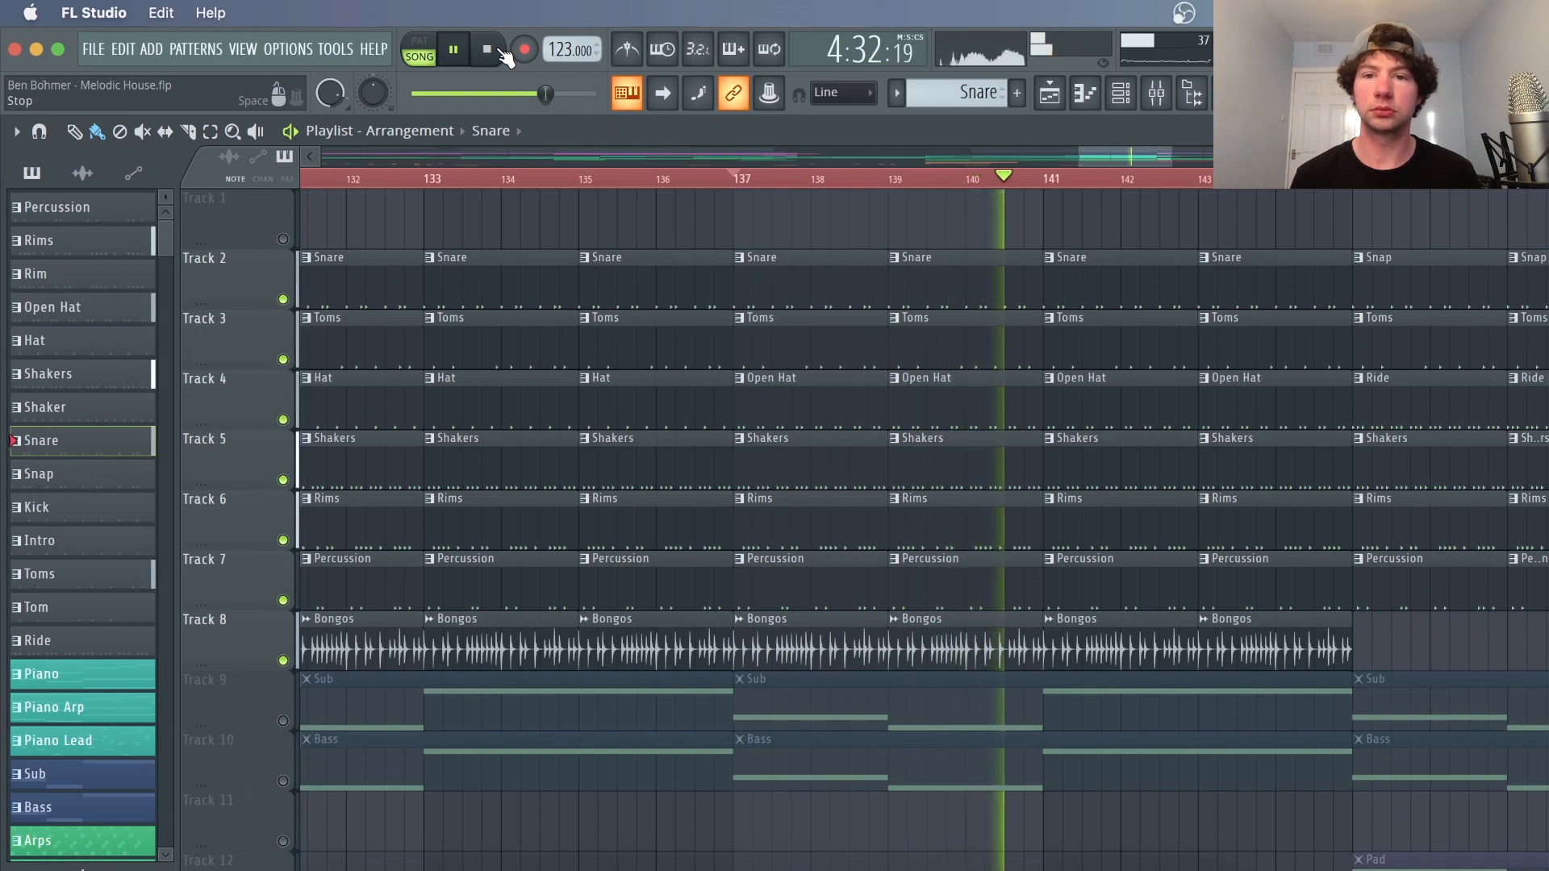
# Solo the Snare and Hat playlist tracks and play the arrangement to audition them
pyautogui.click(489, 50)
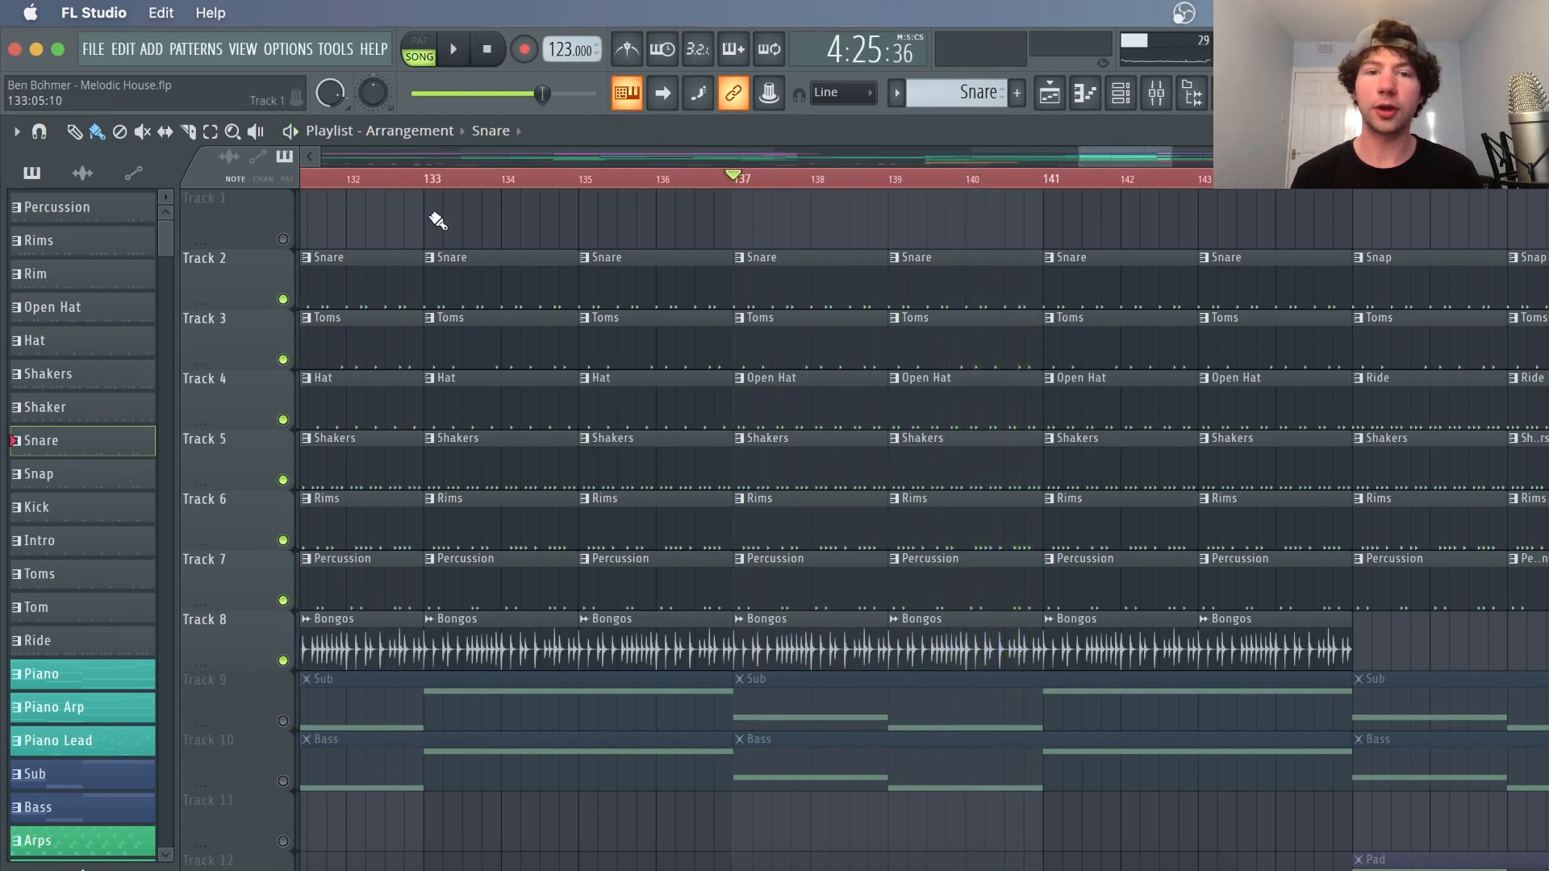
pyautogui.keyDown('ctrl'); pyautogui.click(283, 300); pyautogui.keyUp('ctrl')
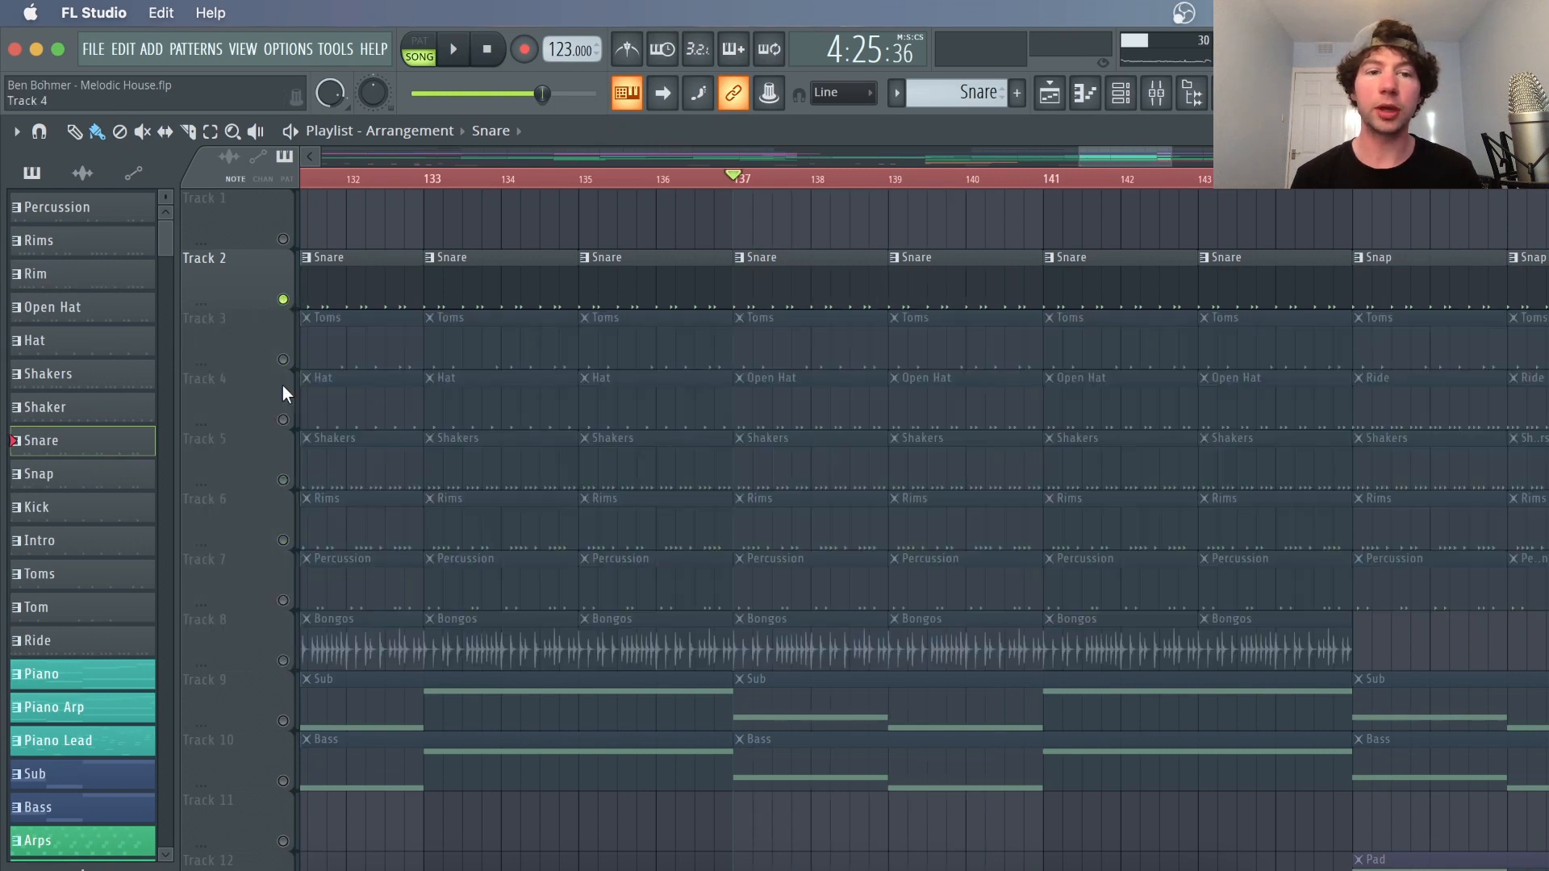
pyautogui.click(284, 419)
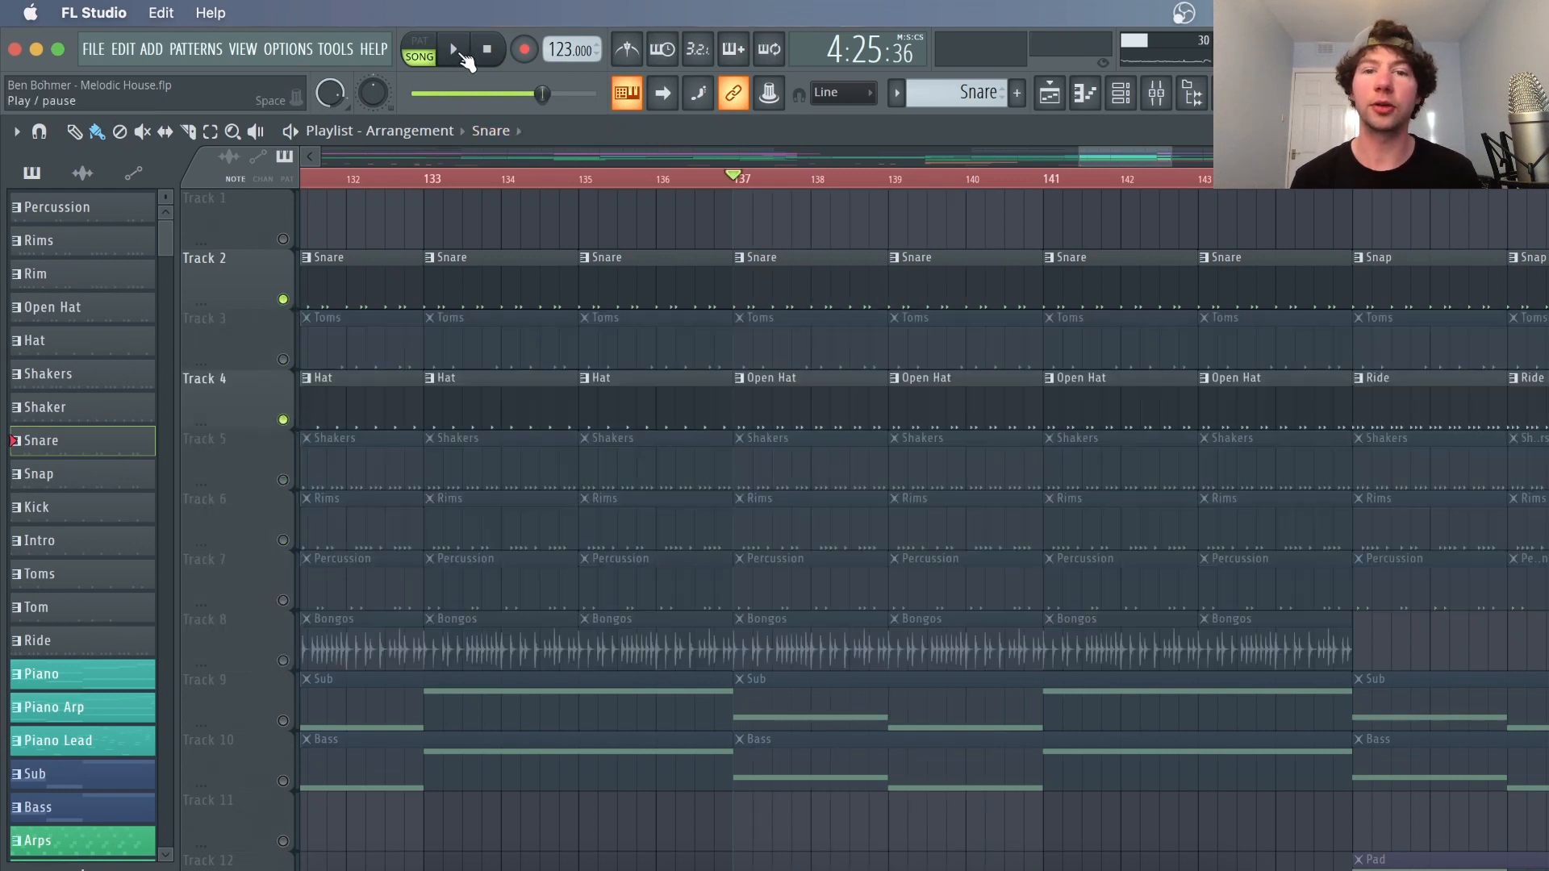
pyautogui.click(457, 52)
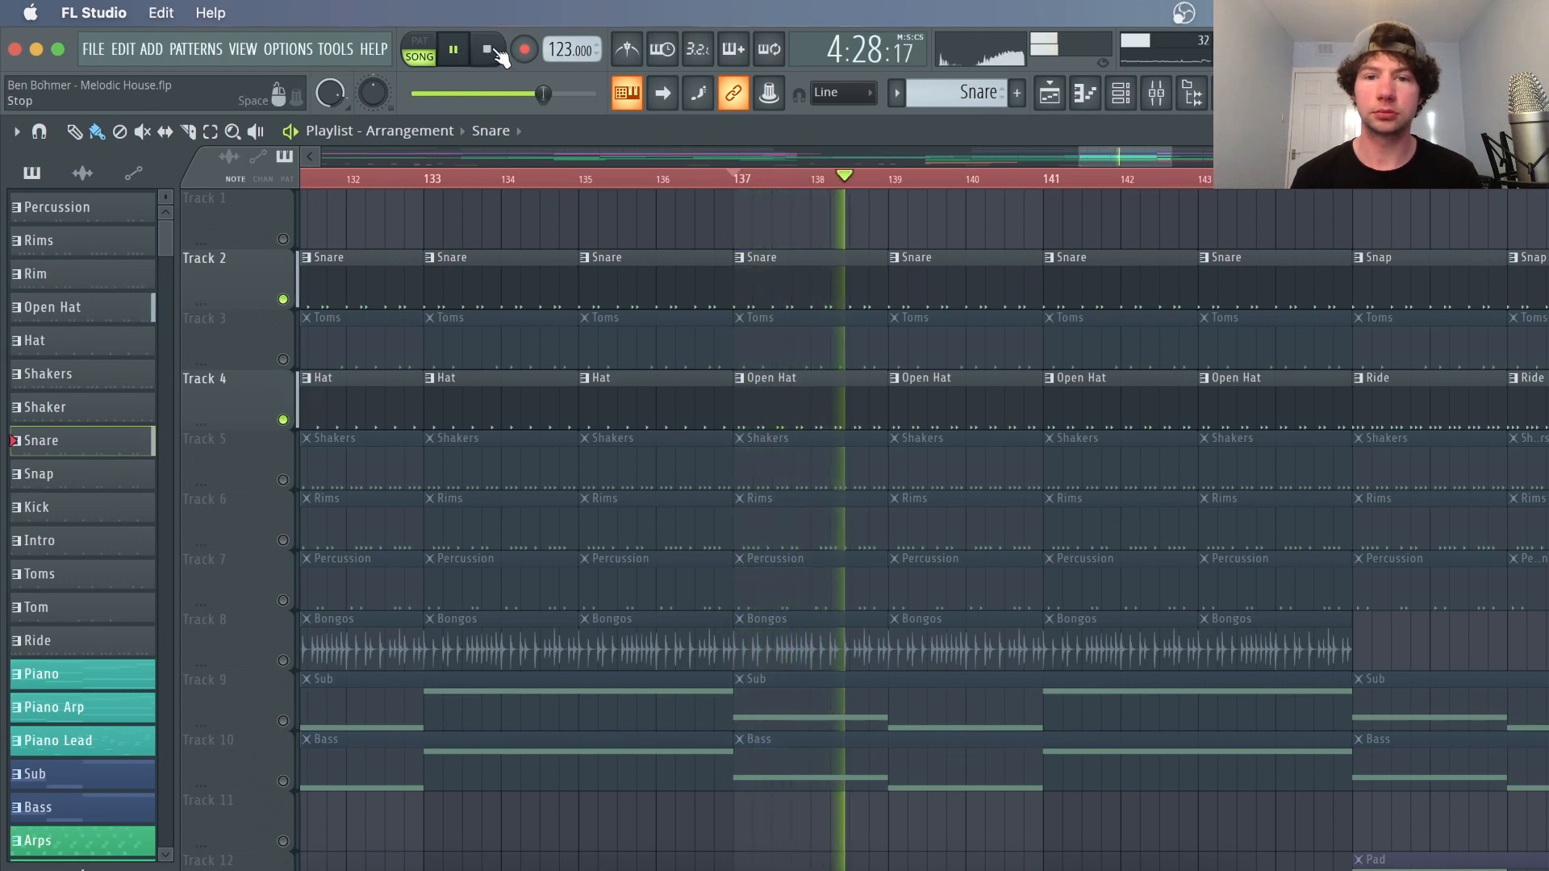
pyautogui.click(487, 50)
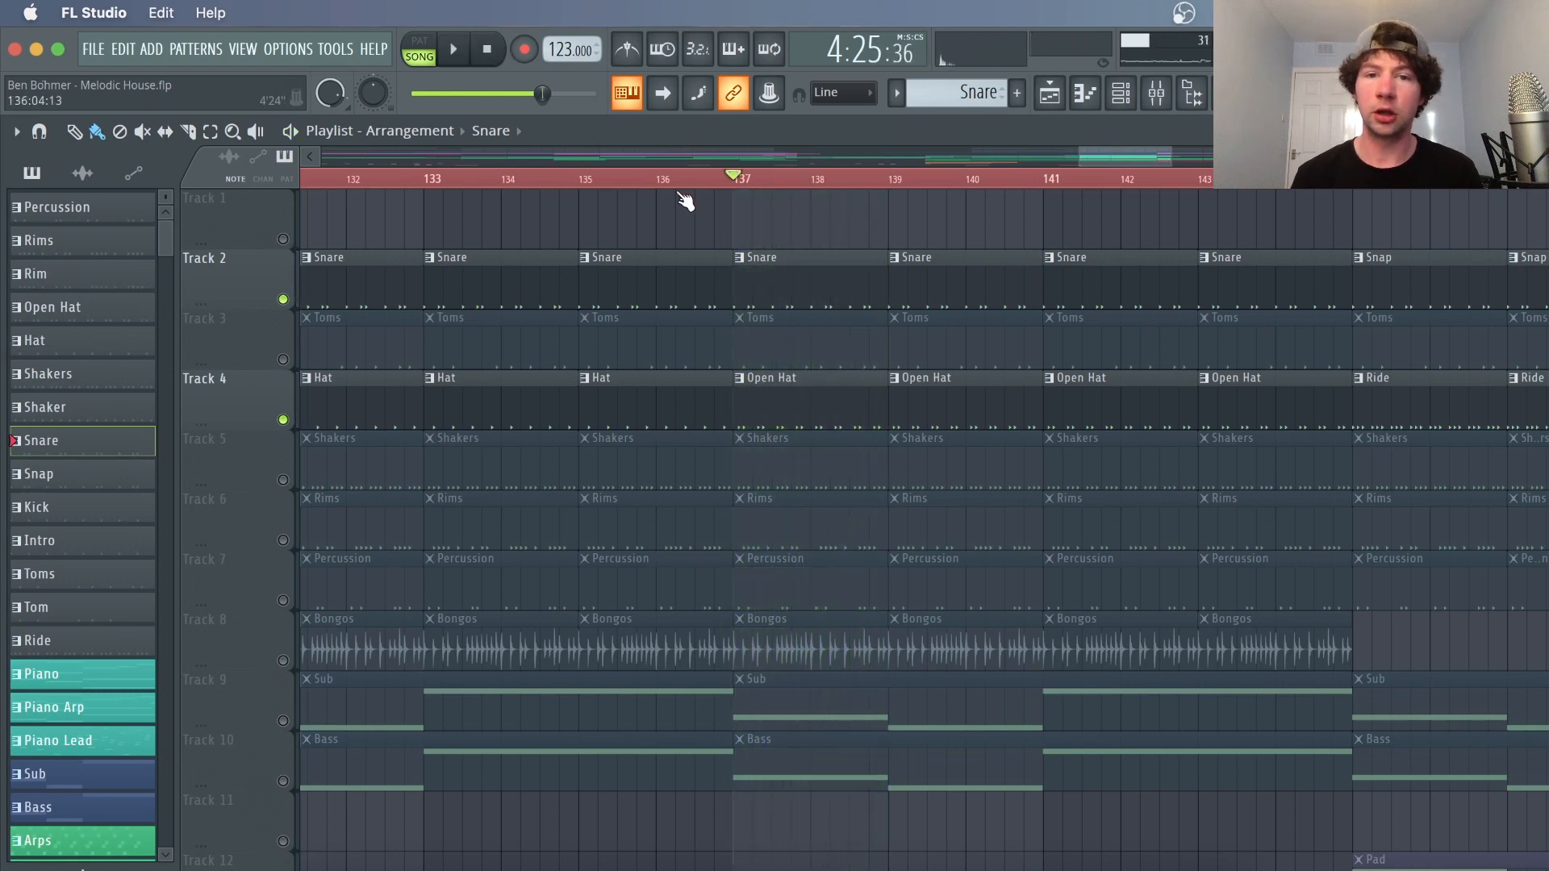
# Open the Snare pattern from the playlist in the Channel Rack
pyautogui.doubleClick(791, 286)
pyautogui.click(1047, 95)
pyautogui.click(1121, 93)
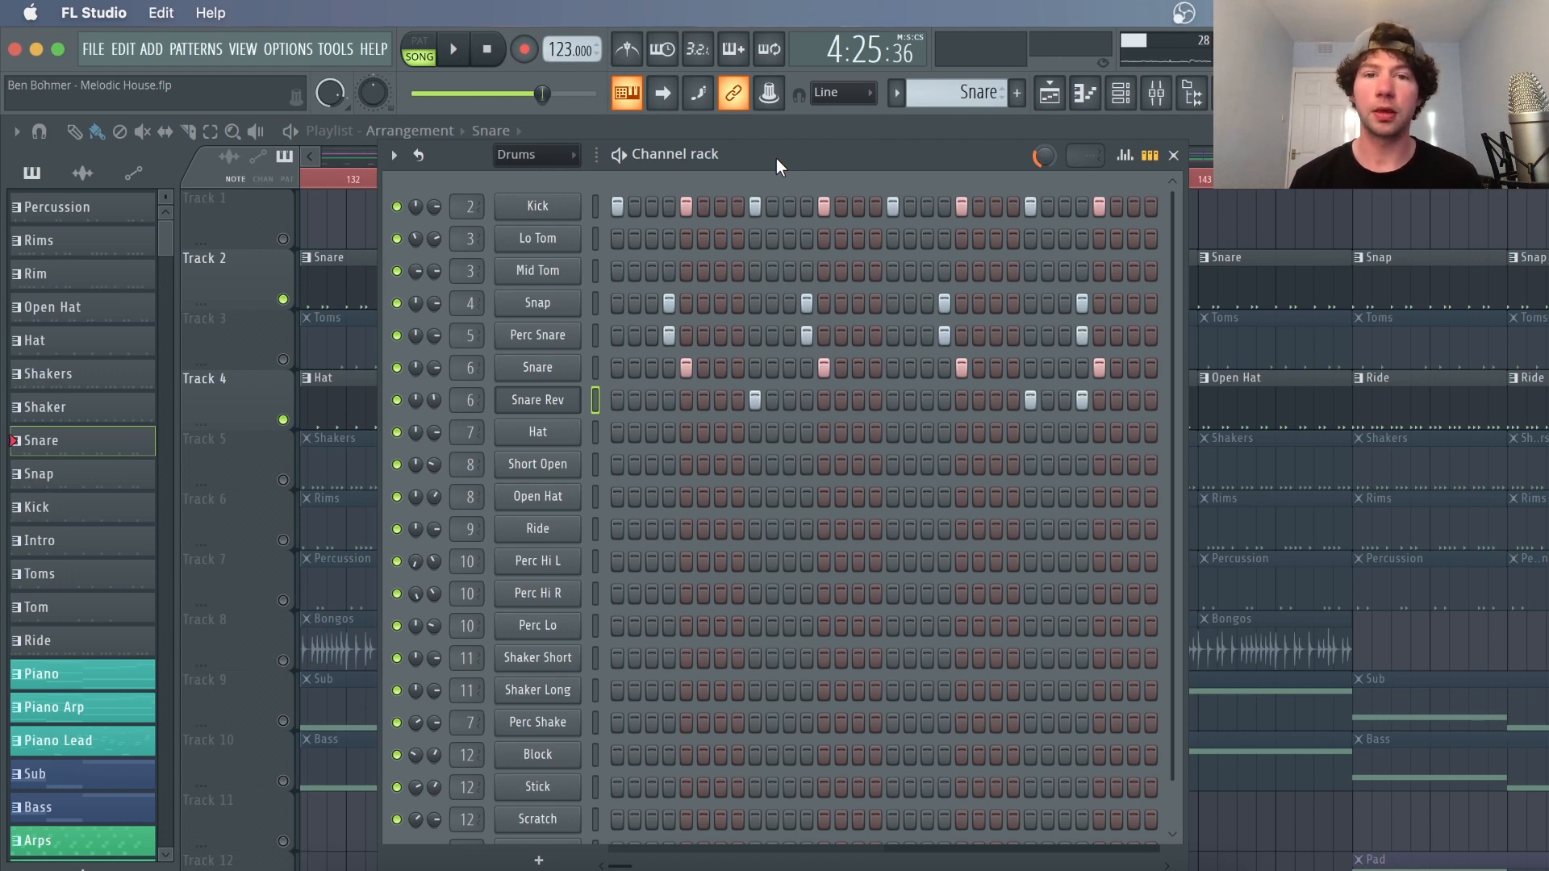
pyautogui.moveTo(788, 152); pyautogui.dragTo(788, 157)
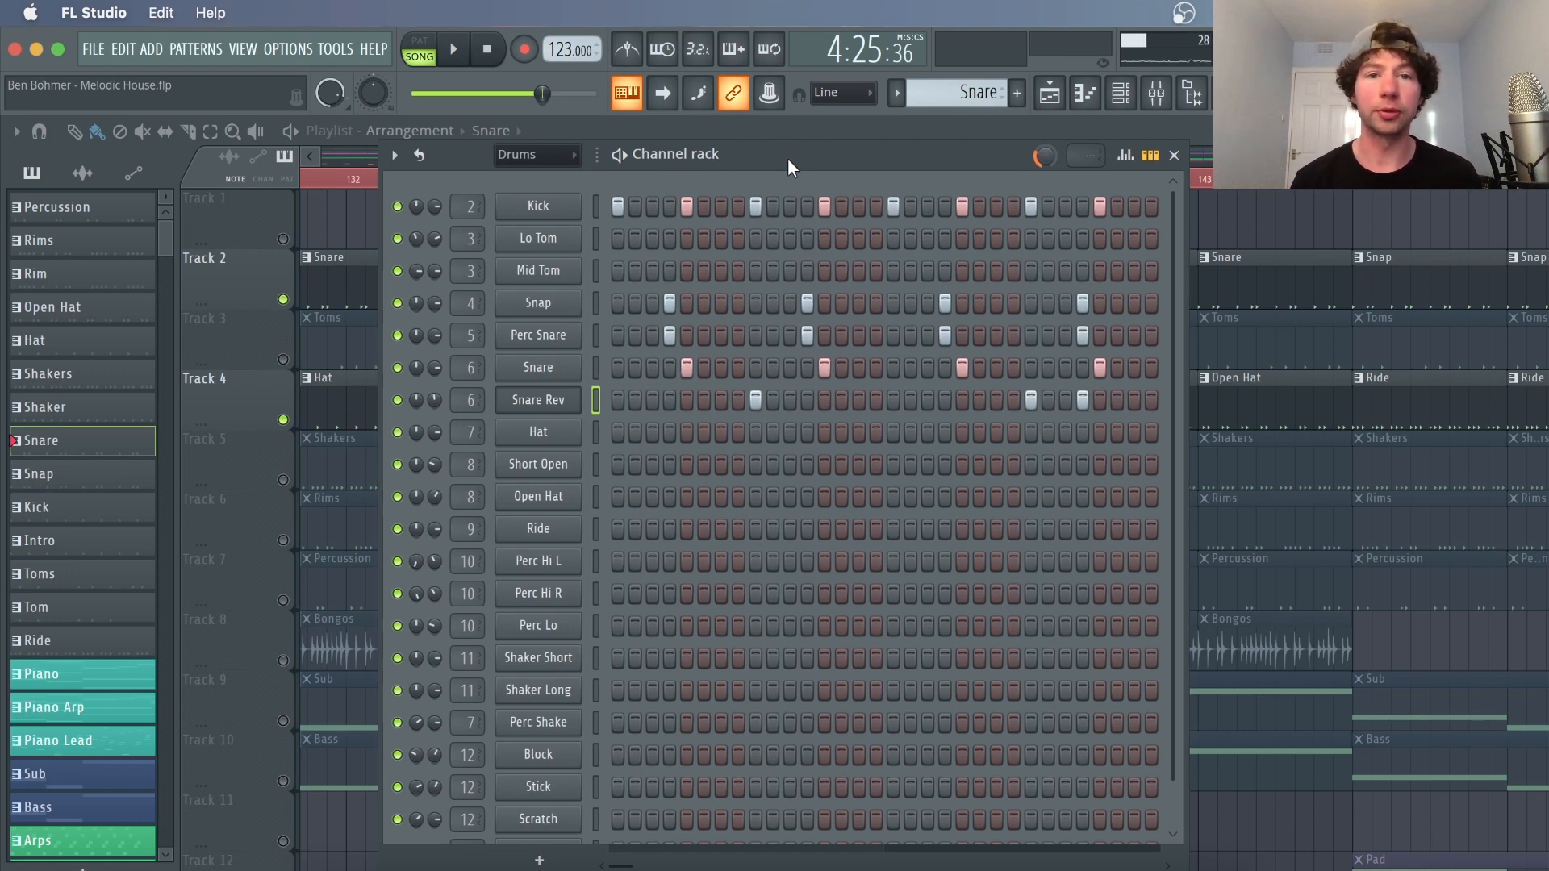
# Open the Kick channel's sampler settings to inspect its sample, then close them
pyautogui.click(516, 215)
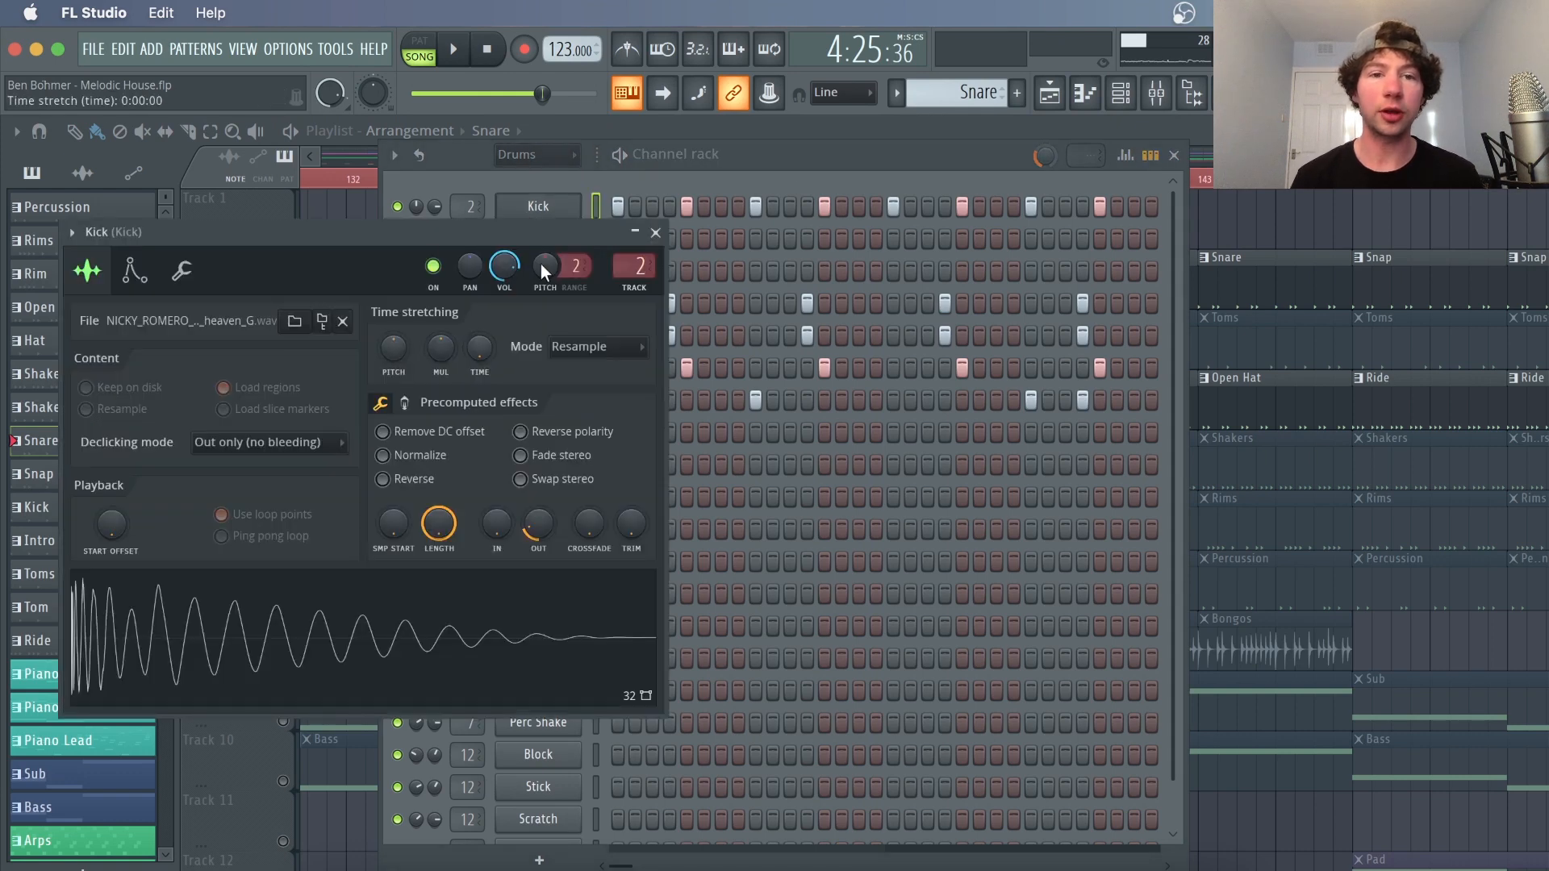
pyautogui.moveTo(498, 235); pyautogui.dragTo(672, 219)
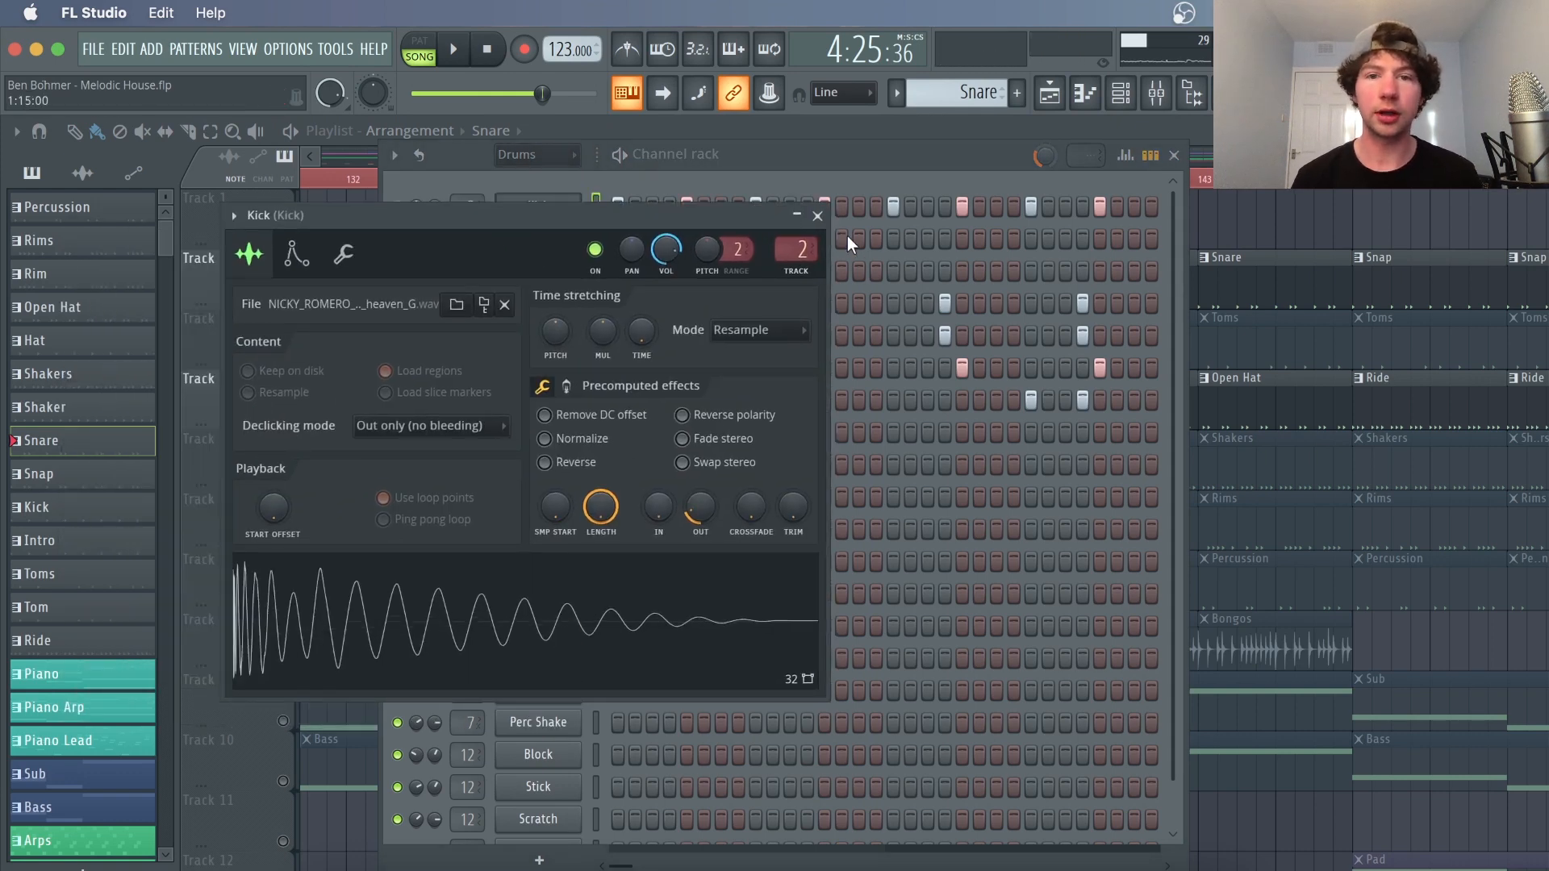
pyautogui.click(817, 216)
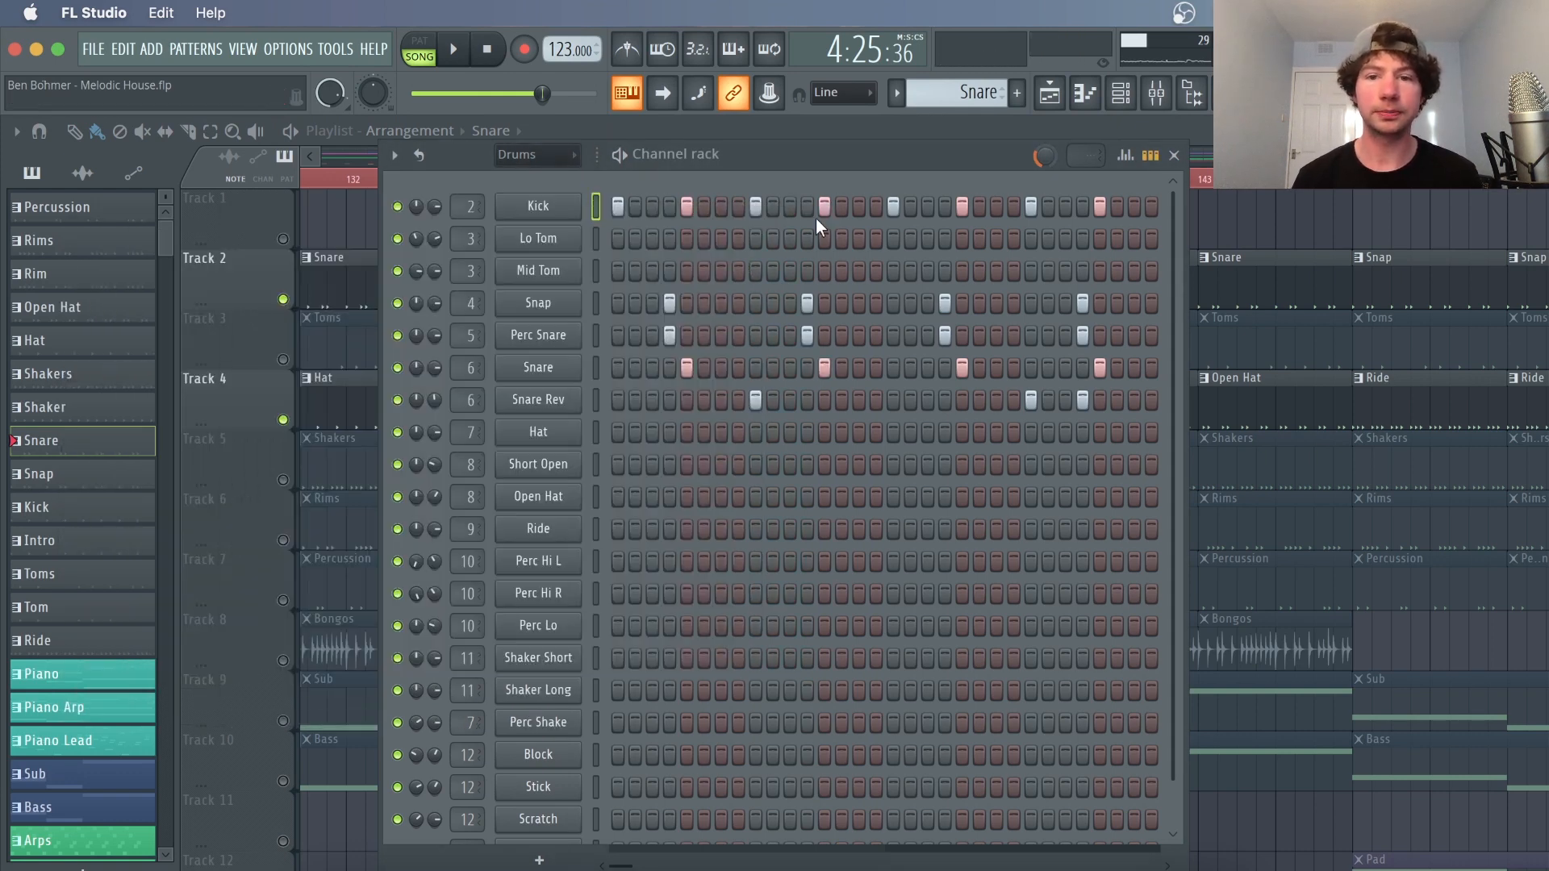
# Open the Snap channel's settings and inspect its envelope, root note and sample
pyautogui.click(562, 312)
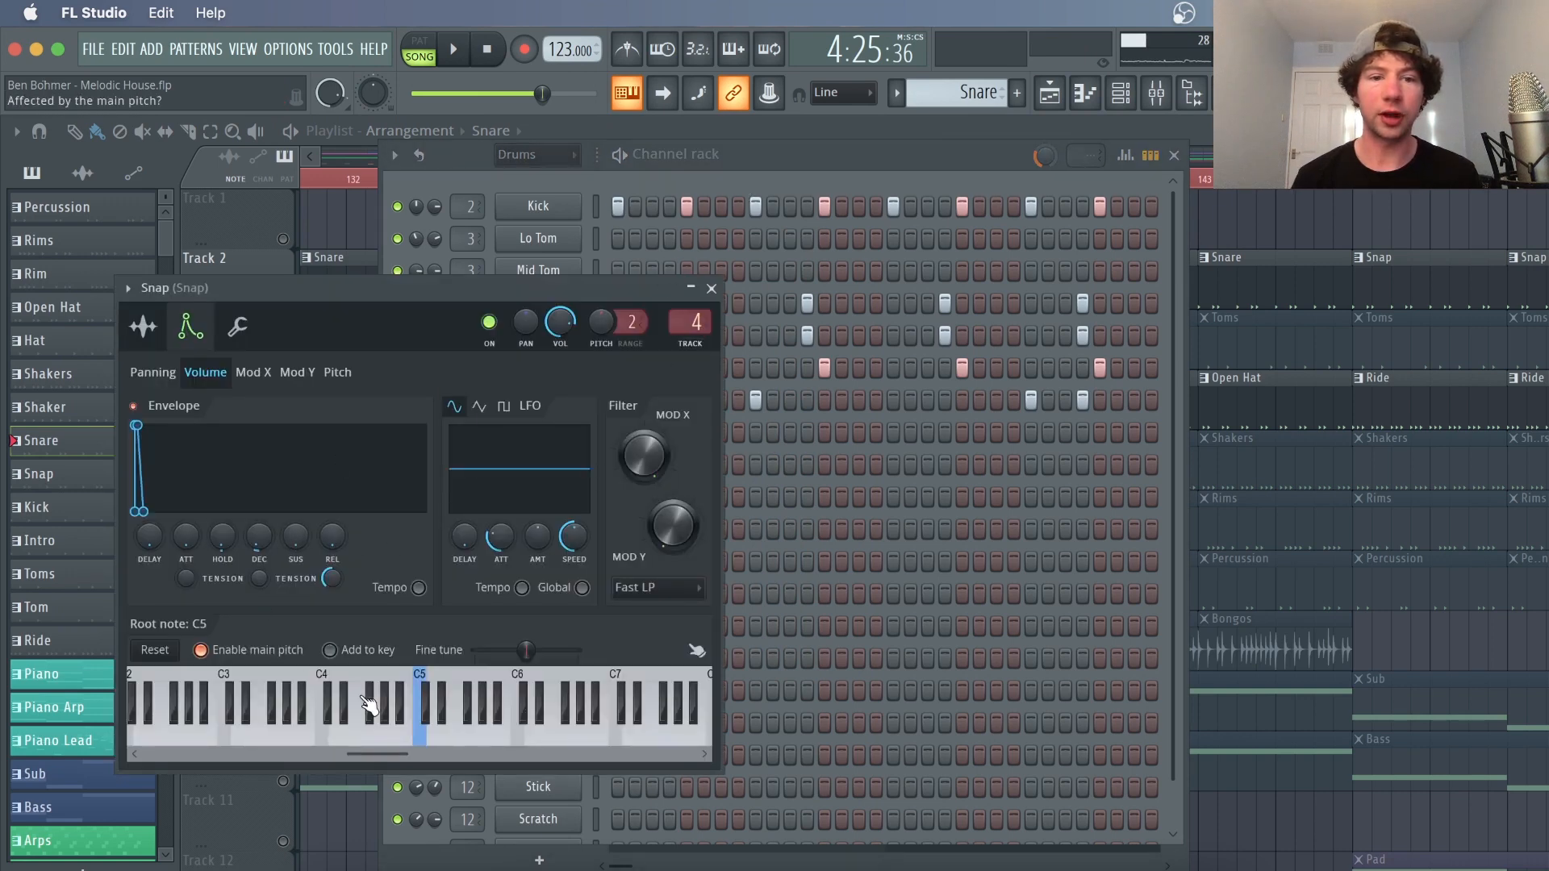
pyautogui.click(421, 736)
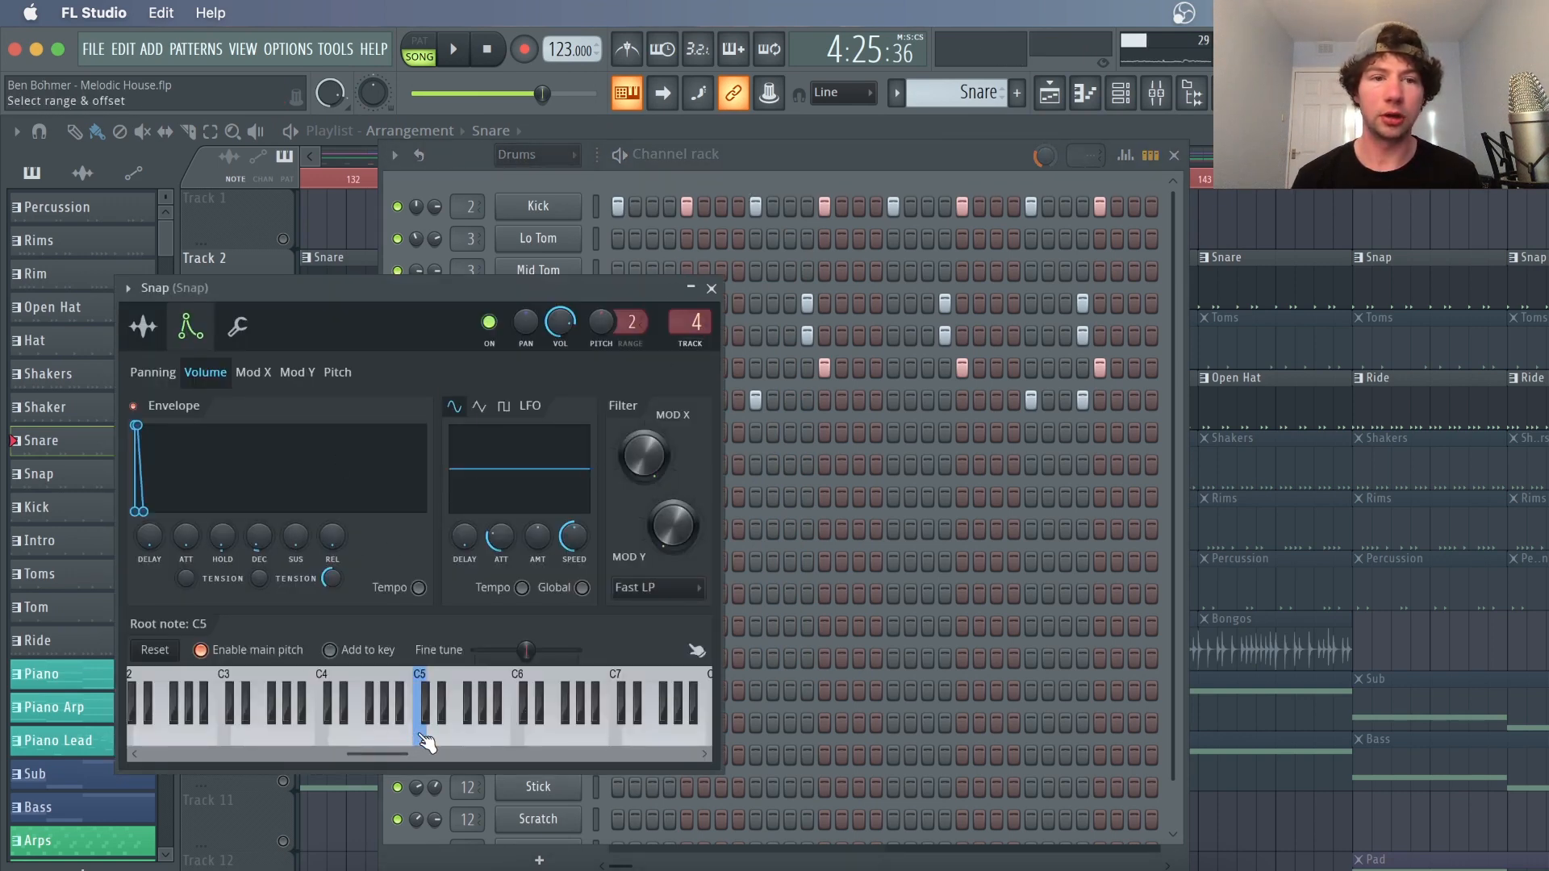
pyautogui.click(152, 331)
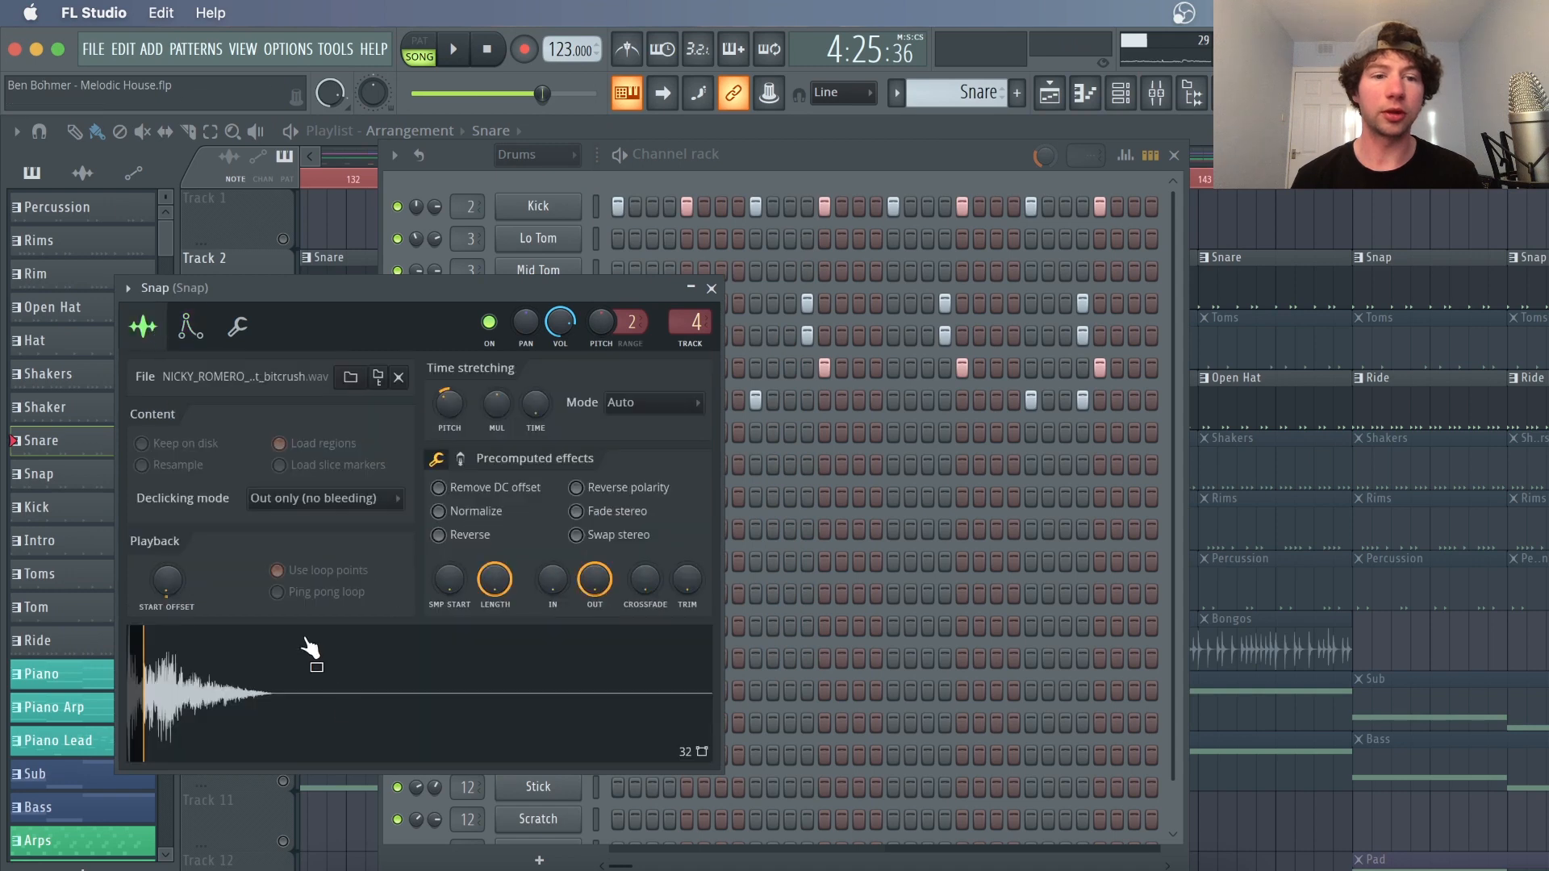
pyautogui.click(848, 179)
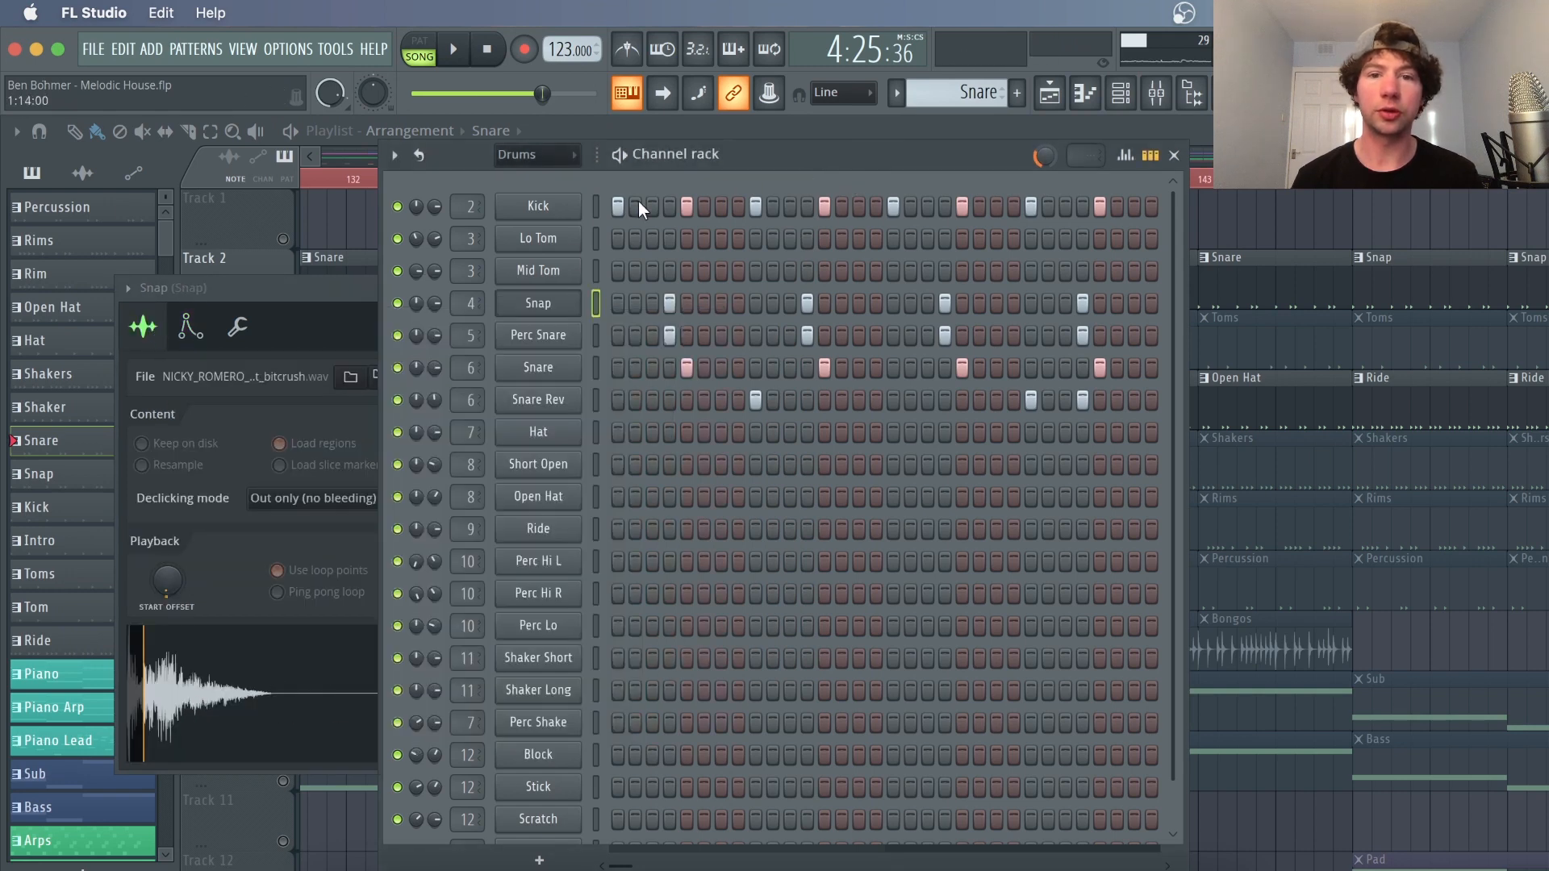
# Solo the Kick channel, add the Snap and Perc Snare channels, and audition the pattern
pyautogui.rightClick(399, 207)
pyautogui.click(428, 226)
pyautogui.click(397, 302)
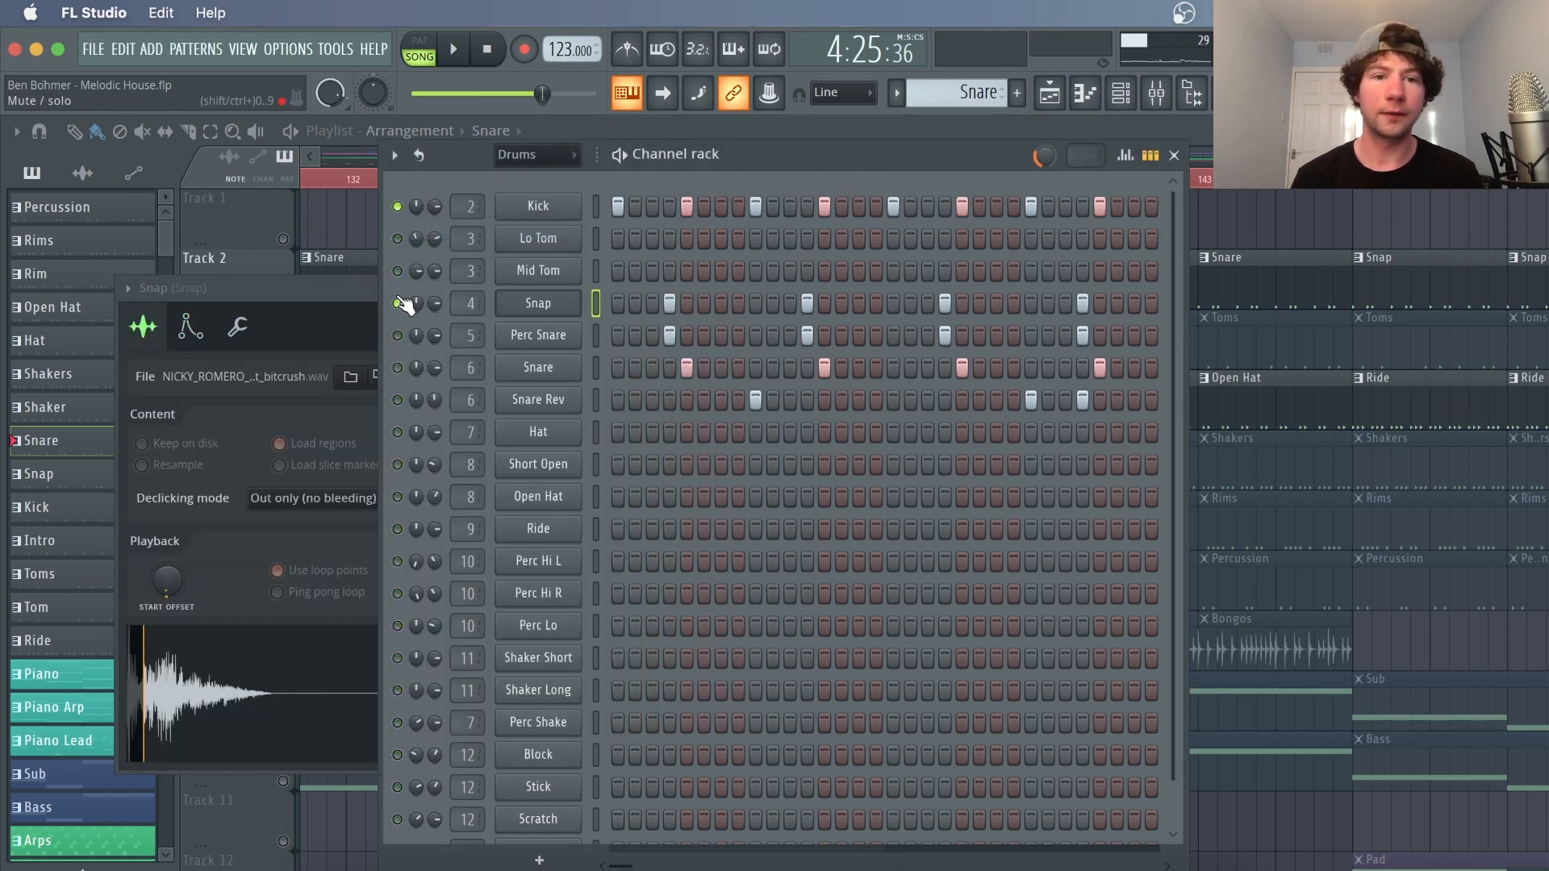
pyautogui.press('space')
pyautogui.press('space')
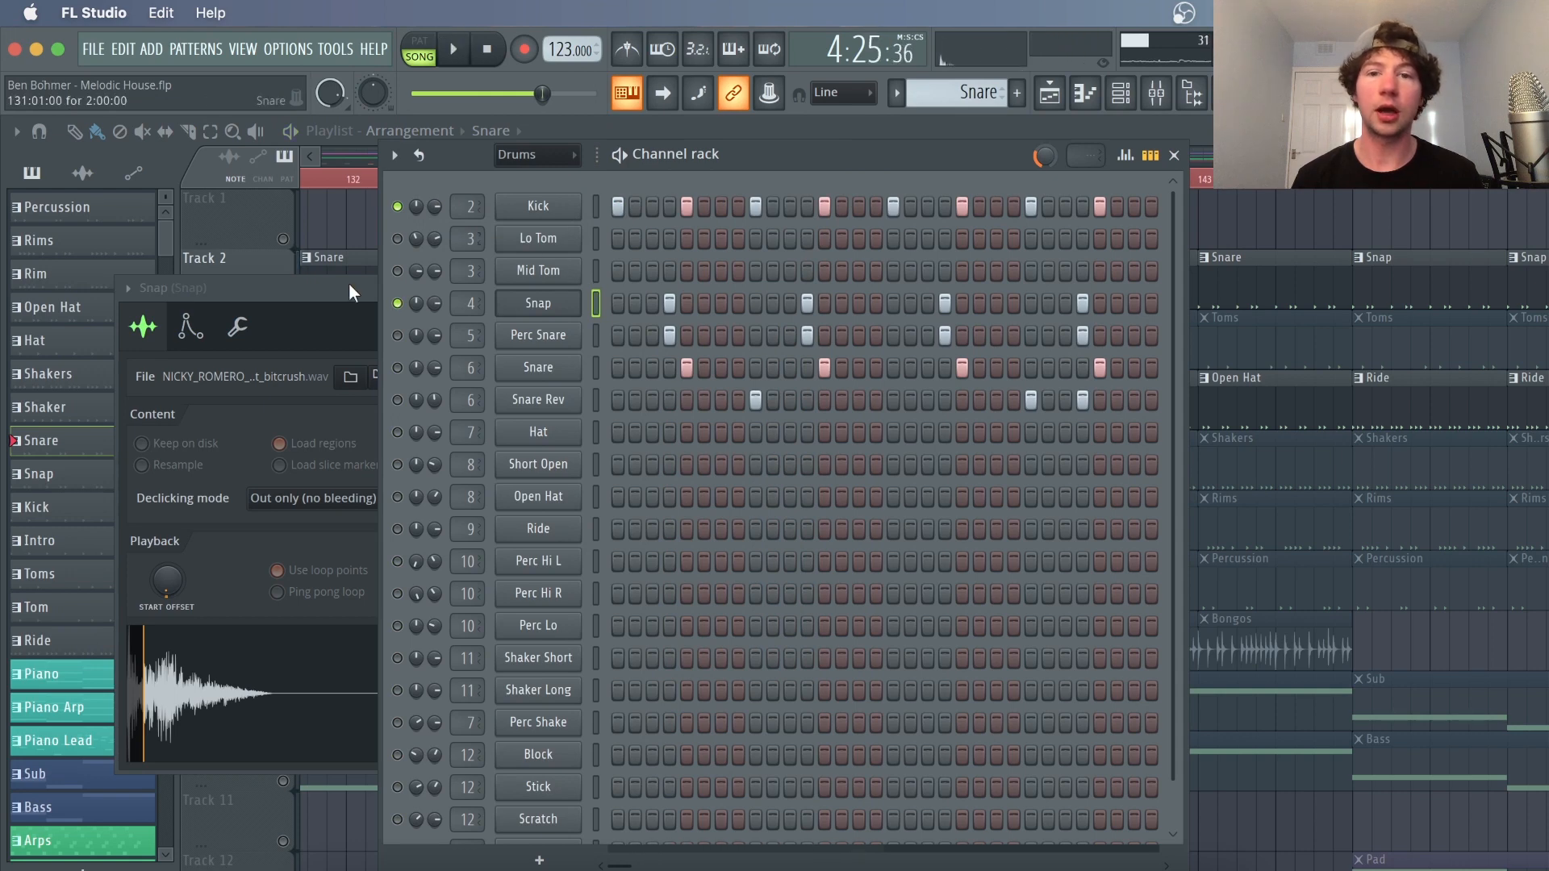
pyautogui.click(398, 335)
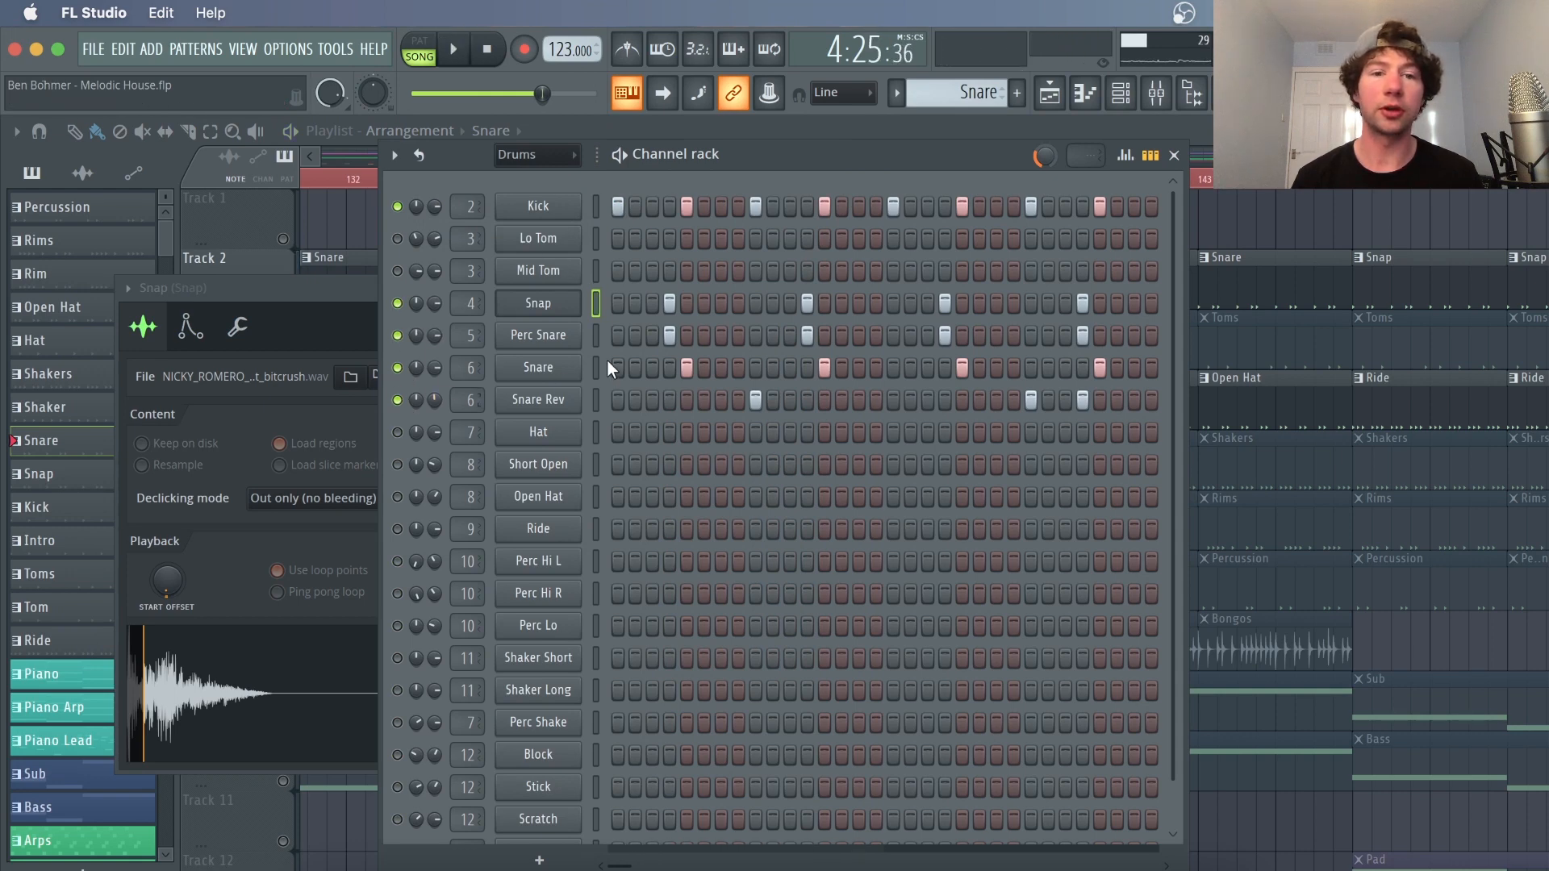
# Open the Perc Snare, Snare and Snare Rev channel settings in turn to inspect their samples
pyautogui.click(538, 335)
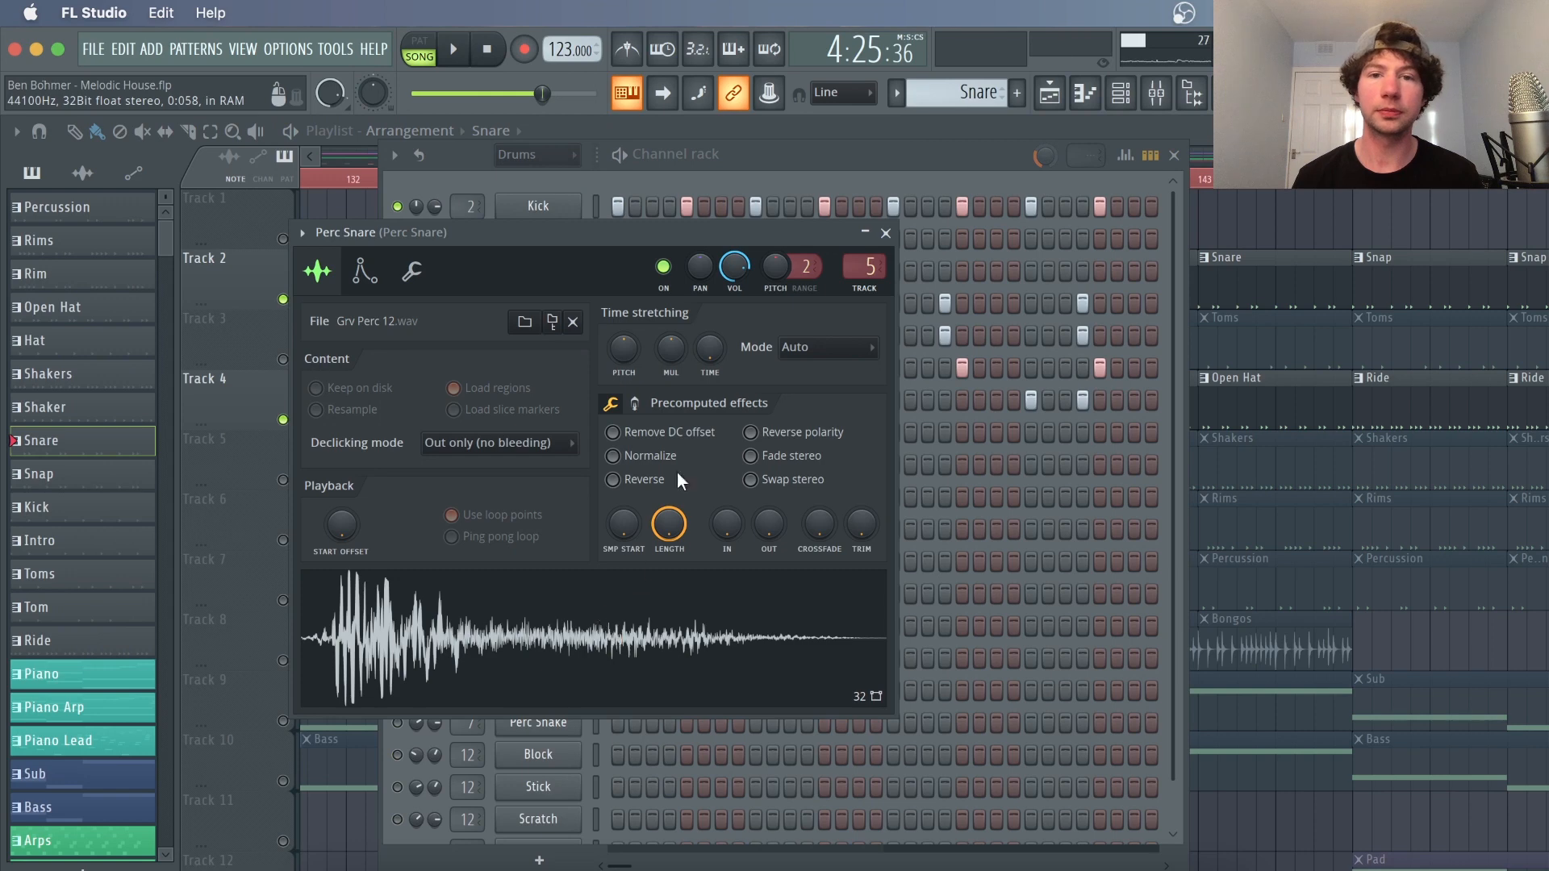
pyautogui.click(849, 160)
pyautogui.click(539, 368)
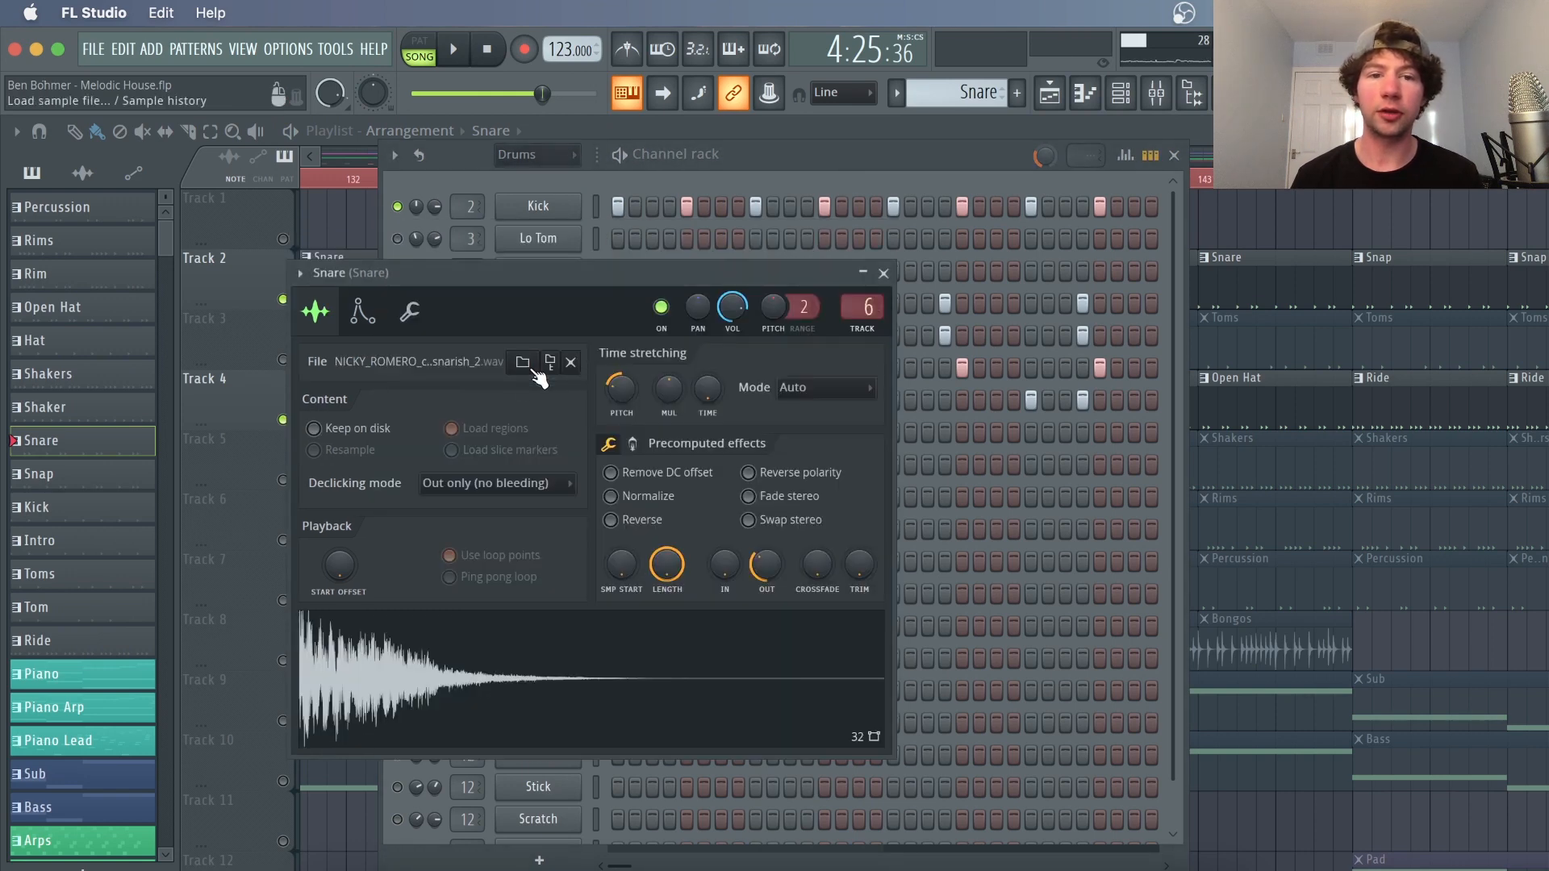
pyautogui.click(655, 661)
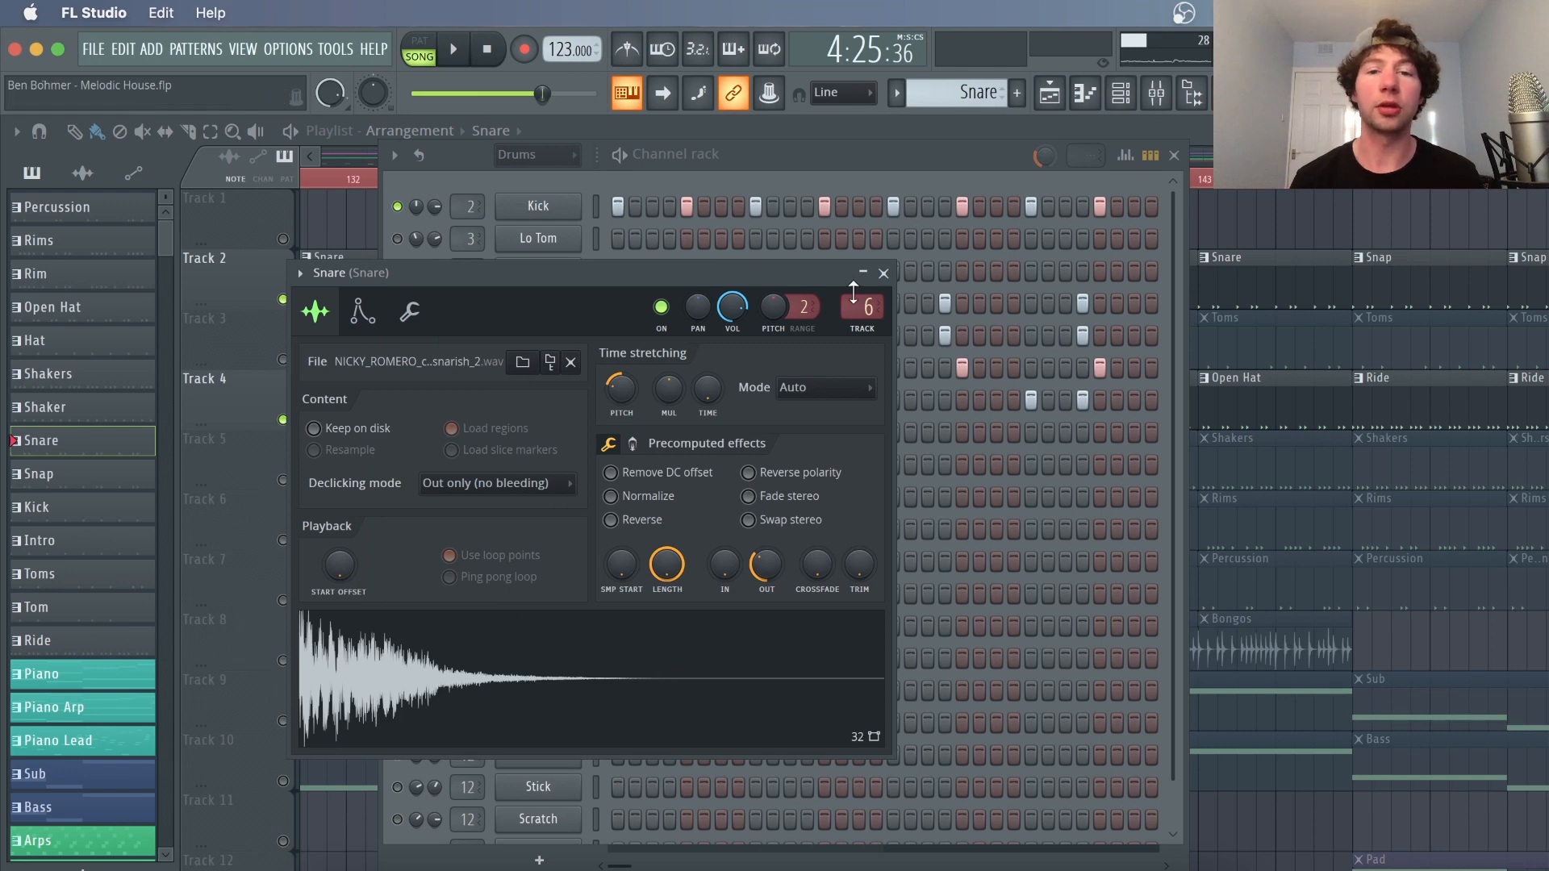
pyautogui.click(843, 156)
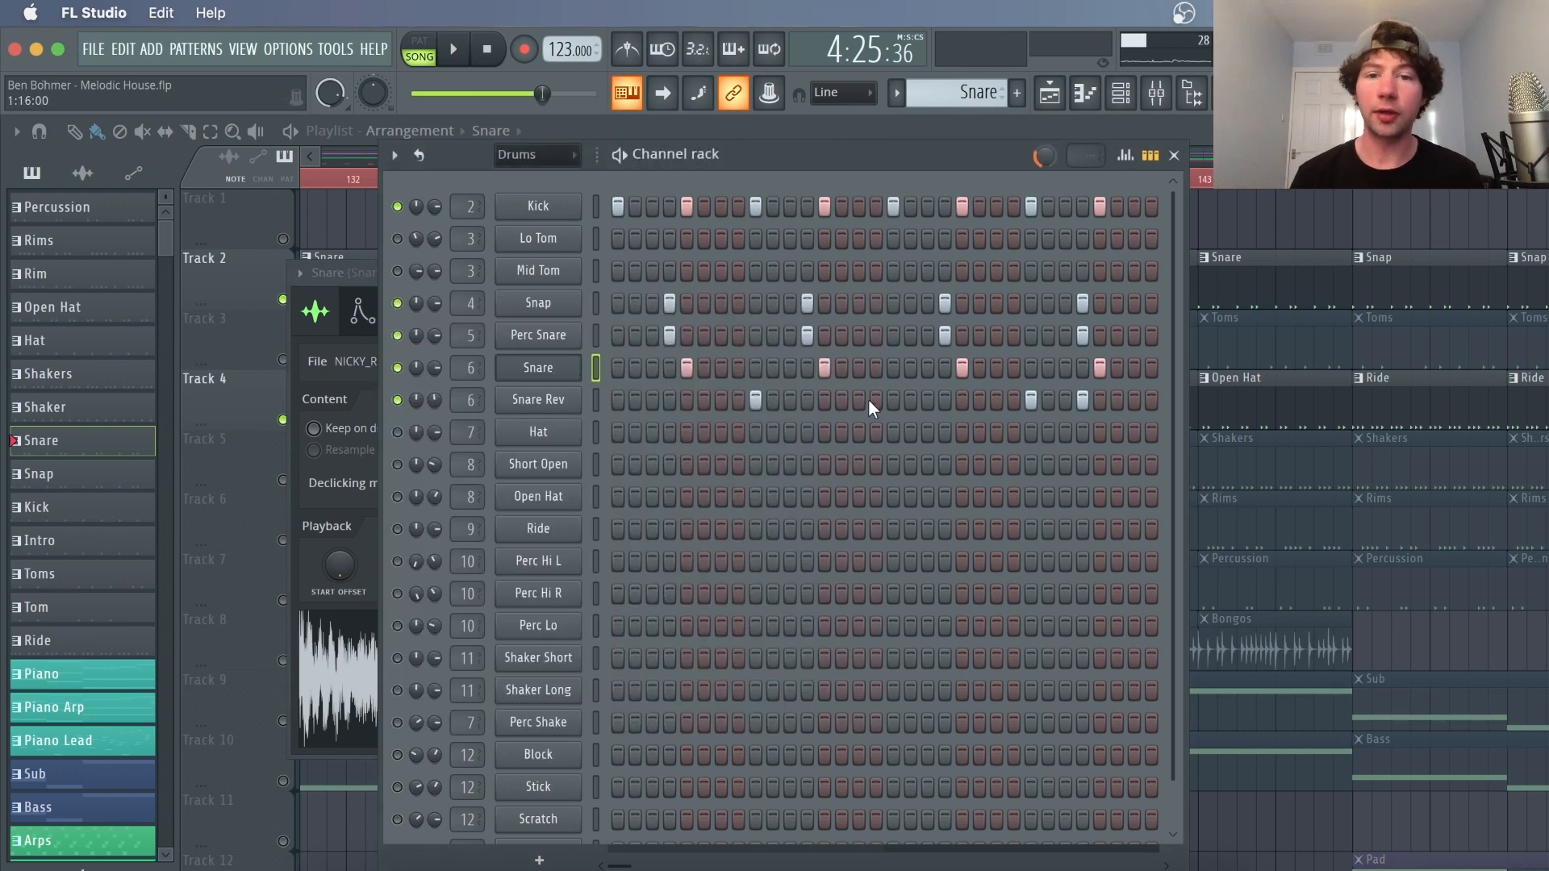
pyautogui.click(554, 401)
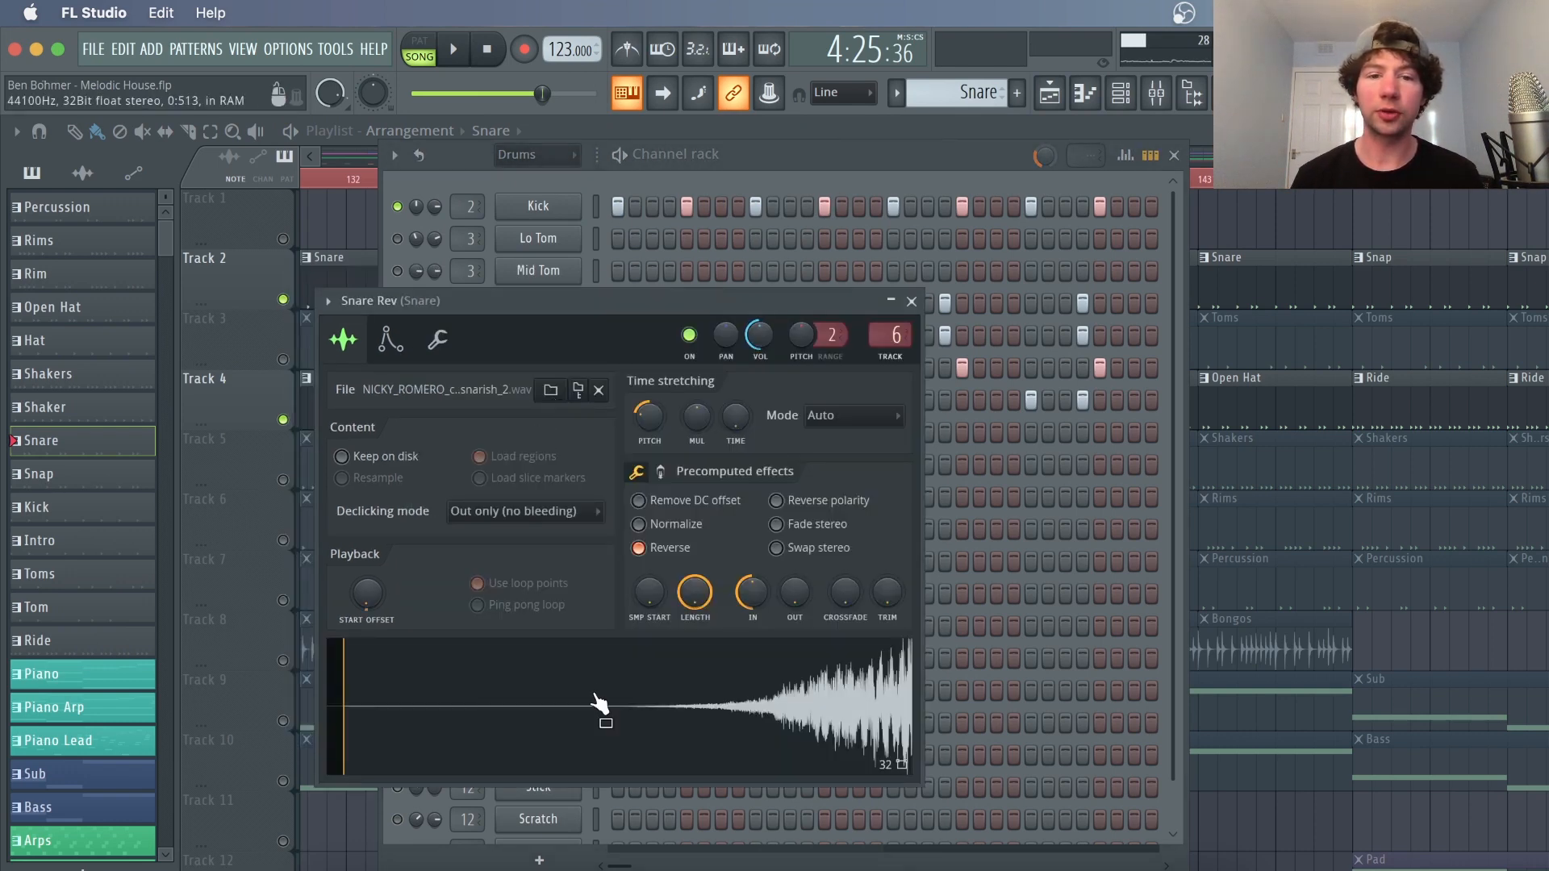
pyautogui.click(879, 167)
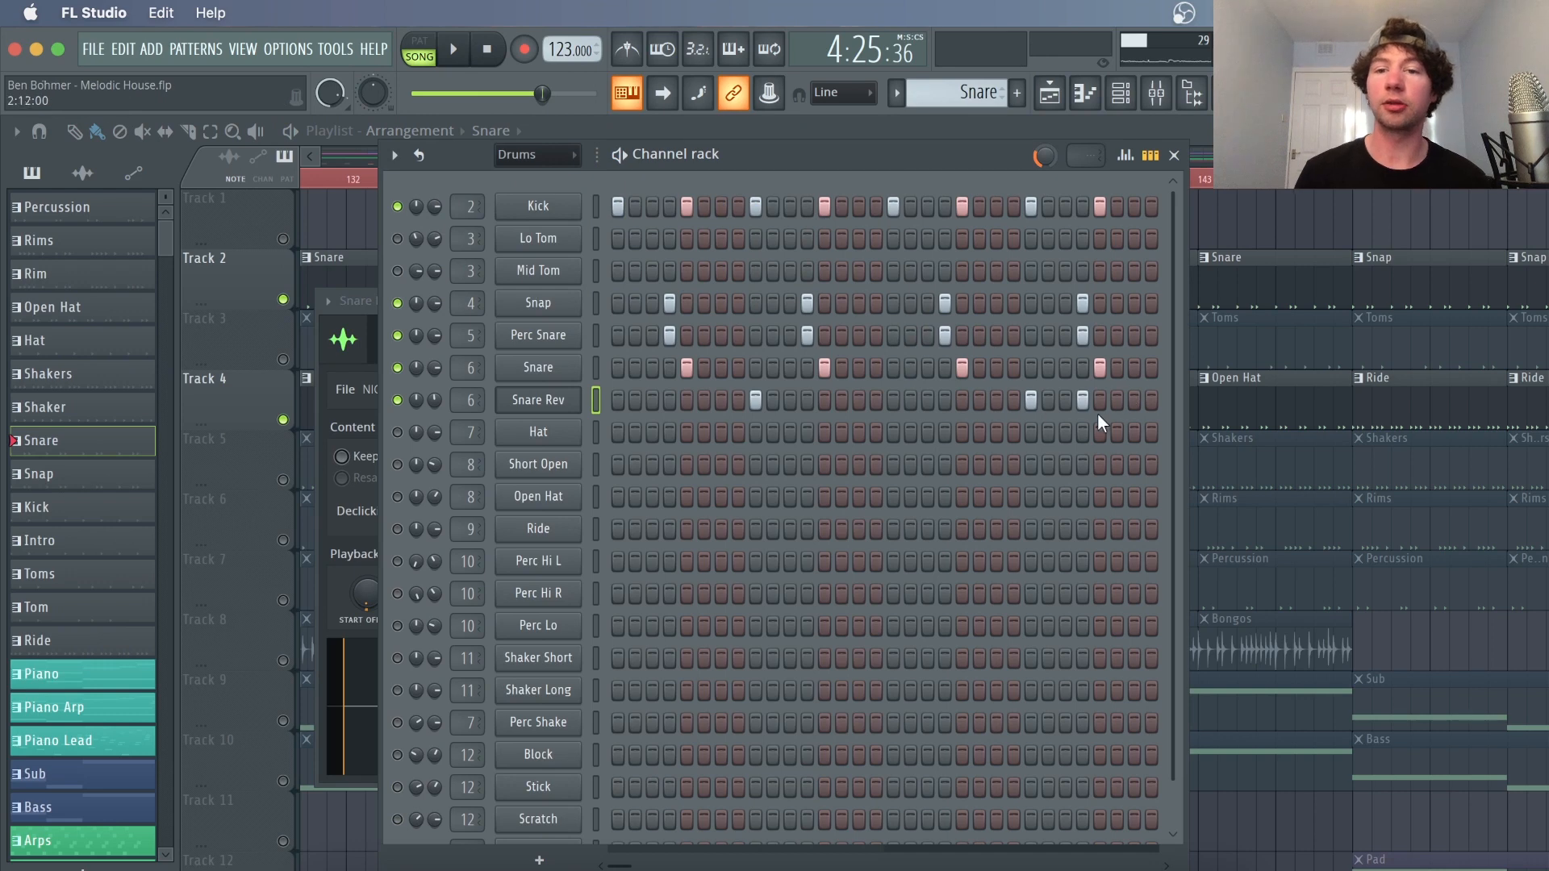
# Play the arrangement with the Channel Rack hidden
pyautogui.press('space')
pyautogui.press('F6')
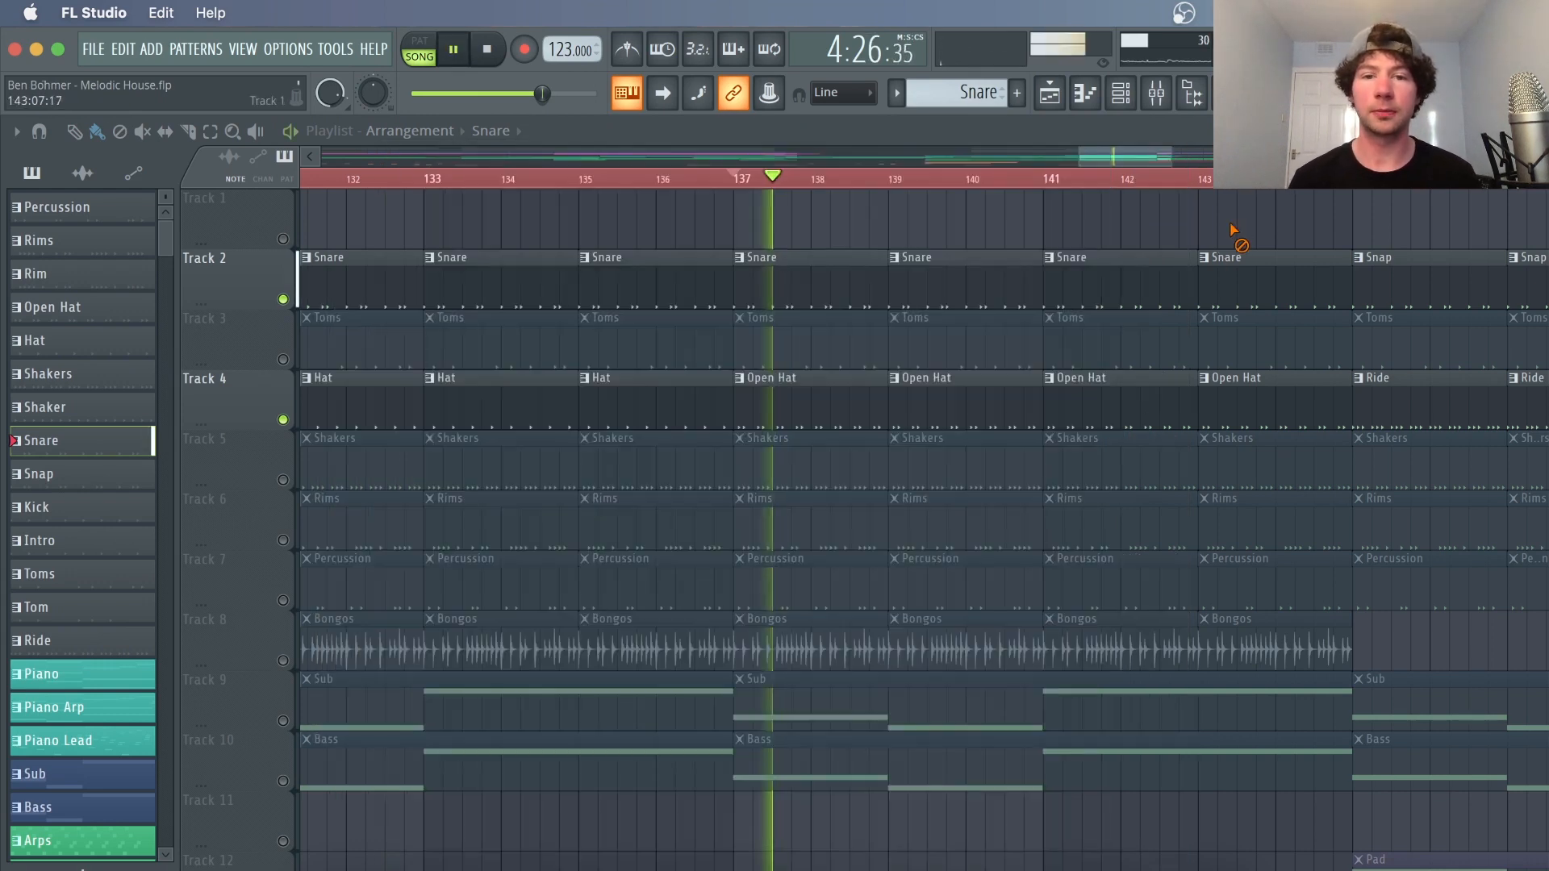
pyautogui.press('space')
# Unmute all channels in the Snare pattern and close the Channel Rack
pyautogui.click(1121, 94)
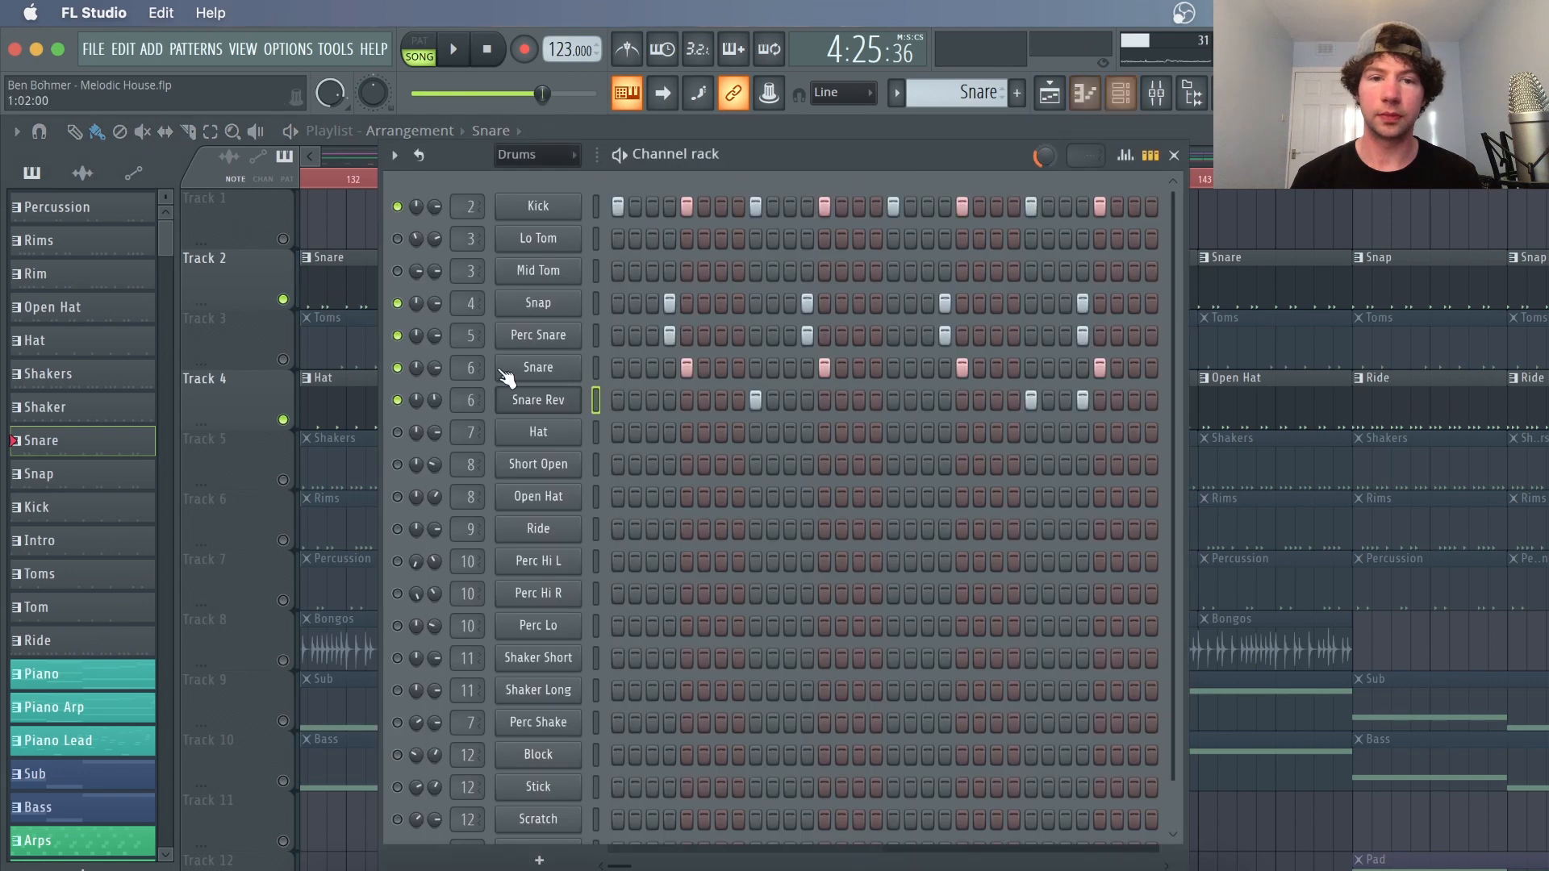
pyautogui.rightClick(406, 442)
pyautogui.click(410, 449)
pyautogui.rightClick(399, 434)
pyautogui.click(414, 449)
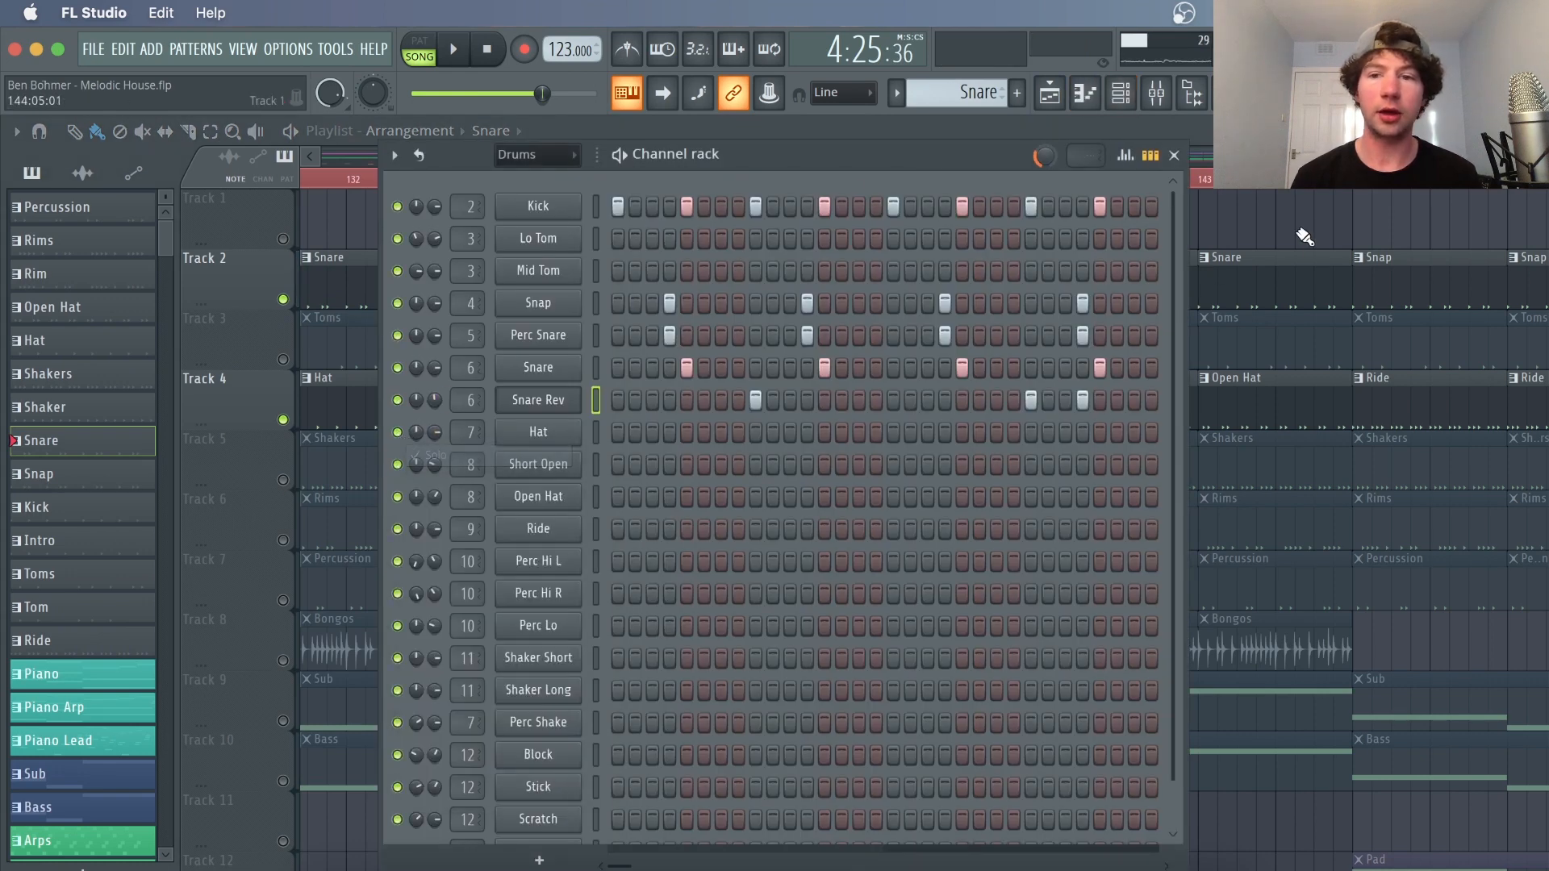
pyautogui.press('F6')
# Solo the Hat playlist track and play it
pyautogui.rightClick(284, 421)
pyautogui.press('space')
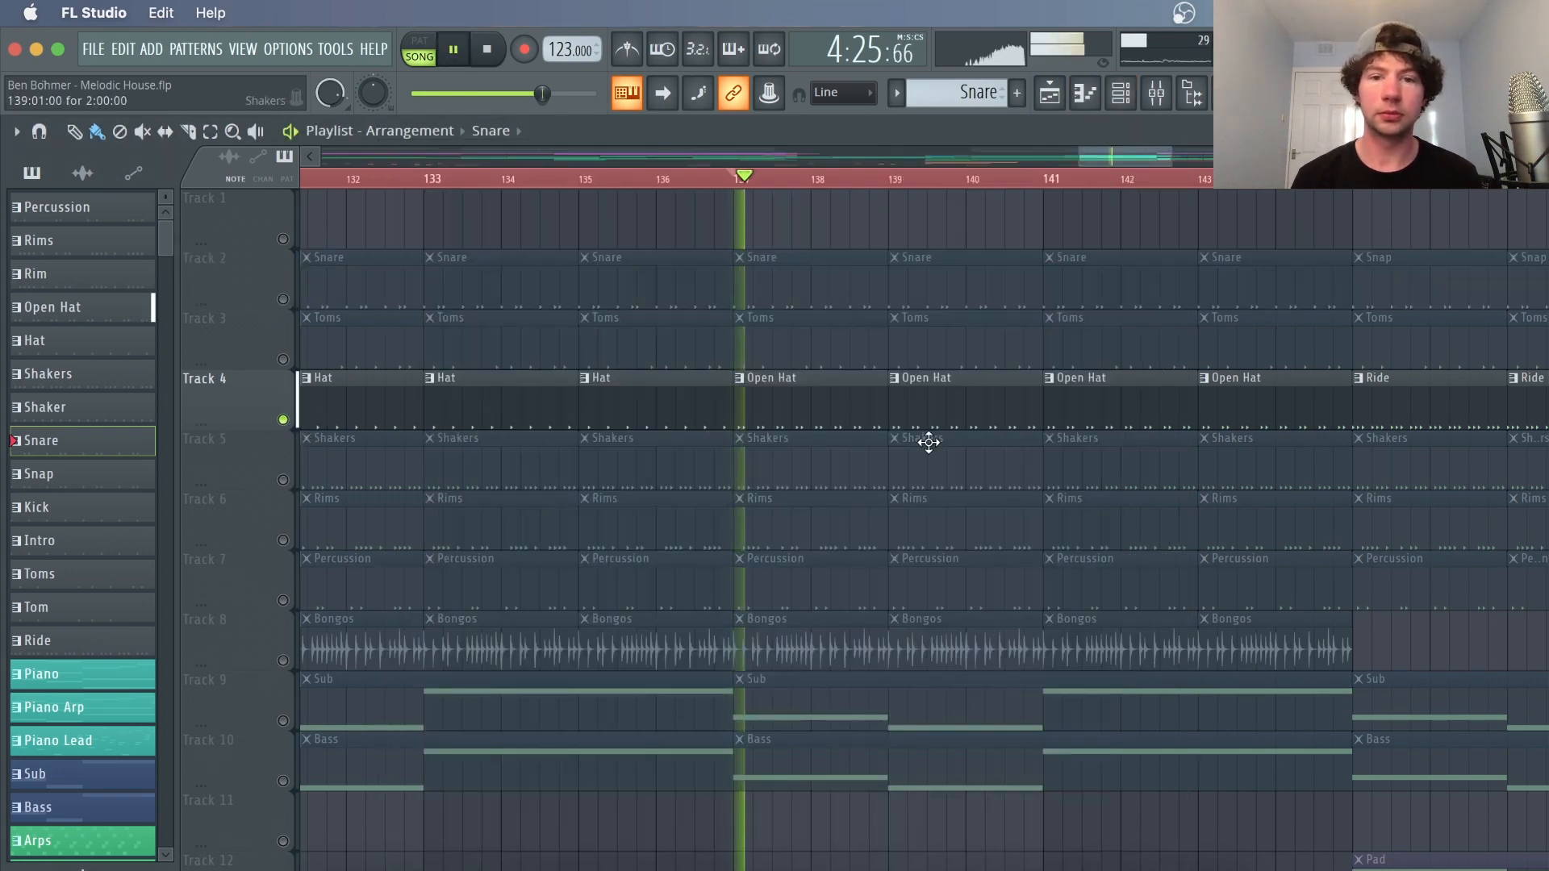
pyautogui.press('space')
# Open the Open Hat pattern in the Channel Rack
pyautogui.doubleClick(857, 402)
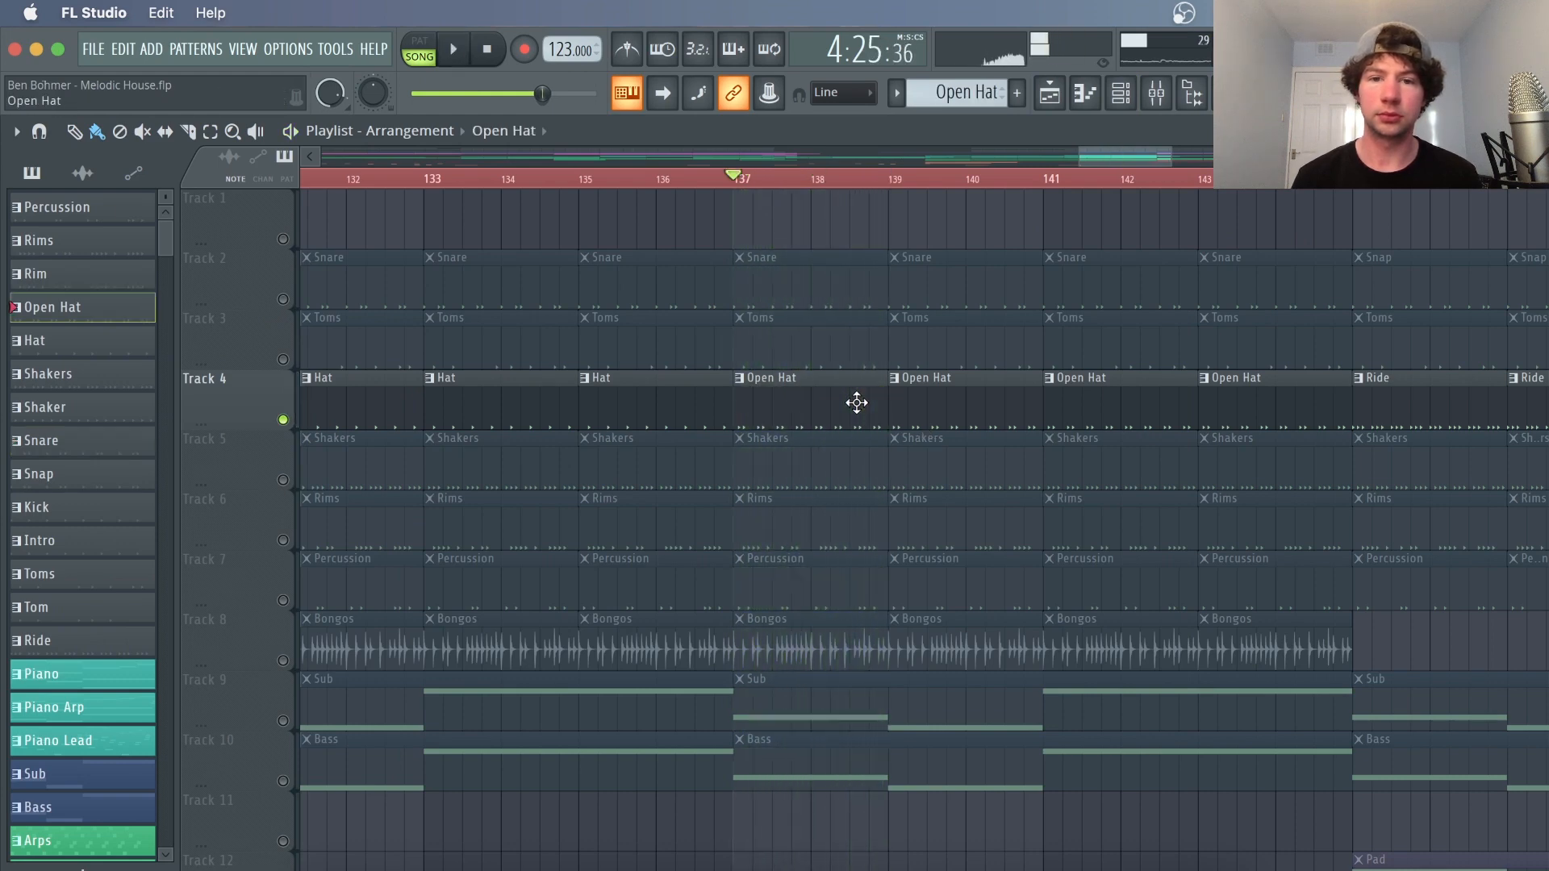
pyautogui.click(1051, 99)
pyautogui.click(1121, 92)
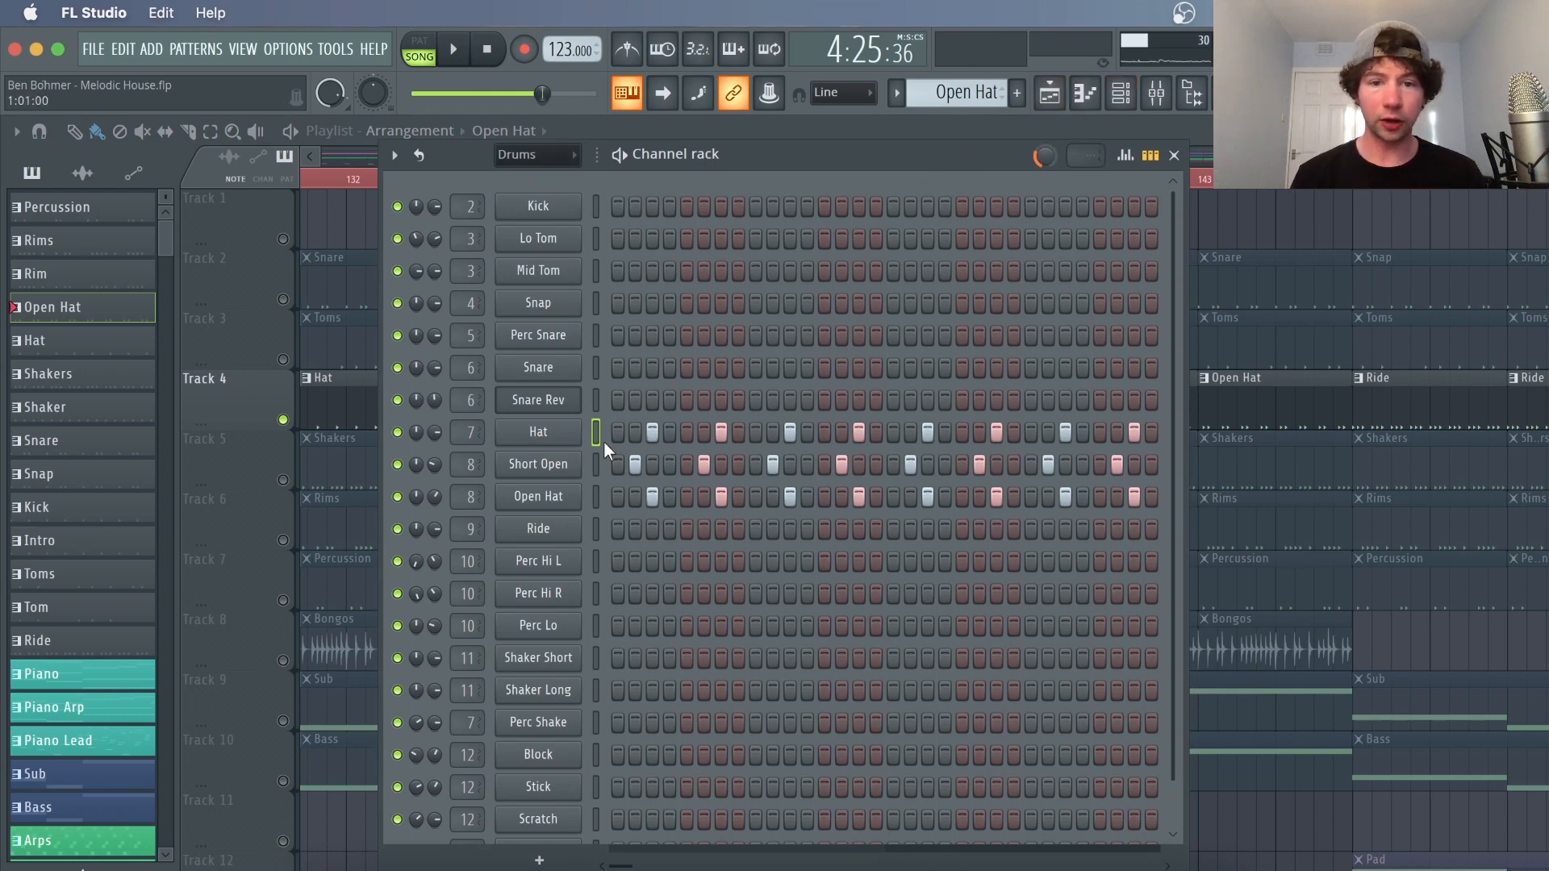
# Inspect the Short Open and Open Hat channels' sampler settings
pyautogui.click(552, 468)
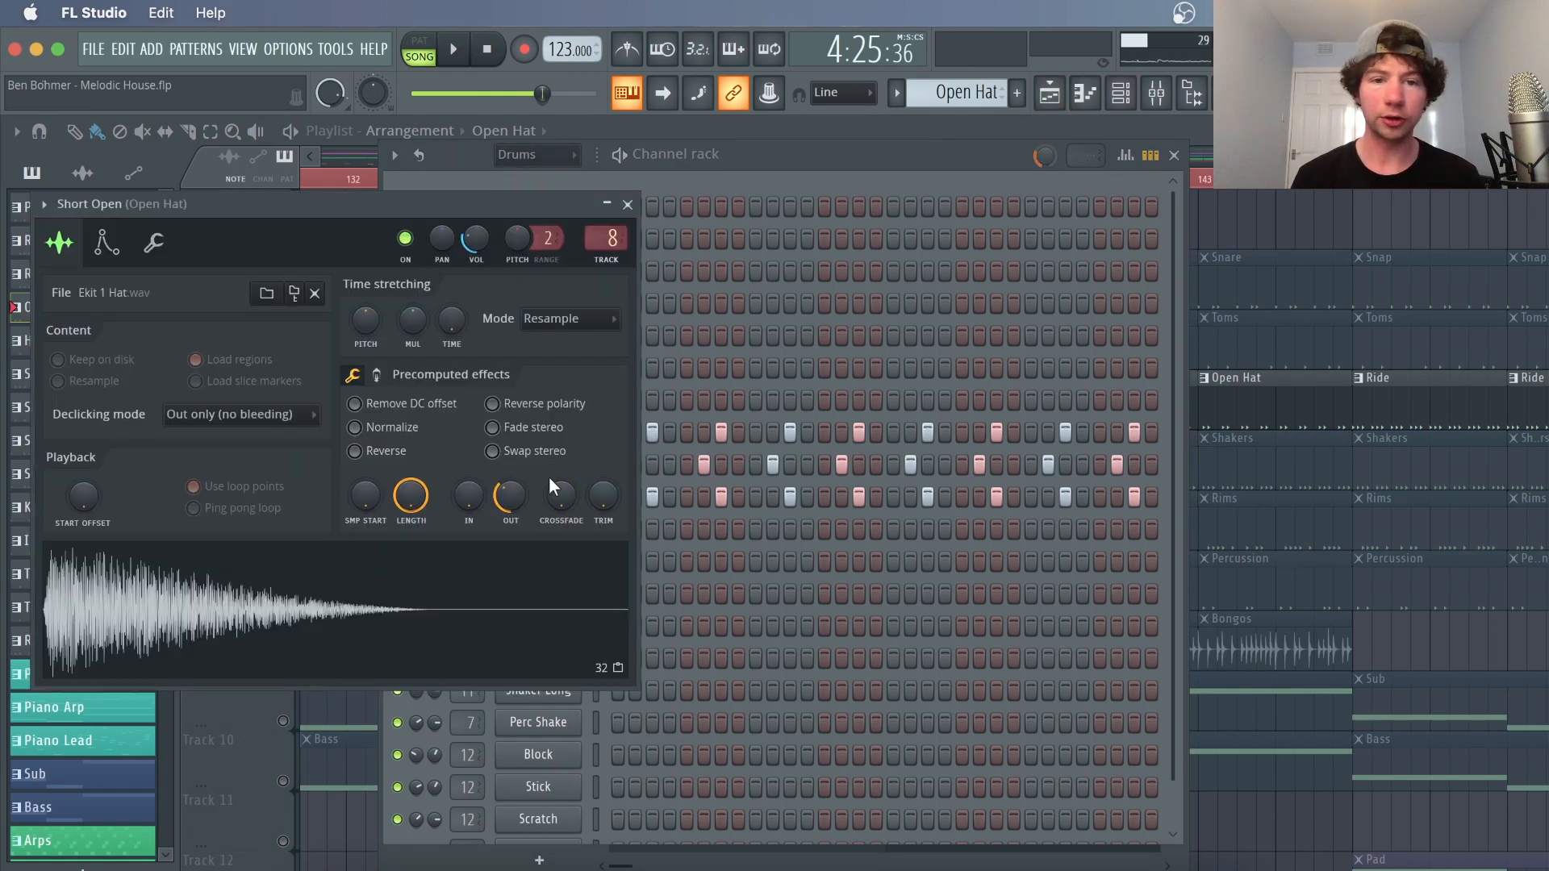
pyautogui.click(718, 178)
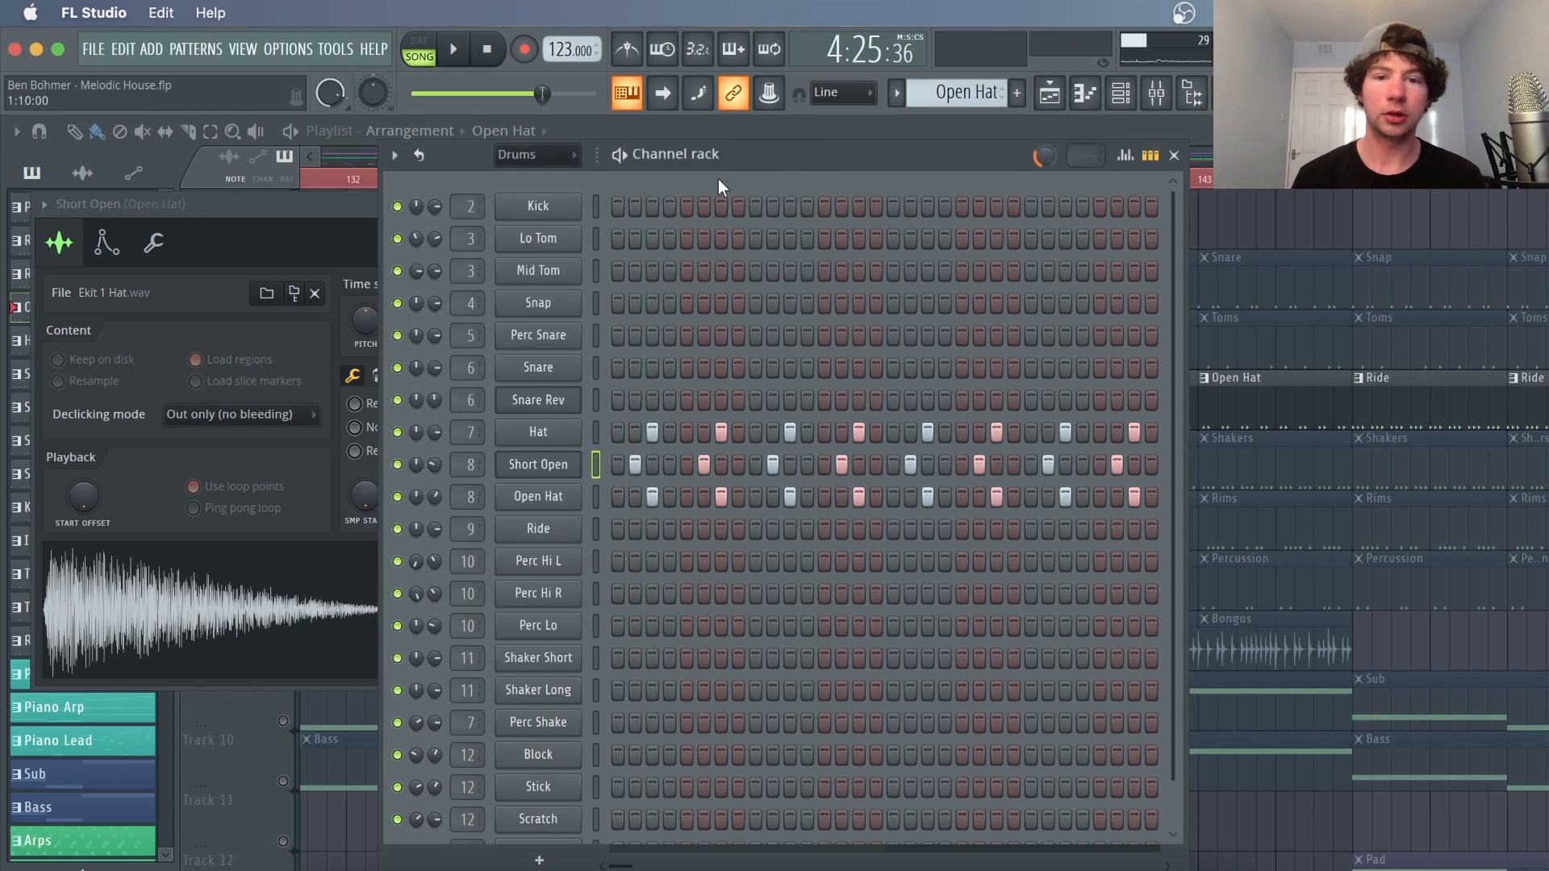
pyautogui.click(545, 499)
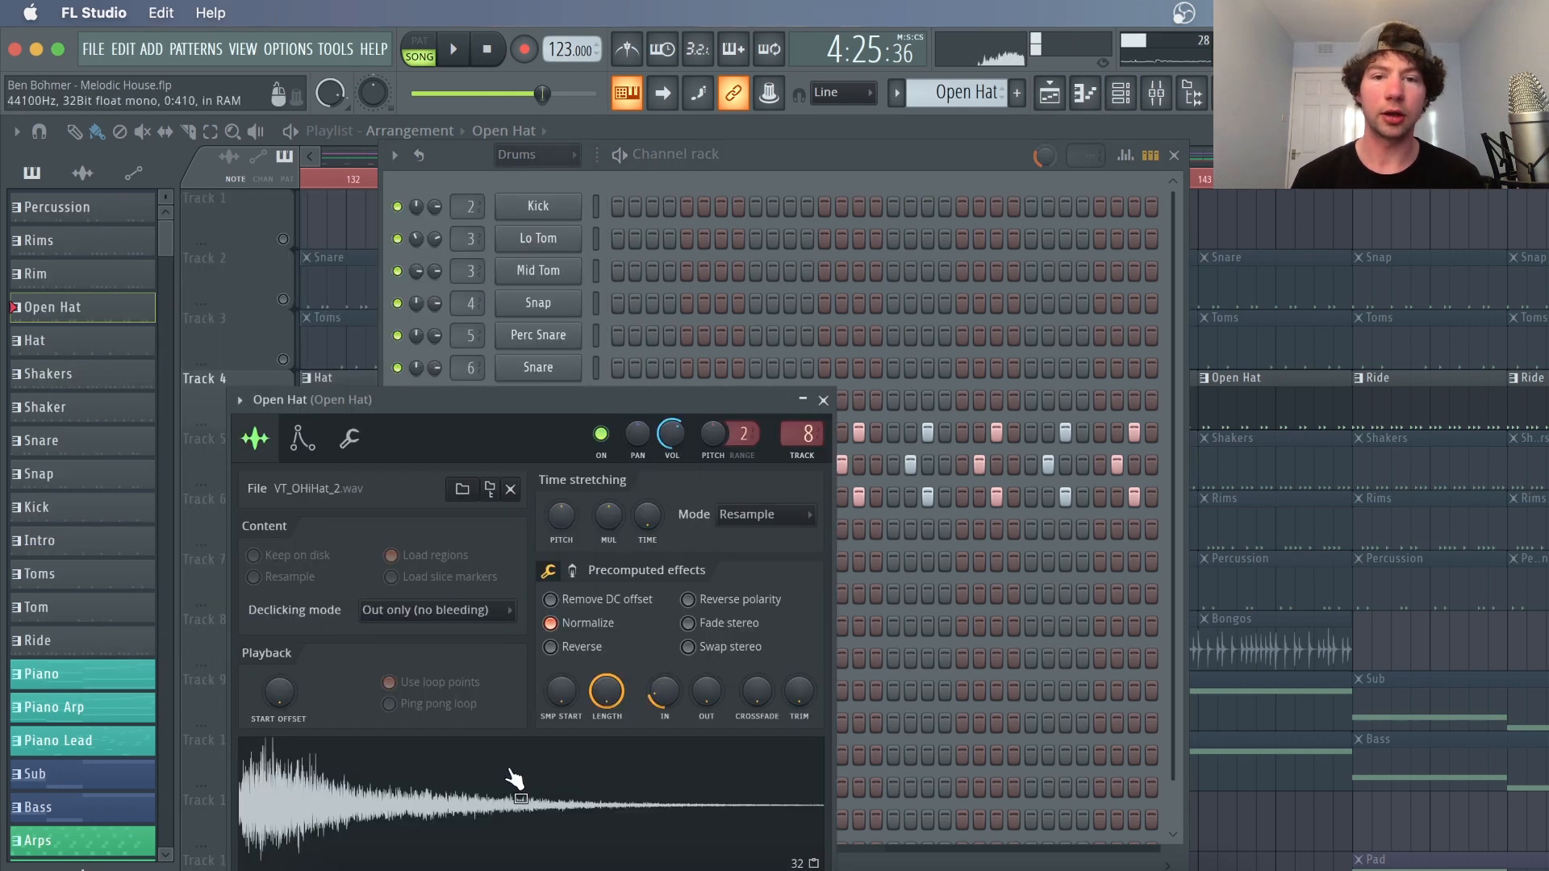
pyautogui.click(866, 153)
# Solo the Shakers playlist track and play it
pyautogui.click(1269, 227)
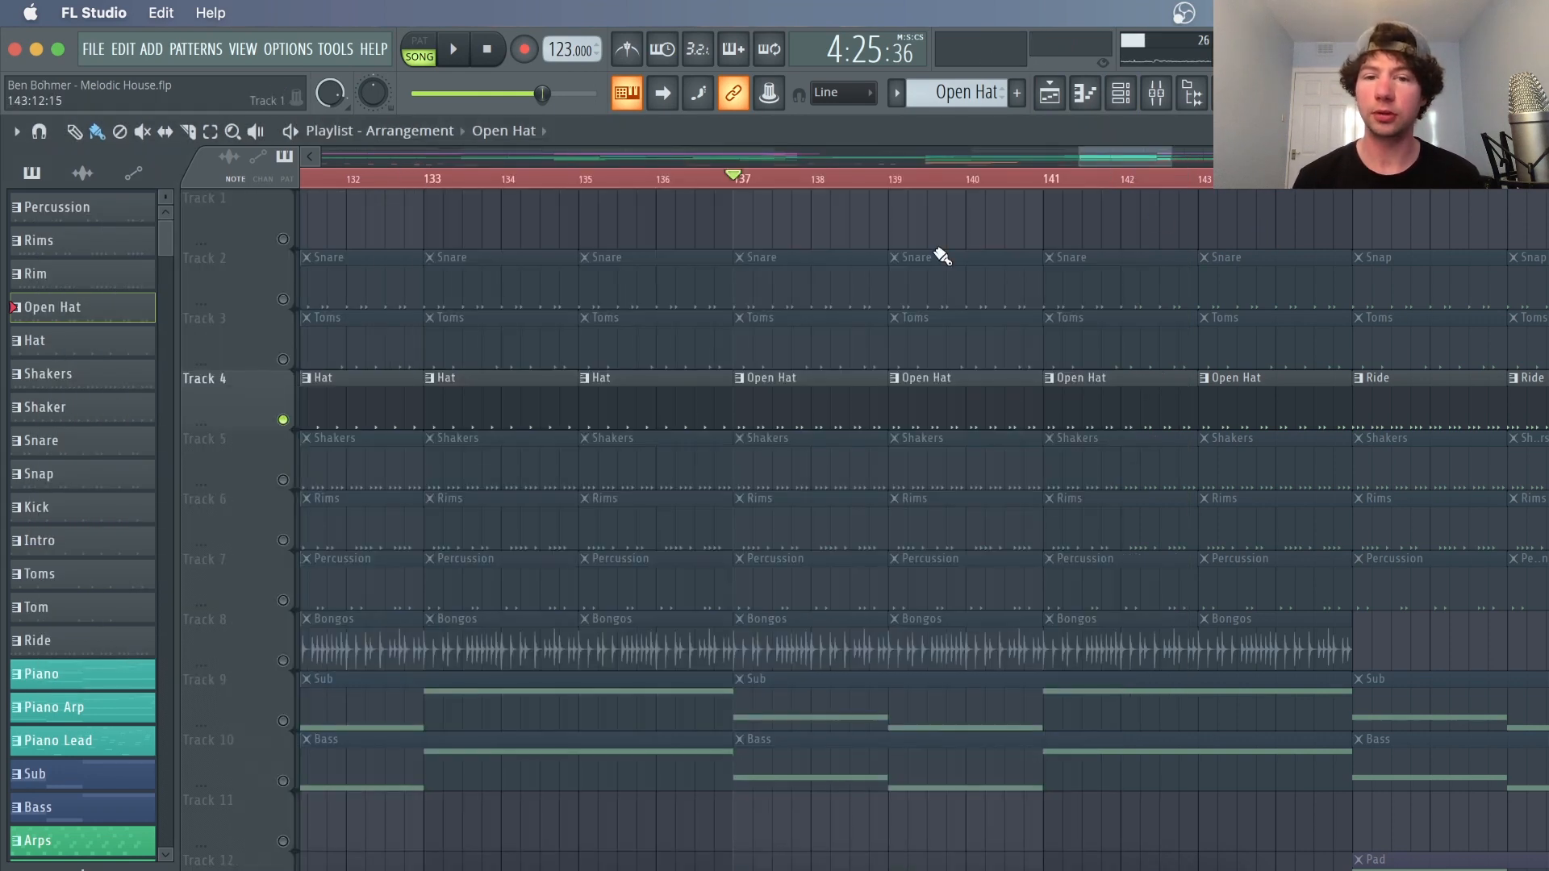
pyautogui.rightClick(284, 481)
pyautogui.press('space')
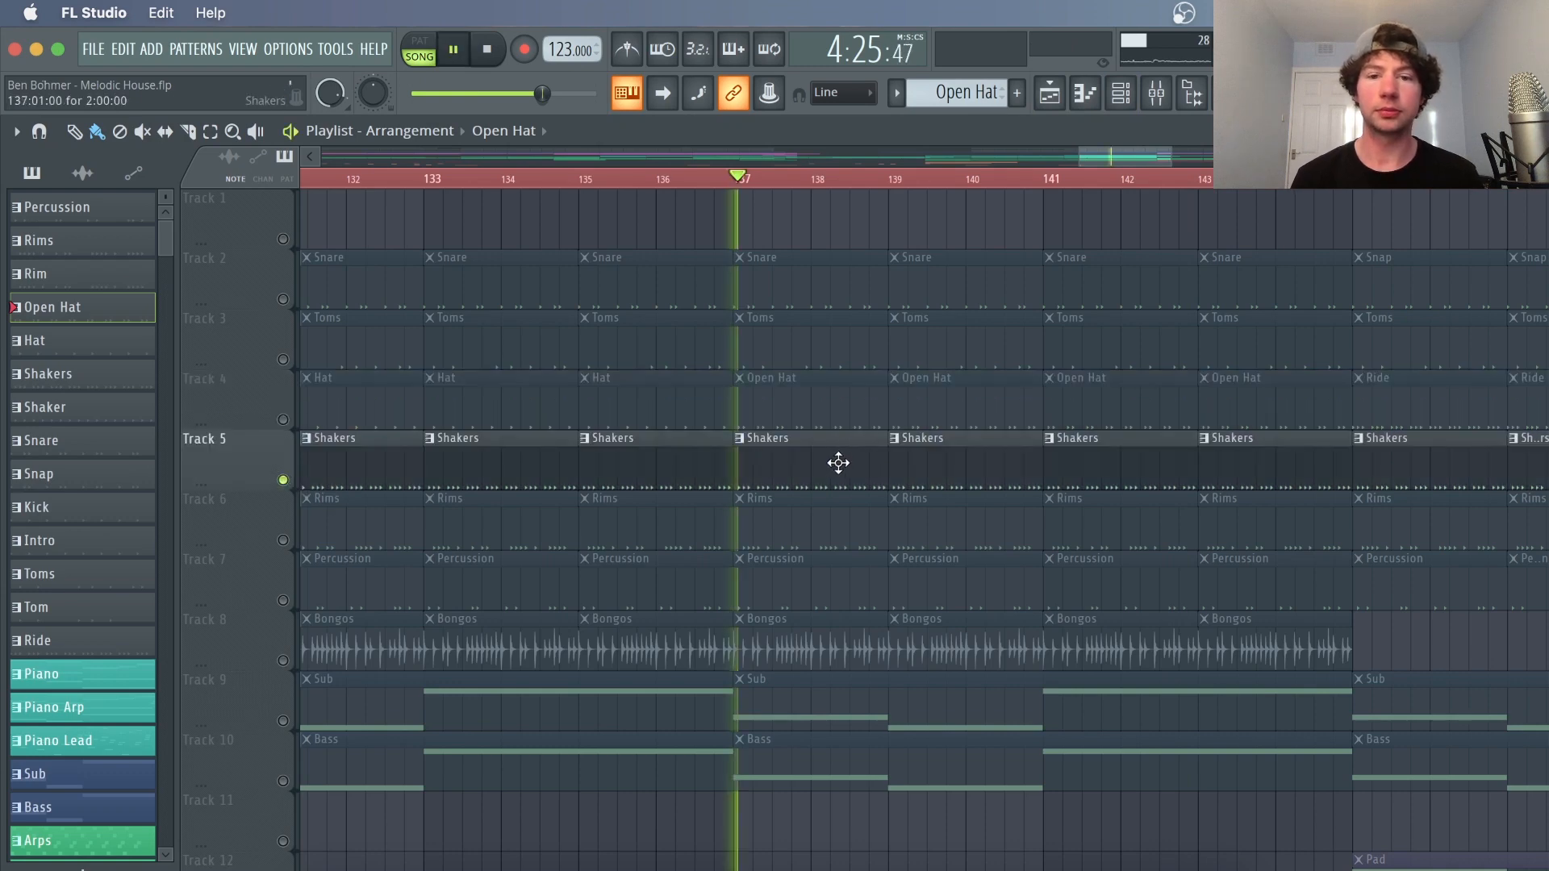
# Open the Shakers pattern in the Channel Rack
pyautogui.doubleClick(844, 464)
pyautogui.click(1087, 95)
pyautogui.click(1087, 95)
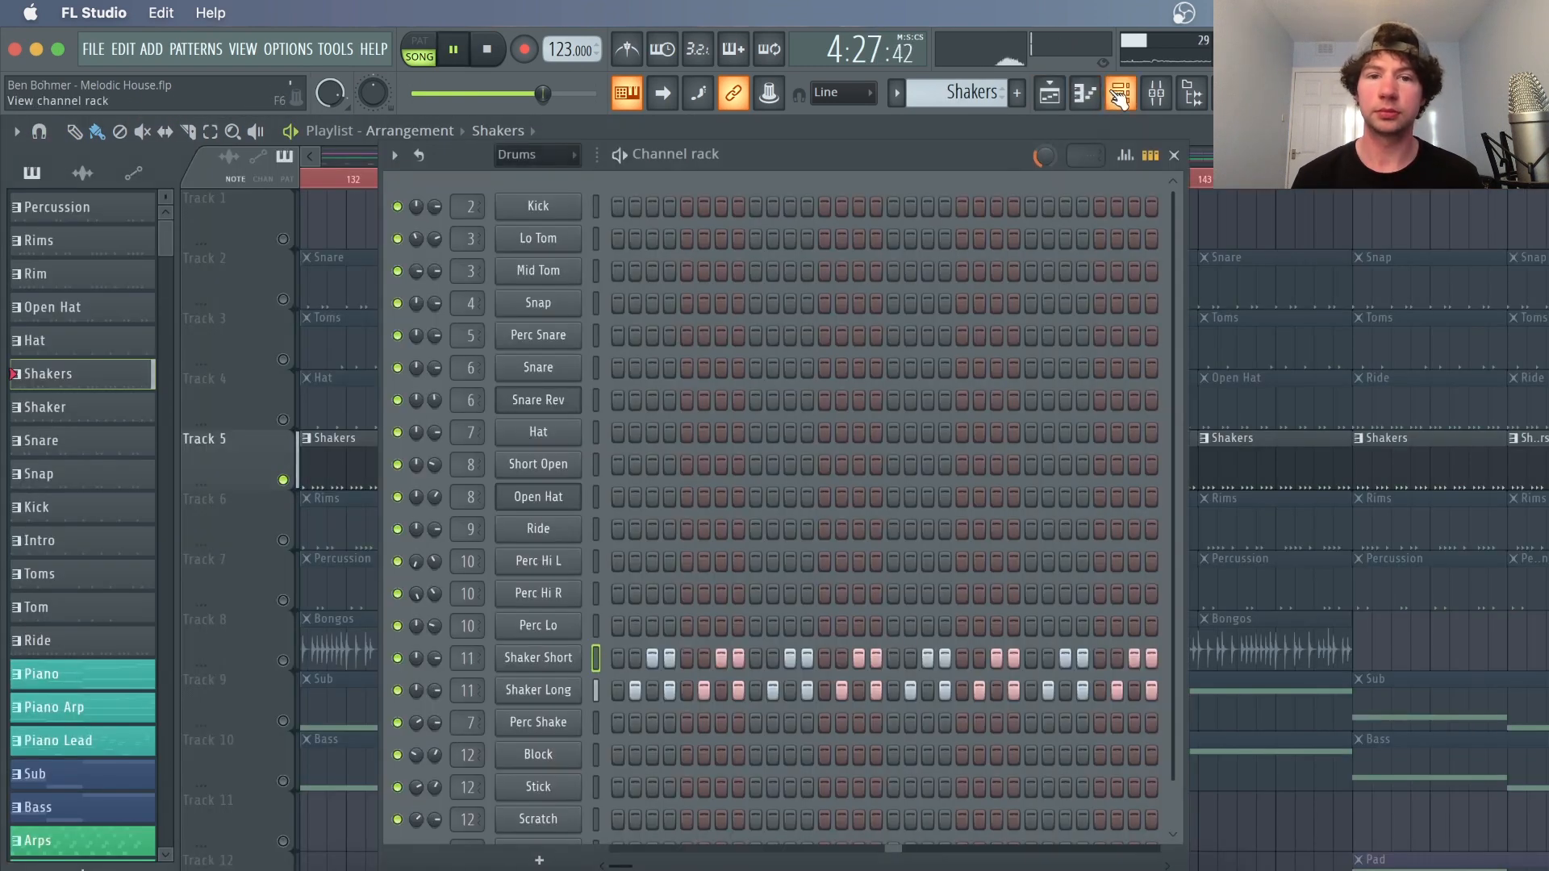
# Inspect the Shaker Short and Shaker Long channels' sampler settings
pyautogui.press('space')
pyautogui.click(564, 660)
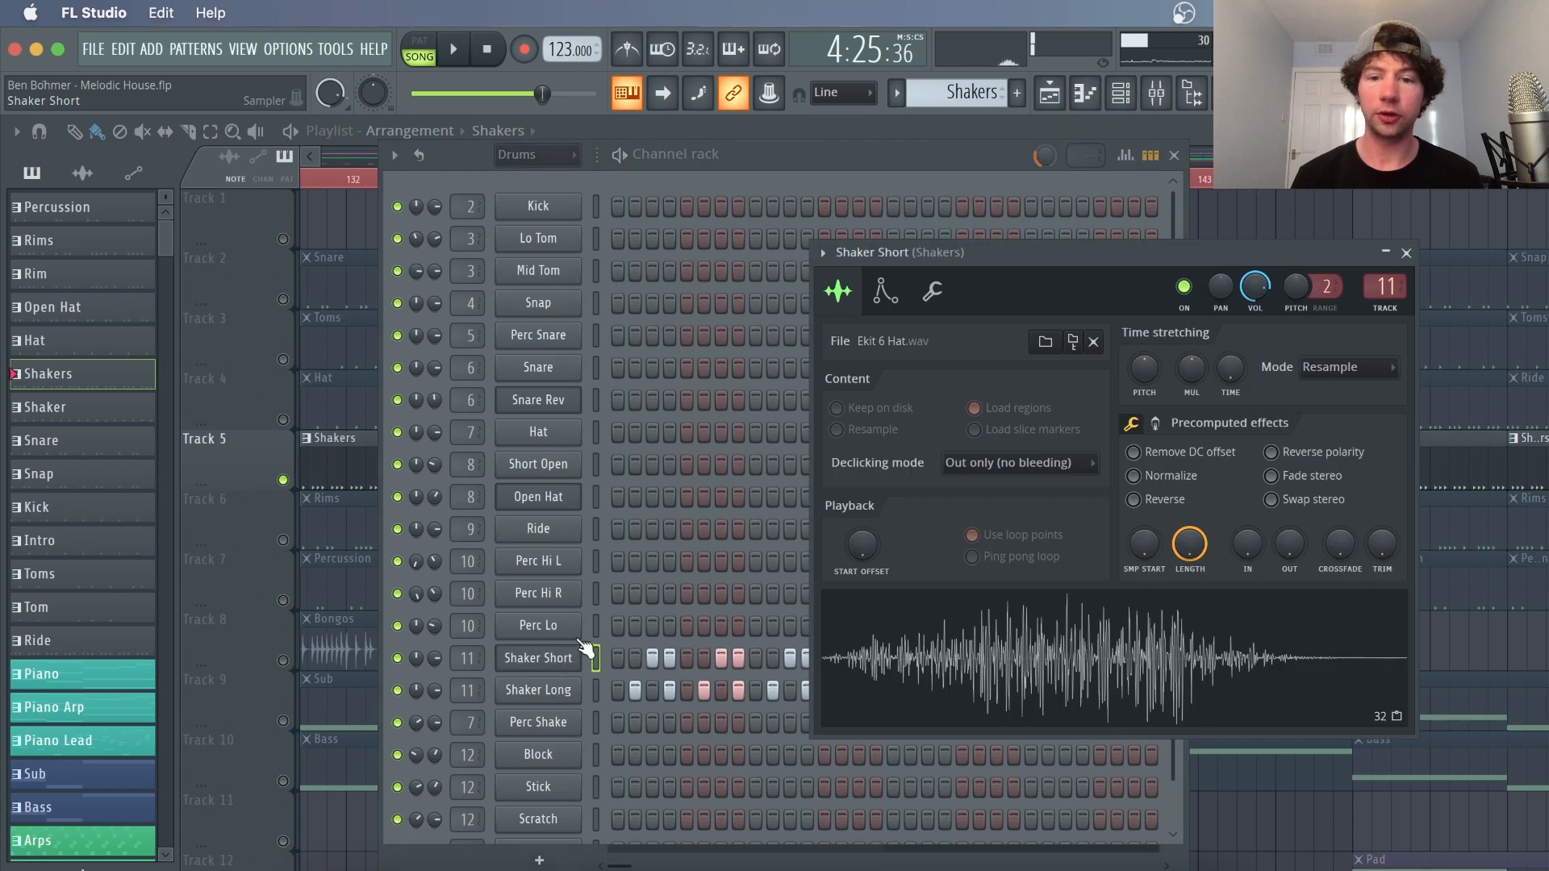
pyautogui.moveTo(1090, 158); pyautogui.dragTo(904, 182)
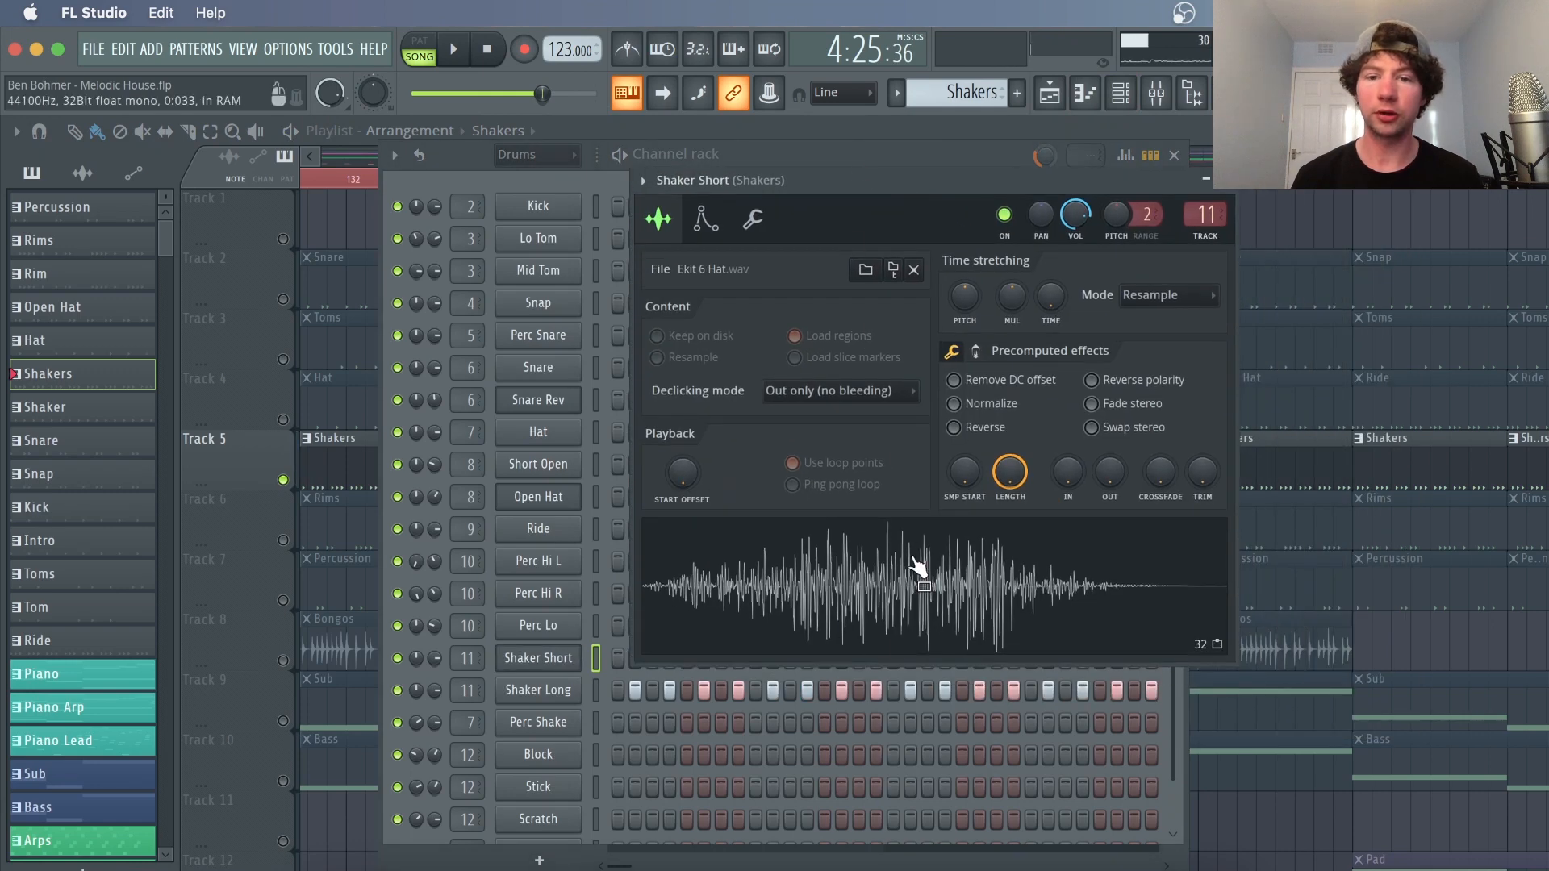
pyautogui.click(533, 690)
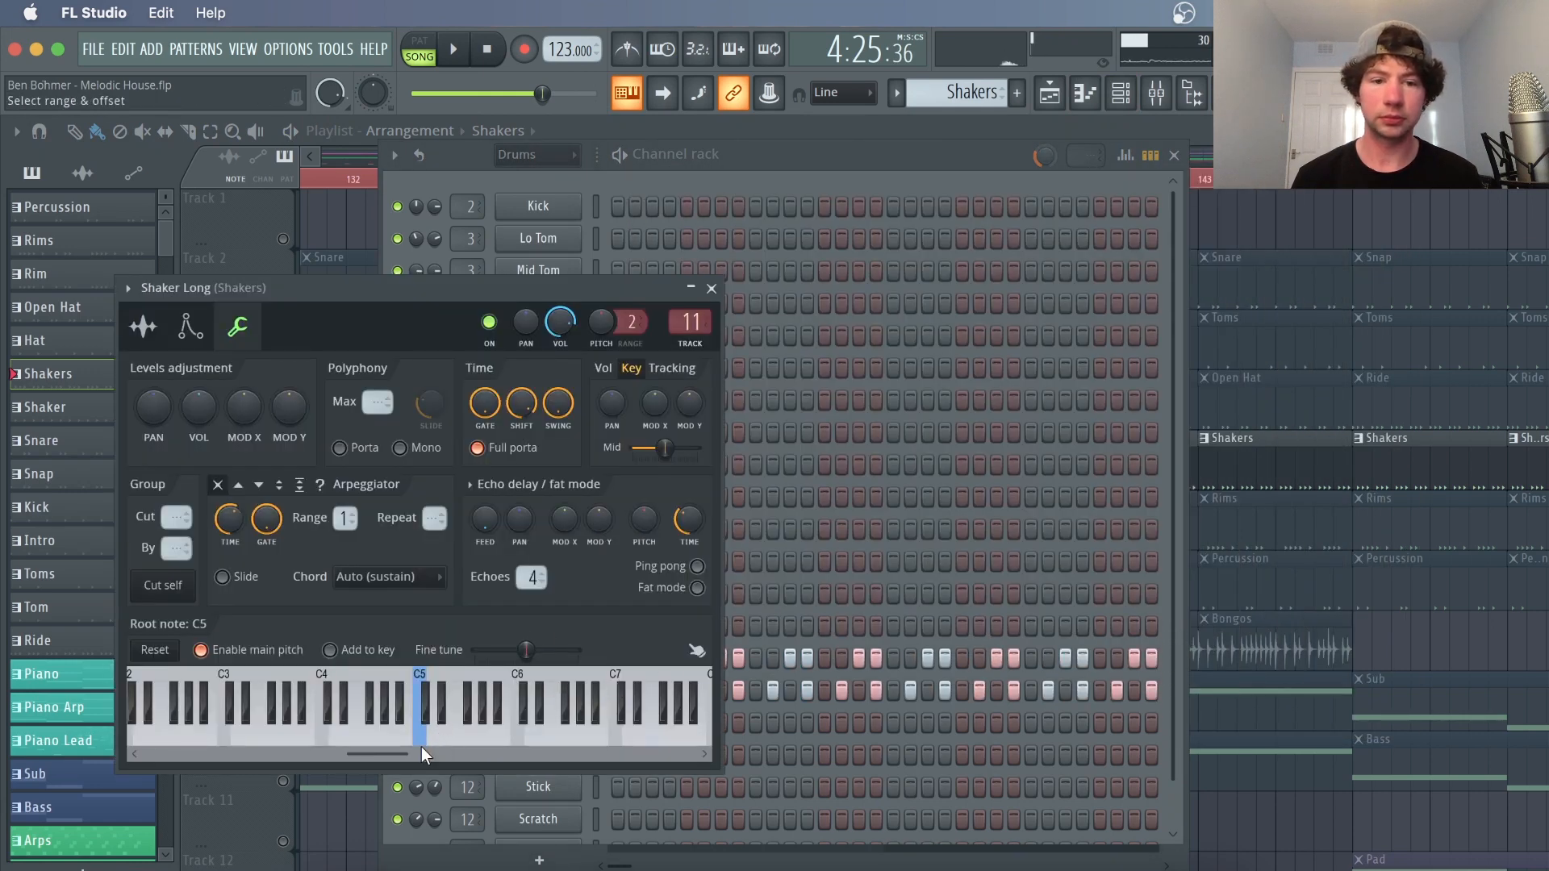
# Open the mixer and inspect the Fruity Delay 3 settings on the Shakers insert
pyautogui.click(949, 158)
pyautogui.click(1156, 93)
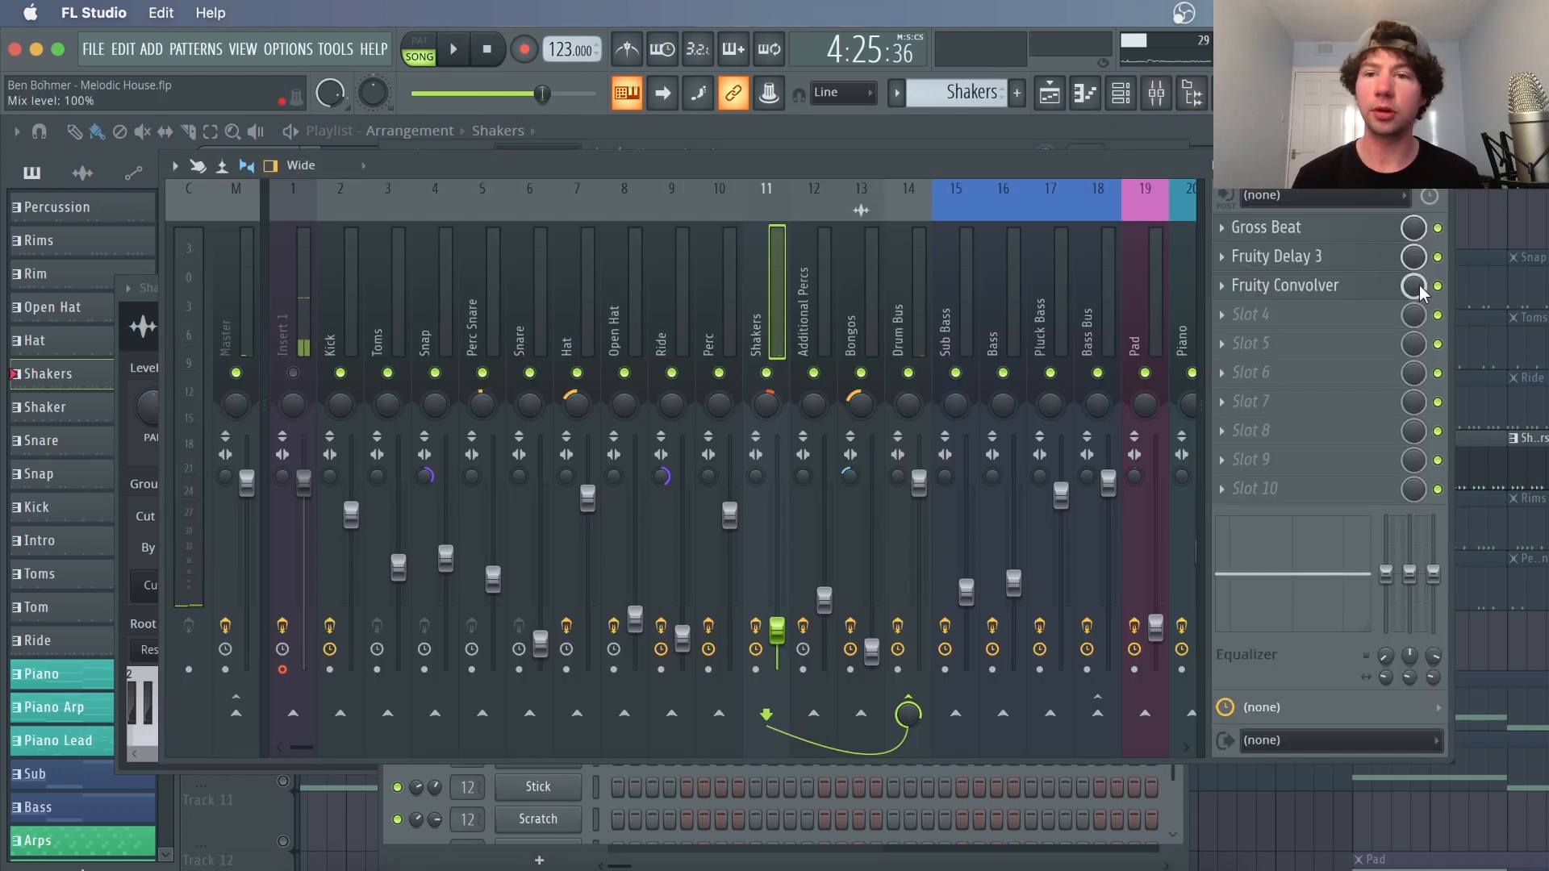
pyautogui.click(1345, 260)
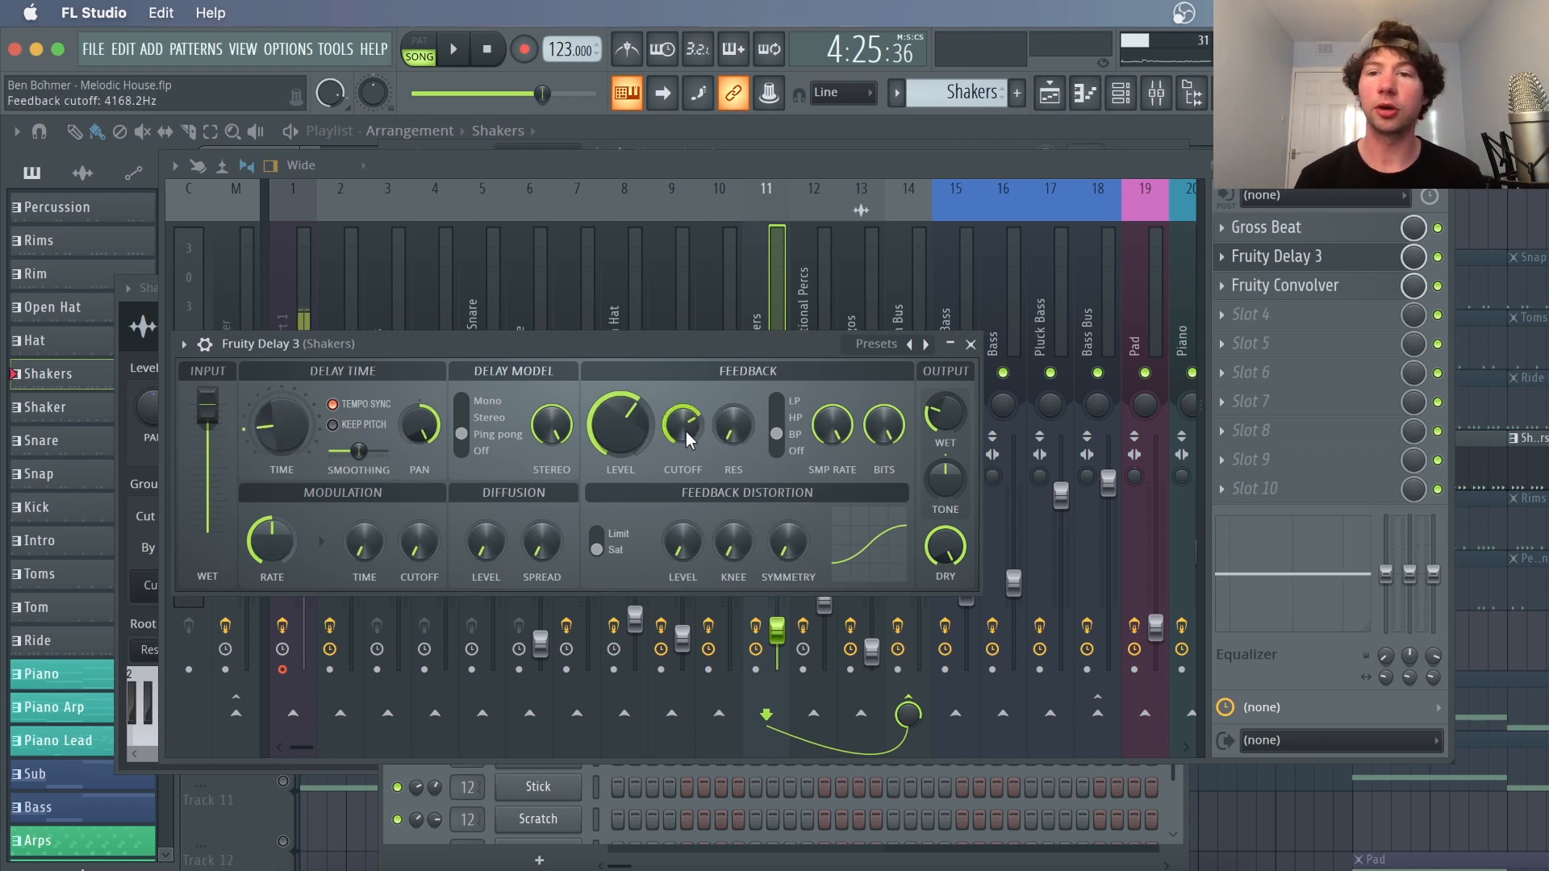
pyautogui.click(971, 344)
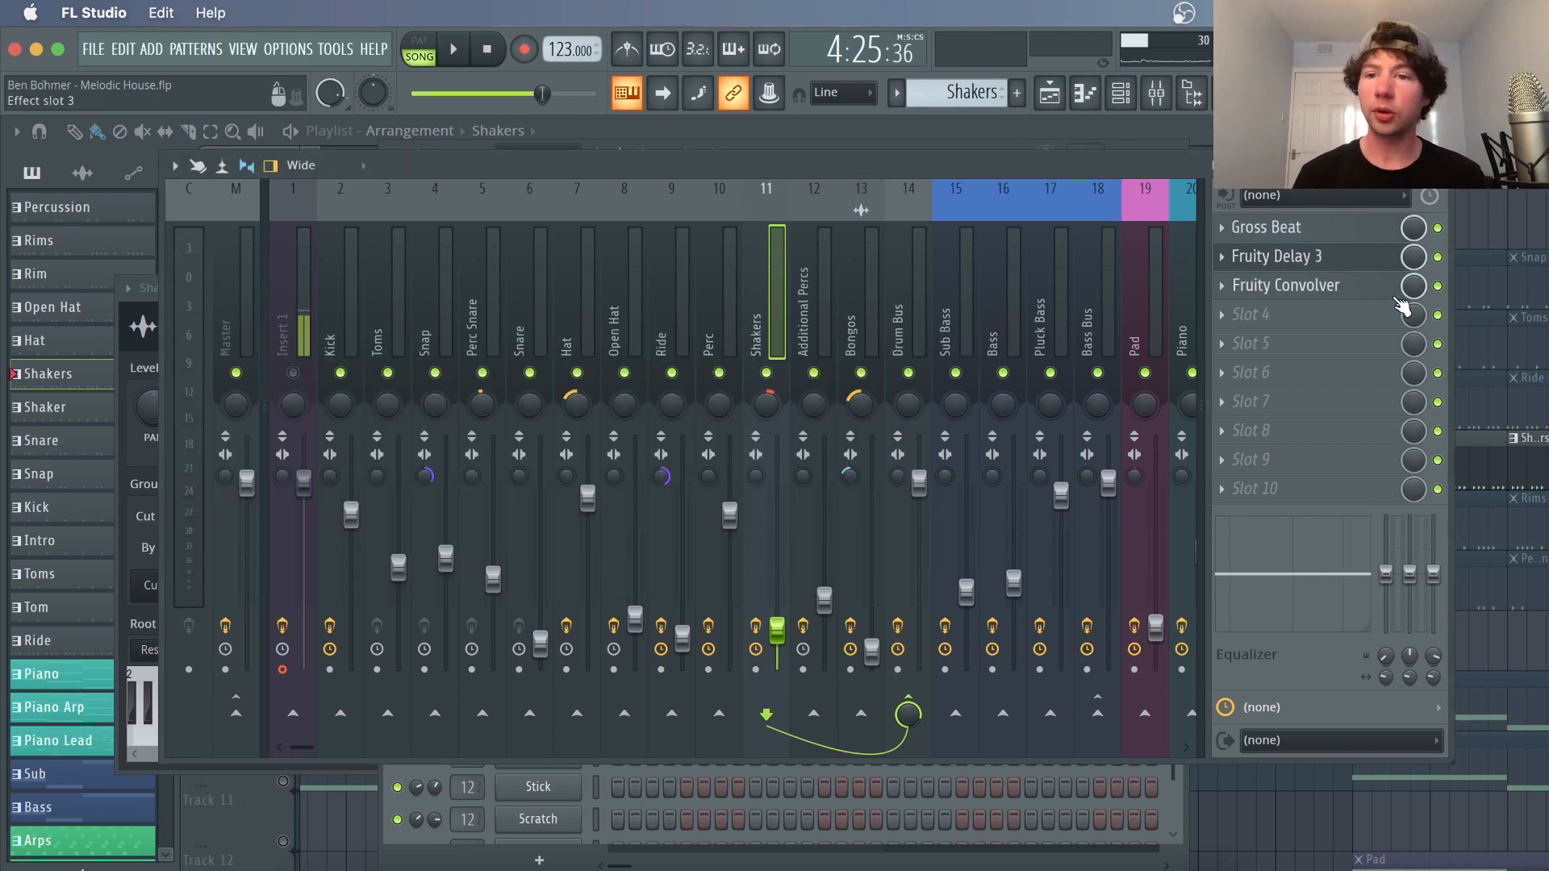
# Audition the Fruity Convolver on the Shakers insert during playback and close the mixer
pyautogui.click(1372, 292)
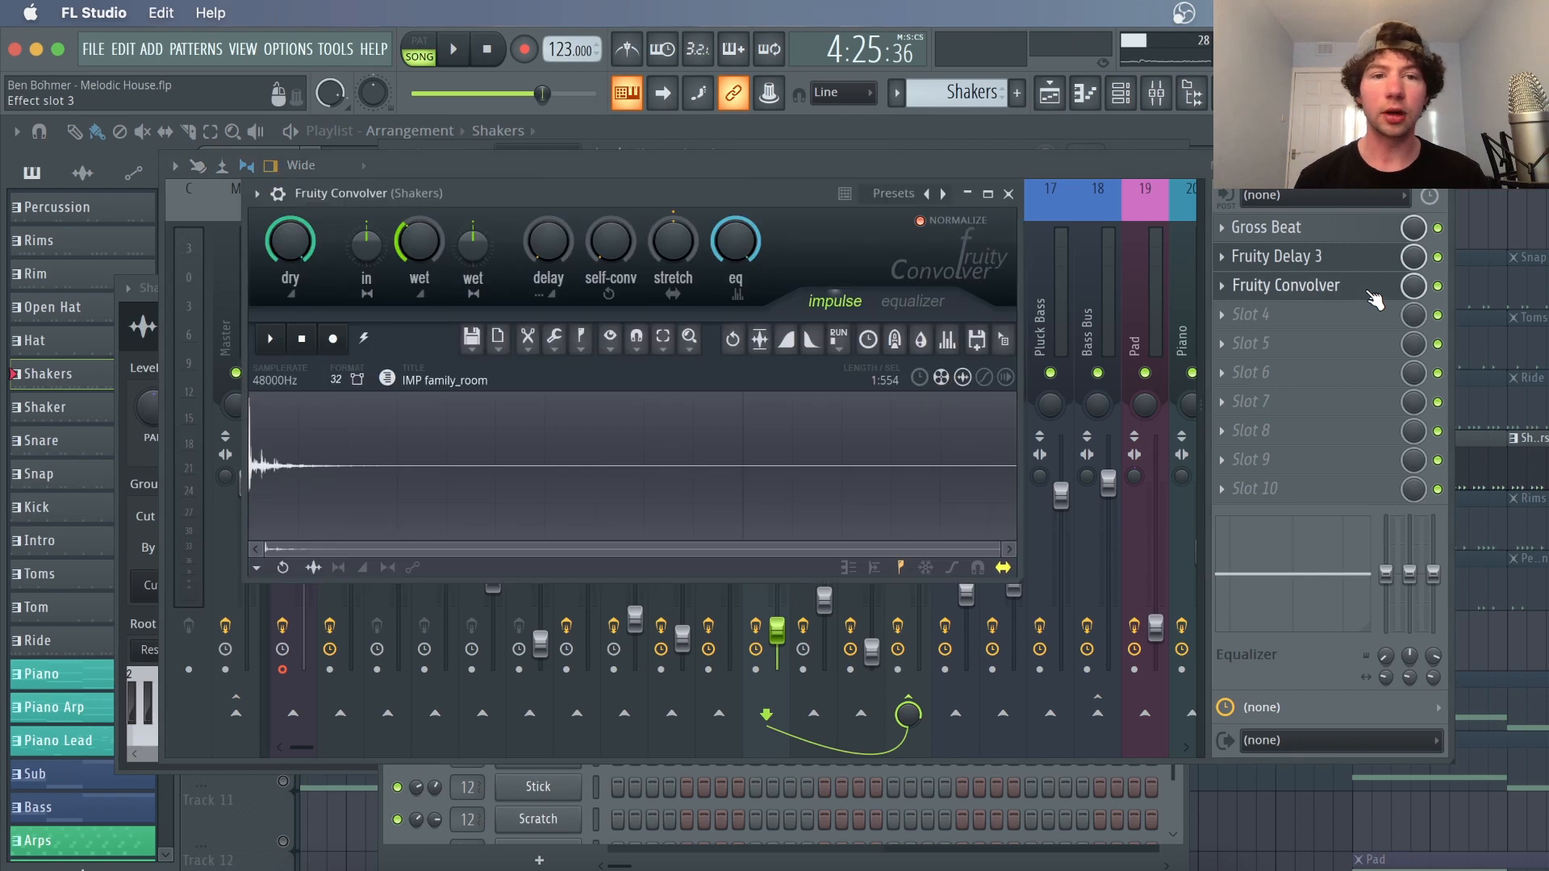
pyautogui.press('space')
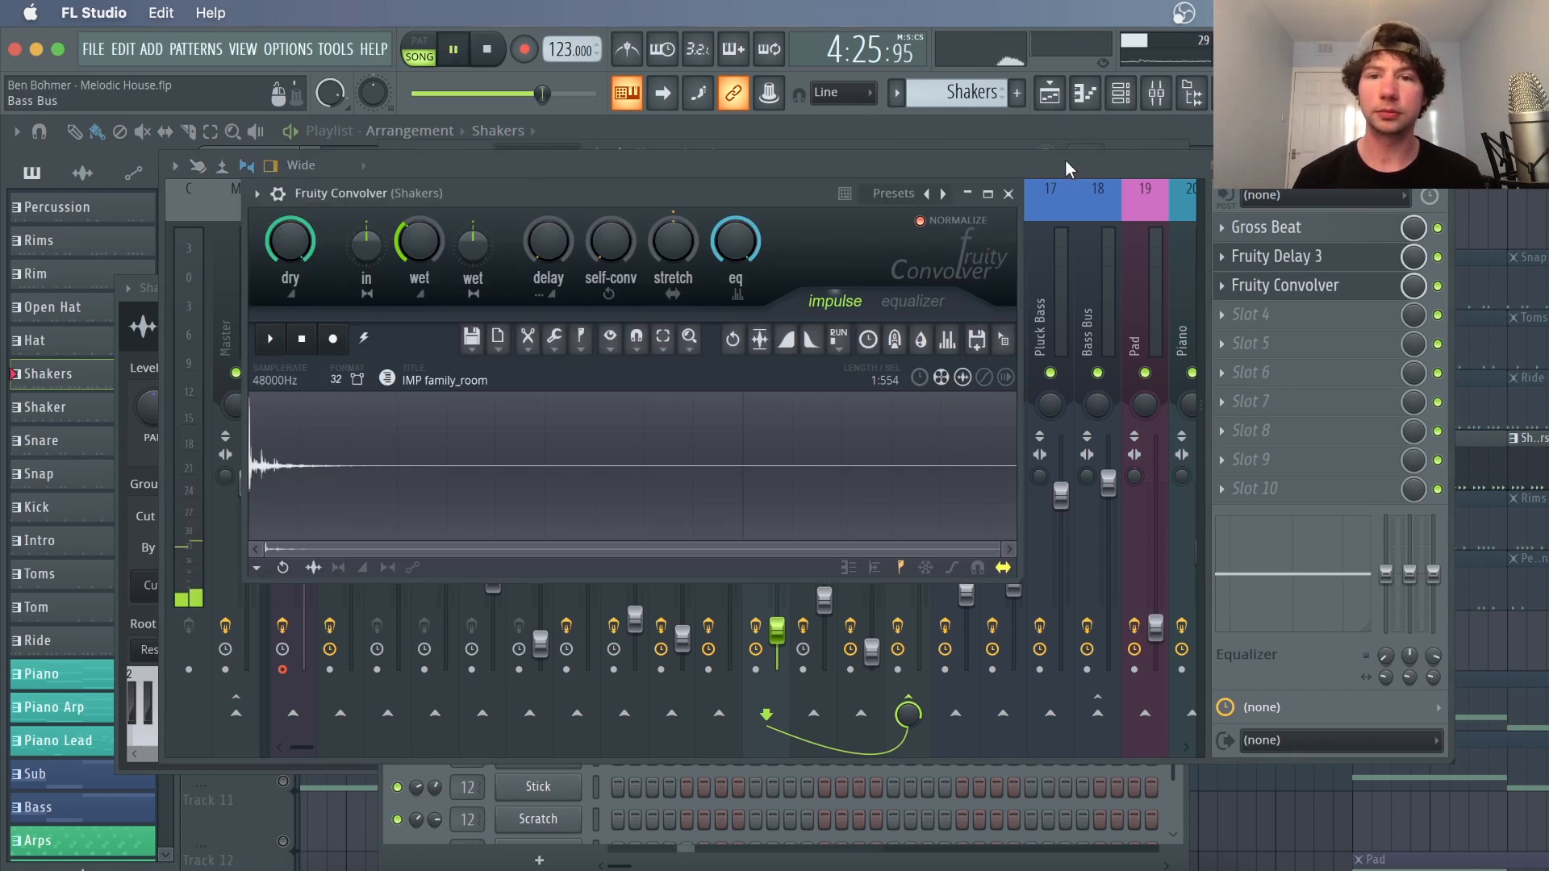
pyautogui.click(1009, 193)
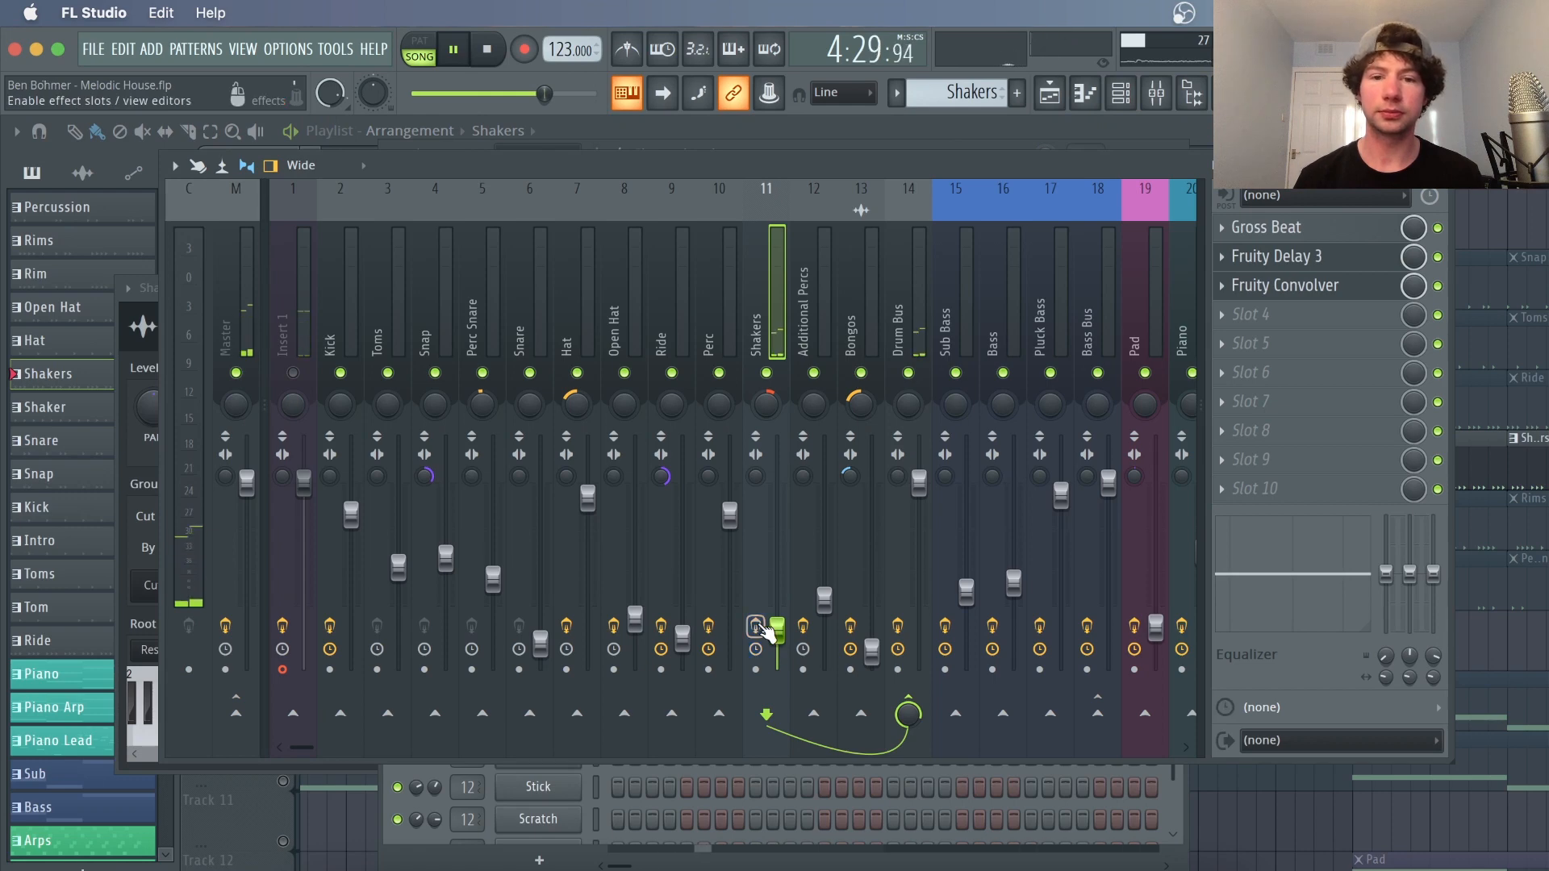
pyautogui.click(760, 627)
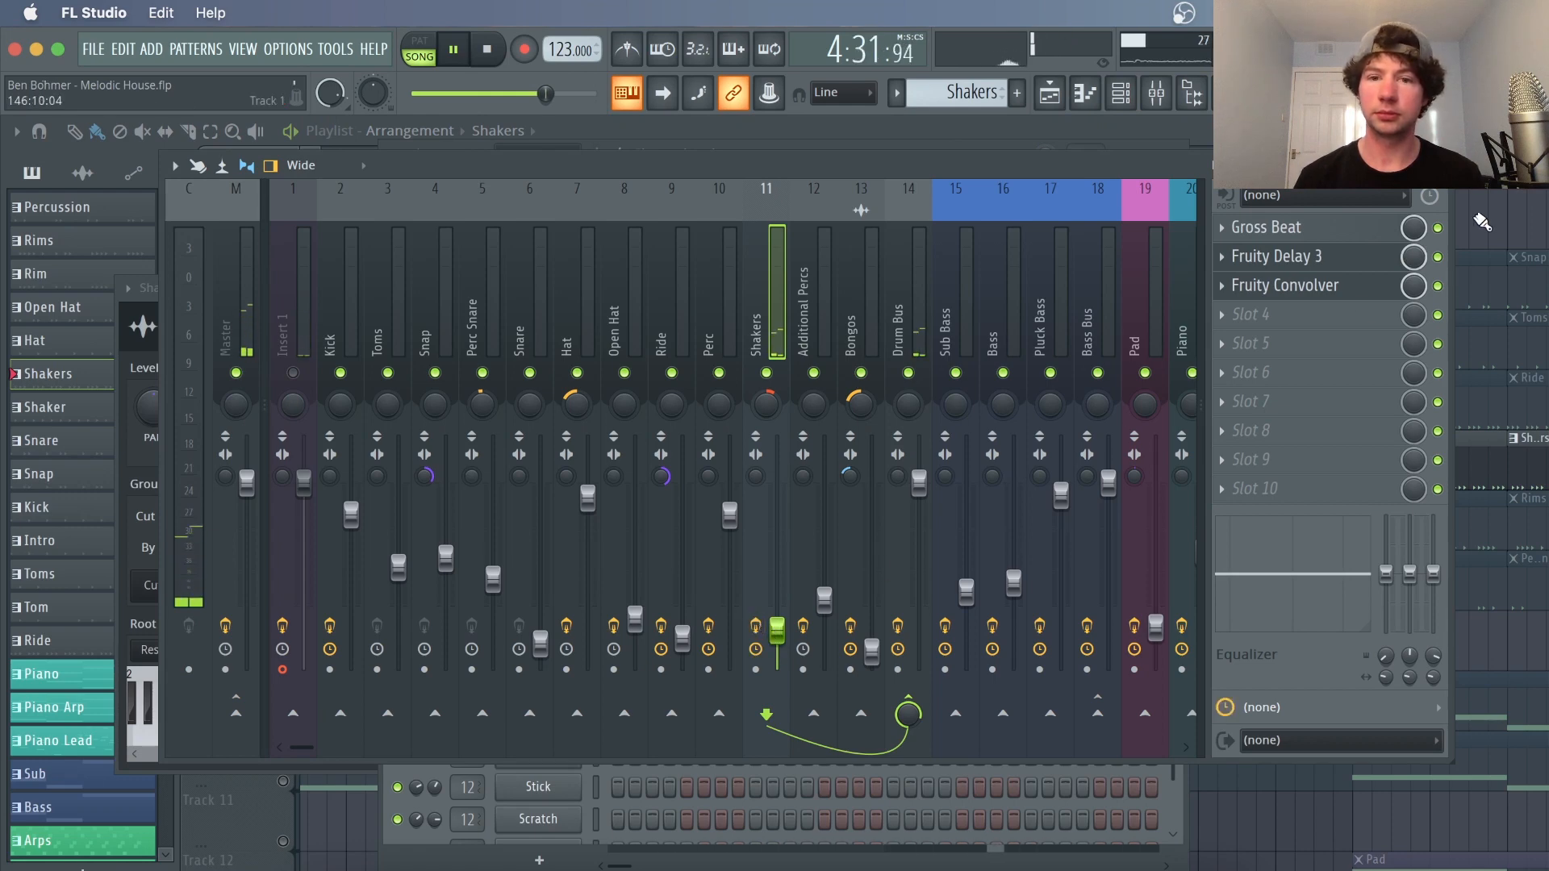
pyautogui.press('space')
pyautogui.press('F9')
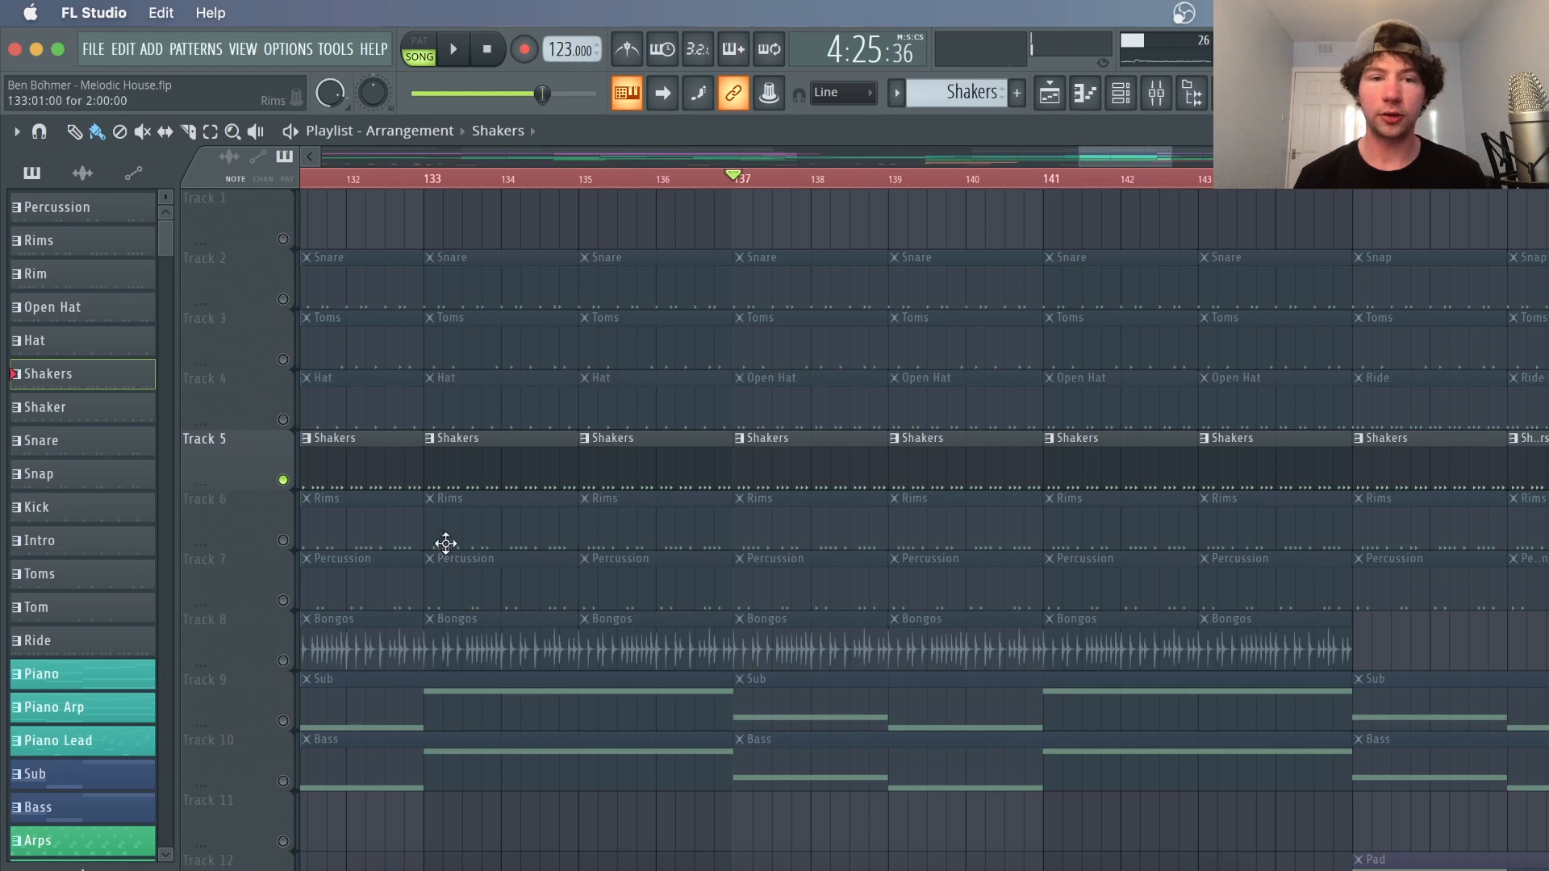
# Solo the Rims playlist track, play it, and open the Rims pattern in the Channel Rack
pyautogui.rightClick(283, 540)
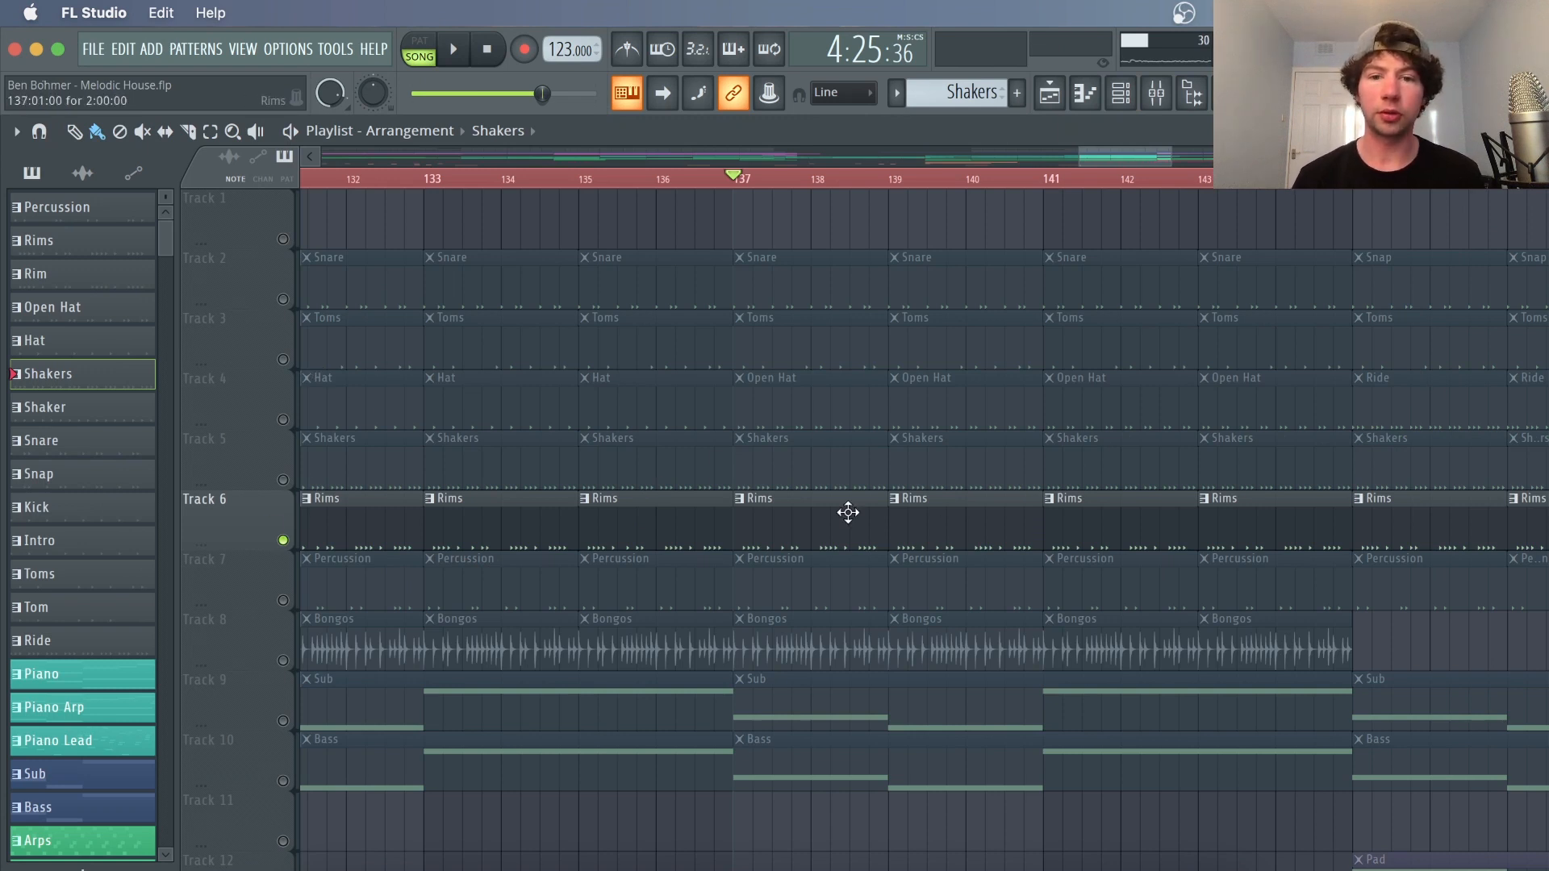
pyautogui.doubleClick(847, 512)
pyautogui.press('space')
pyautogui.click(1054, 97)
pyautogui.click(1122, 100)
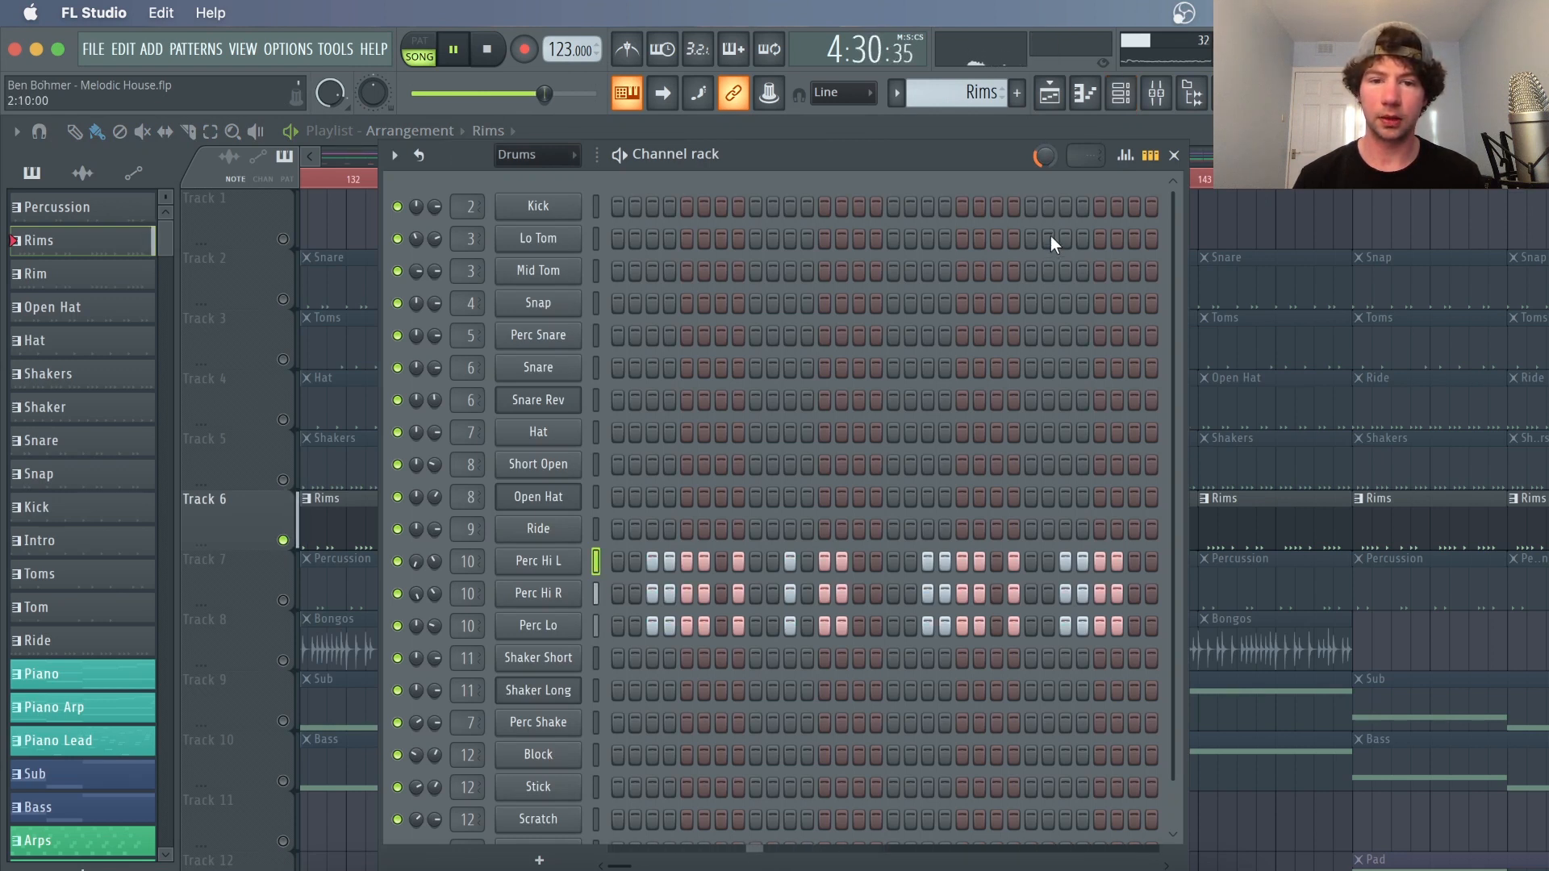
pyautogui.press('space')
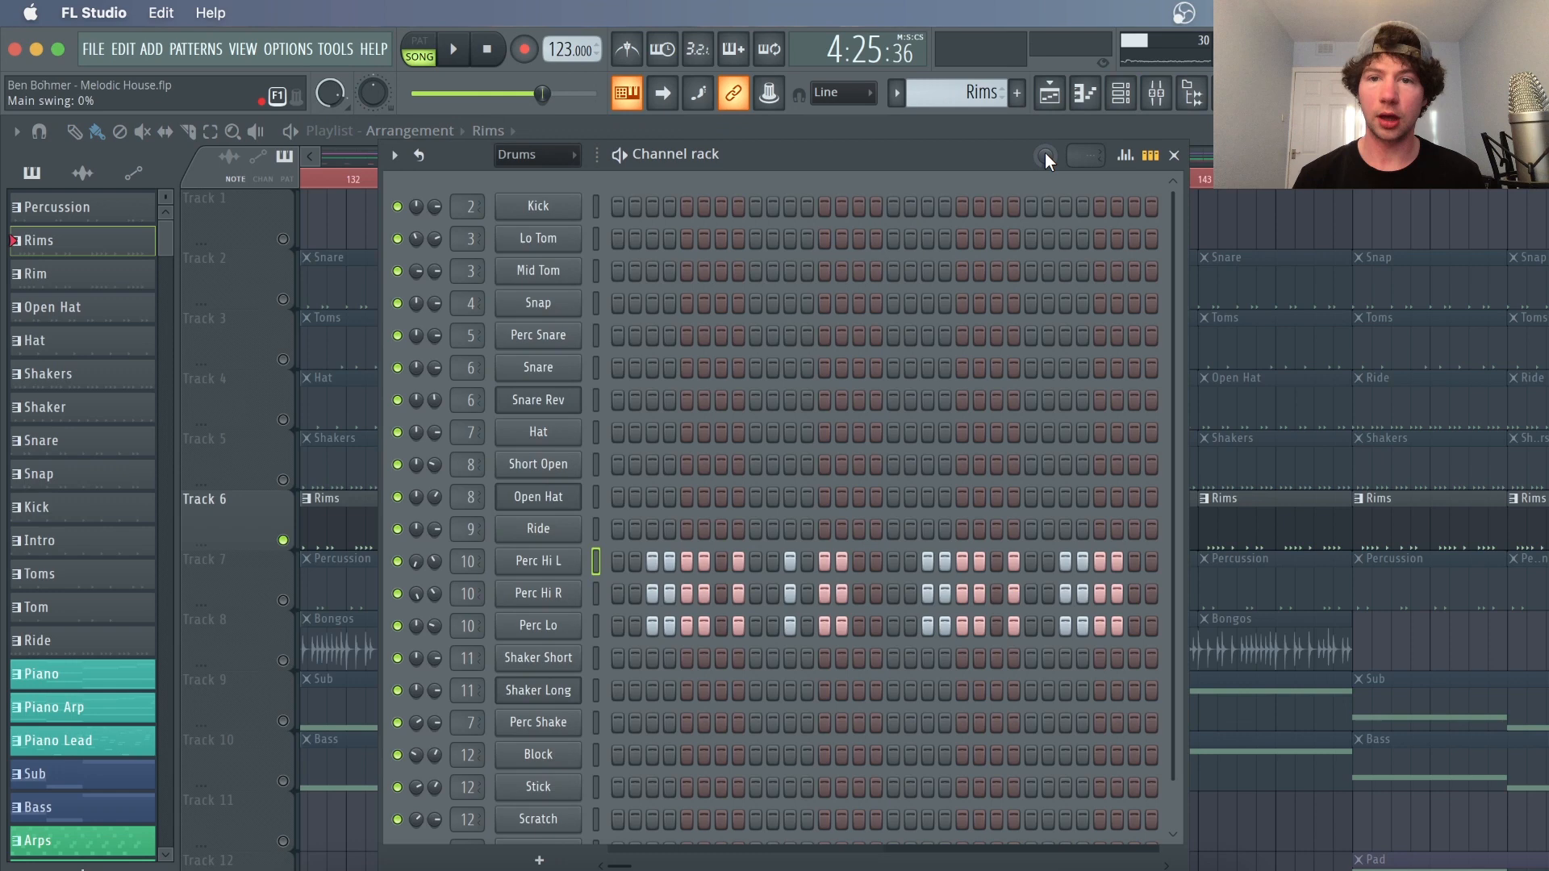
# Adjust the Channel Rack's main swing to 31% and select the Perc Hi L channel
pyautogui.moveTo(1044, 155); pyautogui.dragTo(1045, 130)
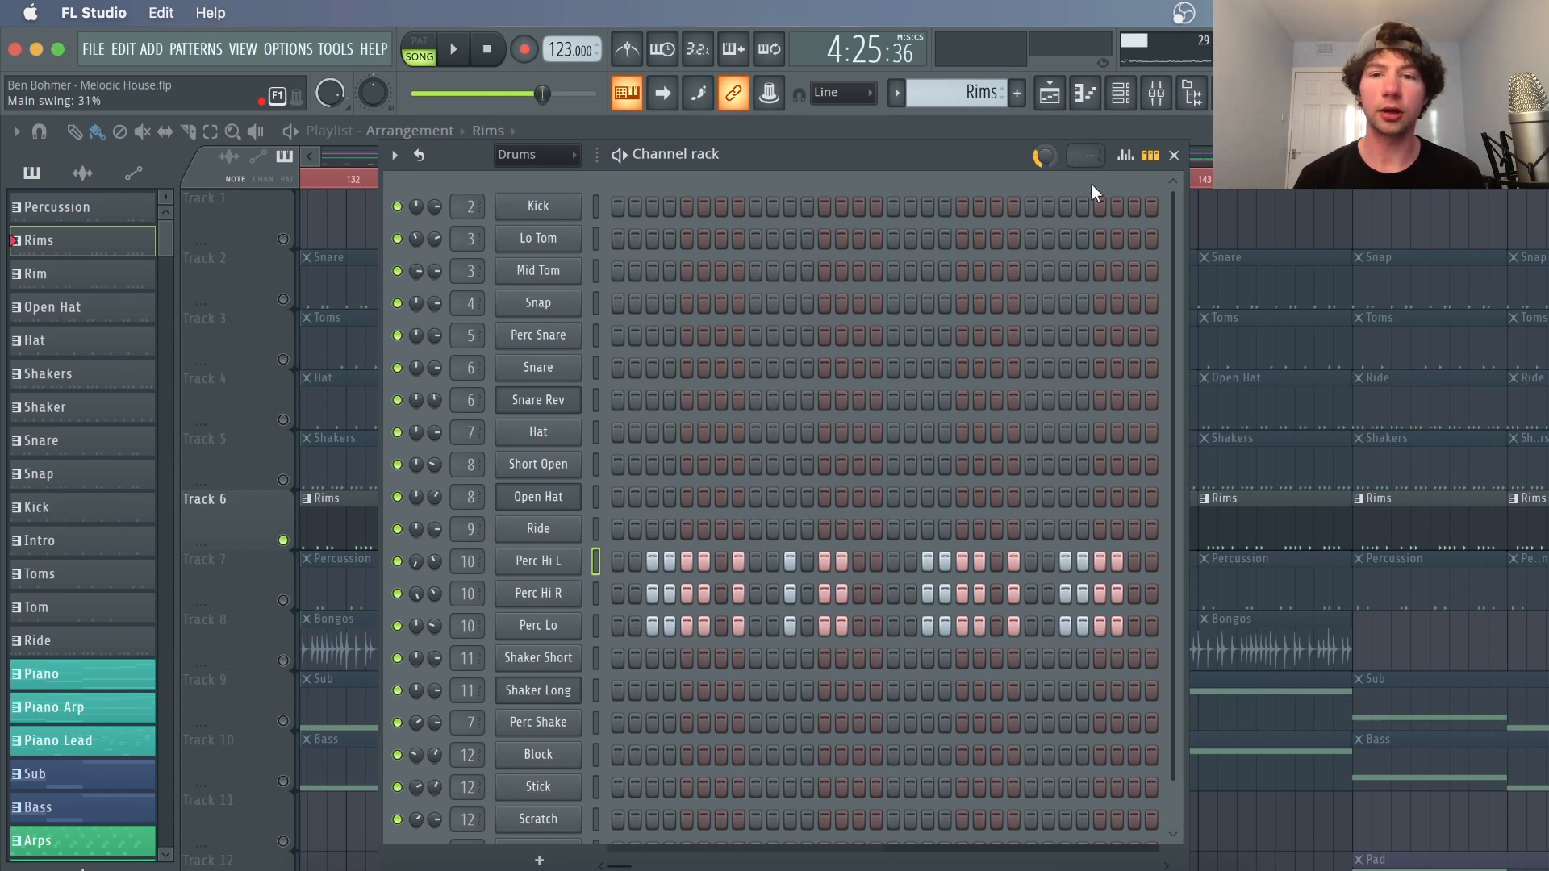
pyautogui.click(532, 564)
pyautogui.rightClick(1268, 243)
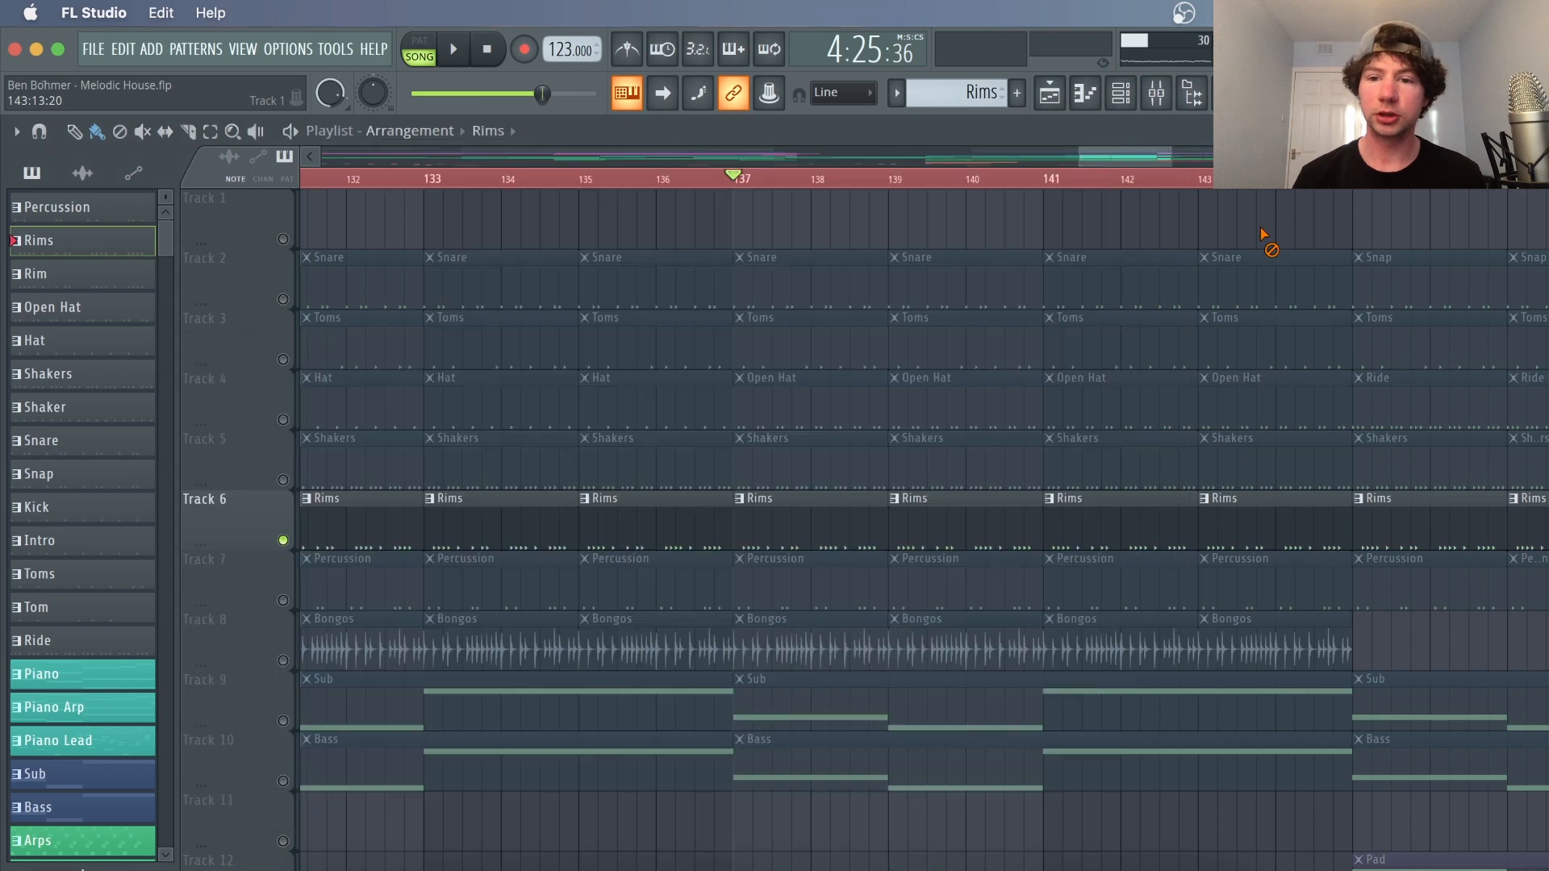
# Solo the Percussion playlist track and play it
pyautogui.click(297, 604)
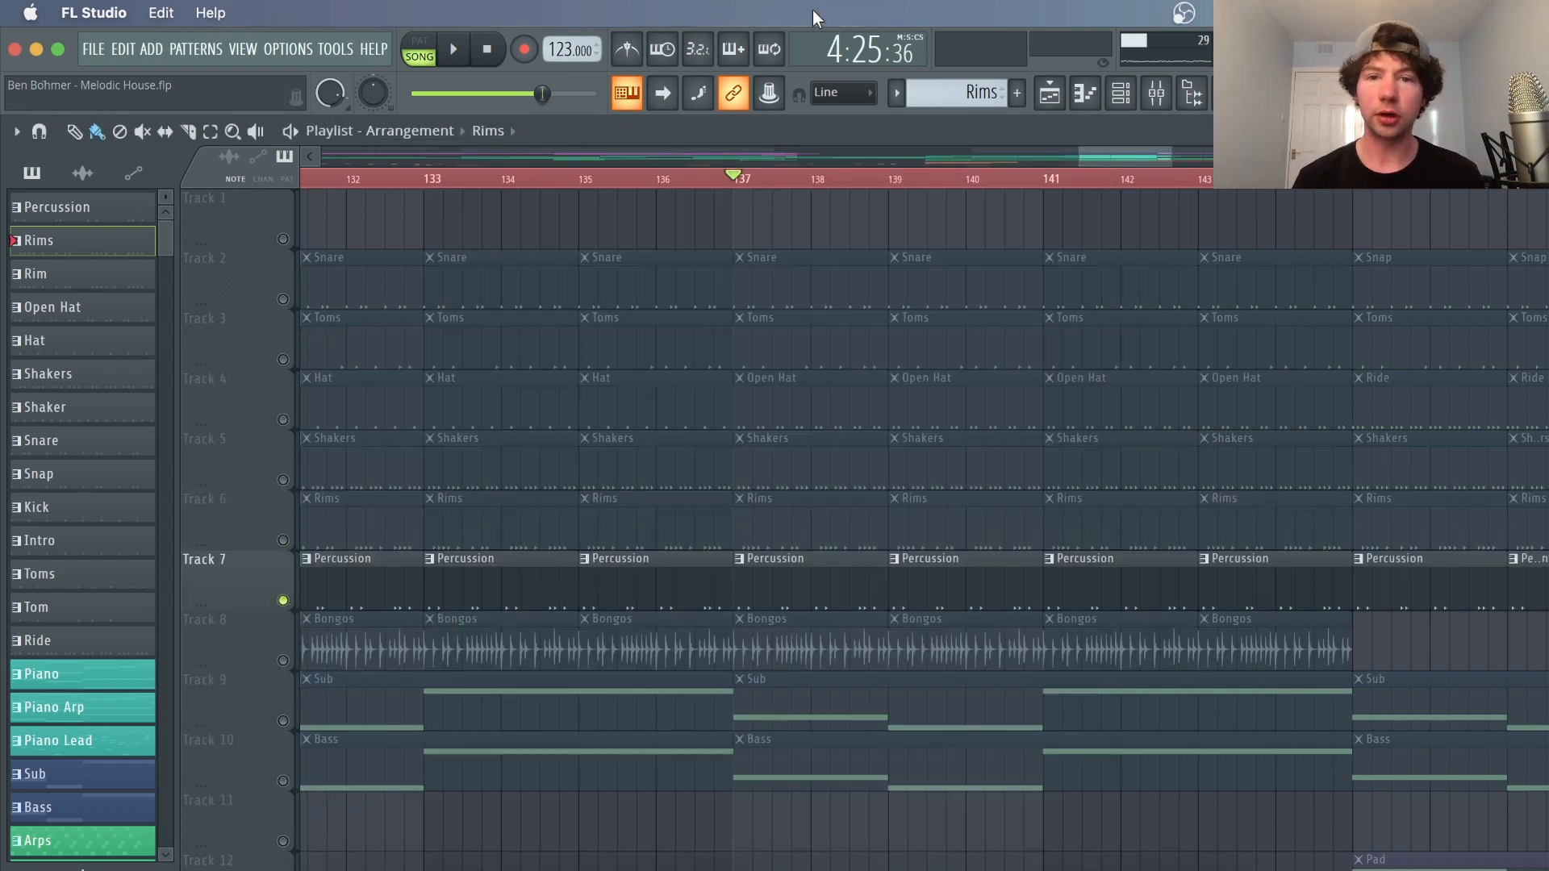
pyautogui.scroll(2, 857, 188)
pyautogui.press('space')
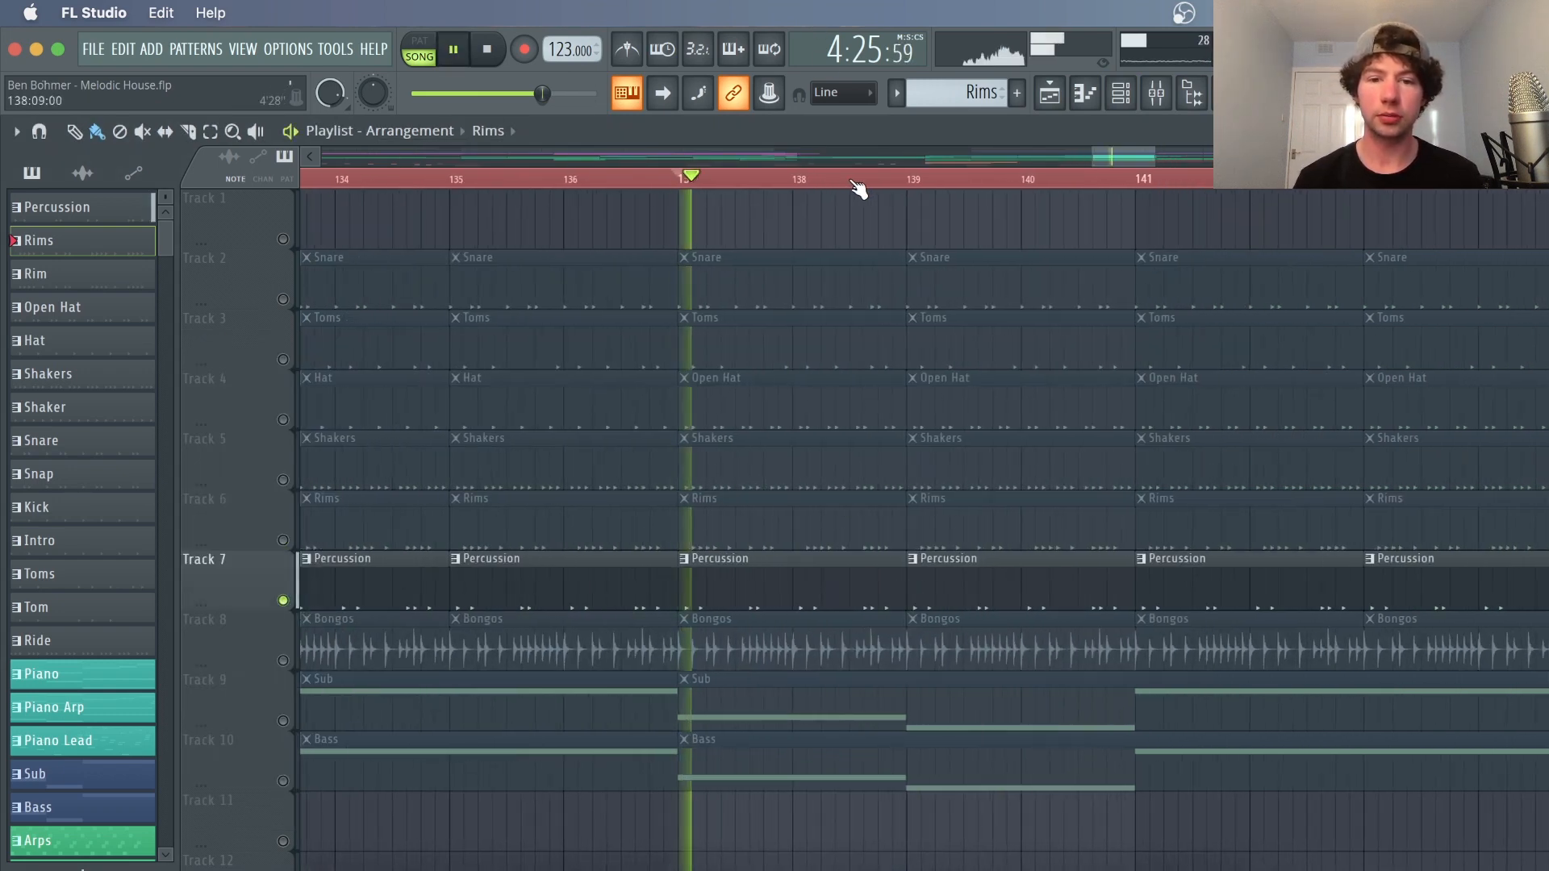
# Open the Percussion pattern in the Channel Rack and play it
pyautogui.doubleClick(861, 560)
pyautogui.click(1055, 94)
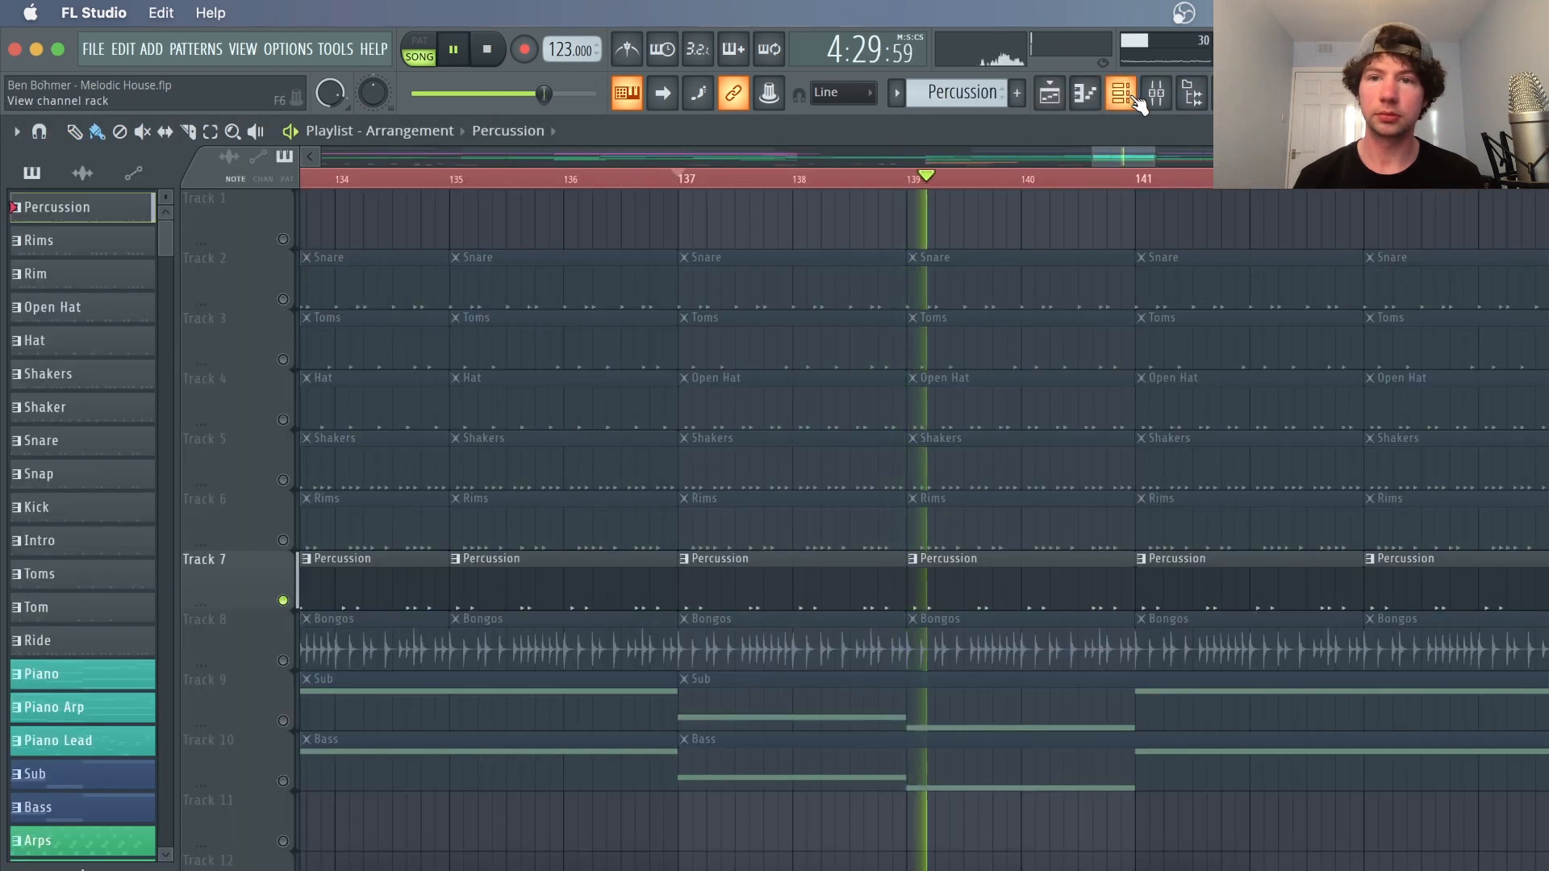
pyautogui.click(1127, 95)
pyautogui.press('space')
pyautogui.scroll(-1, 827, 503)
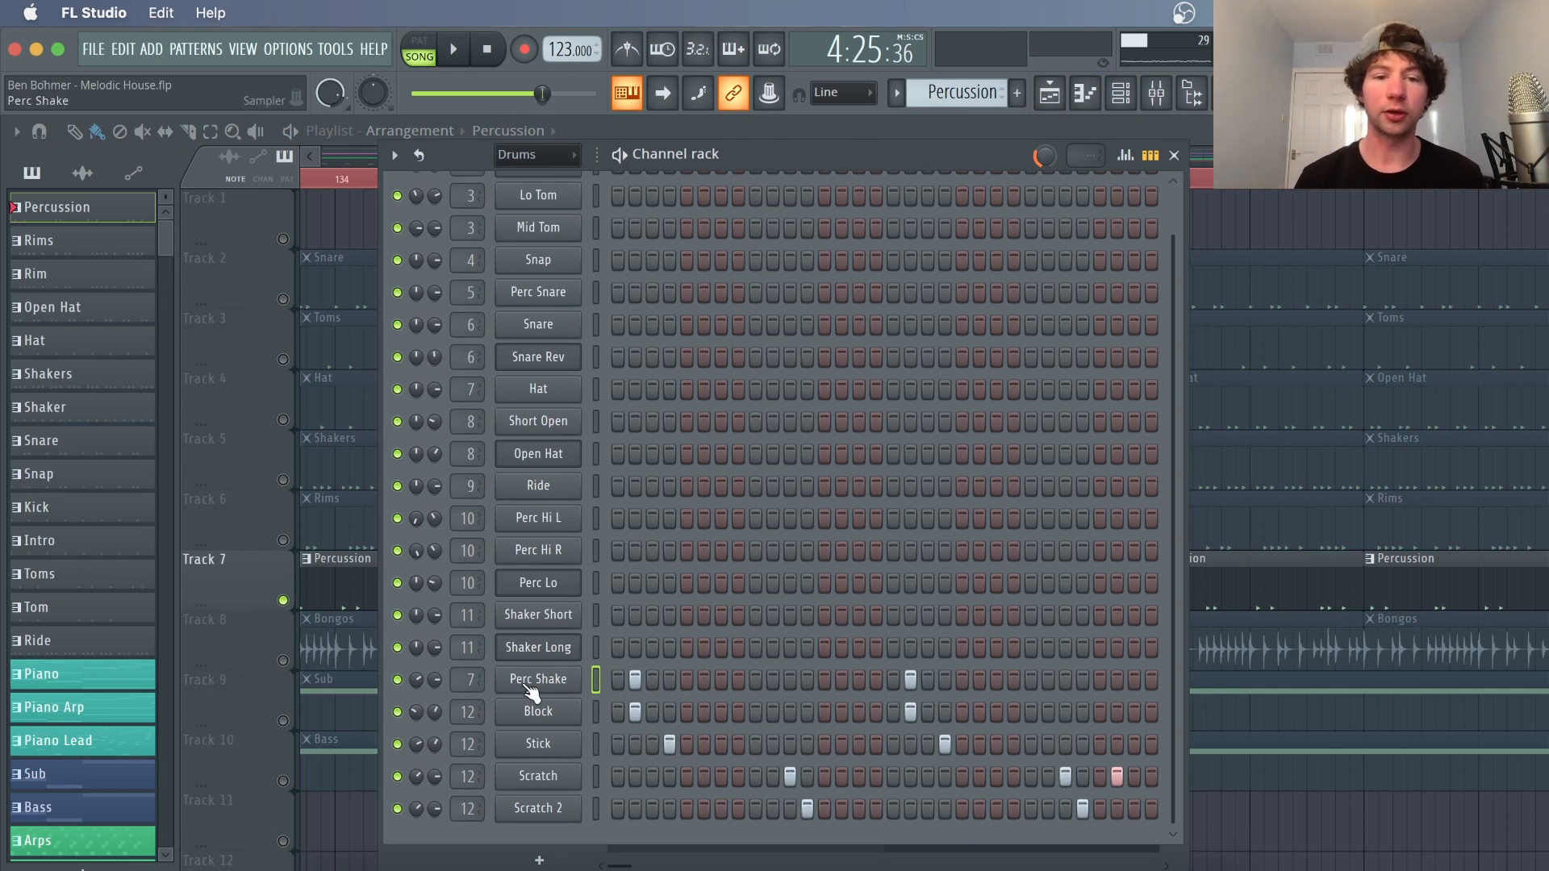
# Inspect the Perc Shake and Block channels' sampler settings
pyautogui.click(532, 682)
pyautogui.moveTo(575, 372); pyautogui.dragTo(691, 152)
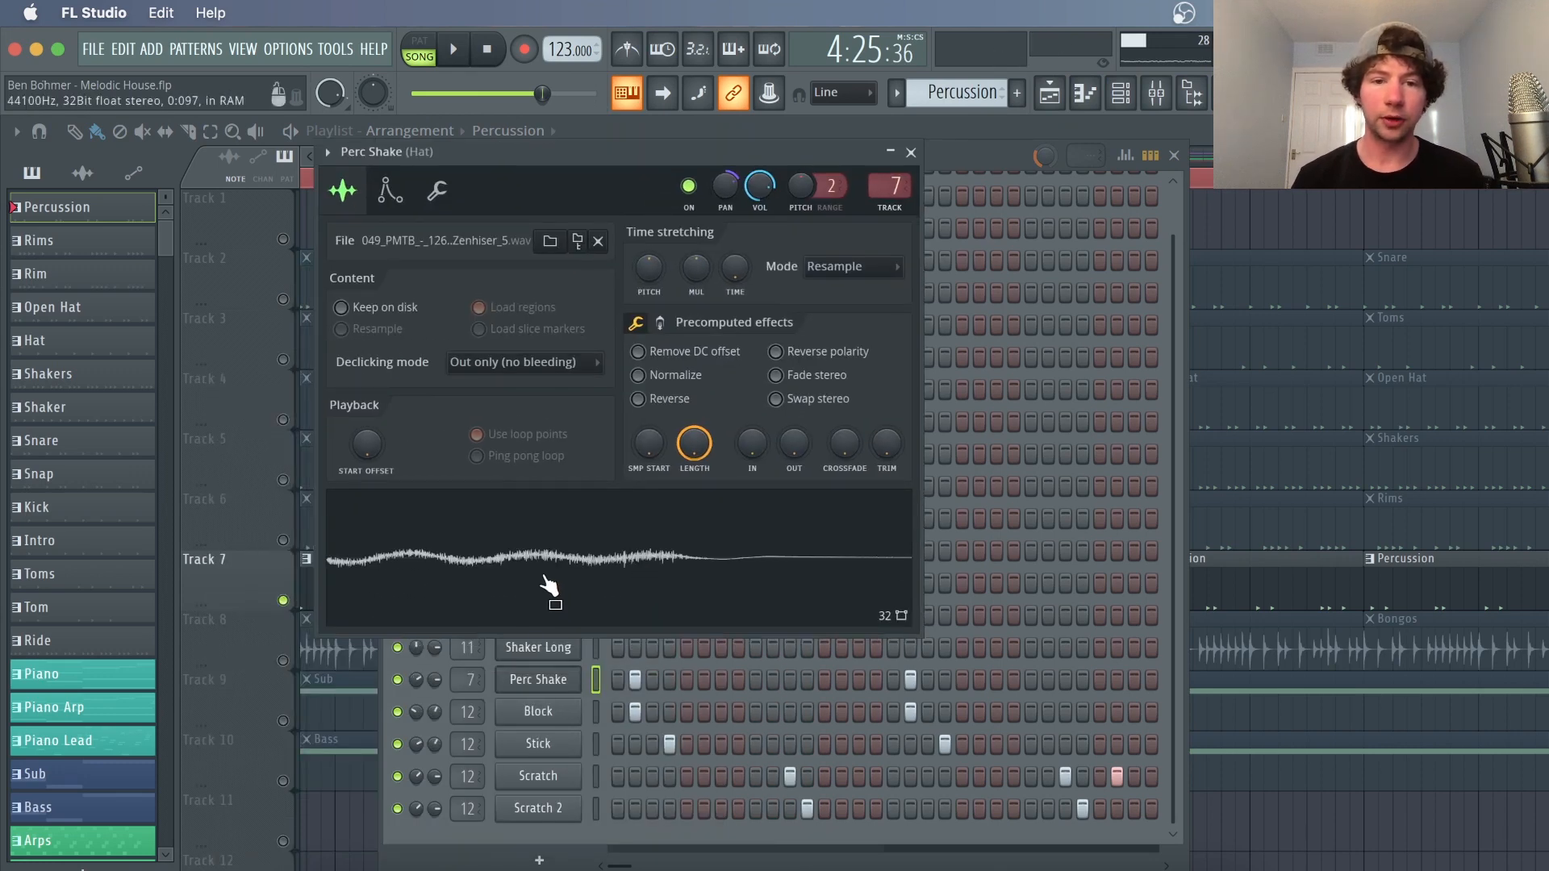
pyautogui.click(538, 711)
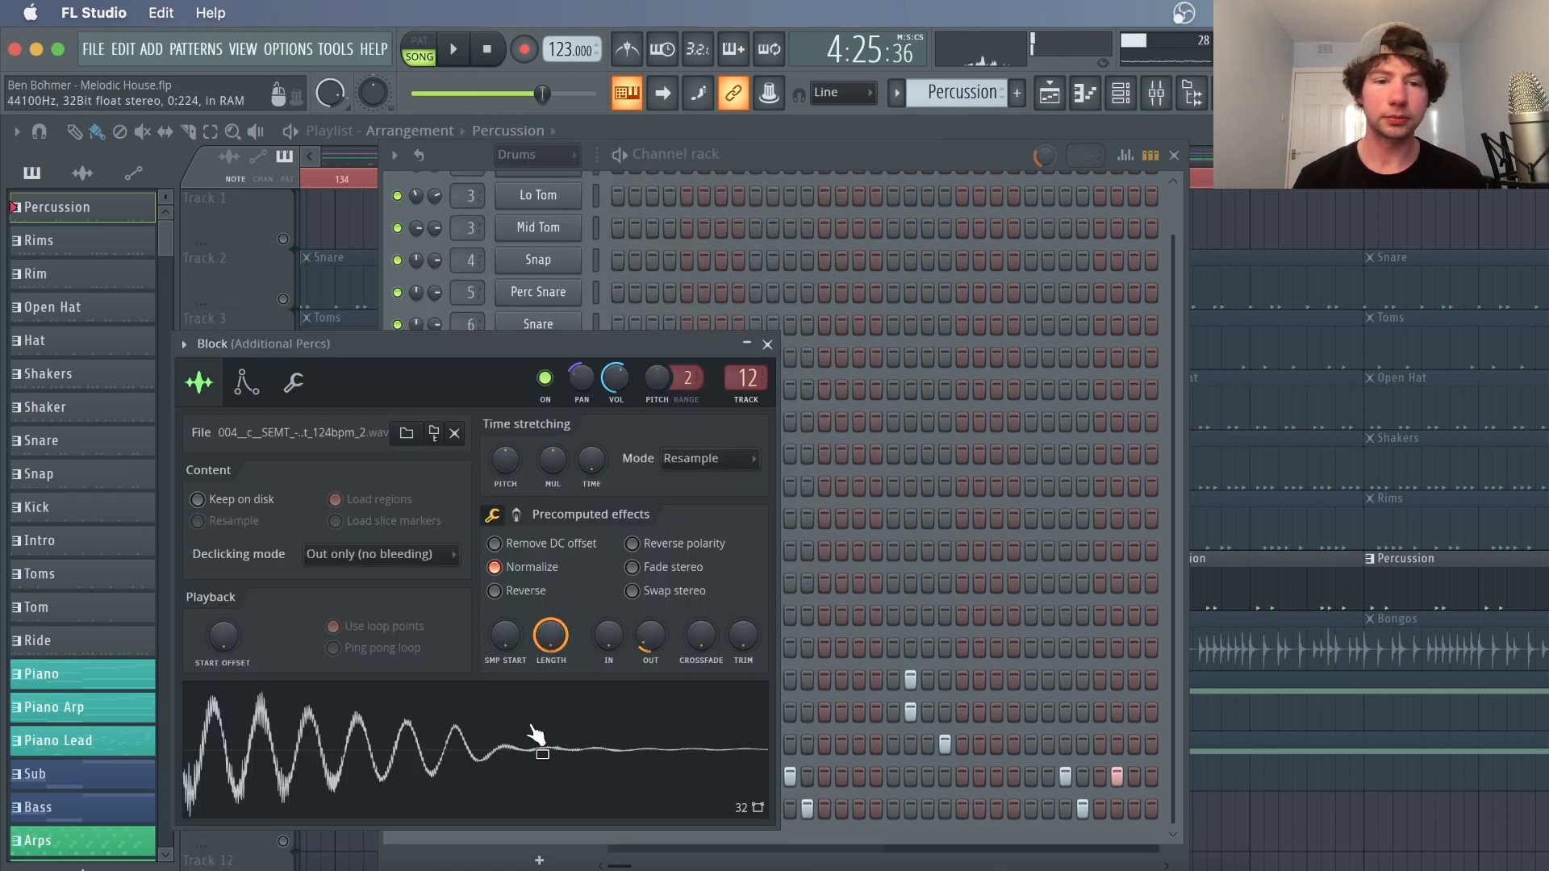
pyautogui.click(820, 162)
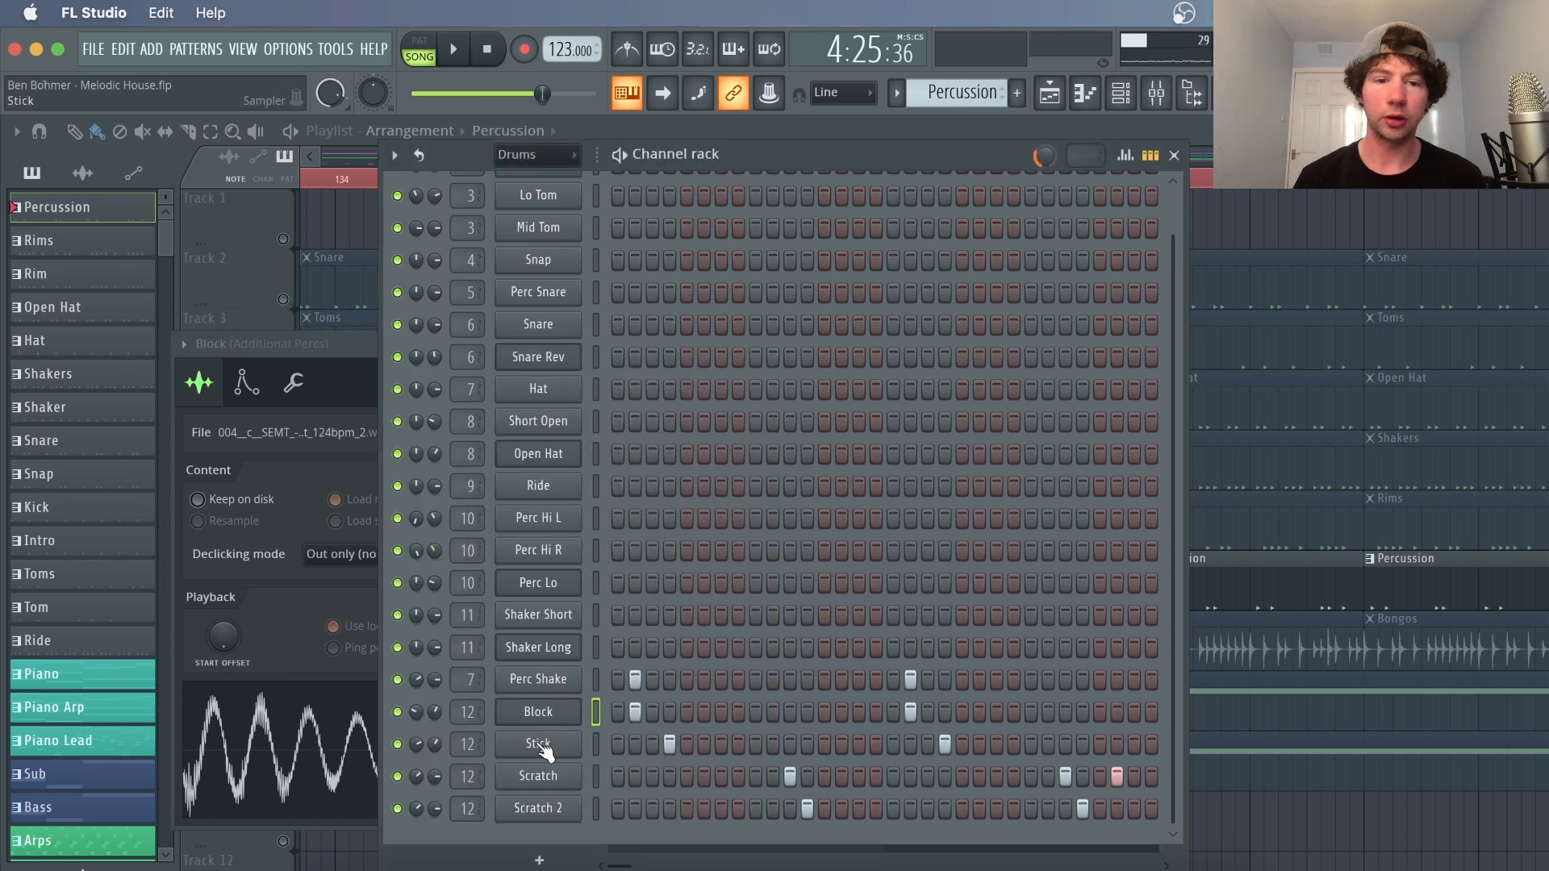
# Inspect the Stick, Scratch and Scratch 2 channels' sampler settings
pyautogui.click(546, 750)
pyautogui.click(865, 160)
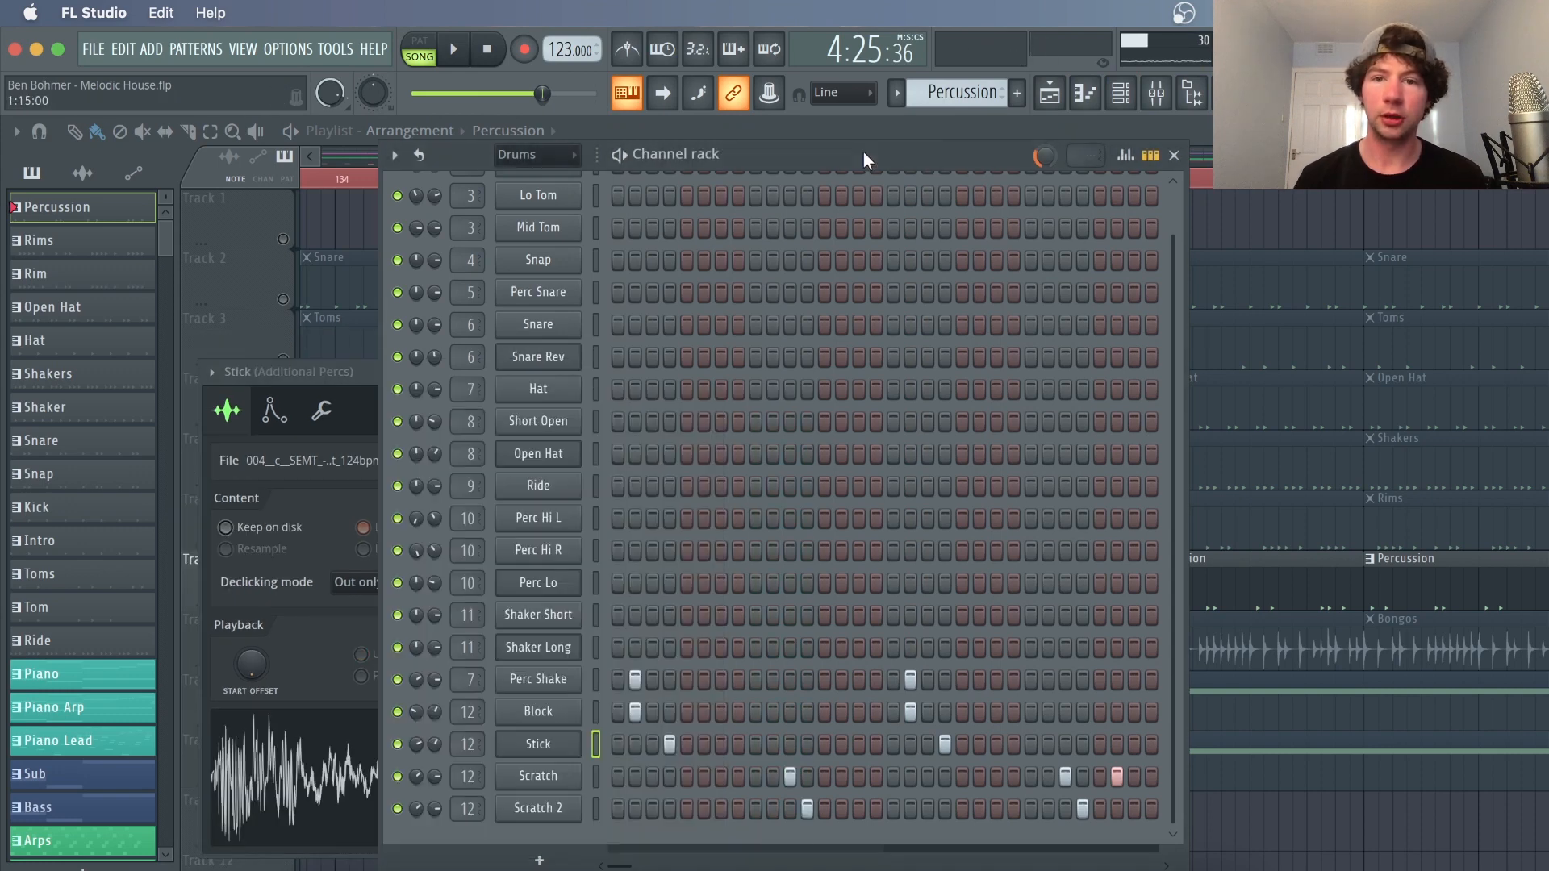
pyautogui.click(552, 776)
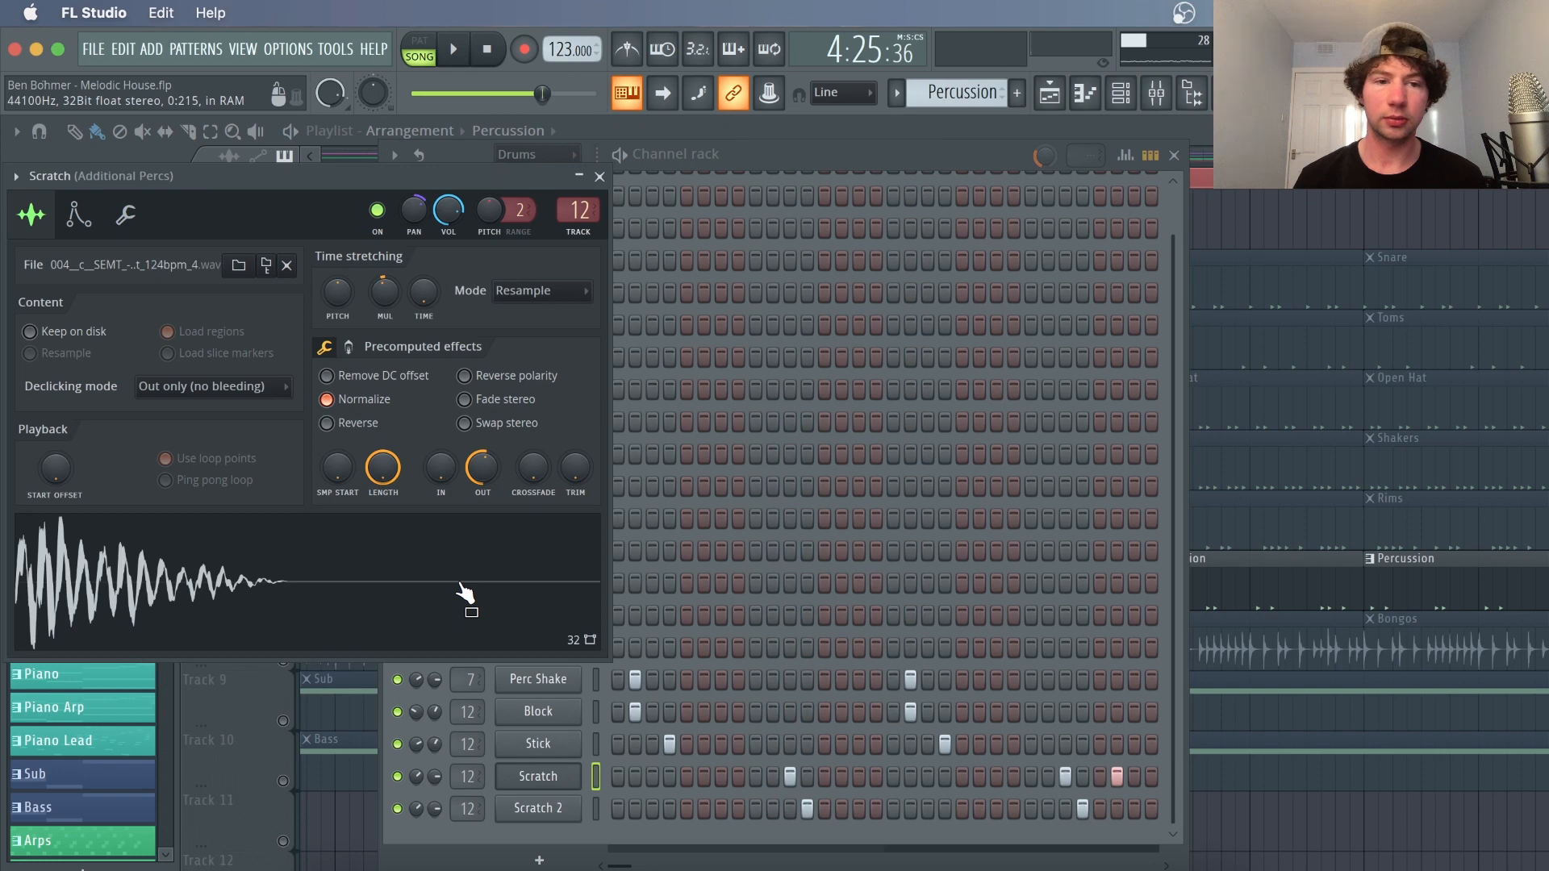
pyautogui.click(552, 808)
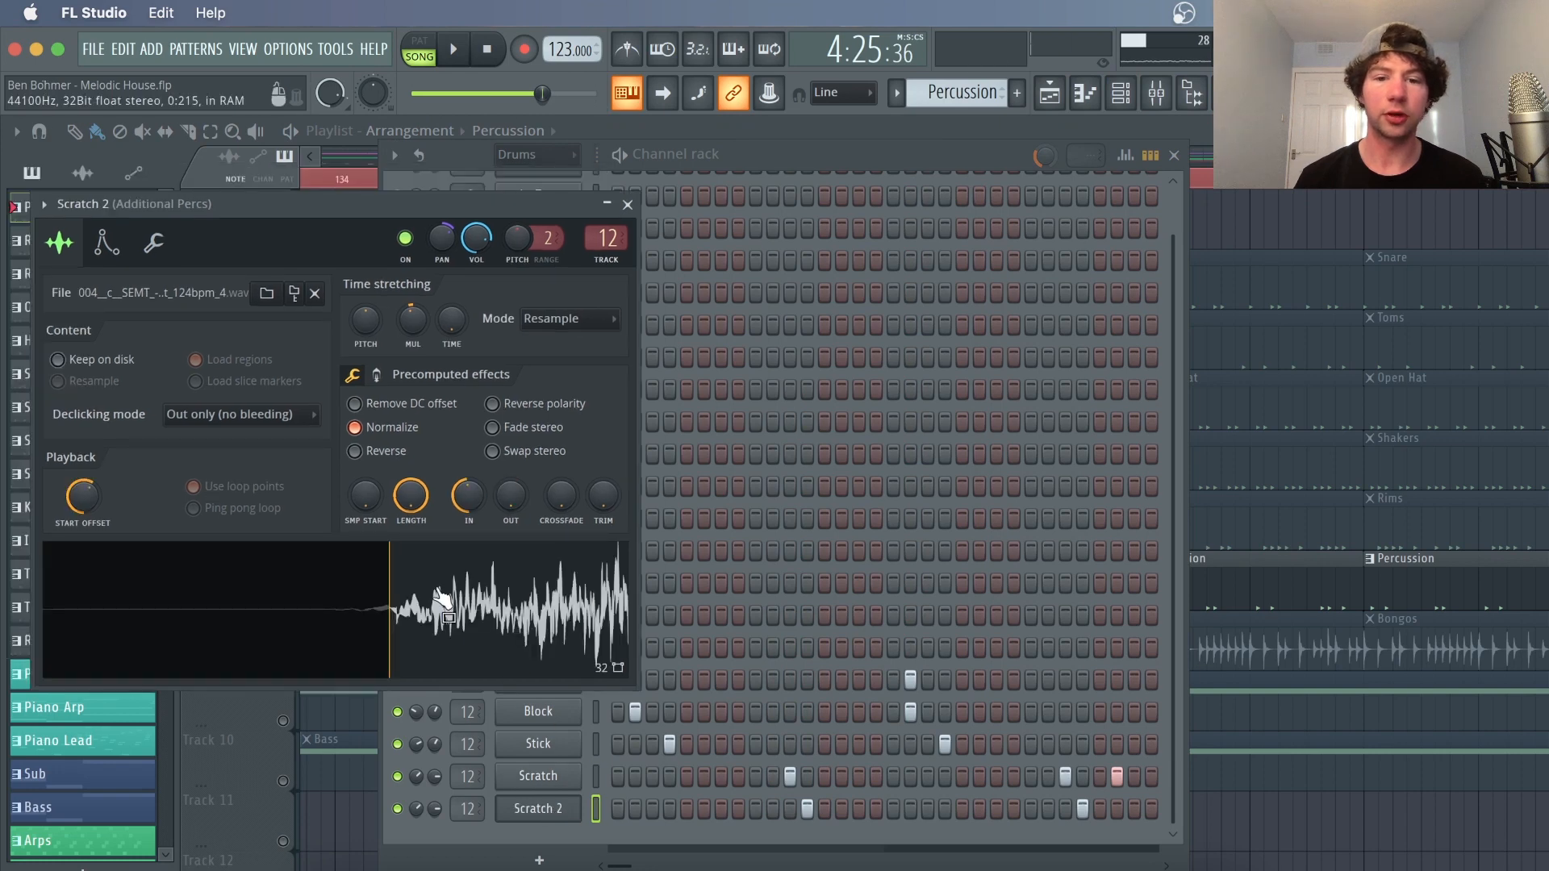
pyautogui.rightClick(1292, 225)
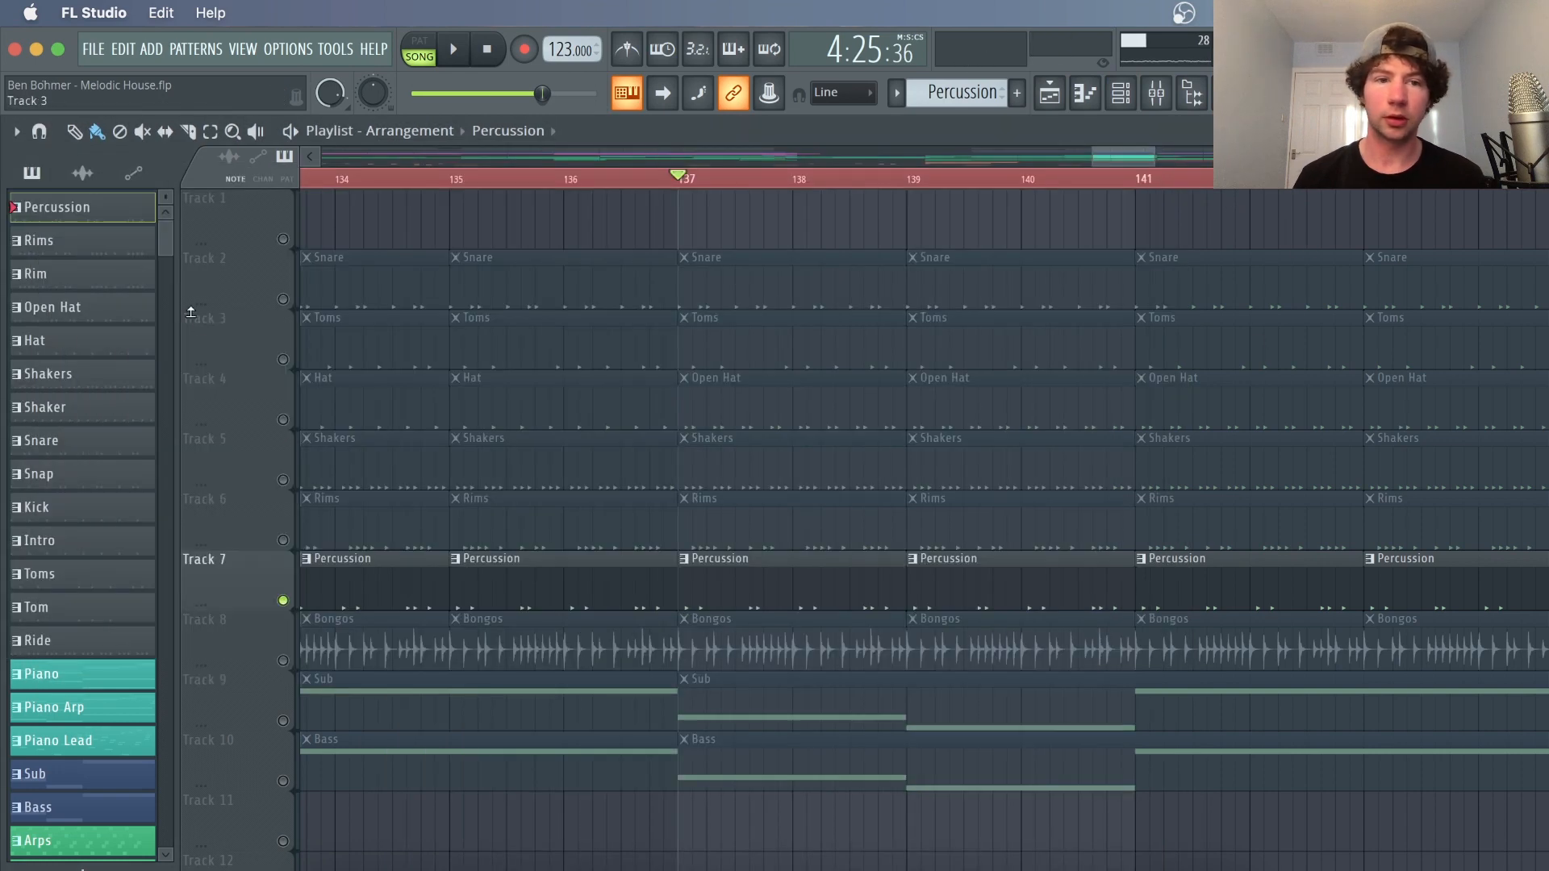
# Solo the Snare track, add the Hat and Percussion tracks to the solo, and play them
pyautogui.rightClick(282, 299)
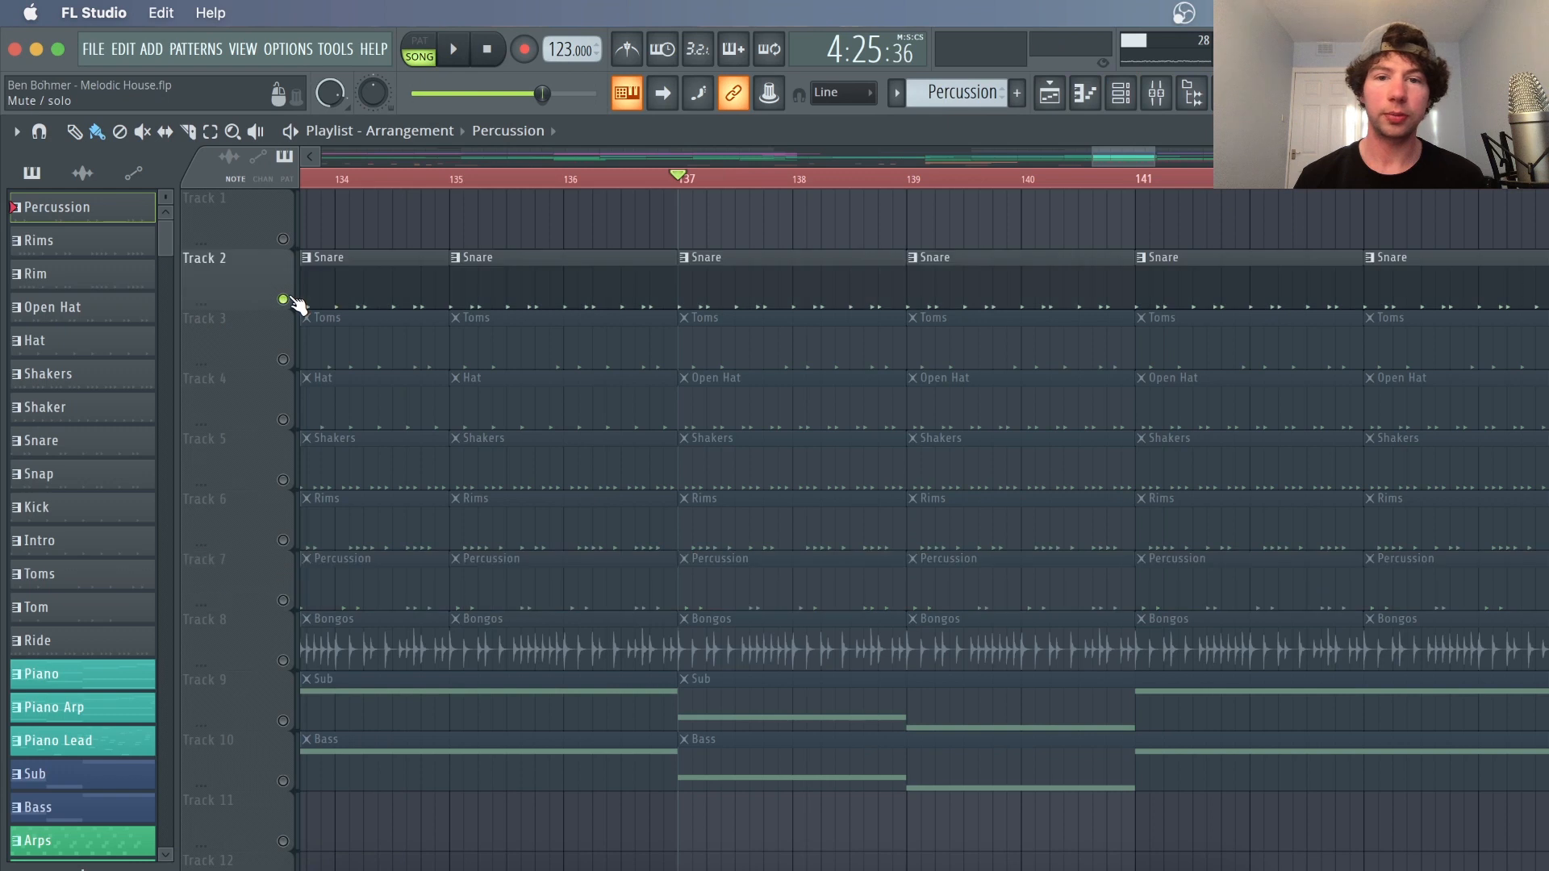
pyautogui.click(283, 419)
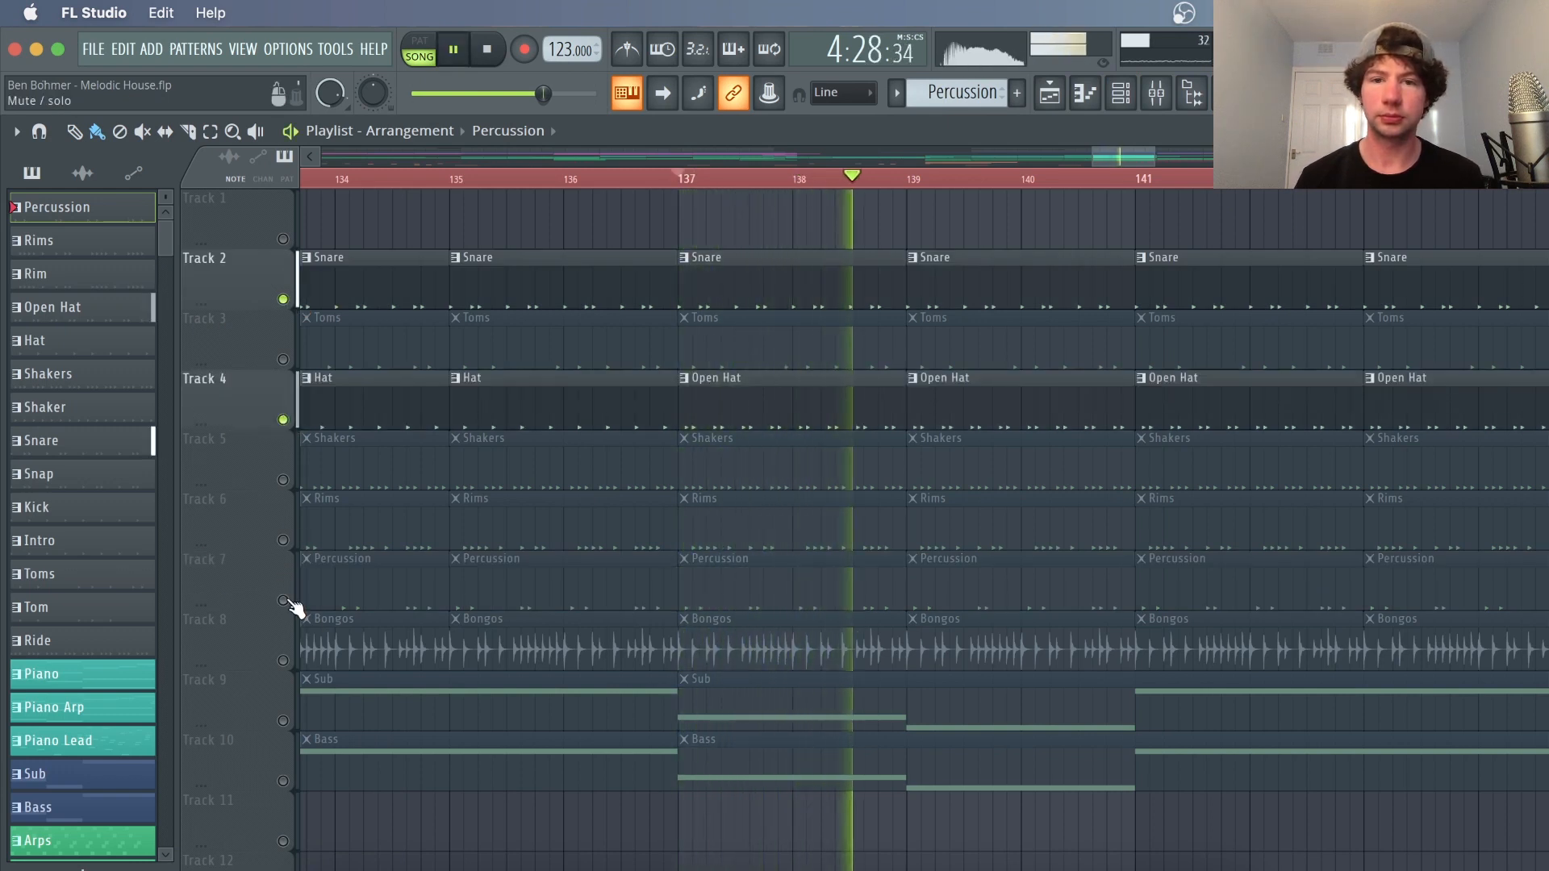
pyautogui.click(283, 600)
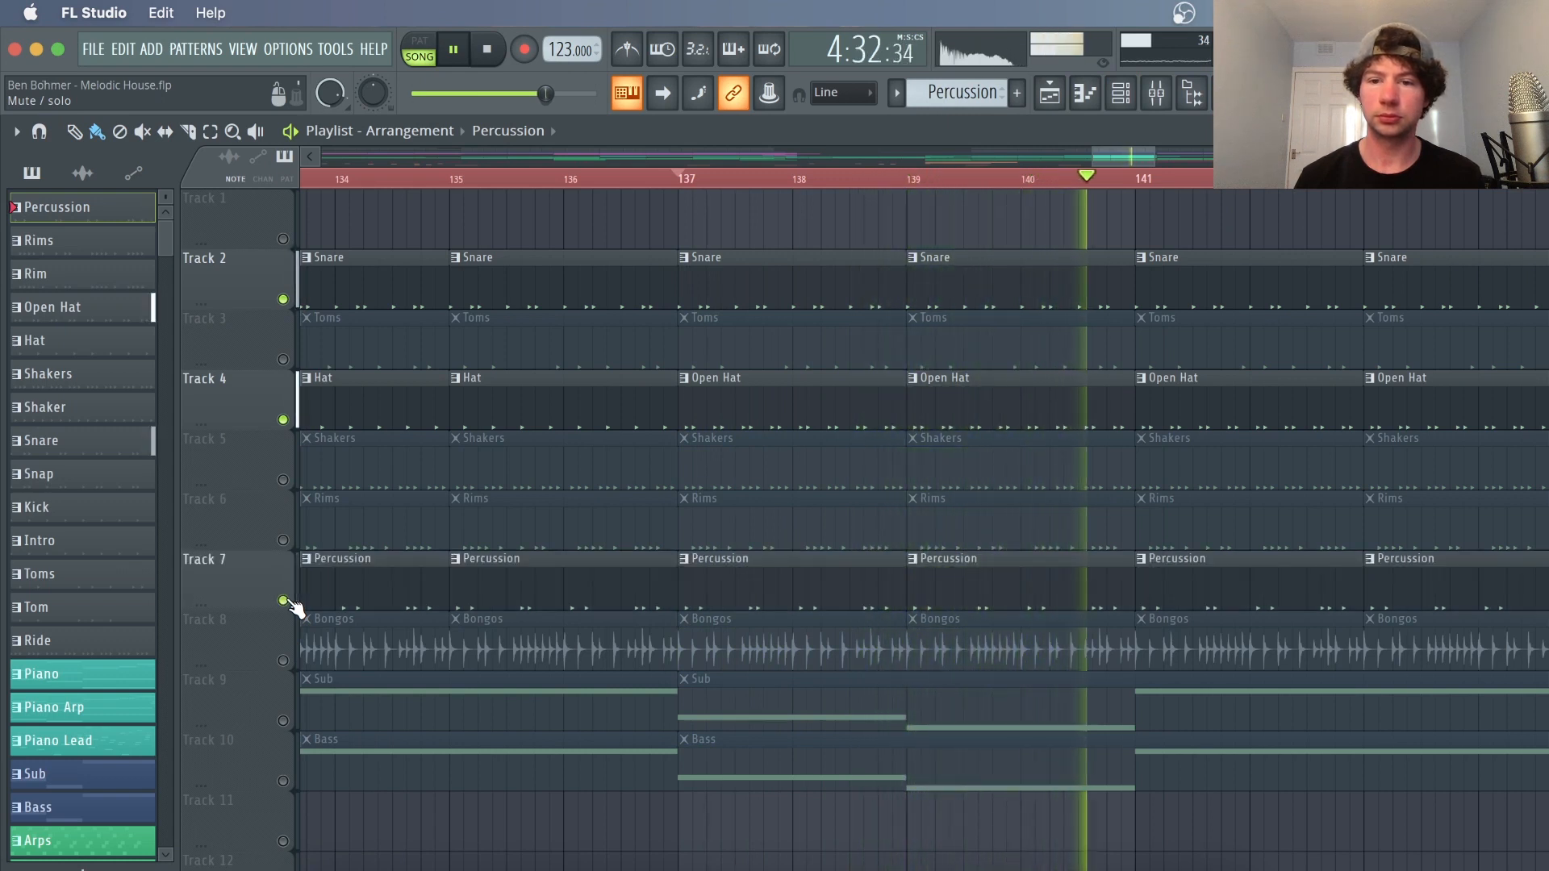
pyautogui.press('space')
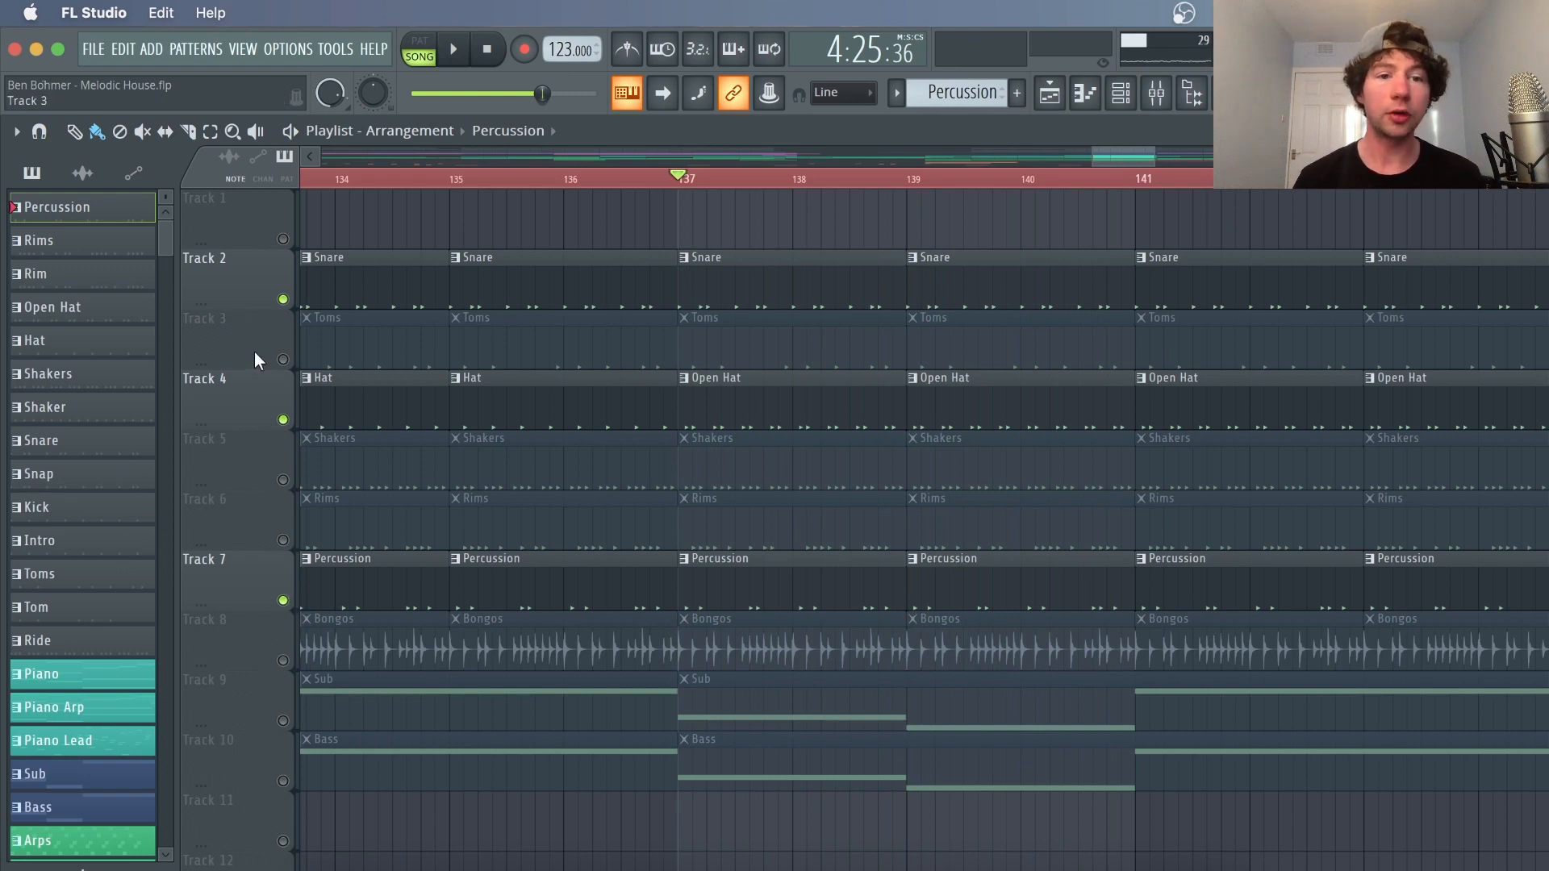
# Solo the Toms playlist track and play it together with the Snare track
pyautogui.rightClick(283, 359)
pyautogui.doubleClick(784, 339)
pyautogui.press('Escape')
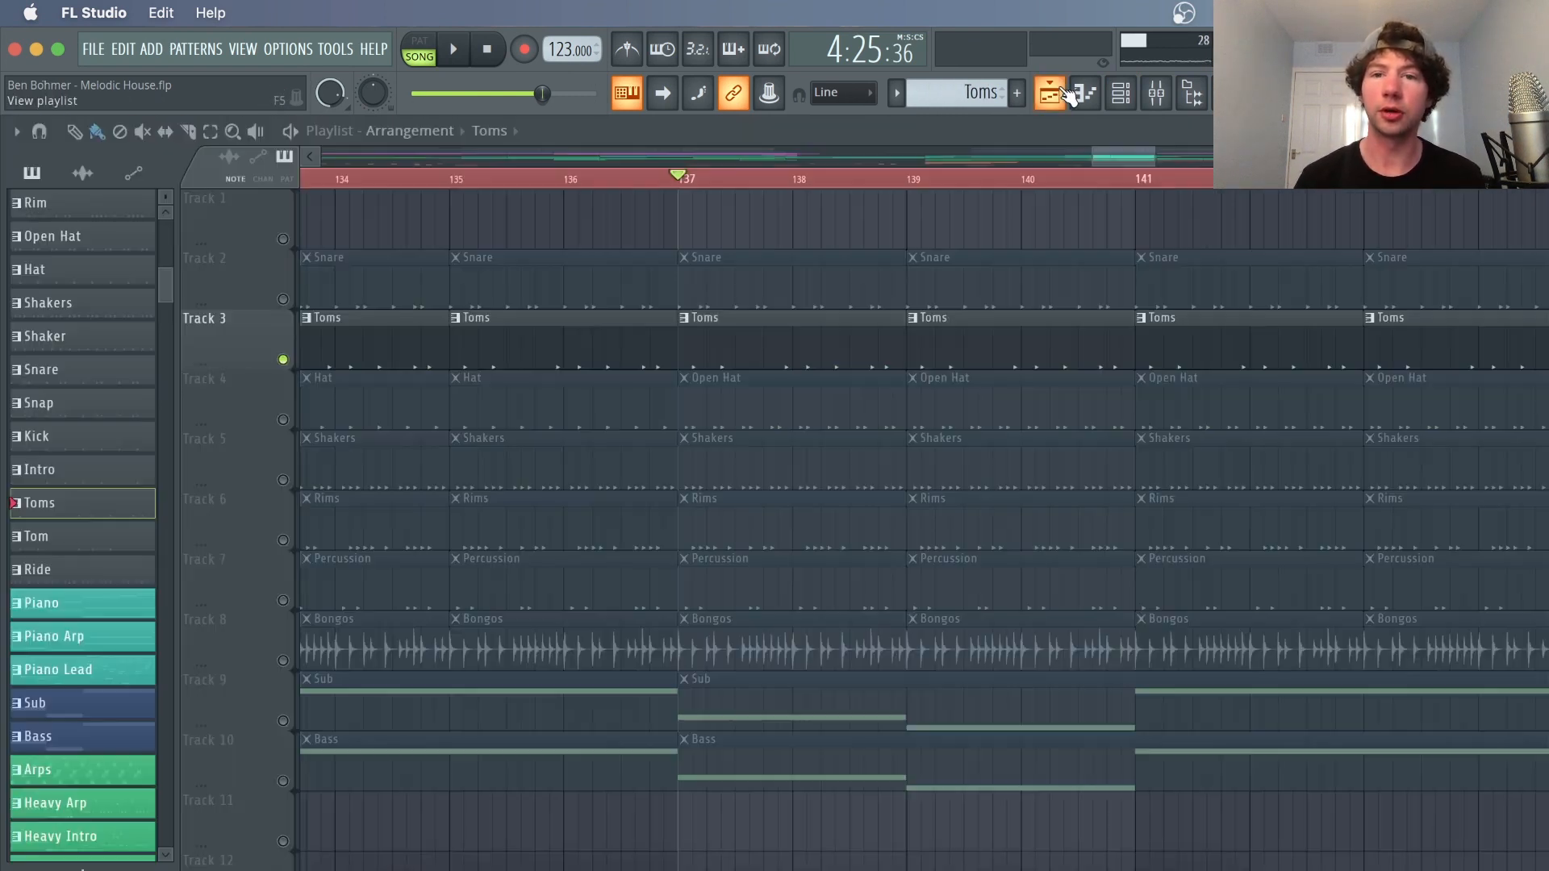
pyautogui.press('space')
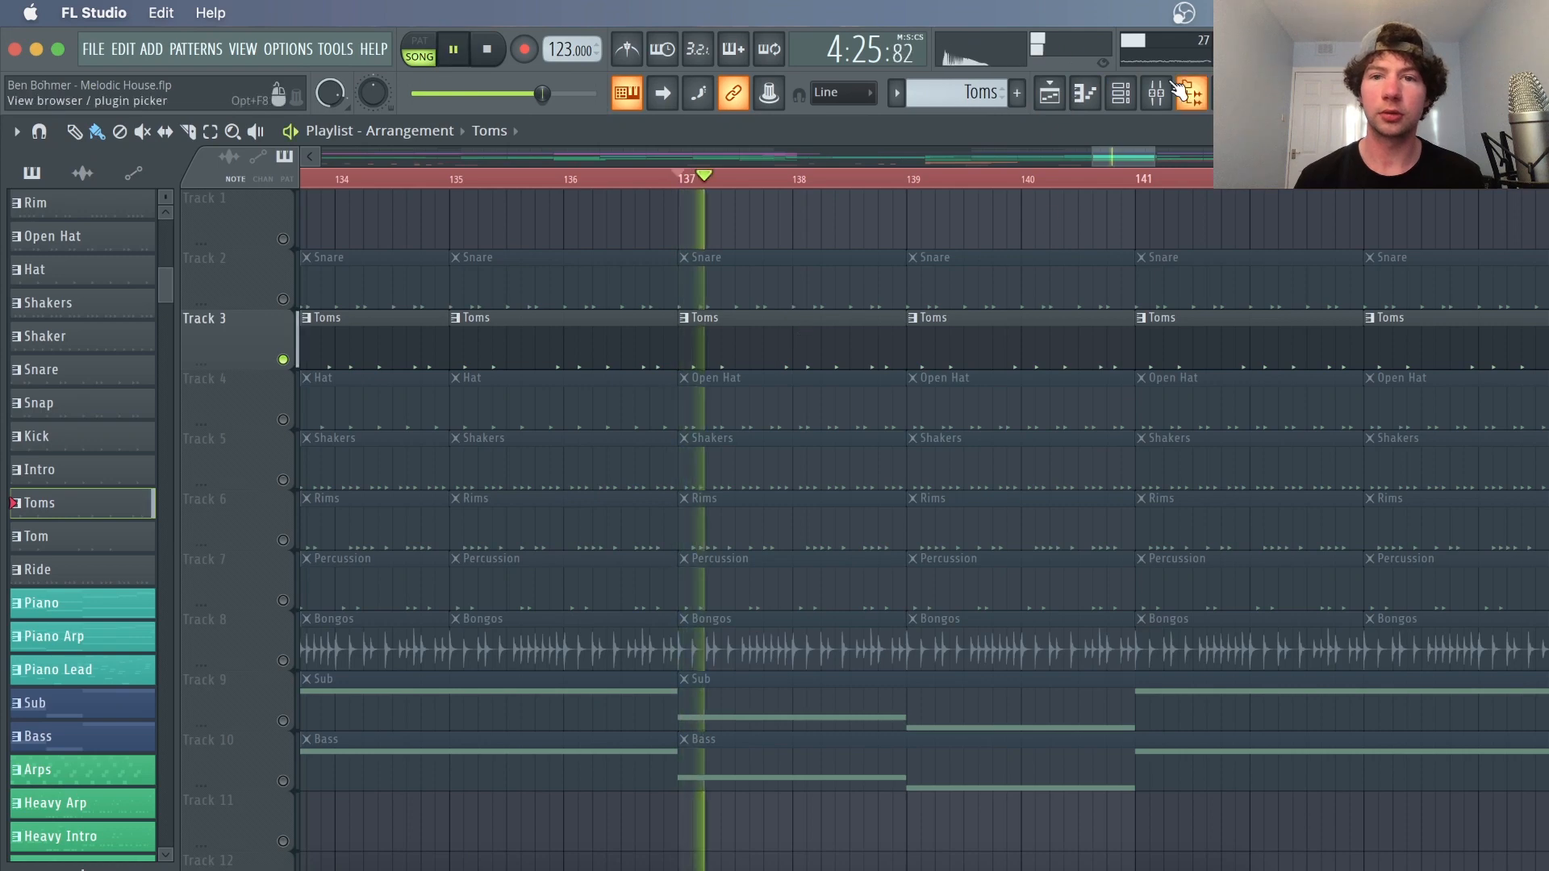
pyautogui.click(1120, 93)
pyautogui.press('F6')
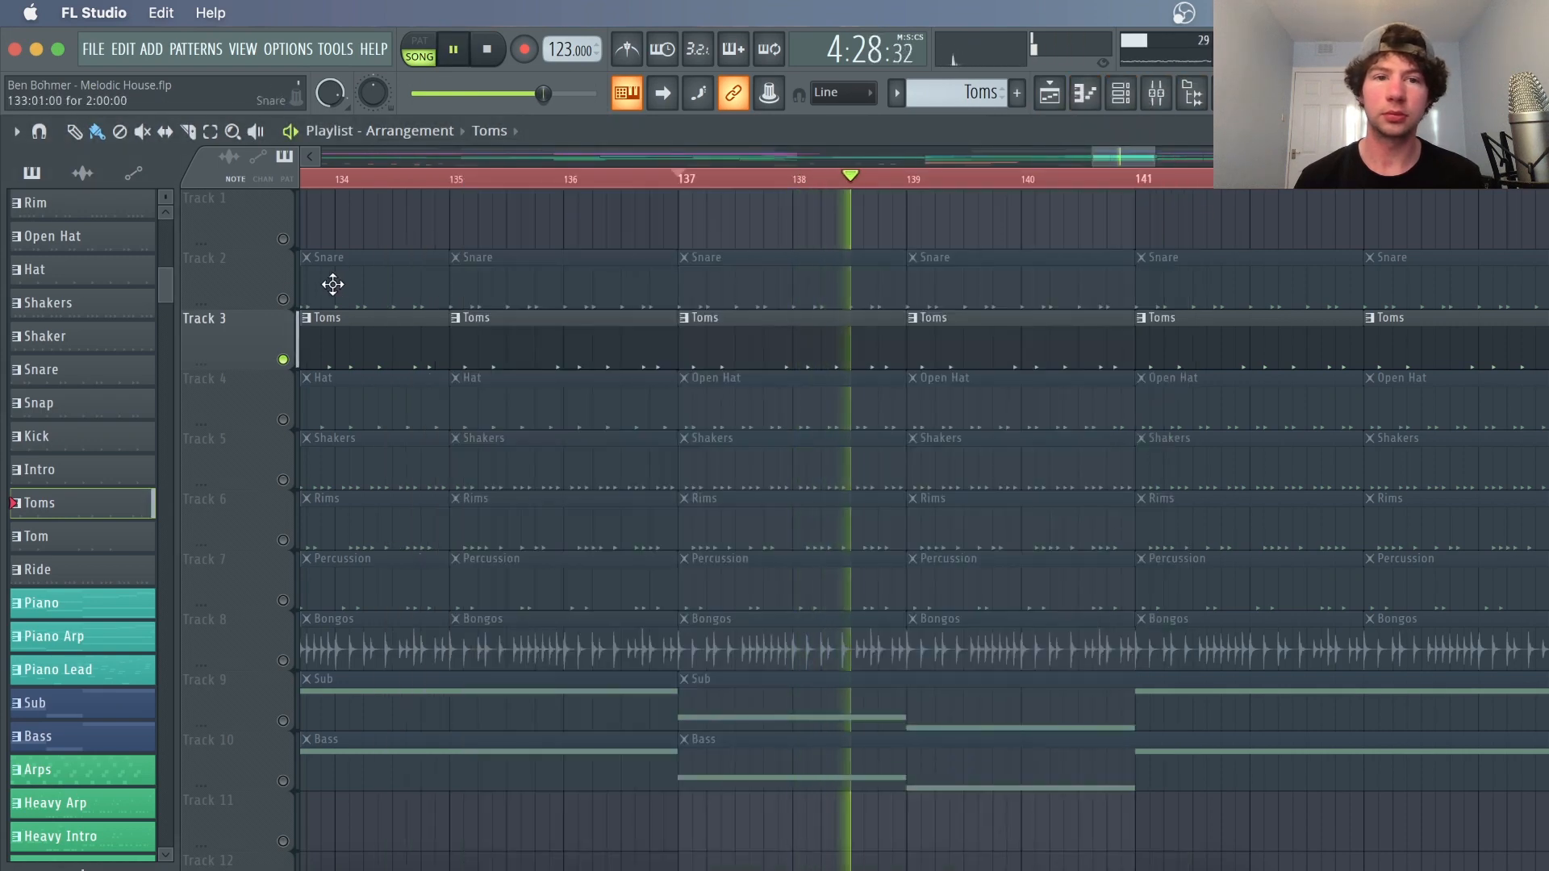
pyautogui.click(283, 299)
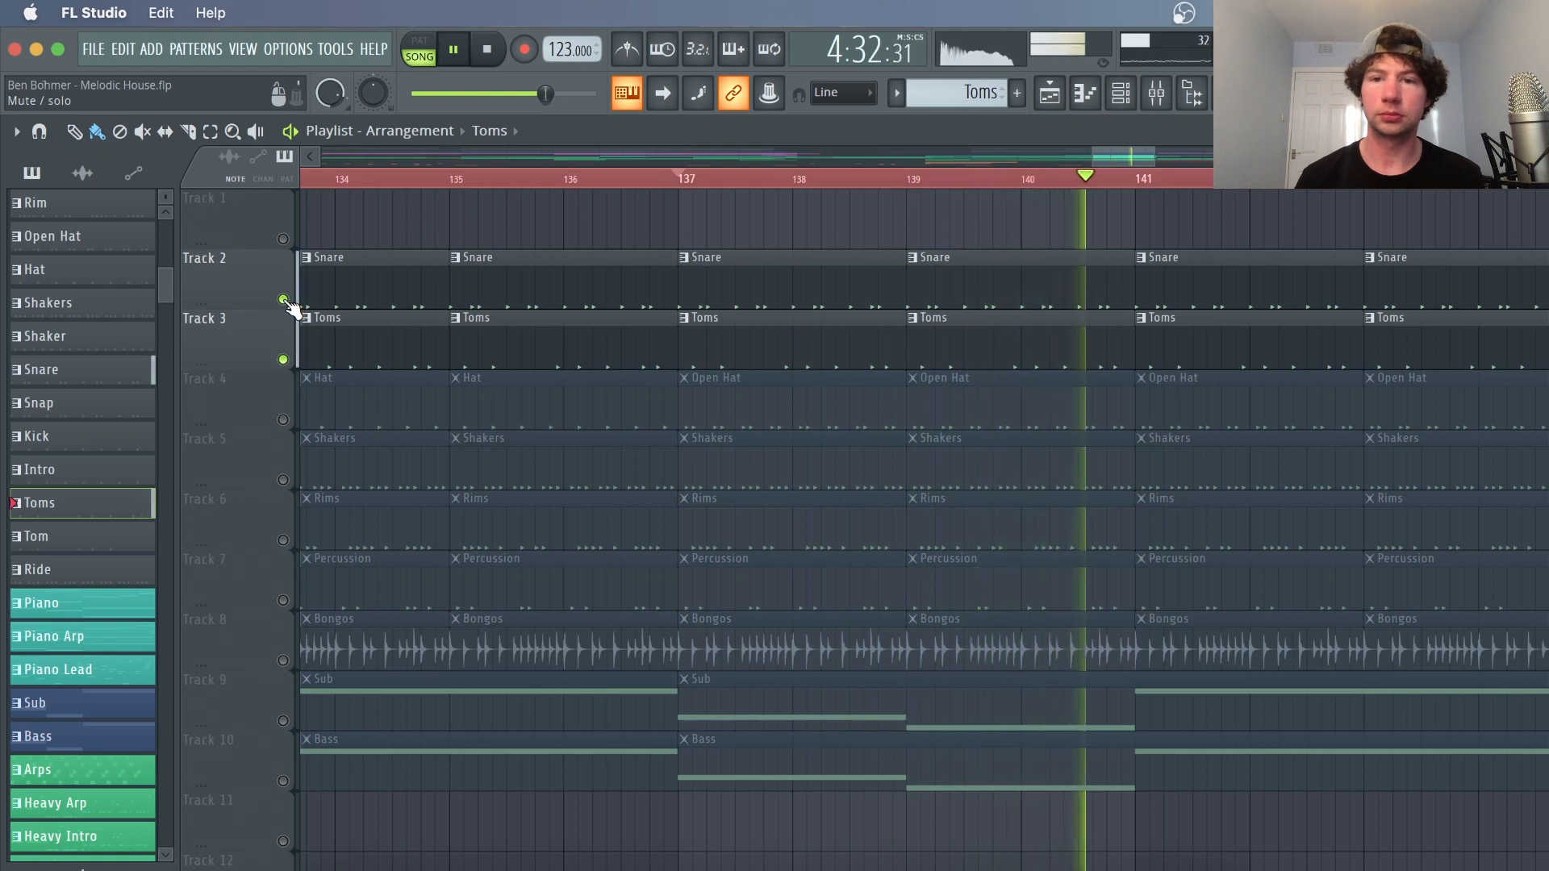
pyautogui.press('space')
# Solo the Bongos playlist track, play it, and open the Bongos audio clip
pyautogui.rightClick(282, 660)
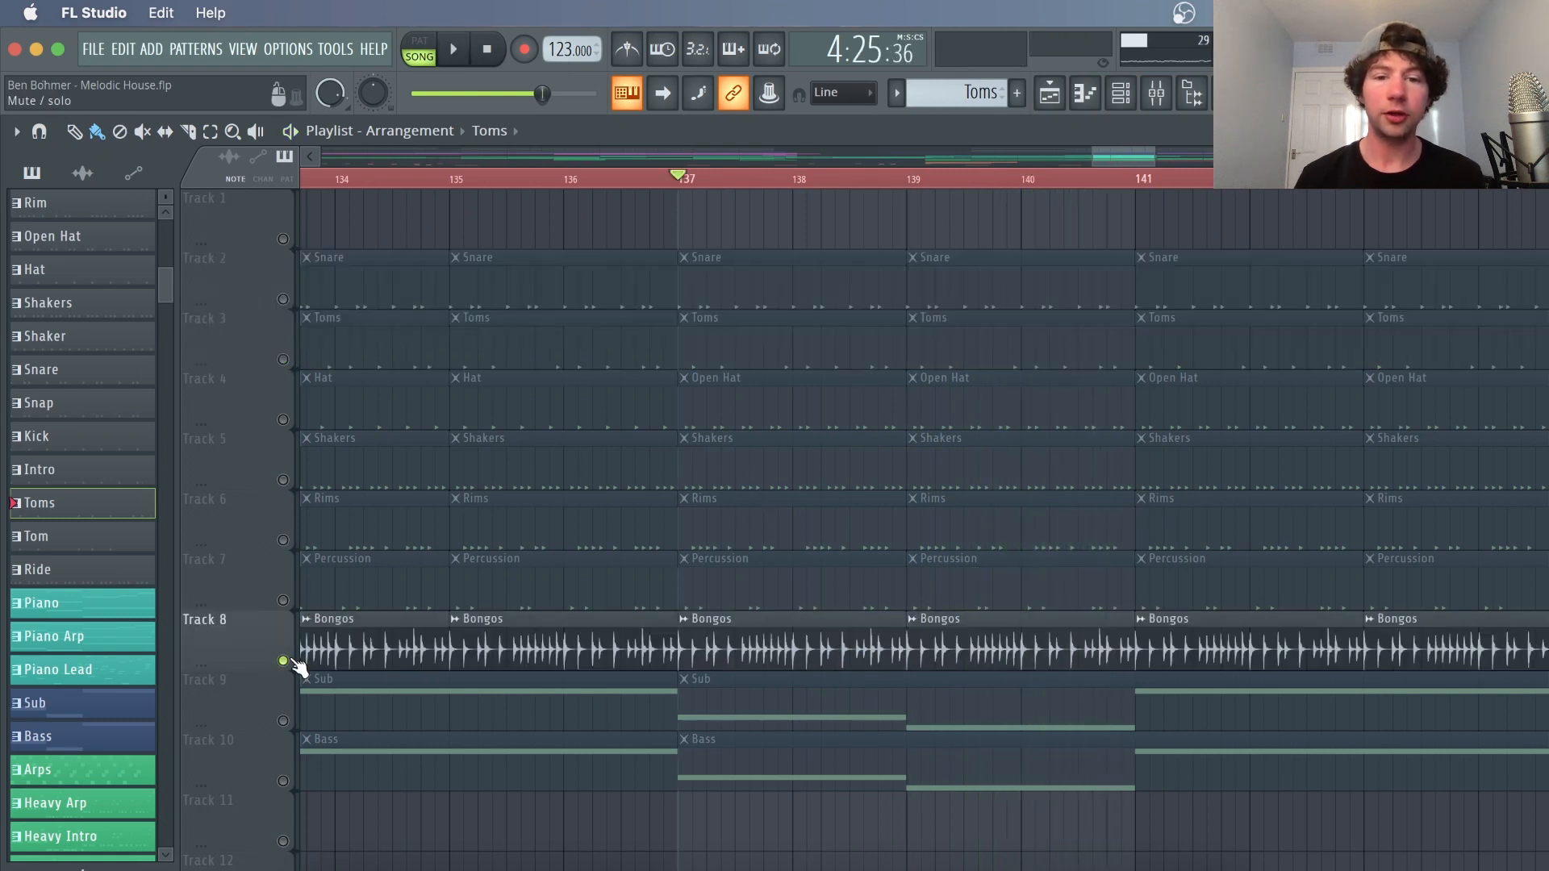
pyautogui.press('space')
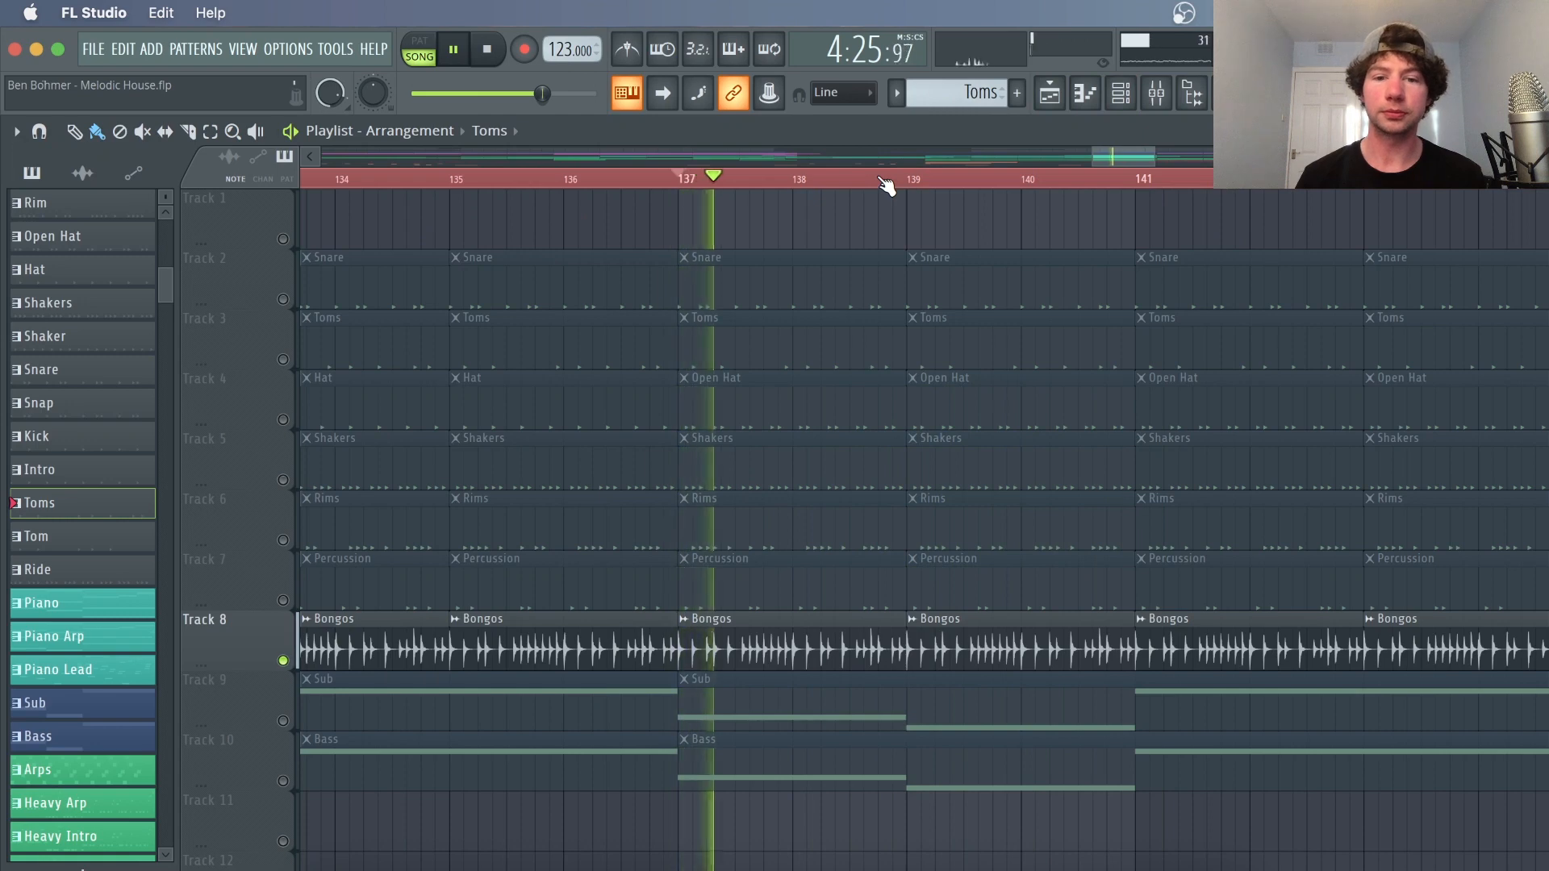
pyautogui.doubleClick(803, 650)
# Inspect the Bongos mixer insert's effects chain, then close the mixer and stop playback
pyautogui.click(1156, 93)
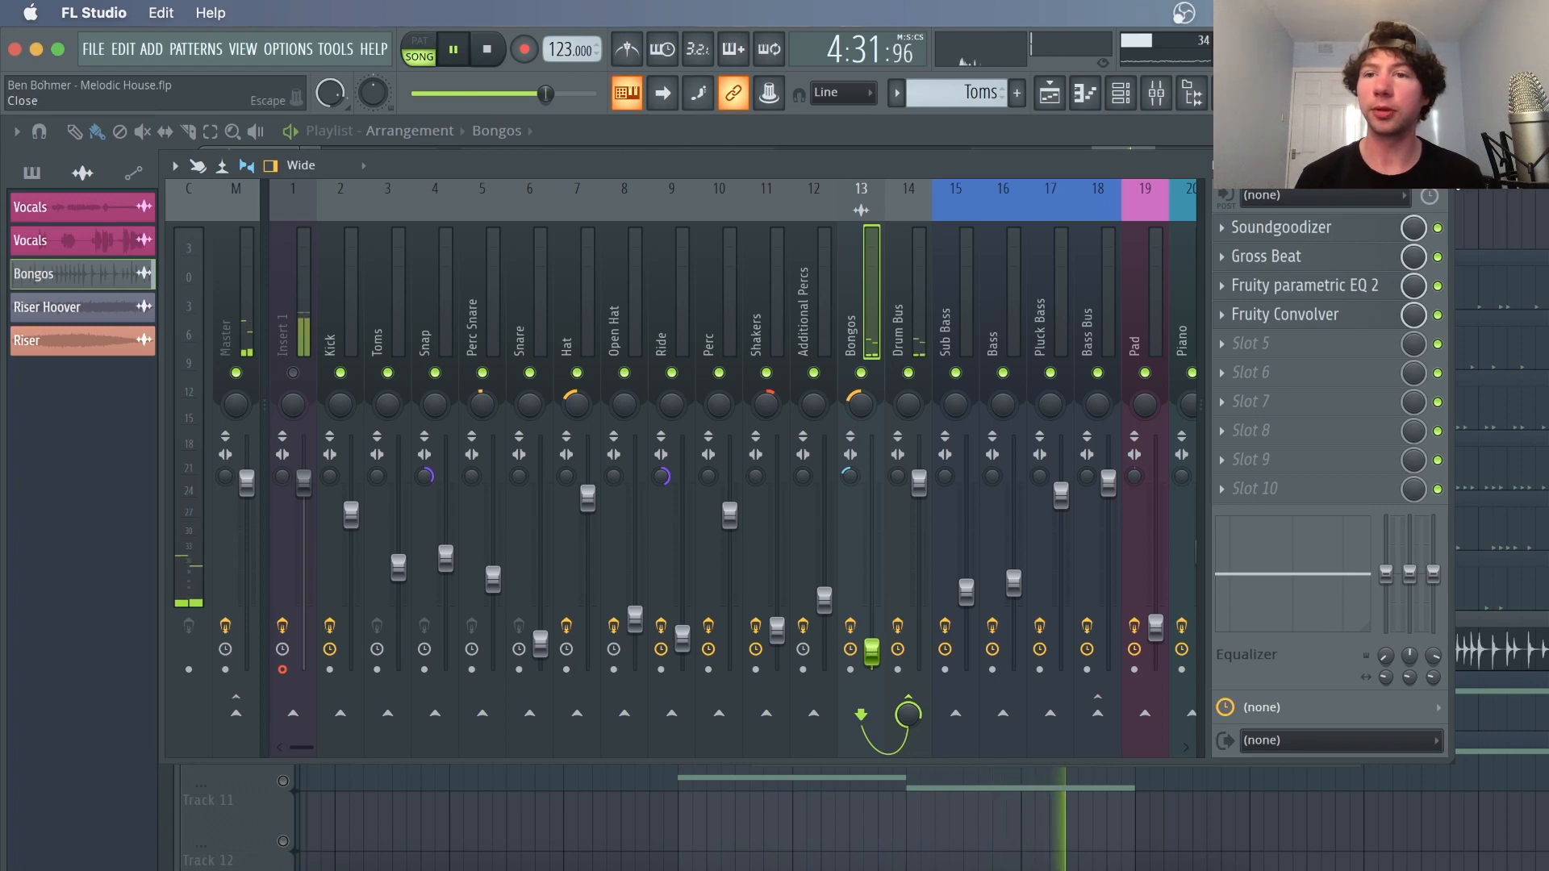
pyautogui.press('F9')
pyautogui.press('space')
pyautogui.press('Escape')
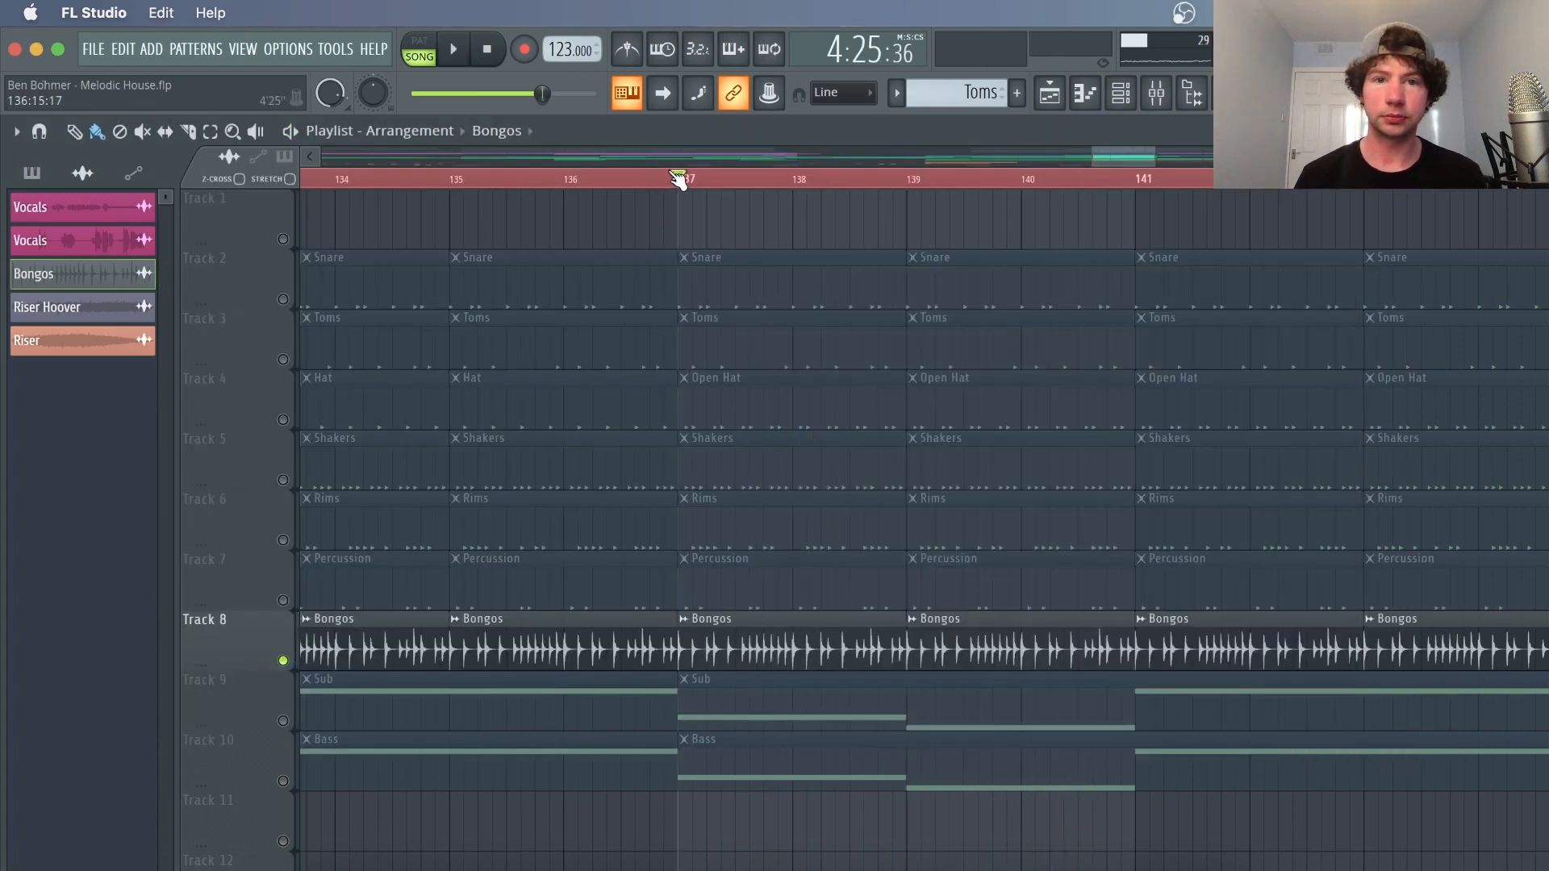
# Open the mixer and inspect the Kick insert's Fruity parametric EQ 2 curve
pyautogui.press('F9')
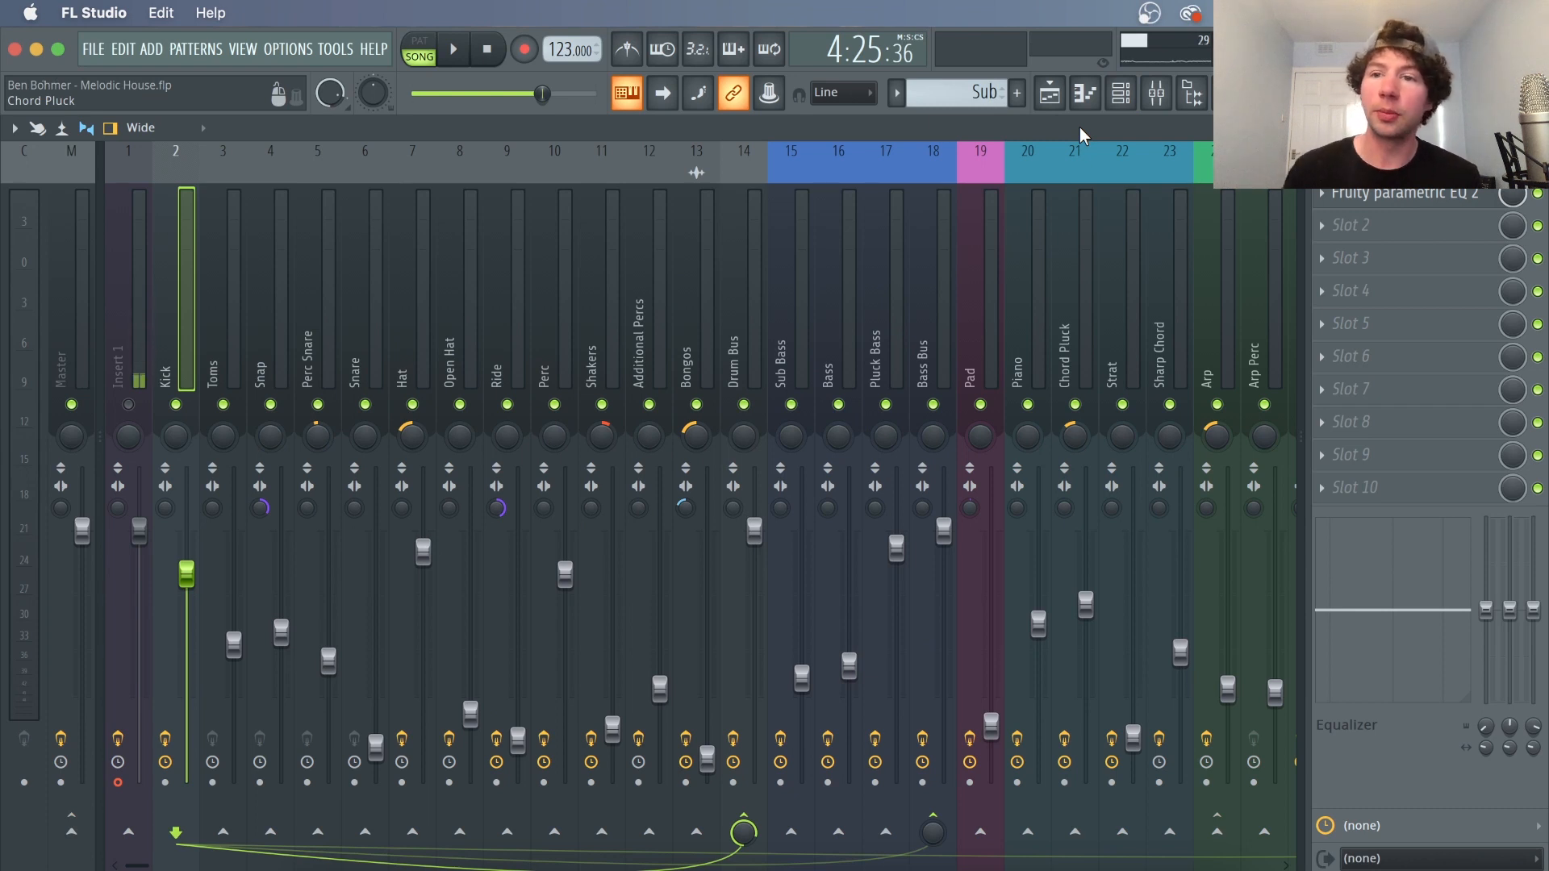
pyautogui.click(1362, 193)
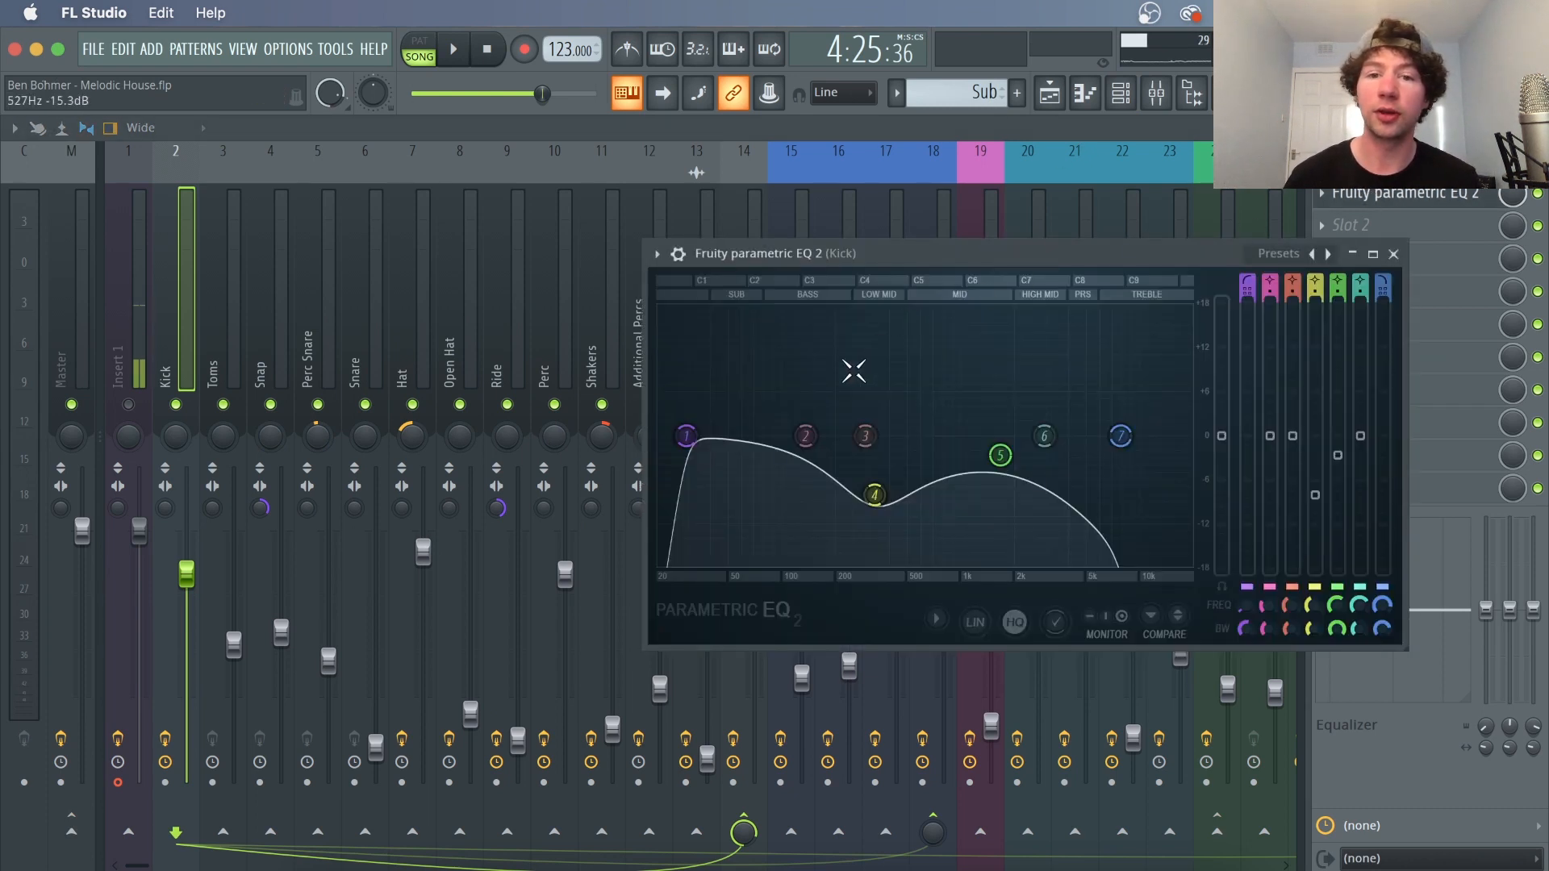
pyautogui.click(1393, 254)
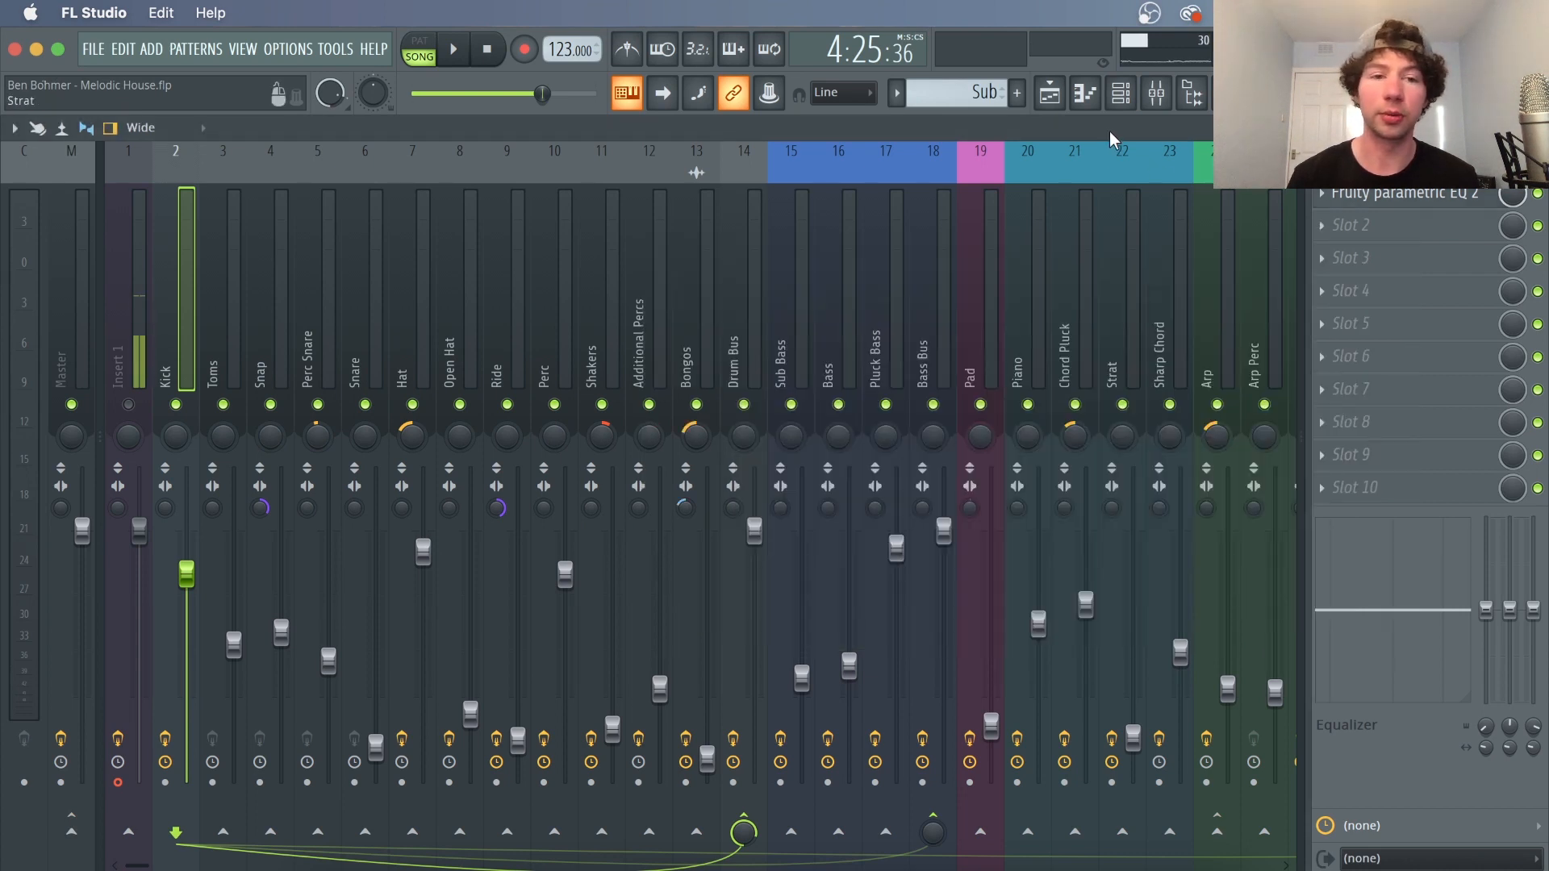
# Step through the drum mixer inserts and inspect the Drum Bus insert's Fruity Compressor settings
pyautogui.press('Right')
pyautogui.press('Right')
pyautogui.press('Right')
pyautogui.press('Right')
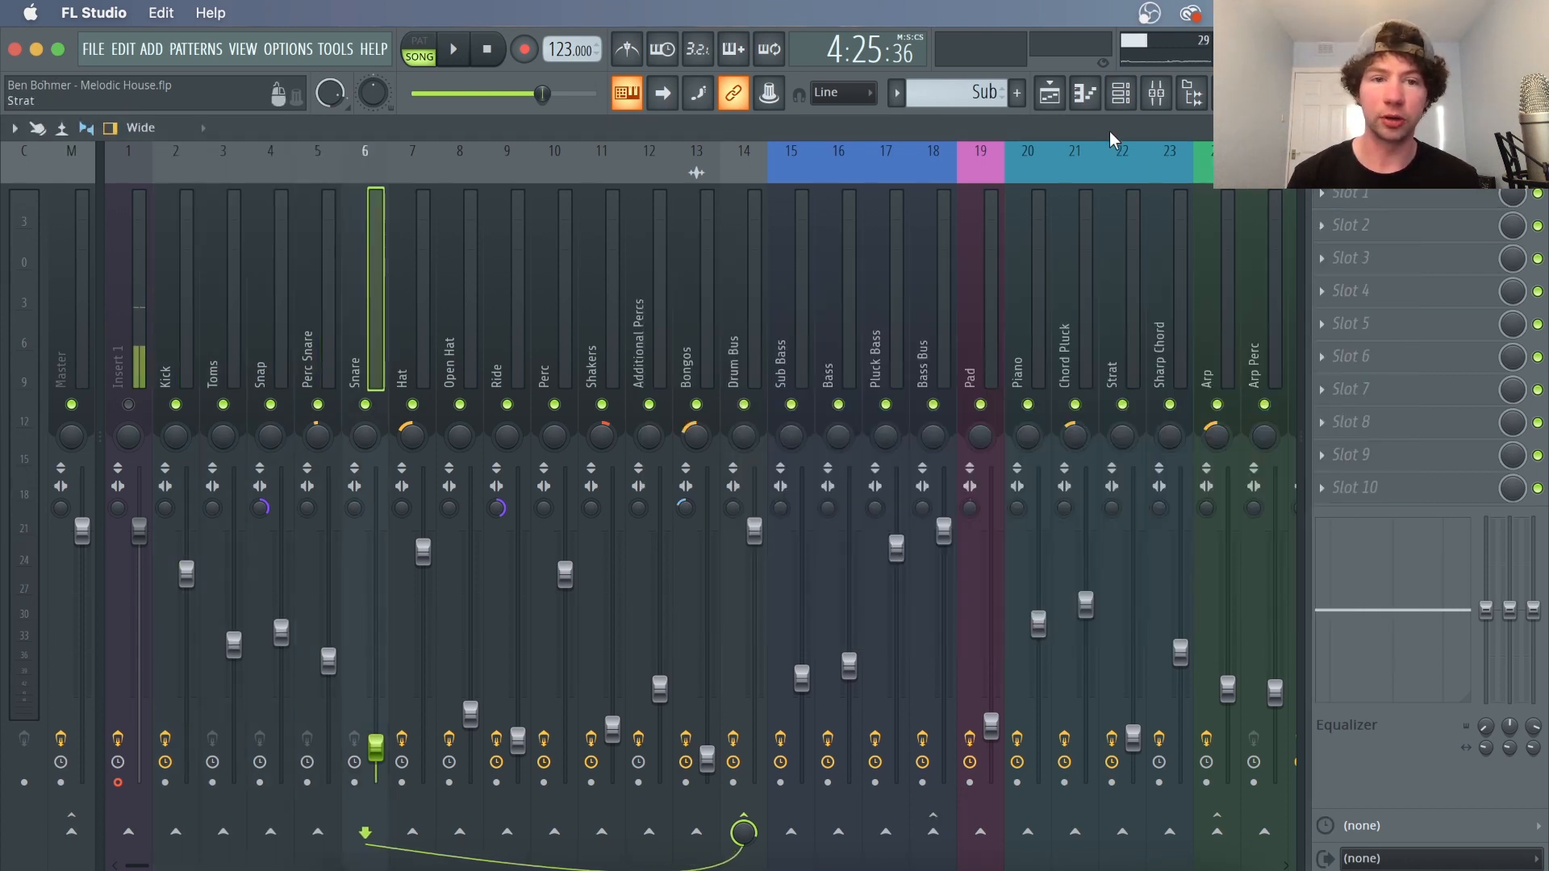
pyautogui.press('Right')
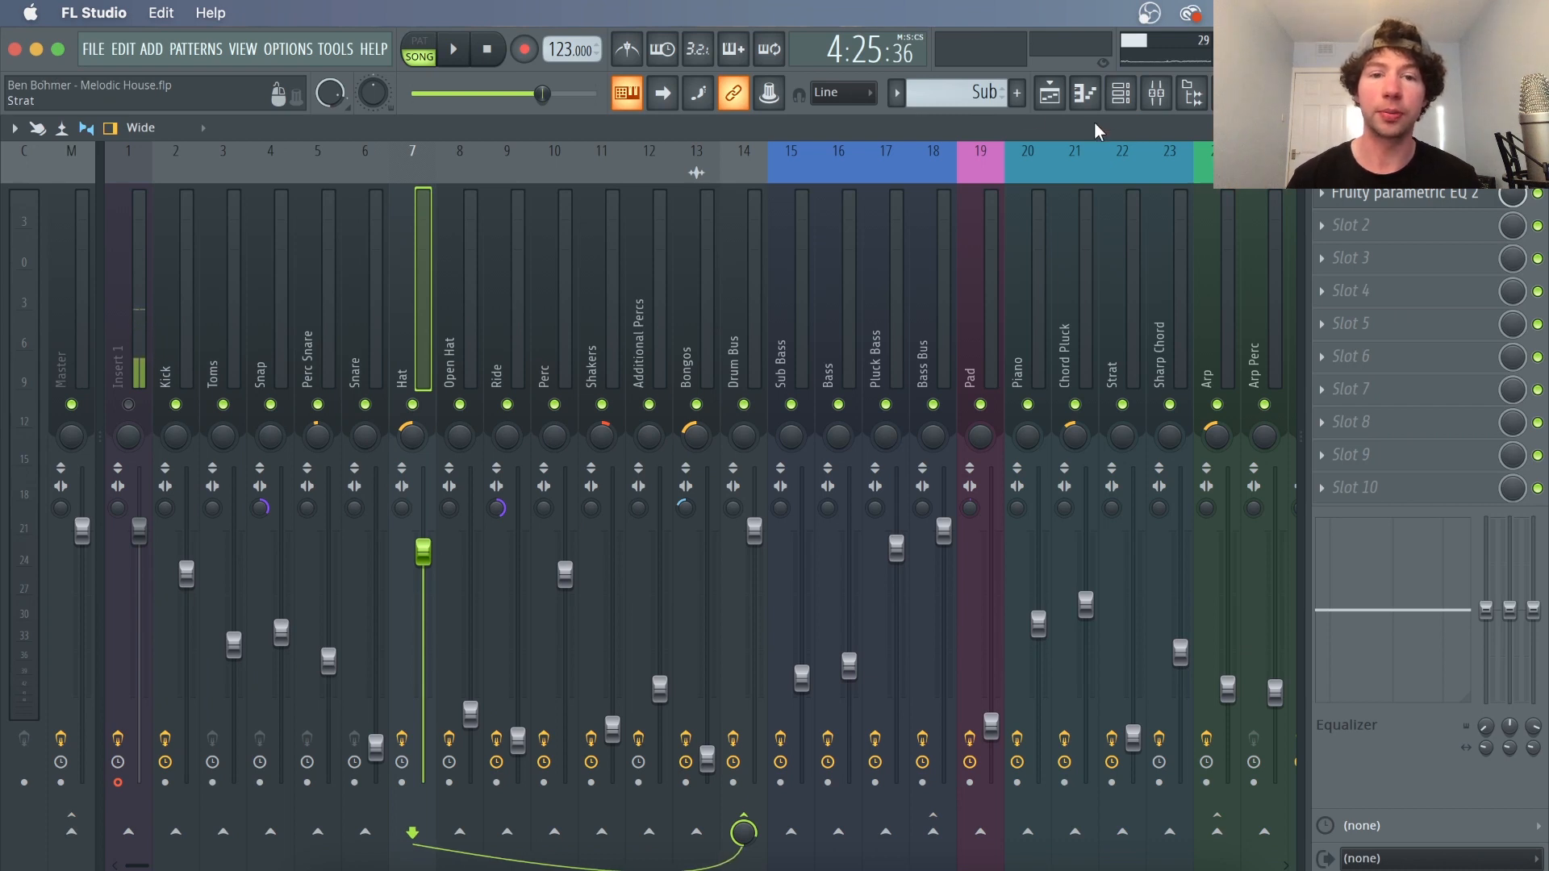
pyautogui.click(165, 295)
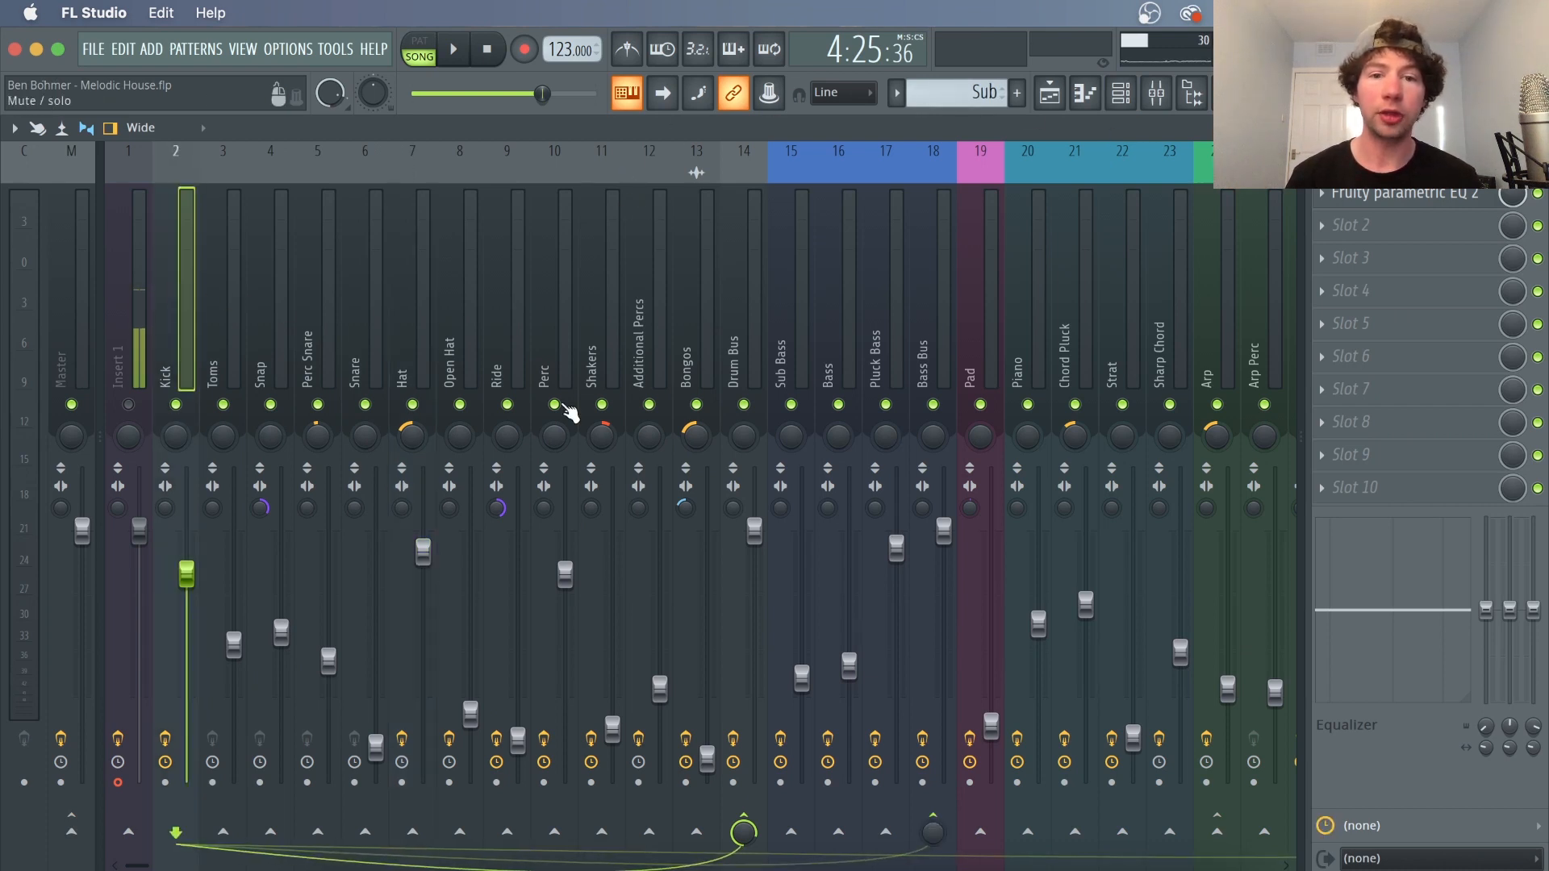
pyautogui.click(737, 294)
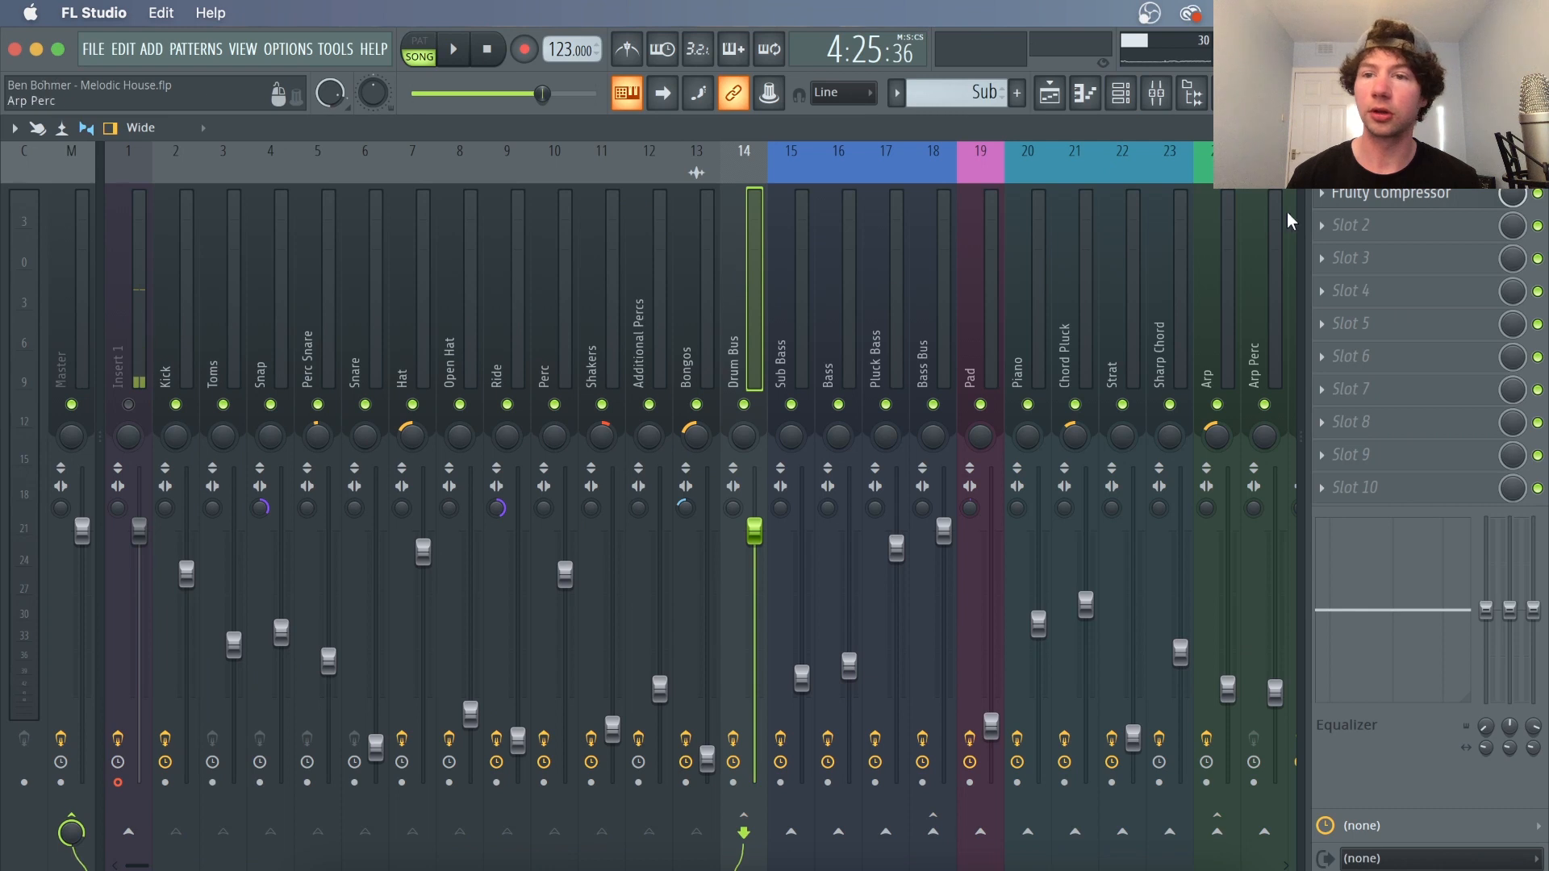
pyautogui.click(1389, 198)
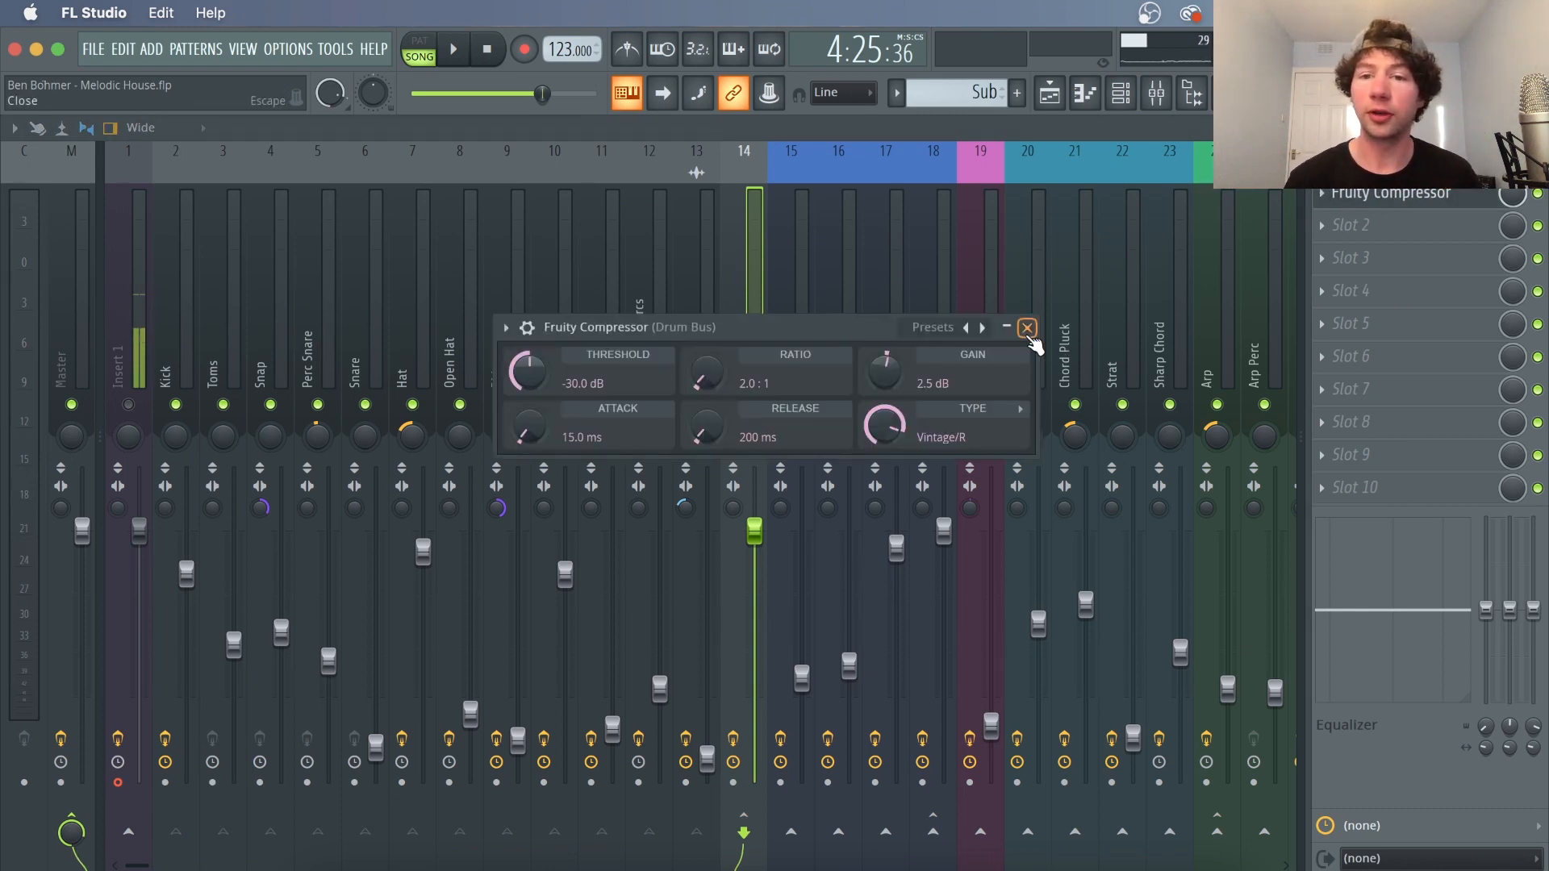
pyautogui.click(1027, 329)
# Restore and reposition the mixer window, close it, and solo the Sub playlist track
pyautogui.click(1514, 128)
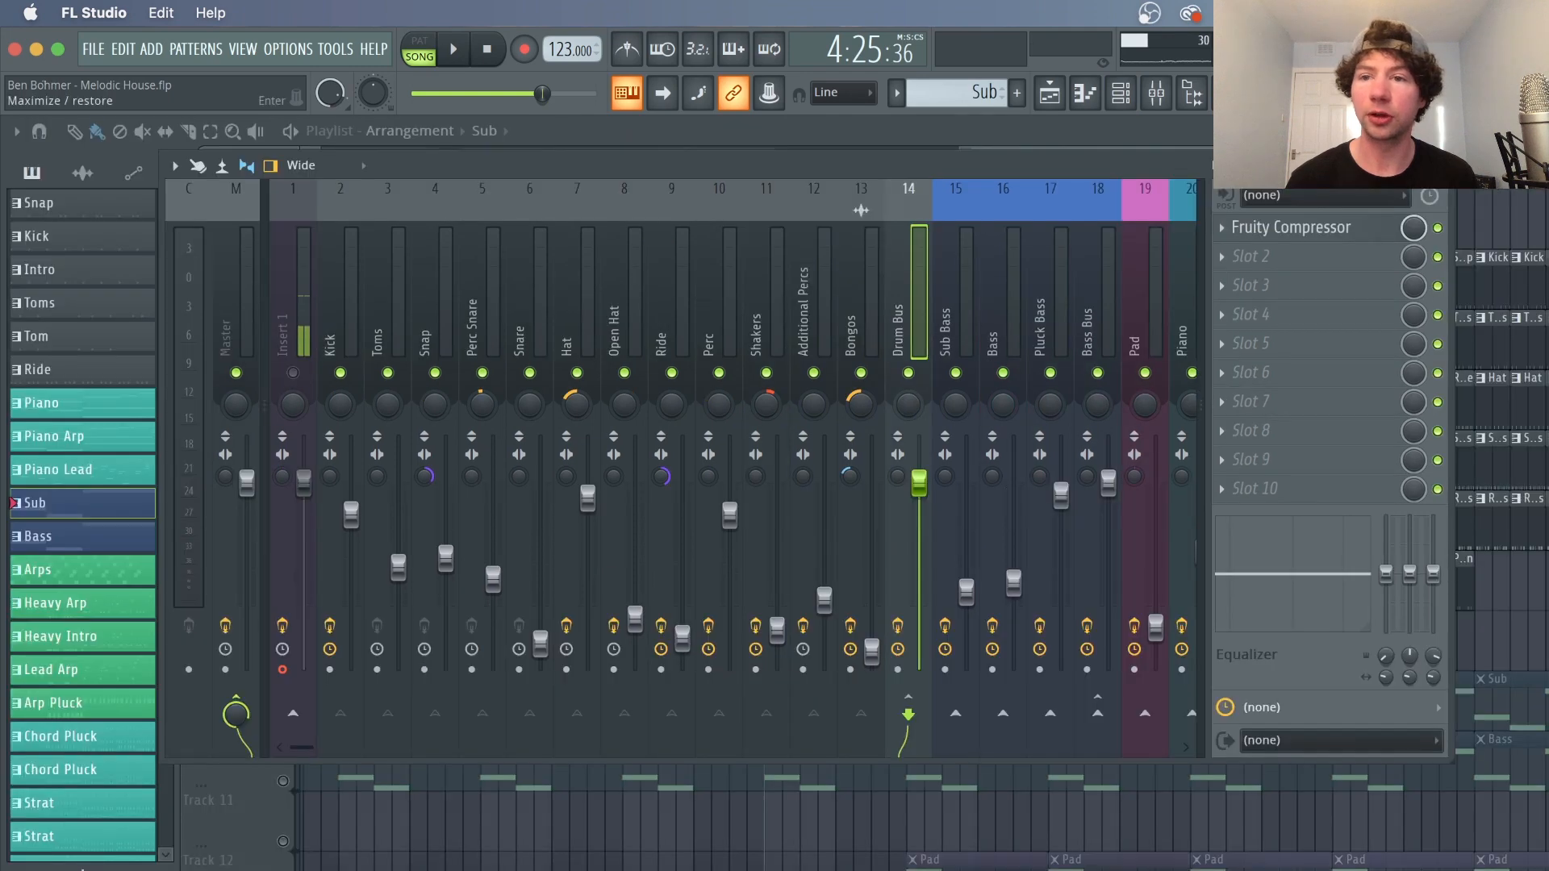
pyautogui.moveTo(1329, 165); pyautogui.dragTo(1371, 175)
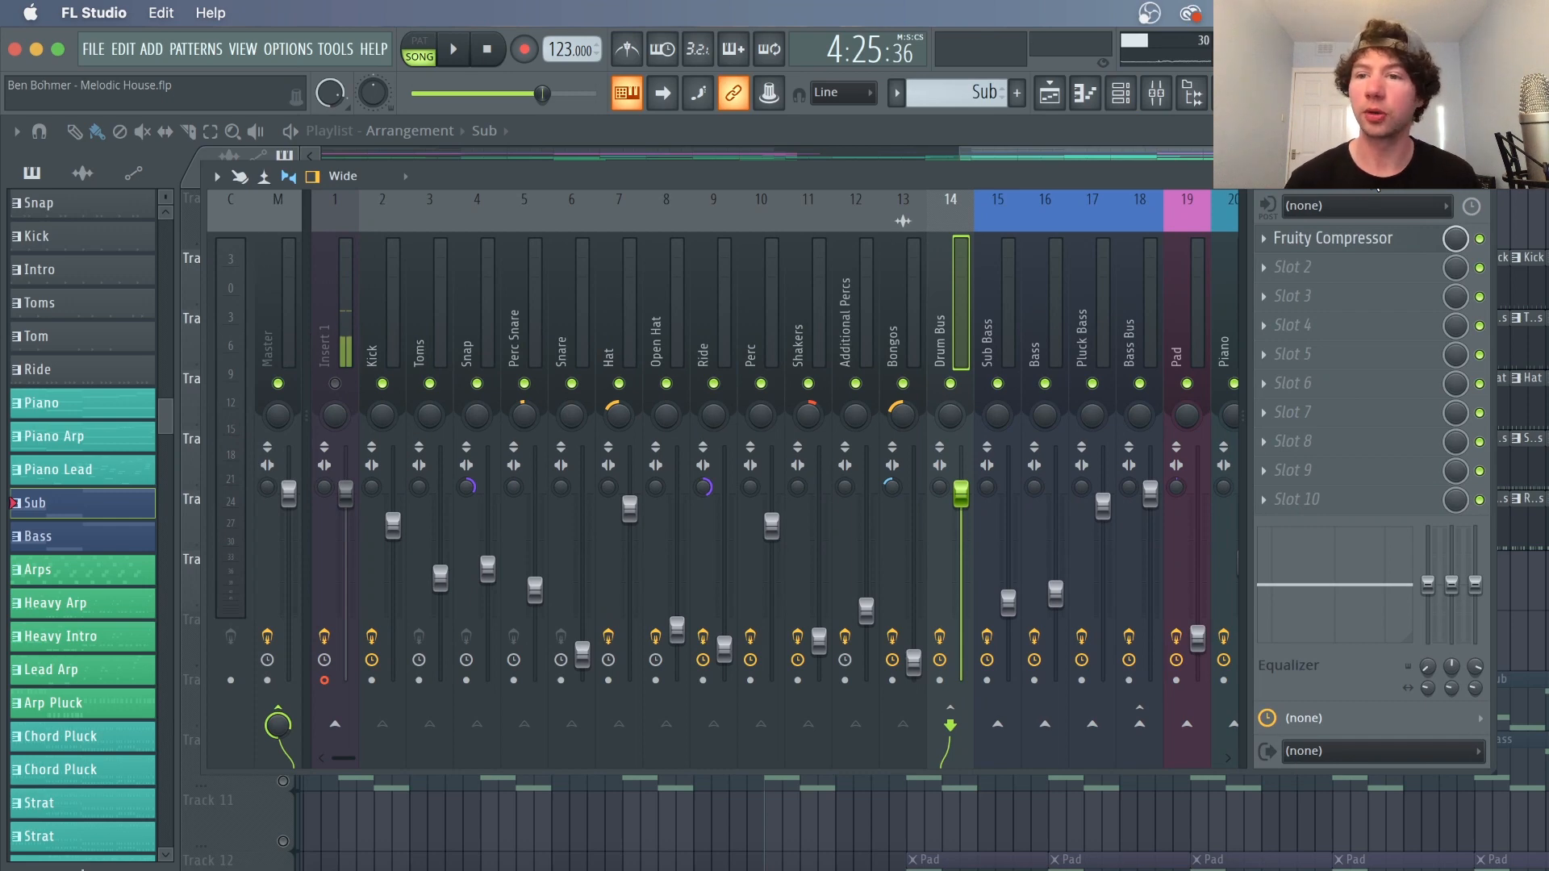
pyautogui.click(1481, 176)
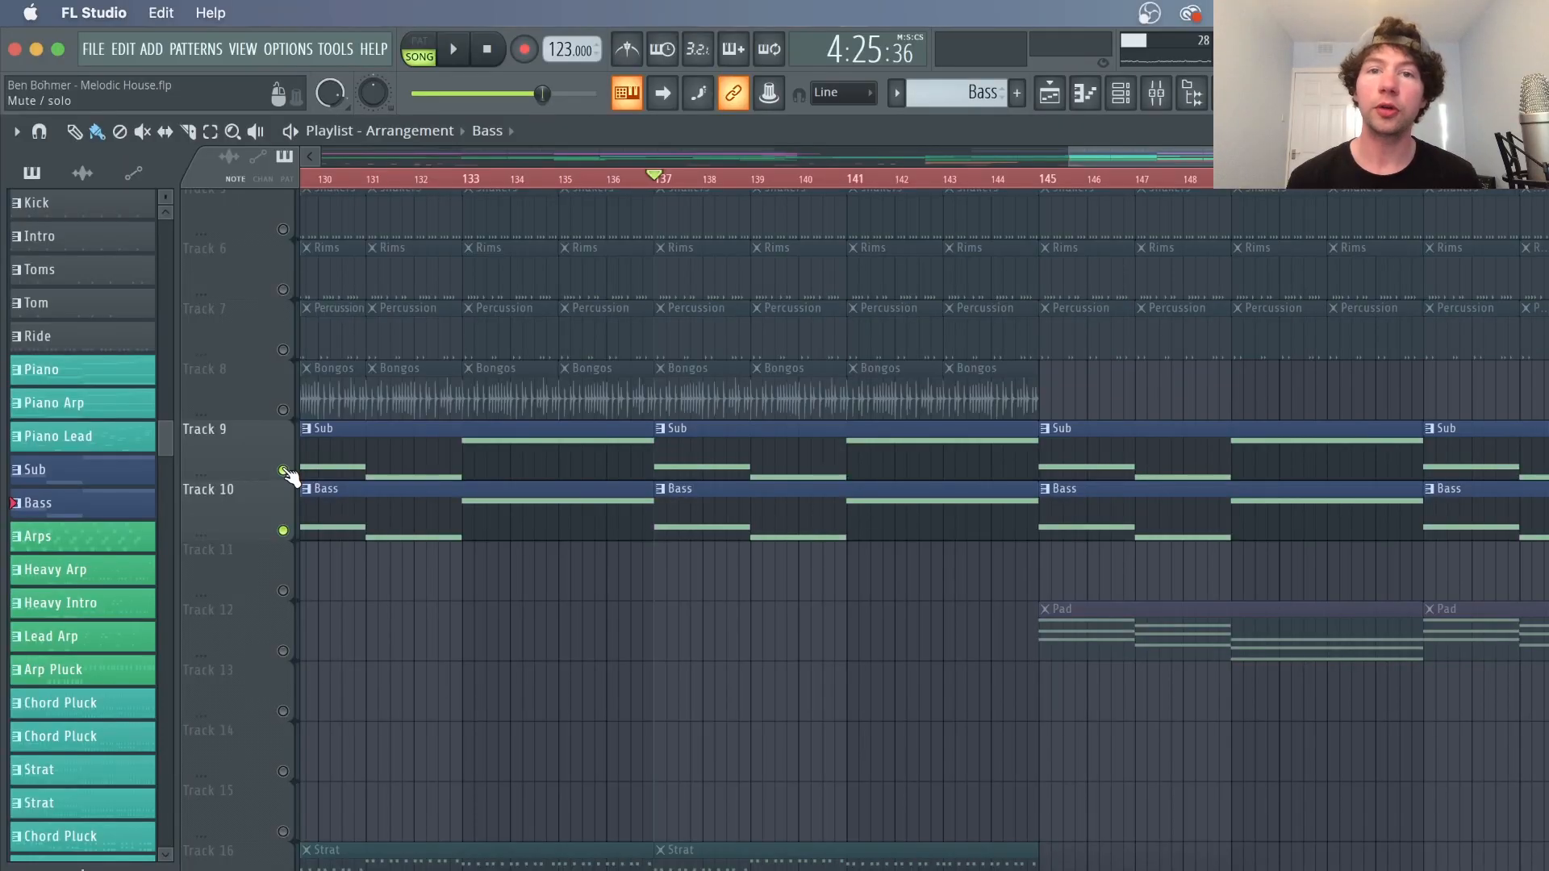
pyautogui.keyDown('ctrl'); pyautogui.click(283, 472); pyautogui.keyUp('ctrl')
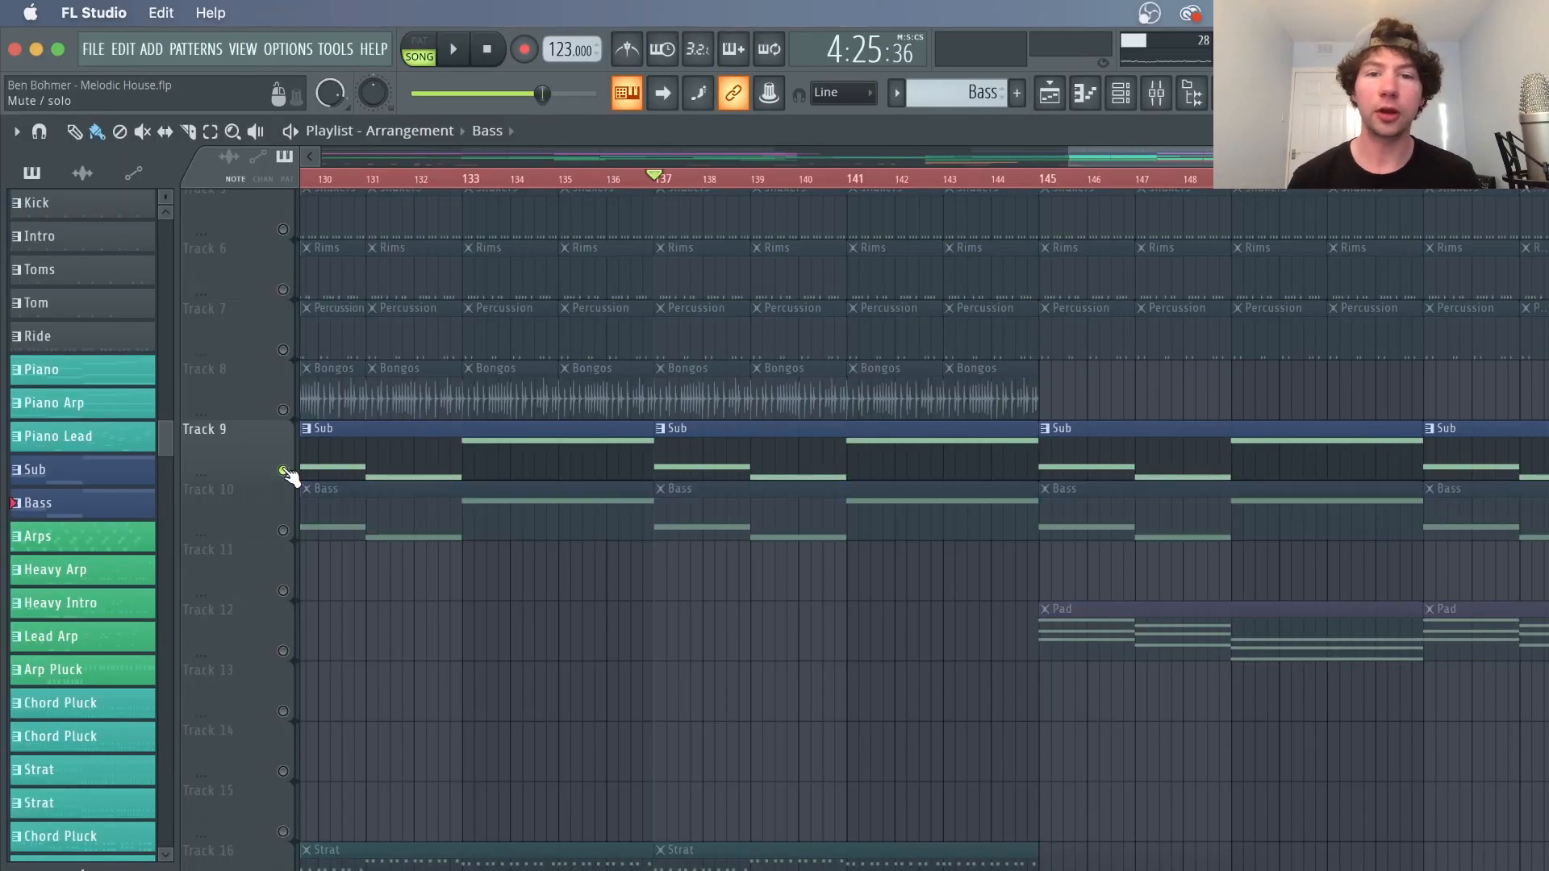
# Play the Sub track and inspect the Sub Bass channel's 3x Osc synth settings from the channel rack
pyautogui.click(1121, 93)
pyautogui.press('space')
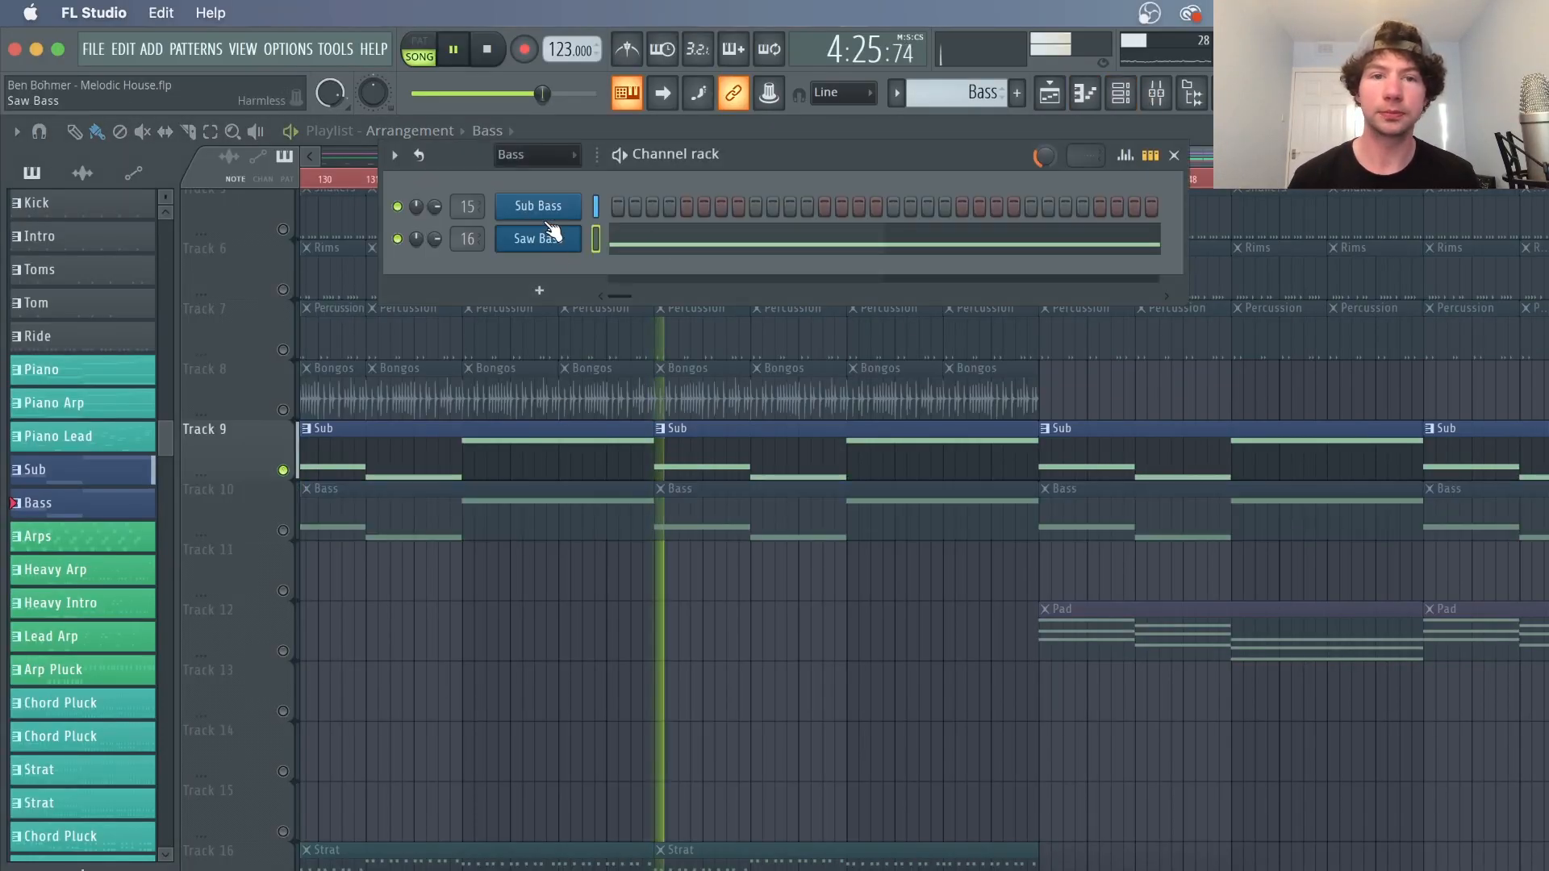
pyautogui.click(544, 211)
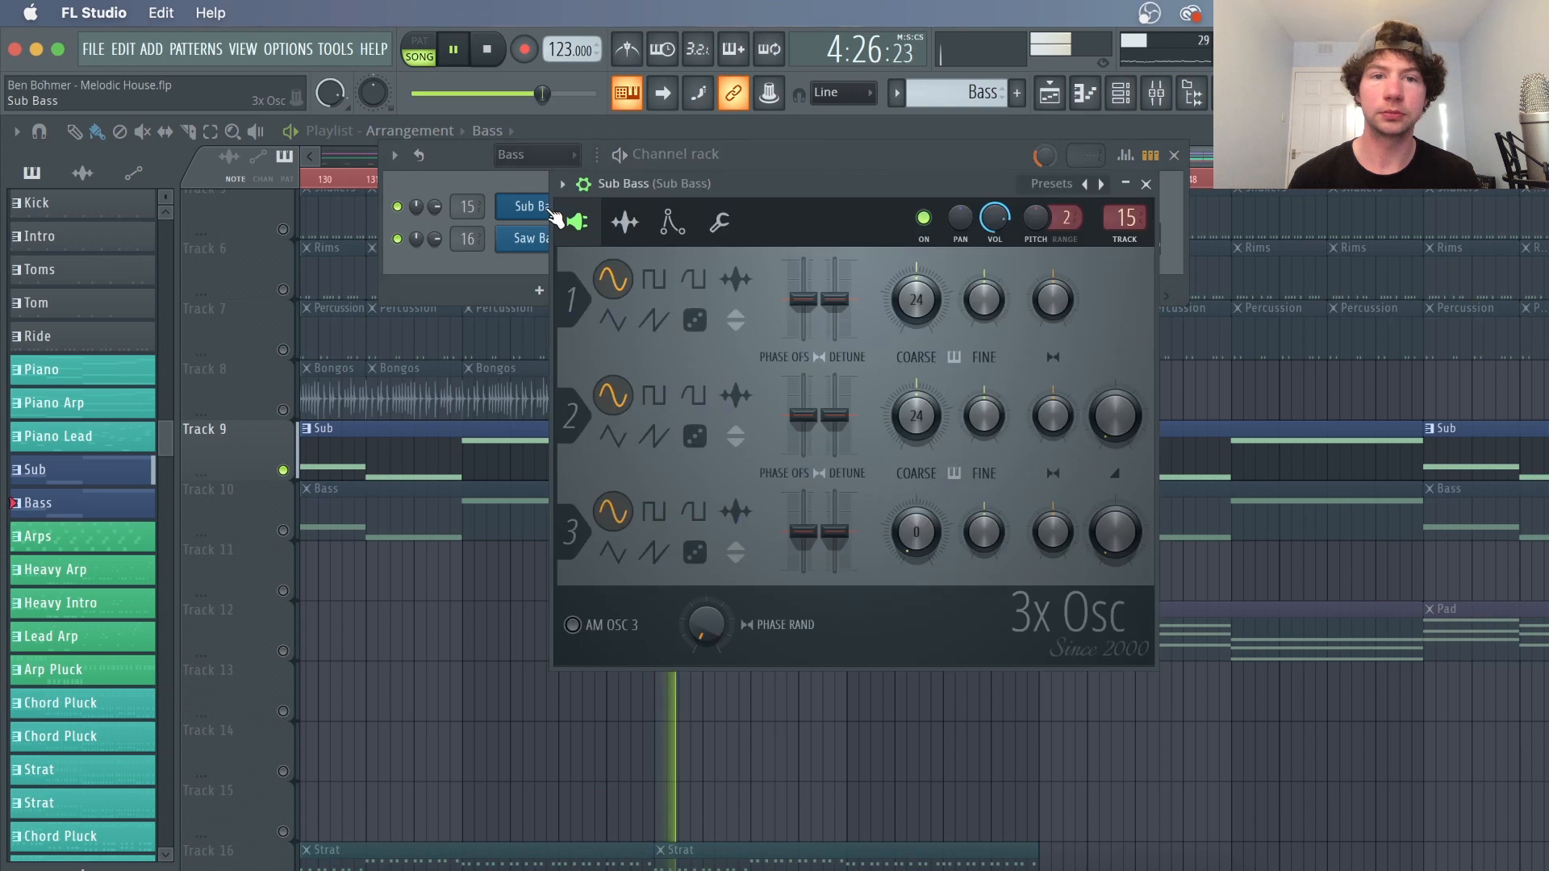
pyautogui.click(1146, 185)
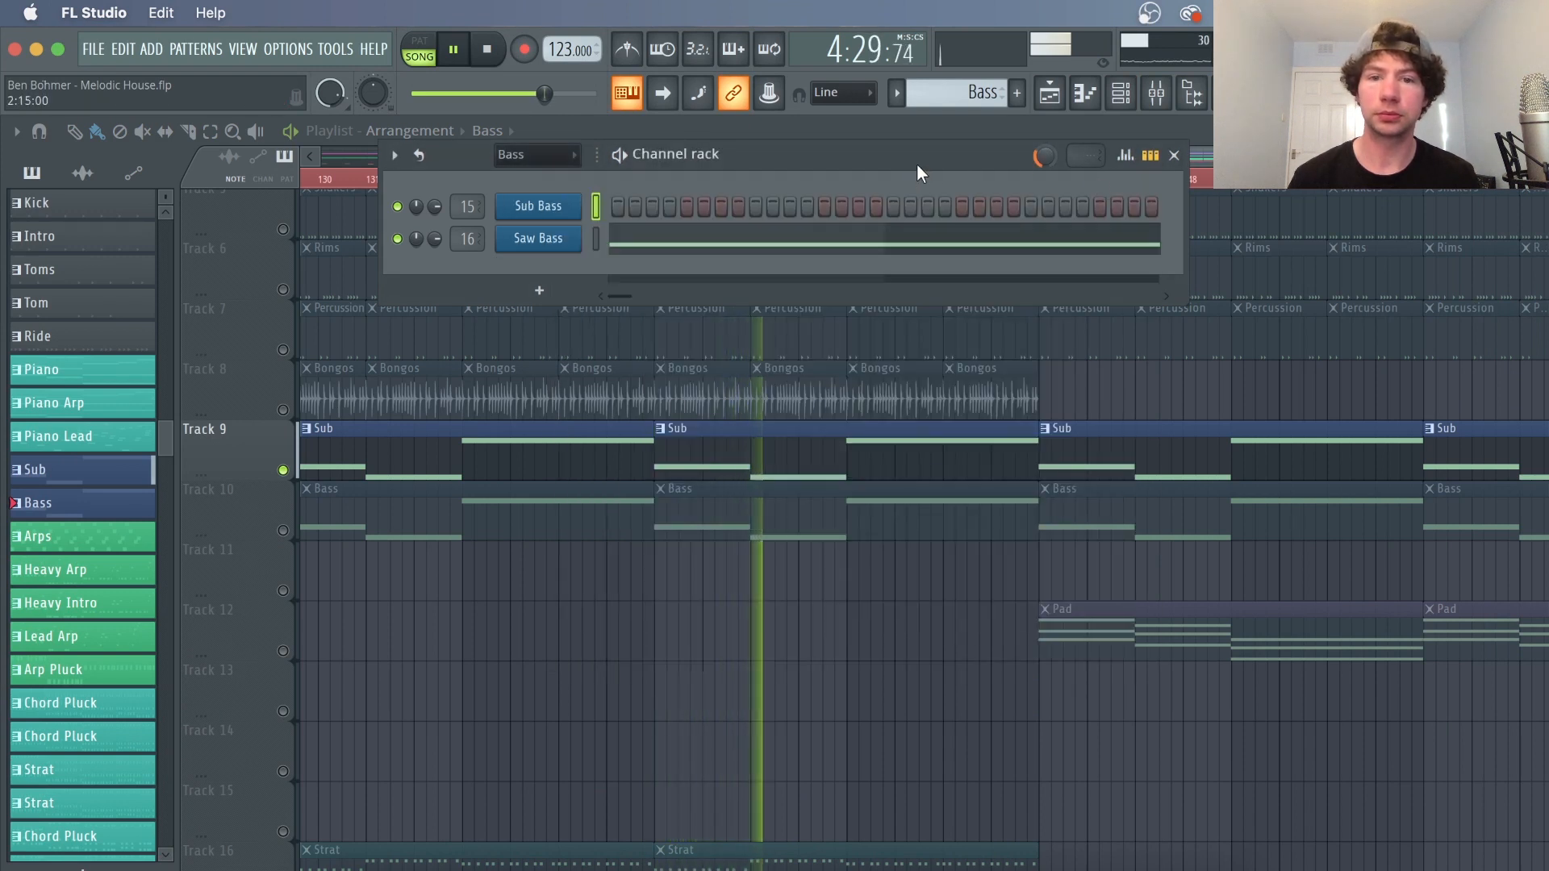
pyautogui.press('space')
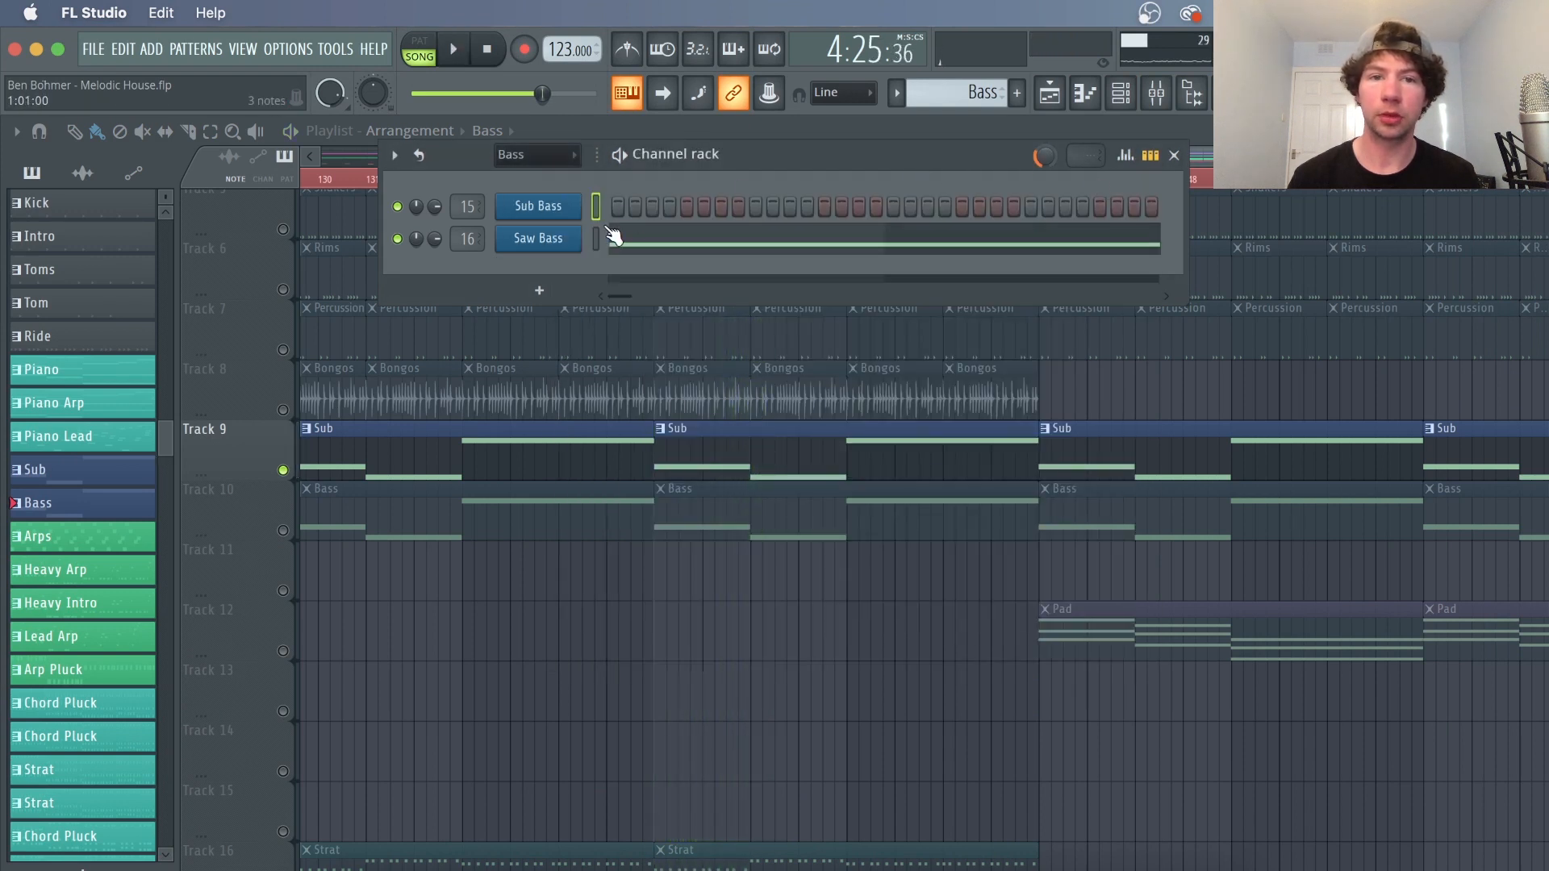
# Solo the Bass playlist track and the Saw Bass channel in the channel rack
pyautogui.click(284, 533)
pyautogui.click(1121, 93)
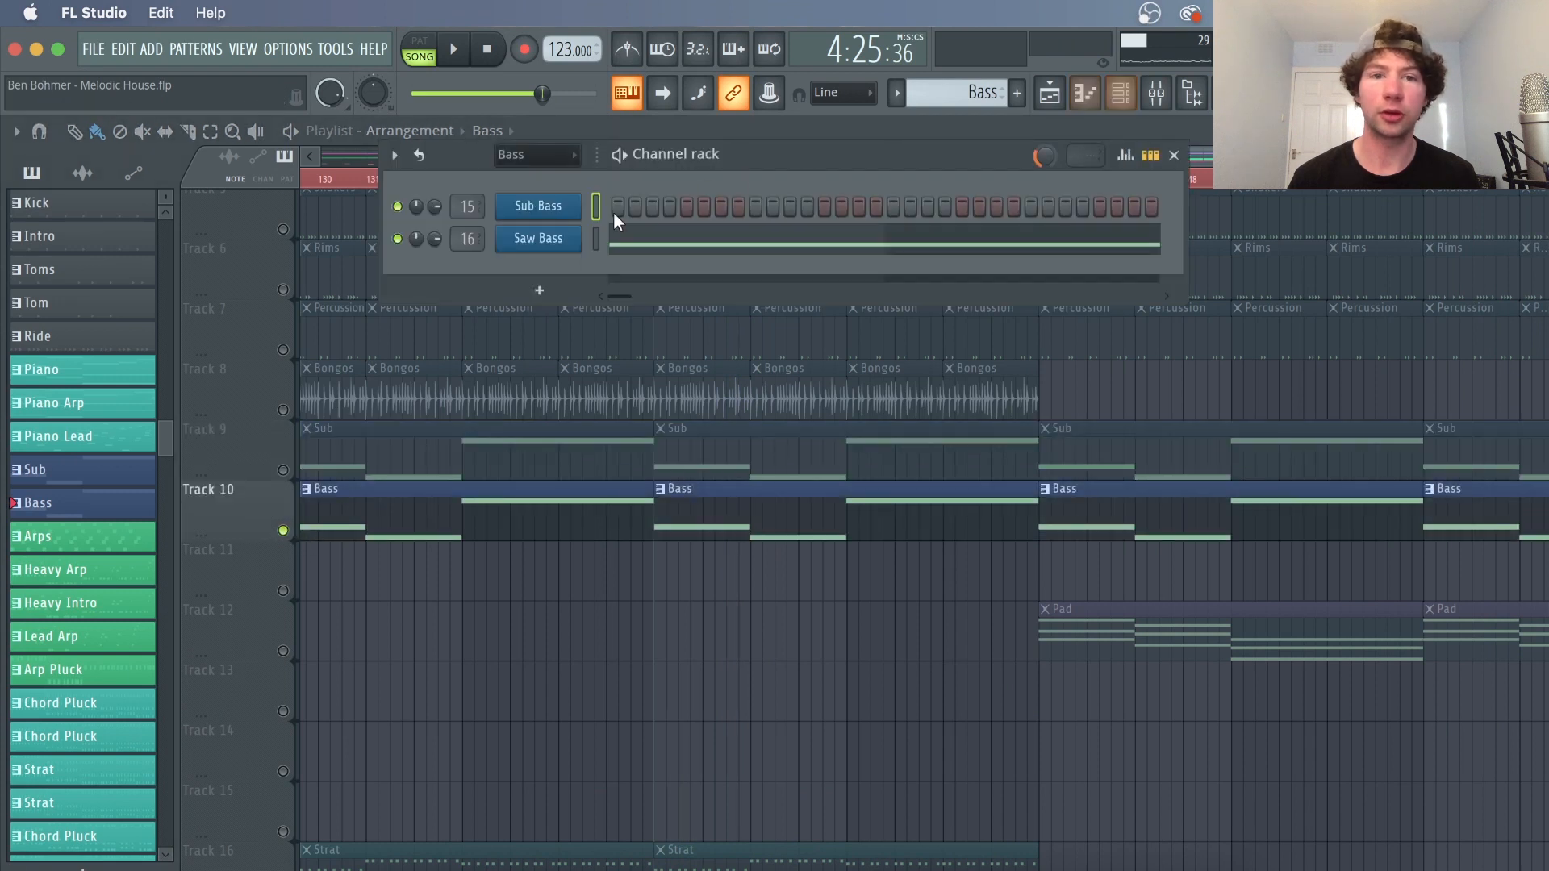
pyautogui.rightClick(397, 240)
# Open the Saw Bass Harmless synth and play it to inspect its settings
pyautogui.click(431, 254)
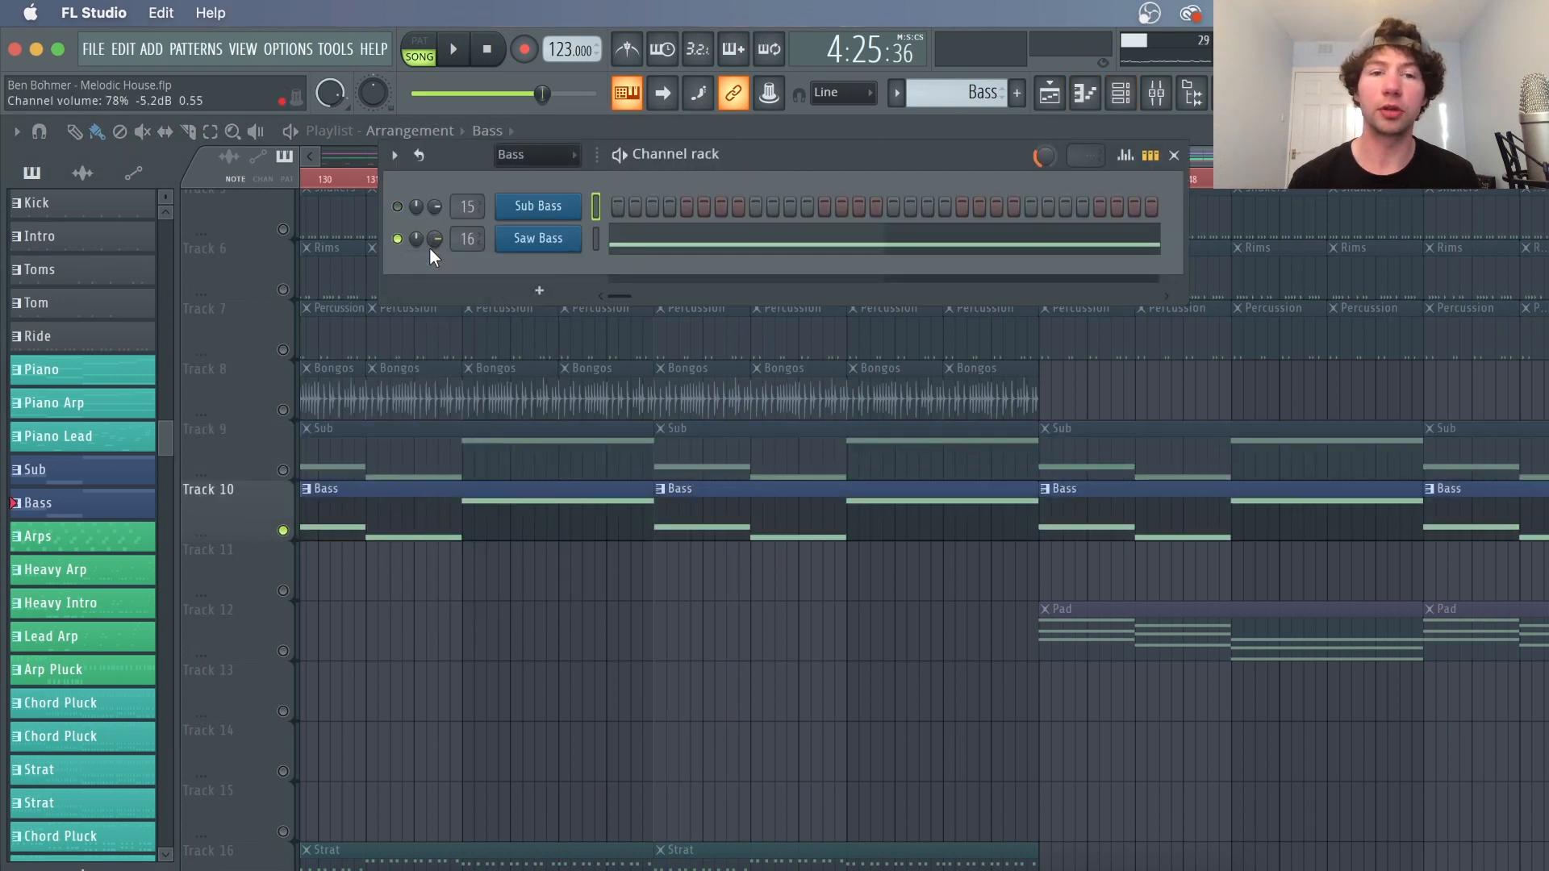
pyautogui.click(568, 245)
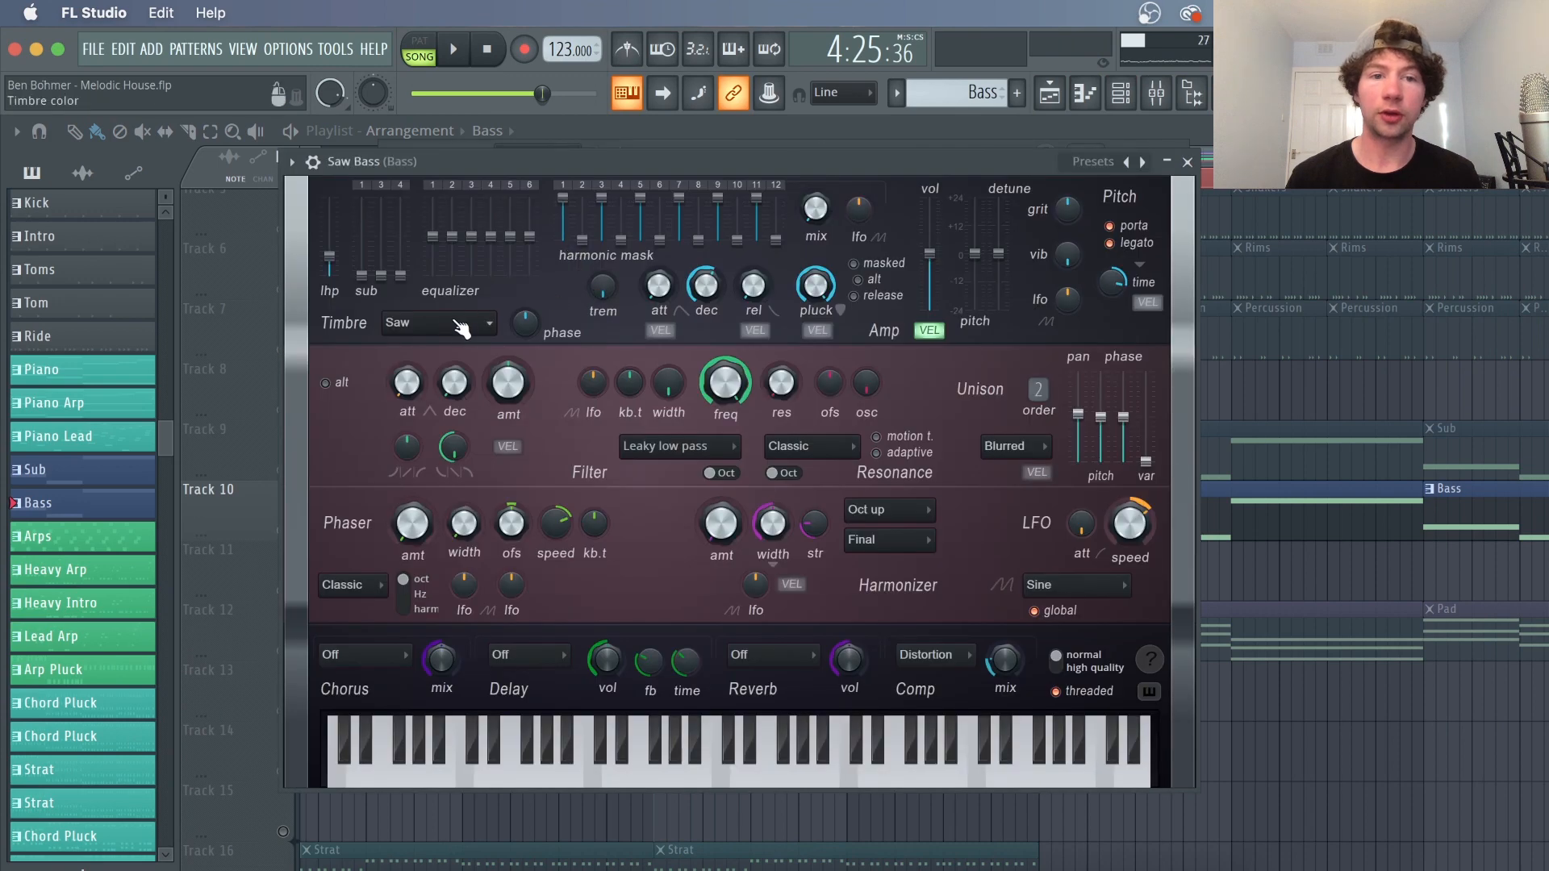
pyautogui.press('space')
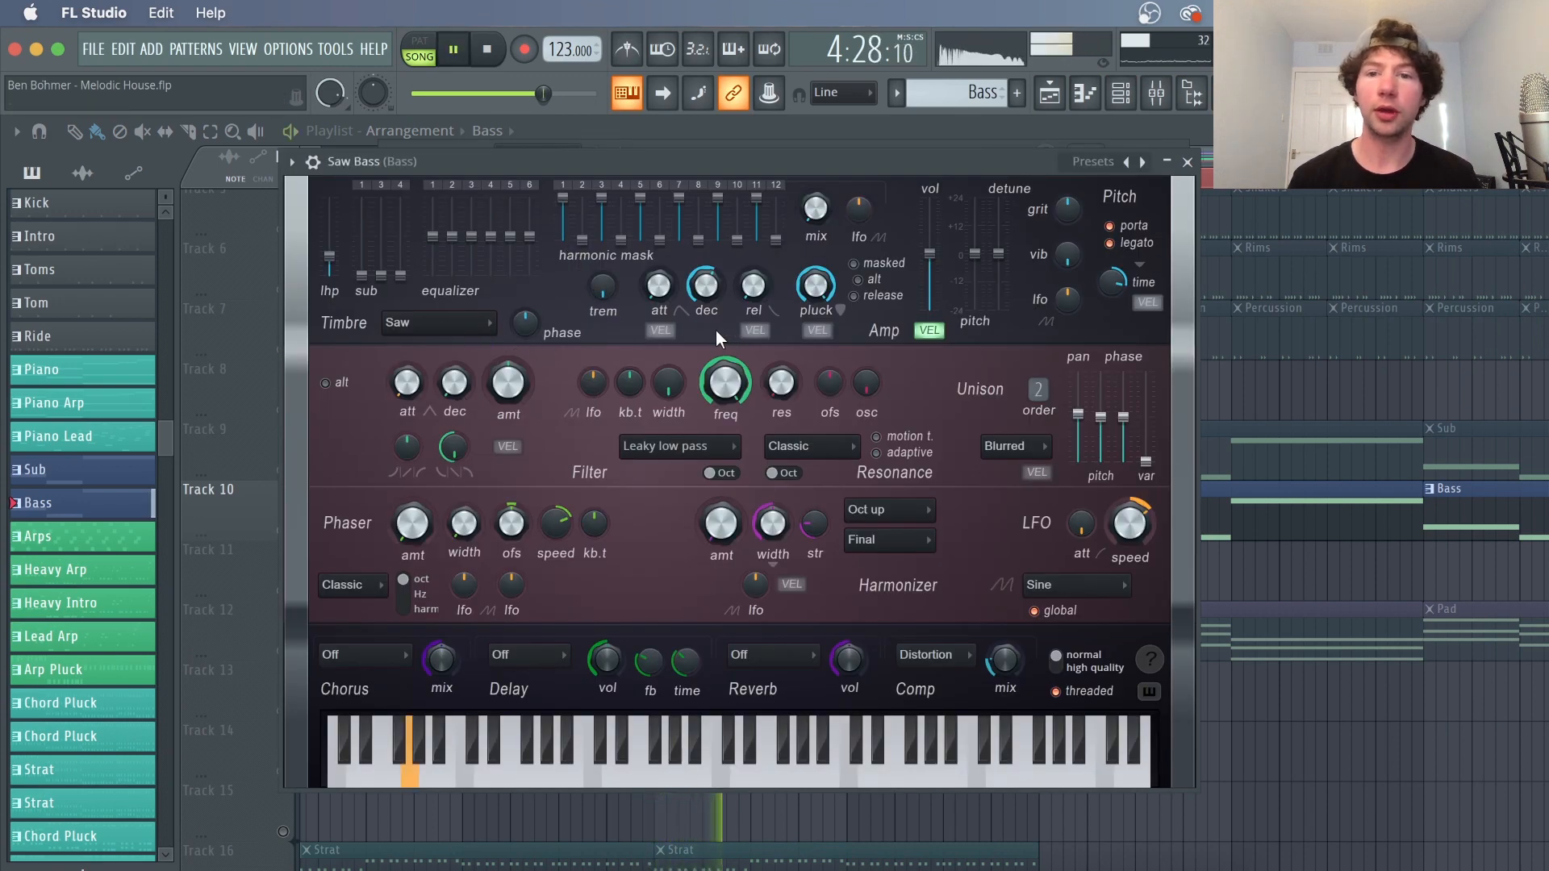
pyautogui.press('space')
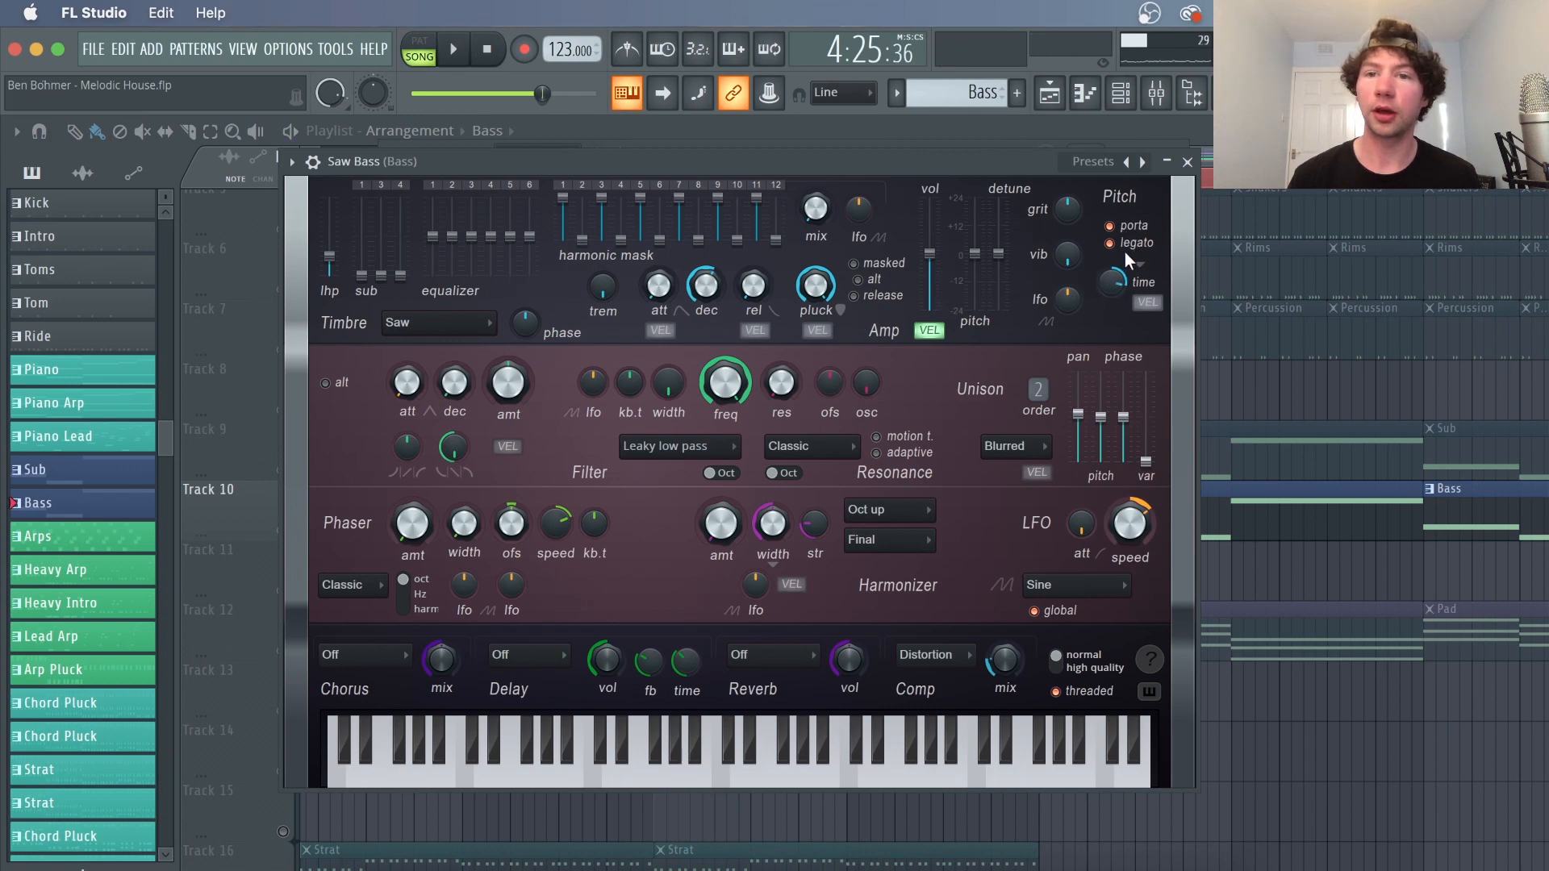
# Play the Bass track from bar 137 and inspect the Bass mixer insert's Fruity parametric EQ 2
pyautogui.rightClick(1254, 399)
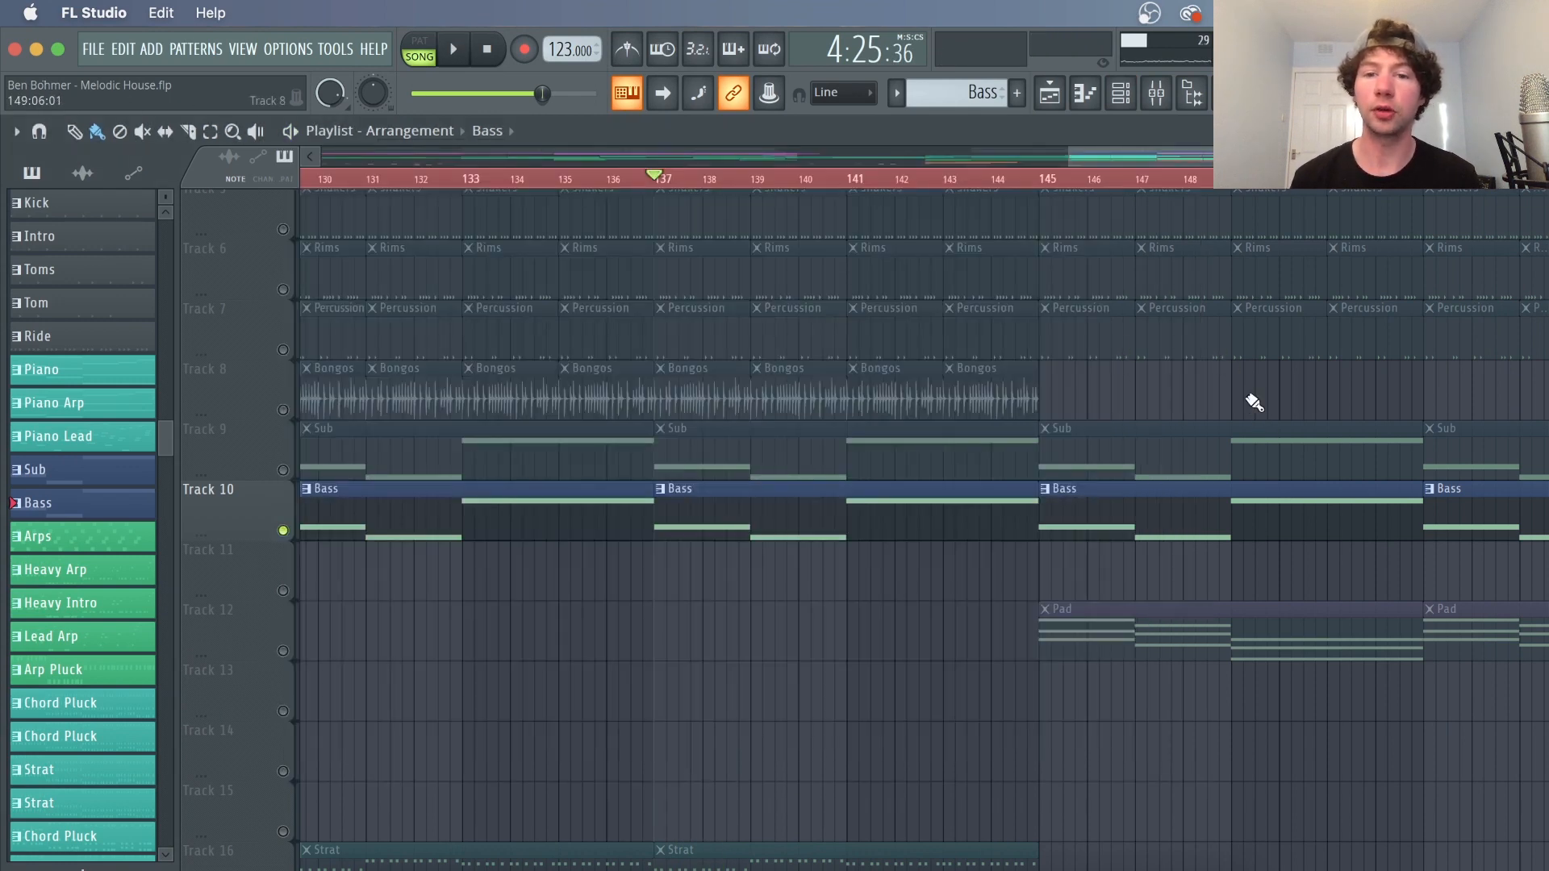
pyautogui.click(736, 181)
pyautogui.press('space')
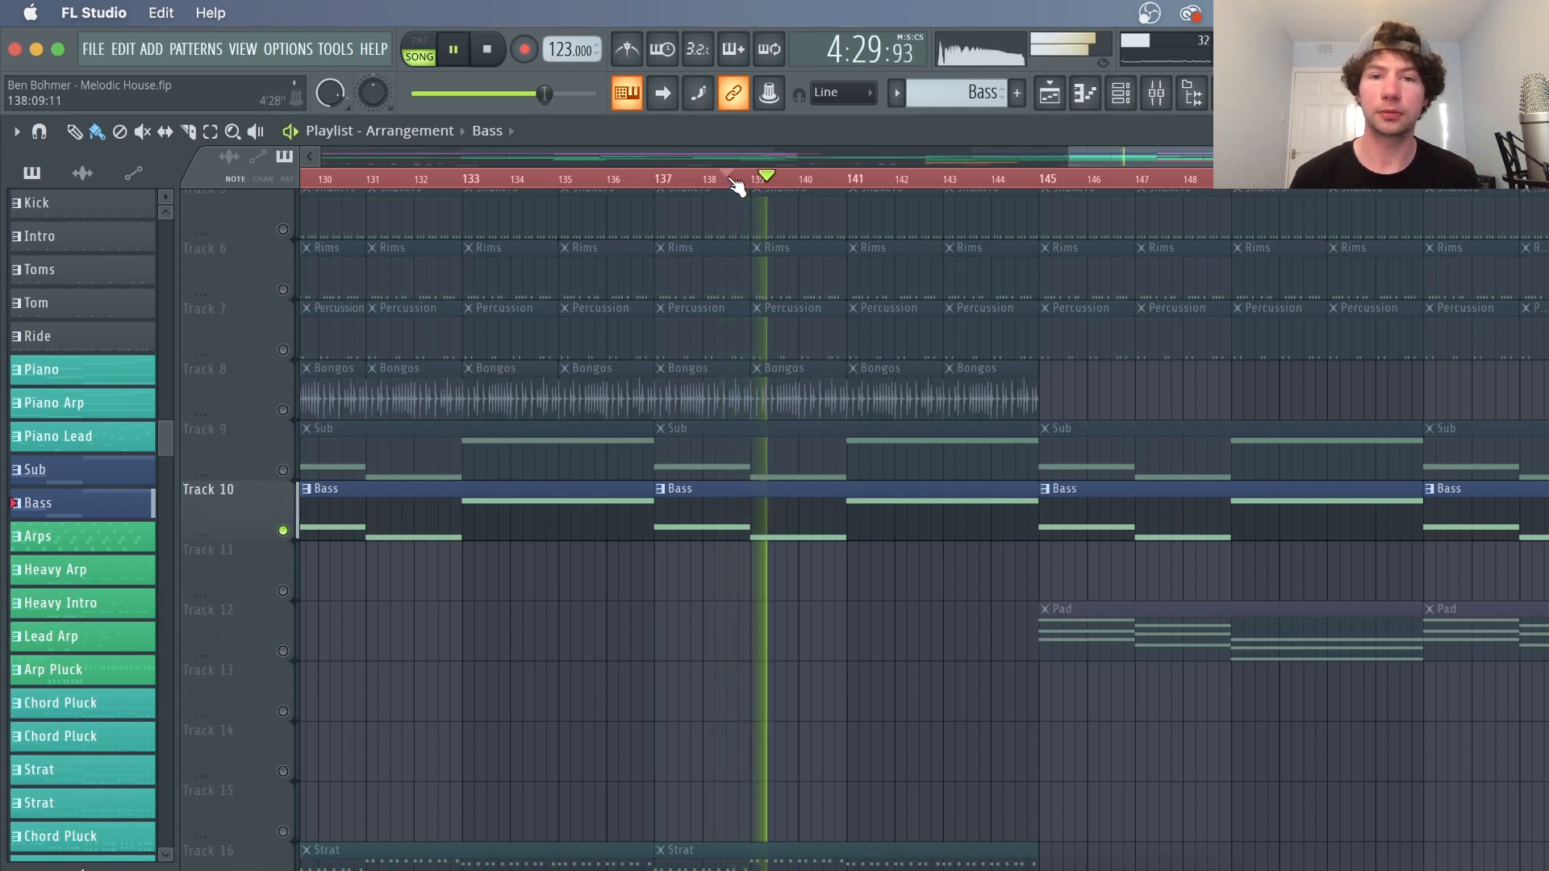
pyautogui.click(1158, 94)
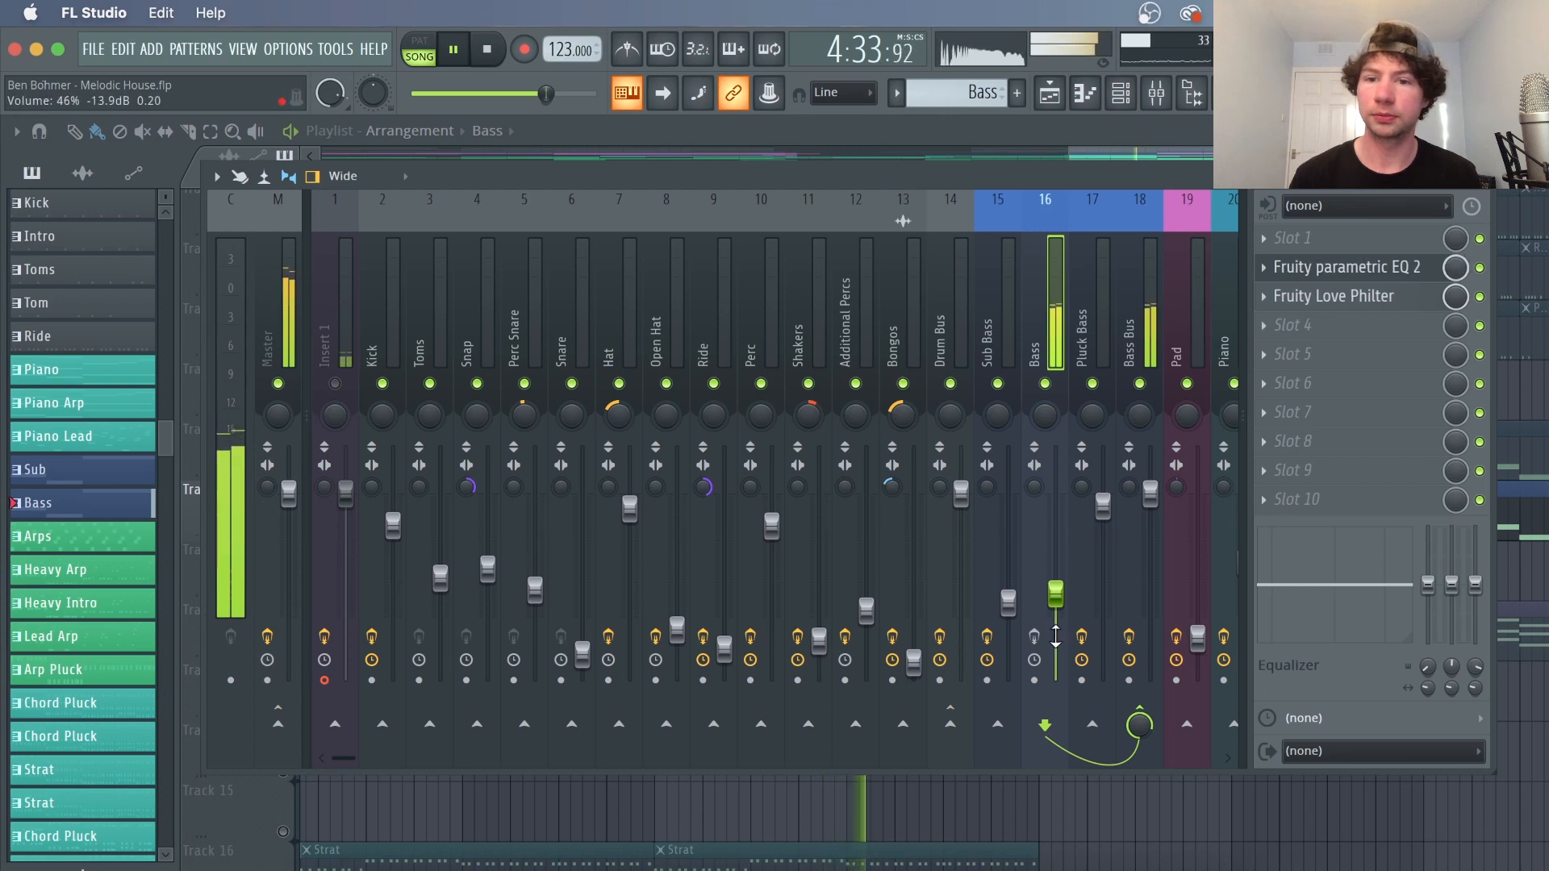
pyautogui.click(1411, 271)
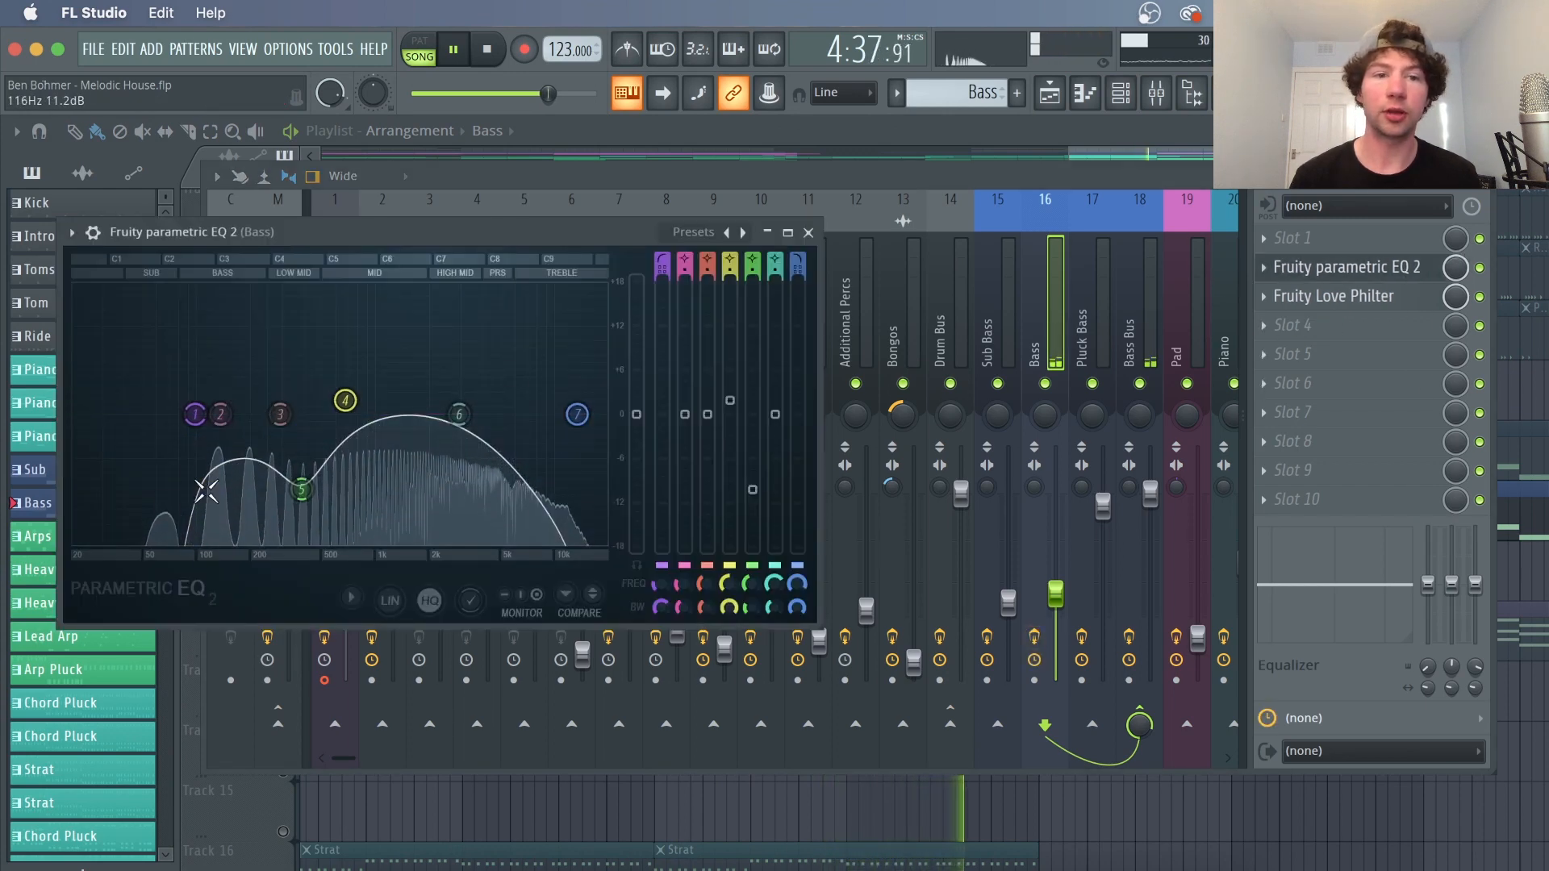
pyautogui.click(808, 232)
# Open the Bass insert's Fruity Love Philter, nudge its cutoff to about 35%, and stop playback
pyautogui.click(1375, 306)
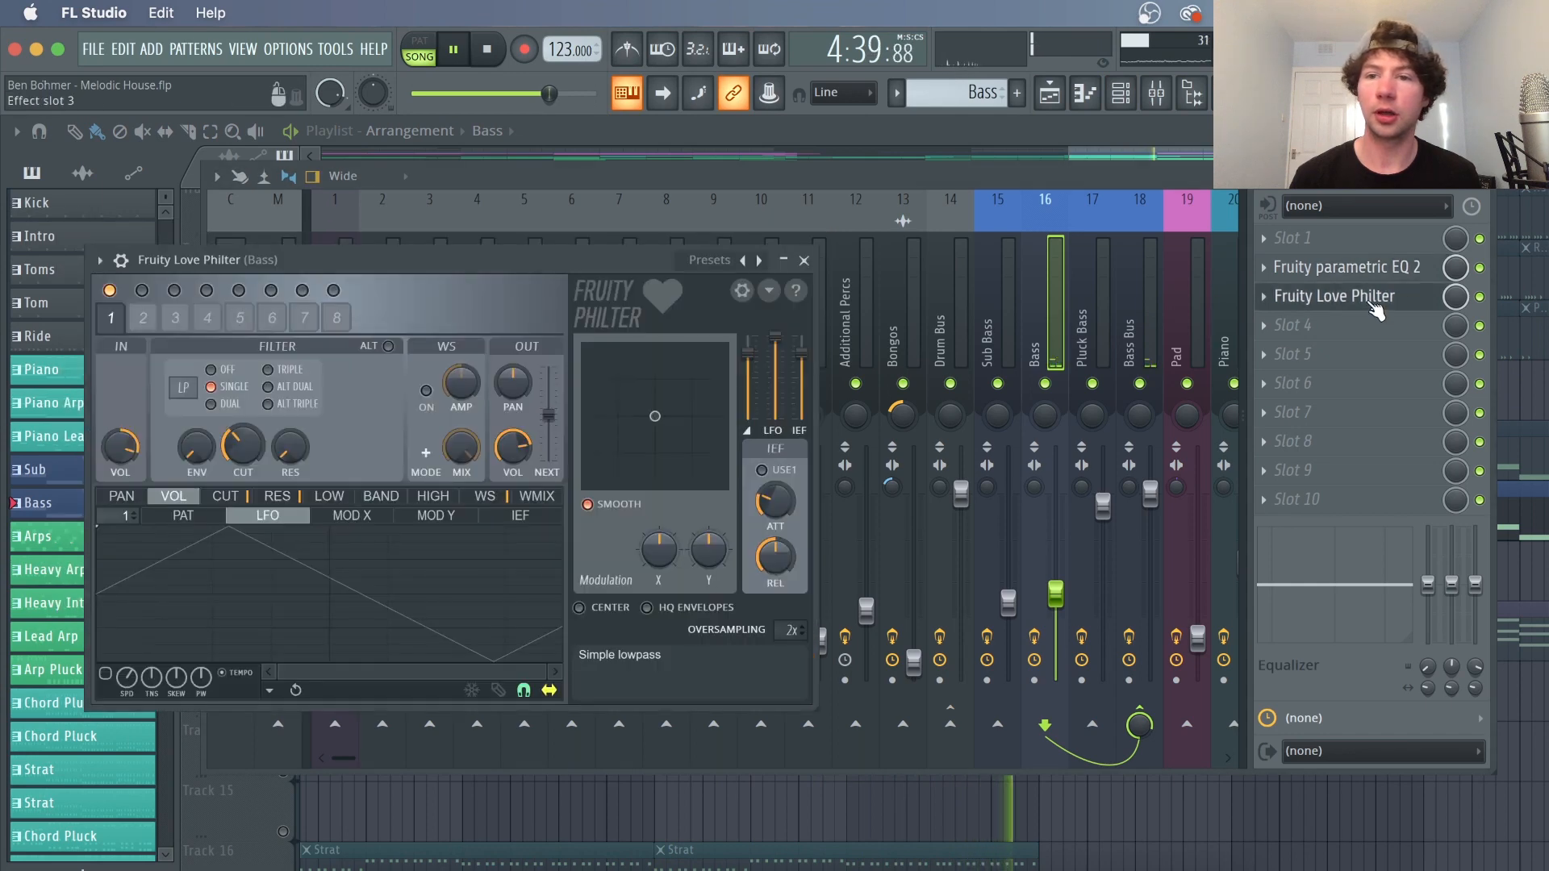
pyautogui.moveTo(239, 448)
pyautogui.mouseDown()
pyautogui.moveTo(239, 417)
pyautogui.moveTo(239, 445)
pyautogui.mouseUp()
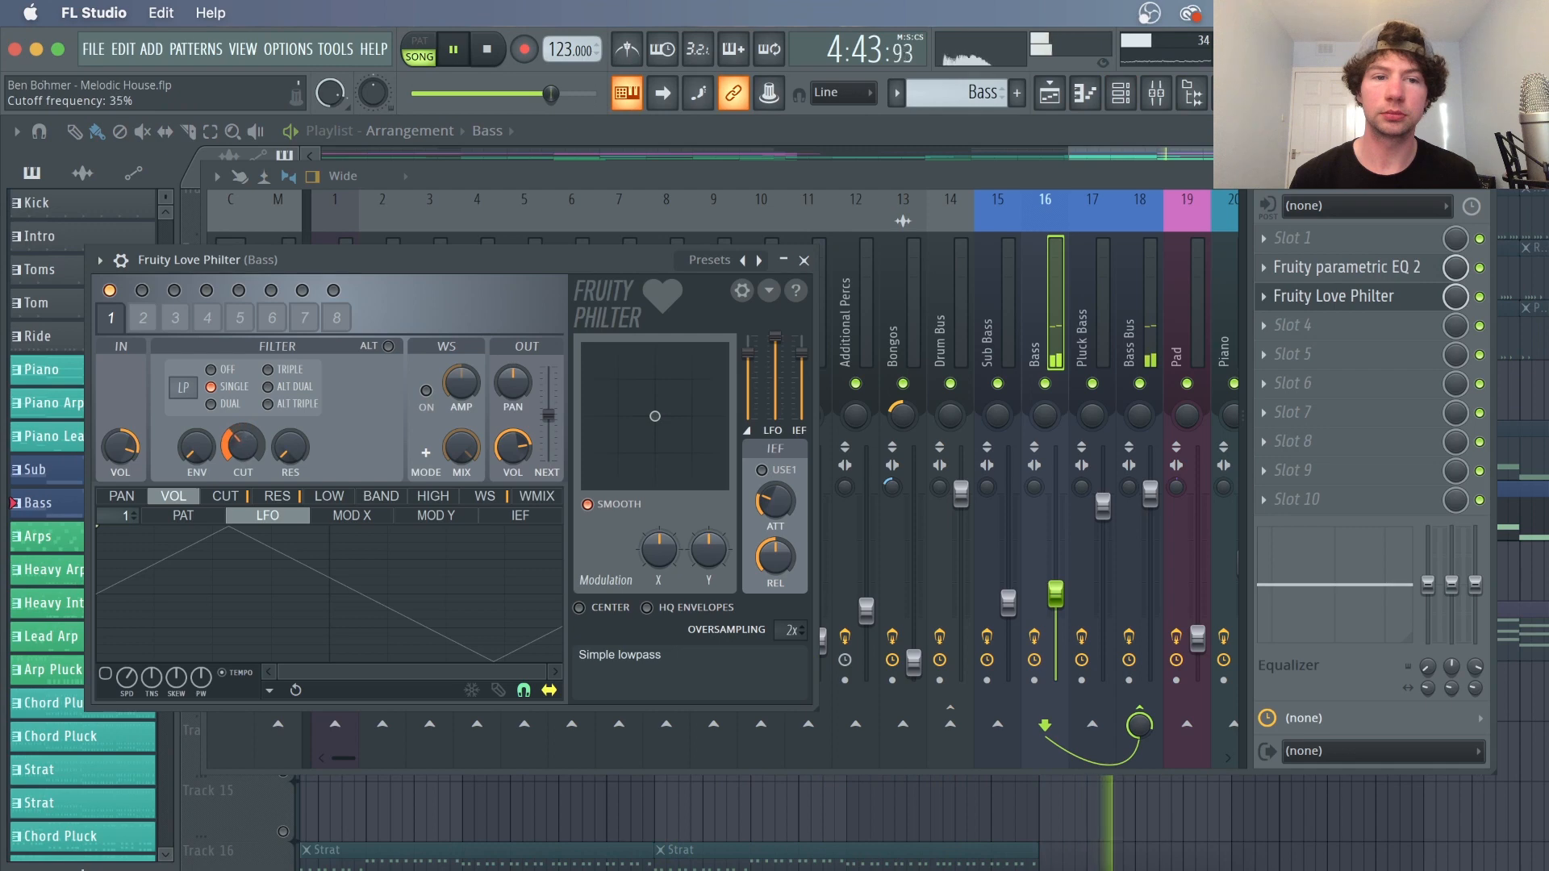
pyautogui.press('space')
# Solo the Pad track, open the Chord Pad Harmless synth from the channel rack, and play it
pyautogui.rightClick(910, 807)
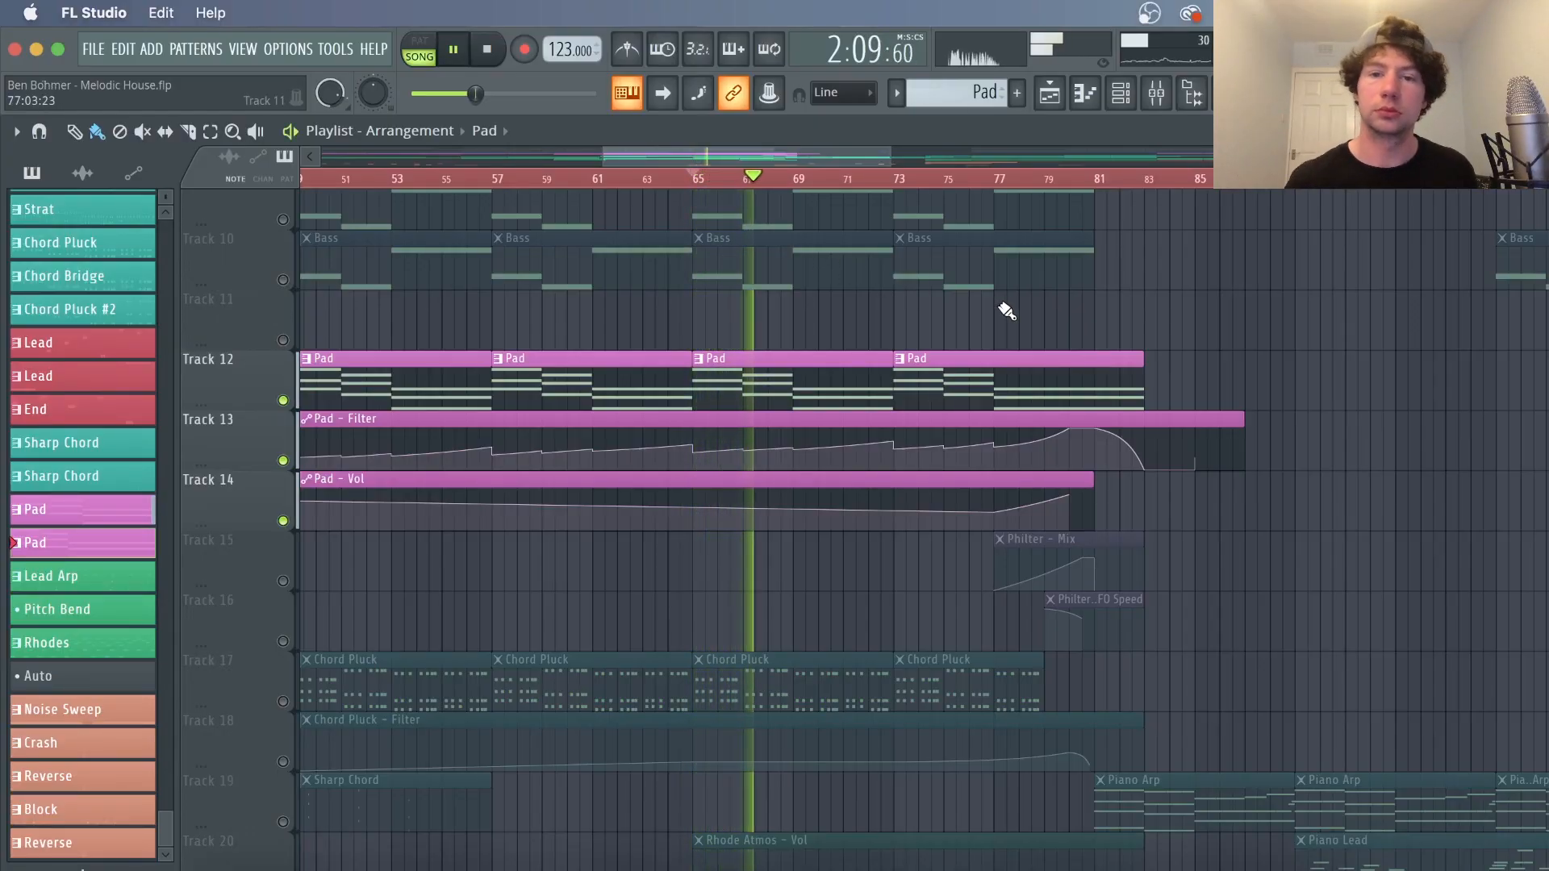
pyautogui.click(1121, 93)
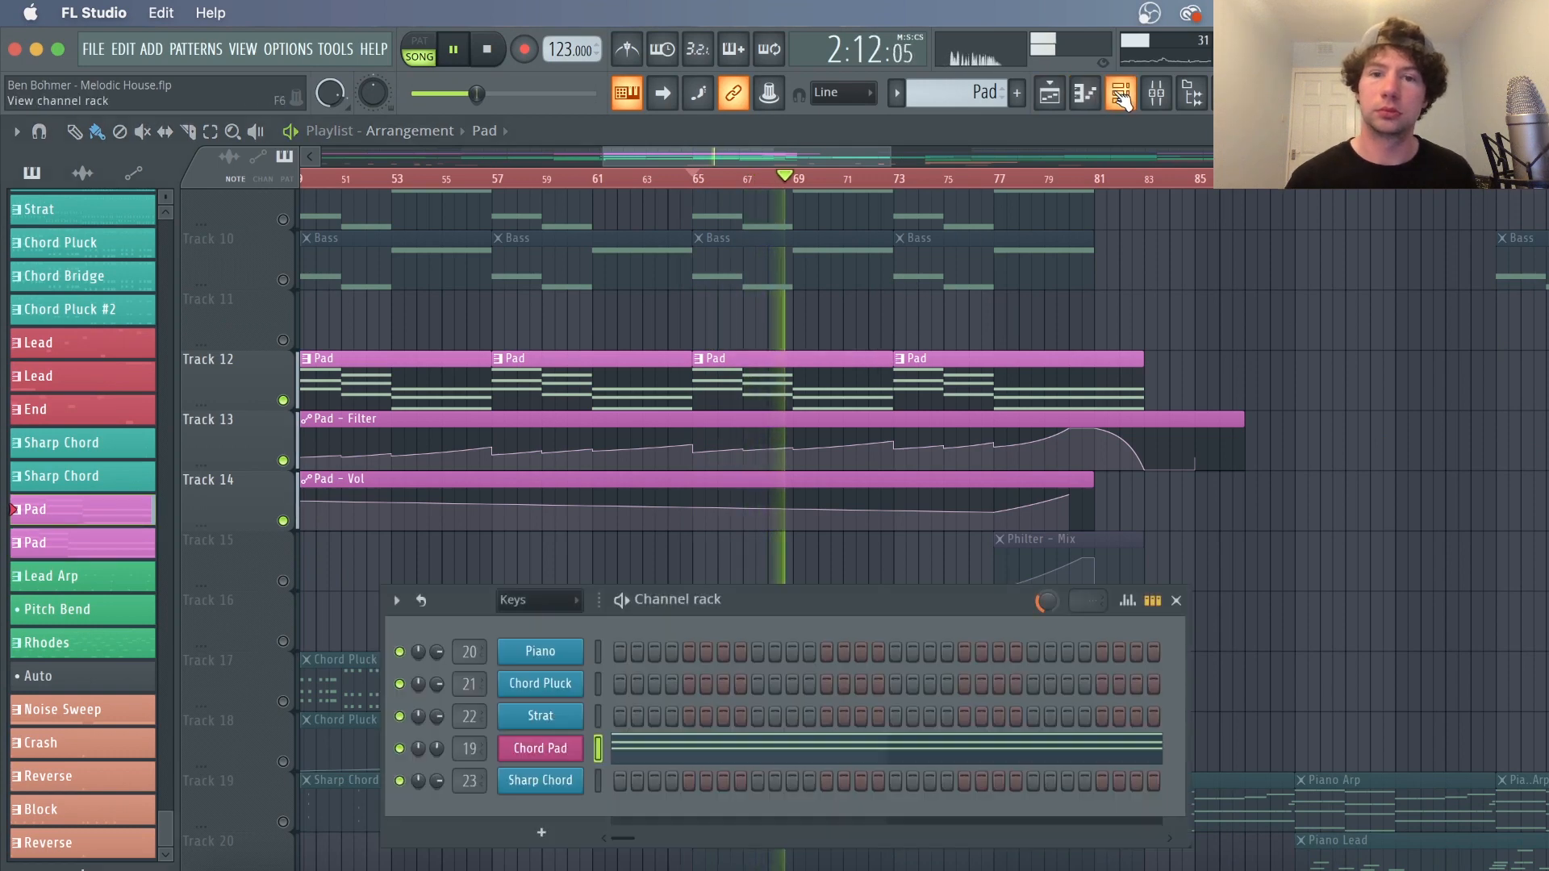
pyautogui.click(562, 748)
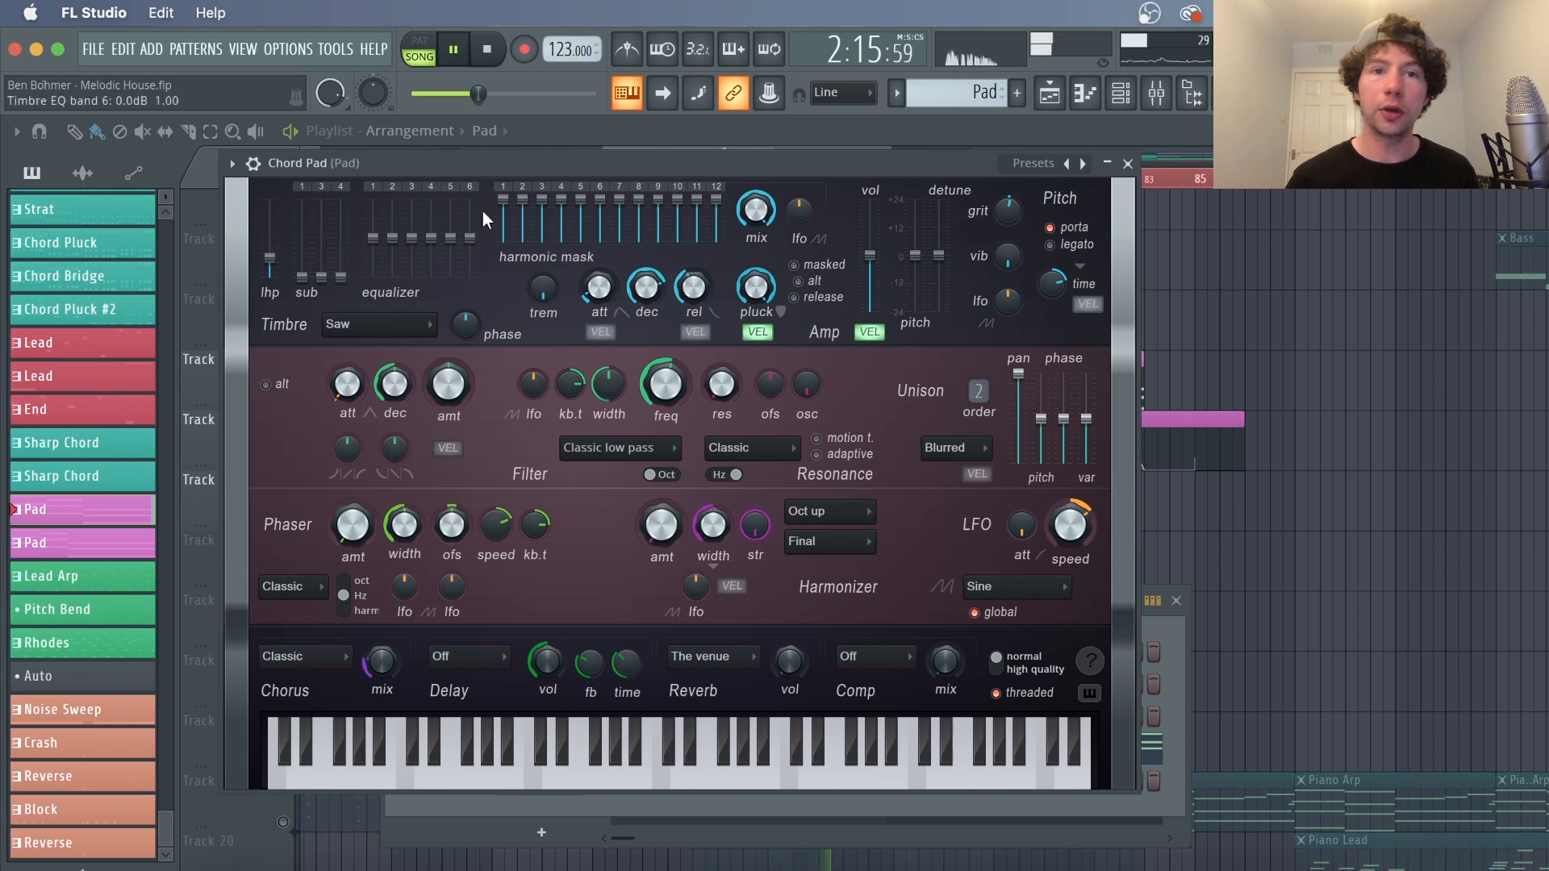
pyautogui.click(494, 53)
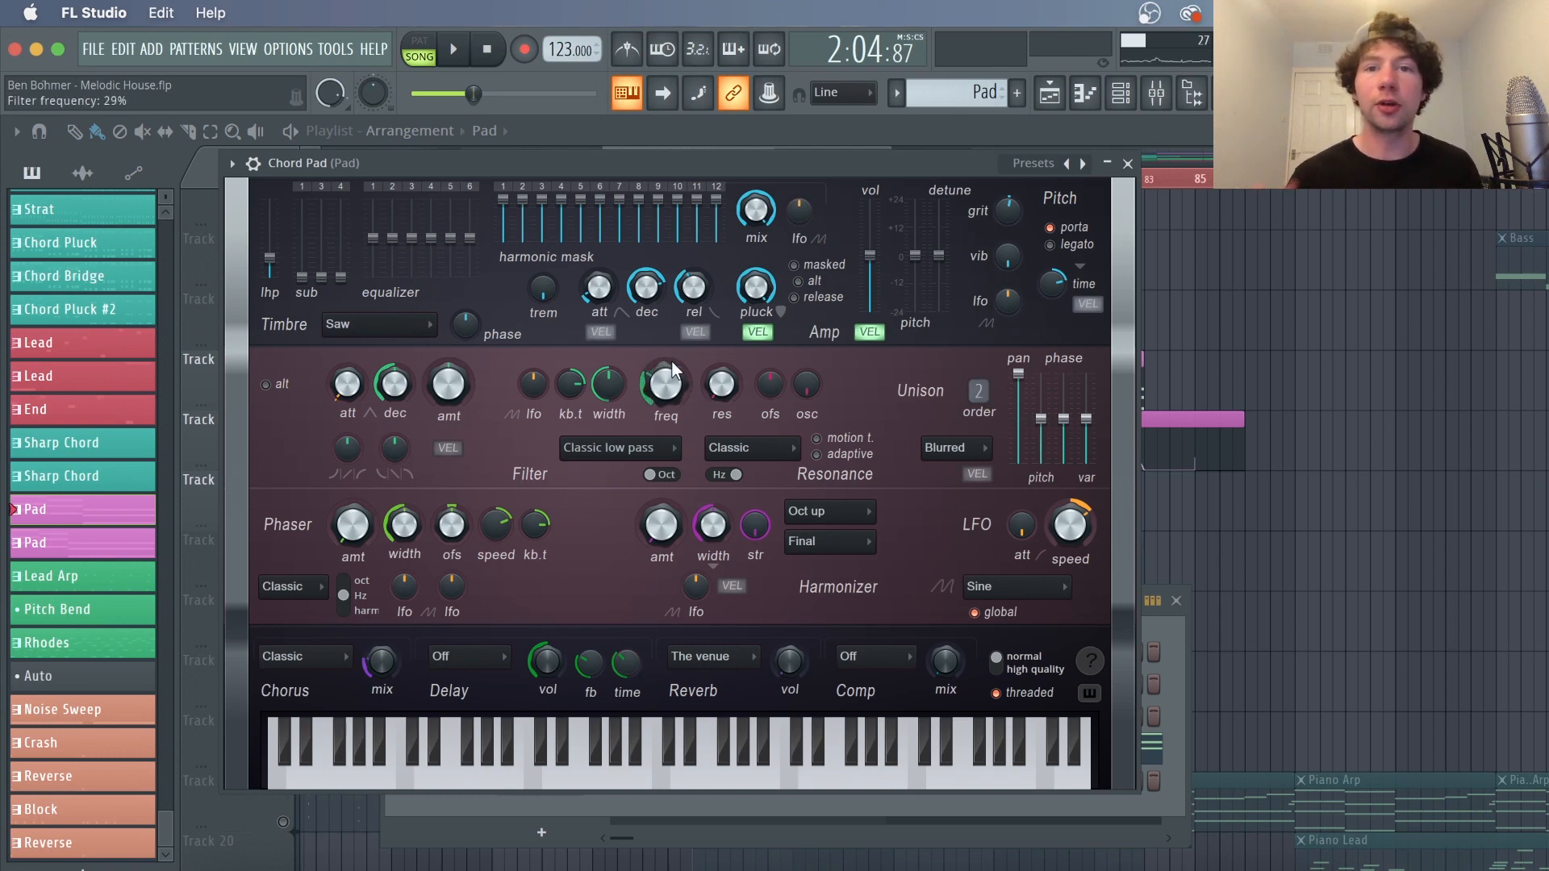
# Nudge the Chord Pad filter frequency to about 29%, close the synth, and inspect the Pad insert's Fruity parametric EQ 2
pyautogui.moveTo(663, 405); pyautogui.dragTo(662, 390)
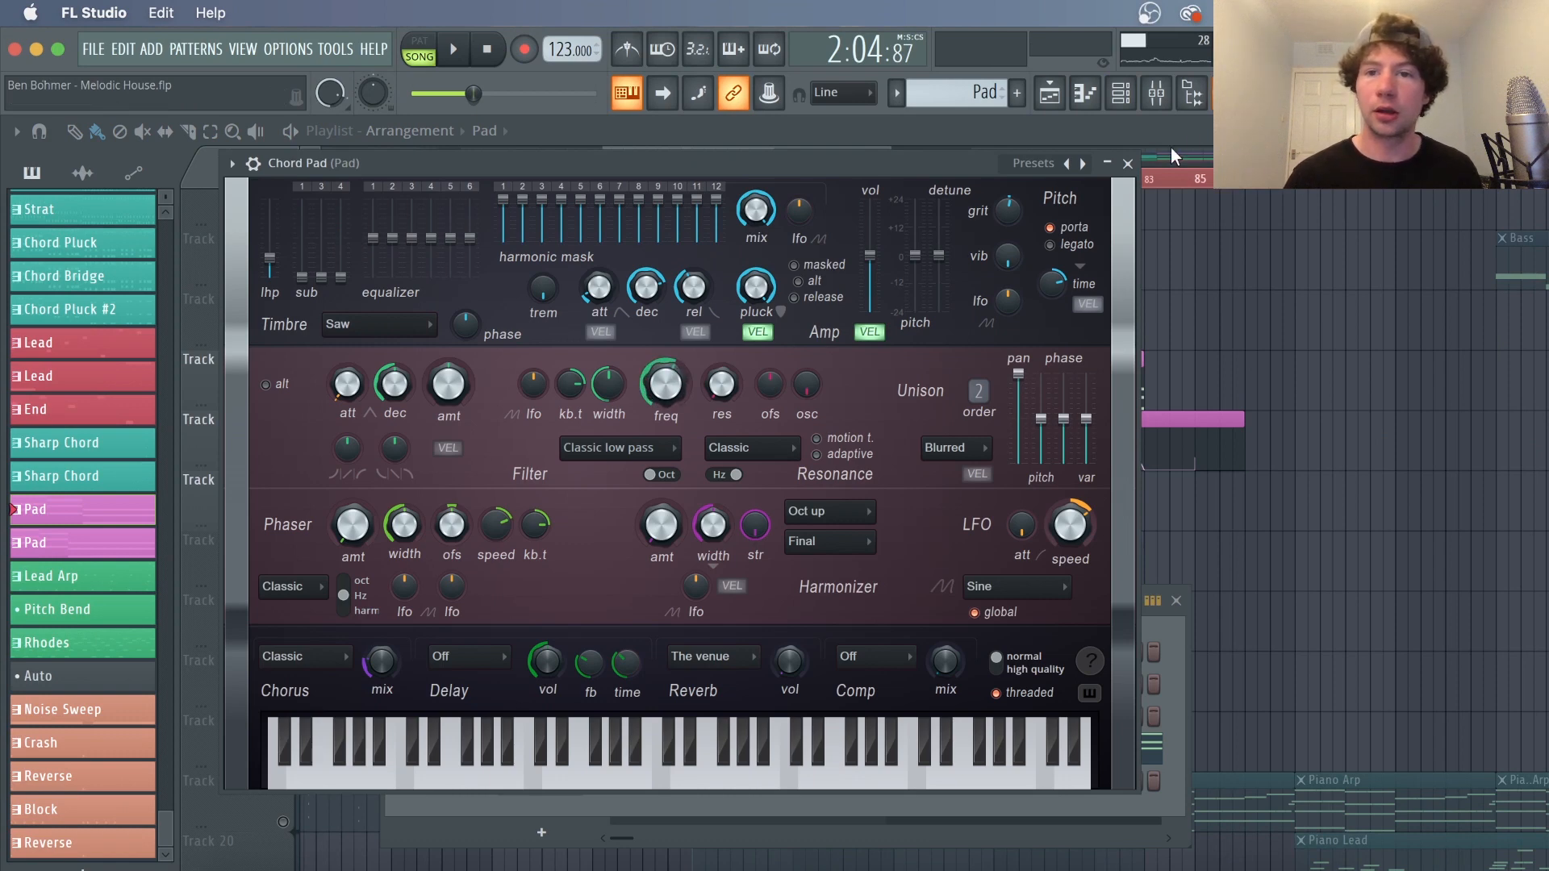
pyautogui.click(1127, 164)
pyautogui.click(1155, 93)
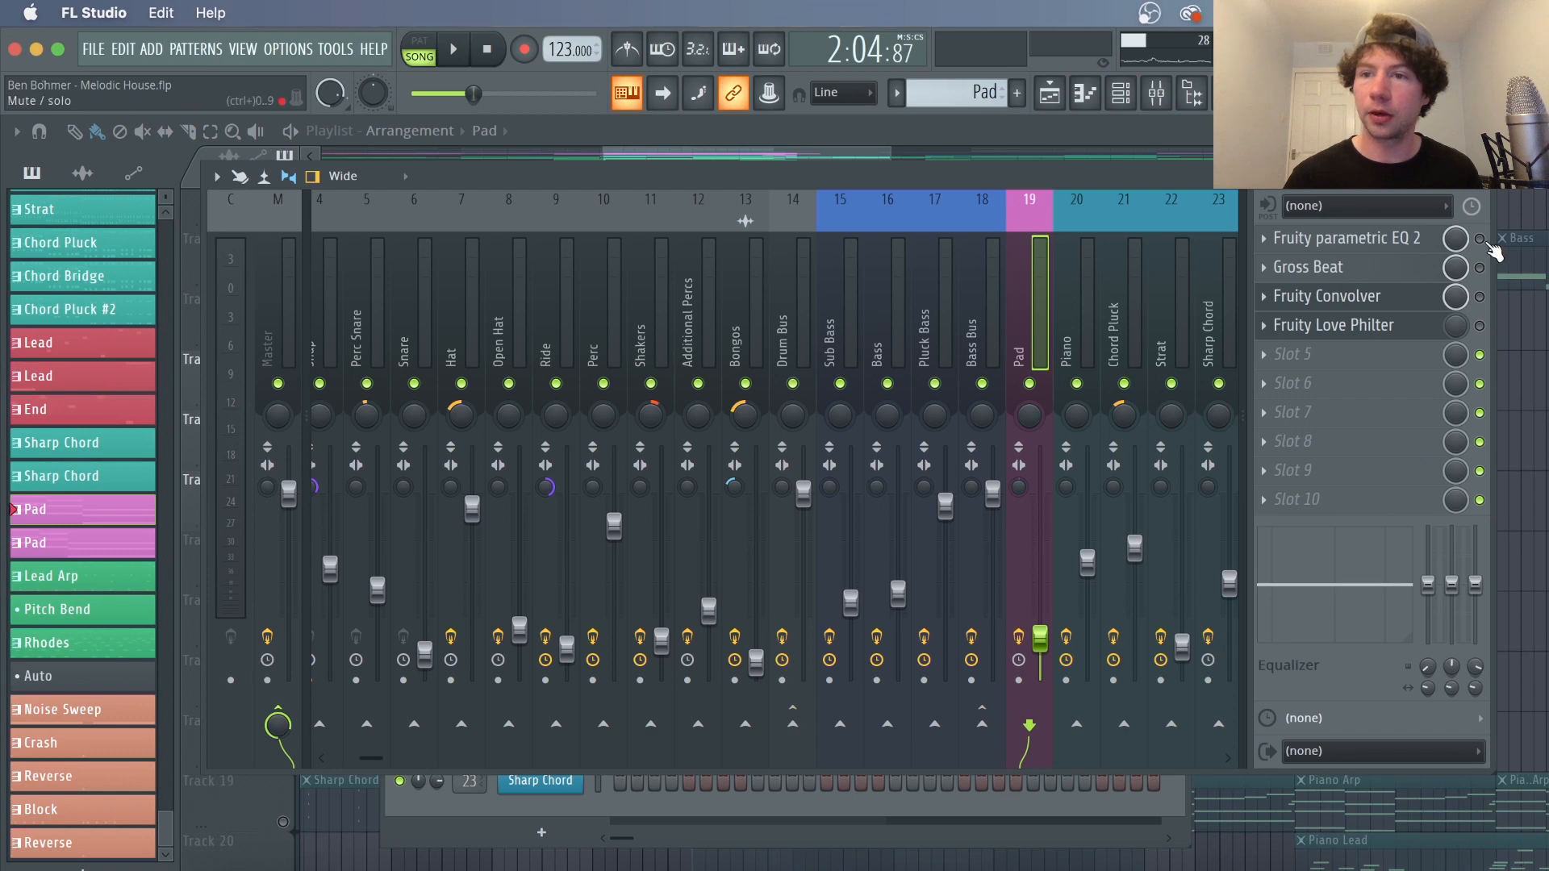
pyautogui.click(1408, 237)
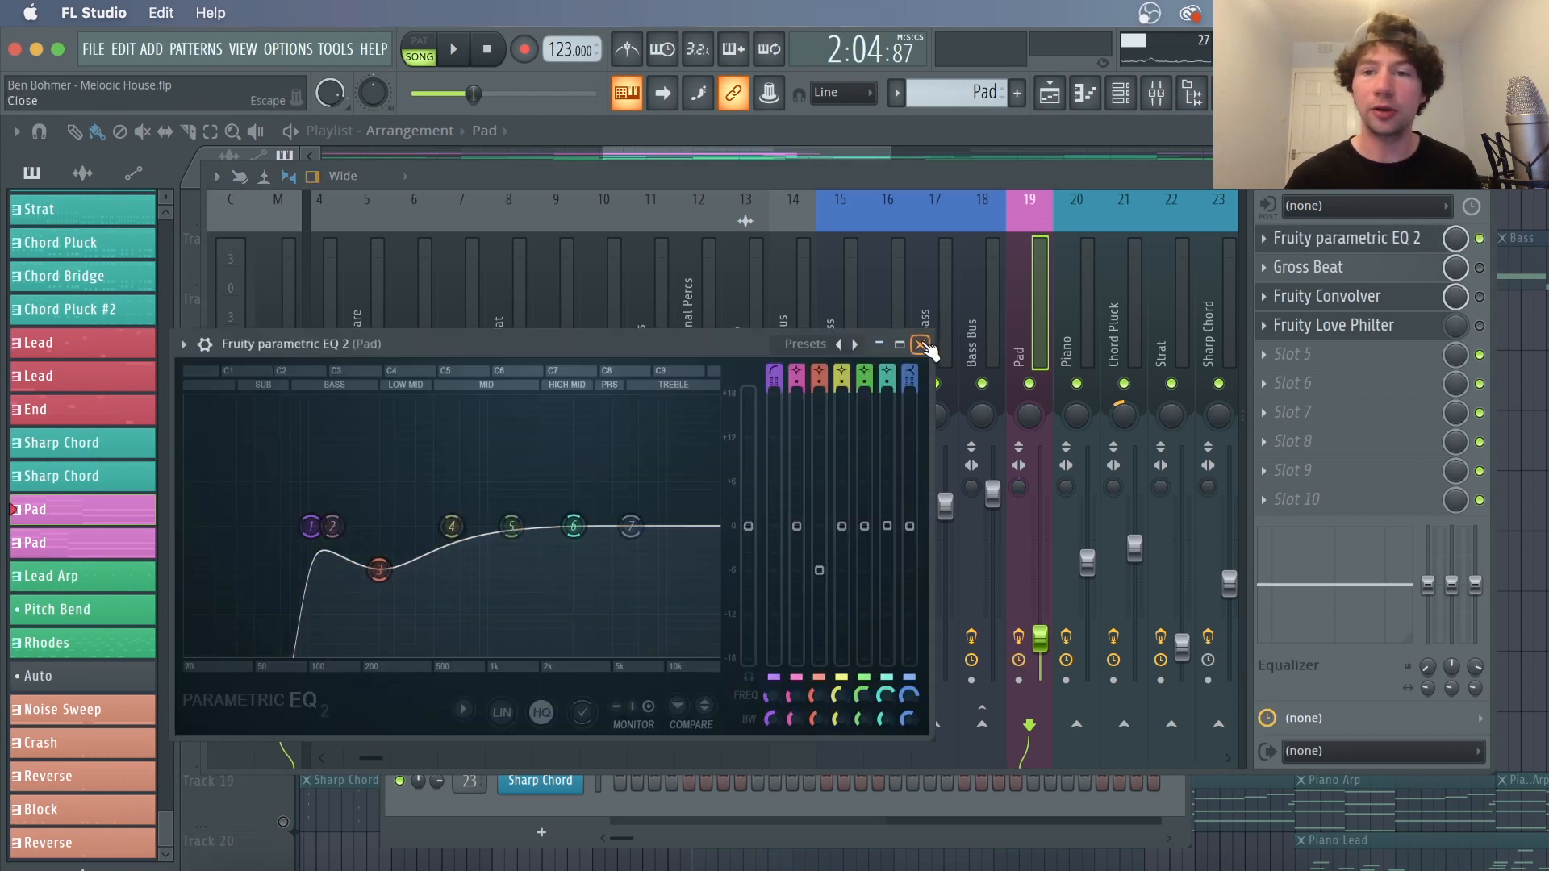
pyautogui.click(920, 345)
# Play the Pad track while inspecting its Gross Beat and Fruity Convolver effects, toggling the Convolver and Love Philter slots
pyautogui.click(1404, 268)
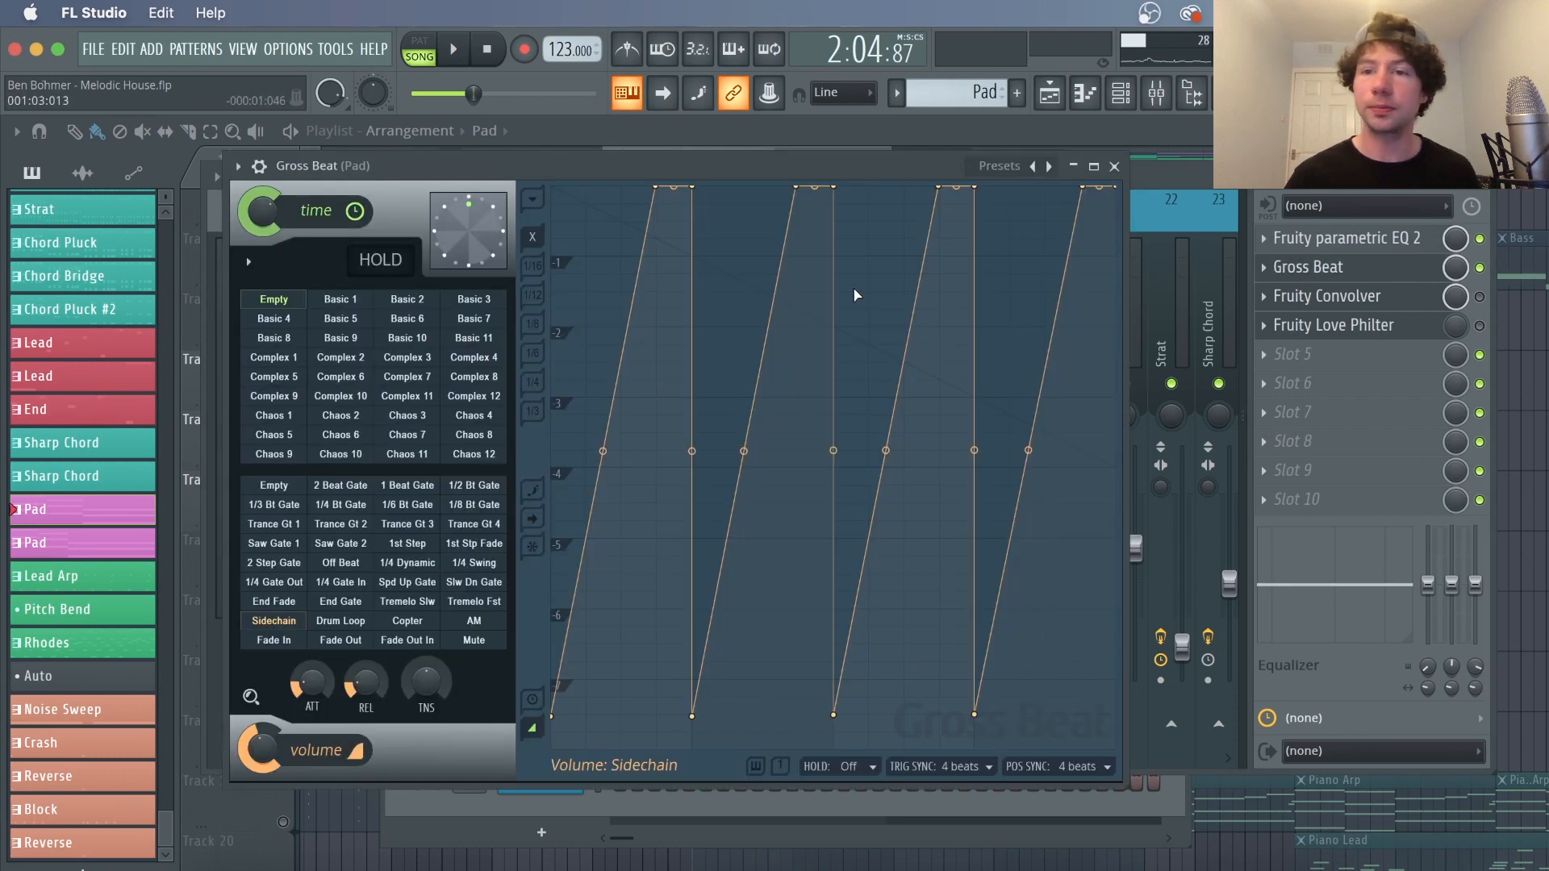
pyautogui.press('space')
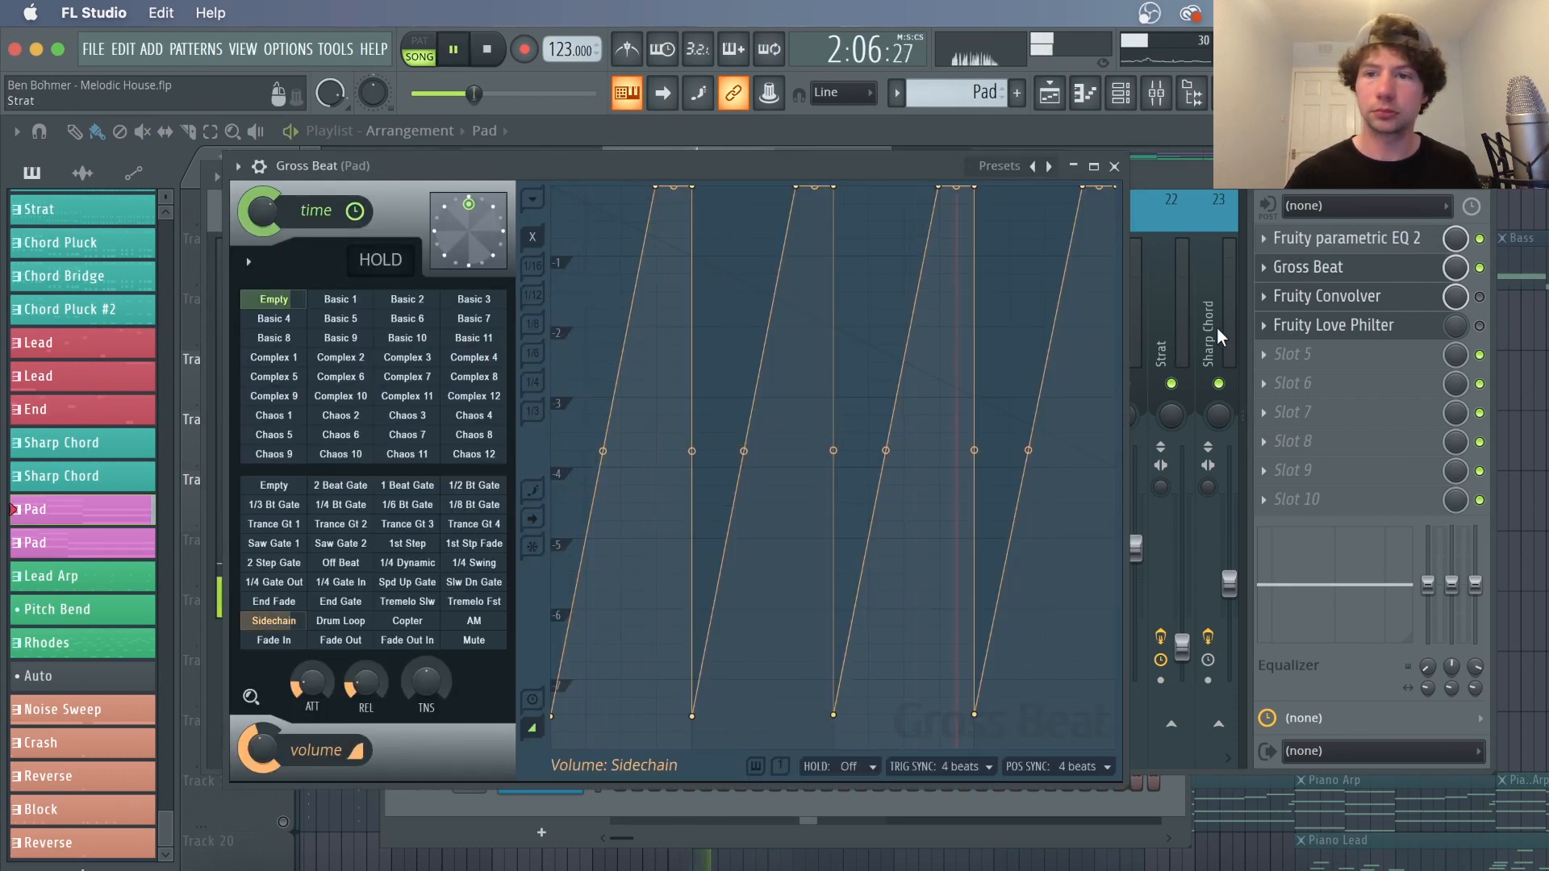
pyautogui.click(1480, 298)
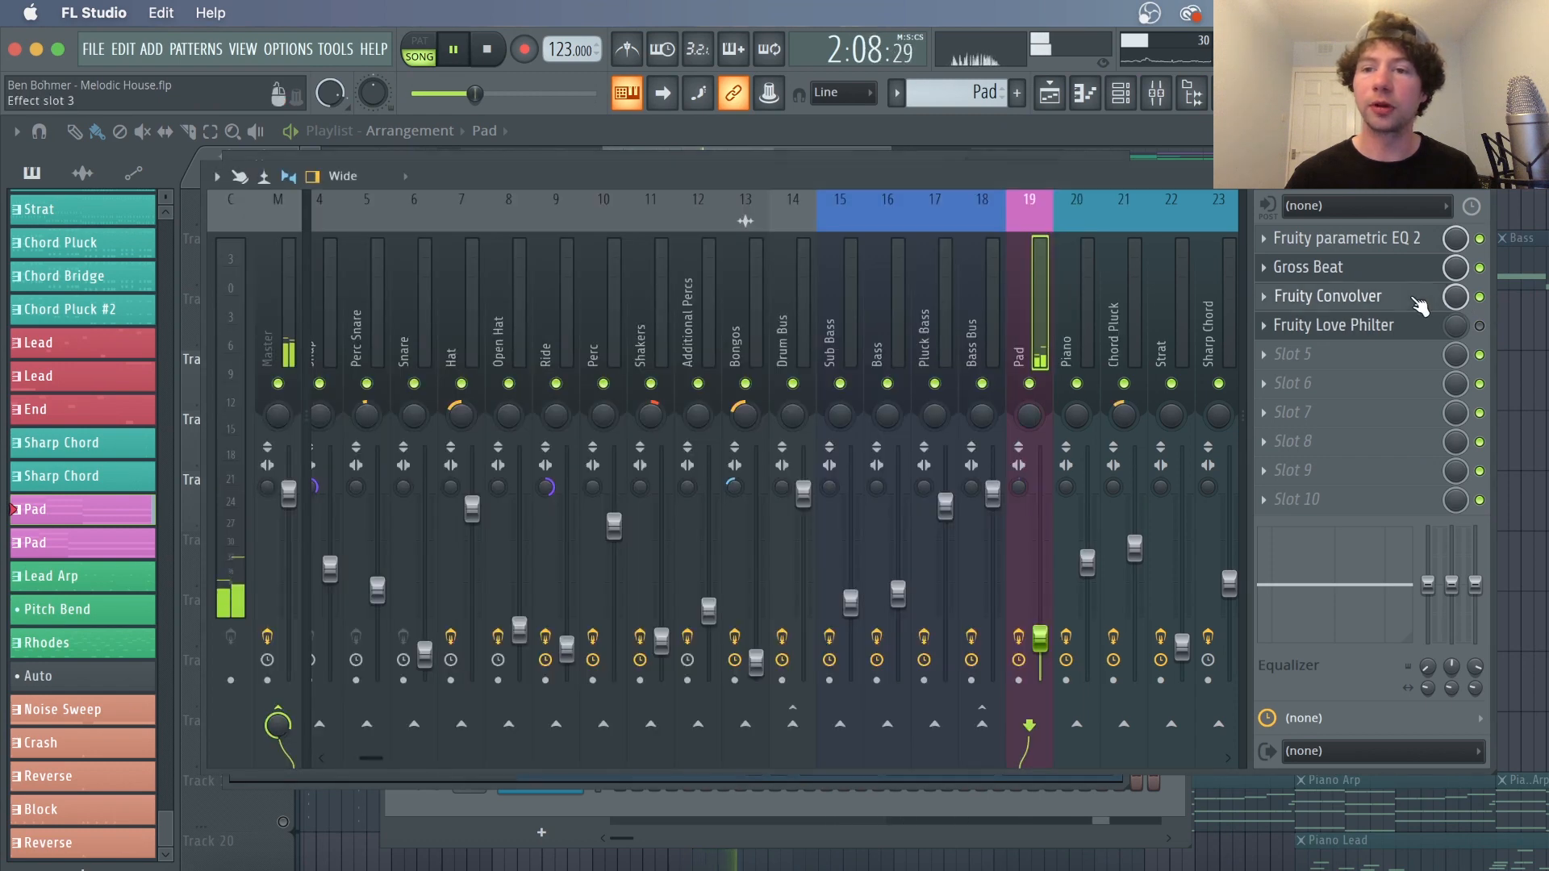
pyautogui.click(1418, 300)
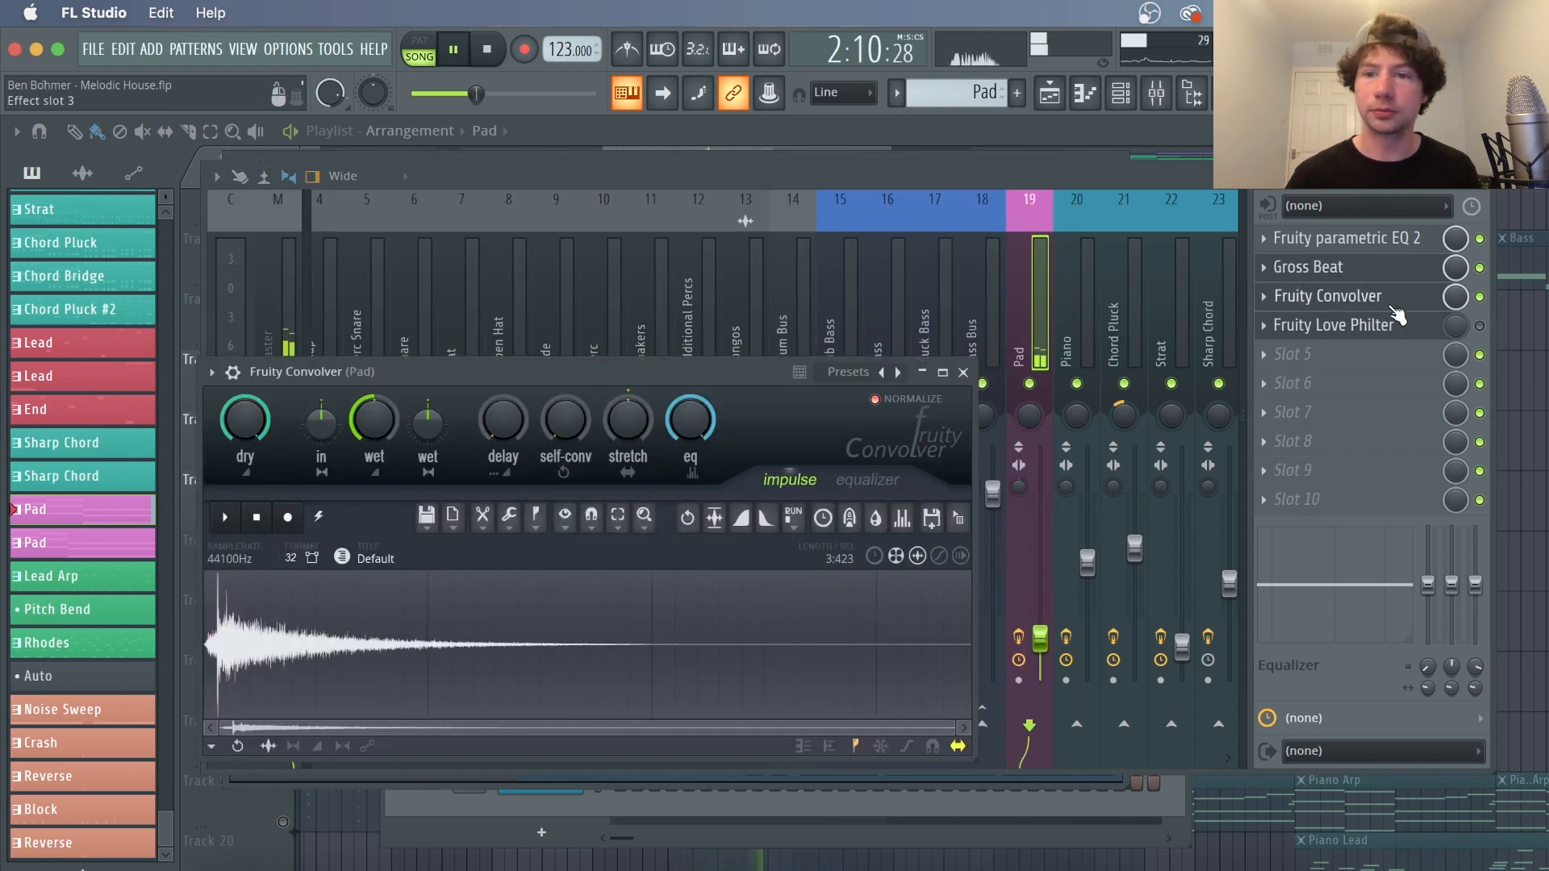
pyautogui.press('space')
pyautogui.click(1481, 326)
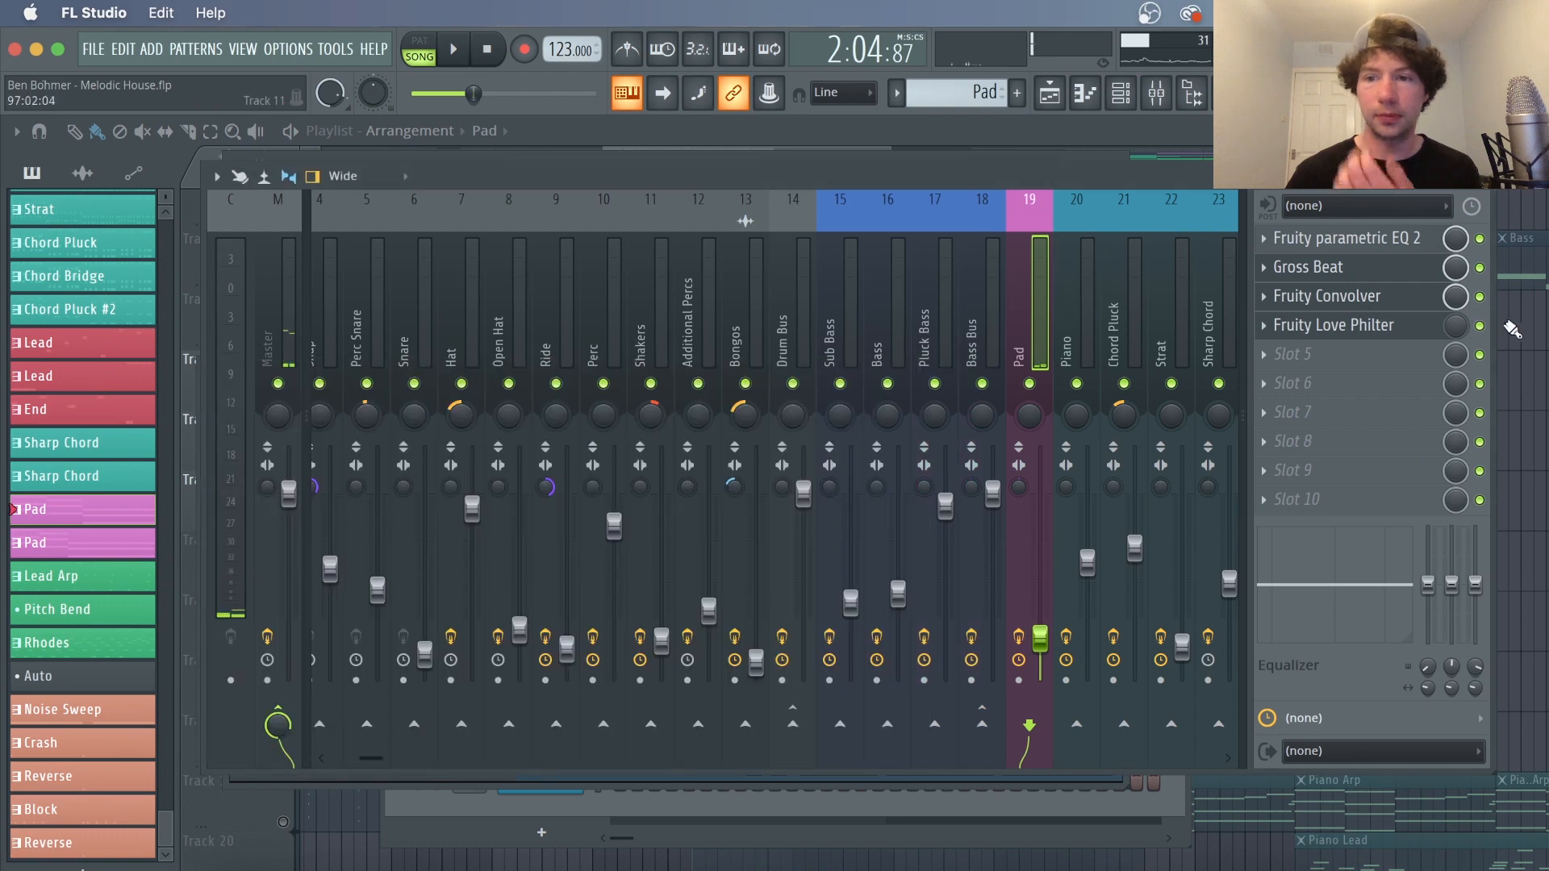
# Enable the Philter Mix and Philter LFO Speed automation tracks and set the playback position to bar 77
pyautogui.press('F9')
pyautogui.moveTo(913, 180); pyautogui.dragTo(898, 181)
pyautogui.click(282, 581)
pyautogui.click(282, 642)
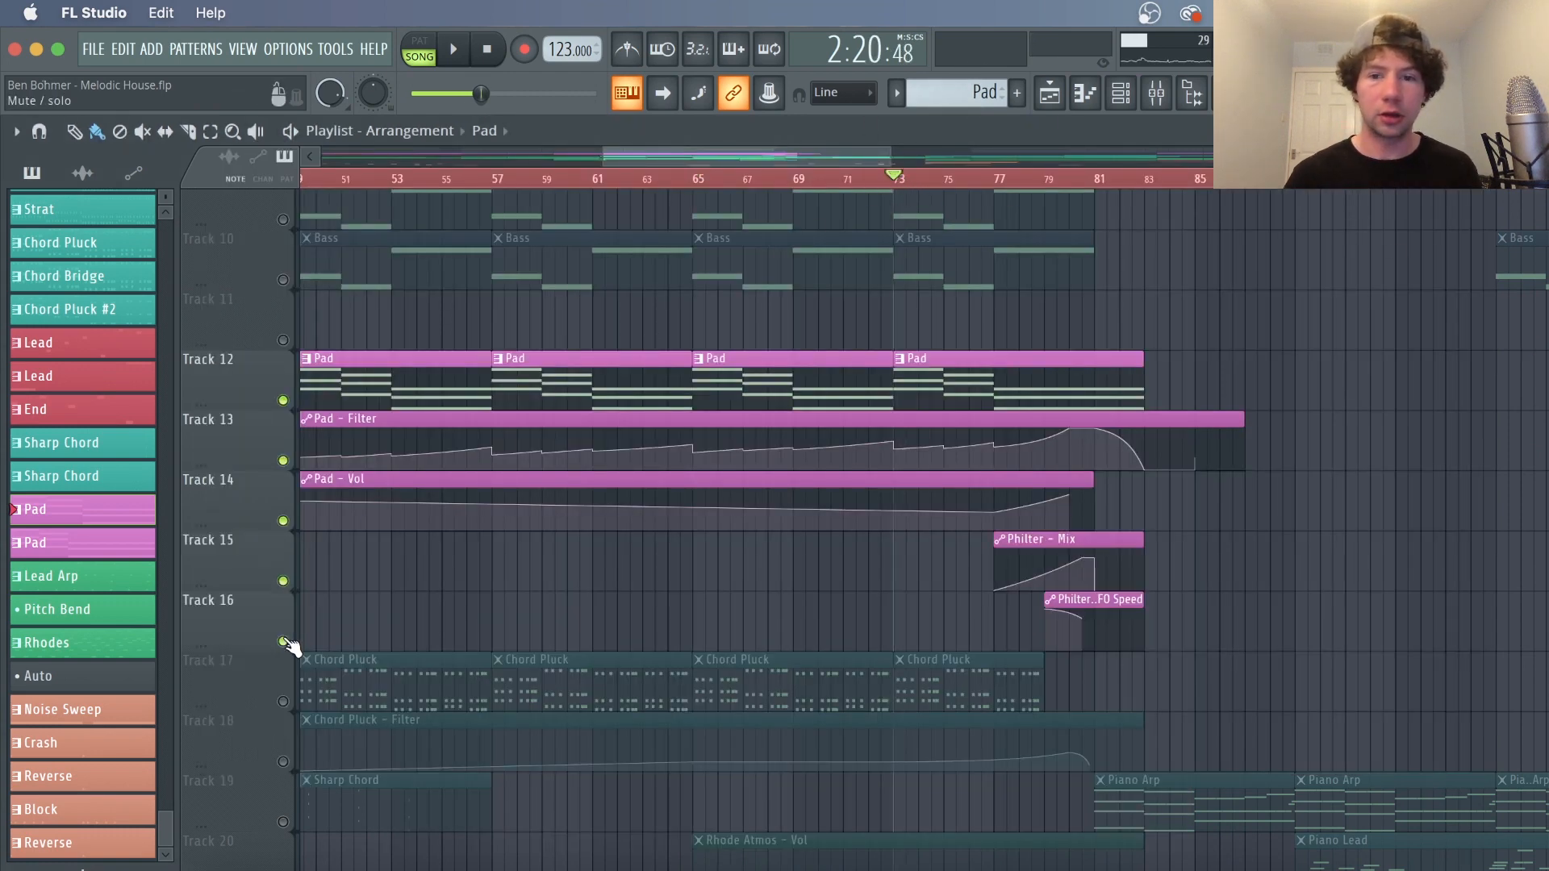
pyautogui.click(1005, 179)
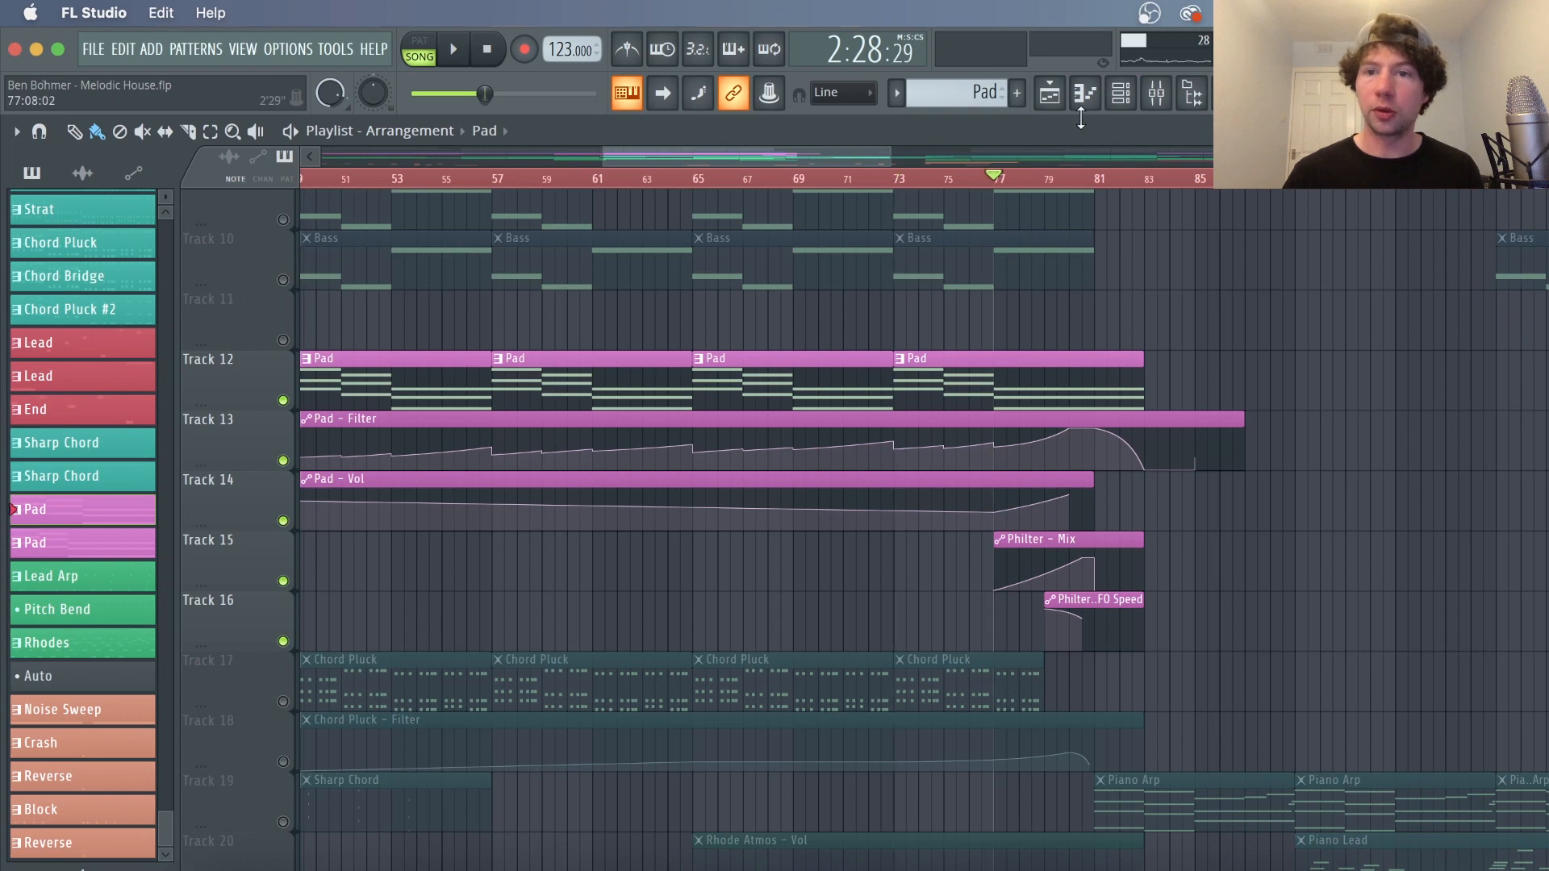
# Open the Pad insert's Fruity Love Philter, reposition its window, and play from bar 77
pyautogui.click(1157, 95)
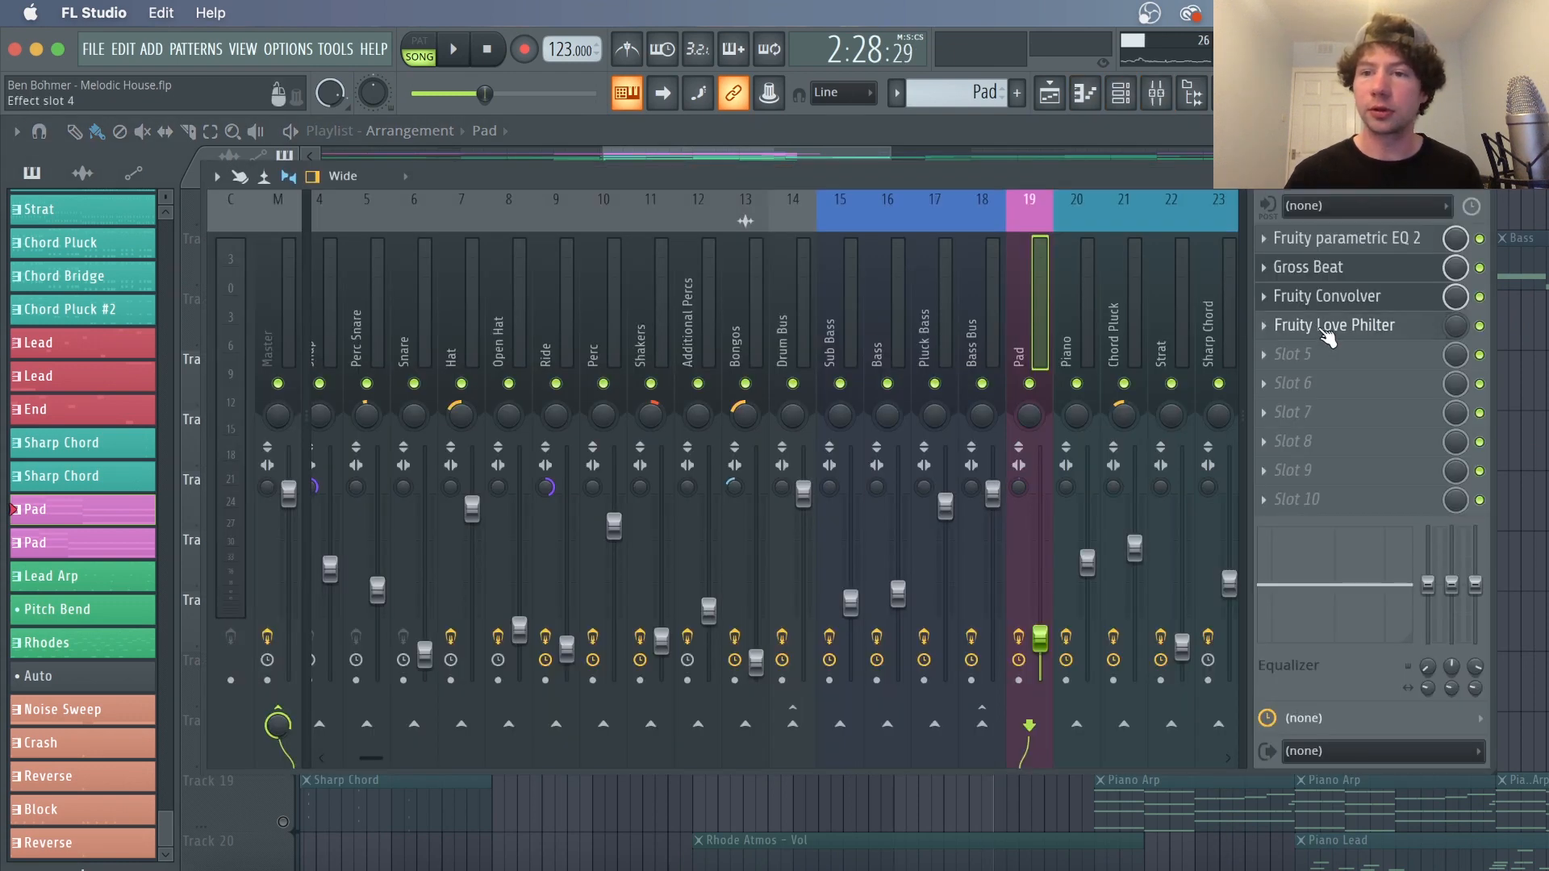
pyautogui.click(1327, 326)
pyautogui.click(1484, 175)
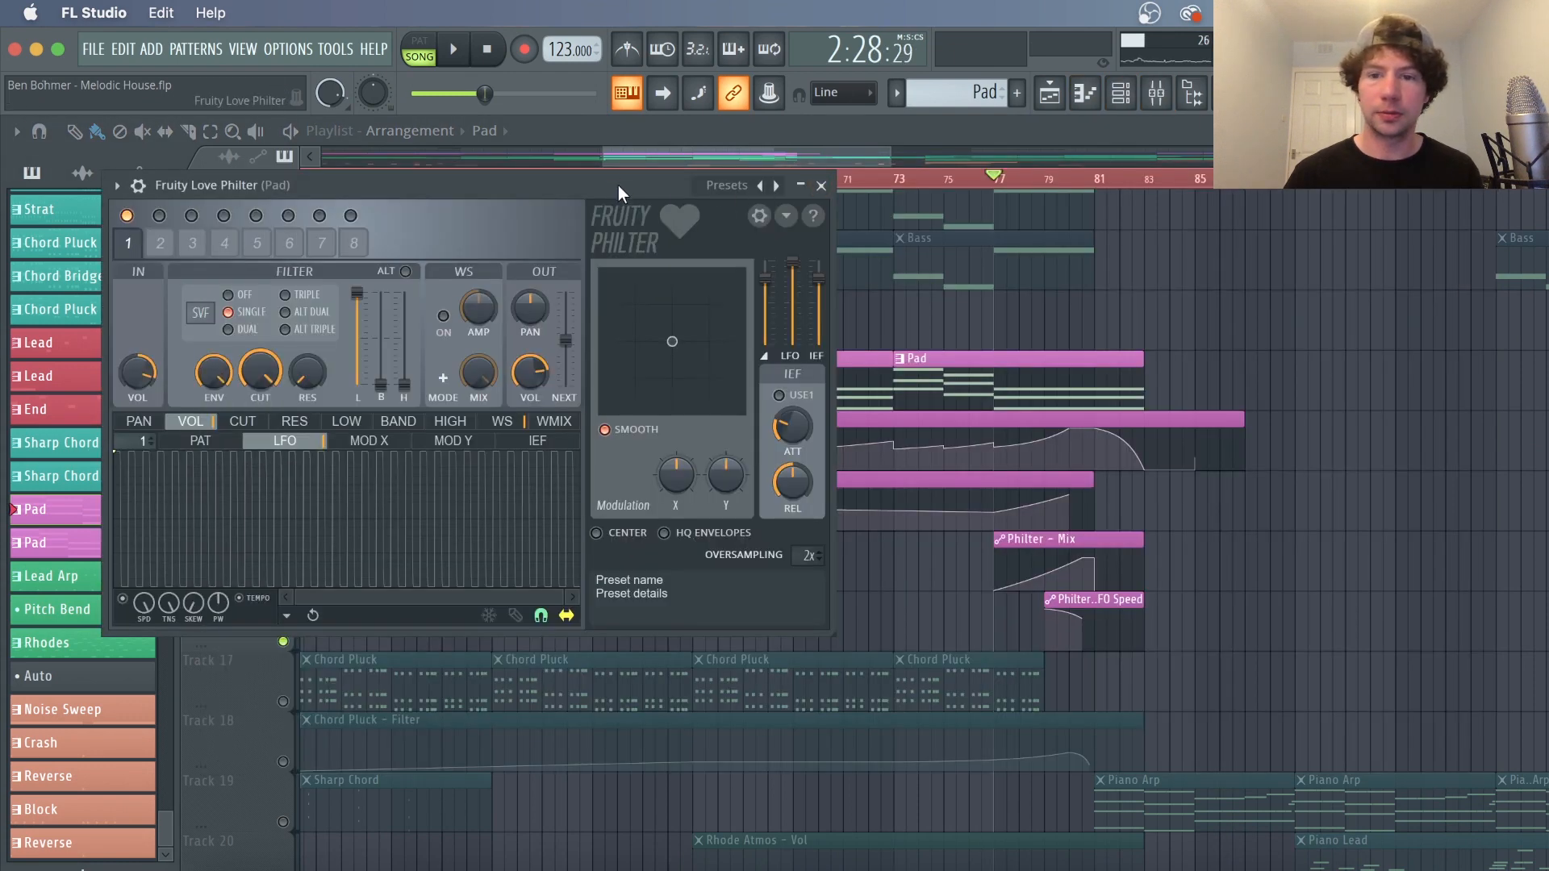
pyautogui.moveTo(618, 186); pyautogui.dragTo(608, 226)
pyautogui.press('space')
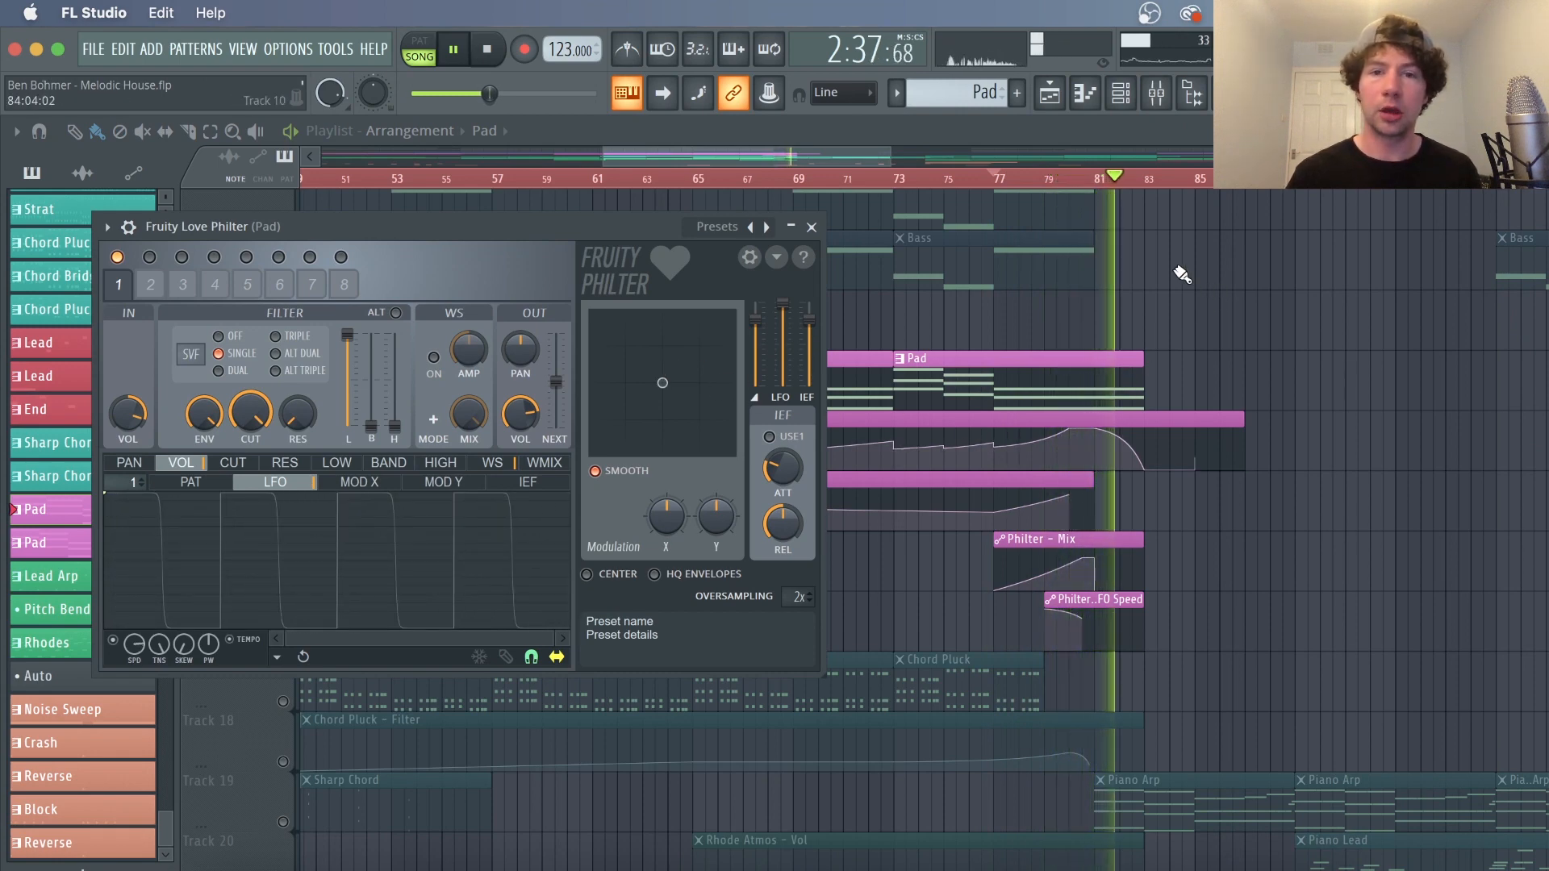
# Stop playback, reopen the Pad's Fruity Love Philter, and adjust its volume LFO speed and skew knobs
pyautogui.click(1156, 93)
pyautogui.press('space')
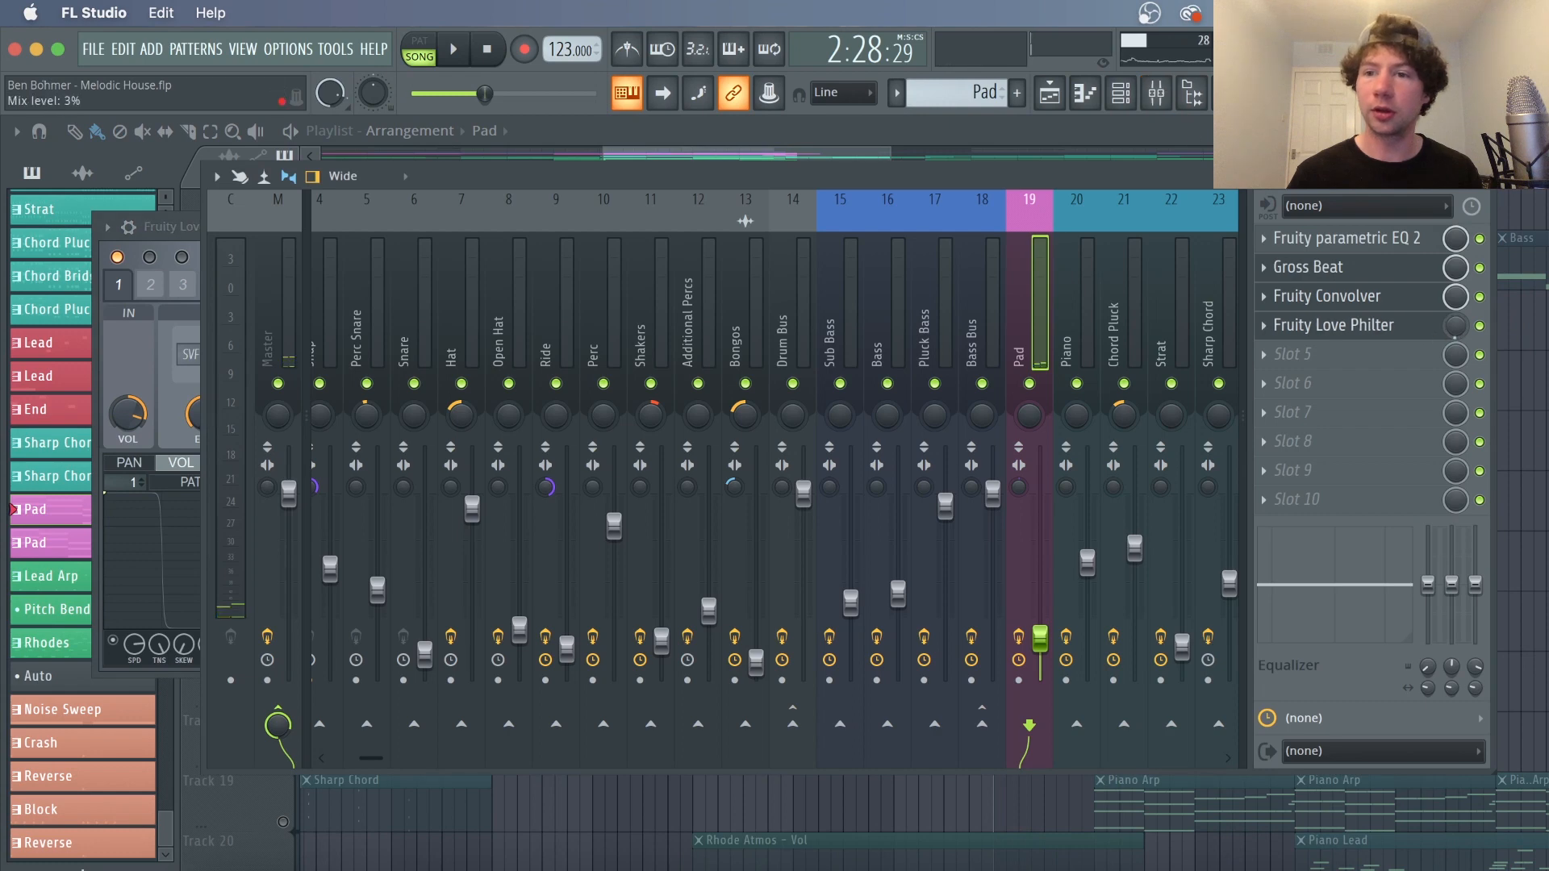
pyautogui.click(1520, 324)
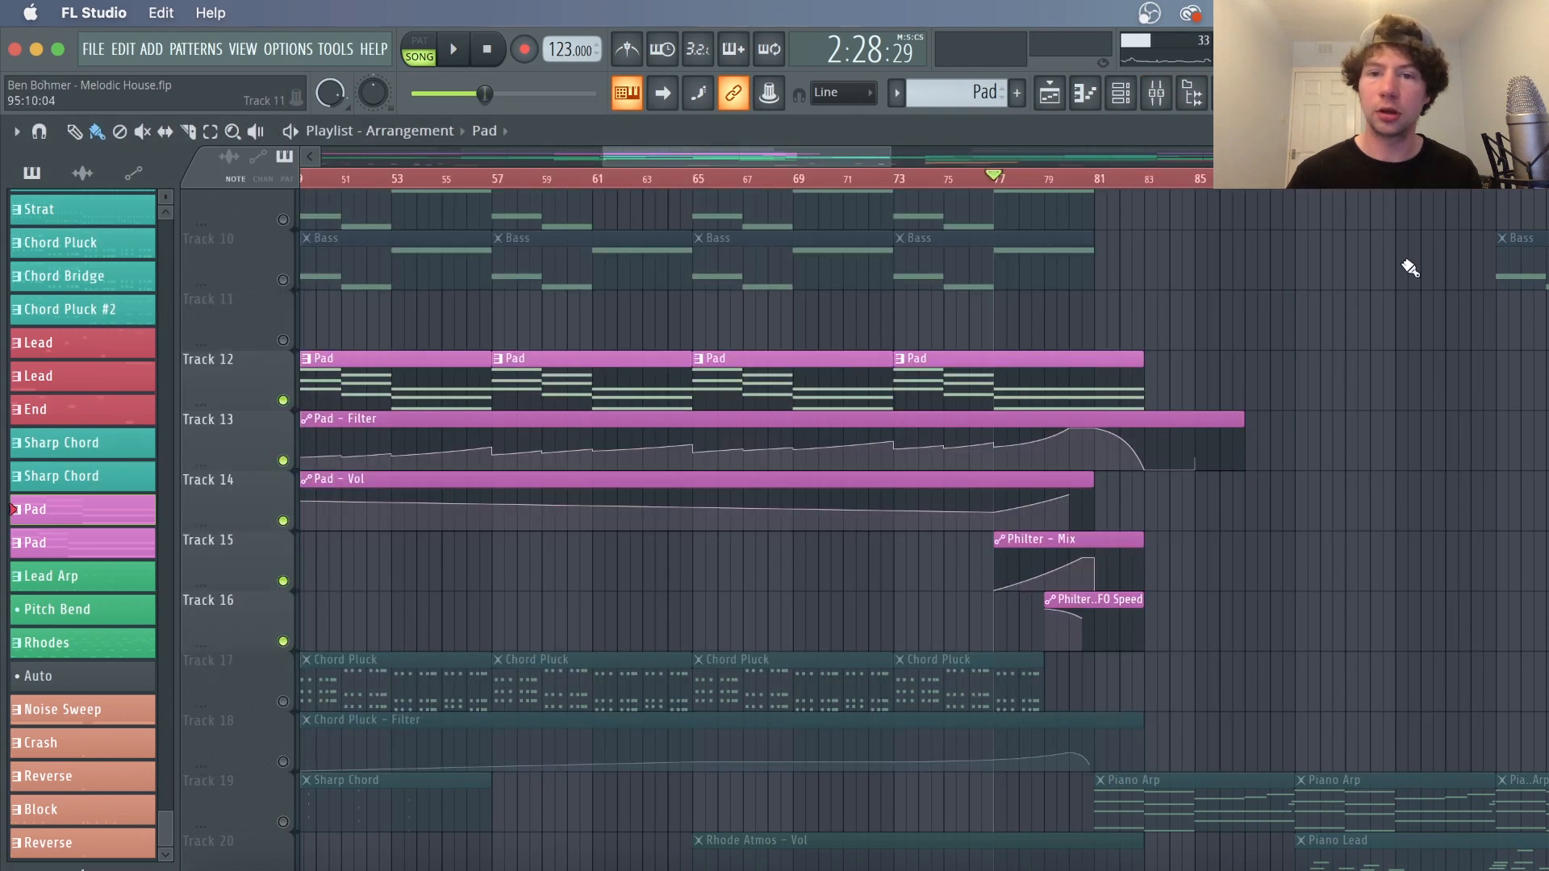
pyautogui.click(1156, 93)
pyautogui.click(1338, 329)
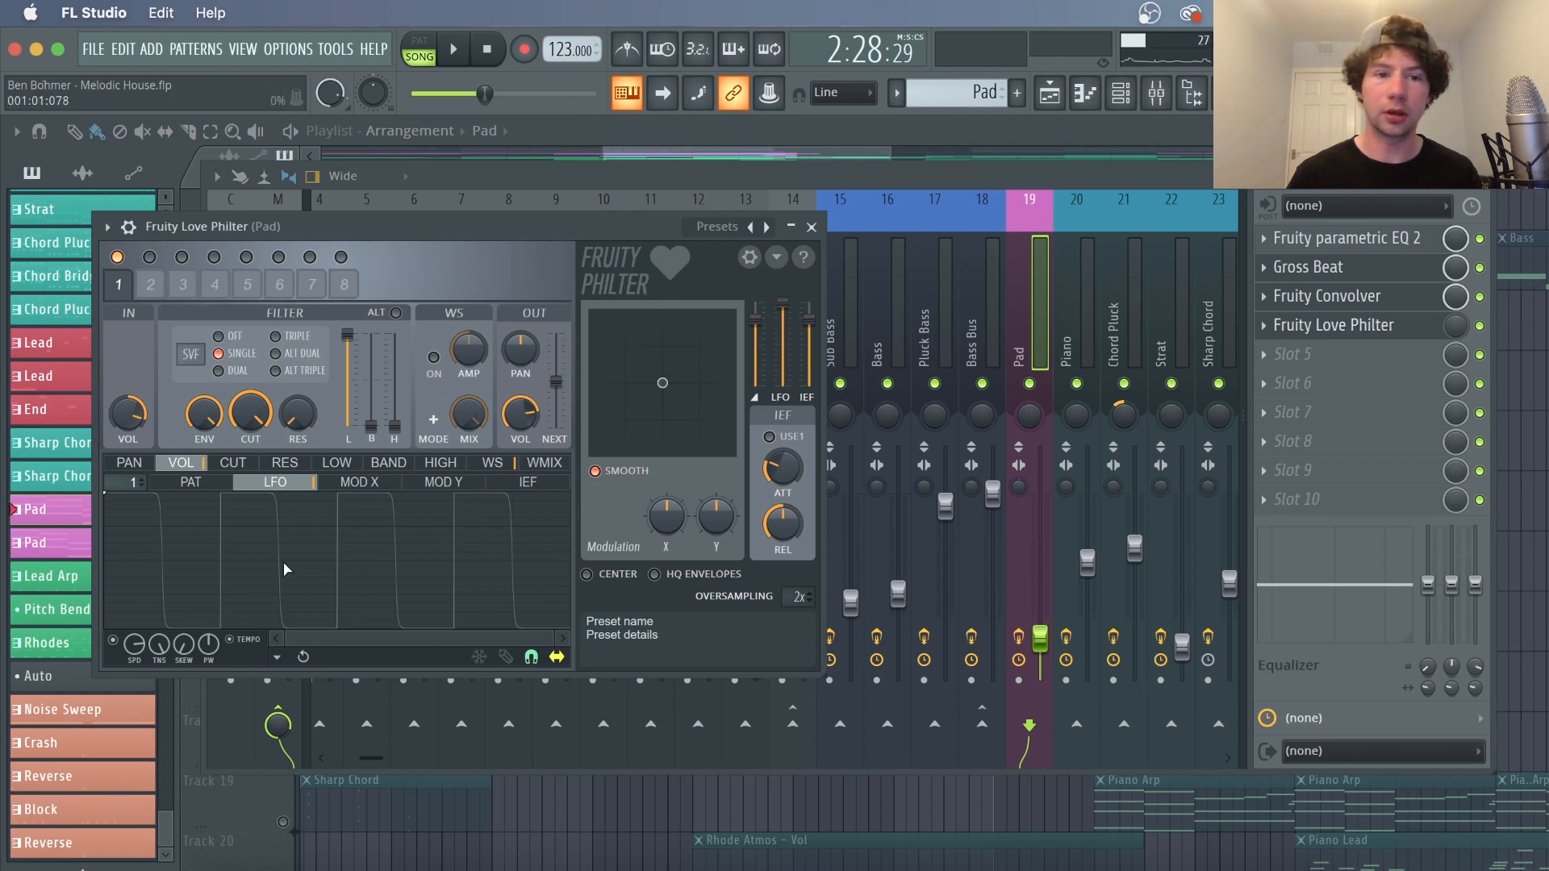
pyautogui.moveTo(134, 654); pyautogui.dragTo(134, 610)
pyautogui.moveTo(134, 644); pyautogui.dragTo(135, 638)
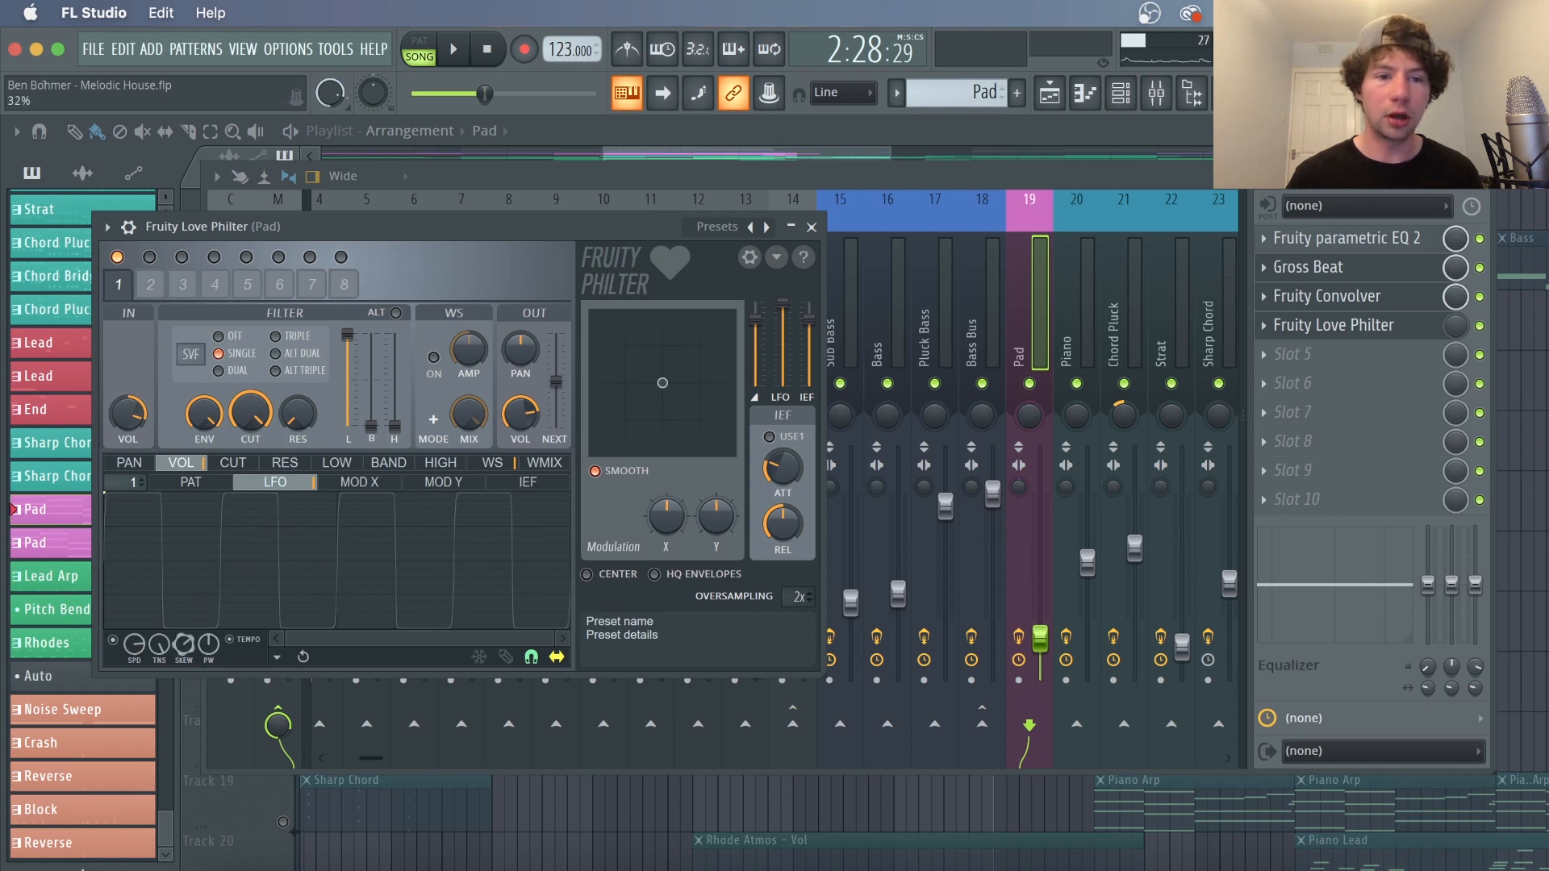
pyautogui.moveTo(184, 643); pyautogui.dragTo(161, 655)
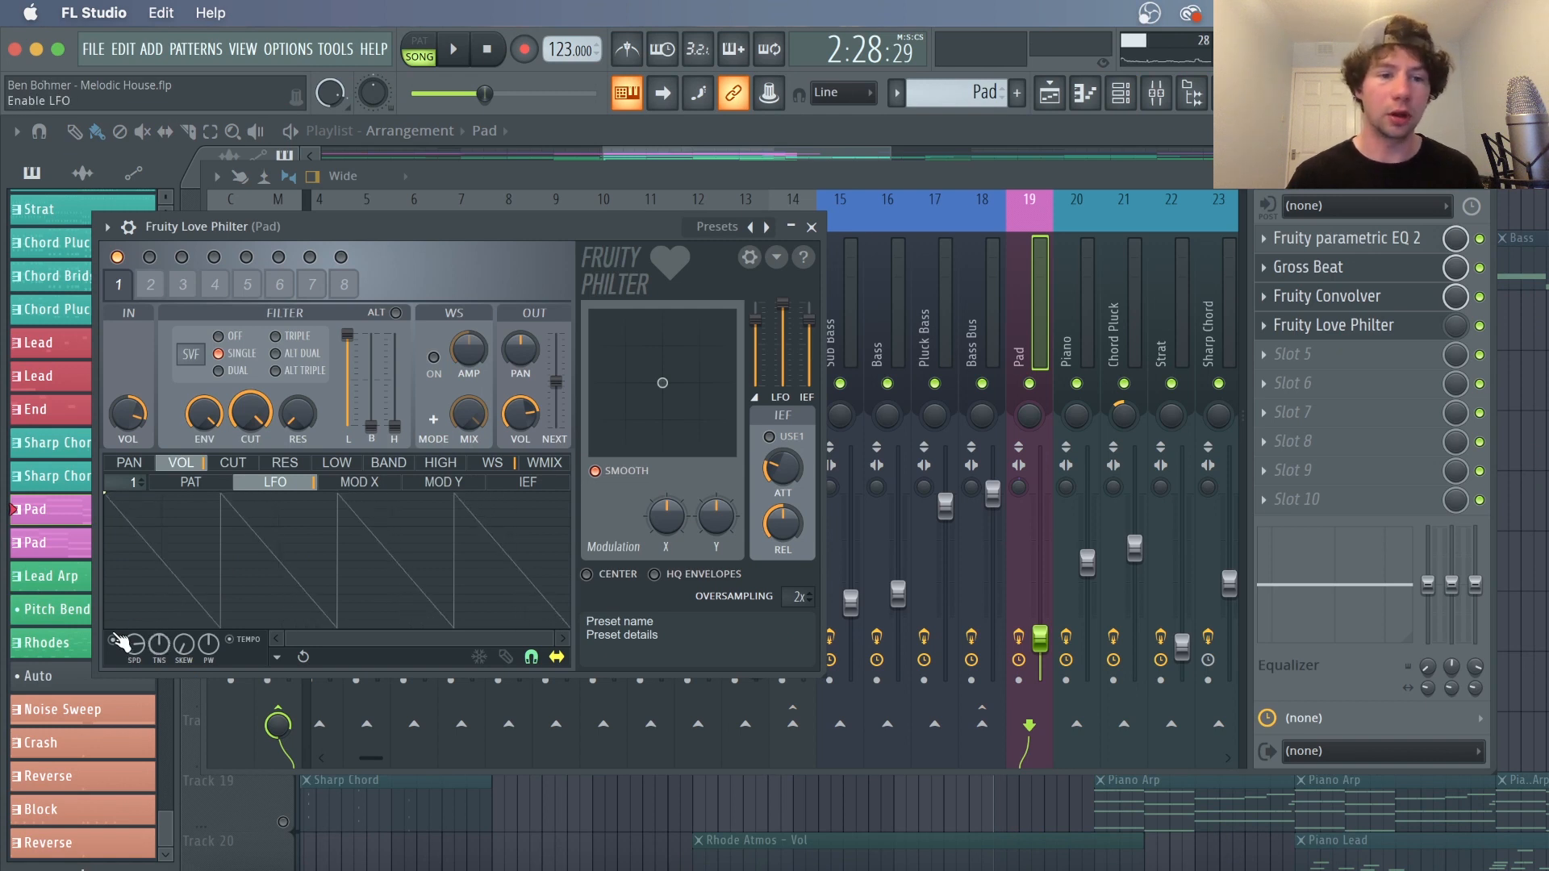
pyautogui.moveTo(135, 648)
pyautogui.mouseDown()
pyautogui.moveTo(135, 632)
pyautogui.moveTo(135, 673)
pyautogui.mouseUp()
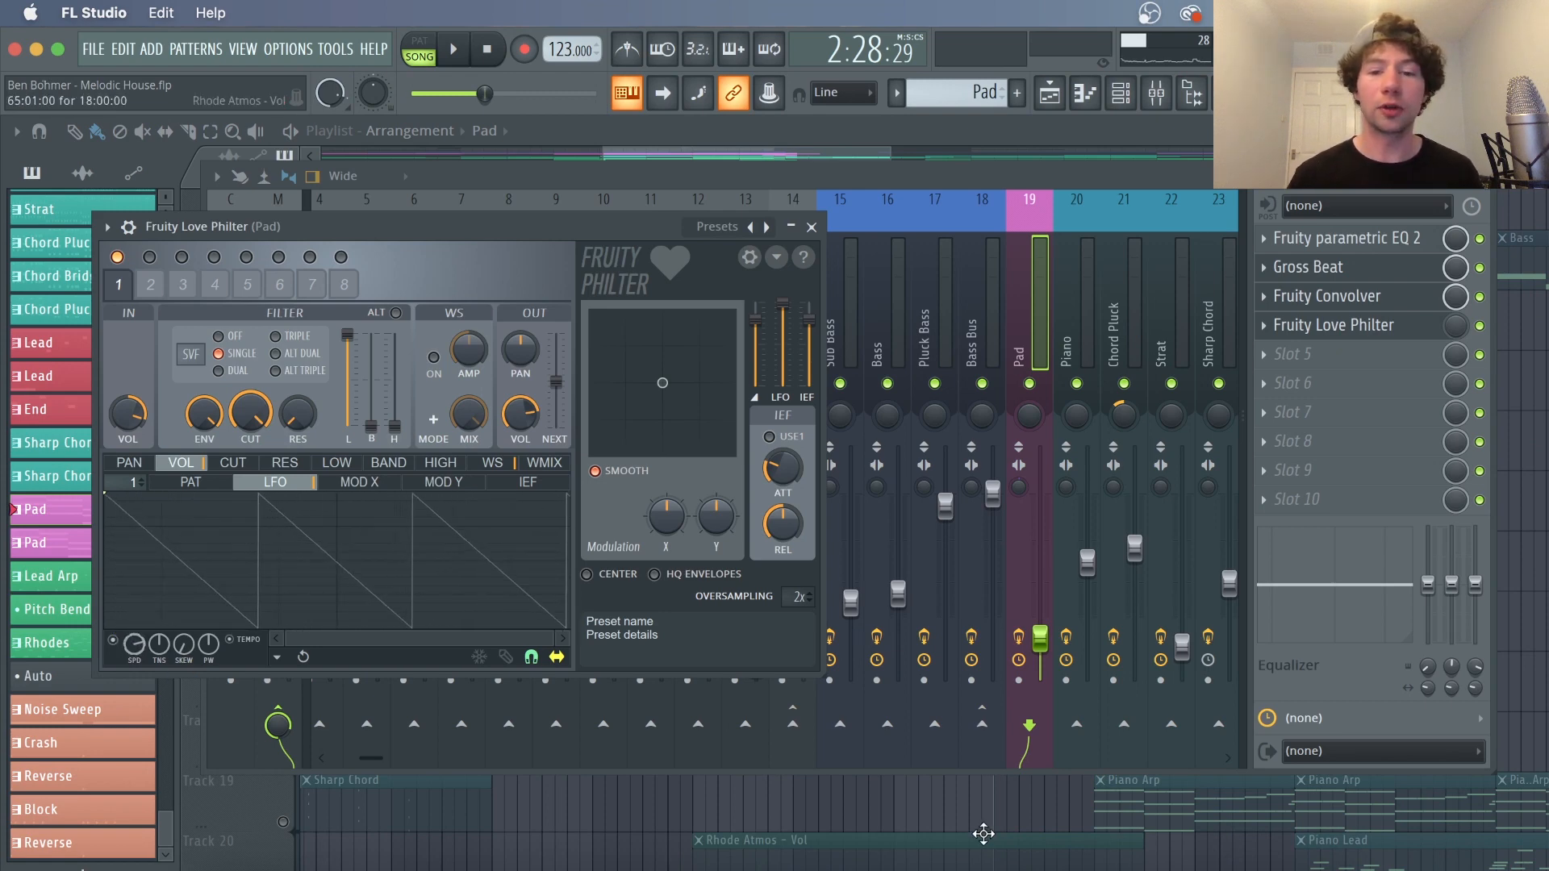
# Play the arrangement briefly to hear the Pad and stop it
pyautogui.click(982, 833)
pyautogui.press('space')
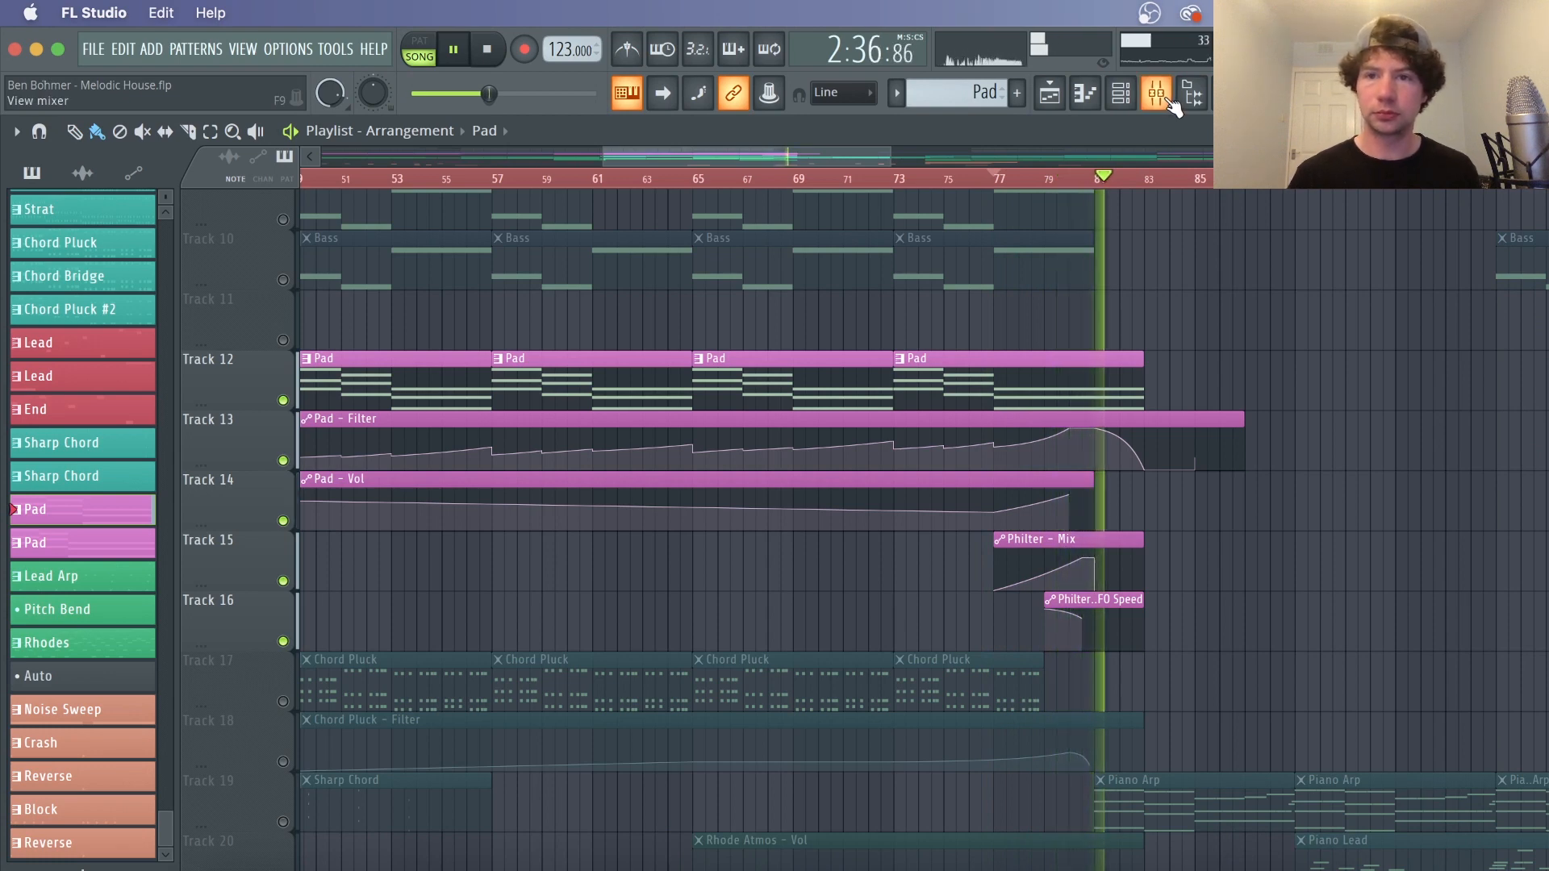
pyautogui.press('space')
# Play the Chord Pluck section and open the Chord Pluck Harmless synth from the channel rack
pyautogui.scroll(-5, 1111, 181)
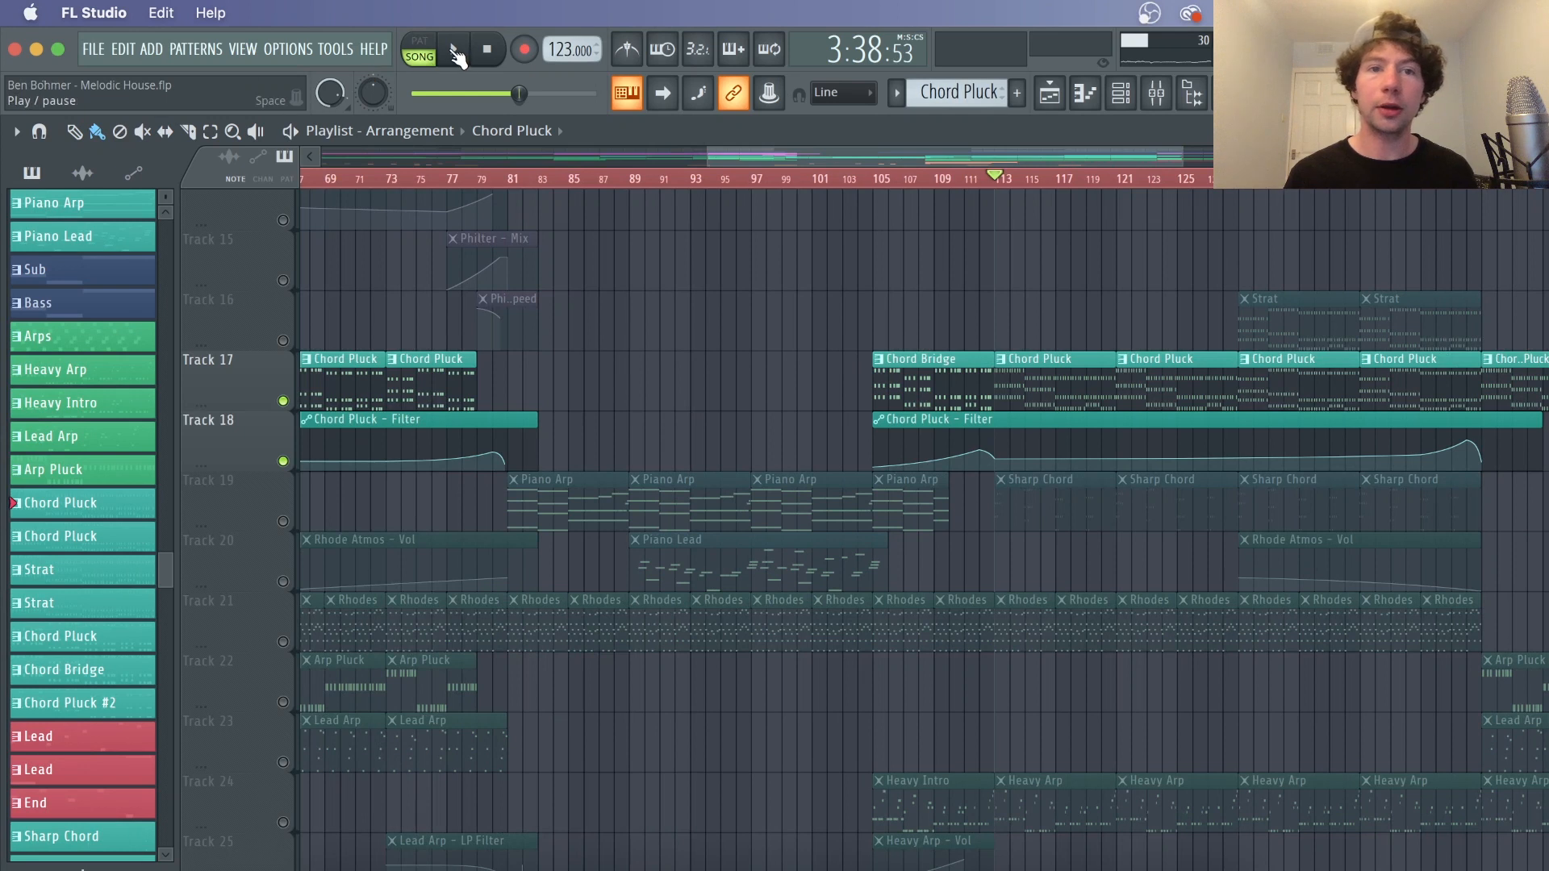
pyautogui.click(456, 56)
pyautogui.click(1121, 94)
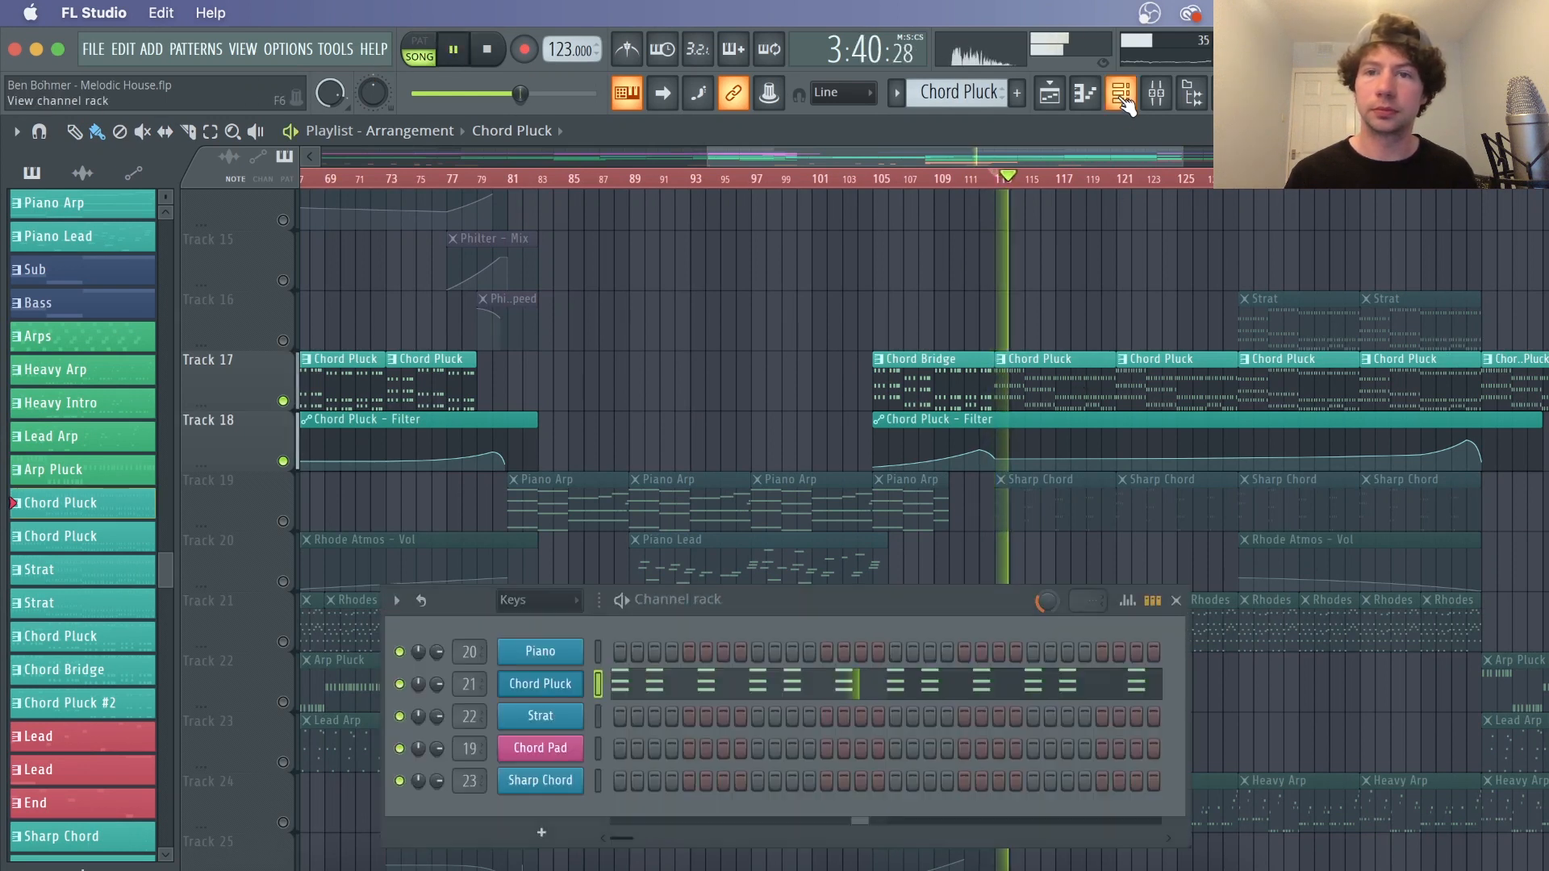
pyautogui.click(565, 685)
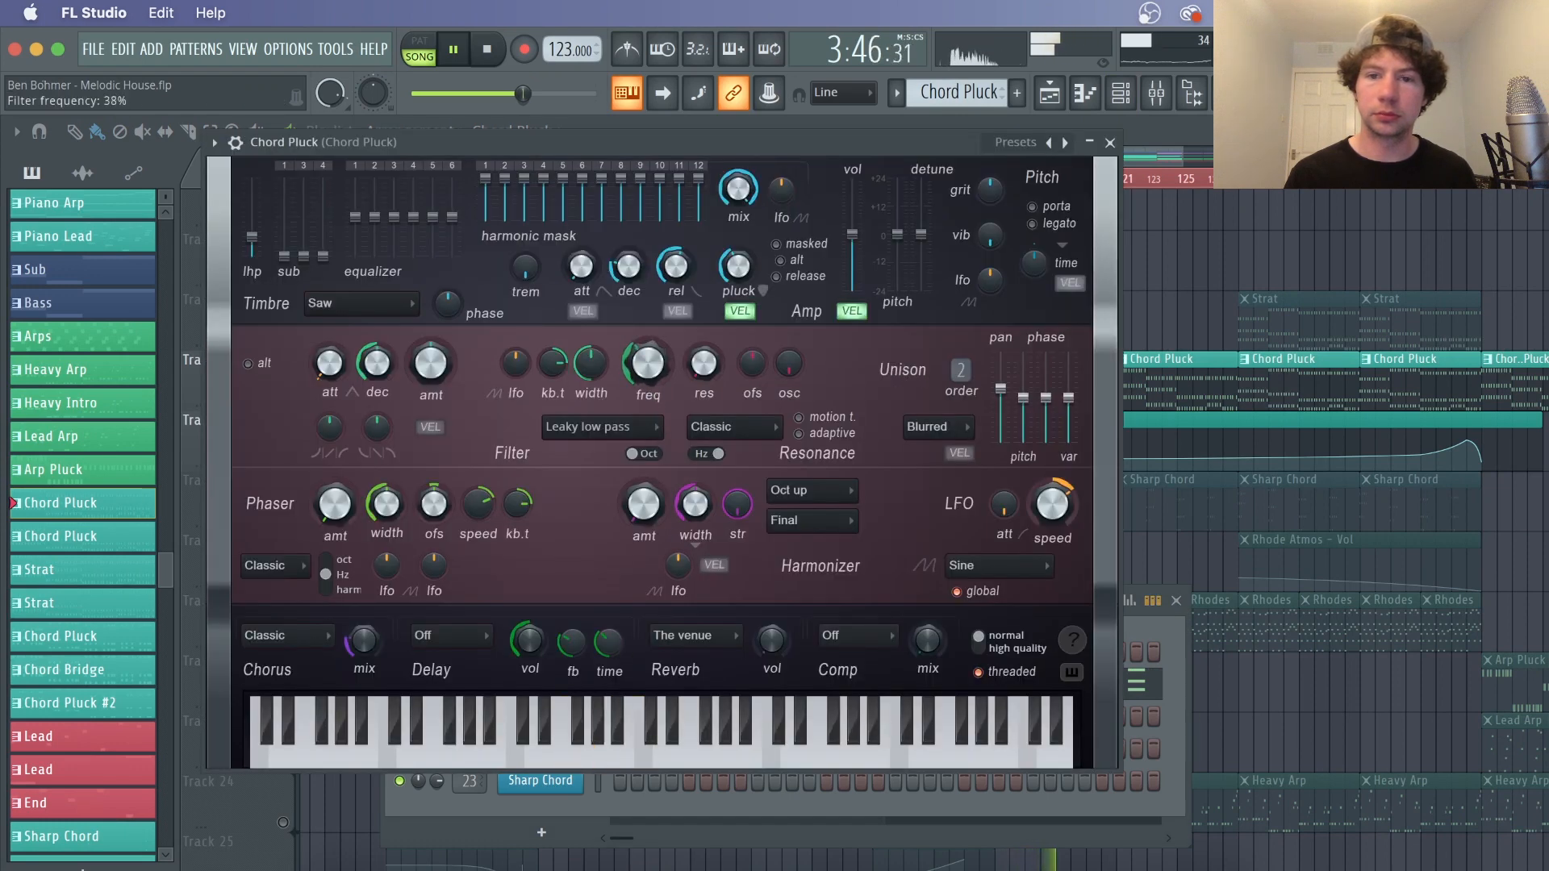
# Raise the Chord Pluck filter frequency to about 38%, stop playback, and close the synth
pyautogui.moveTo(648, 363); pyautogui.dragTo(648, 320)
pyautogui.press('space')
pyautogui.moveTo(652, 388); pyautogui.dragTo(651, 391)
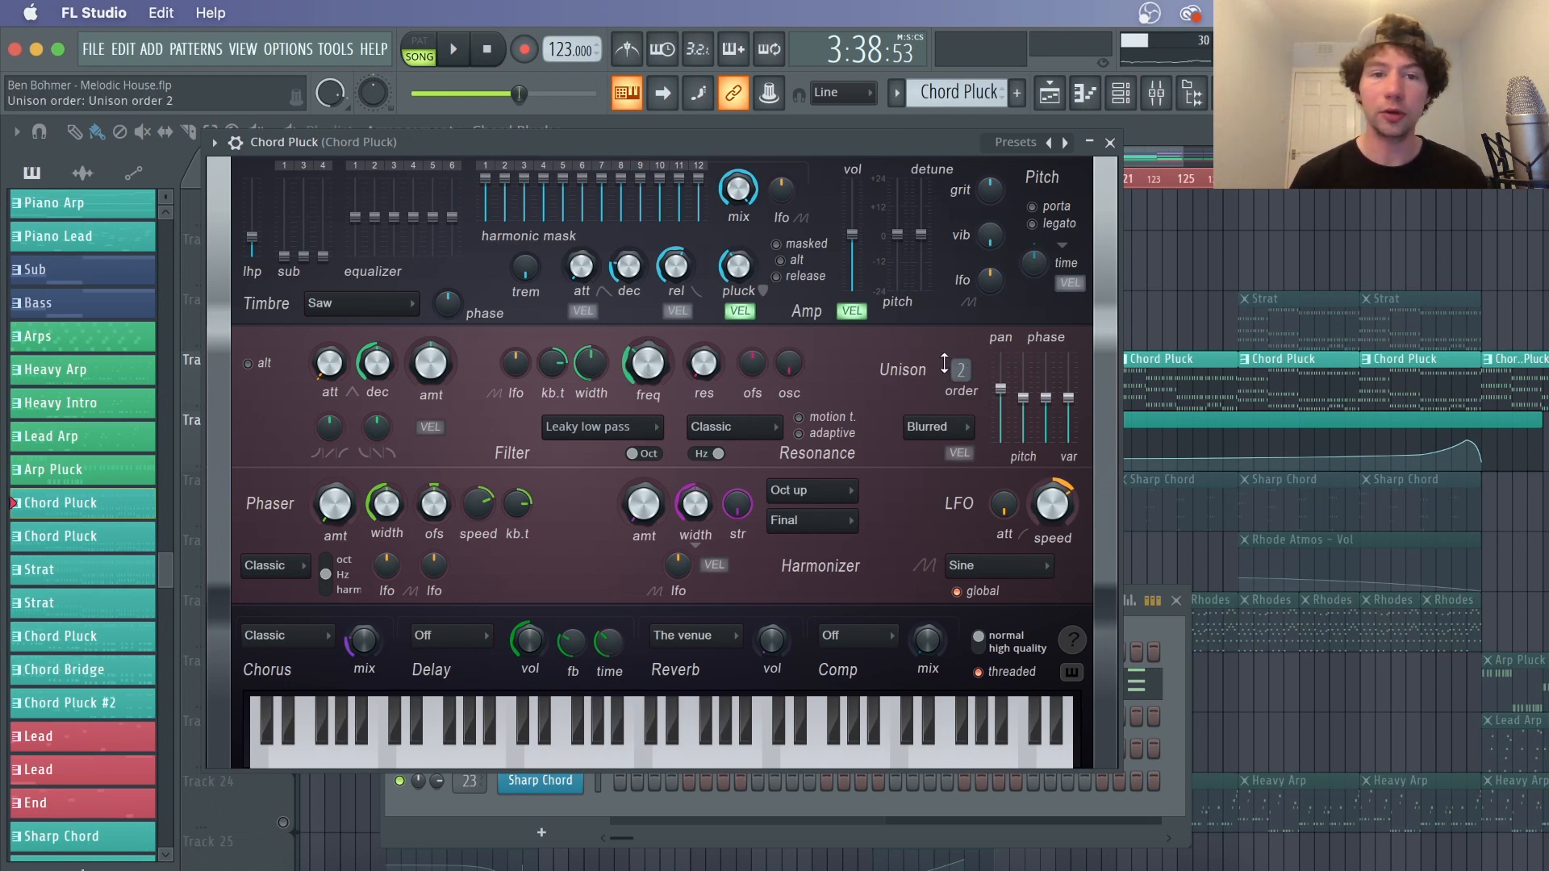
pyautogui.click(1110, 142)
# Inspect the Chord Pluck mixer insert's Gross Beat, Fruity Delay 3 and Fruity parametric EQ 2 effects
pyautogui.click(1156, 92)
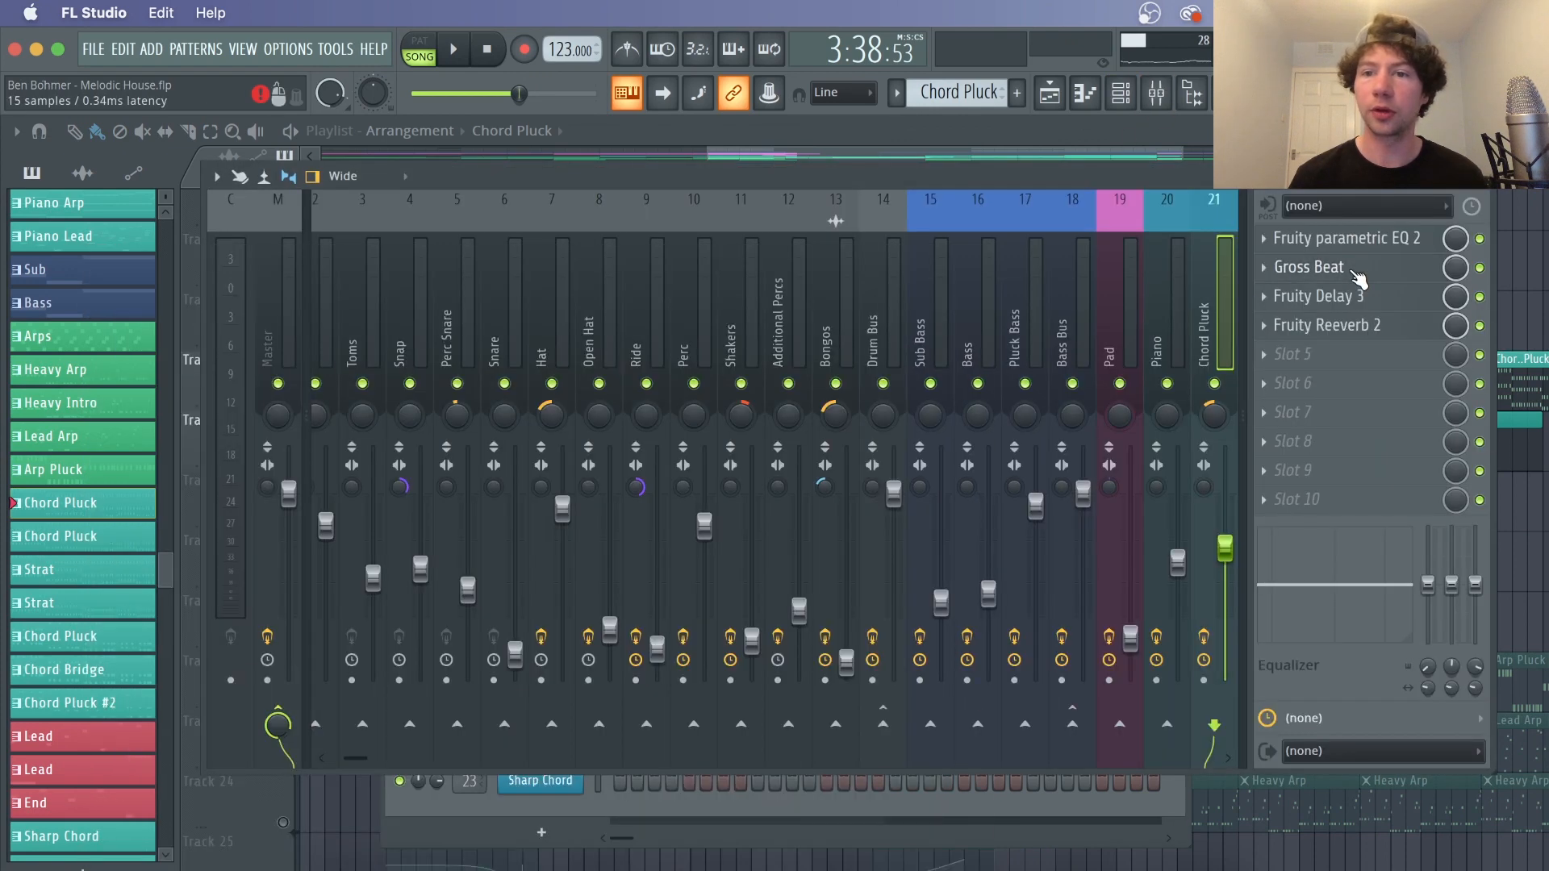
pyautogui.click(1359, 271)
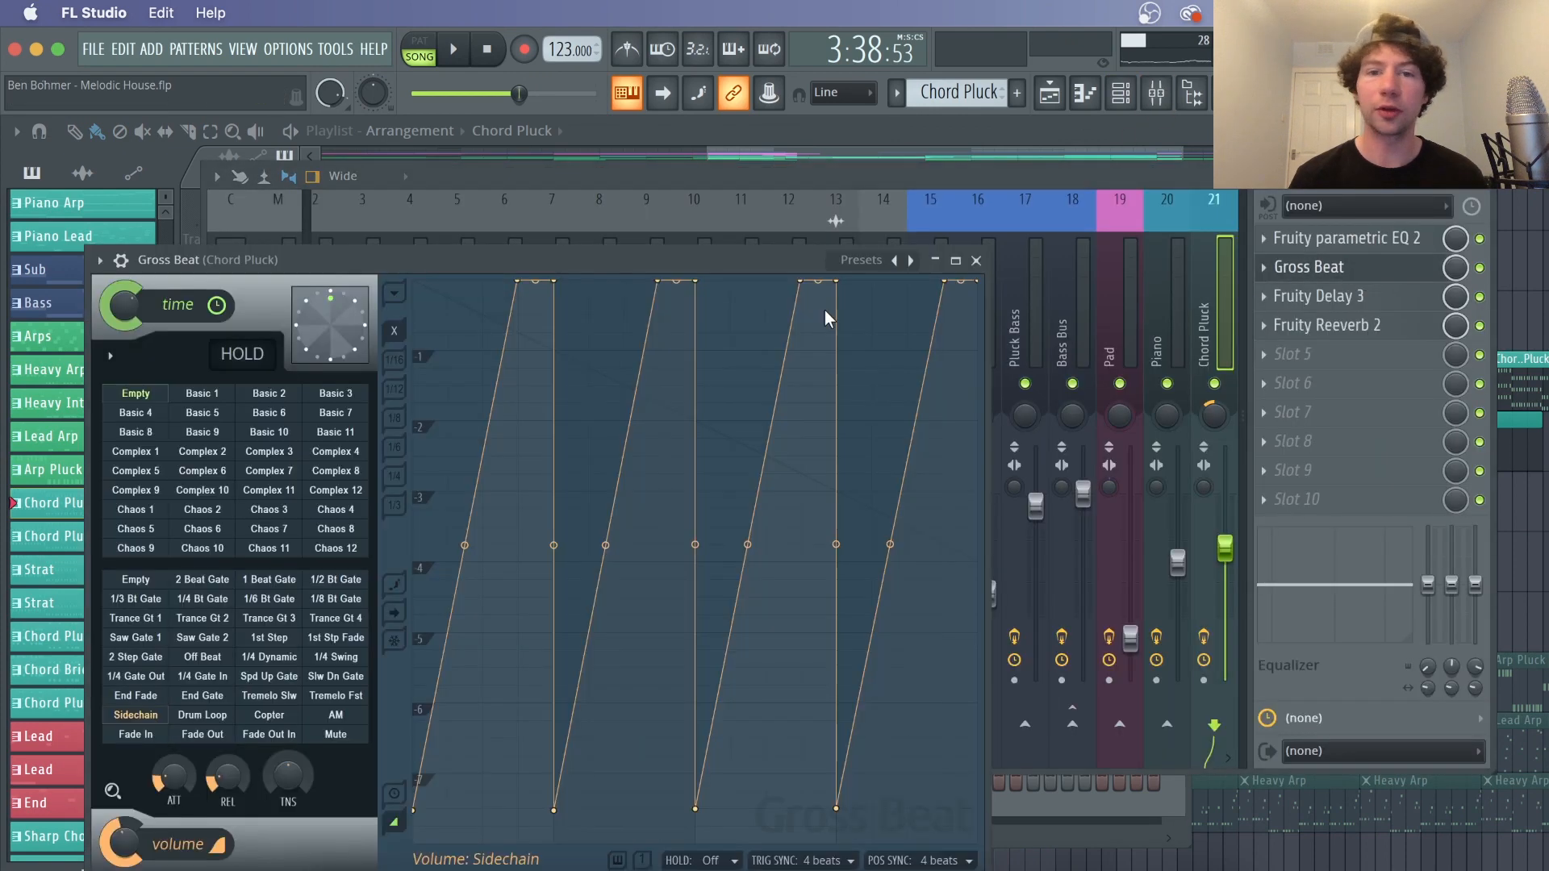
pyautogui.click(1331, 298)
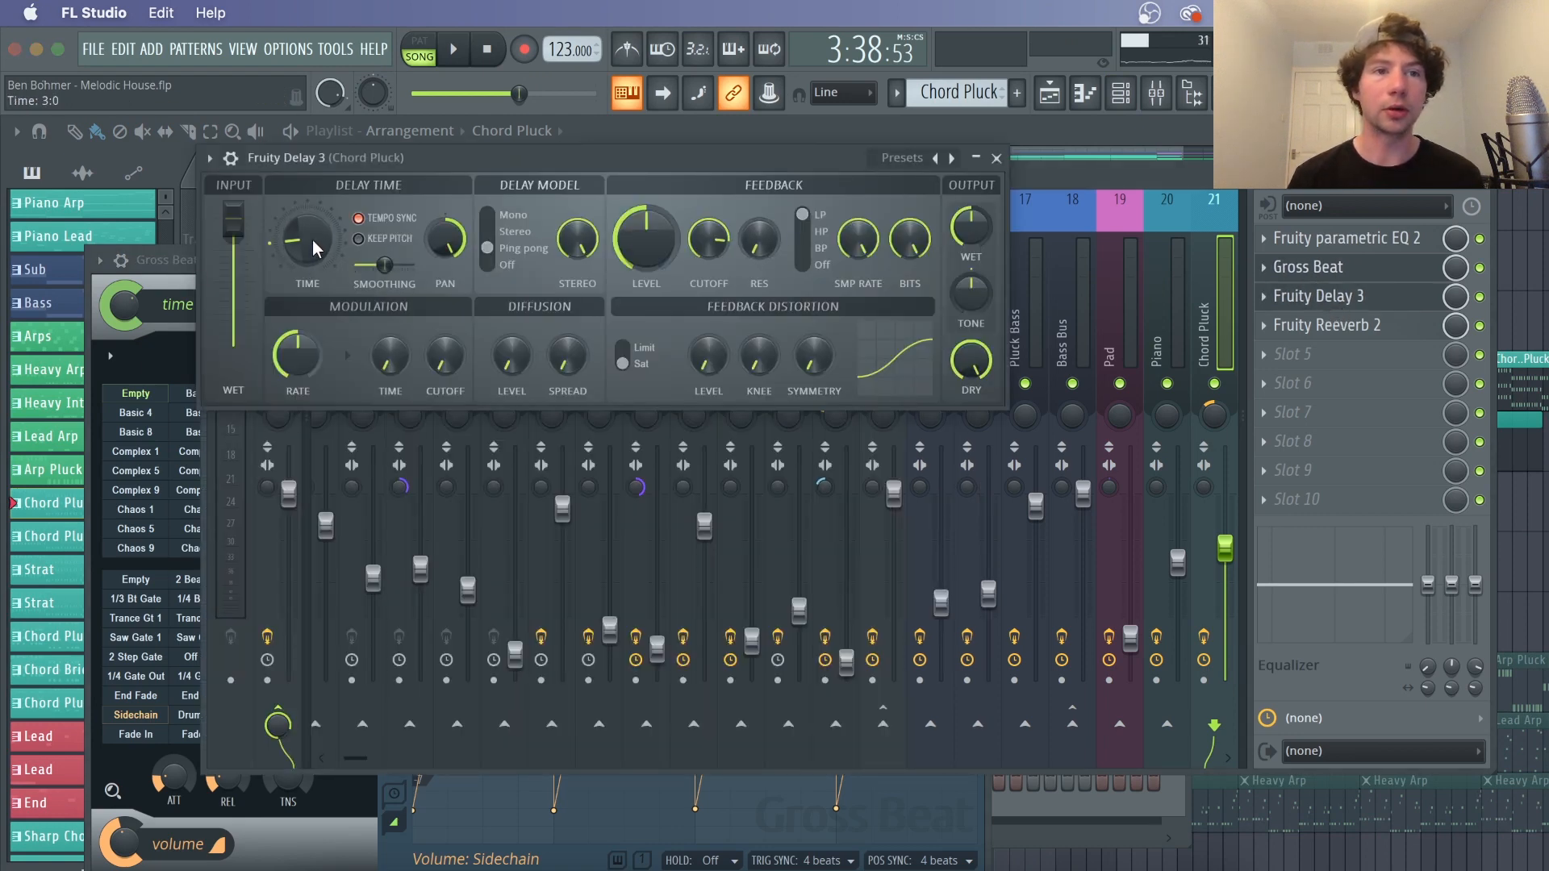
pyautogui.click(996, 158)
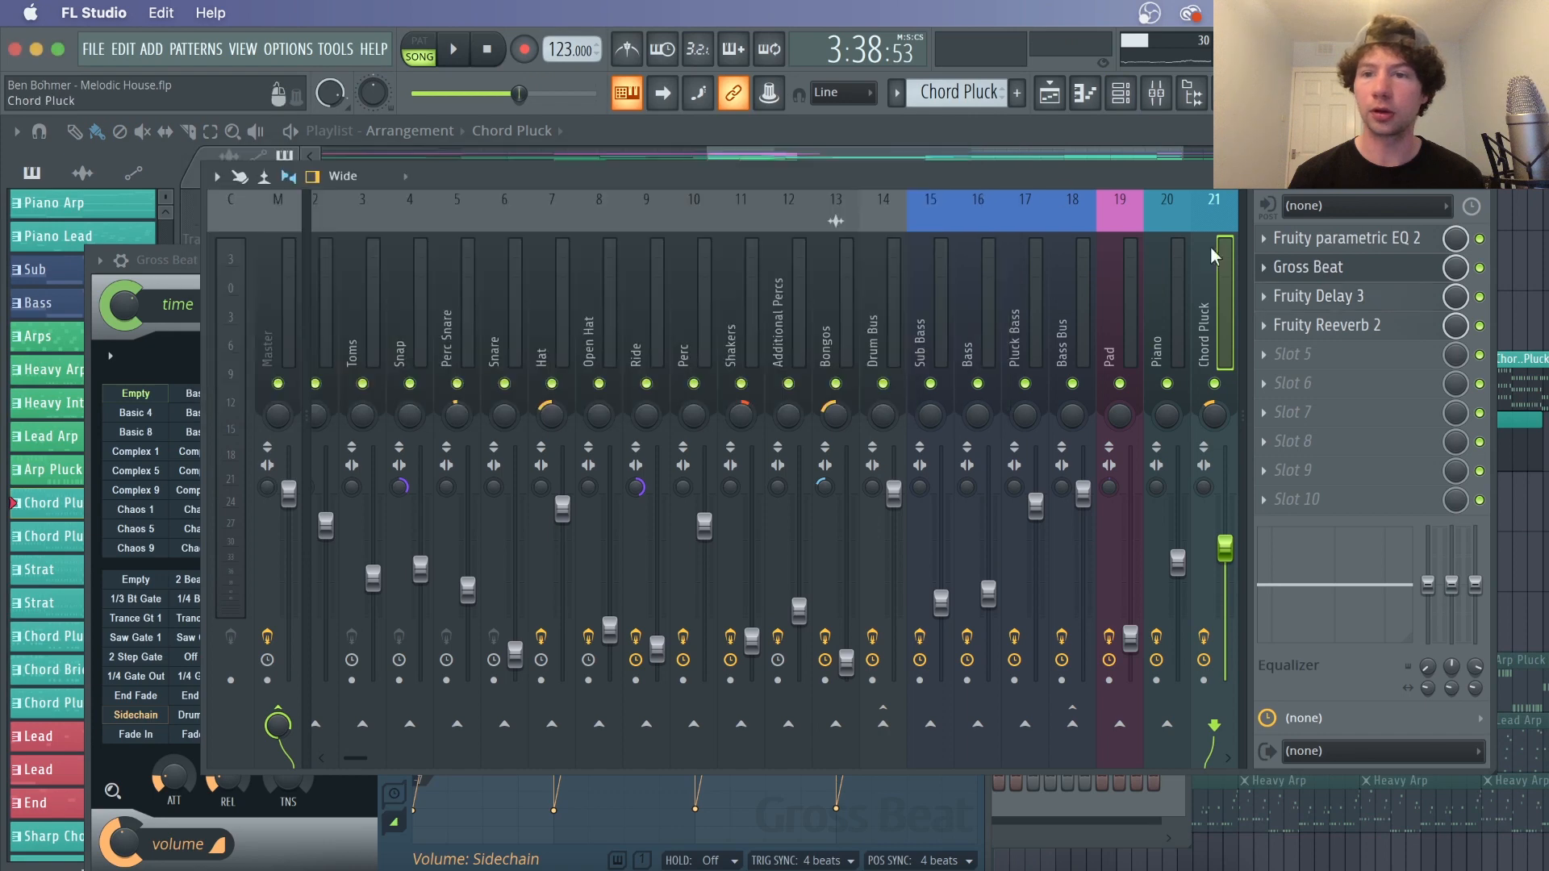
pyautogui.click(1341, 242)
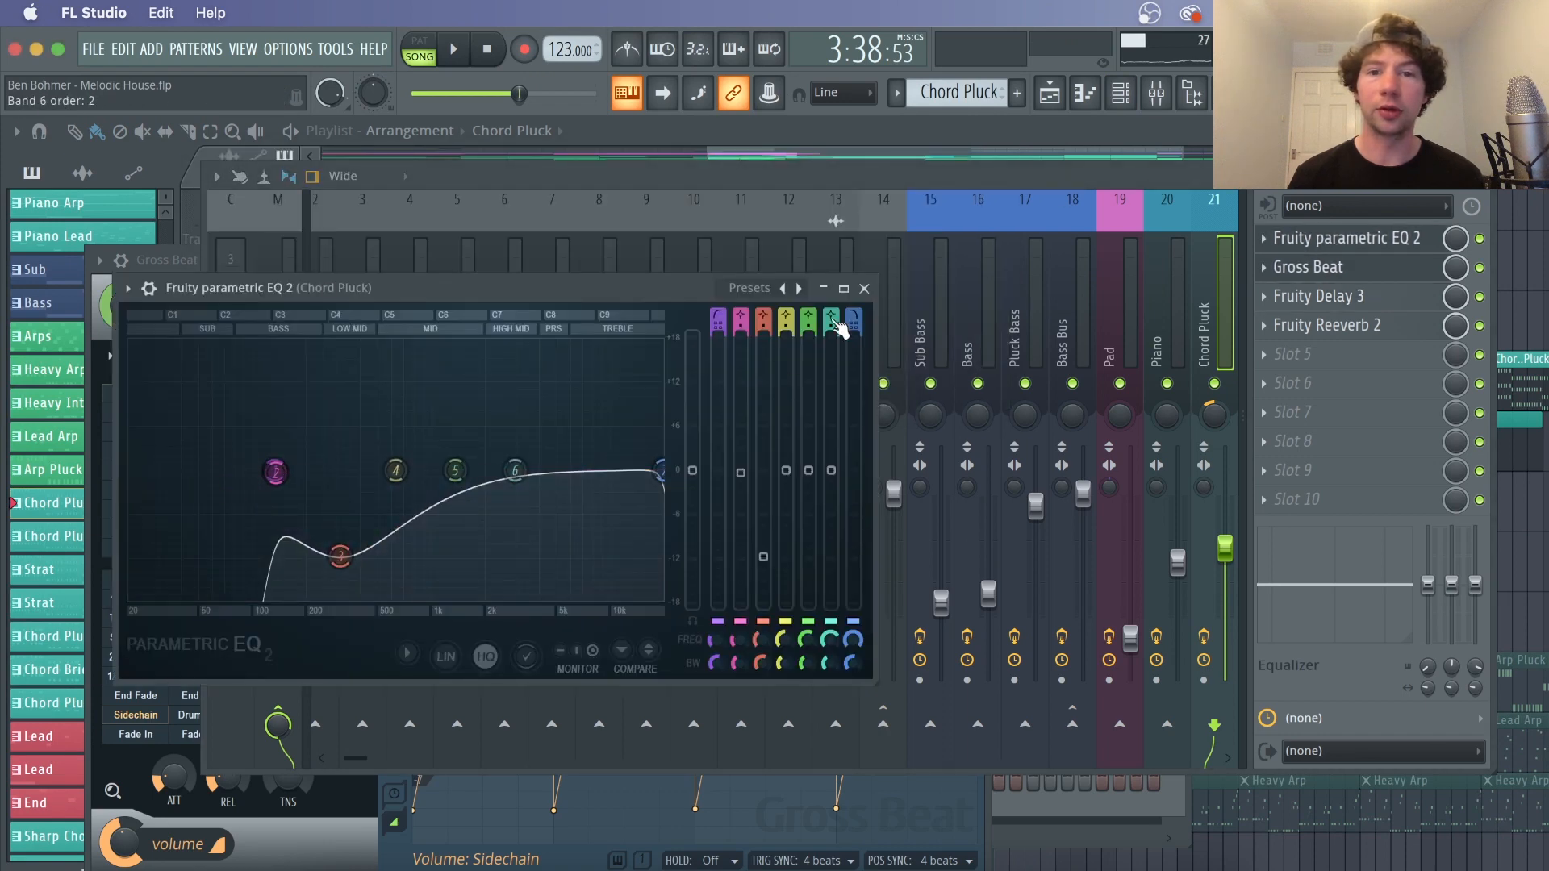
pyautogui.click(864, 288)
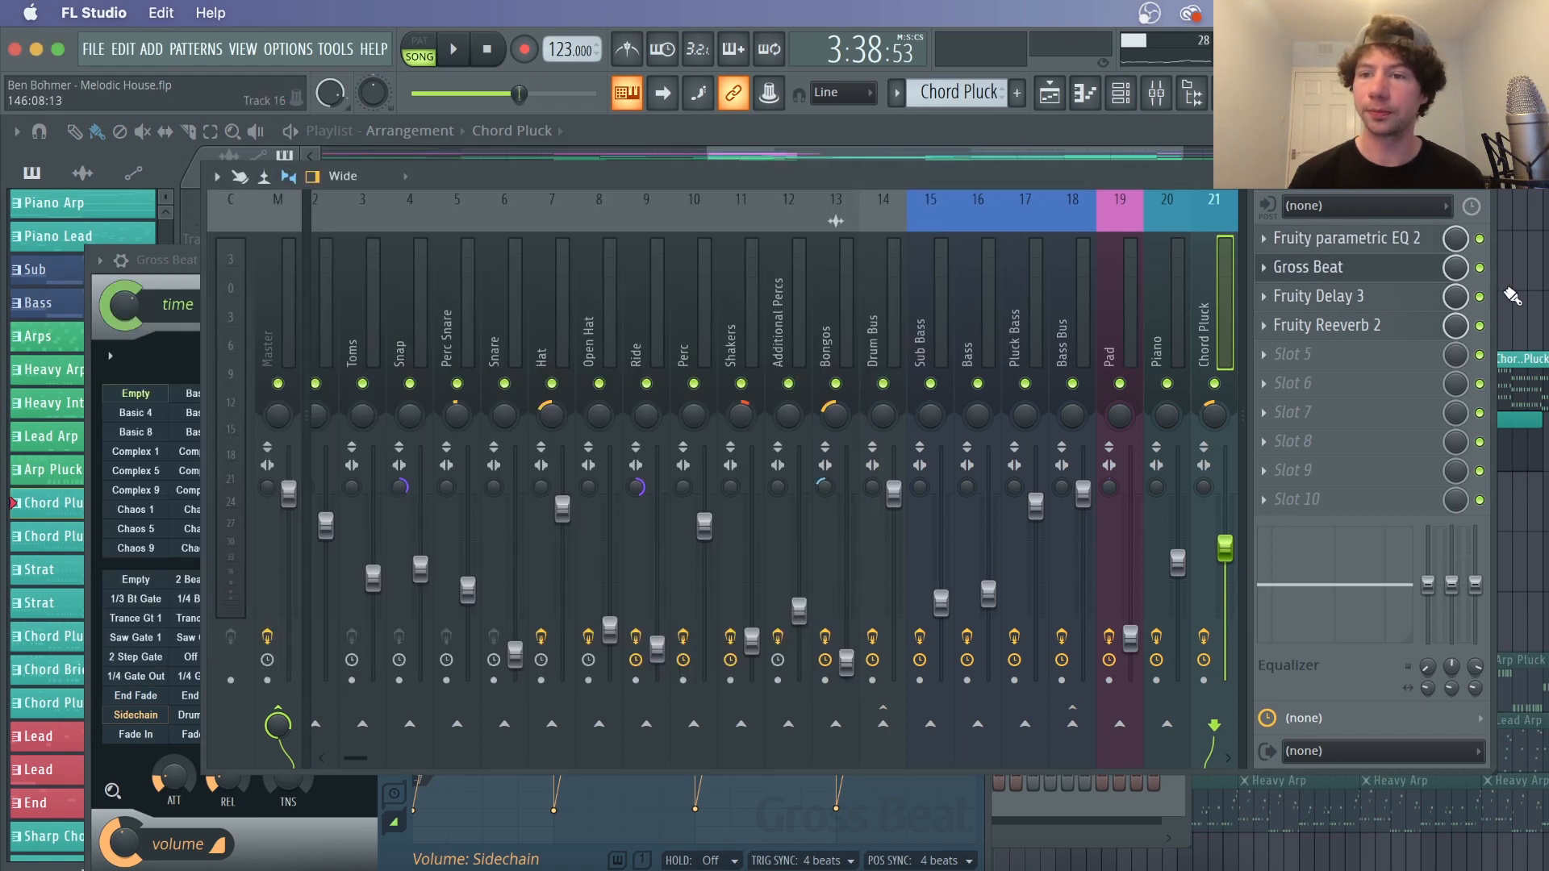
# Briefly play and stop the arrangement from bar 113
pyautogui.press('F9')
pyautogui.press('space')
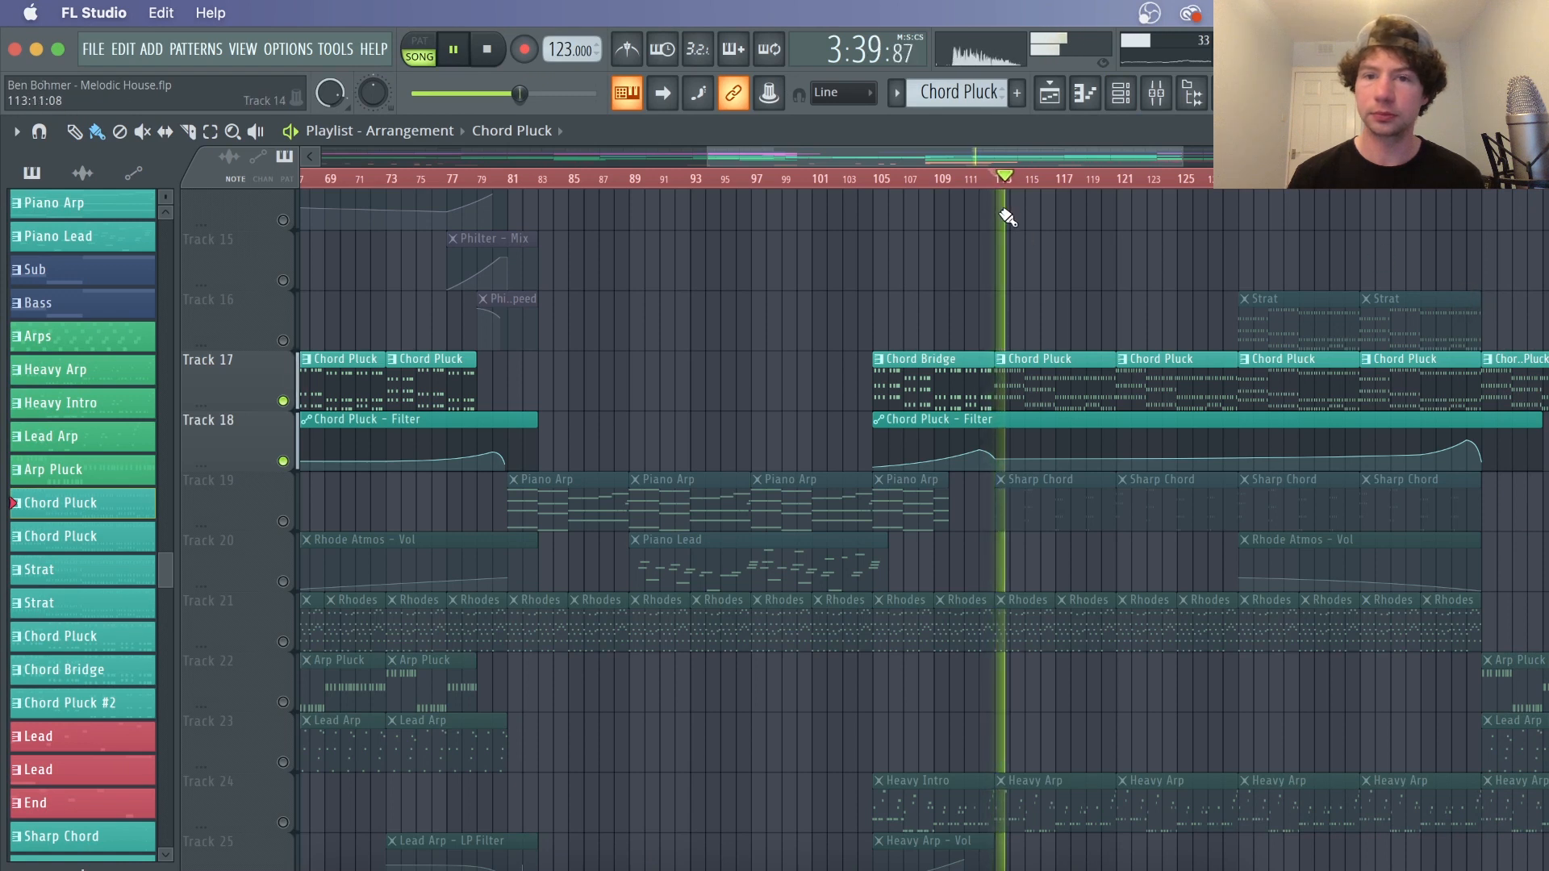
pyautogui.press('space')
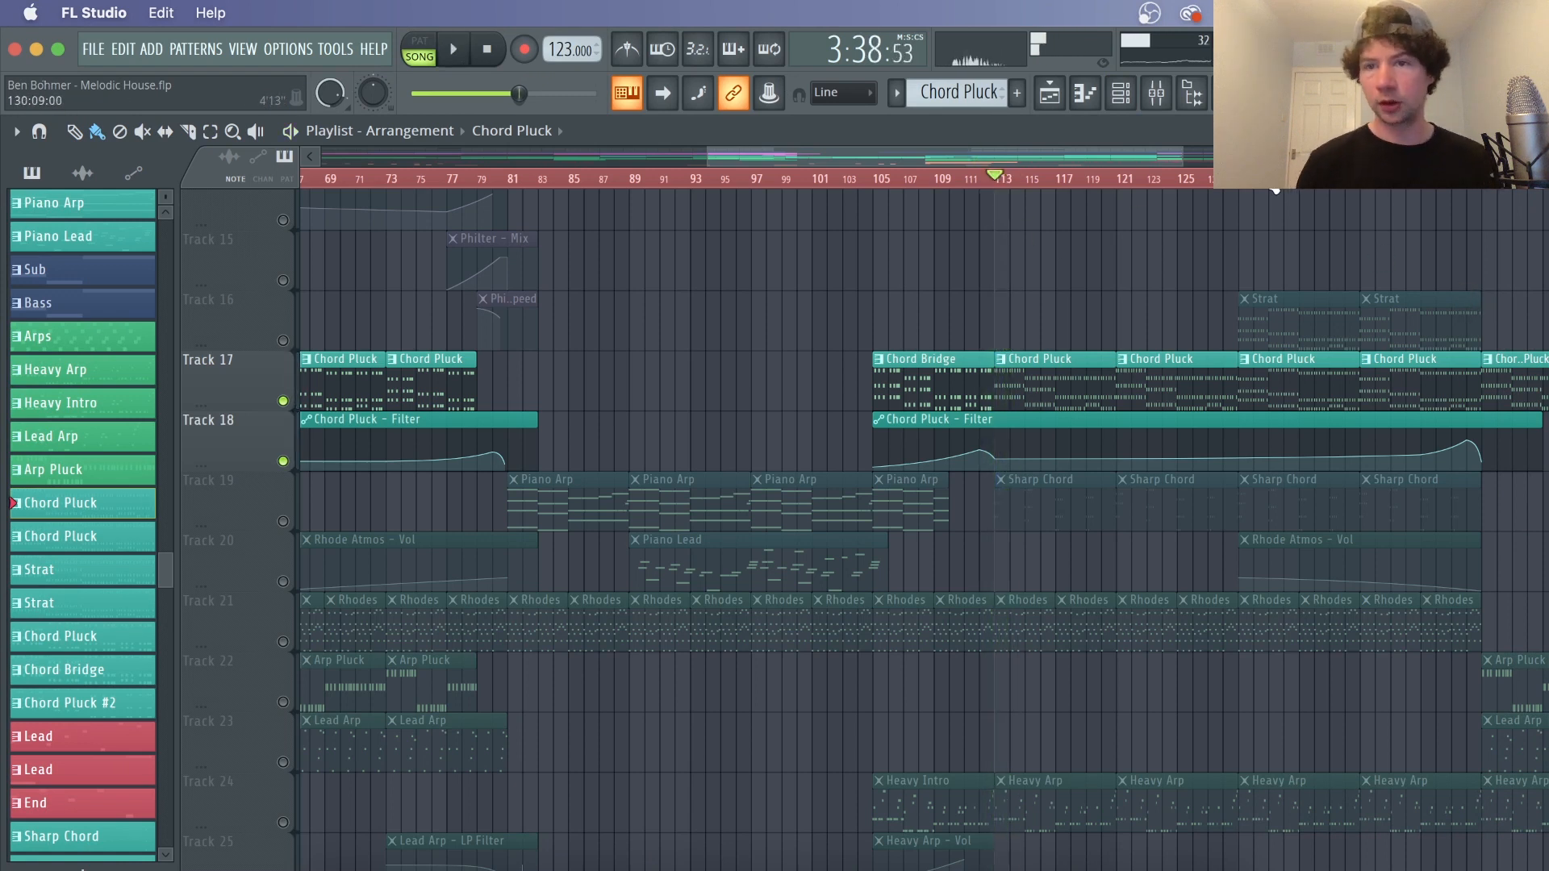
# Select the Strat pattern and open the Strat DirectWave sampler from the channel rack
pyautogui.click(1273, 310)
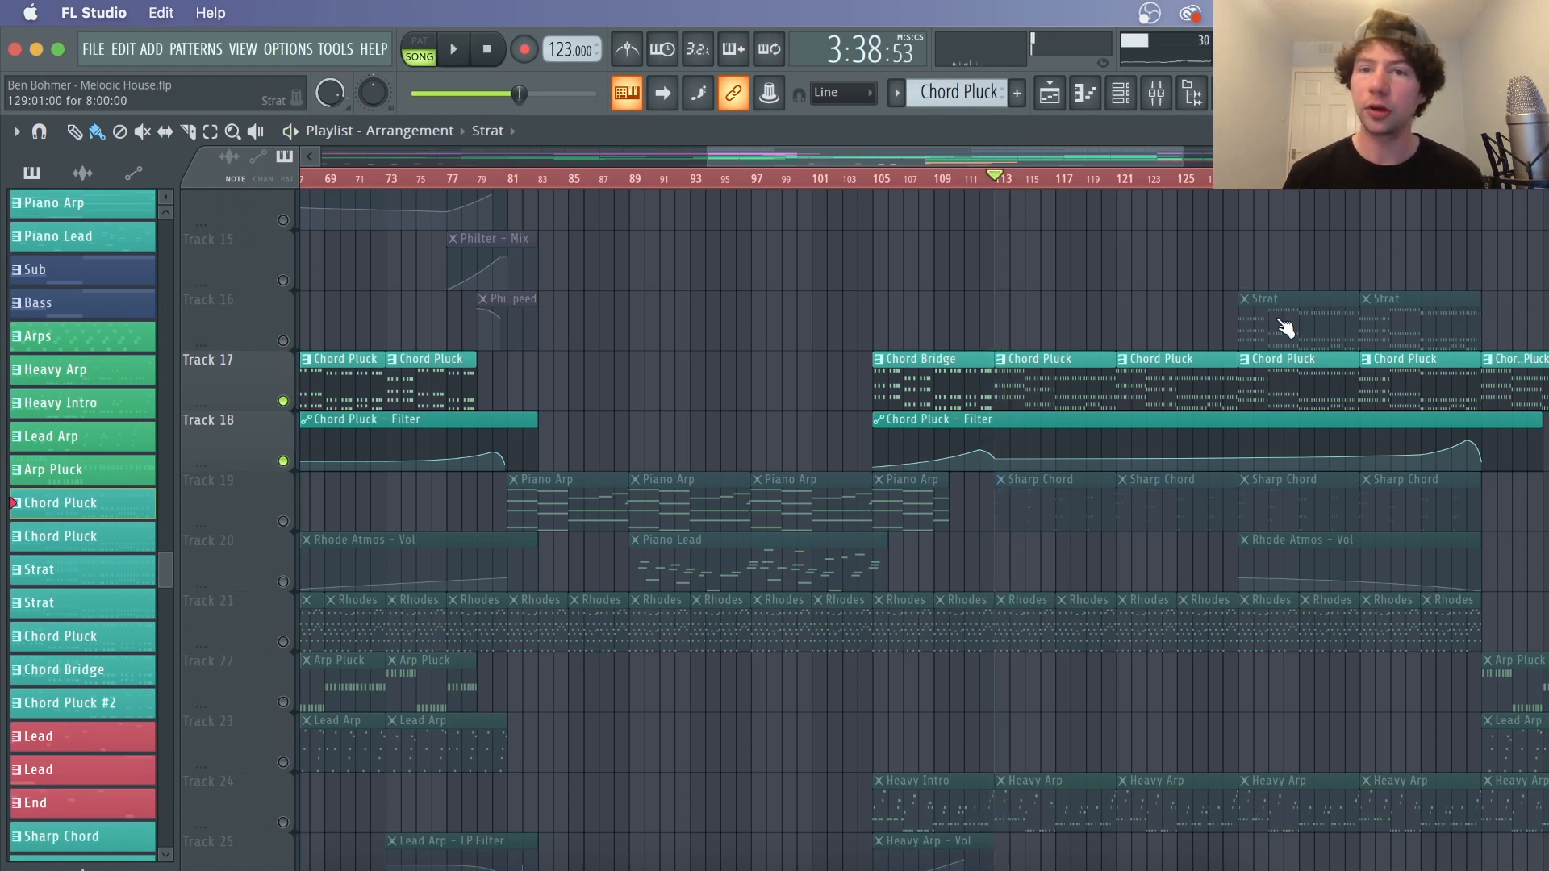
pyautogui.click(1120, 93)
pyautogui.click(548, 718)
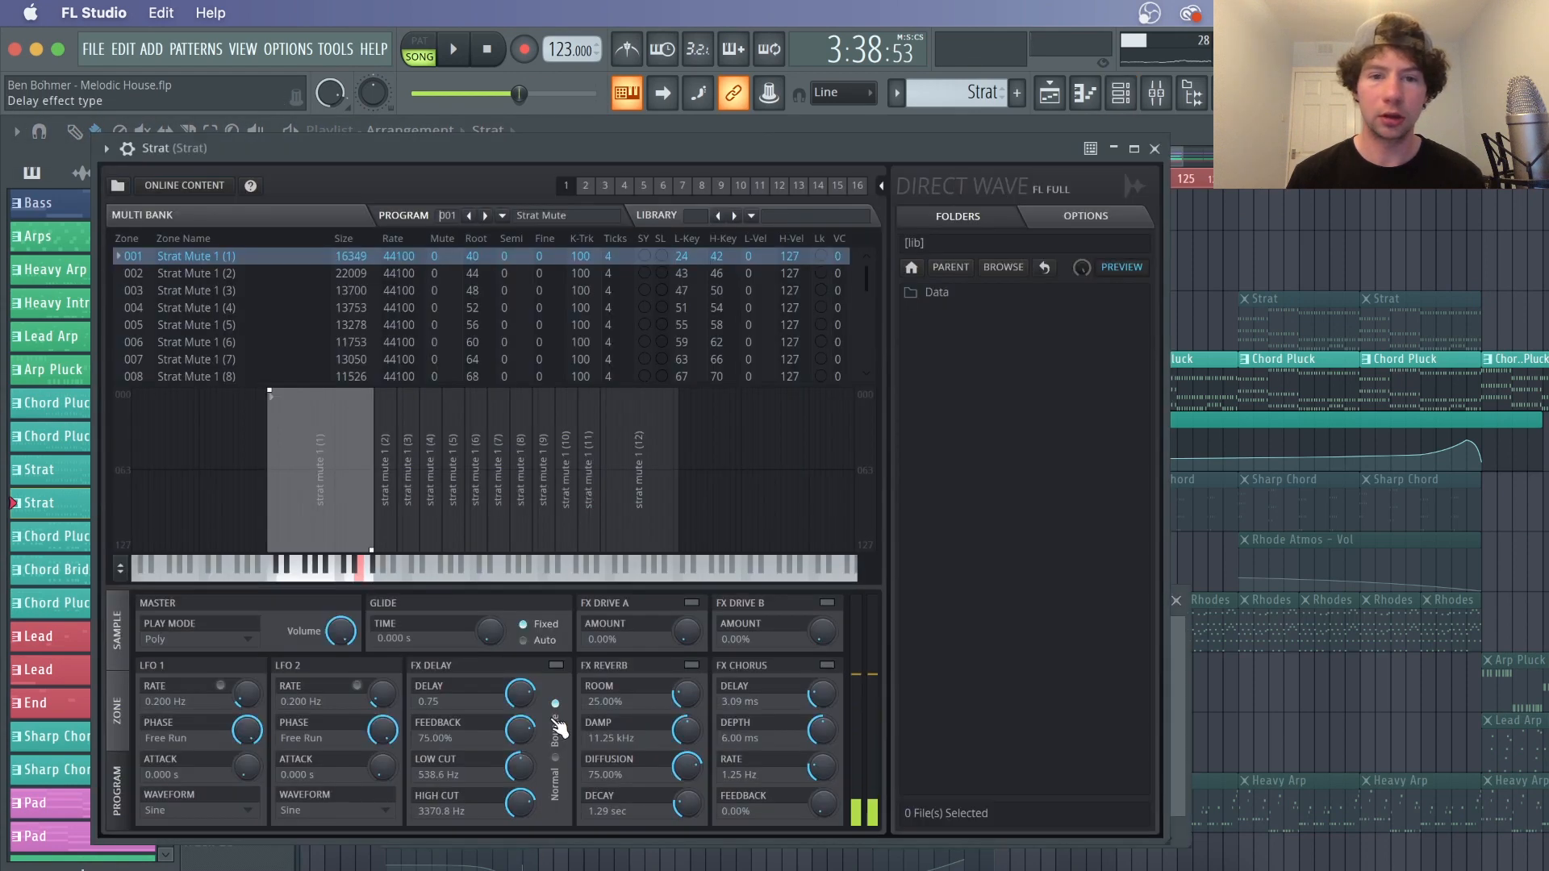
# Open the Strat mixer insert, switch to pattern mode and play and stop the Strat pattern
pyautogui.click(1156, 93)
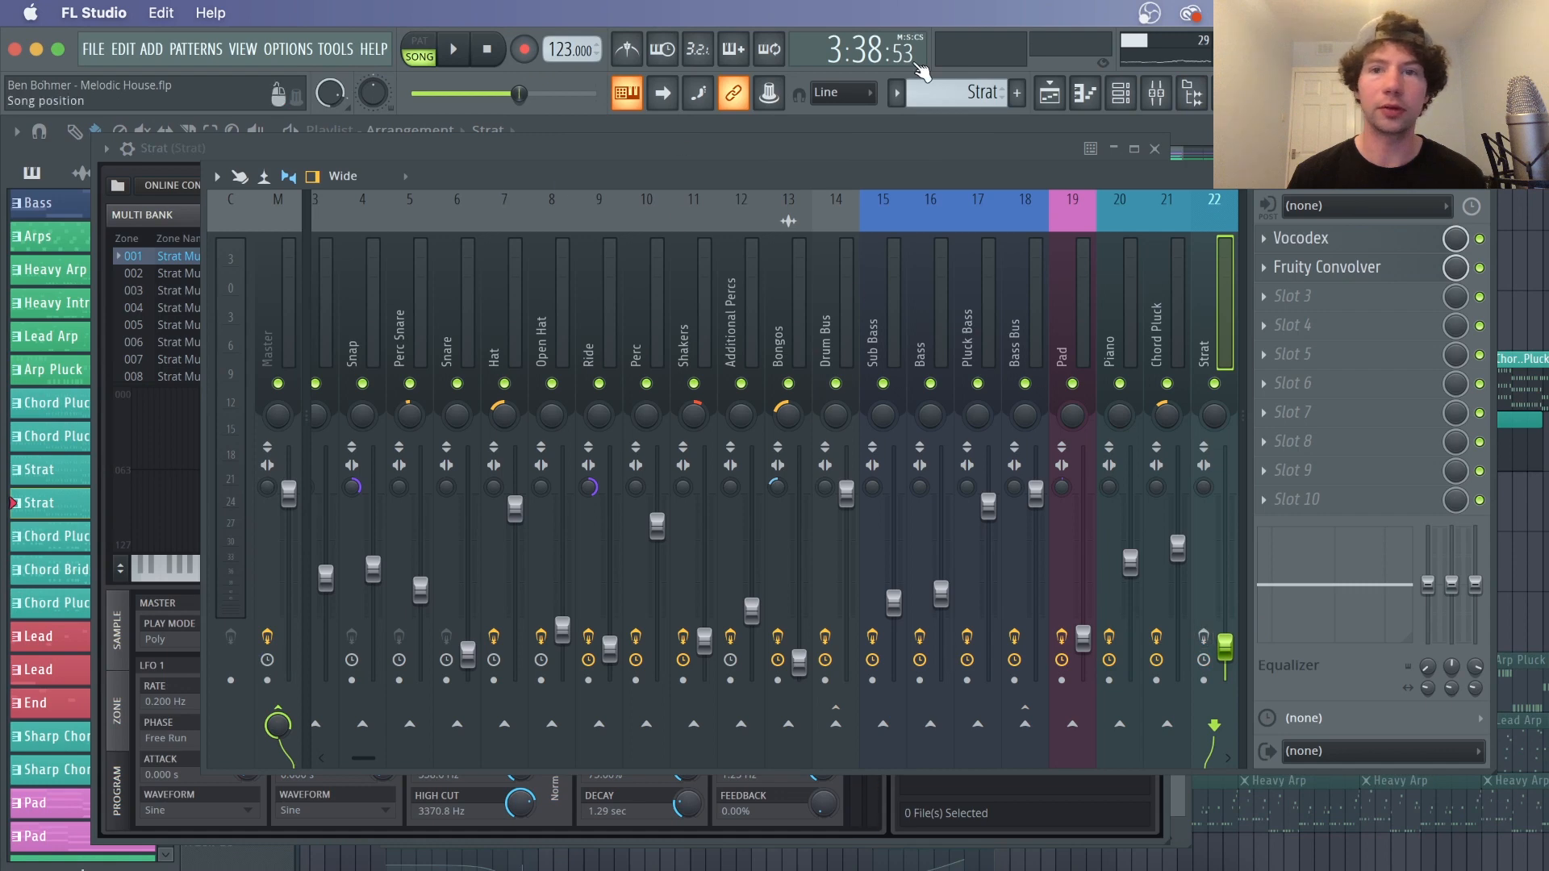
pyautogui.press('space')
pyautogui.press('space')
pyautogui.click(419, 50)
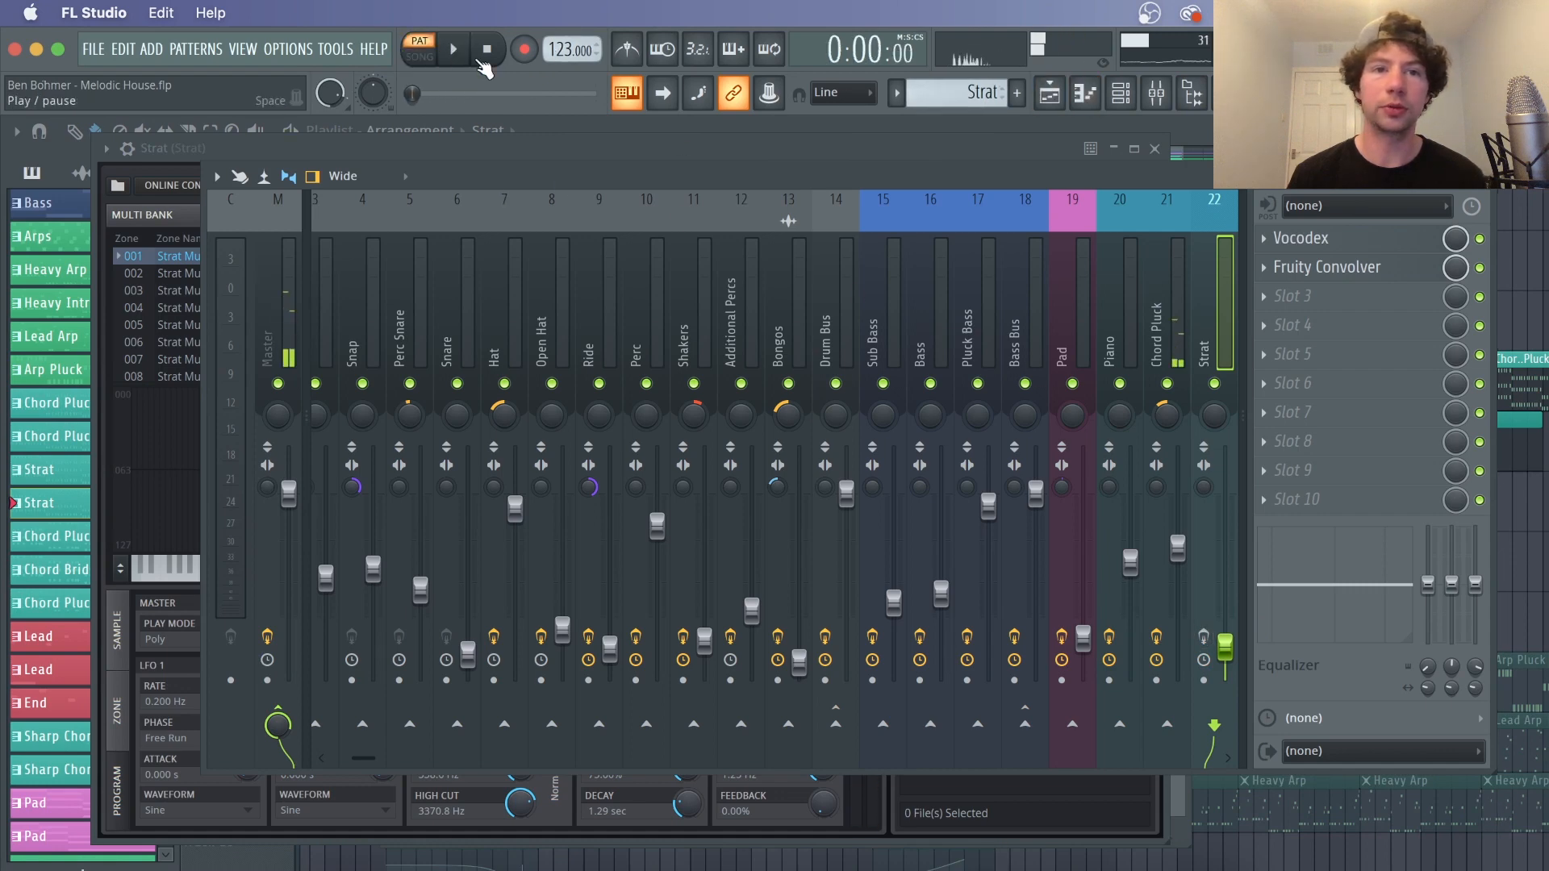
pyautogui.press('space')
pyautogui.click(1121, 93)
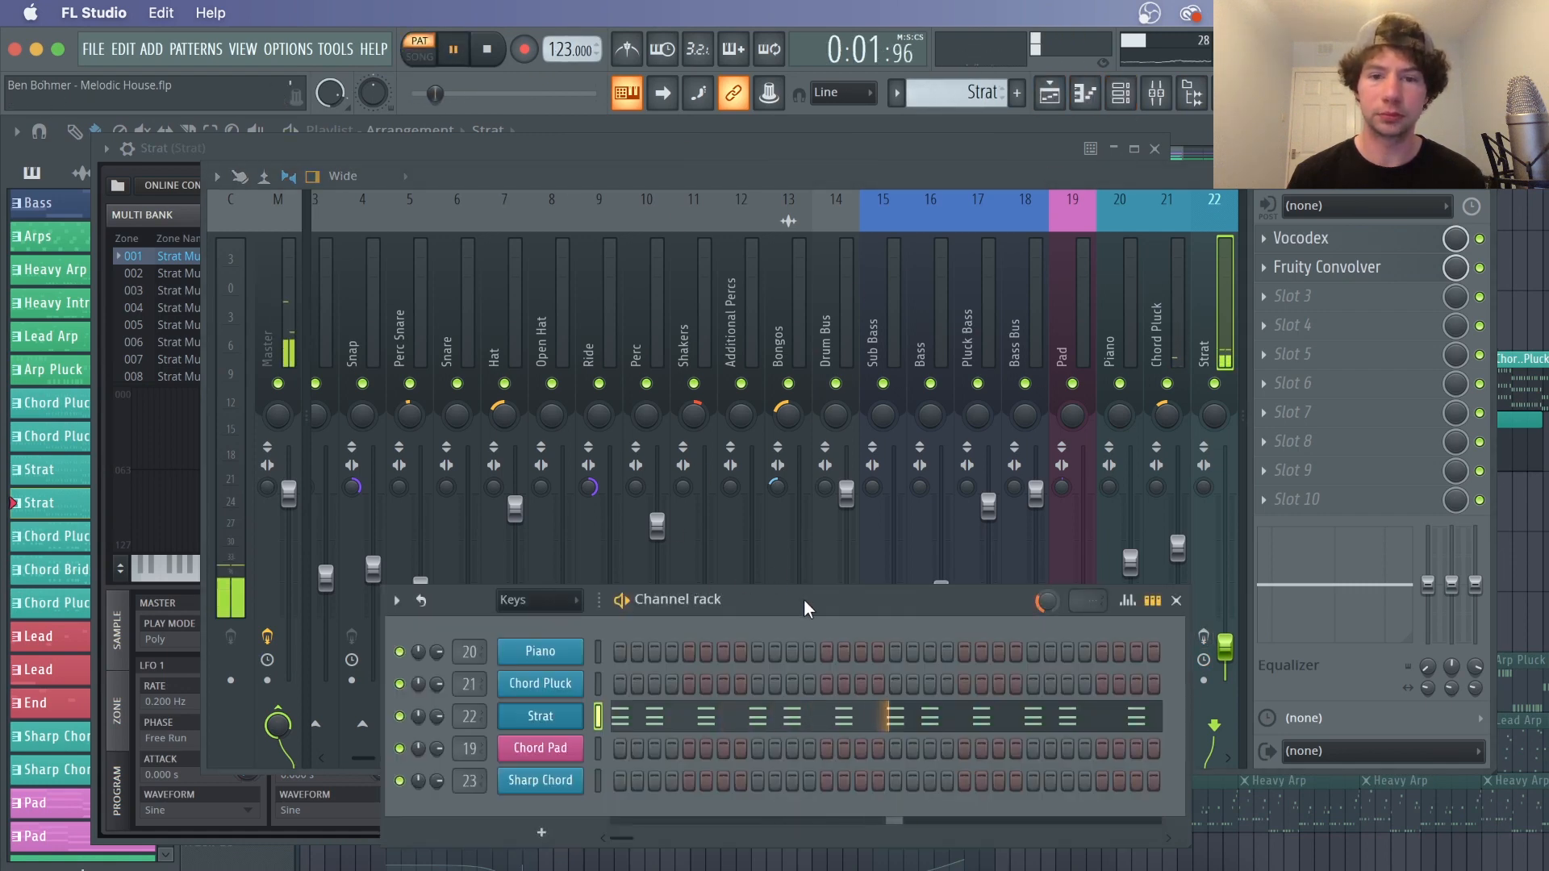
pyautogui.moveTo(805, 599); pyautogui.dragTo(699, 310)
pyautogui.press('space')
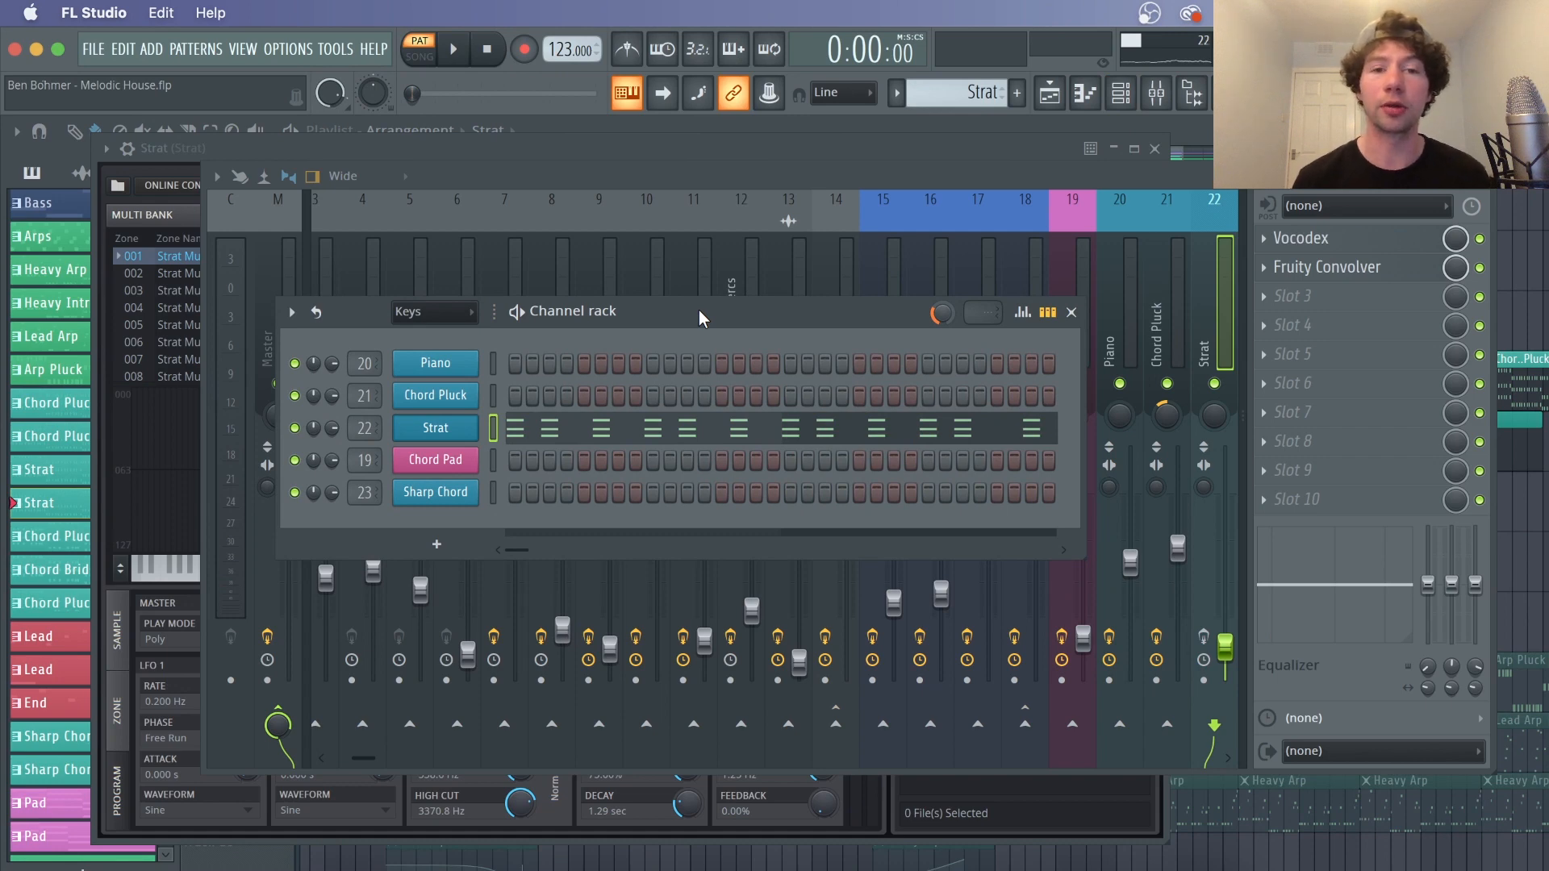
# Inspect the Strat insert's Vocodex and Fruity Convolver effects while playing and stopping the pattern
pyautogui.click(1371, 240)
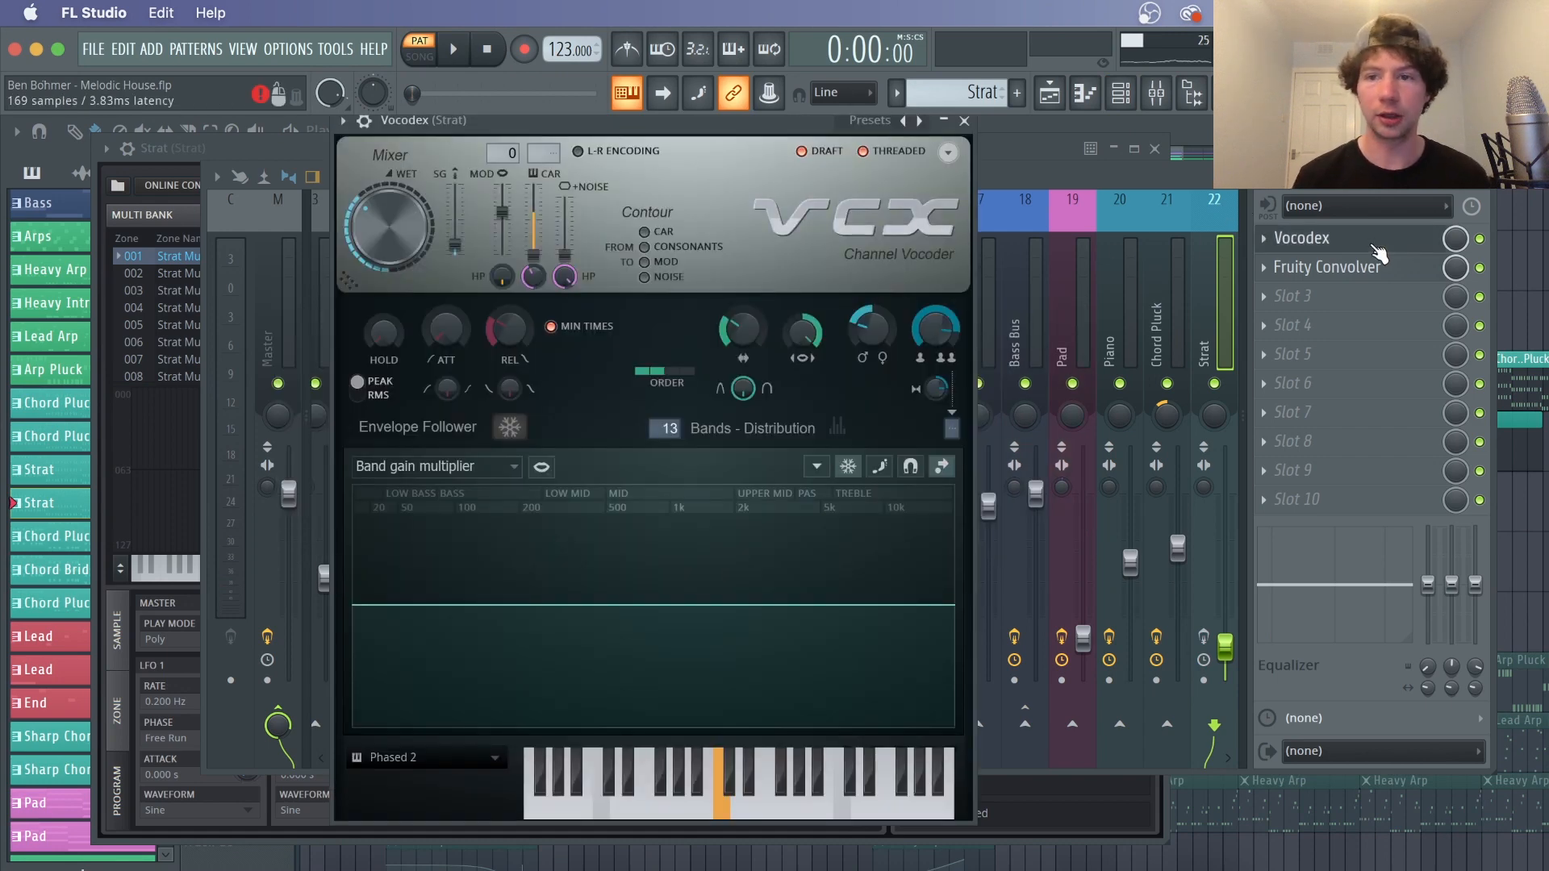
pyautogui.click(1216, 648)
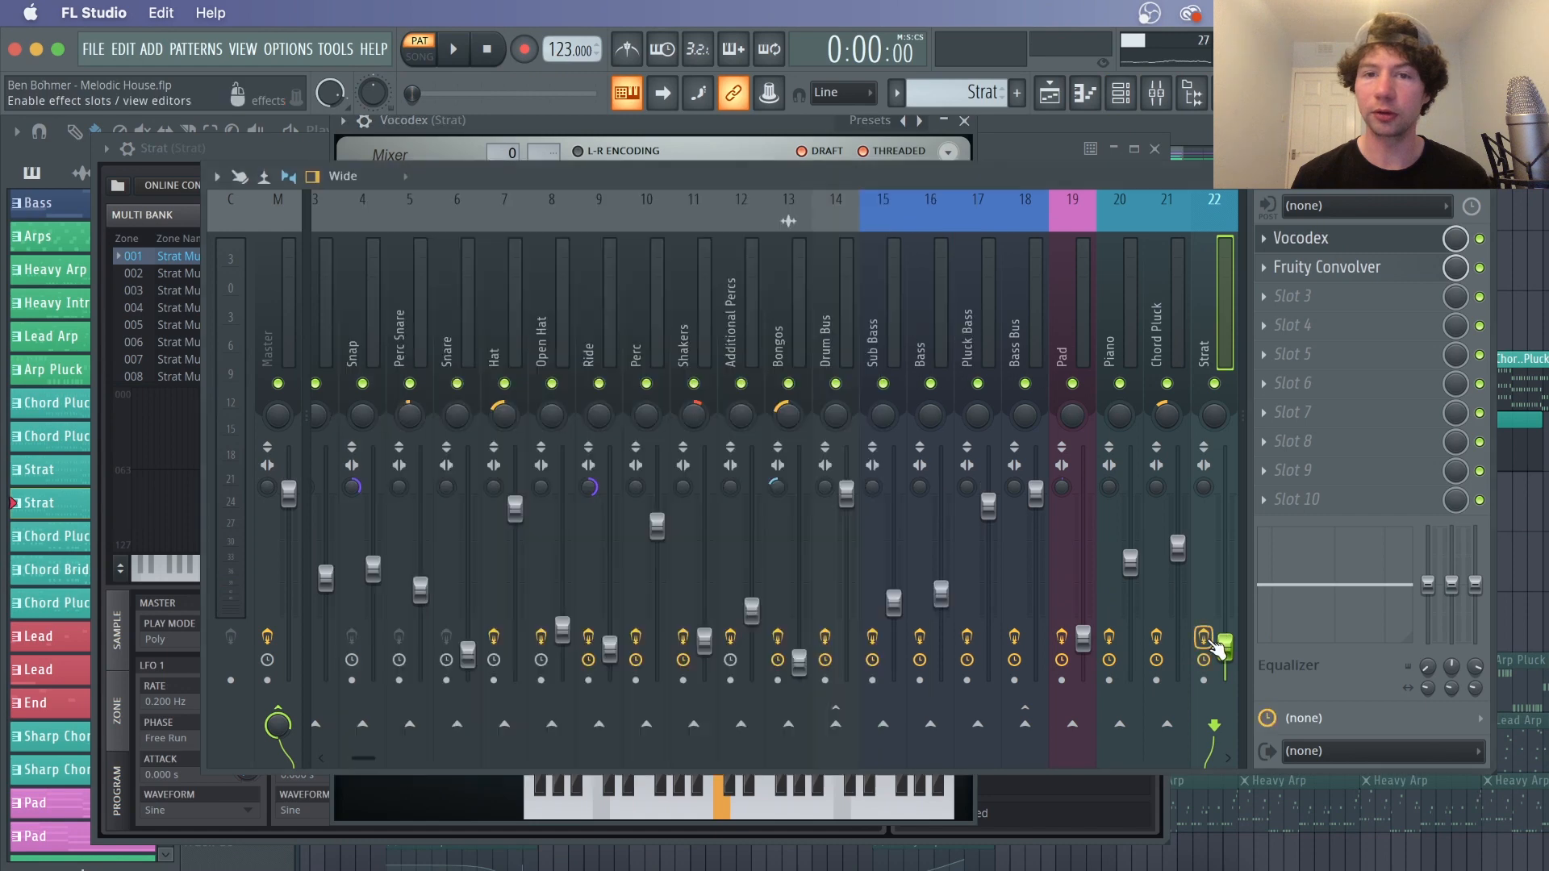
pyautogui.click(744, 123)
pyautogui.moveTo(744, 126); pyautogui.dragTo(792, 130)
pyautogui.press('space')
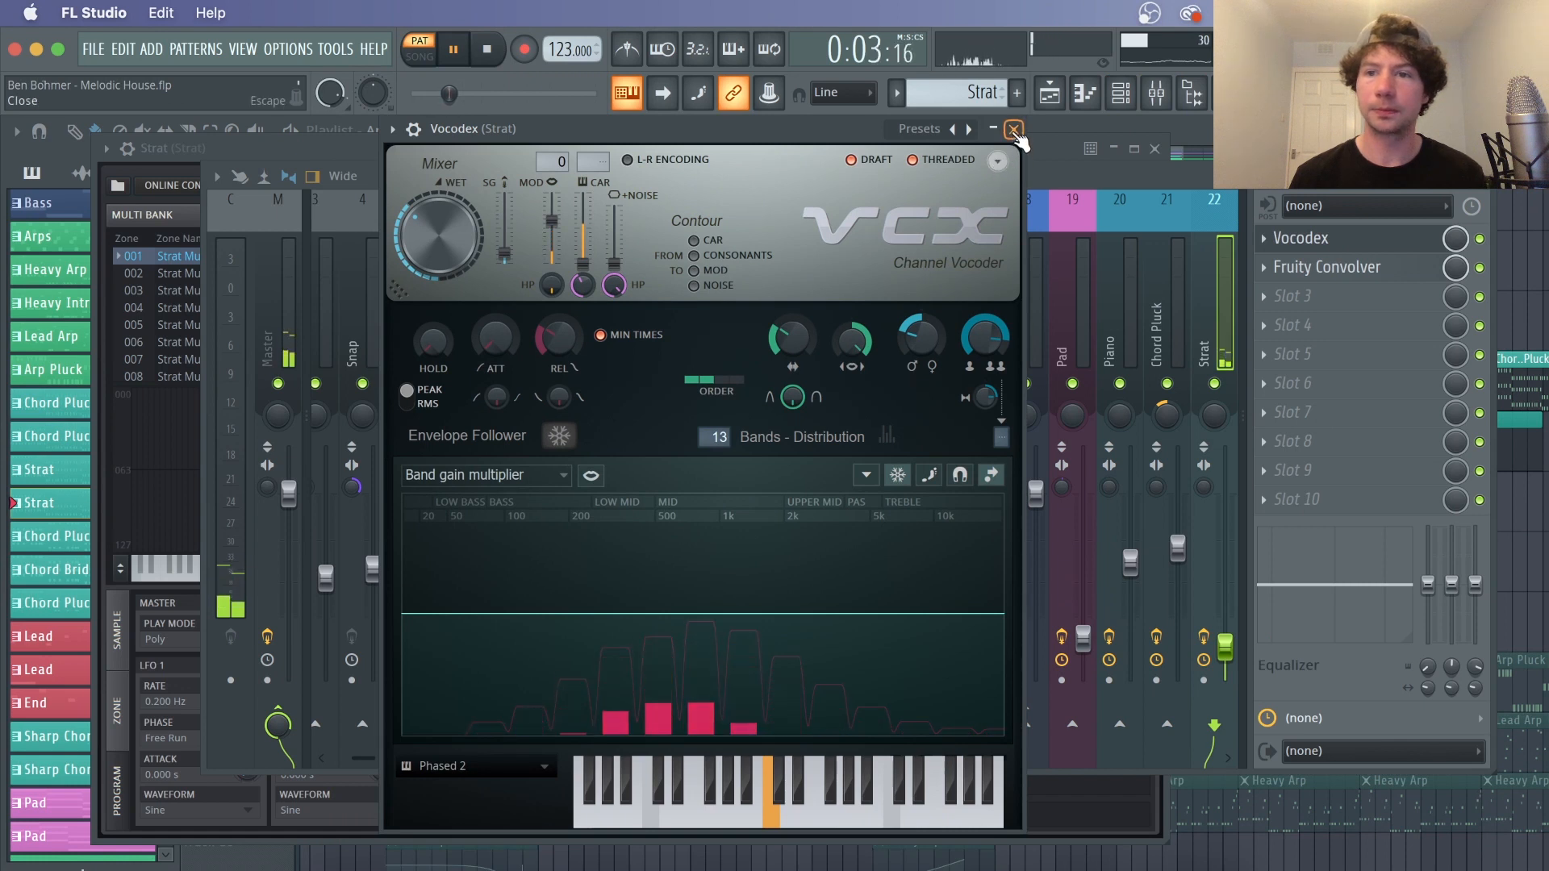
pyautogui.press('space')
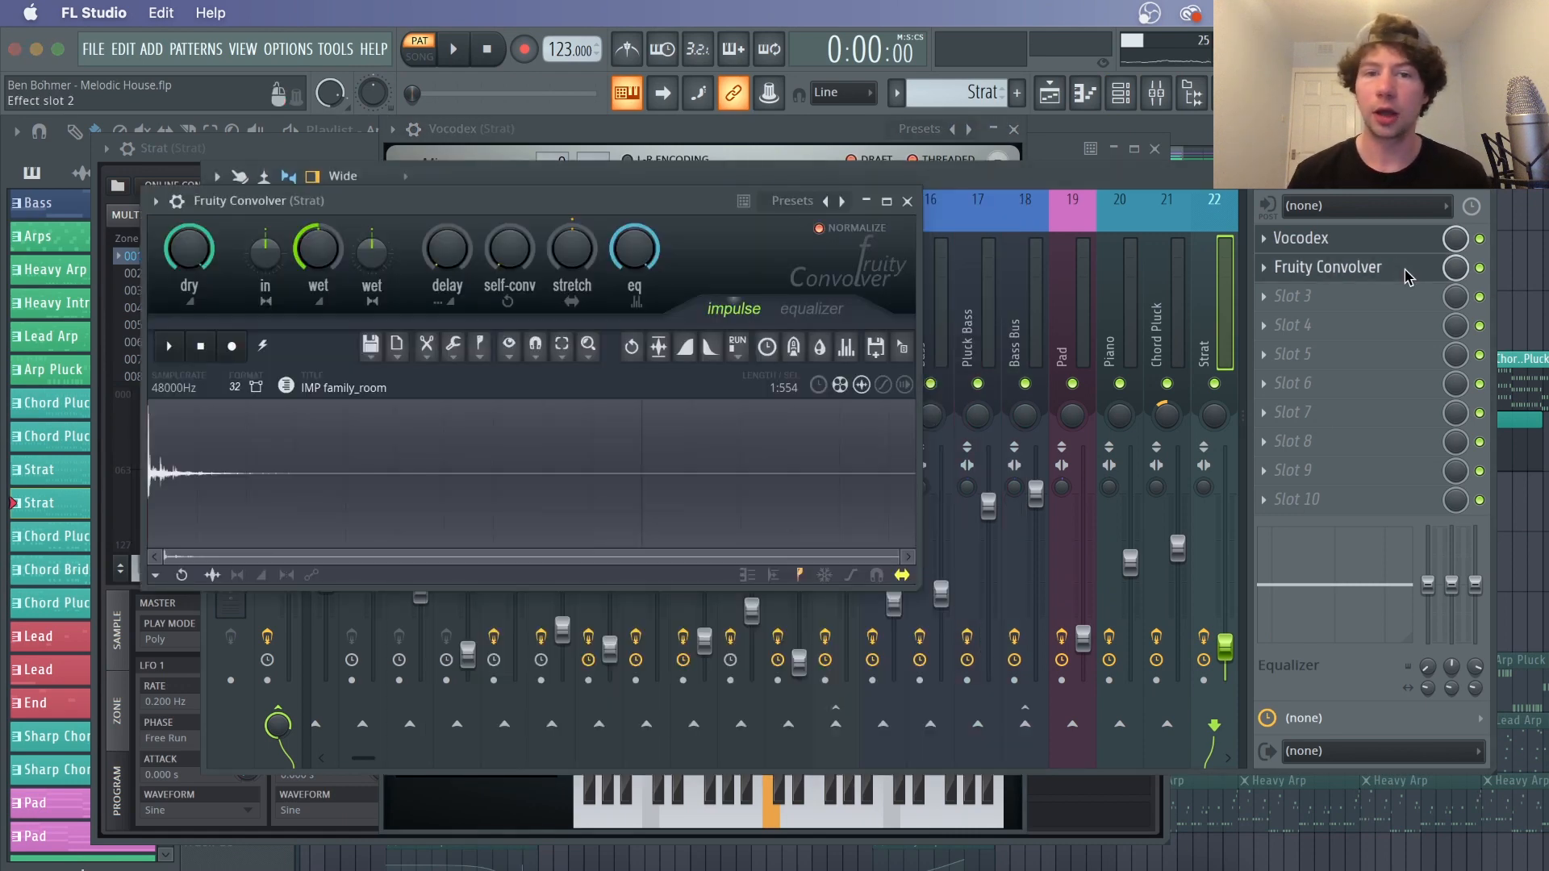
pyautogui.click(1371, 267)
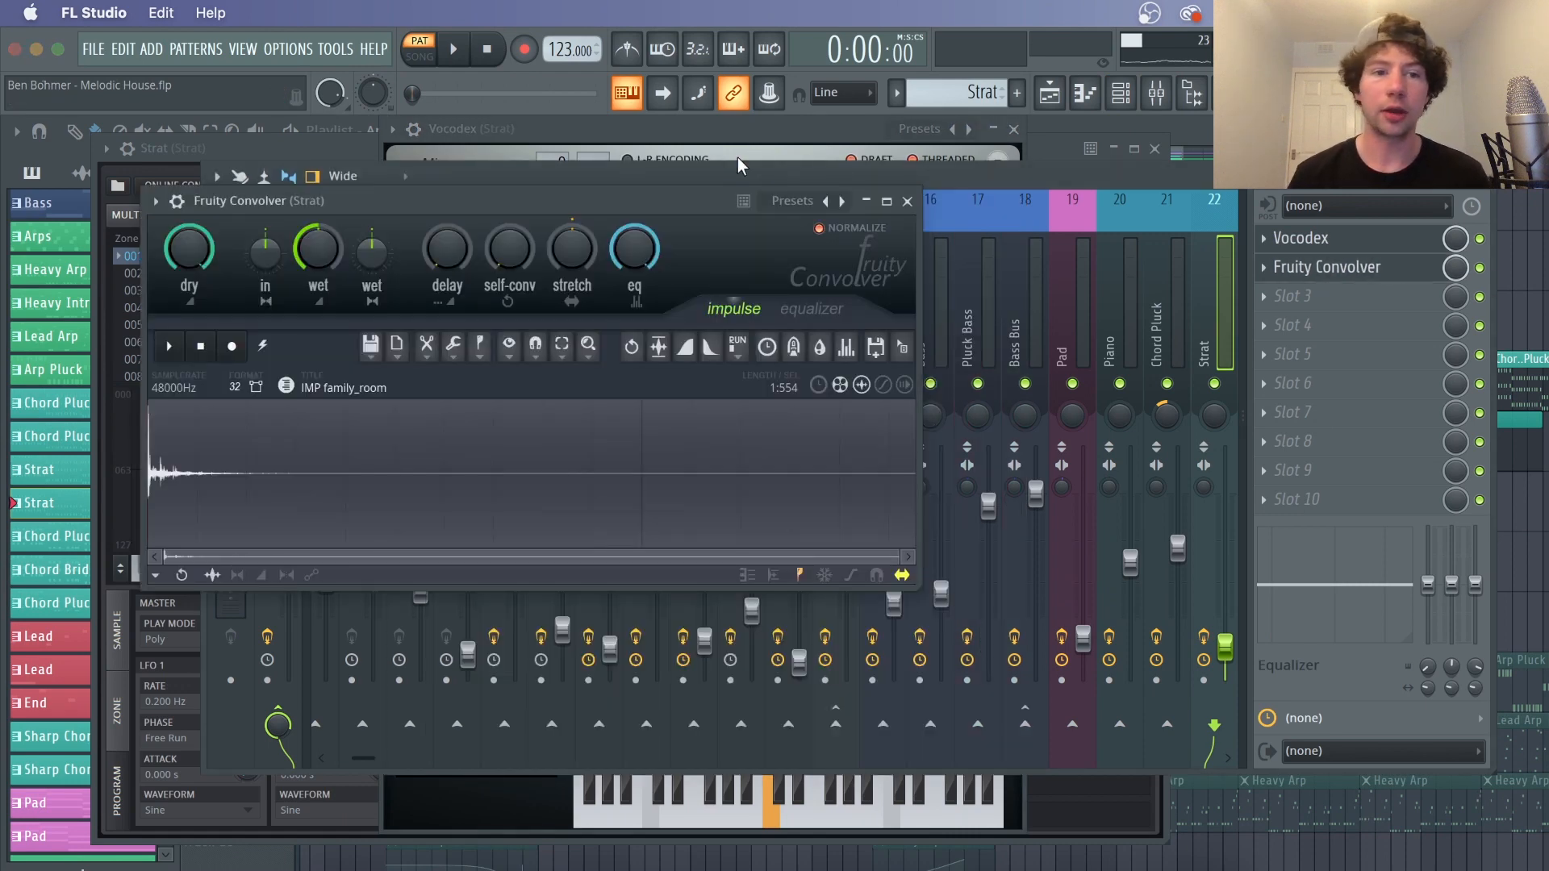
pyautogui.click(908, 201)
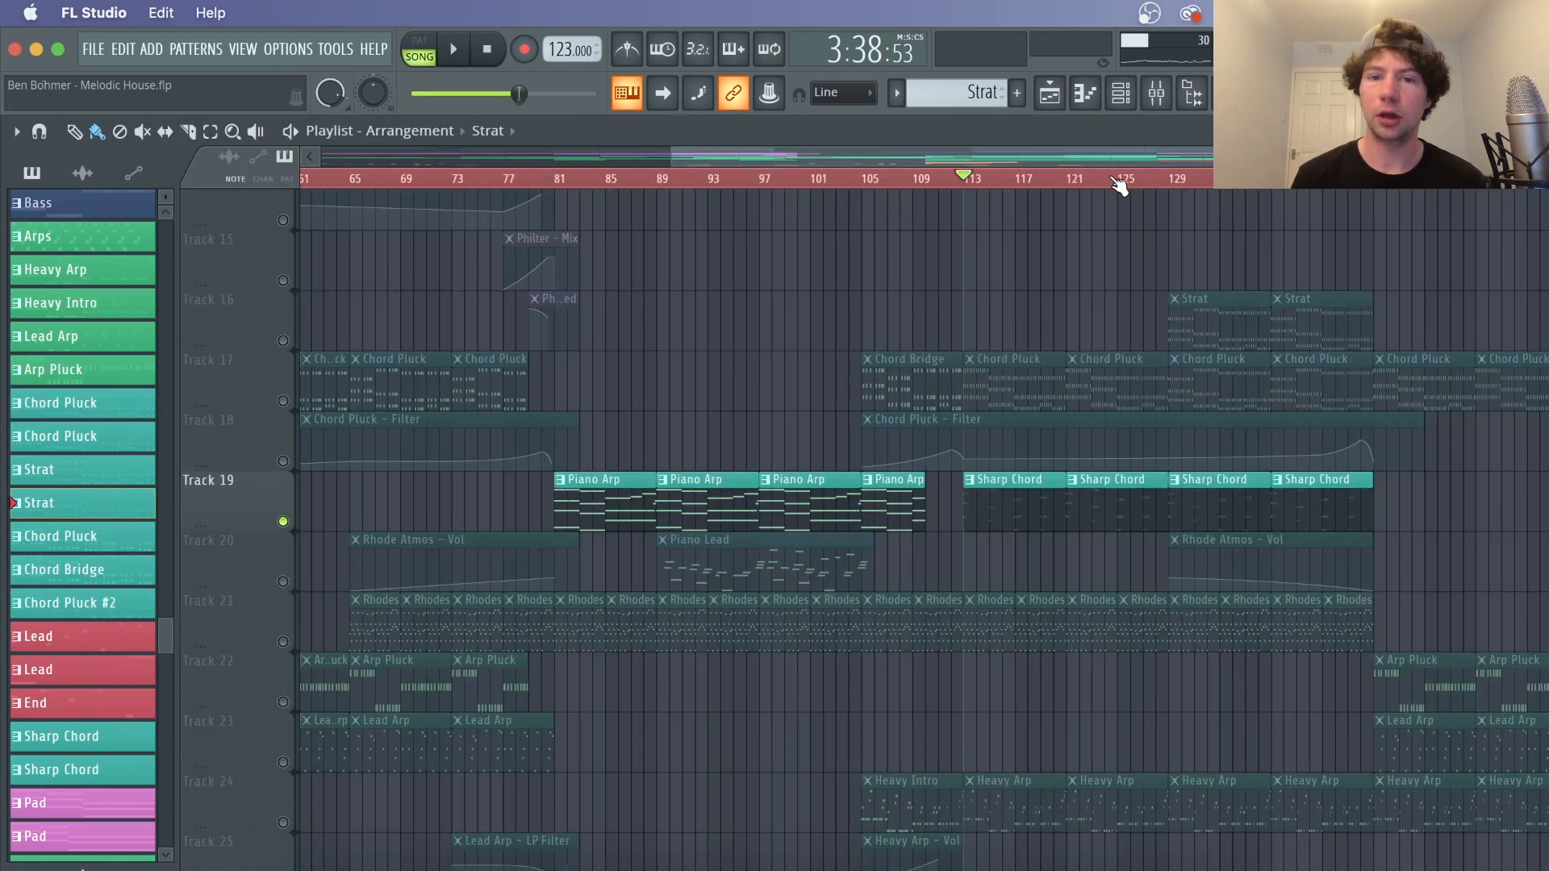
# Select the Sharp Chord pattern, open its 3x Osc synth from the channel rack, and play it
pyautogui.scroll(4, 1120, 187)
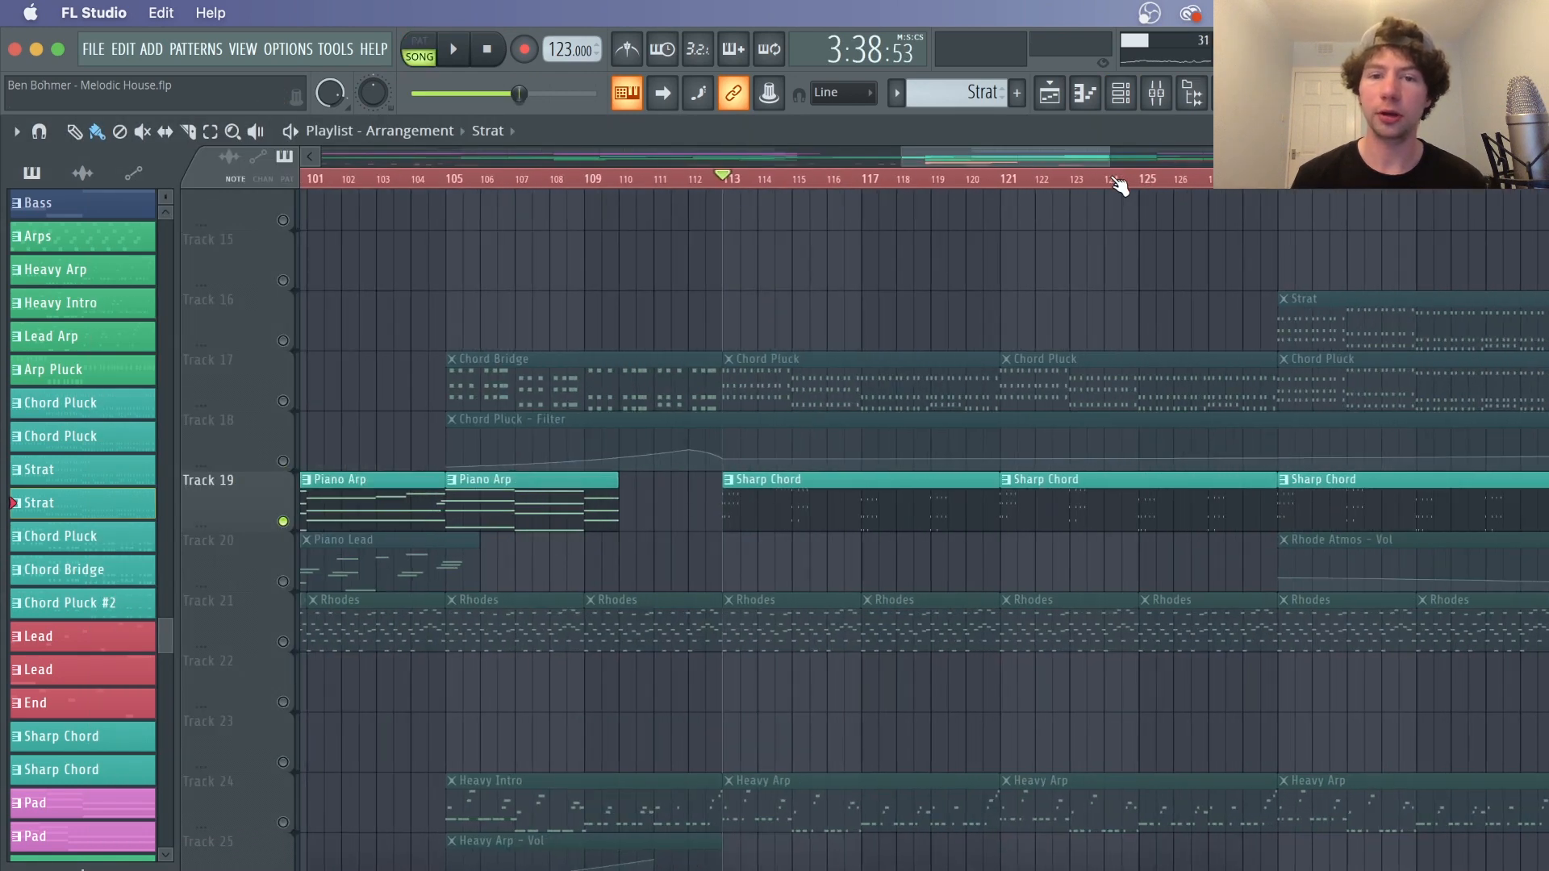
pyautogui.press('space')
pyautogui.click(863, 508)
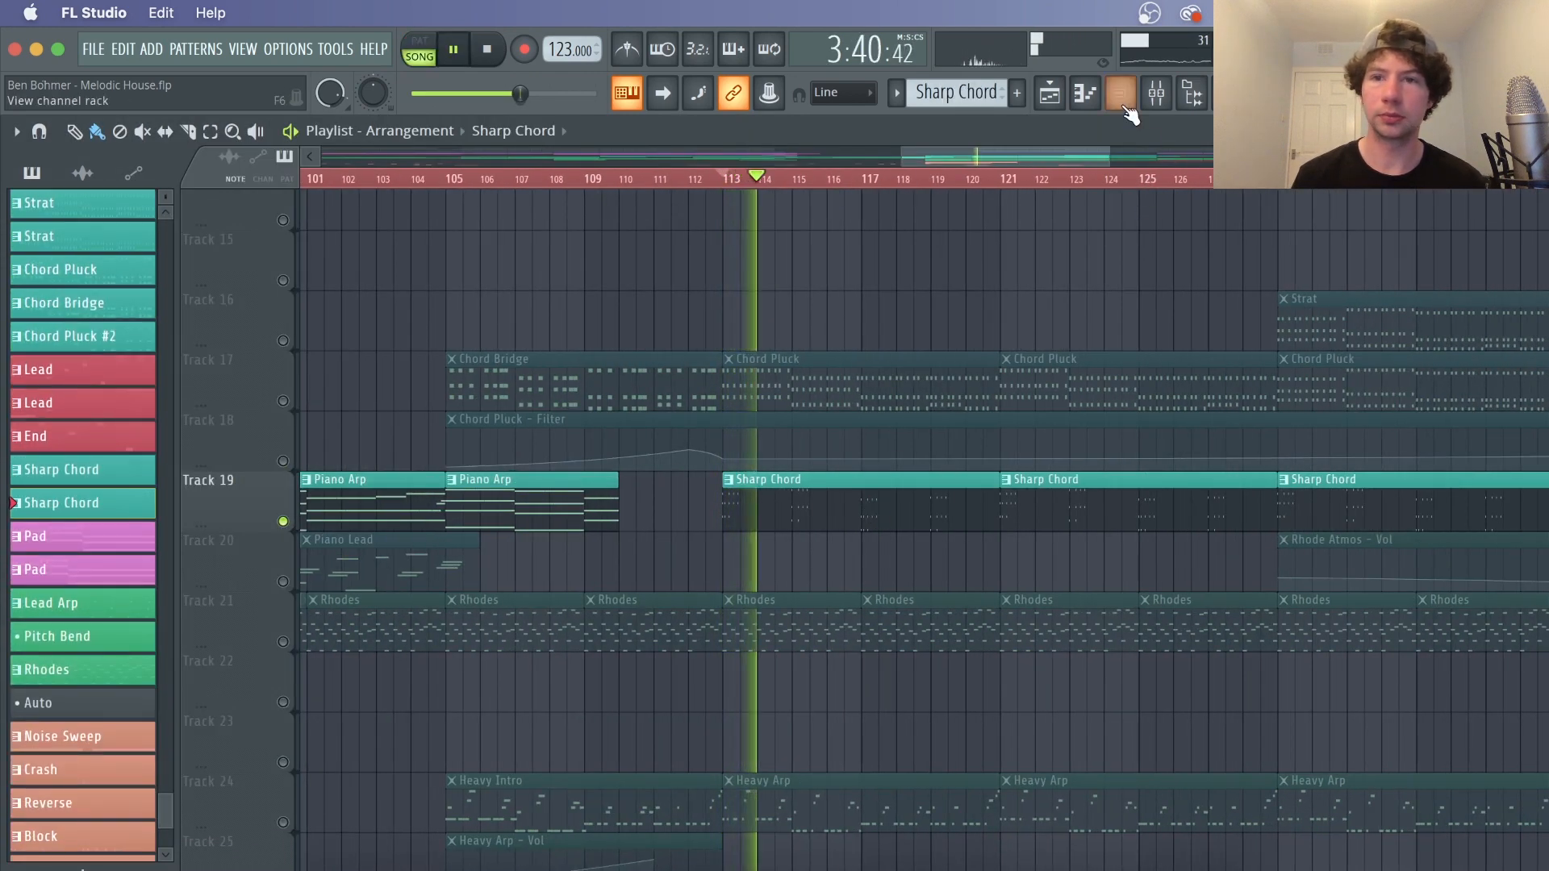
pyautogui.press('F6')
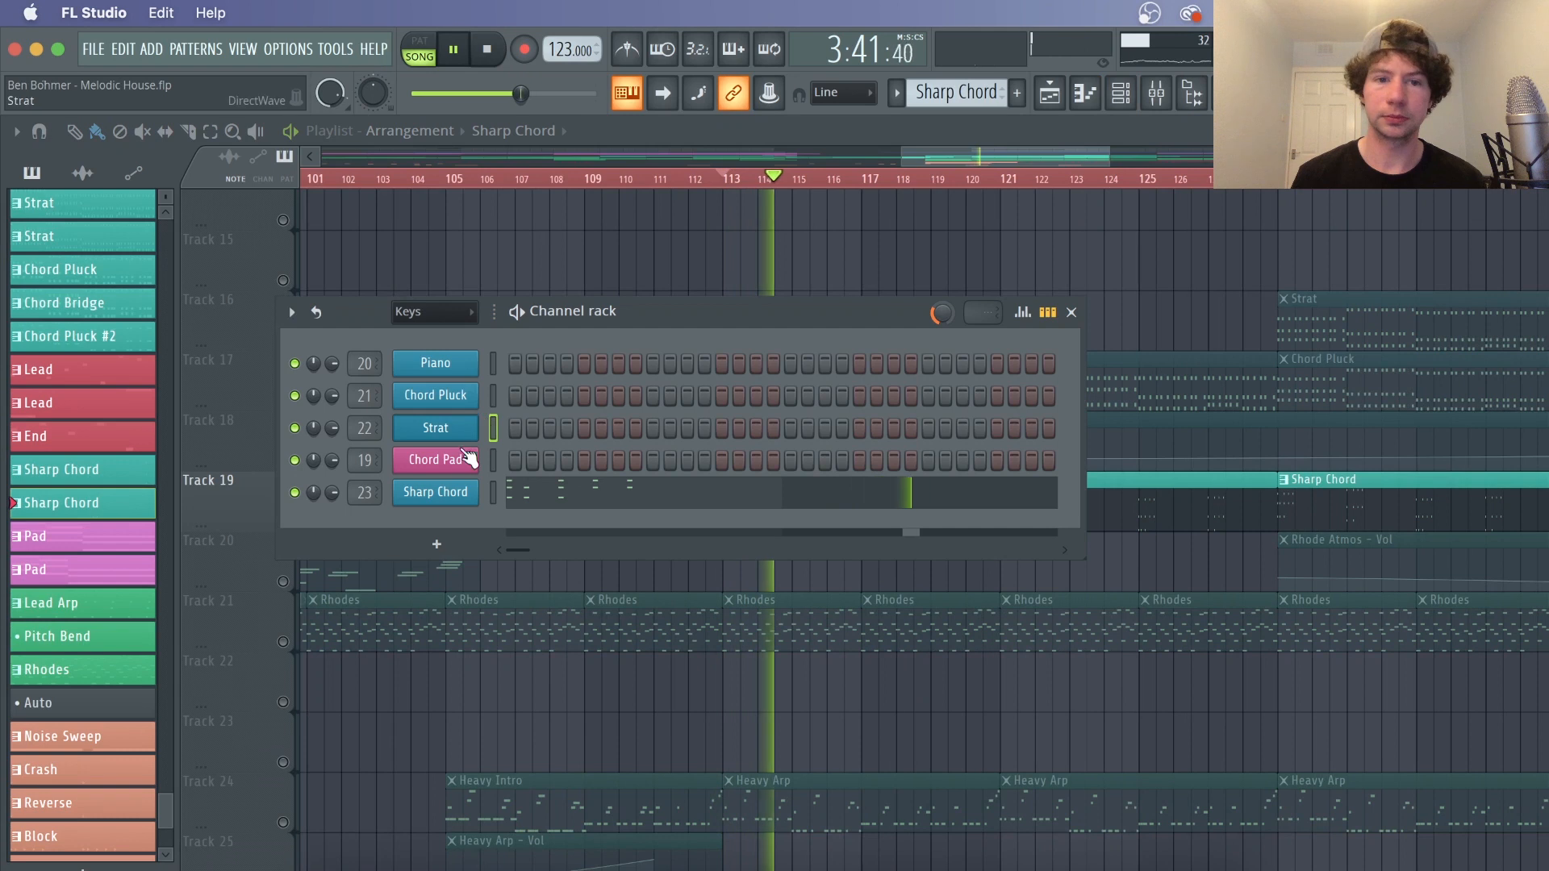
pyautogui.click(445, 496)
pyautogui.moveTo(747, 303); pyautogui.dragTo(676, 217)
pyautogui.press('space')
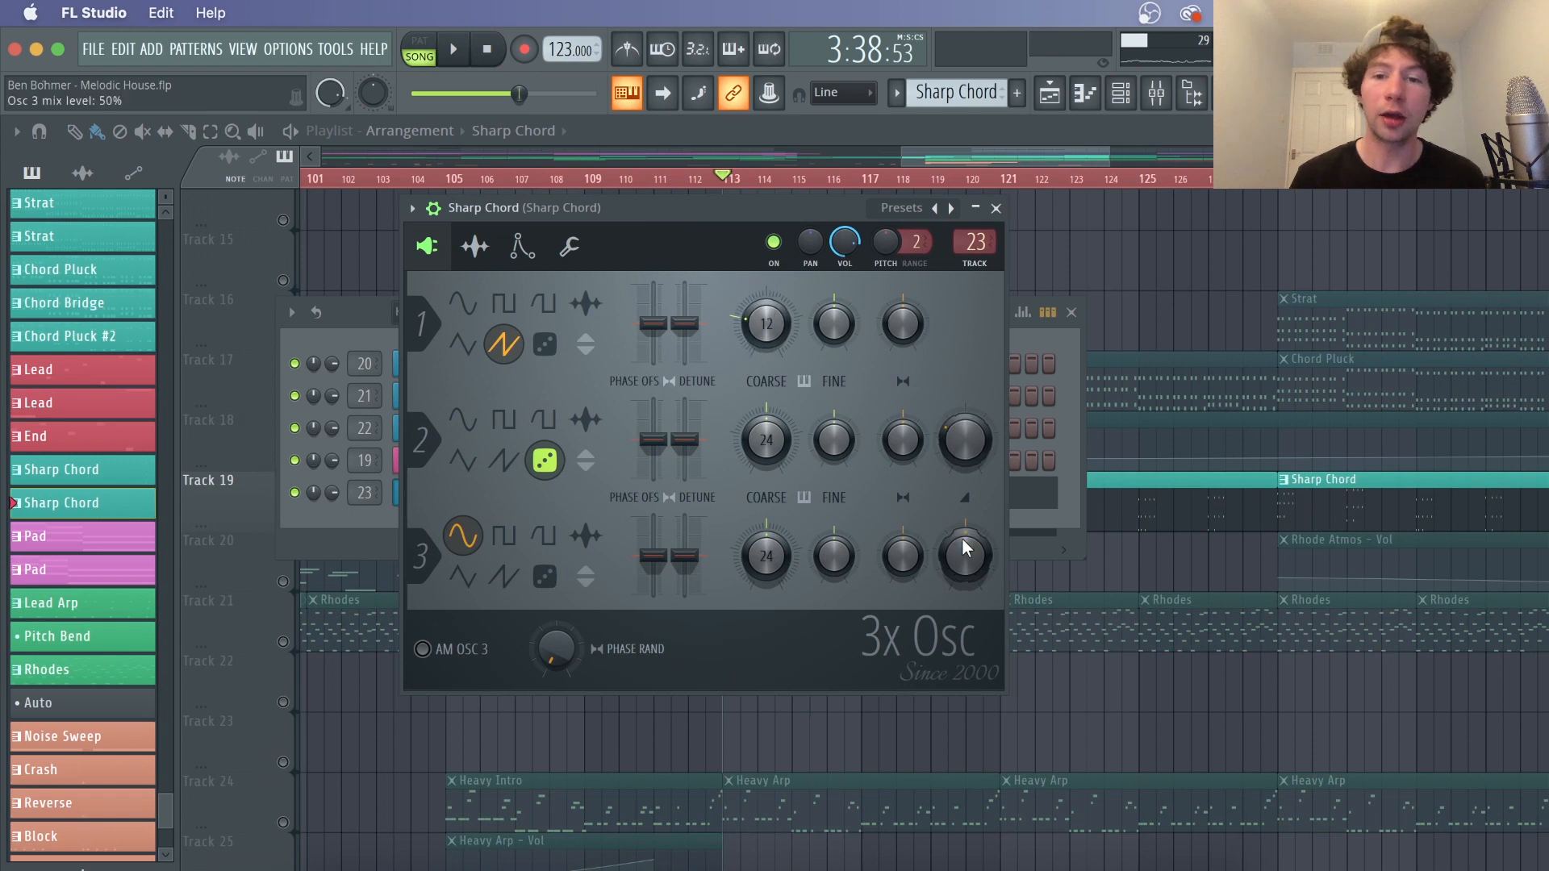
pyautogui.press('space')
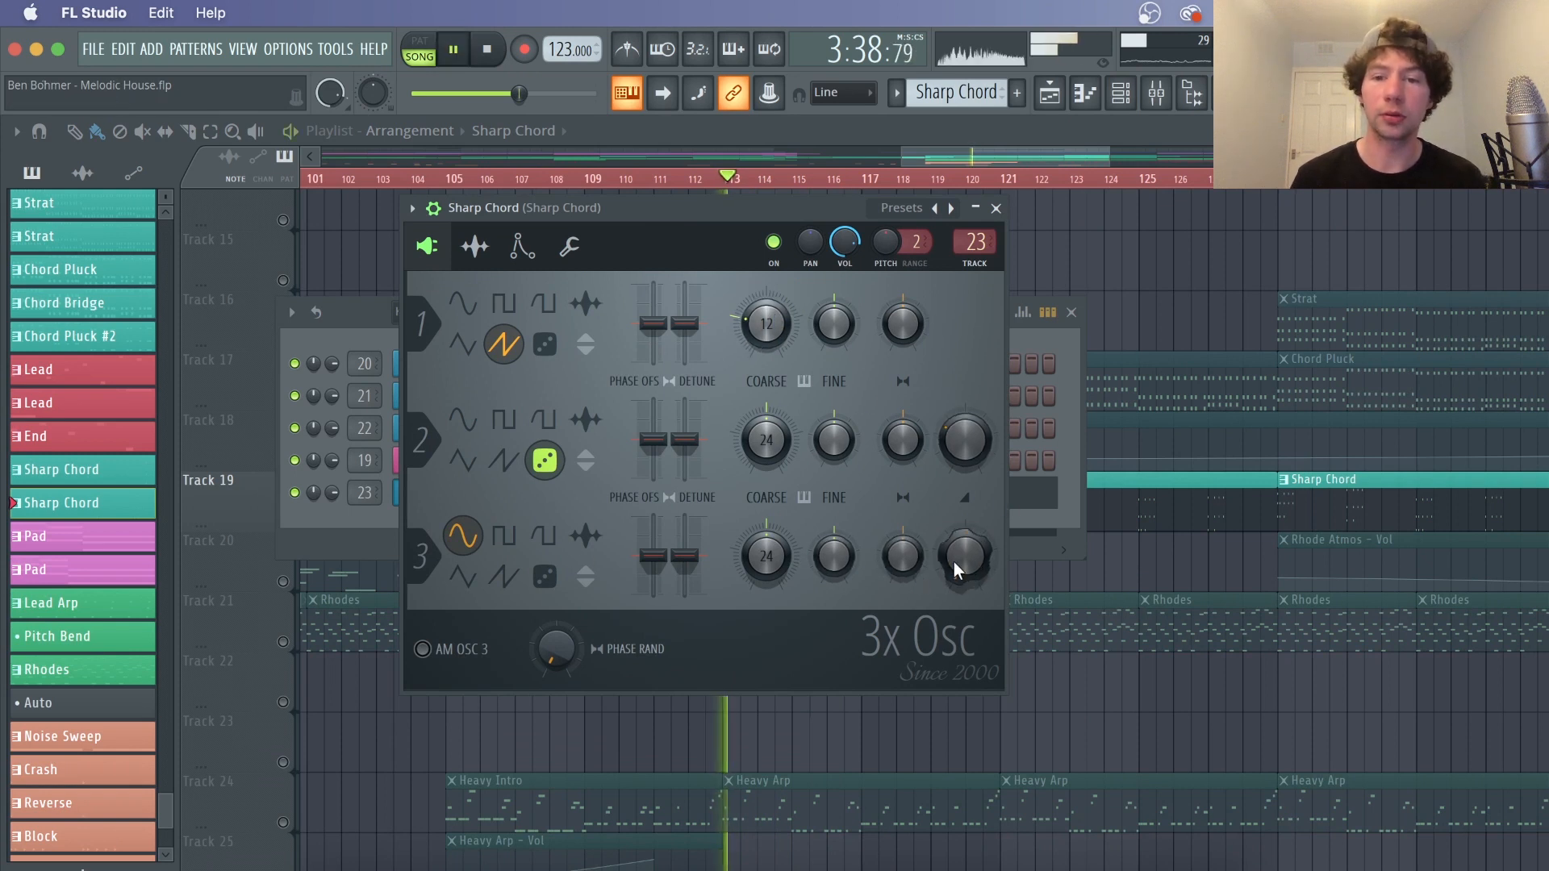
# Raise oscillator 3's mix level in the Sharp Chord synth, stop playback, and view its volume envelope
pyautogui.moveTo(957, 568); pyautogui.dragTo(956, 500)
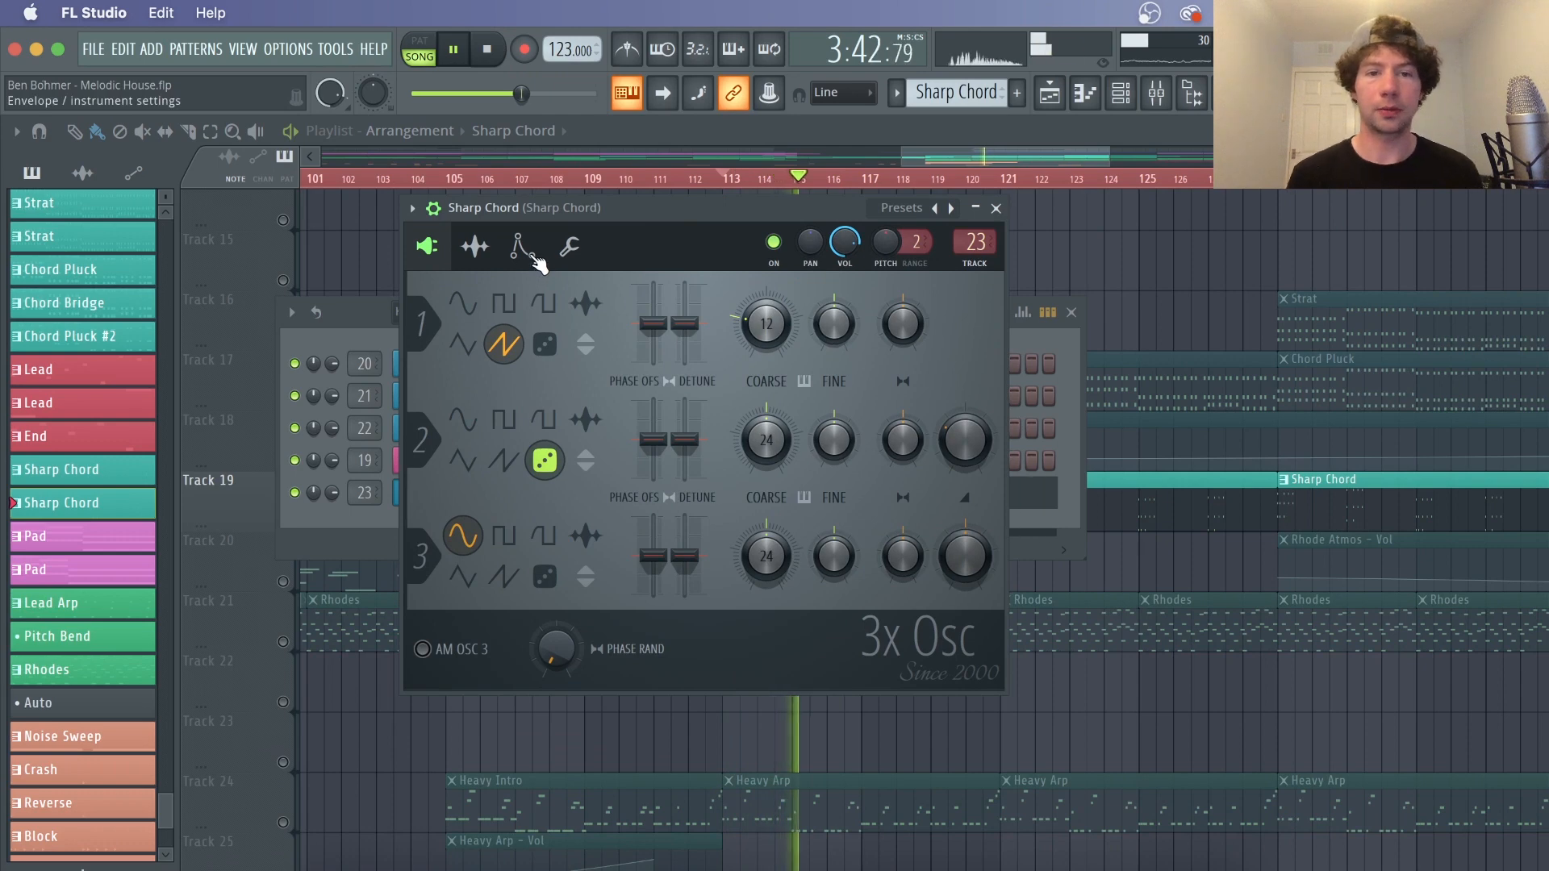
pyautogui.press('space')
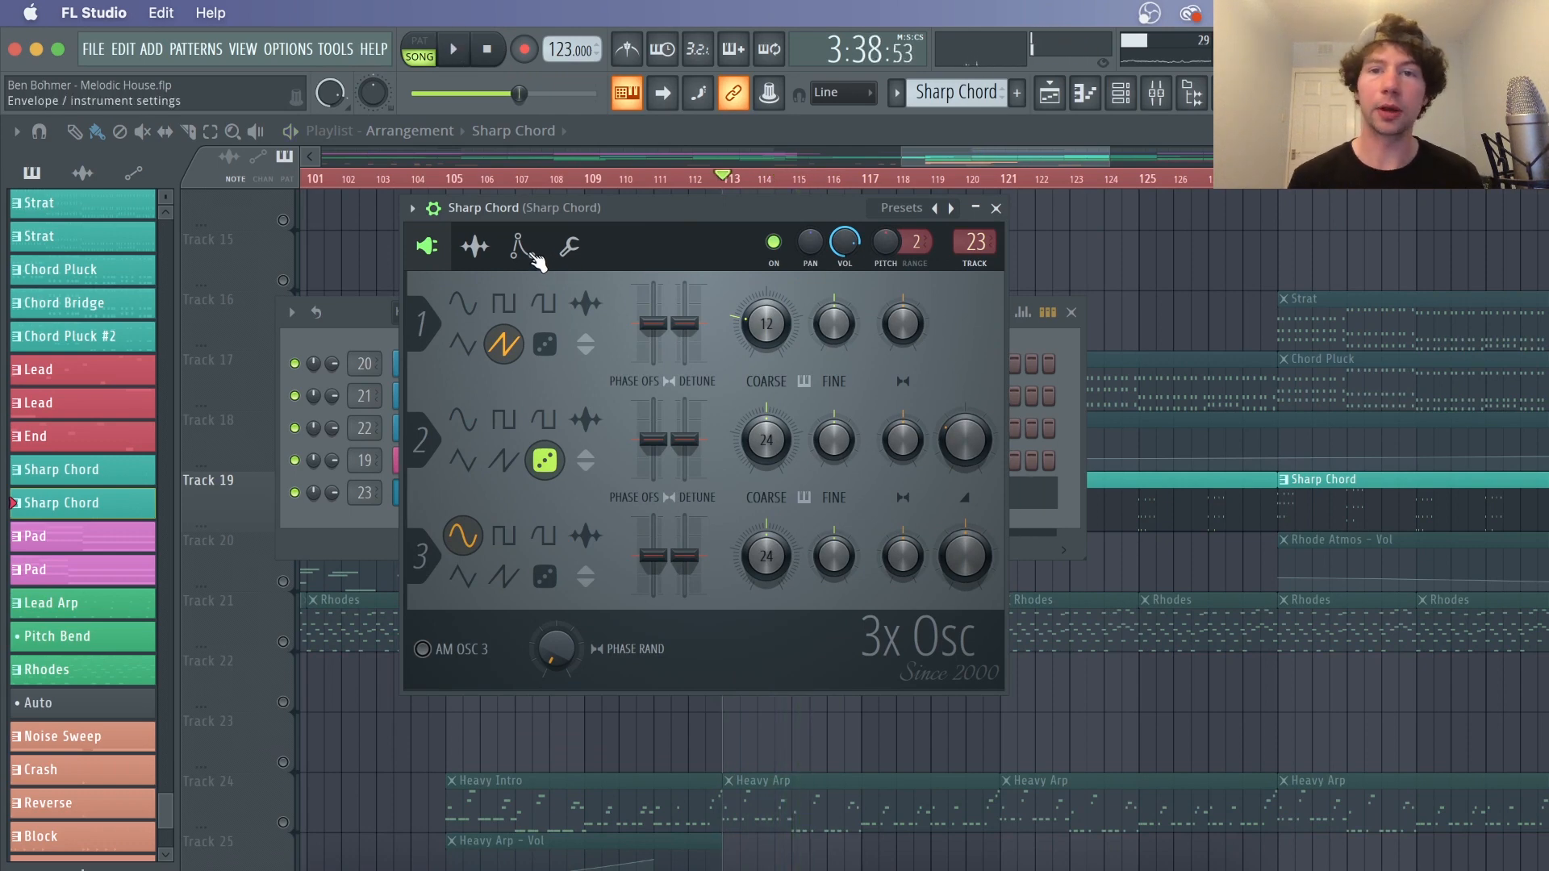
pyautogui.moveTo(697, 219); pyautogui.dragTo(824, 267)
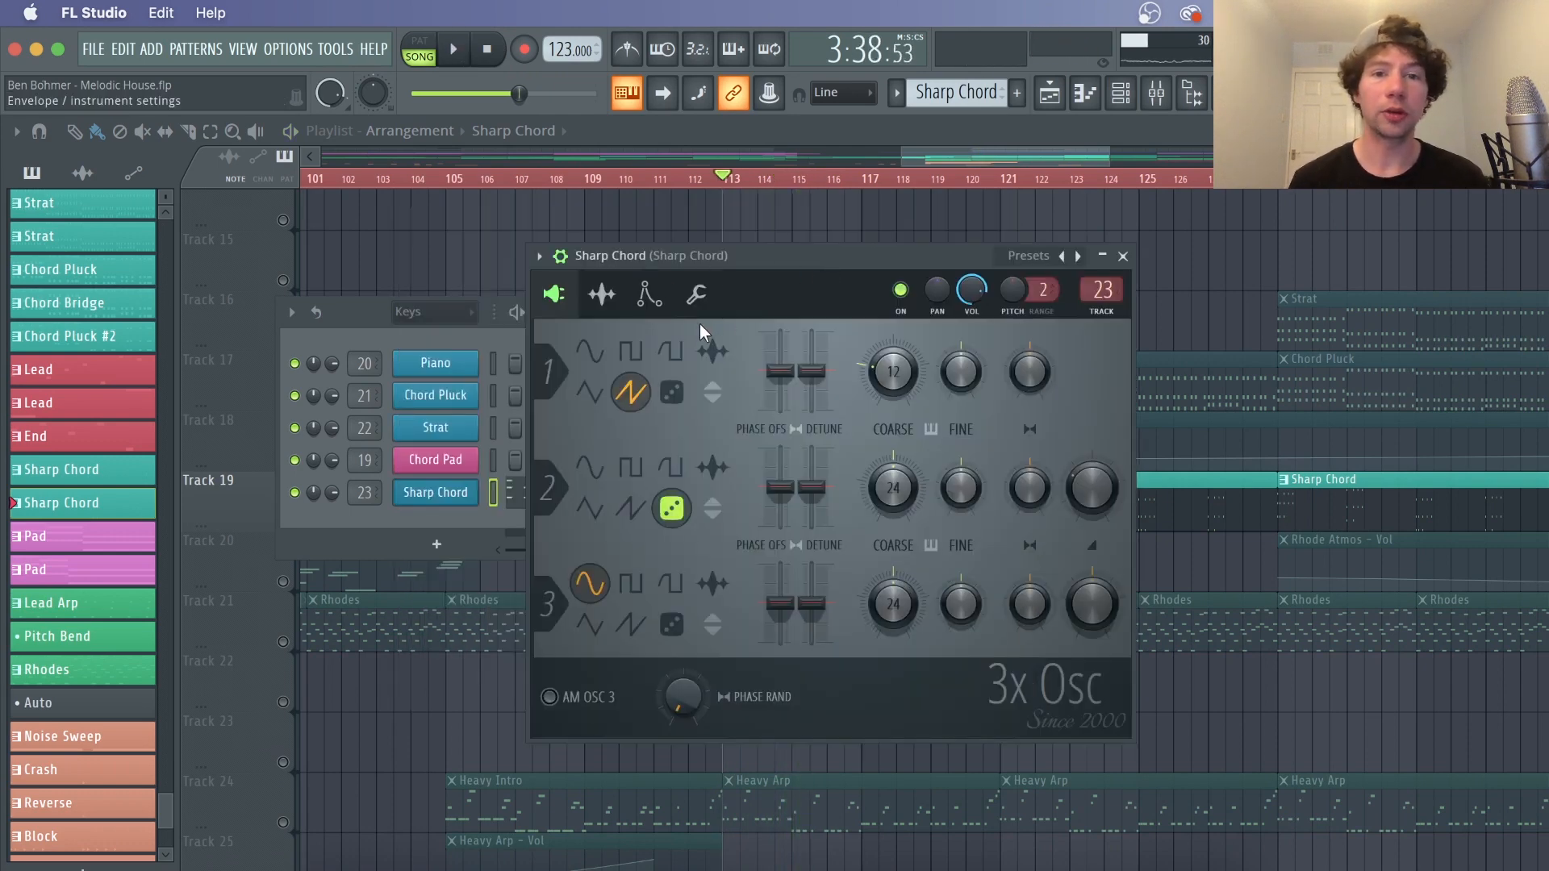
pyautogui.click(650, 297)
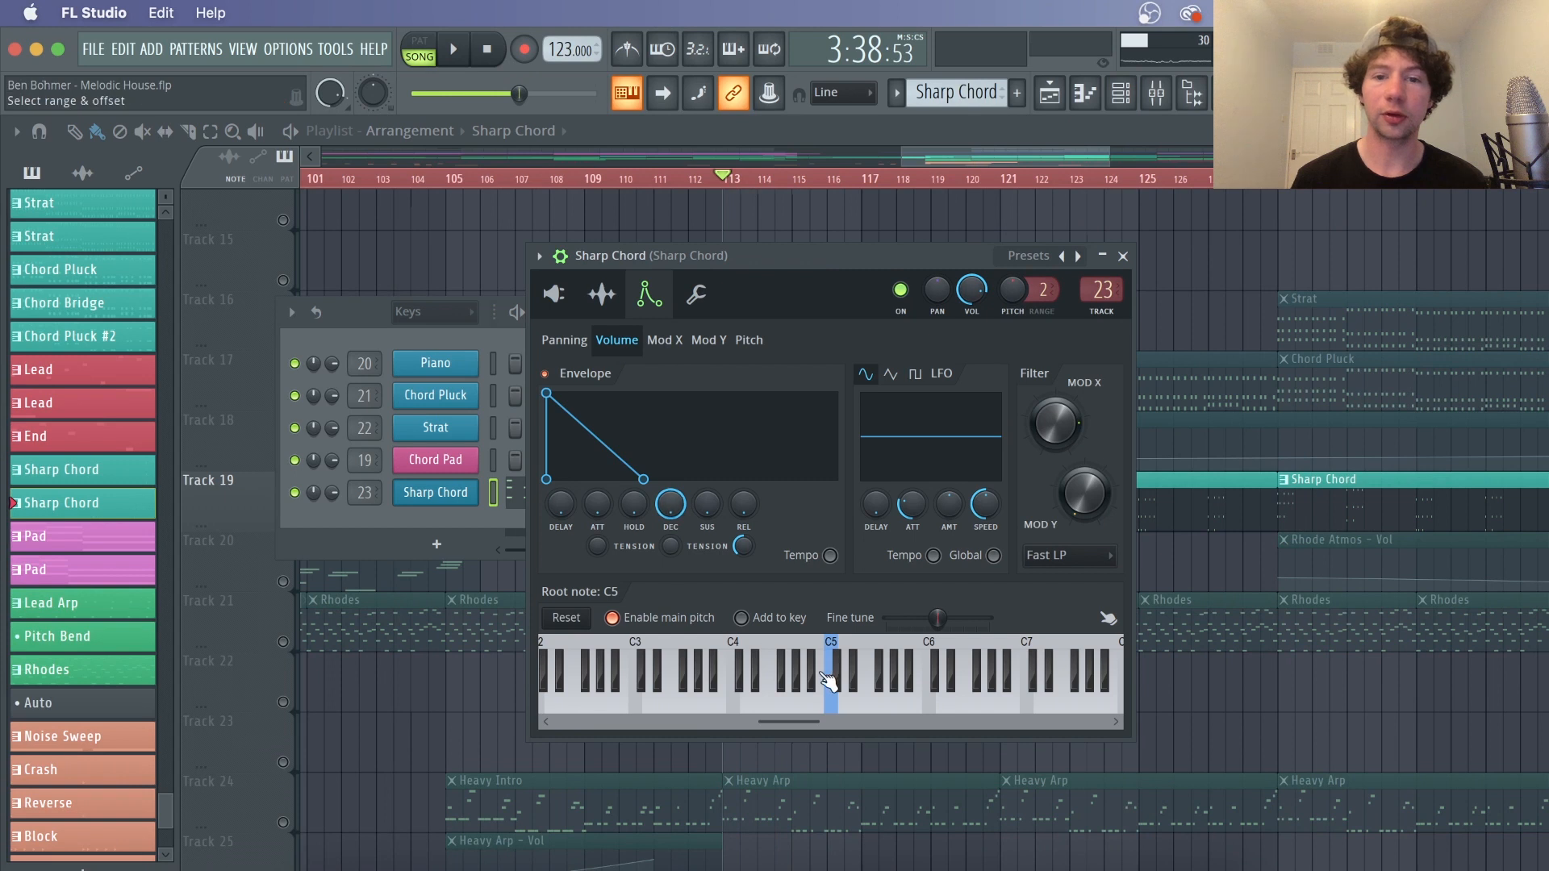
pyautogui.click(809, 708)
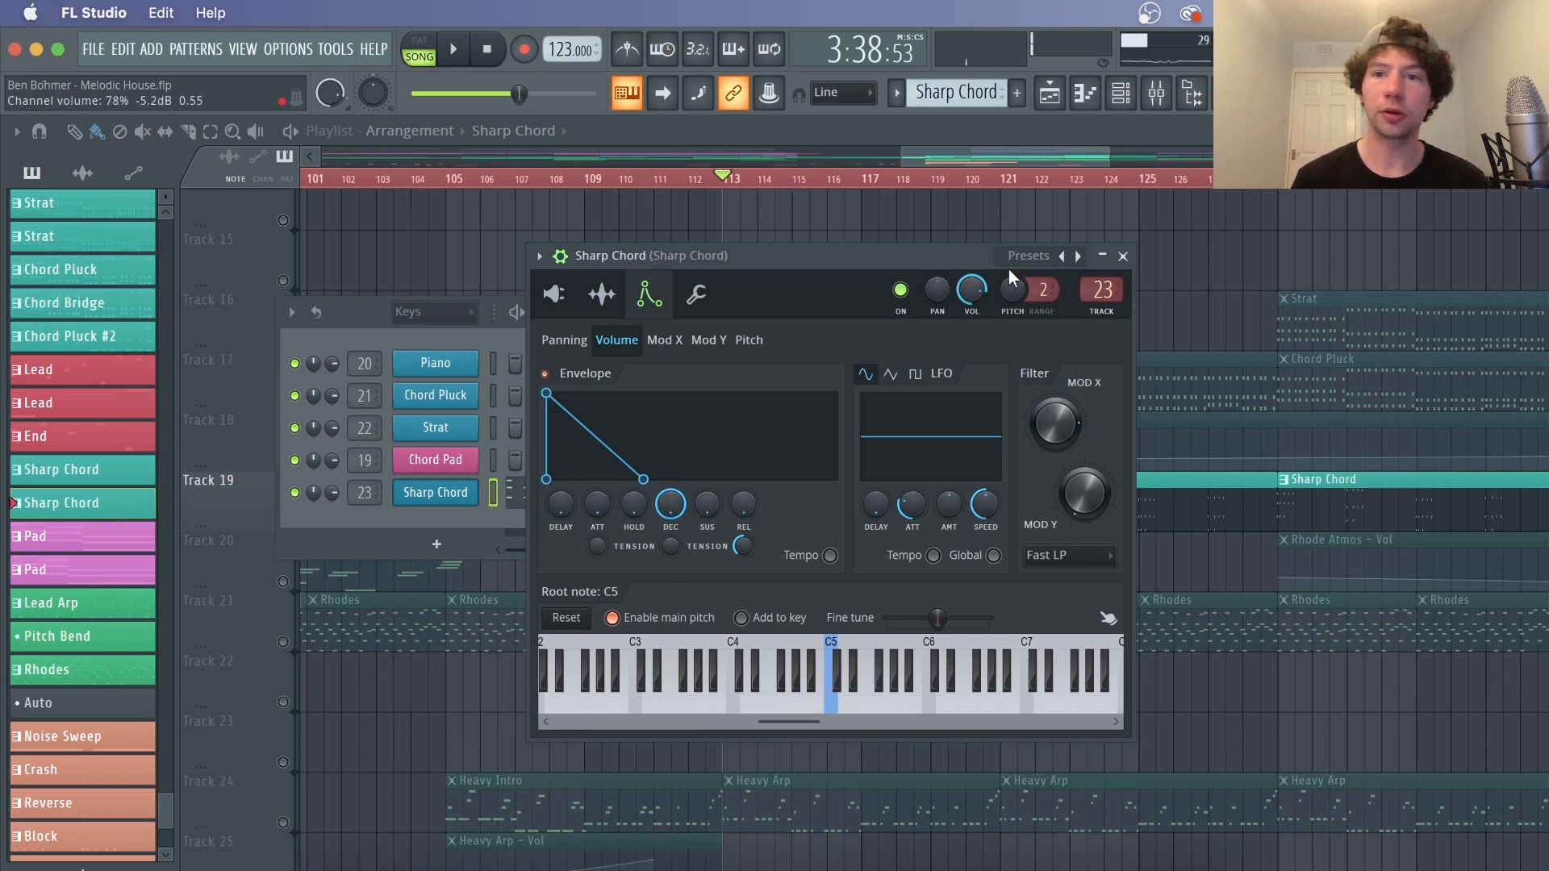
# Inspect the Sharp Chord mixer insert's Fruity Delay 3 and Fruity Reverb 2 effects
pyautogui.click(1159, 97)
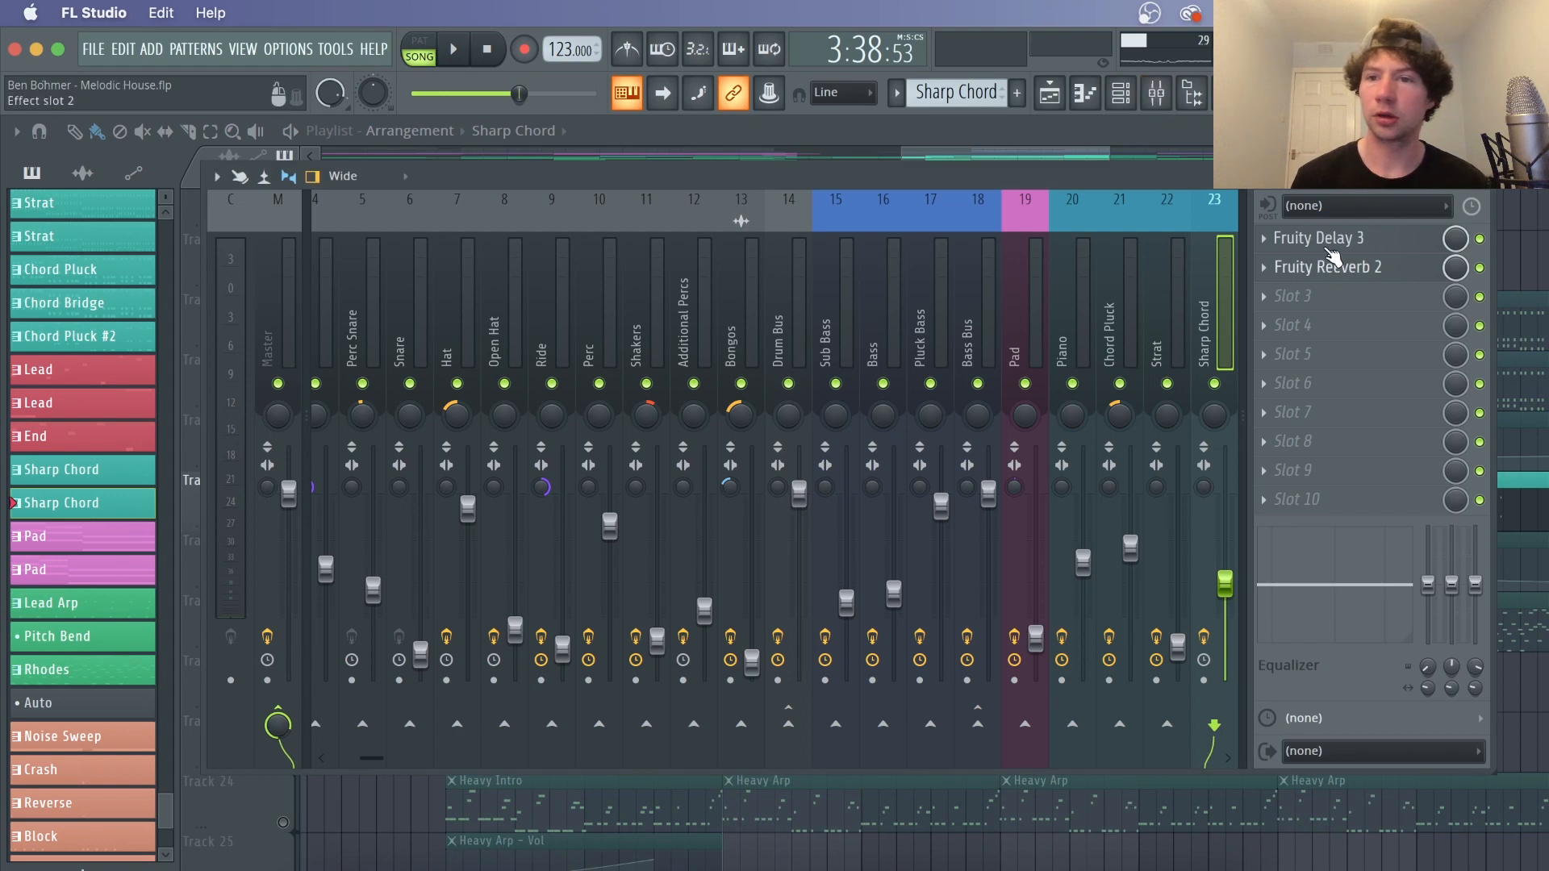
pyautogui.rightClick(1528, 256)
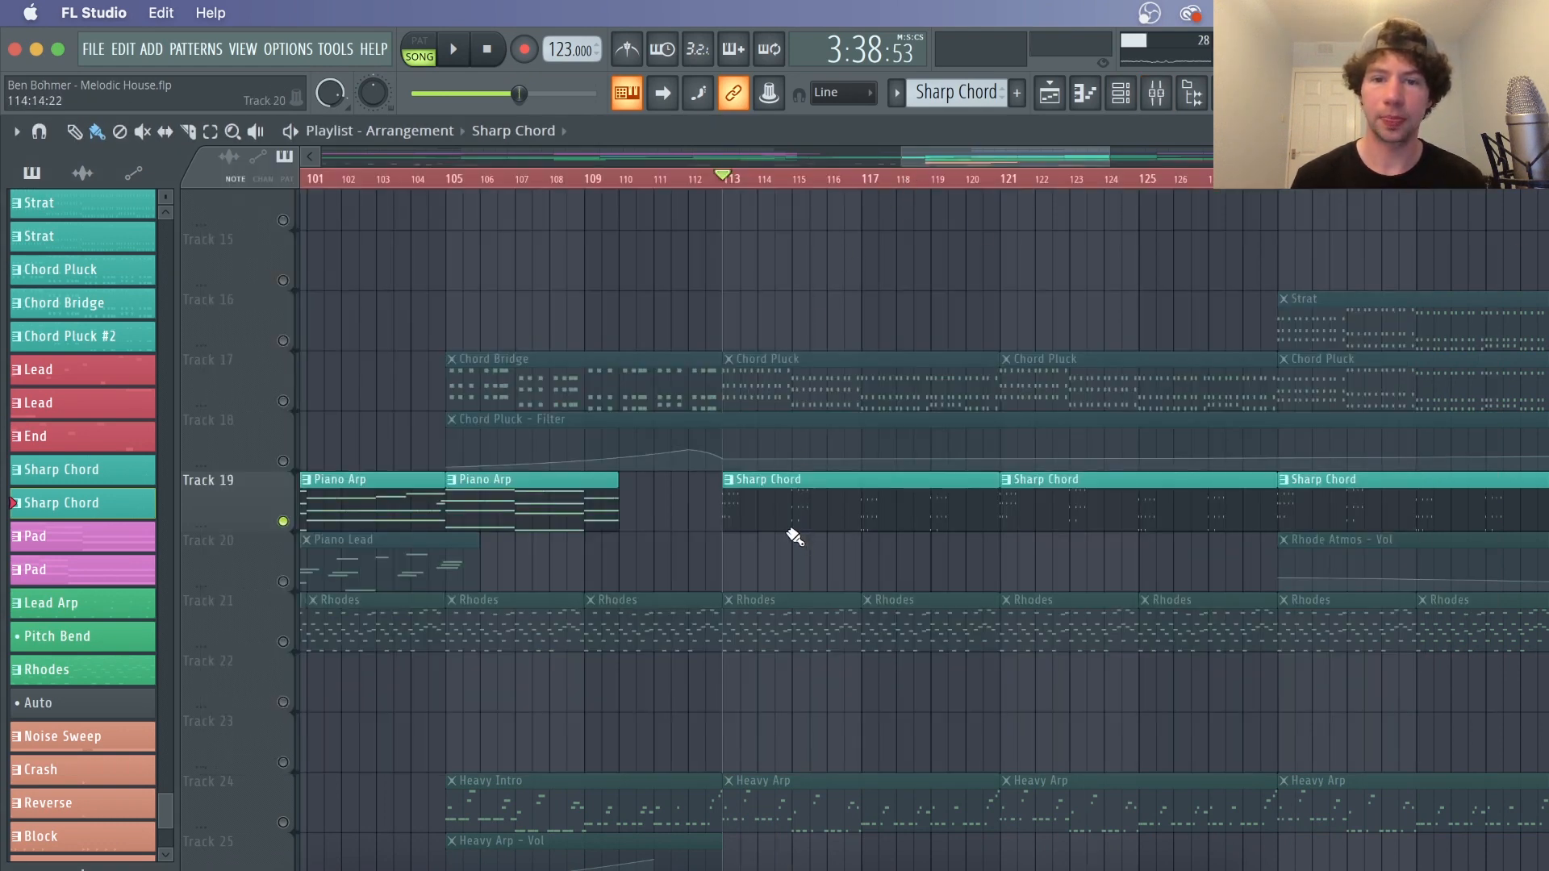
# Open the Sharp Chord pattern in the piano roll, play and stop it, and return to the playlist
pyautogui.doubleClick(773, 510)
pyautogui.scroll(-3, 724, 171)
pyautogui.scroll(8, 451, 283)
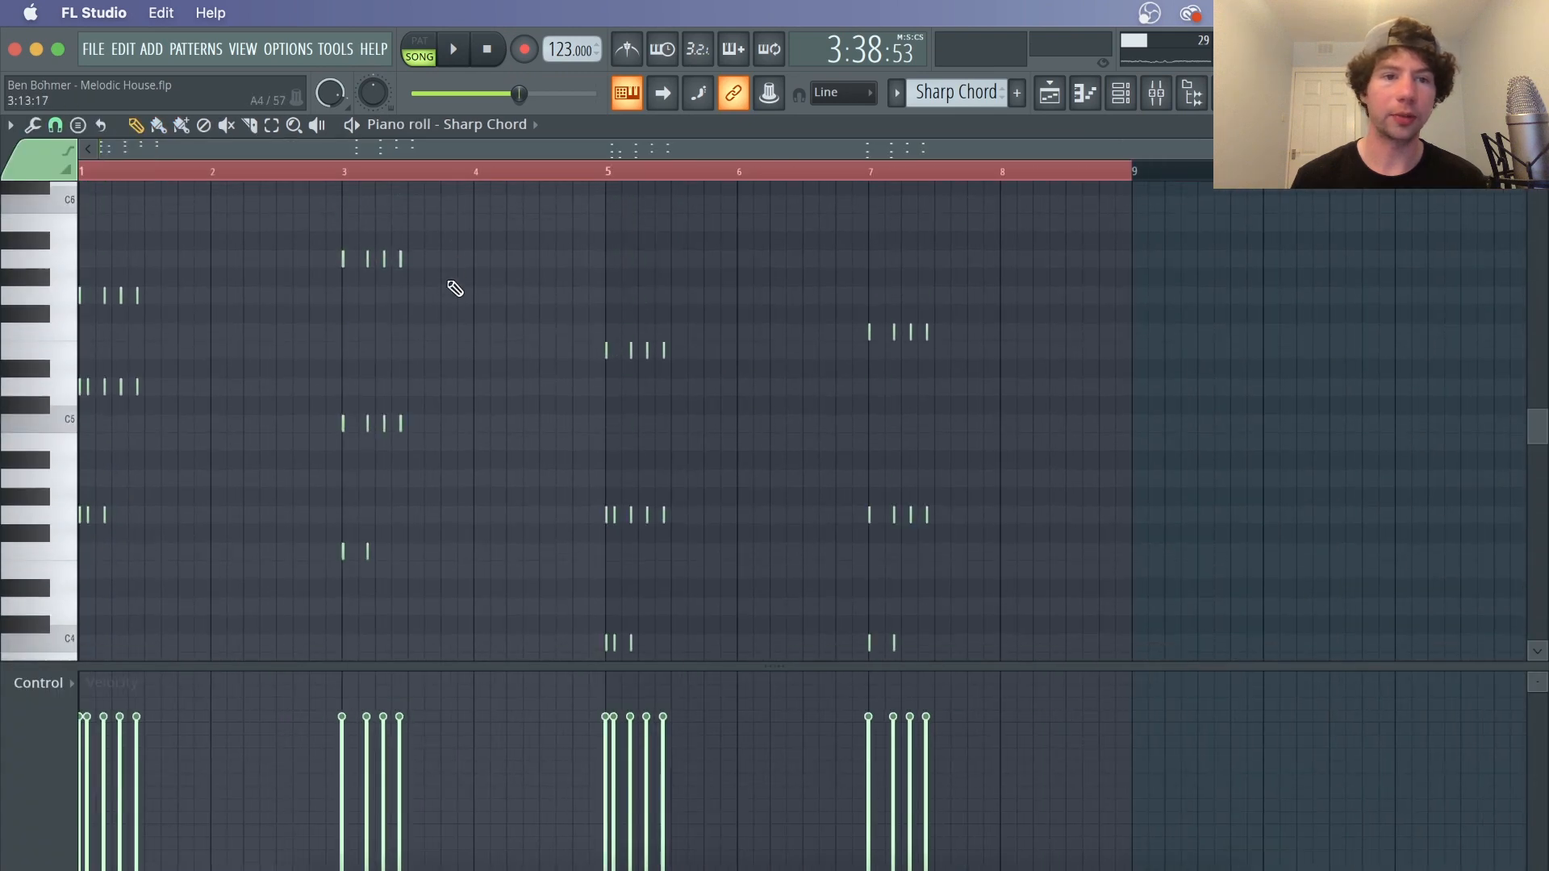
pyautogui.press('space')
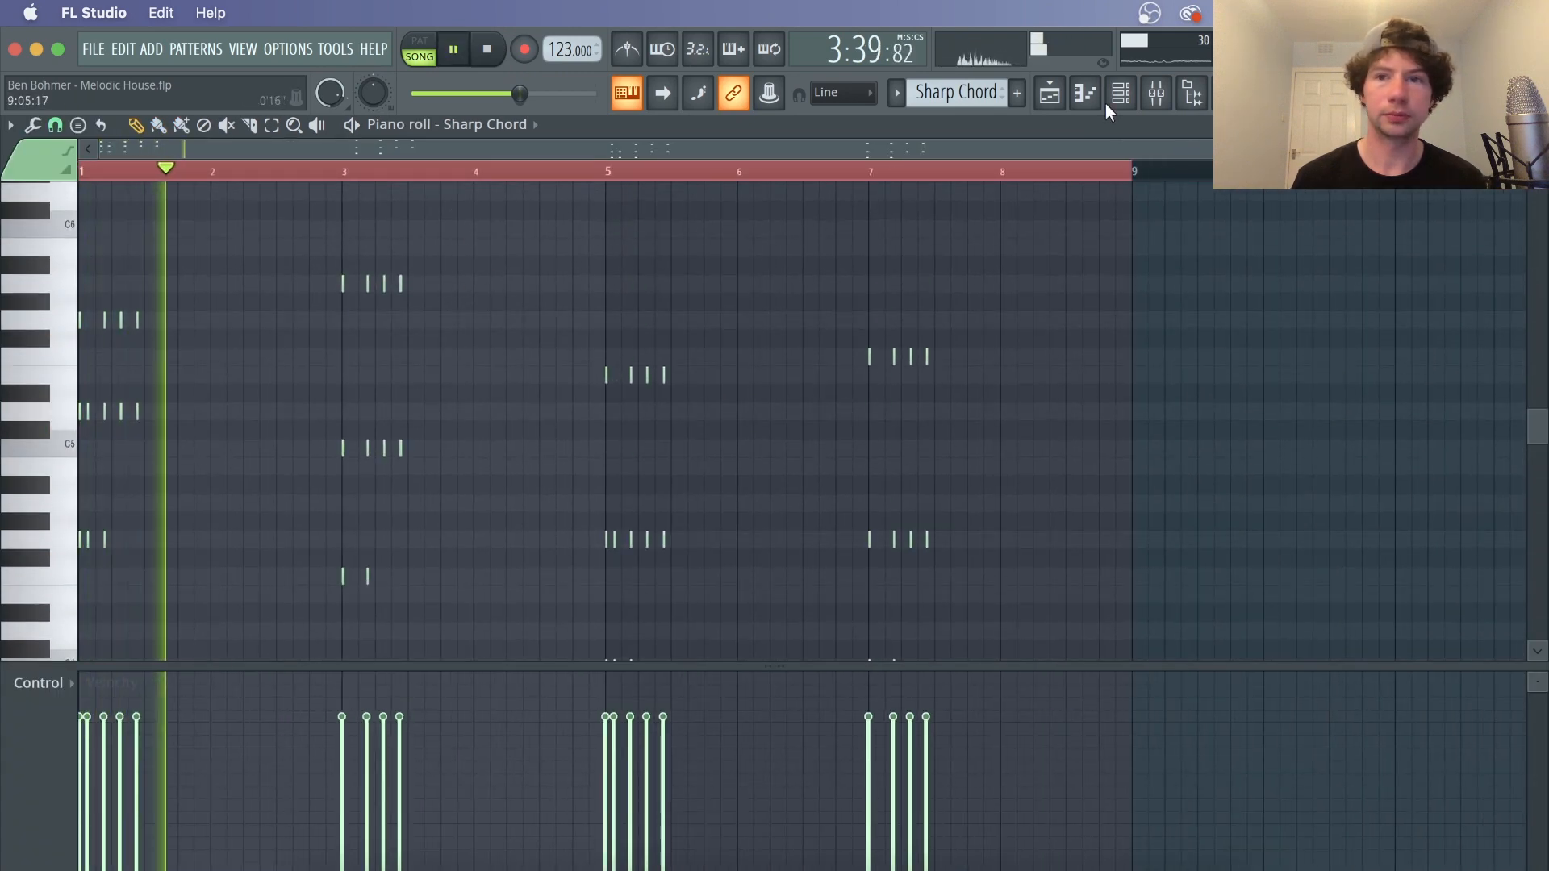
pyautogui.press('space')
pyautogui.click(1058, 98)
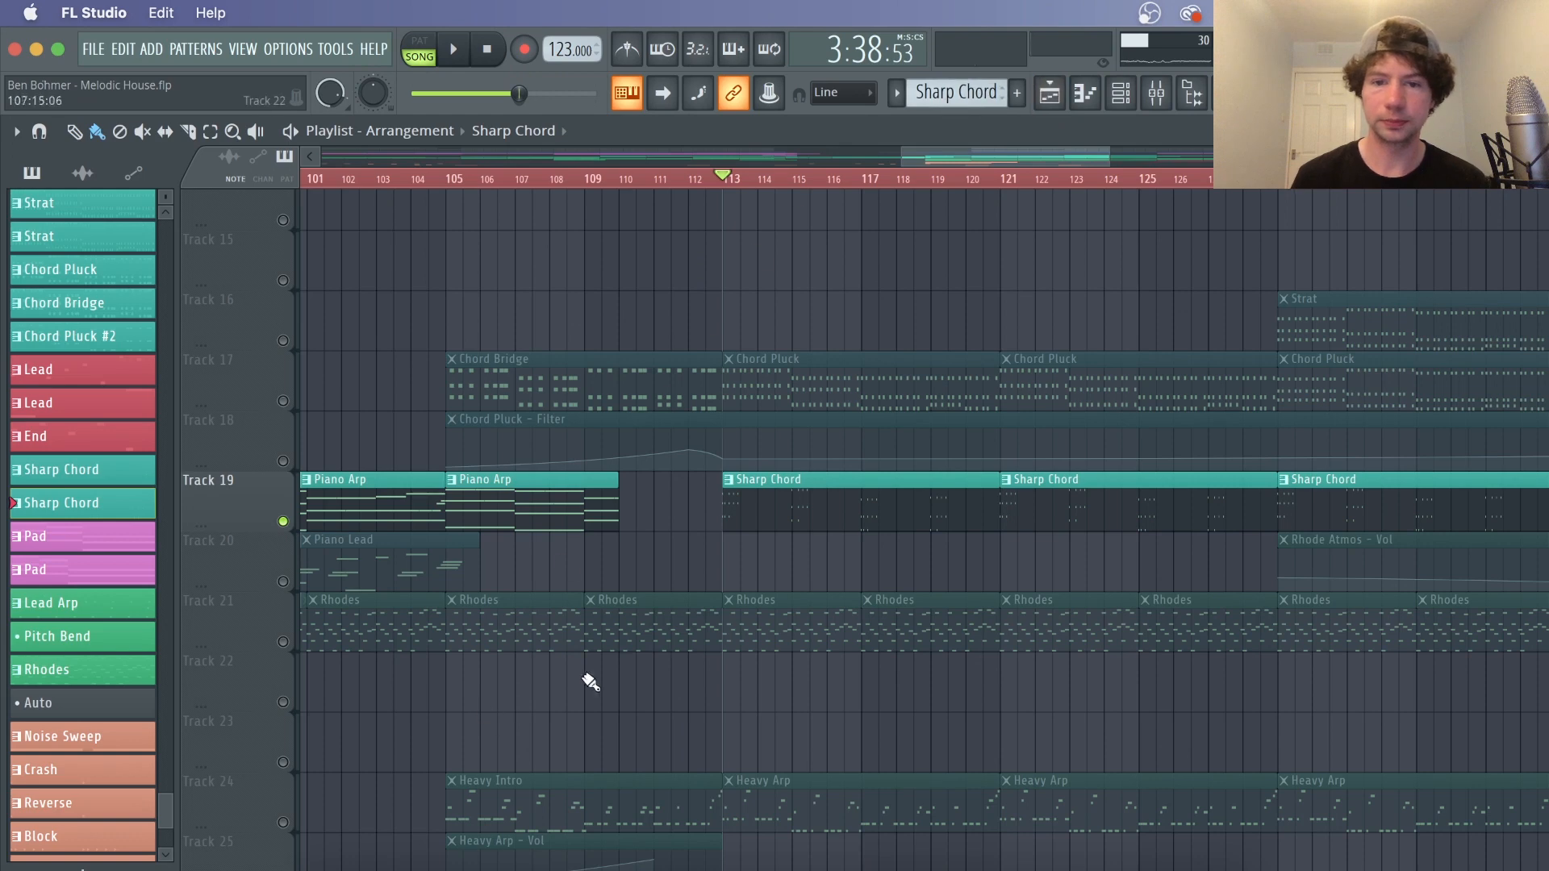
pyautogui.scroll(-3, 788, 188)
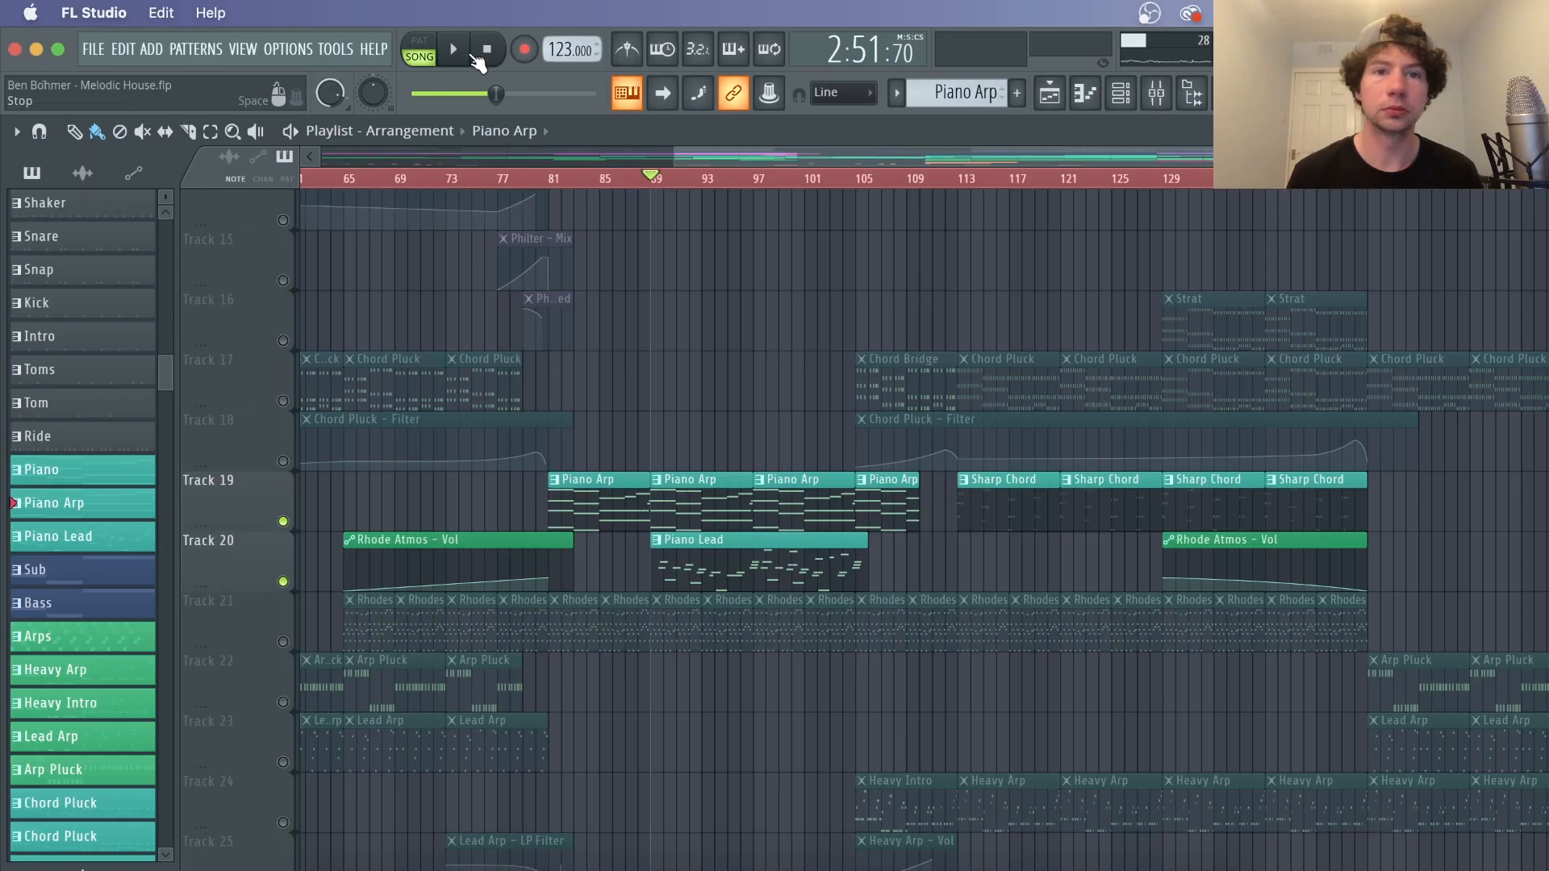
# Play the Piano Arp section and open the Piano DirectWave sampler from the channel rack, then stop
pyautogui.click(454, 50)
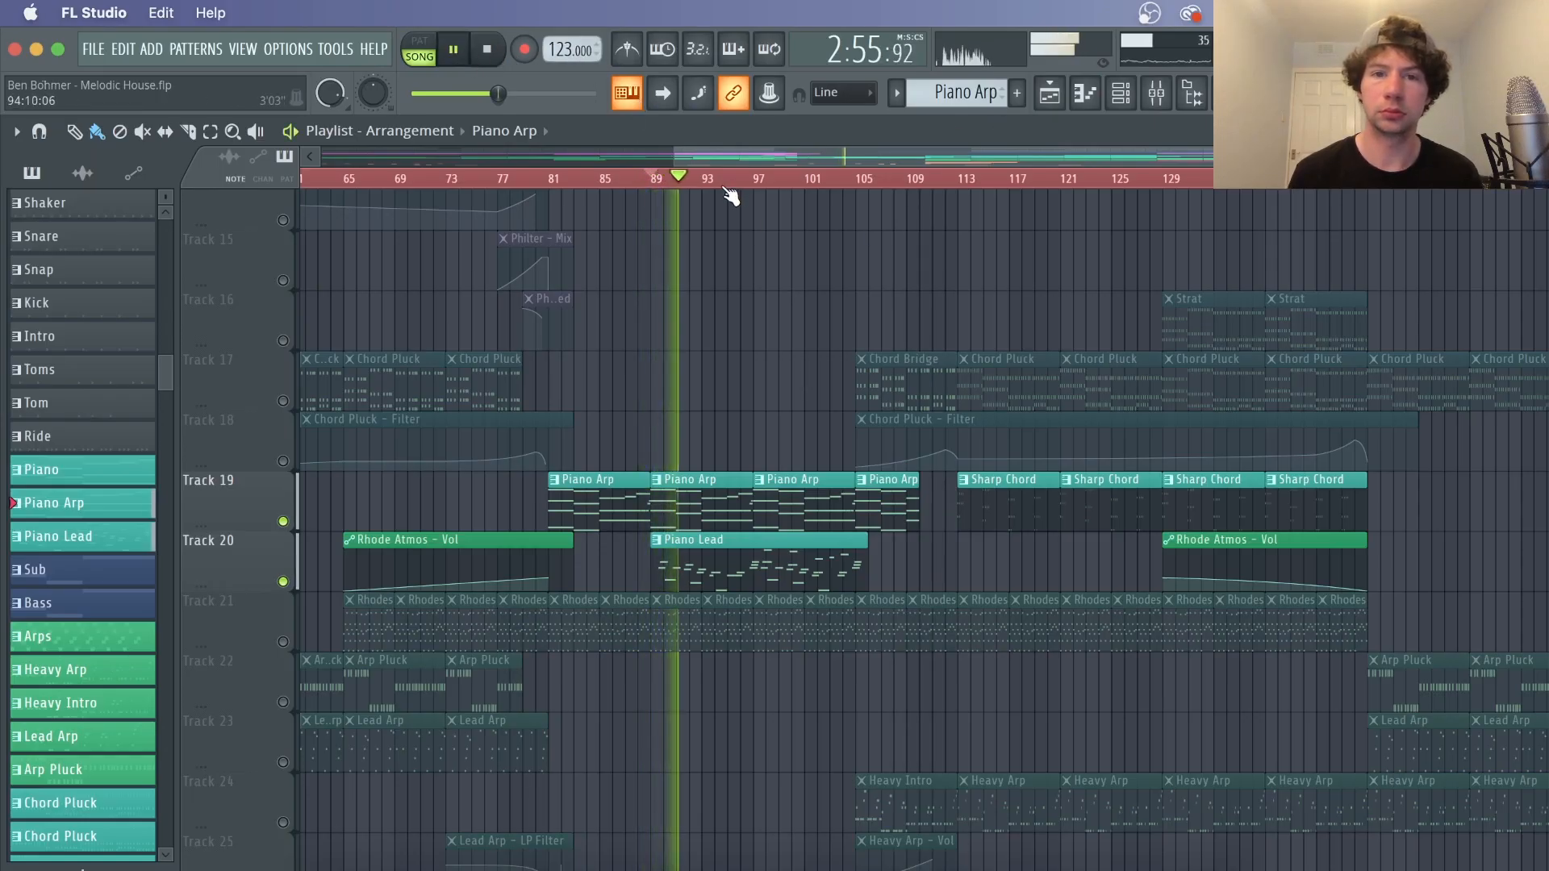
pyautogui.scroll(2, 729, 194)
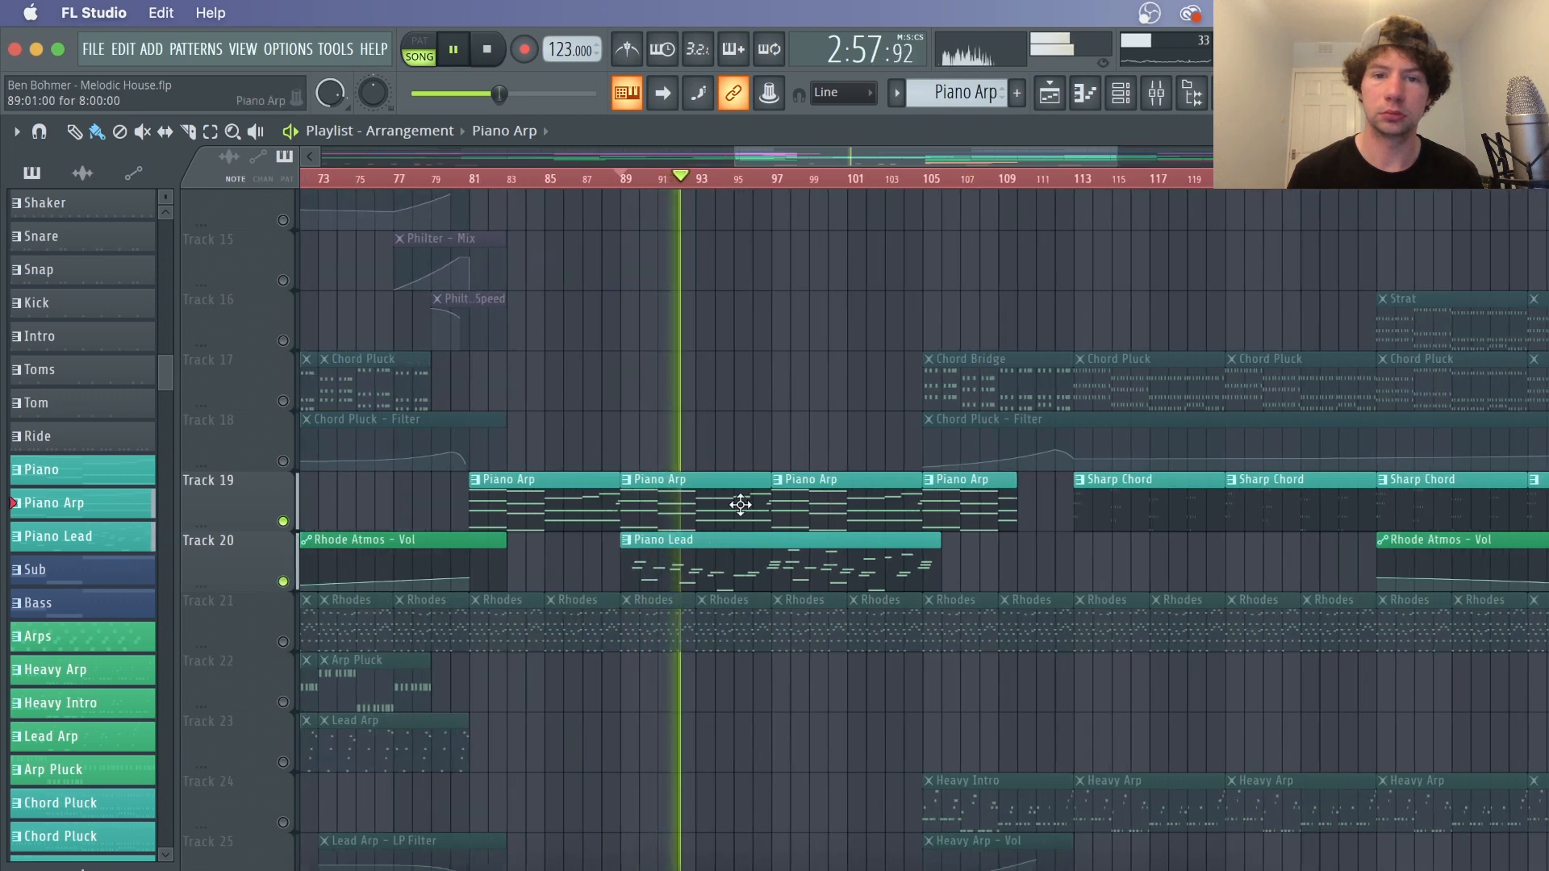
pyautogui.click(1121, 92)
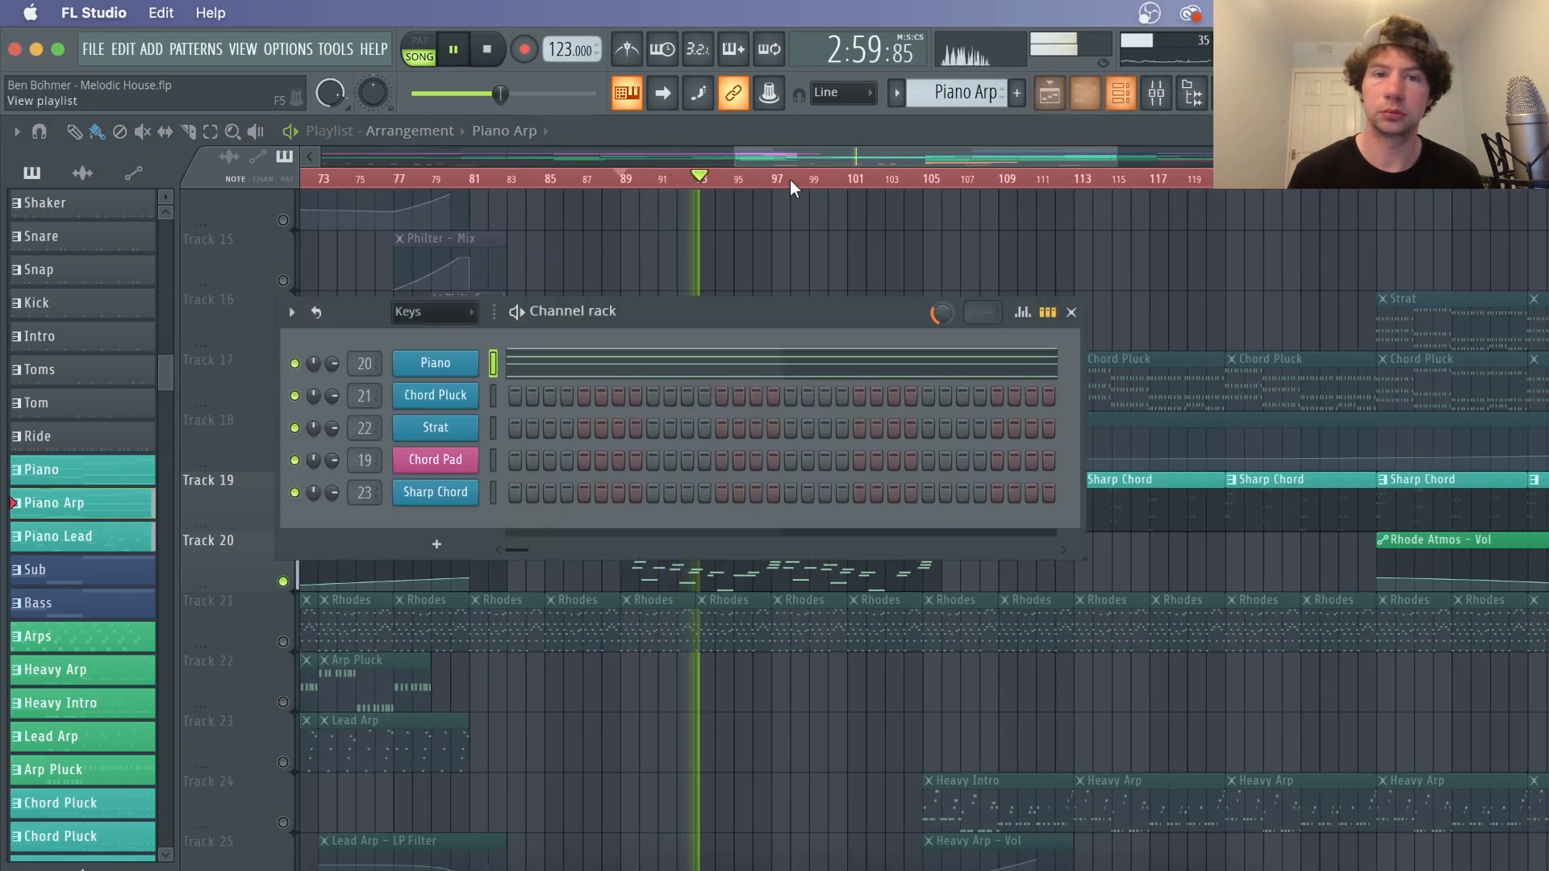
pyautogui.click(435, 361)
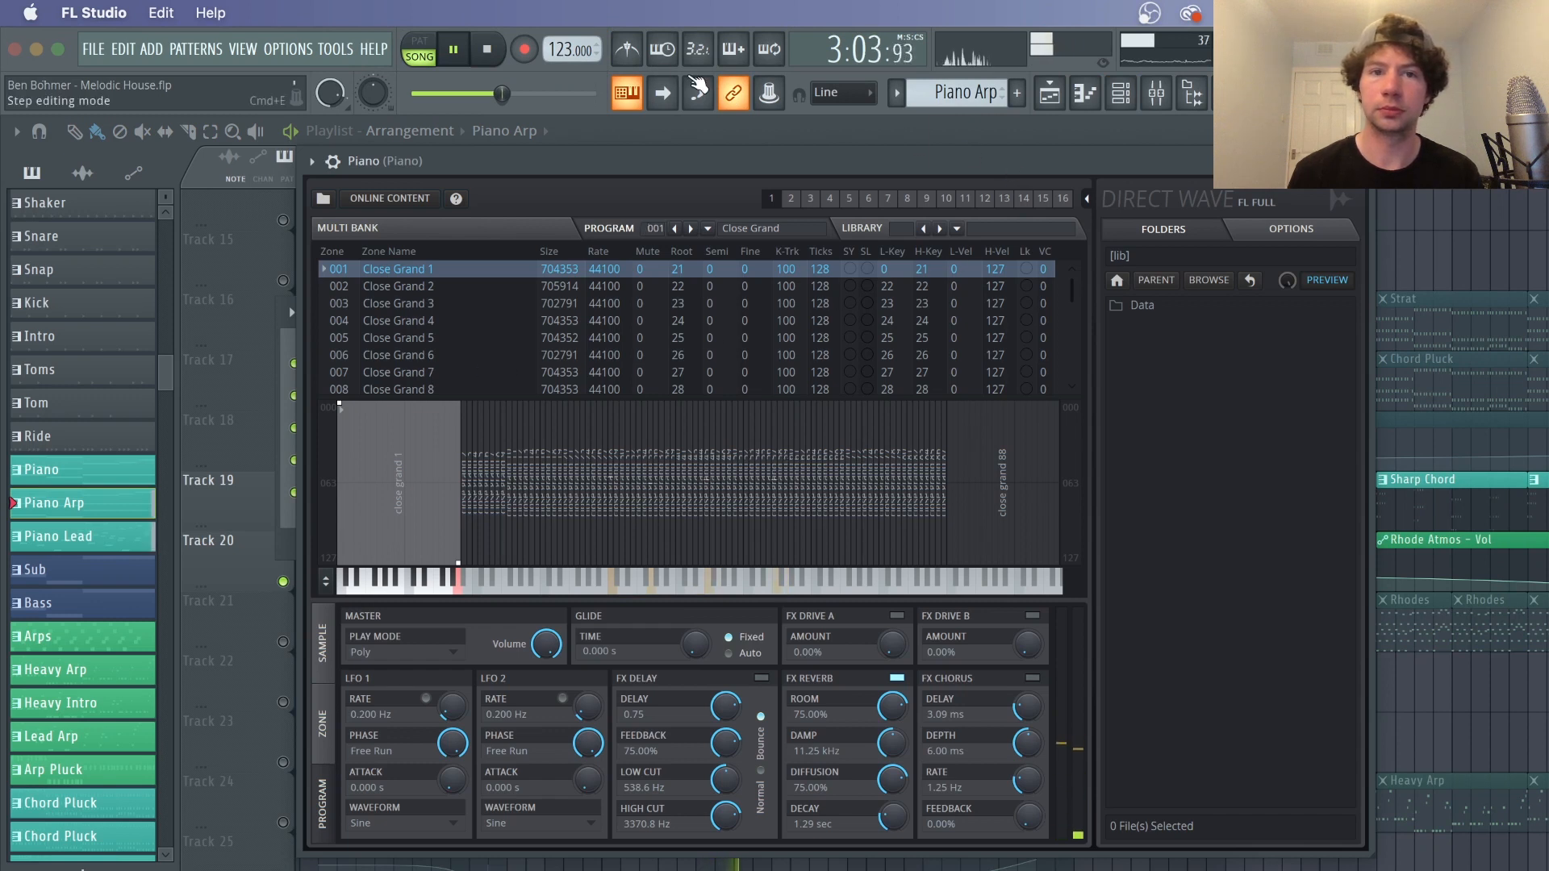
pyautogui.press('space')
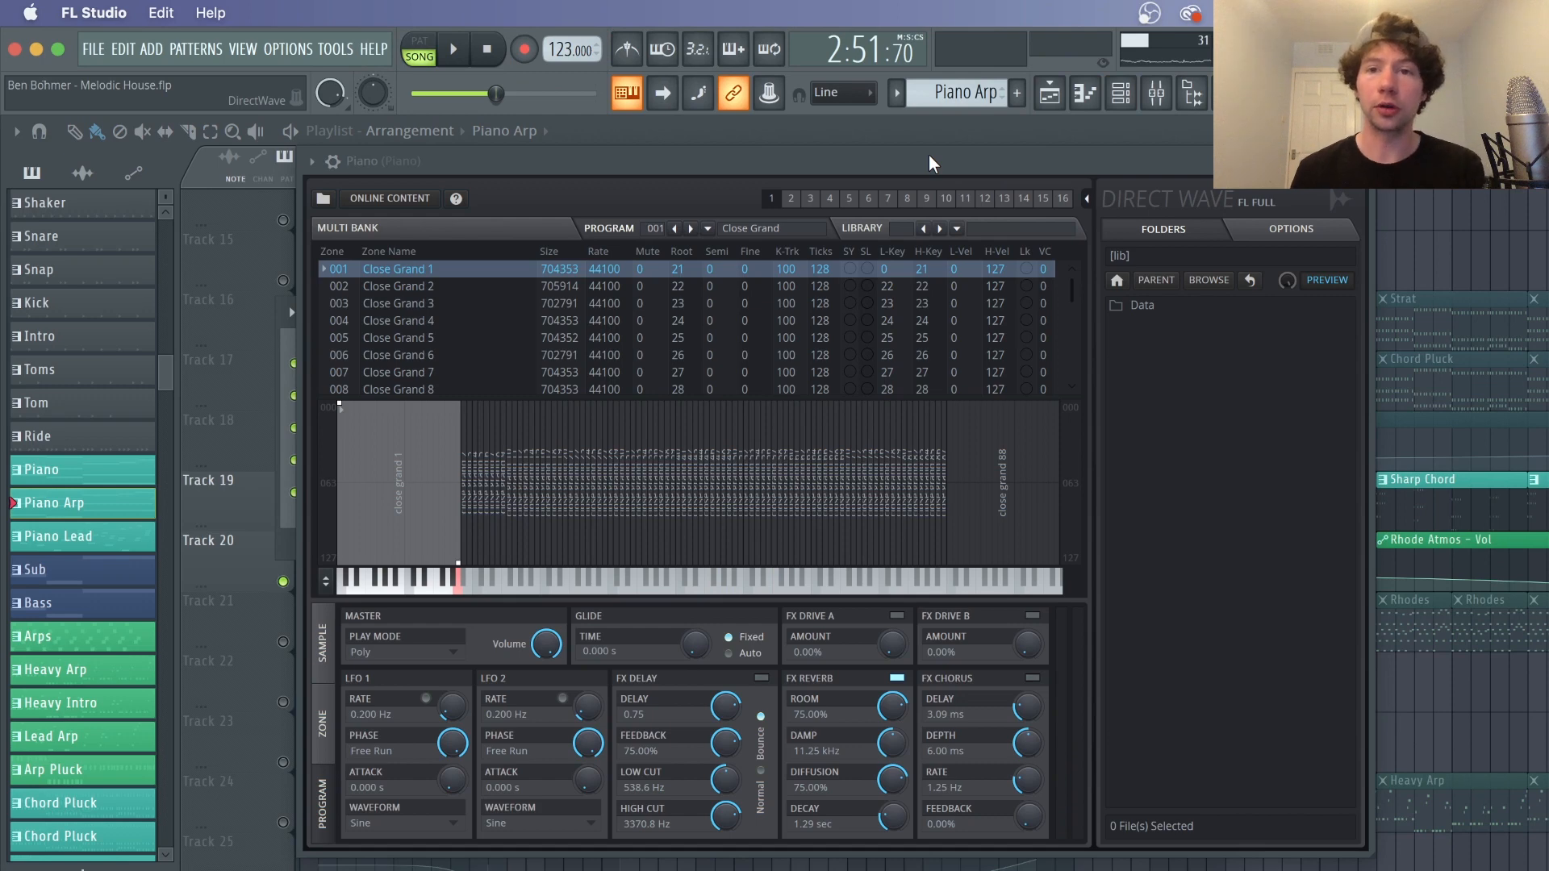
# Open the browser and examine the Packs Instruments Keyboard folder
pyautogui.click(1191, 97)
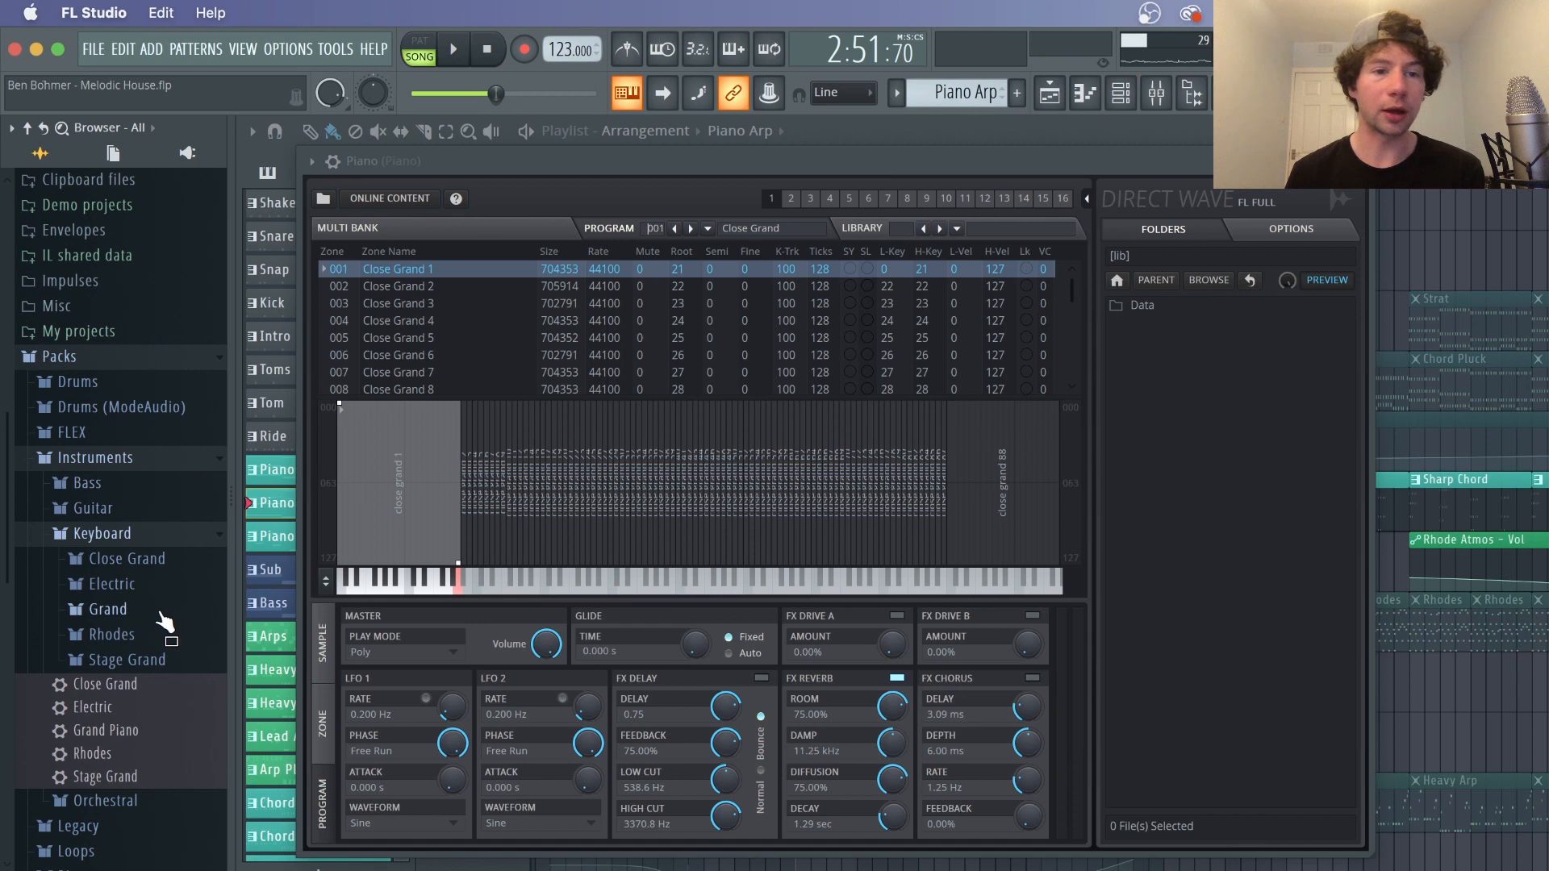
pyautogui.click(166, 537)
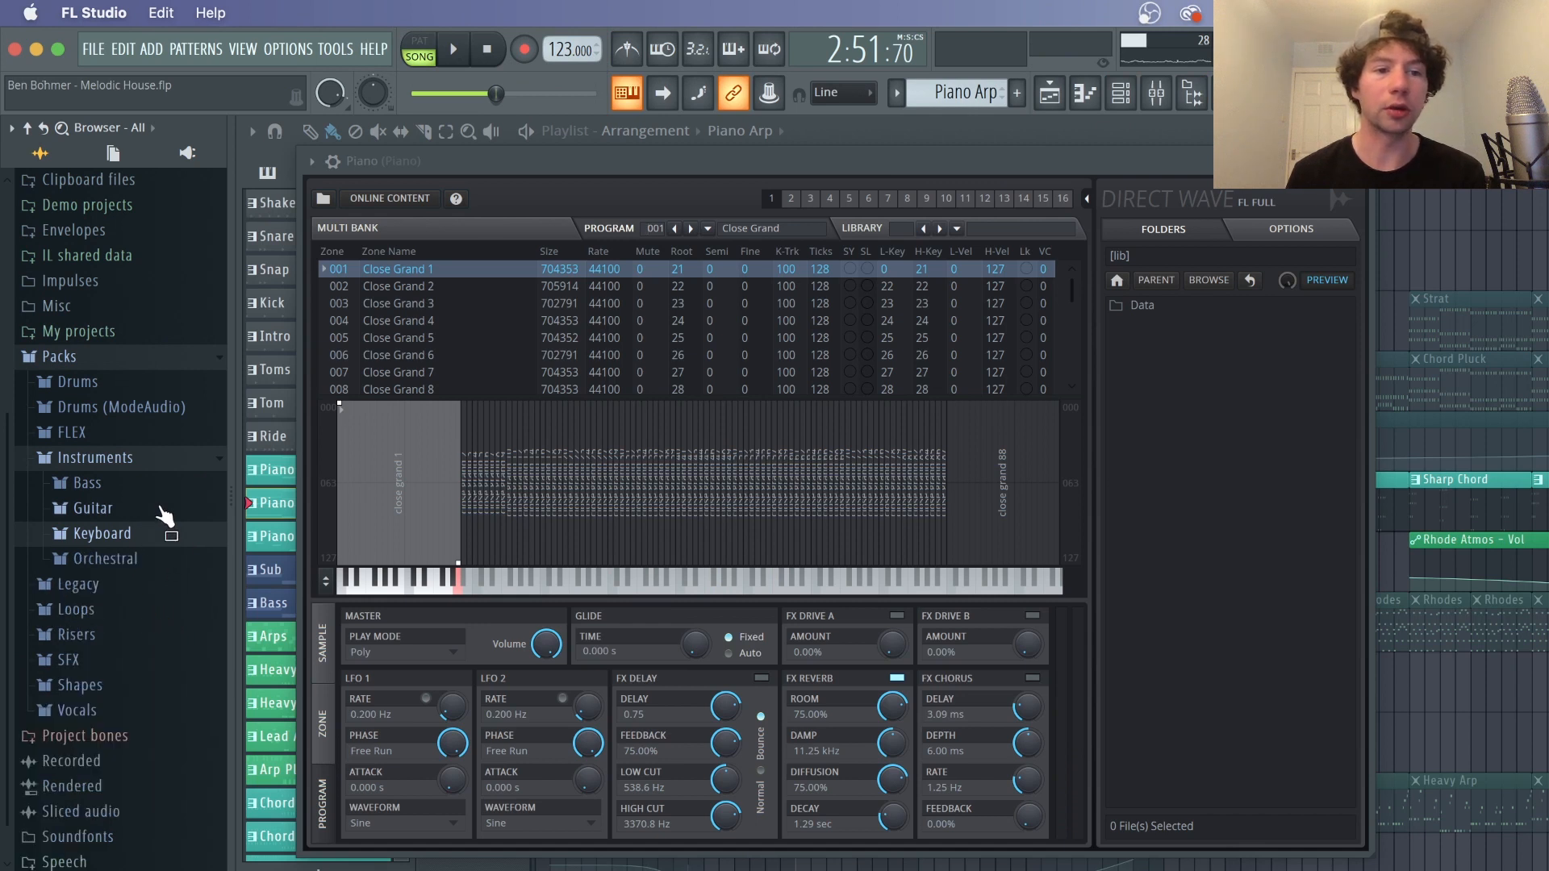
# Collapse the Instruments and Packs folders in the browser and close the browser and the Piano sampler
pyautogui.click(135, 458)
pyautogui.click(132, 452)
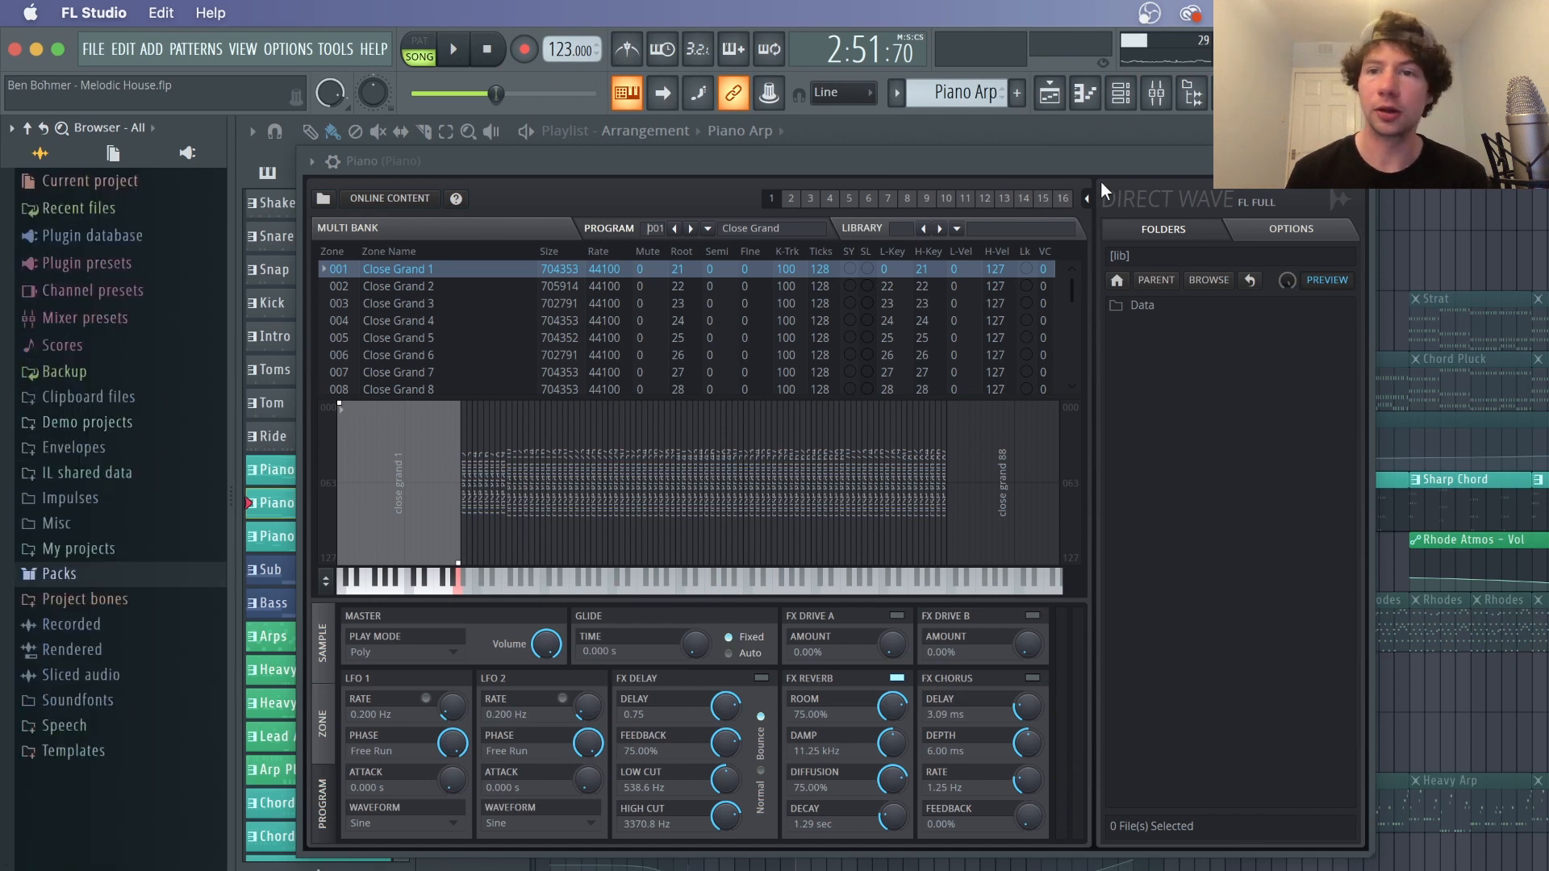
pyautogui.click(1187, 97)
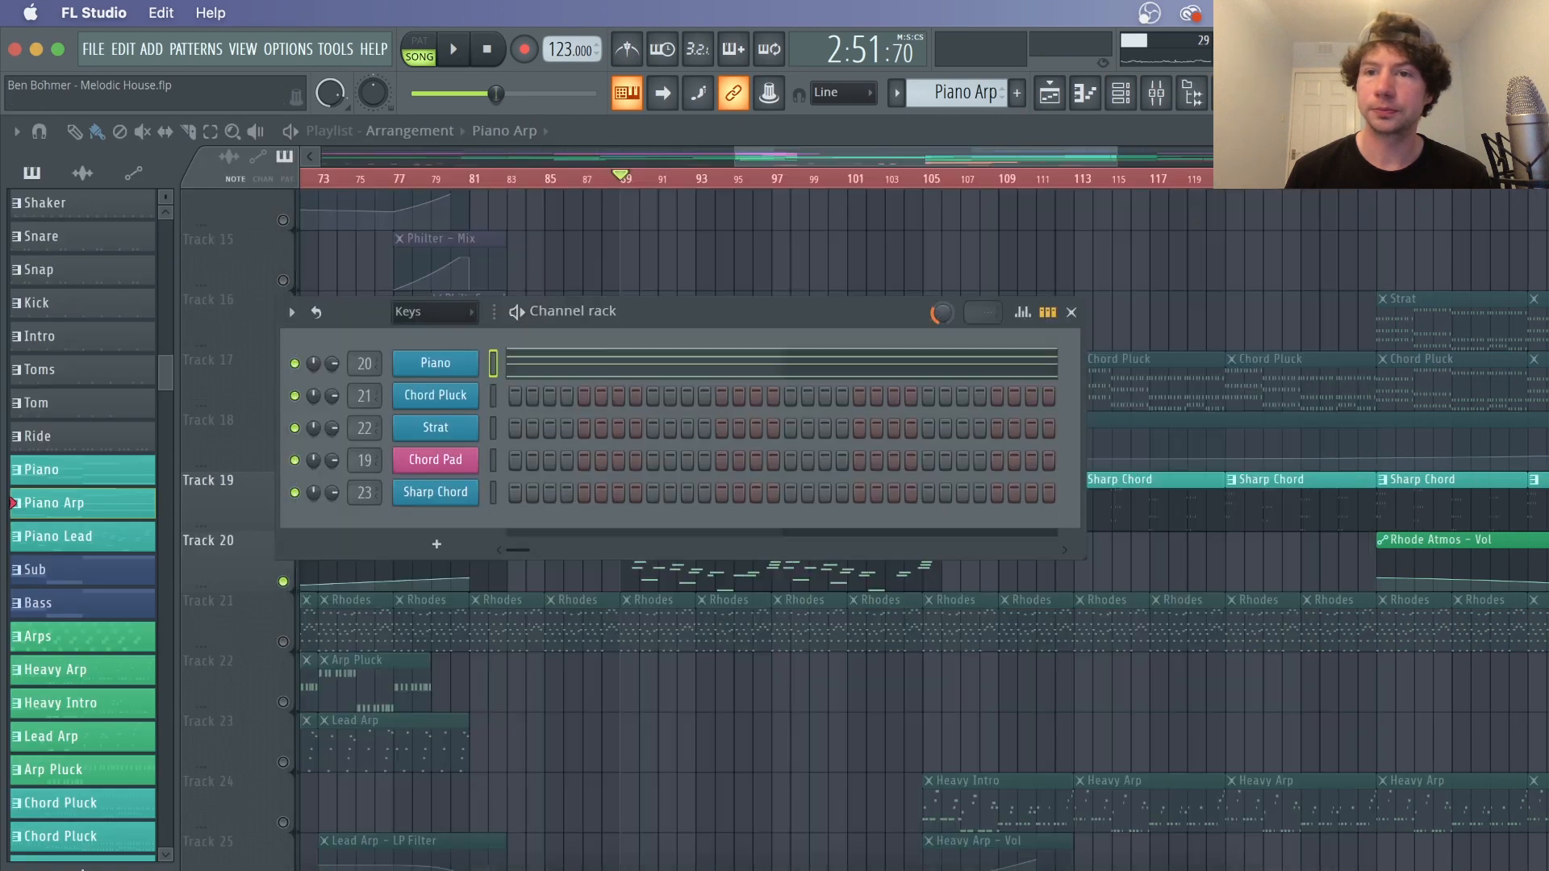
# Open the mixer on the Piano insert and inspect its Soundgoodizer effect
pyautogui.press('F9')
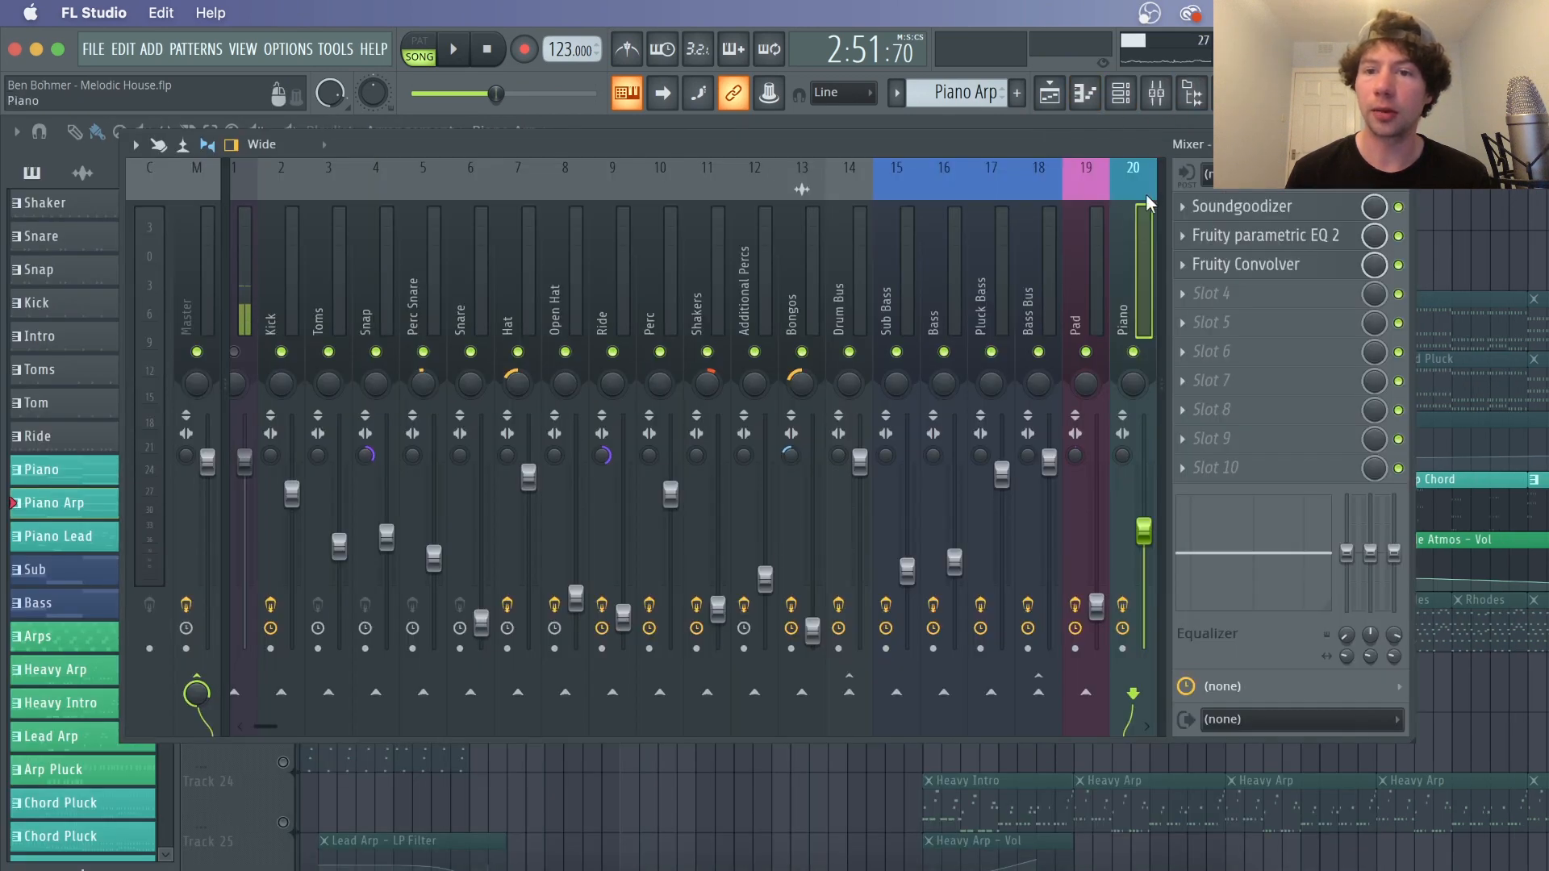
pyautogui.click(1242, 207)
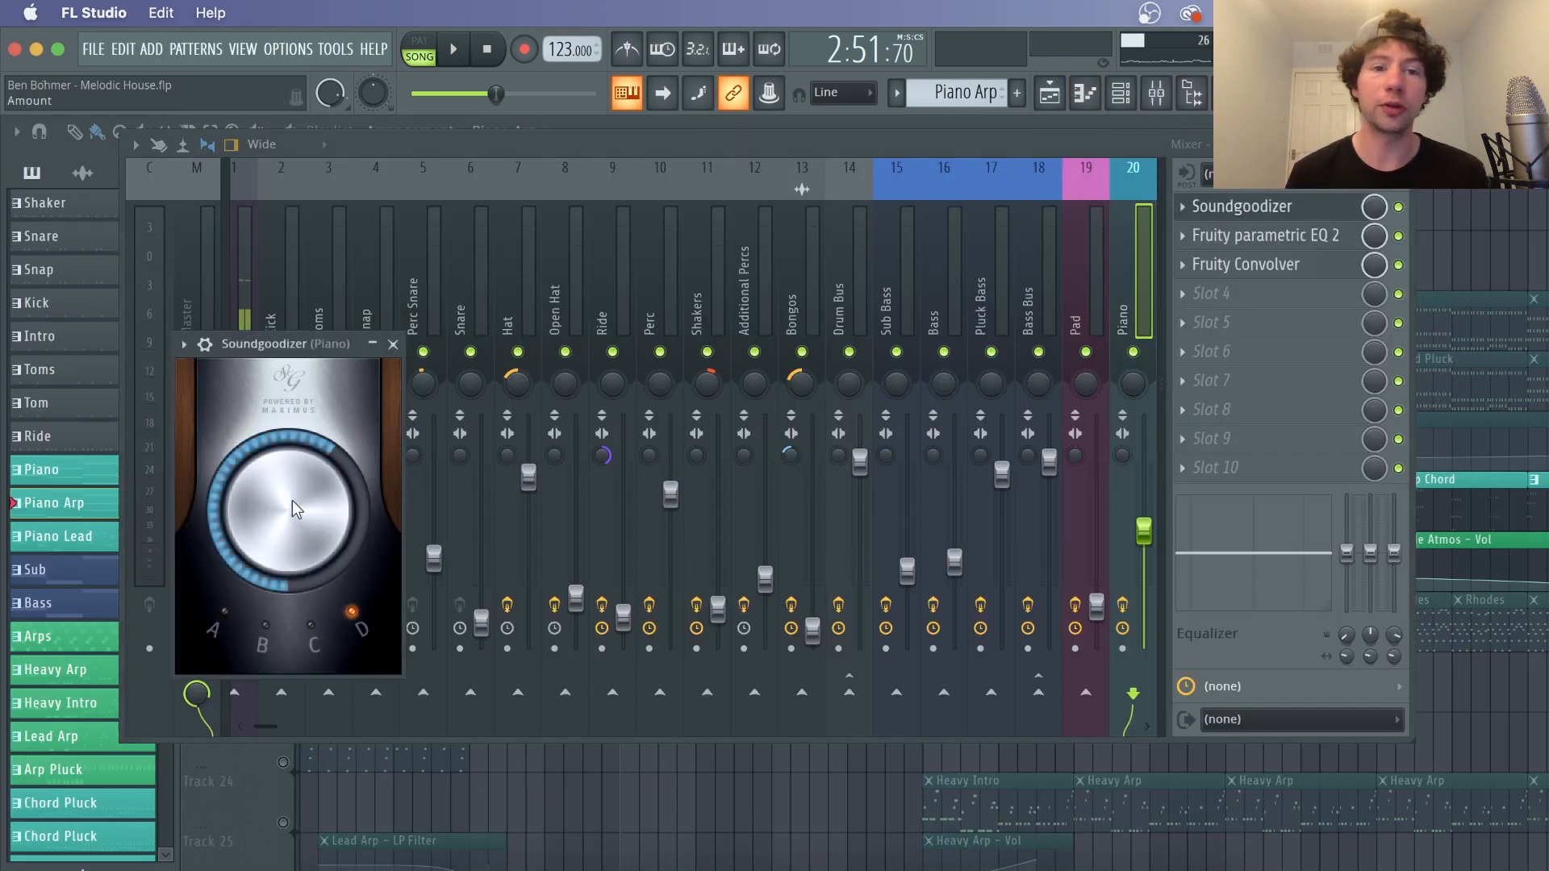
pyautogui.click(393, 344)
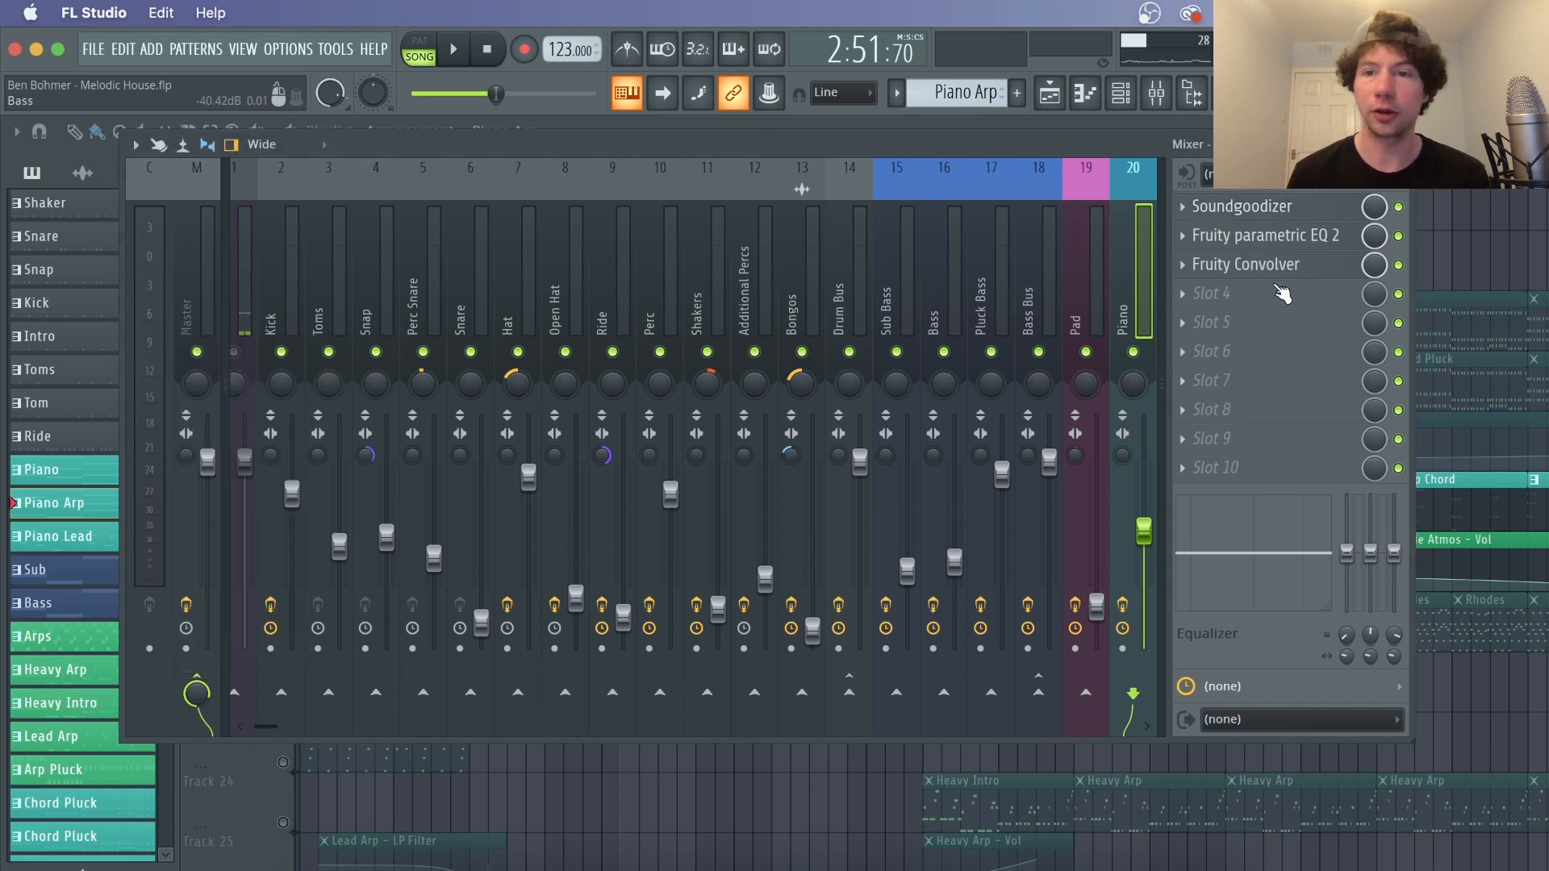
# Open the Piano insert's Fruity parametric EQ 2 and nudge the band 7 low-pass slightly higher in frequency
pyautogui.click(1316, 242)
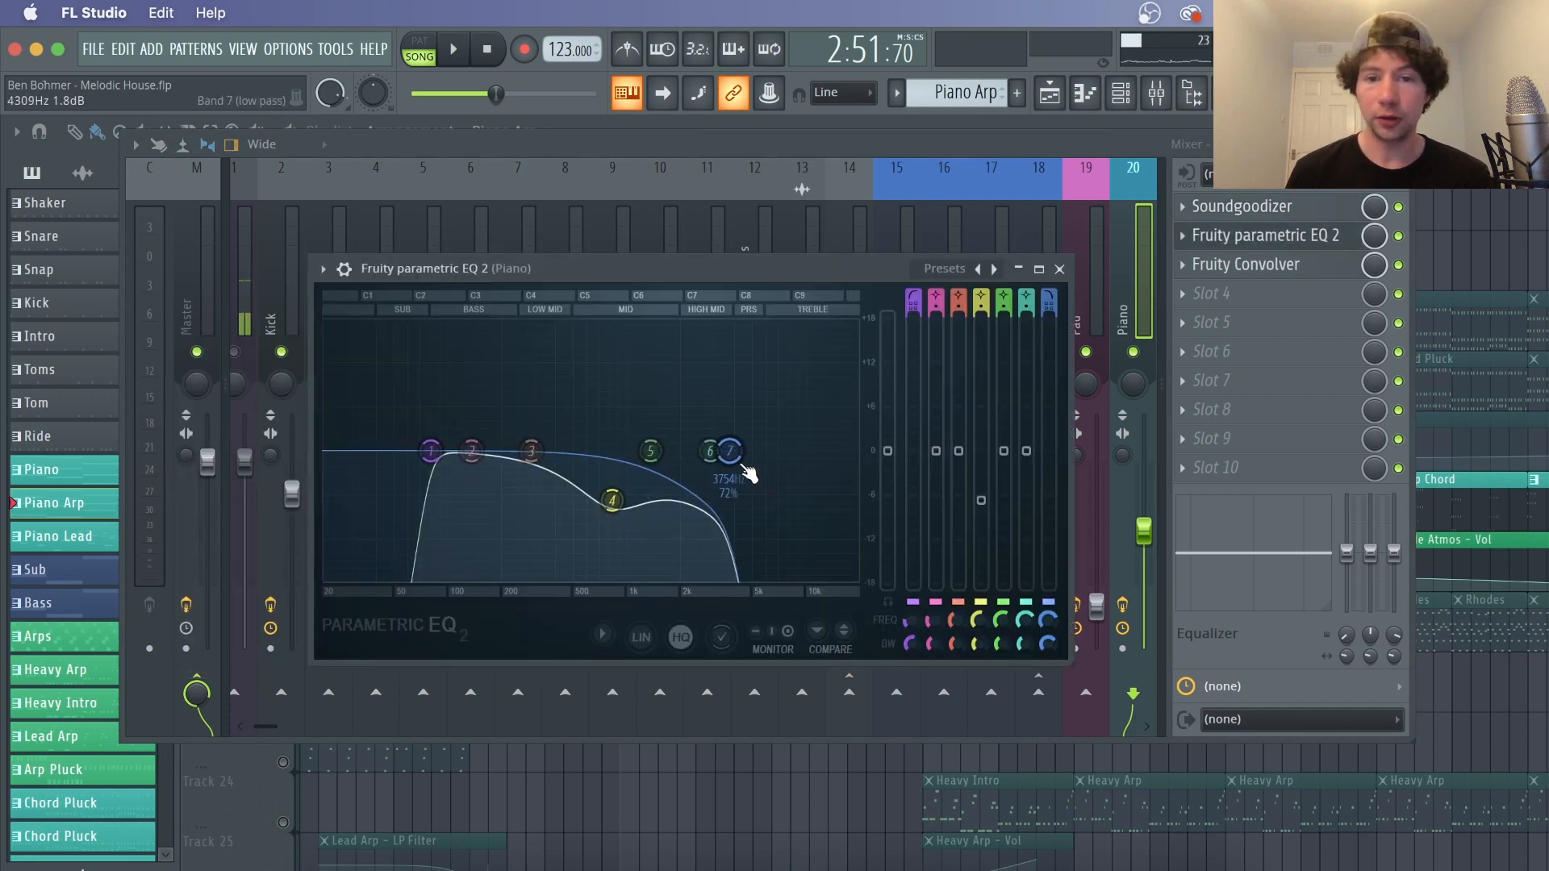
pyautogui.moveTo(730, 452); pyautogui.dragTo(749, 451)
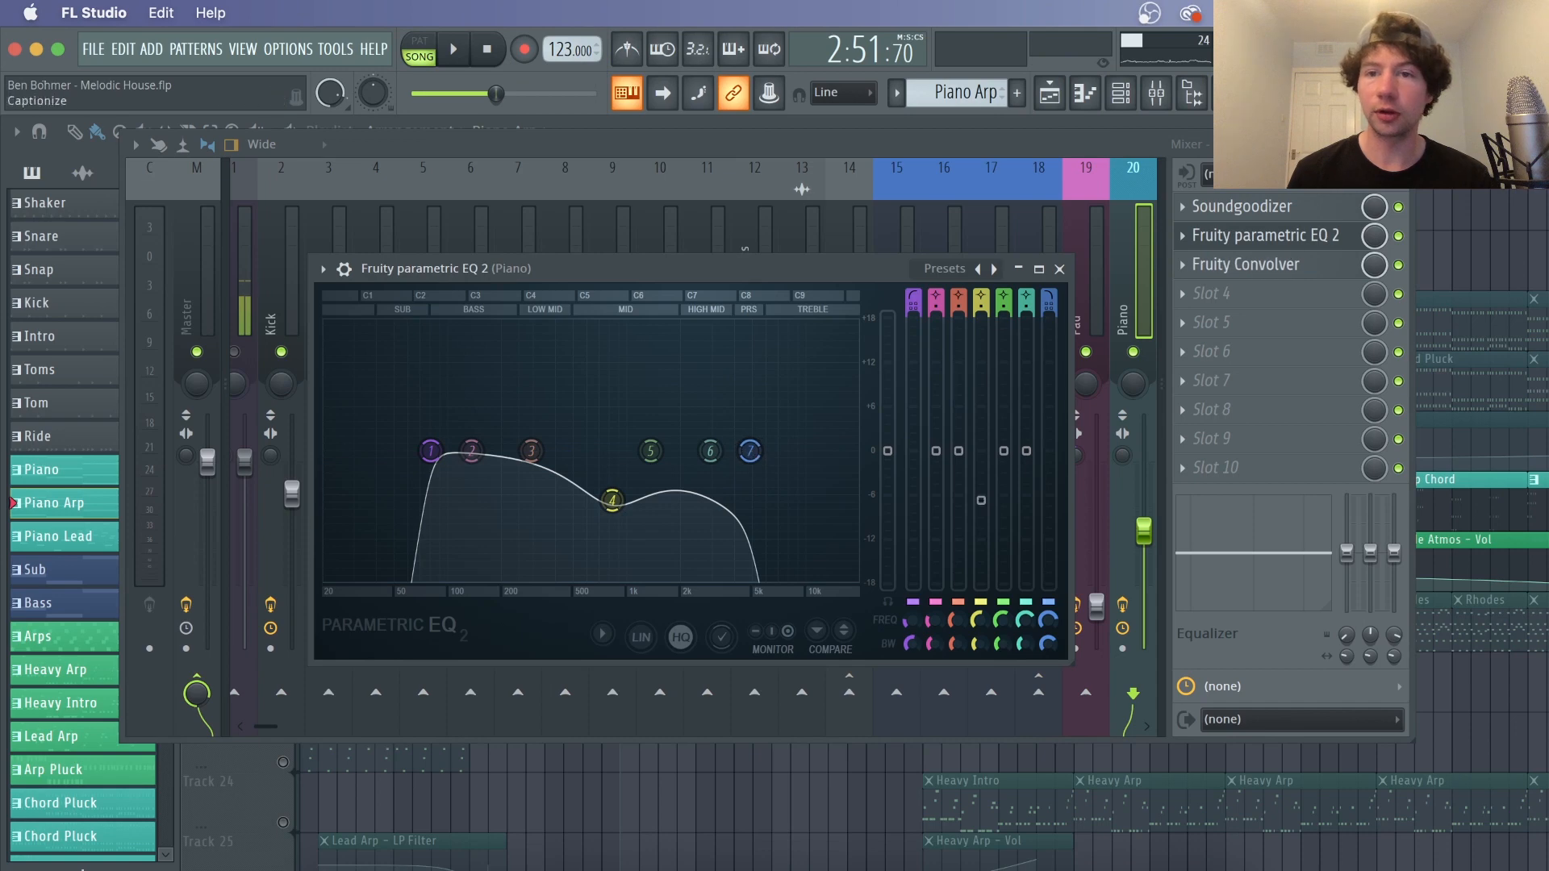
pyautogui.click(1058, 270)
# Load the Montclair Church (G-Far) impulse preset into the Piano insert's Fruity Convolver
pyautogui.click(1310, 268)
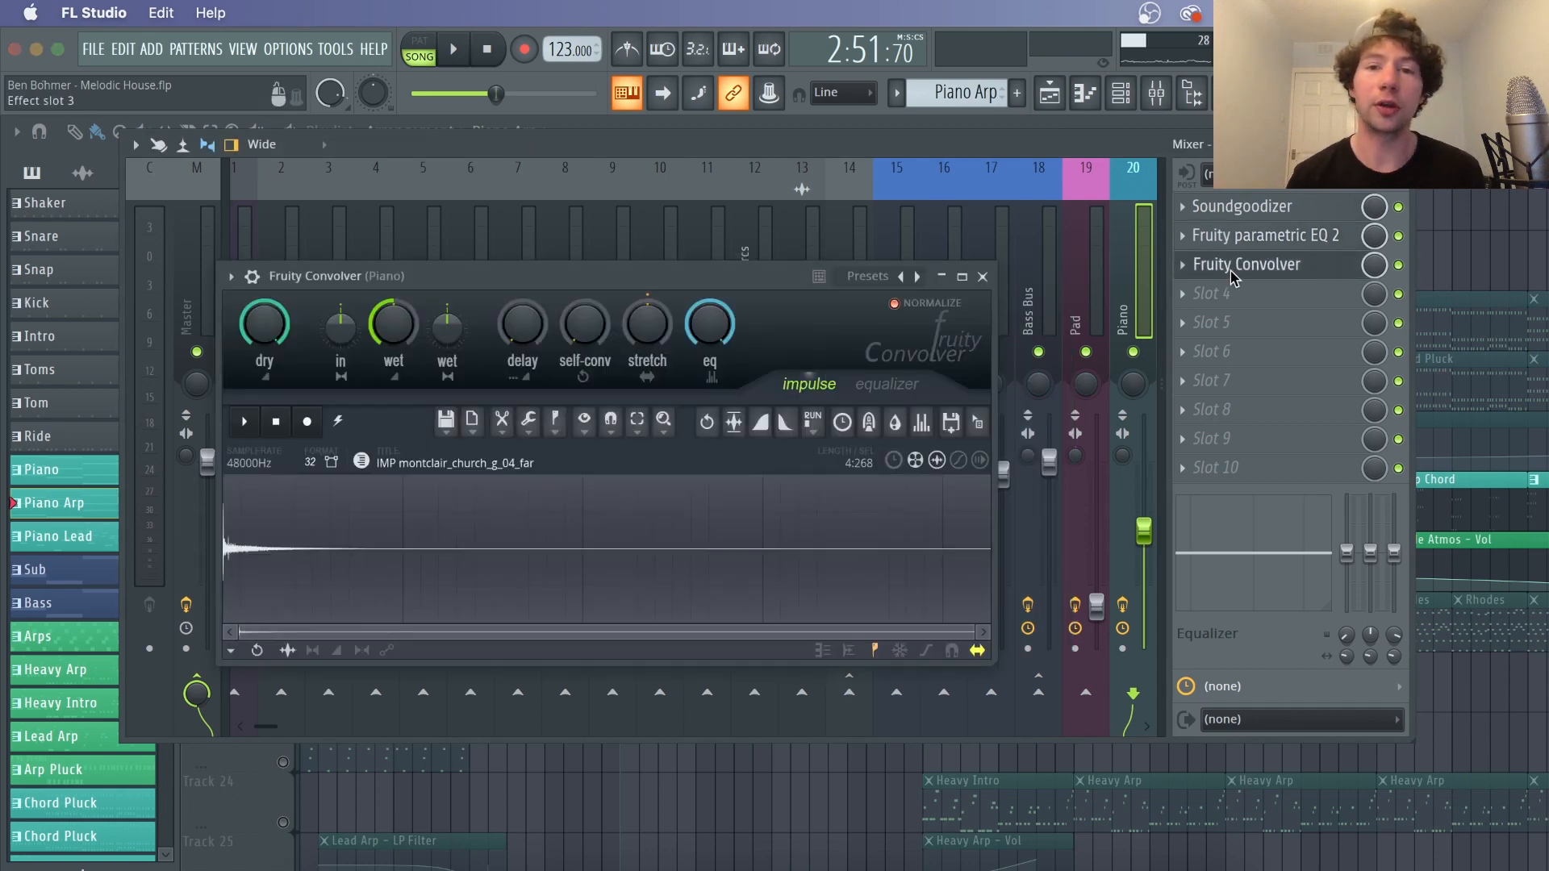
pyautogui.click(867, 276)
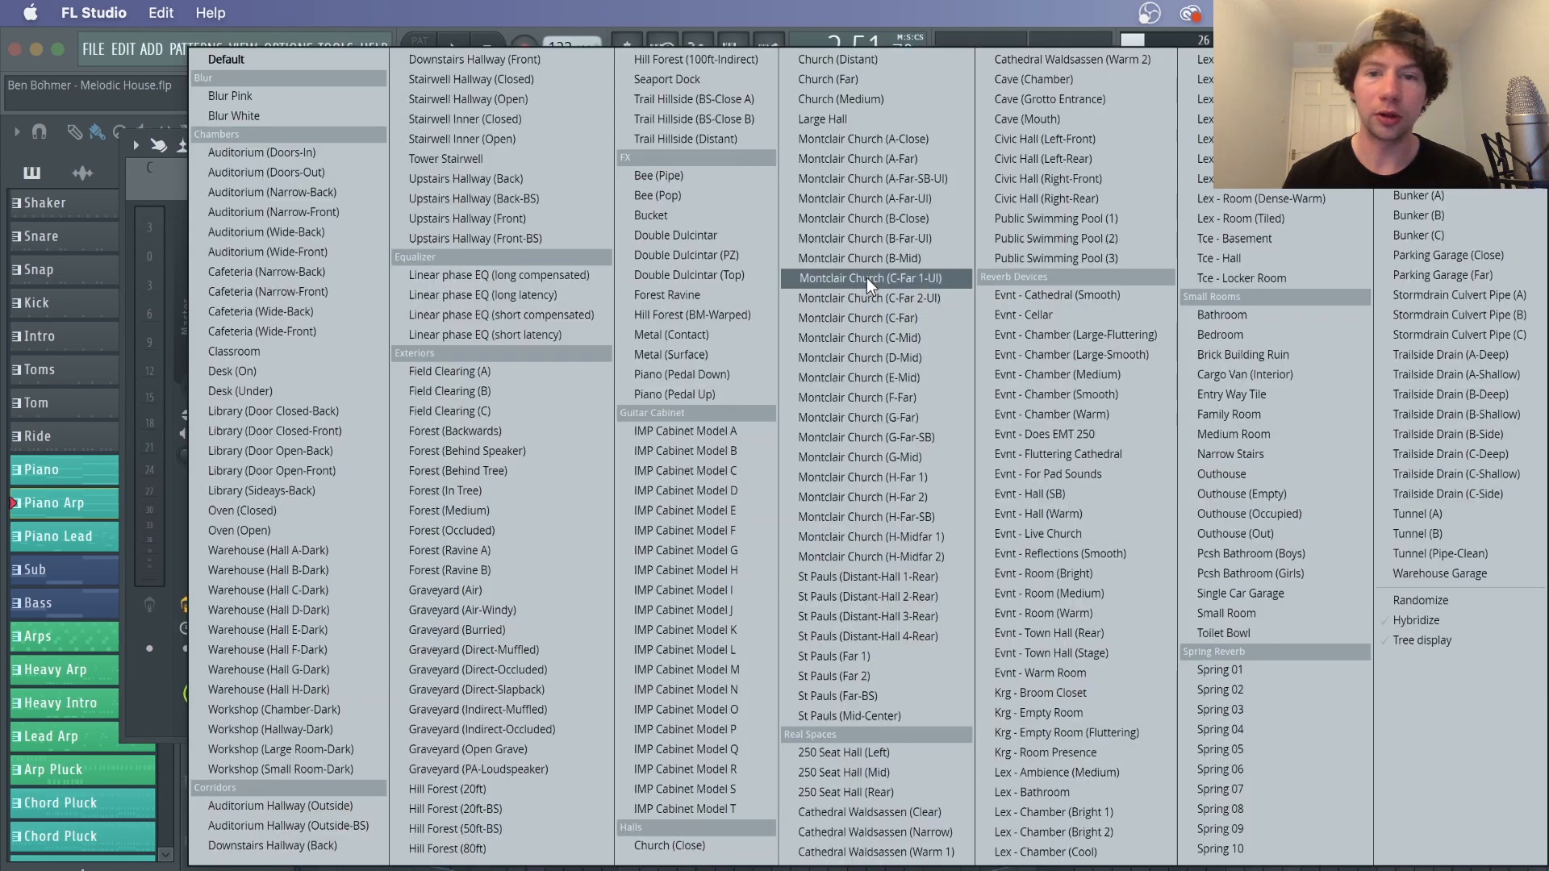
pyautogui.click(903, 417)
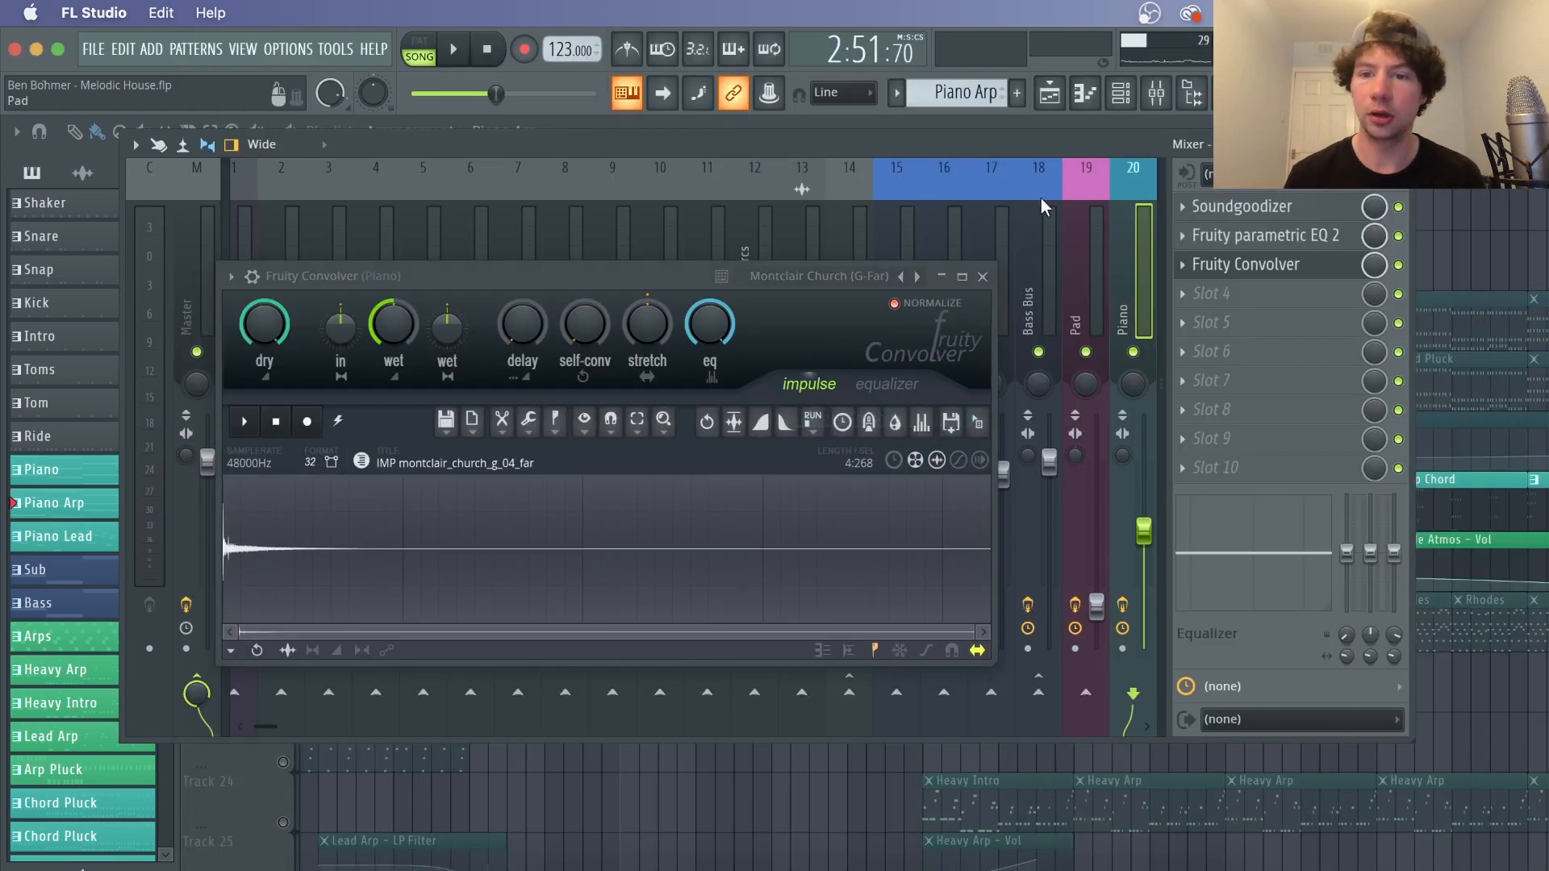
pyautogui.click(983, 277)
# Play the arrangement while toggling the Piano insert's effects, stop, and close the mixer and channel rack
pyautogui.press('space')
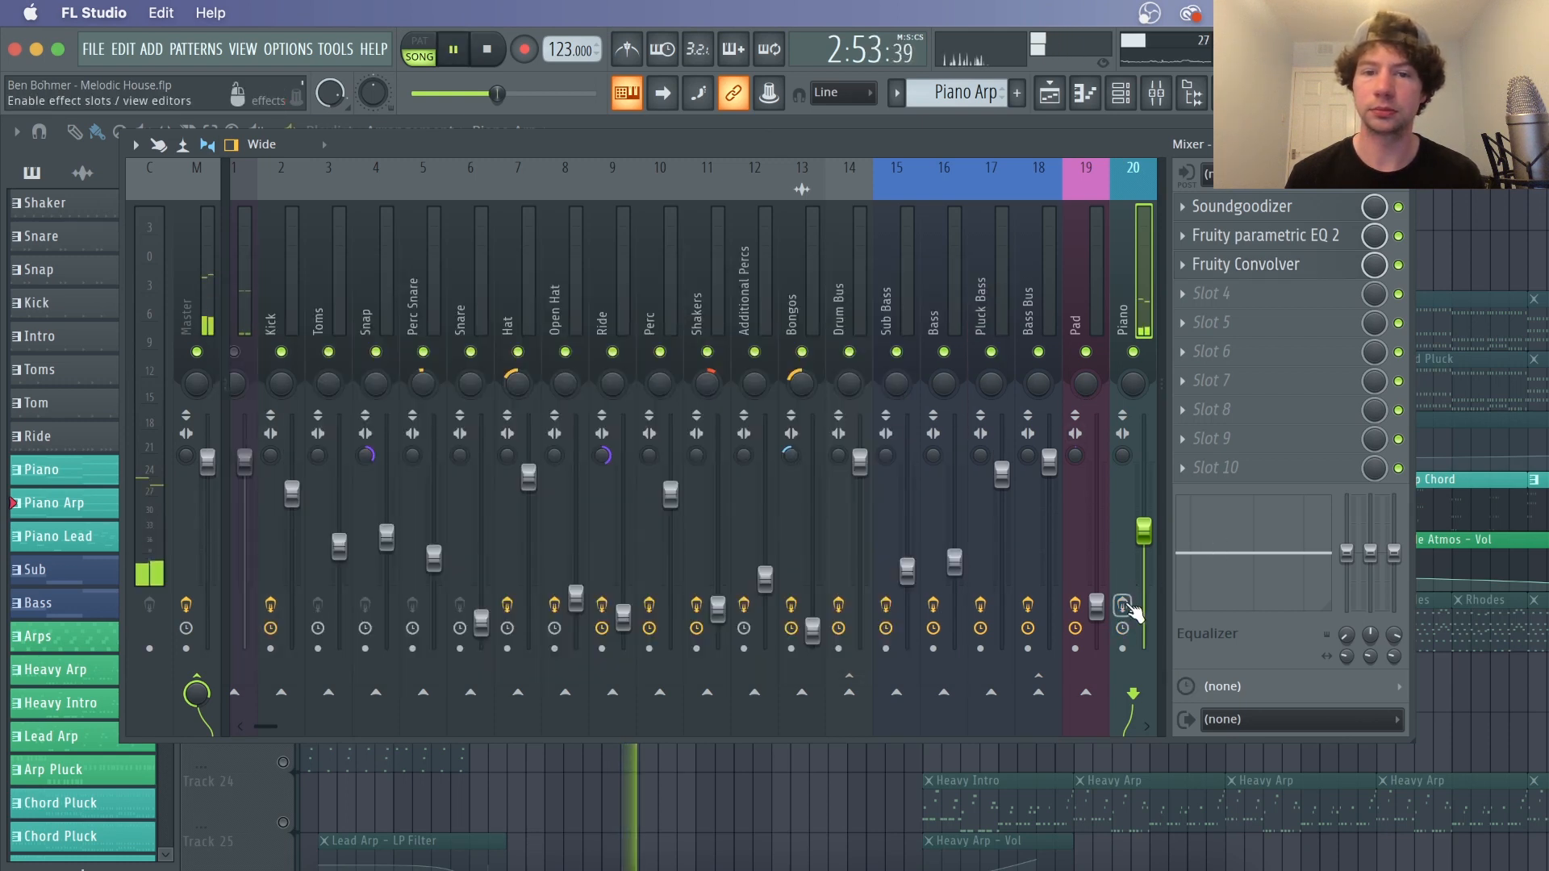
pyautogui.click(1122, 605)
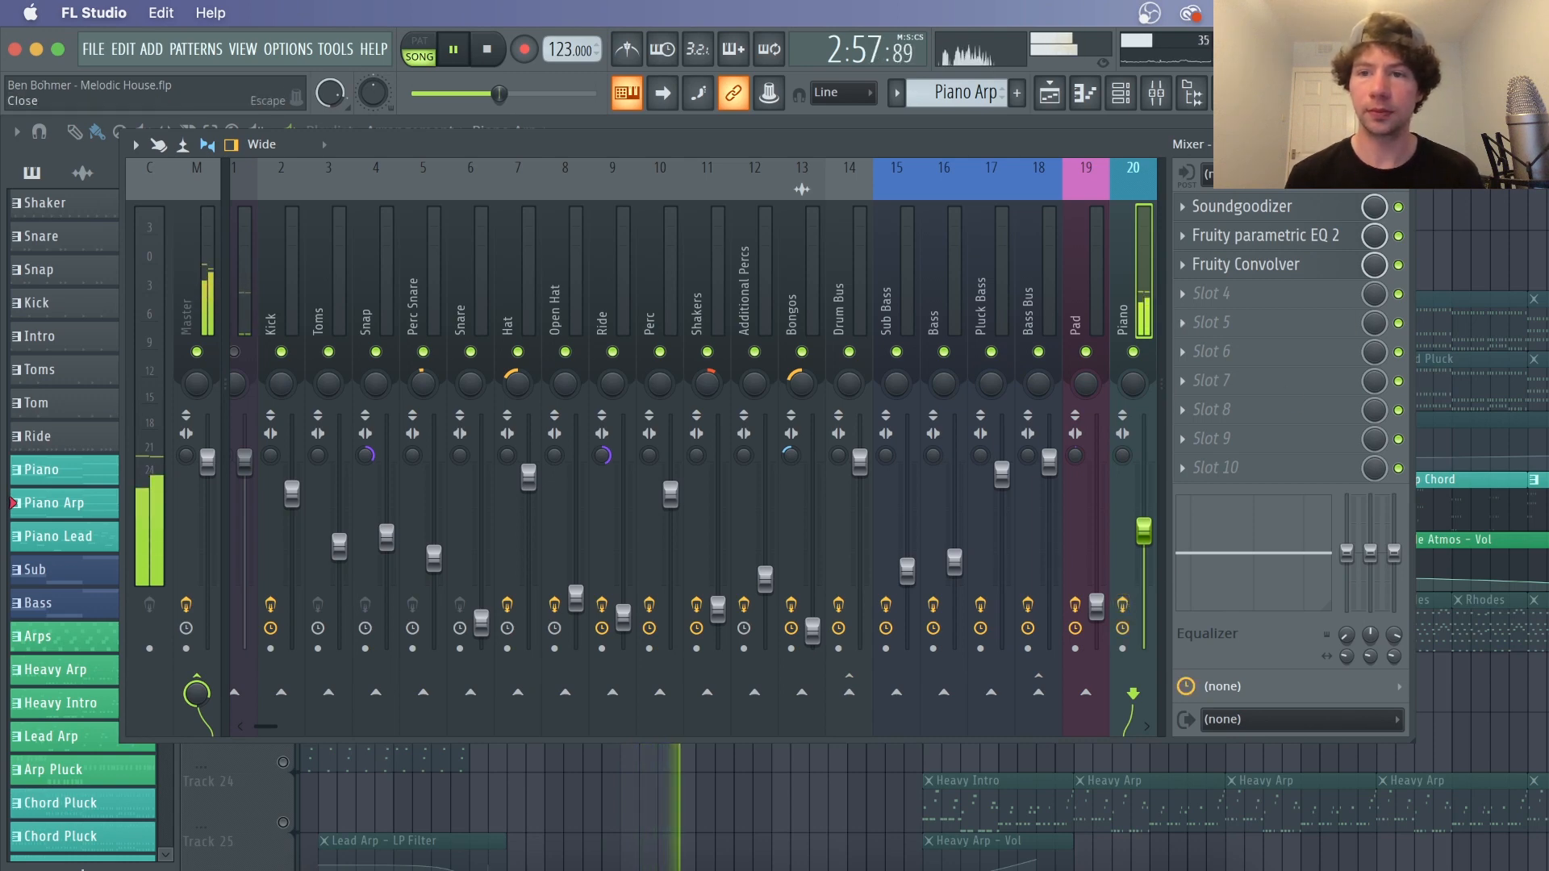
pyautogui.press('space')
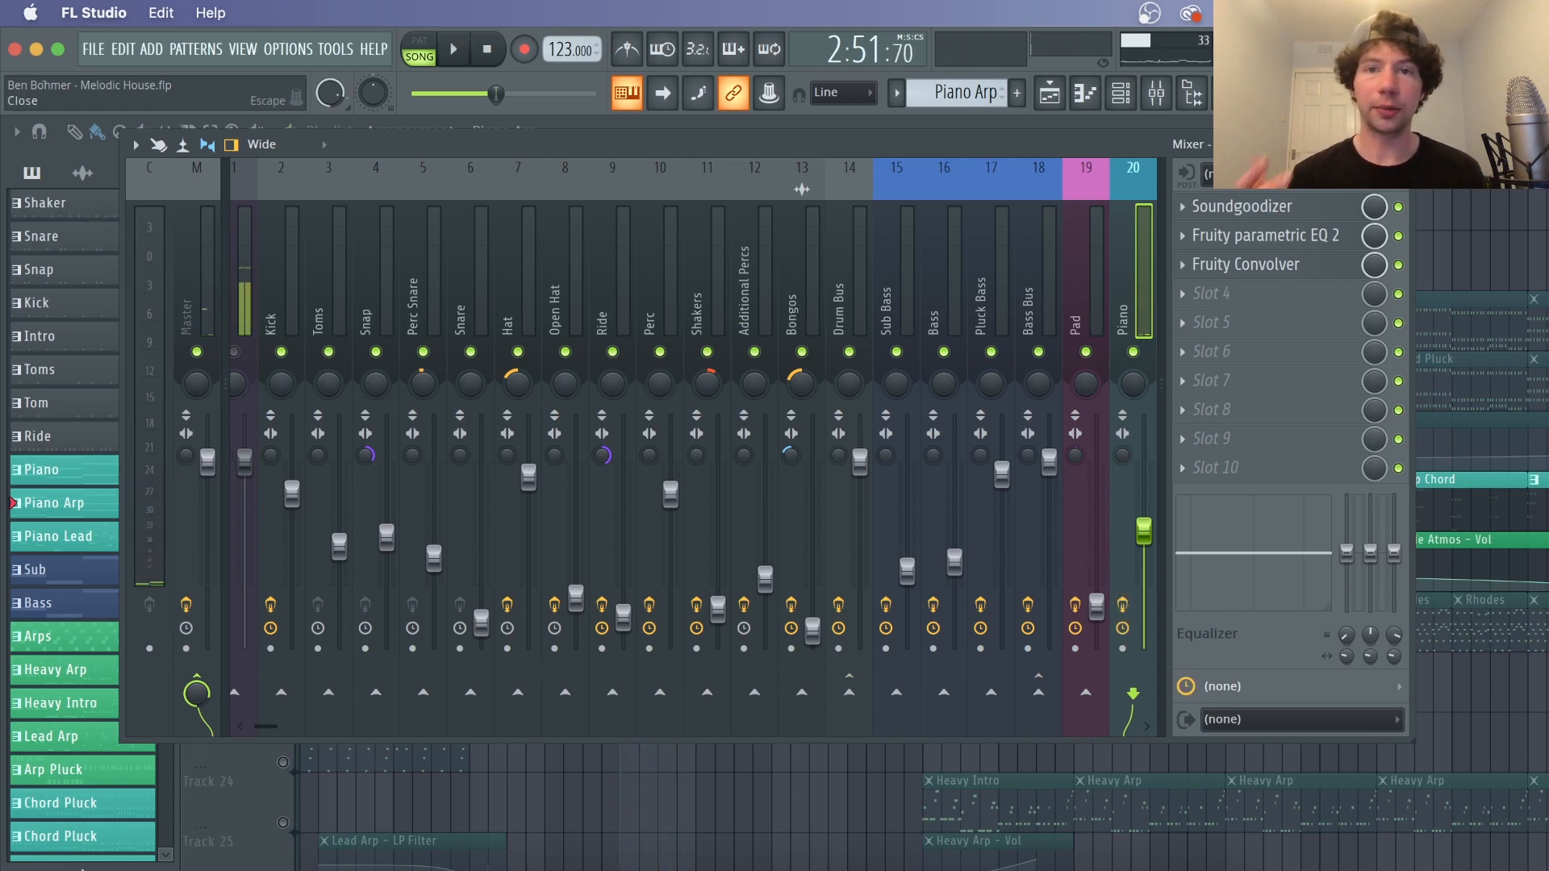
pyautogui.press('Escape')
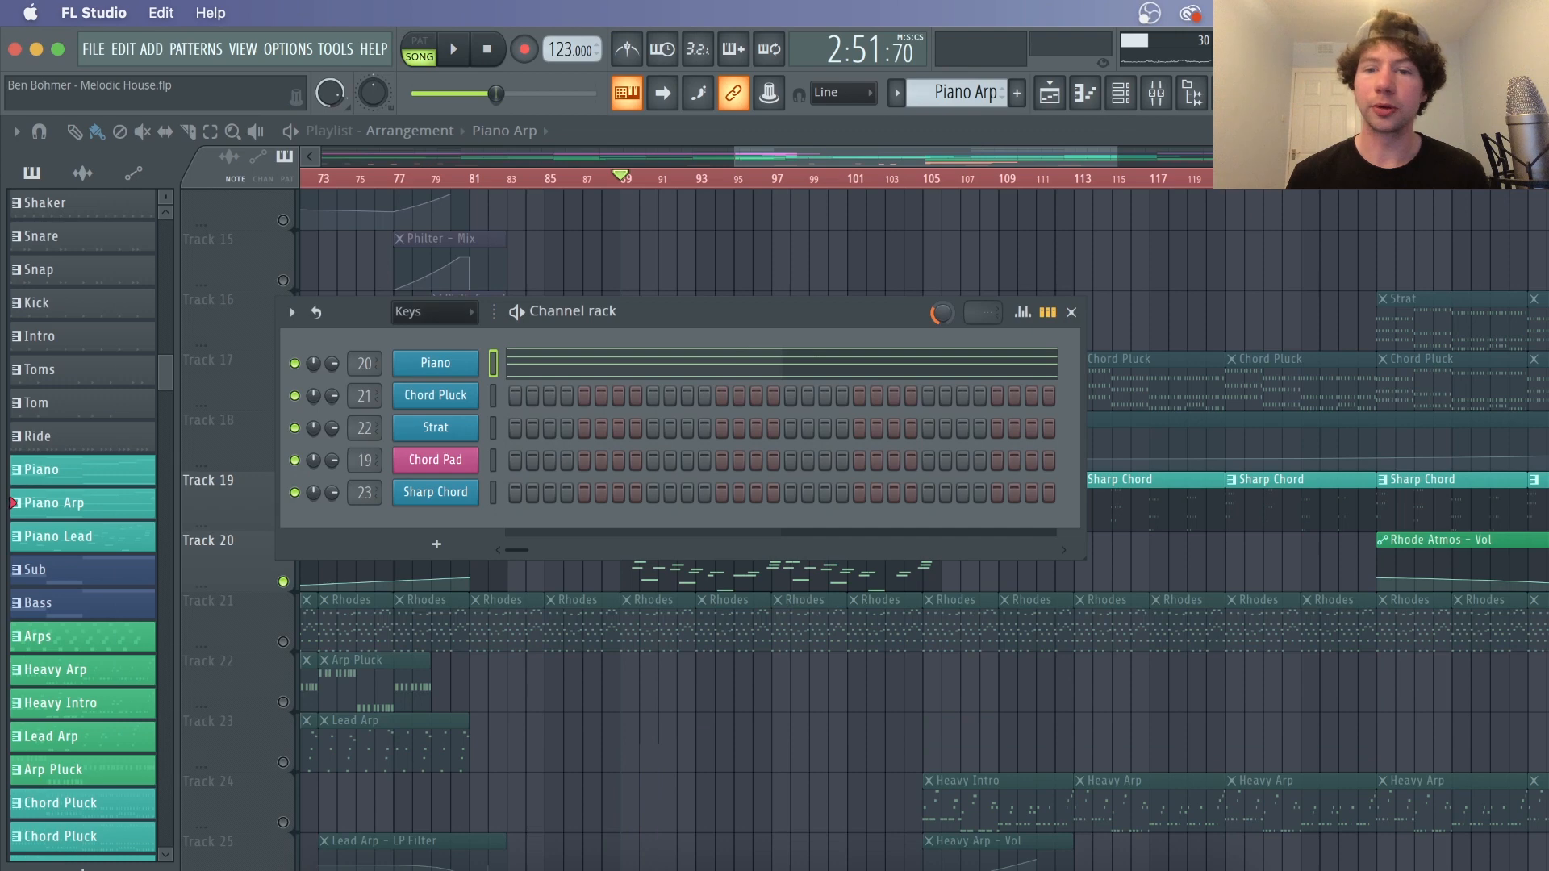
pyautogui.click(1072, 314)
# Unsolo Track 20 and place the playhead around bar 17 of the arrangement
pyautogui.rightClick(292, 580)
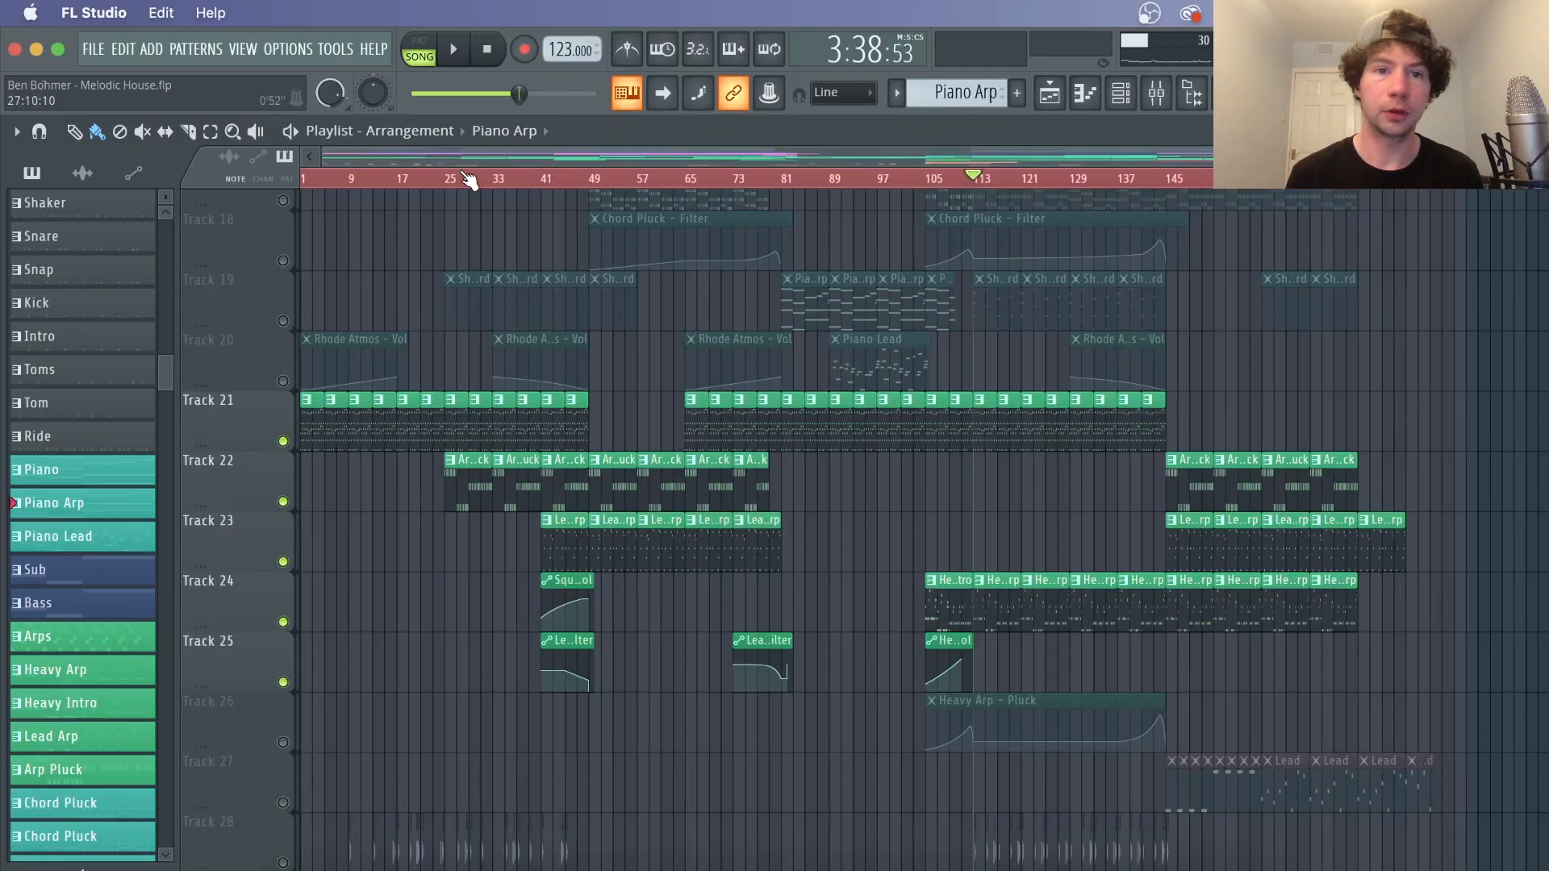
pyautogui.scroll(4, 470, 181)
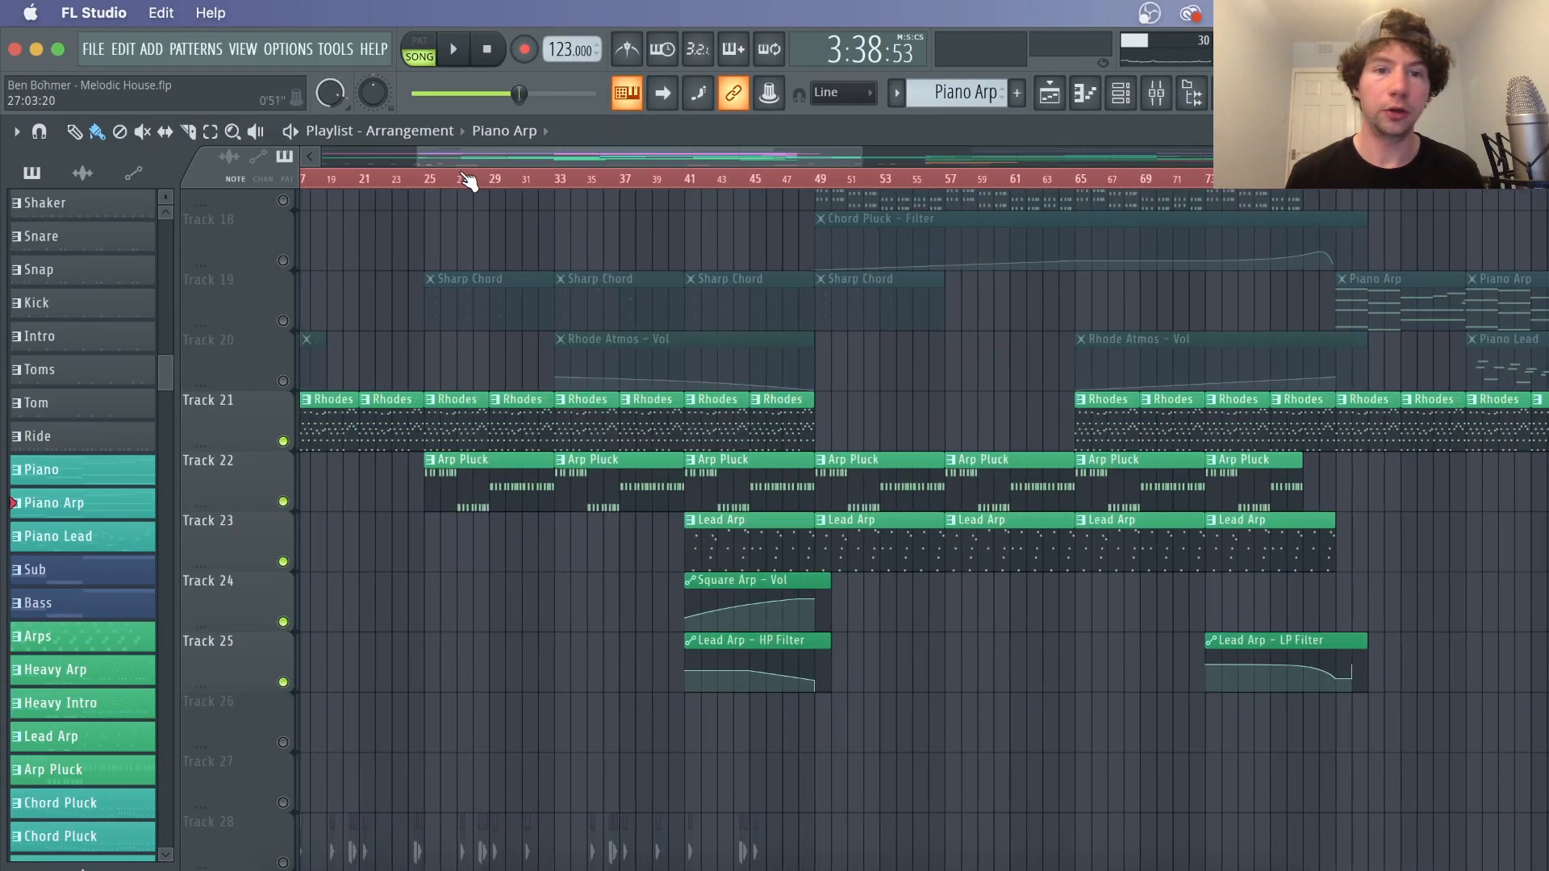
pyautogui.moveTo(413, 152); pyautogui.dragTo(384, 151)
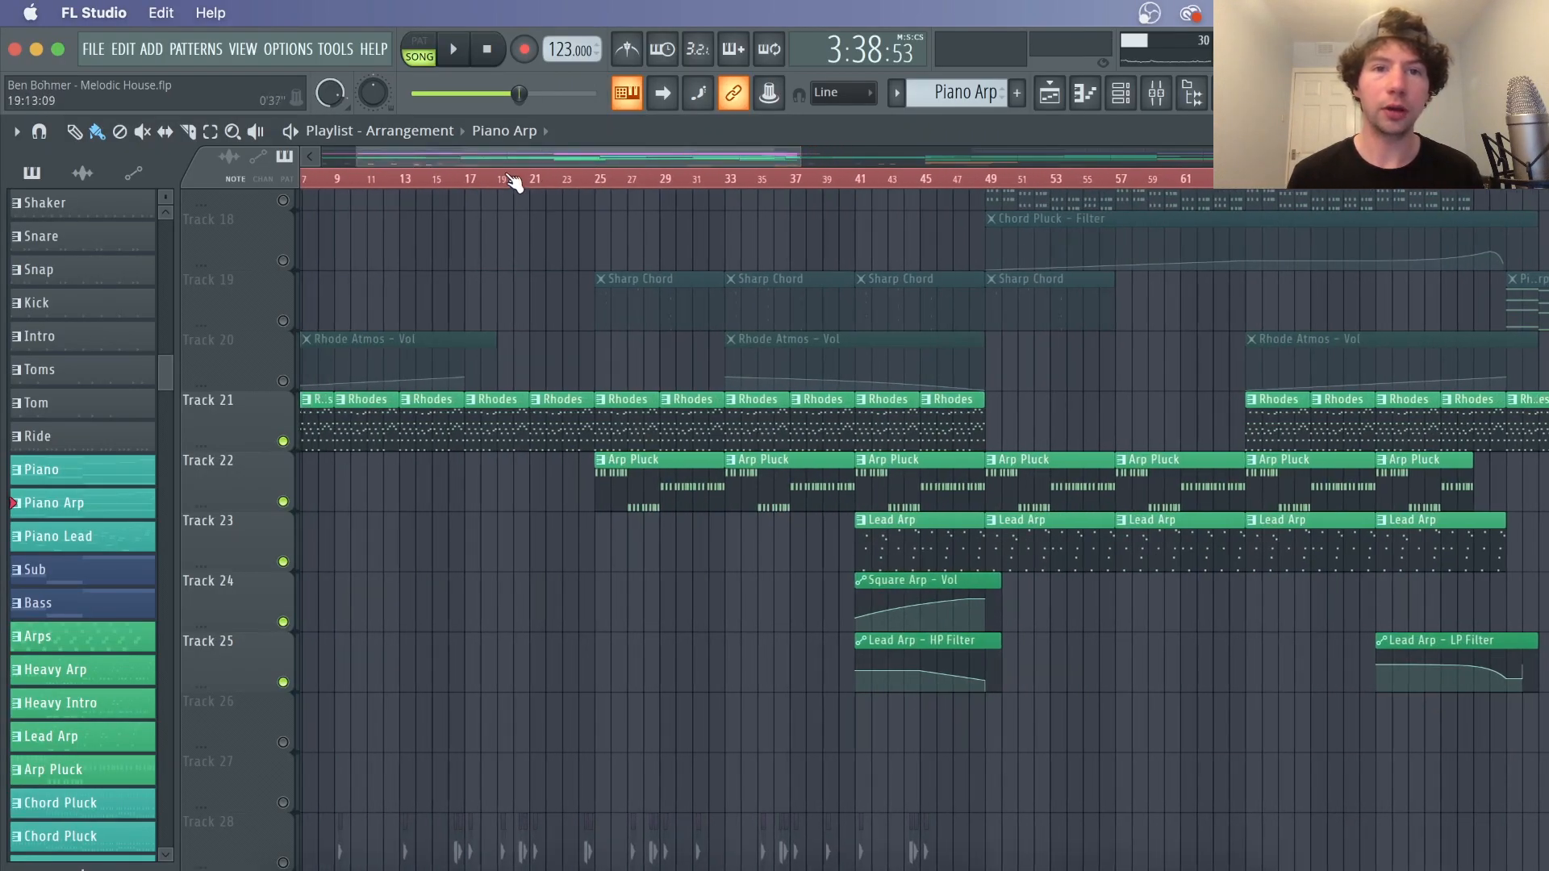
pyautogui.click(472, 182)
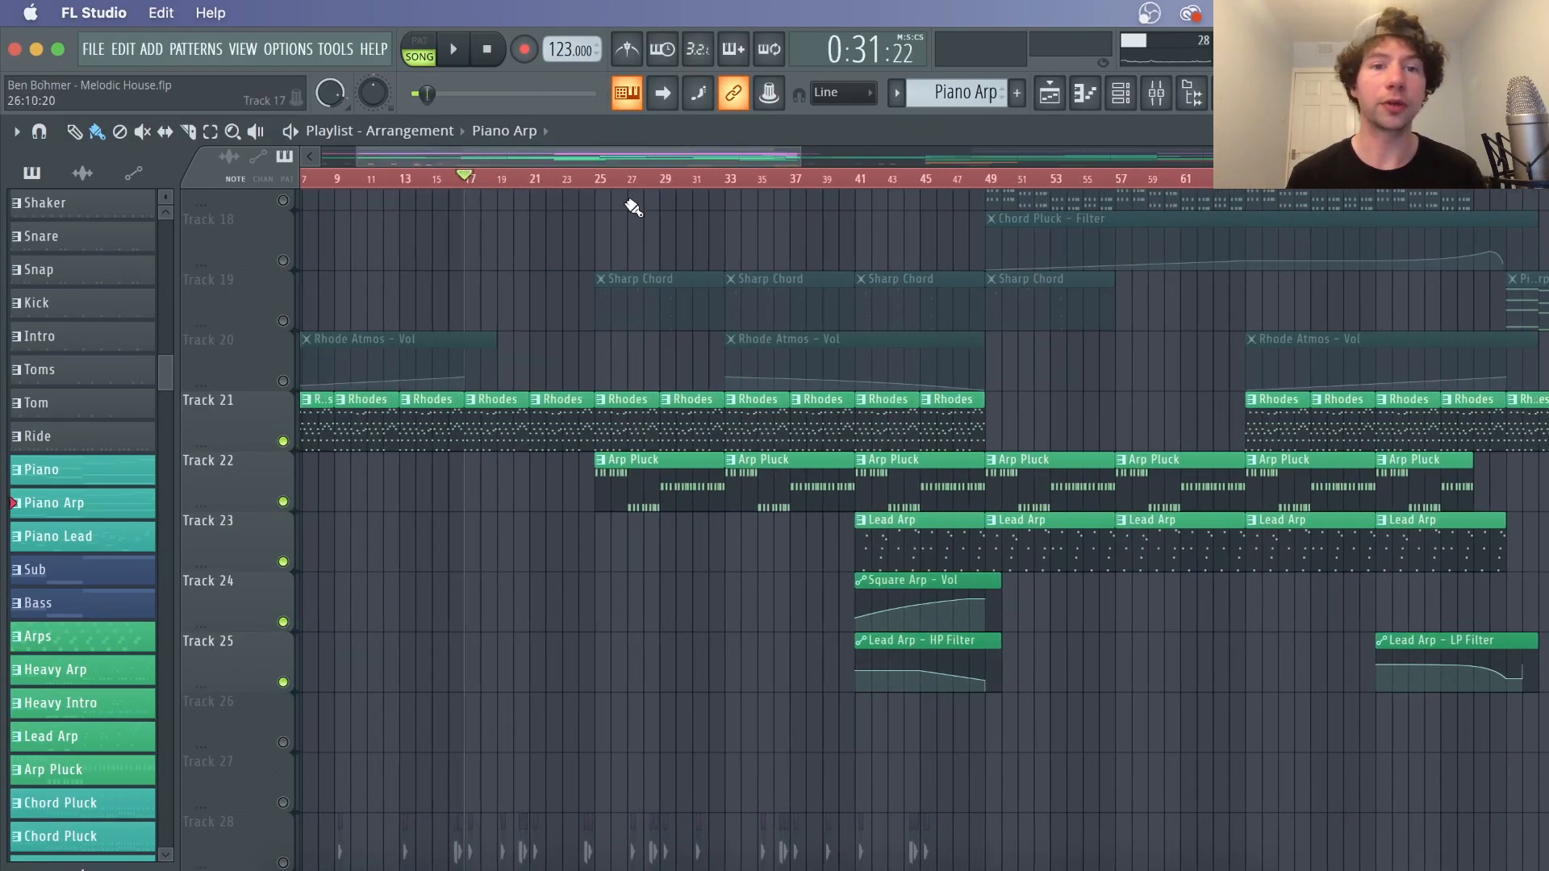
# Solo Track 21 with the Rhodes clips, play it, open the Rhodes pattern in the piano roll, and stop
pyautogui.rightClick(283, 441)
pyautogui.press('space')
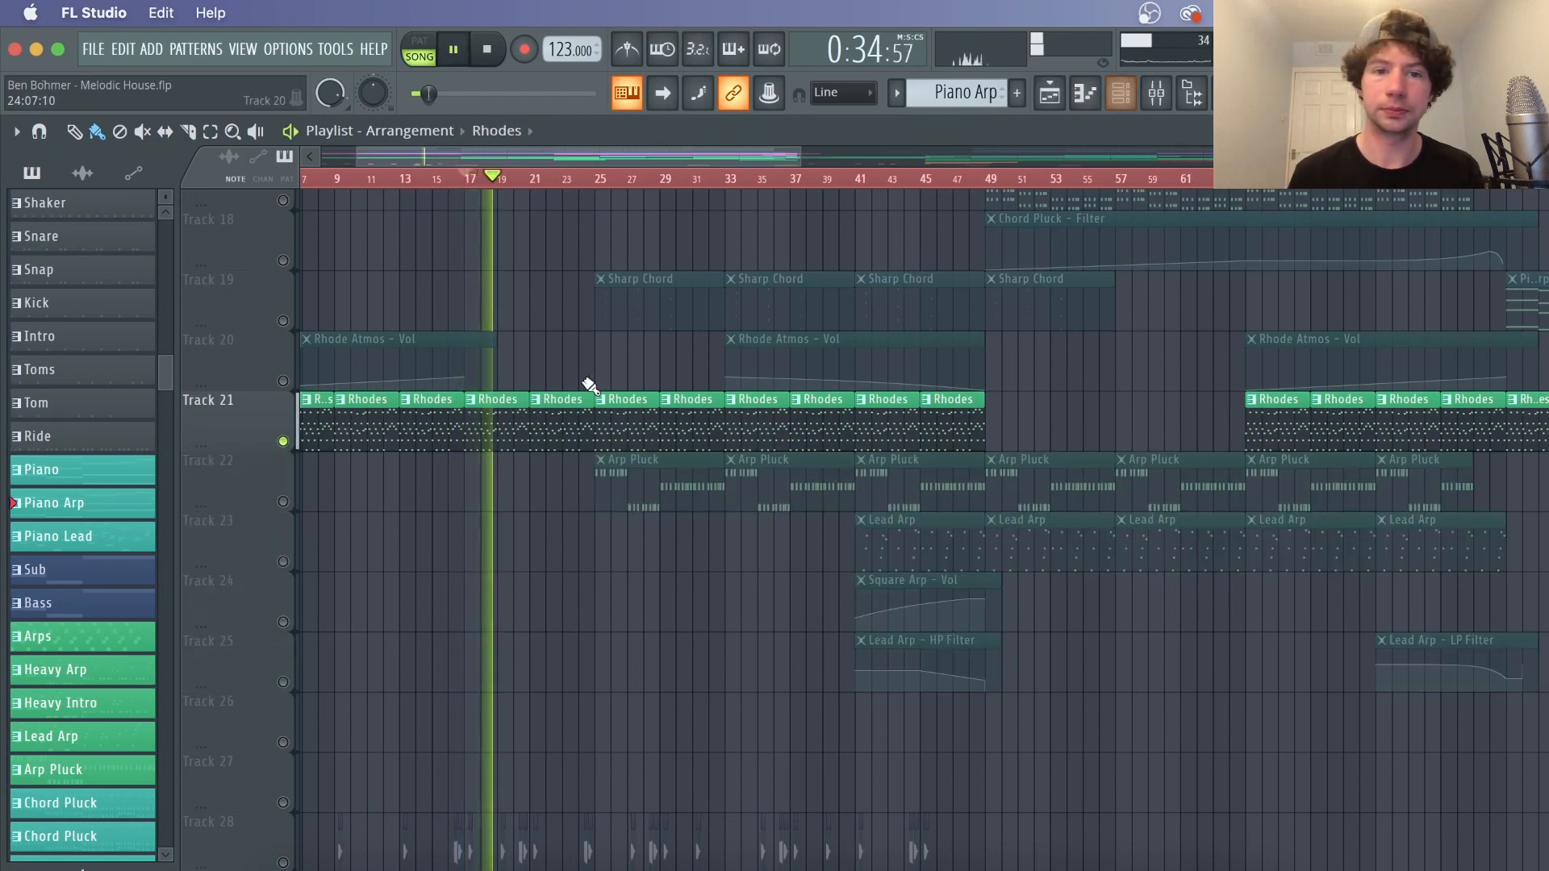
pyautogui.doubleClick(508, 440)
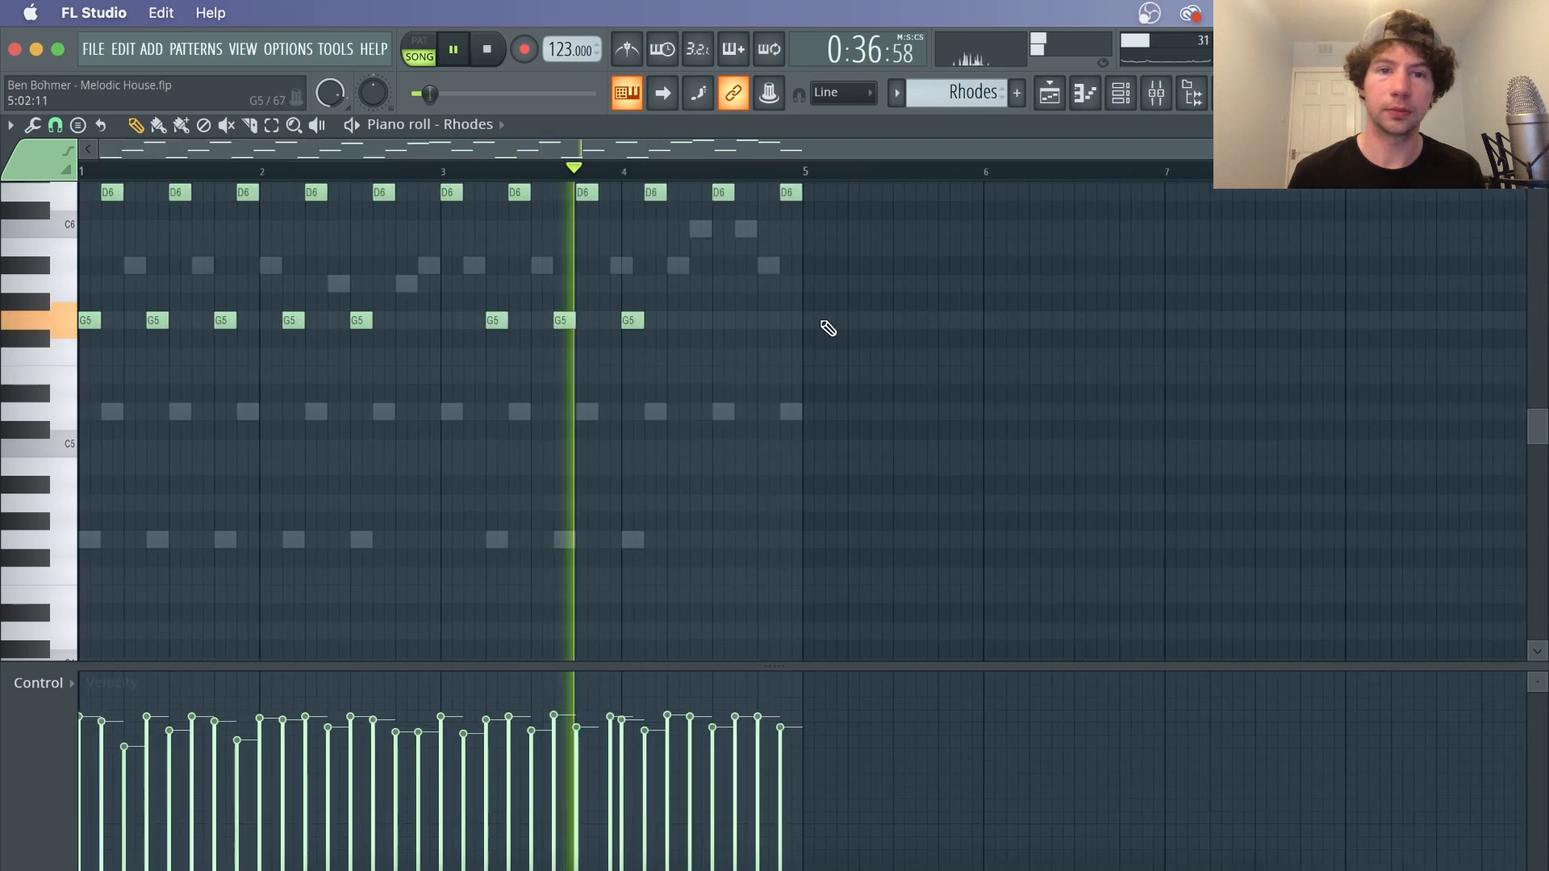
pyautogui.scroll(3, 824, 328)
pyautogui.press('space')
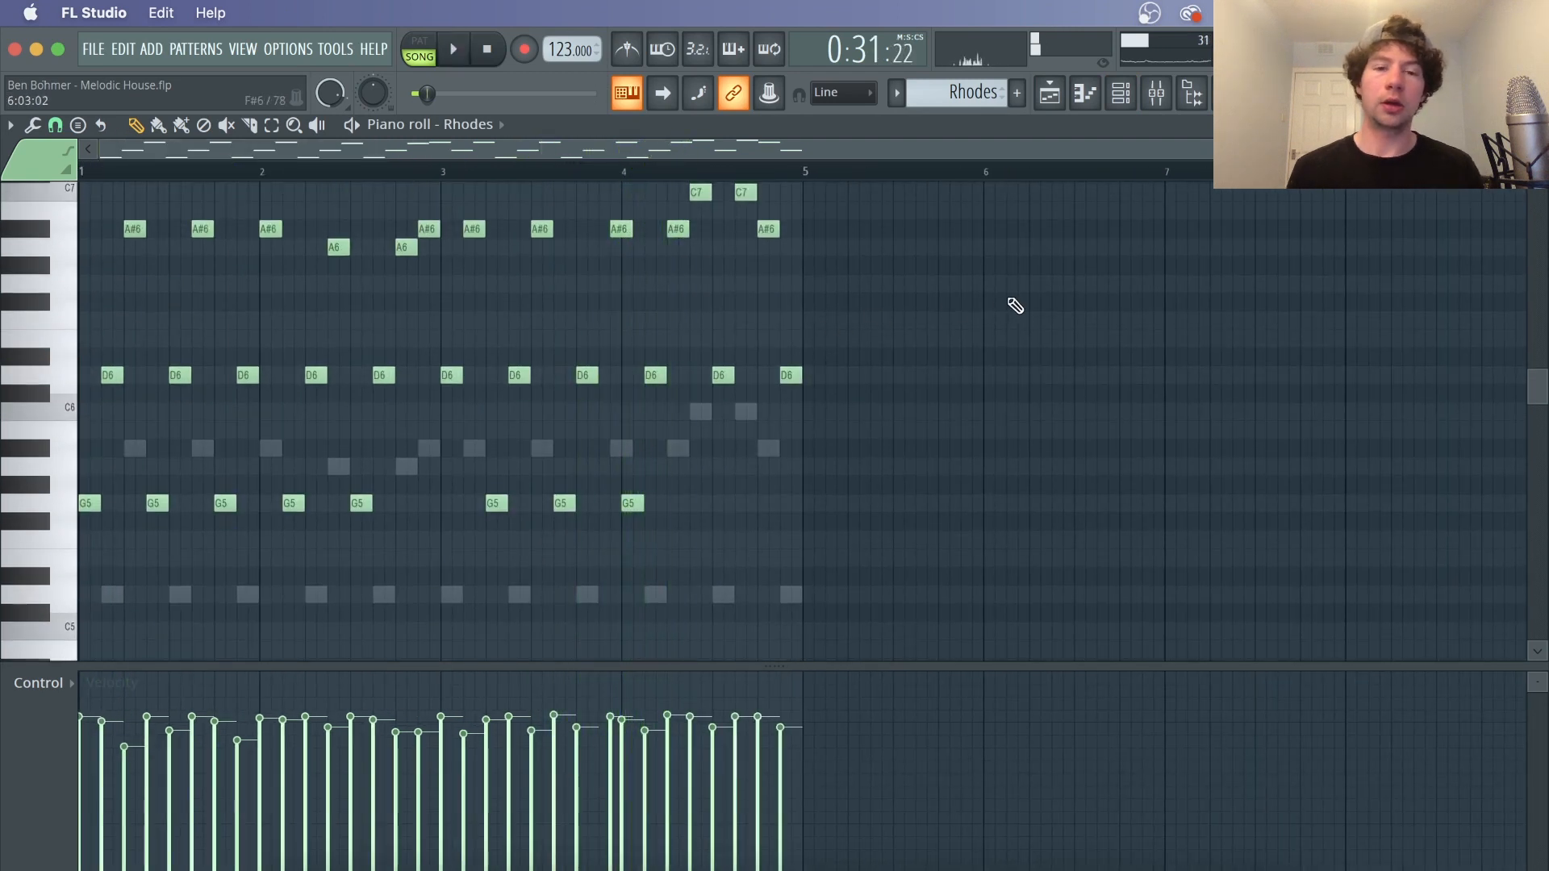
# Open the Rhodes channel's FL Keys plugin from the channel rack and inspect it before closing
pyautogui.click(1120, 92)
pyautogui.click(436, 524)
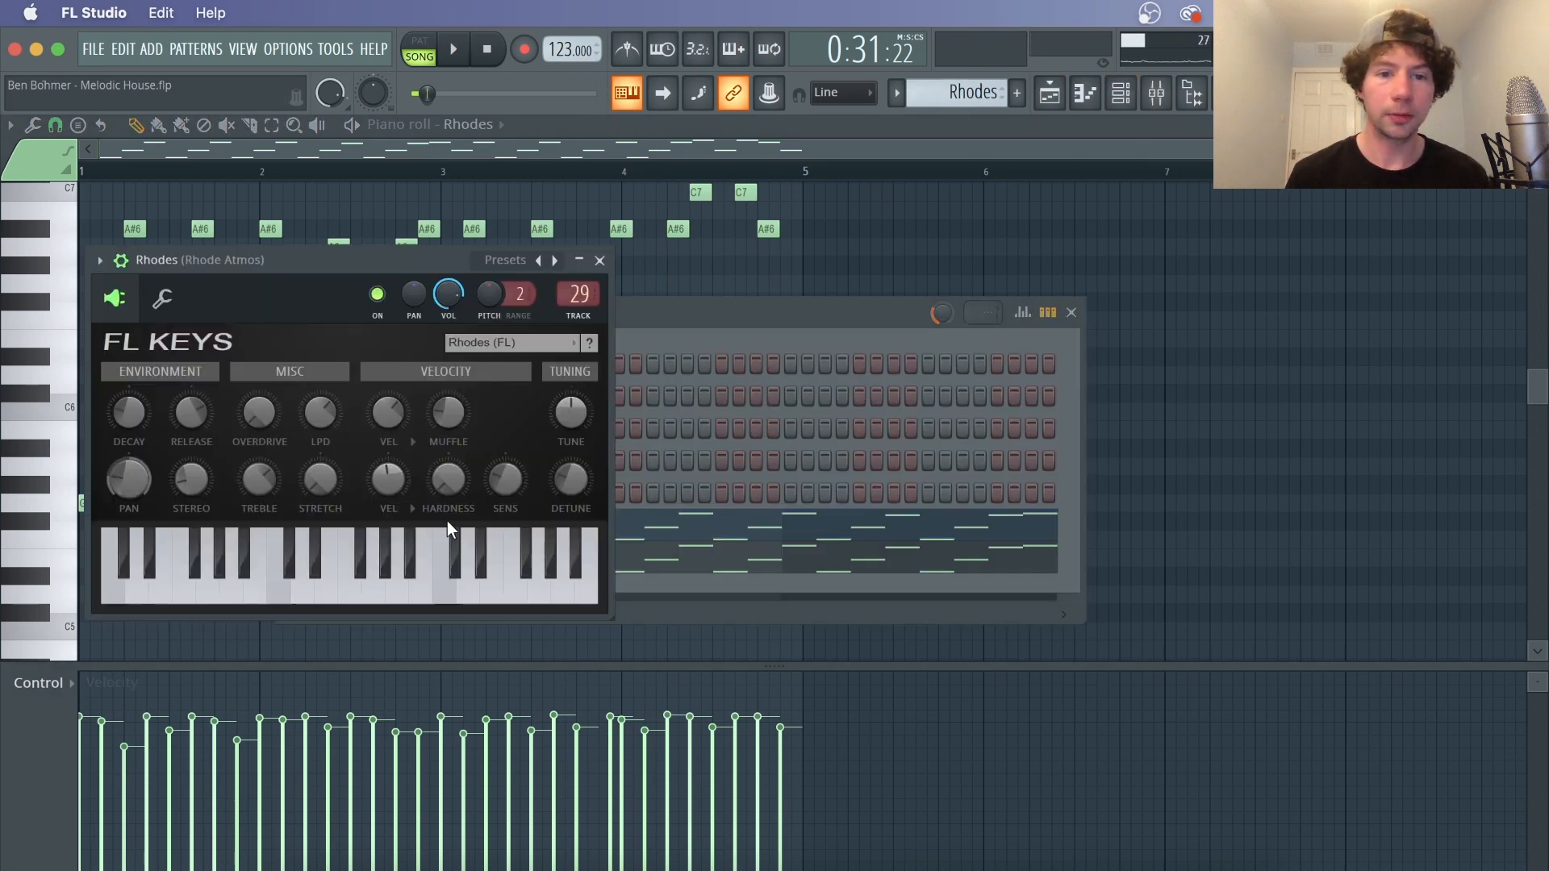
pyautogui.moveTo(460, 260); pyautogui.dragTo(856, 238)
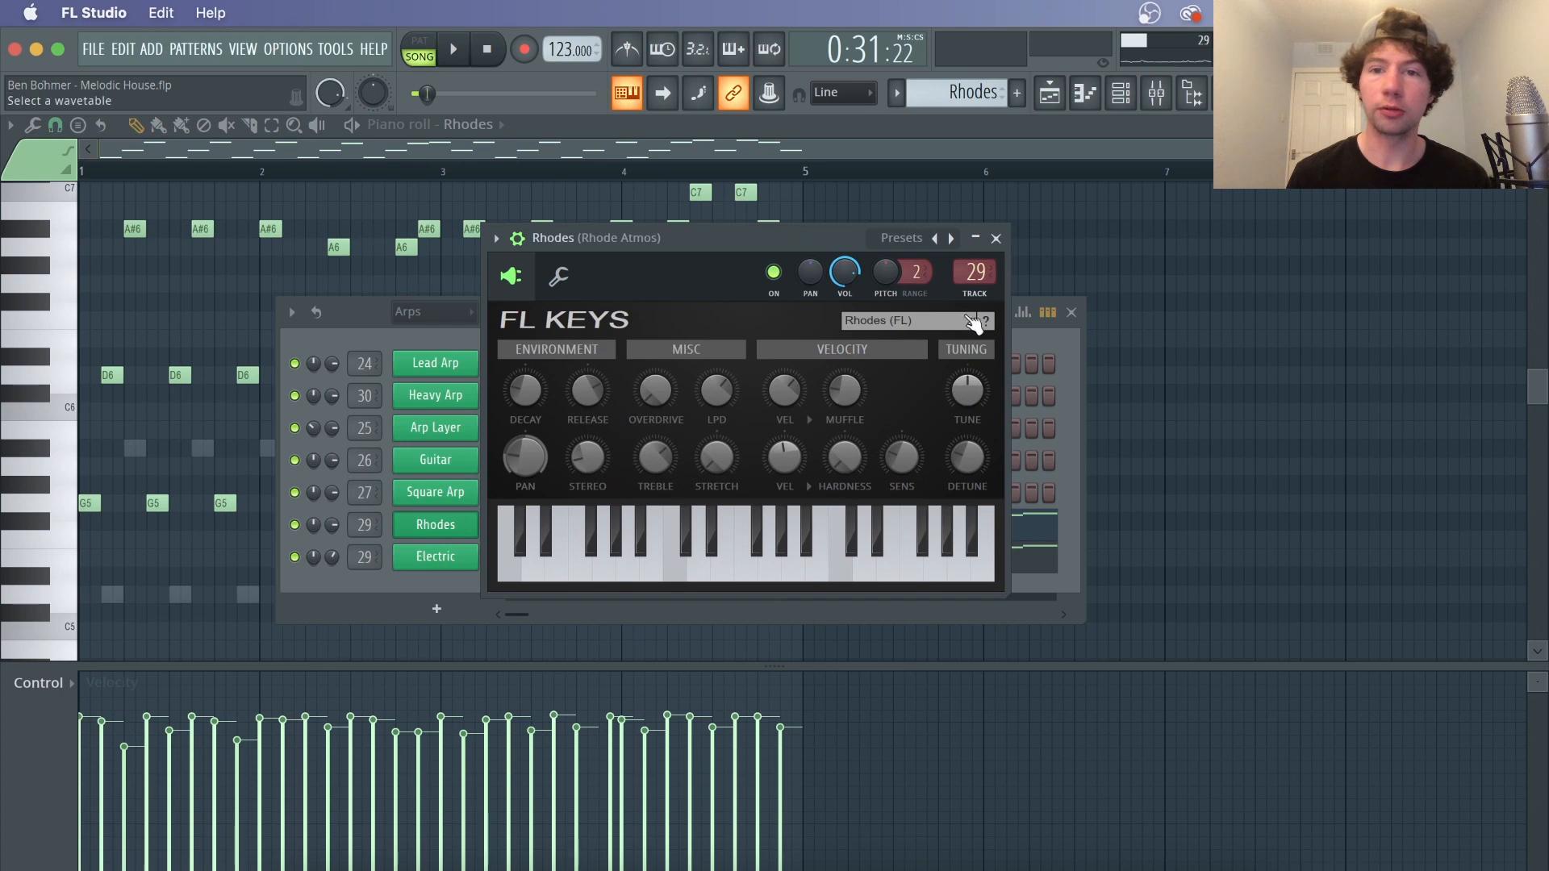
pyautogui.click(996, 239)
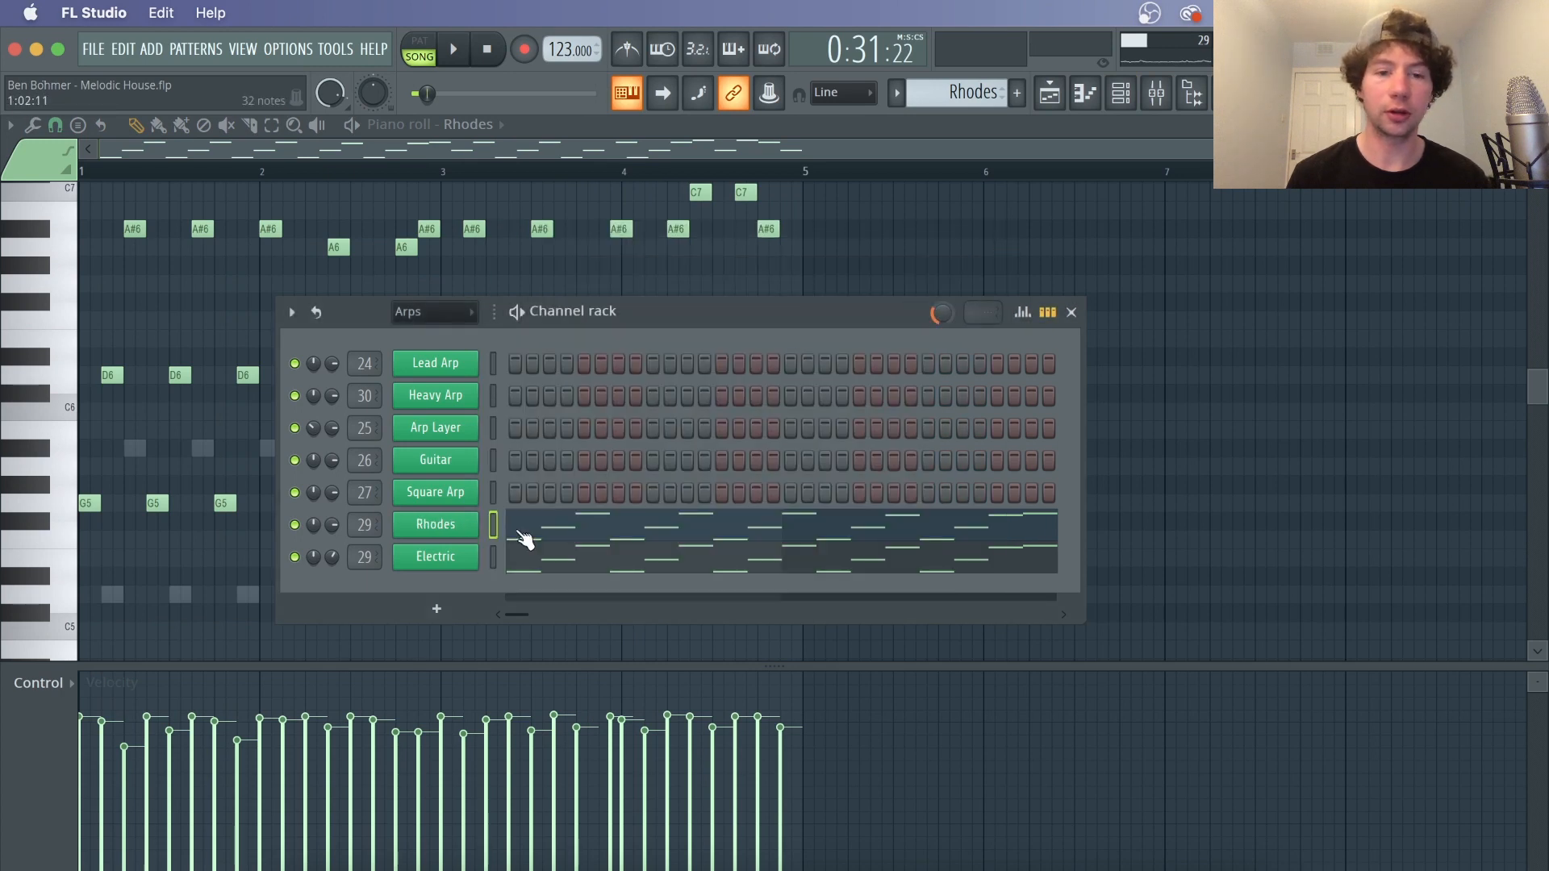
# Inspect the Electric channel's DirectWave sampler with its Piano Electric zones, then close it
pyautogui.click(441, 558)
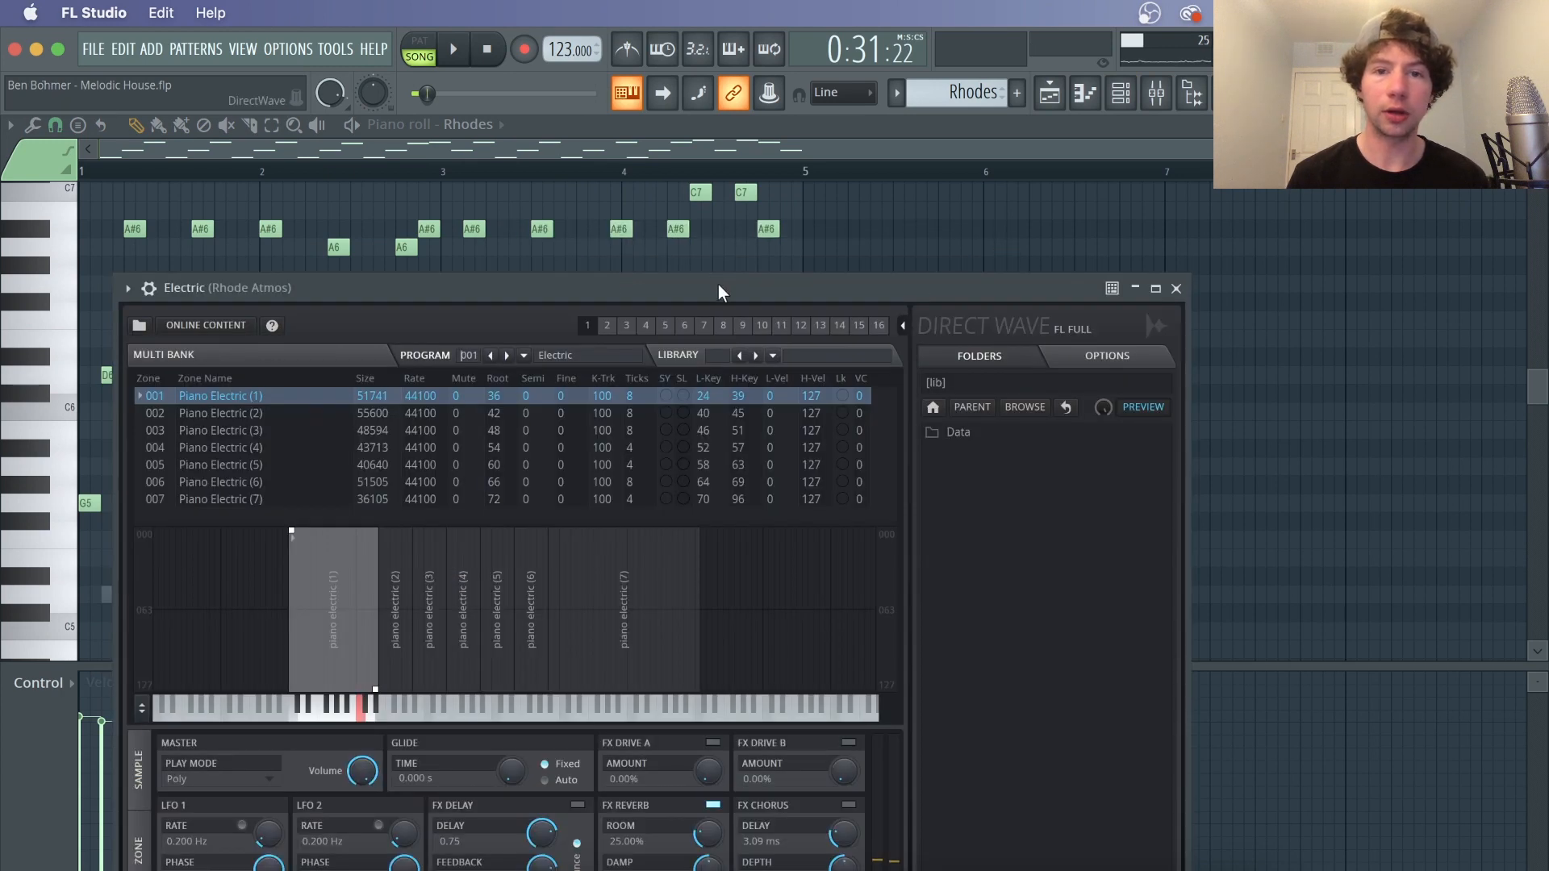
pyautogui.moveTo(719, 288); pyautogui.dragTo(817, 115)
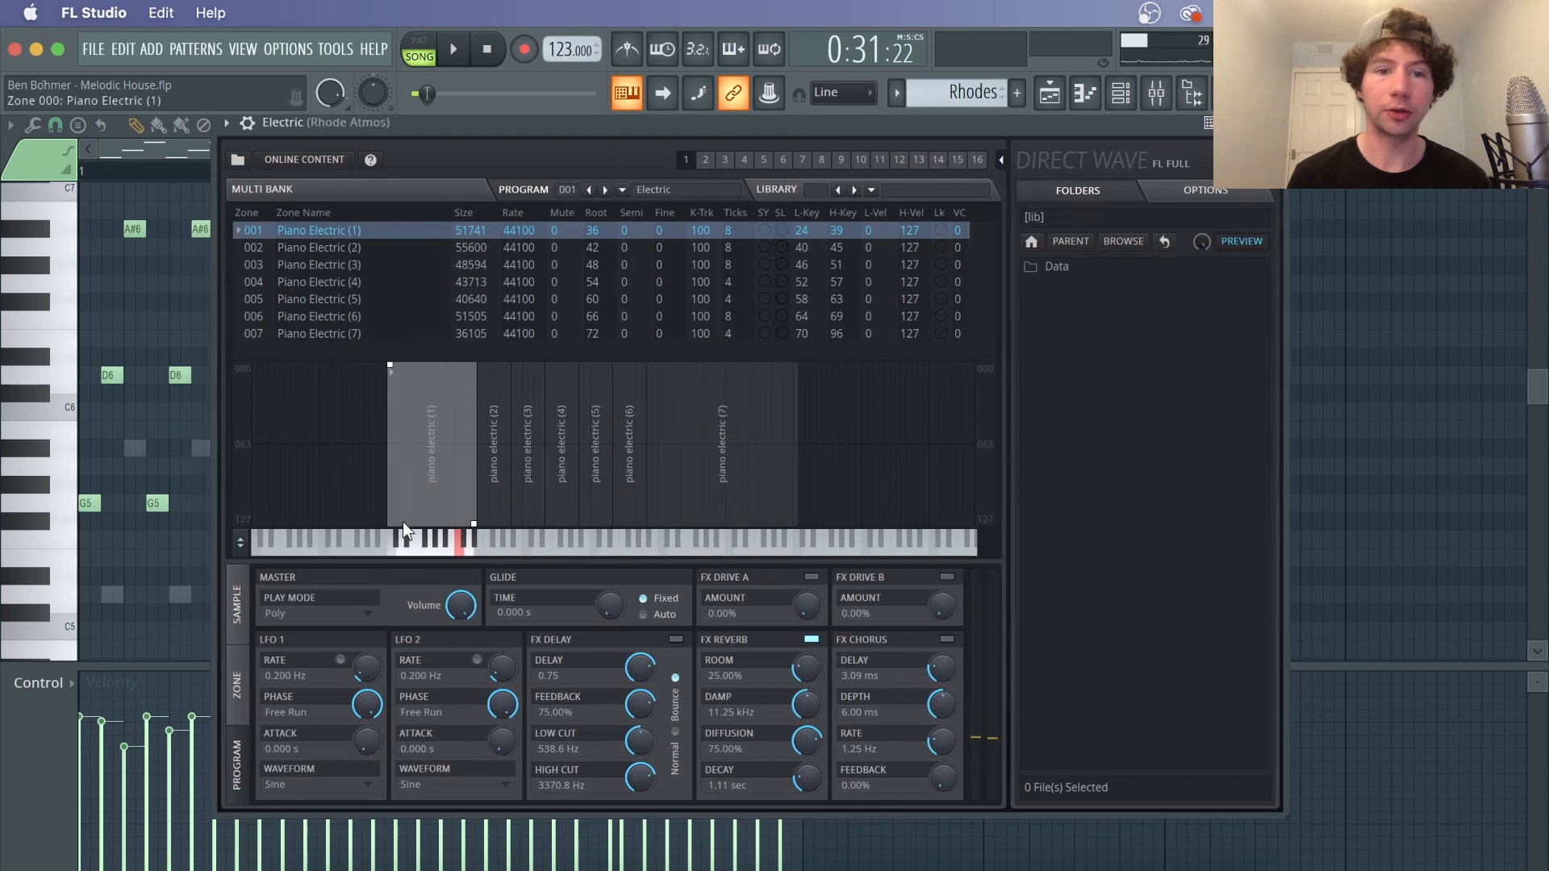
pyautogui.click(1282, 123)
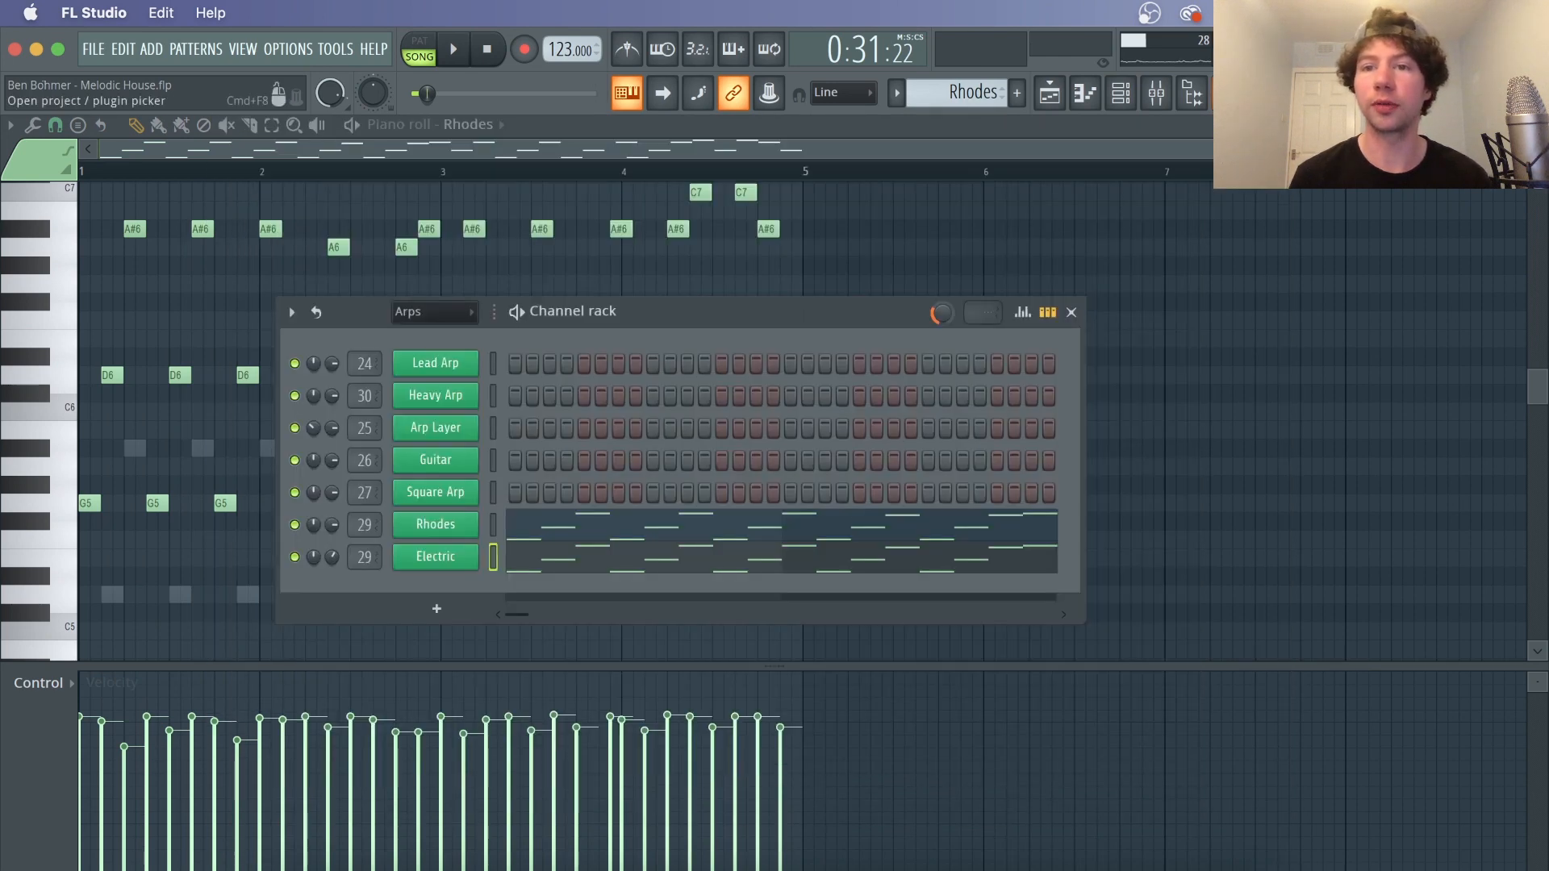
# Open the Rhode Atmos mixer insert's Gross Beat and select the Complex 1 time preset
pyautogui.click(1156, 93)
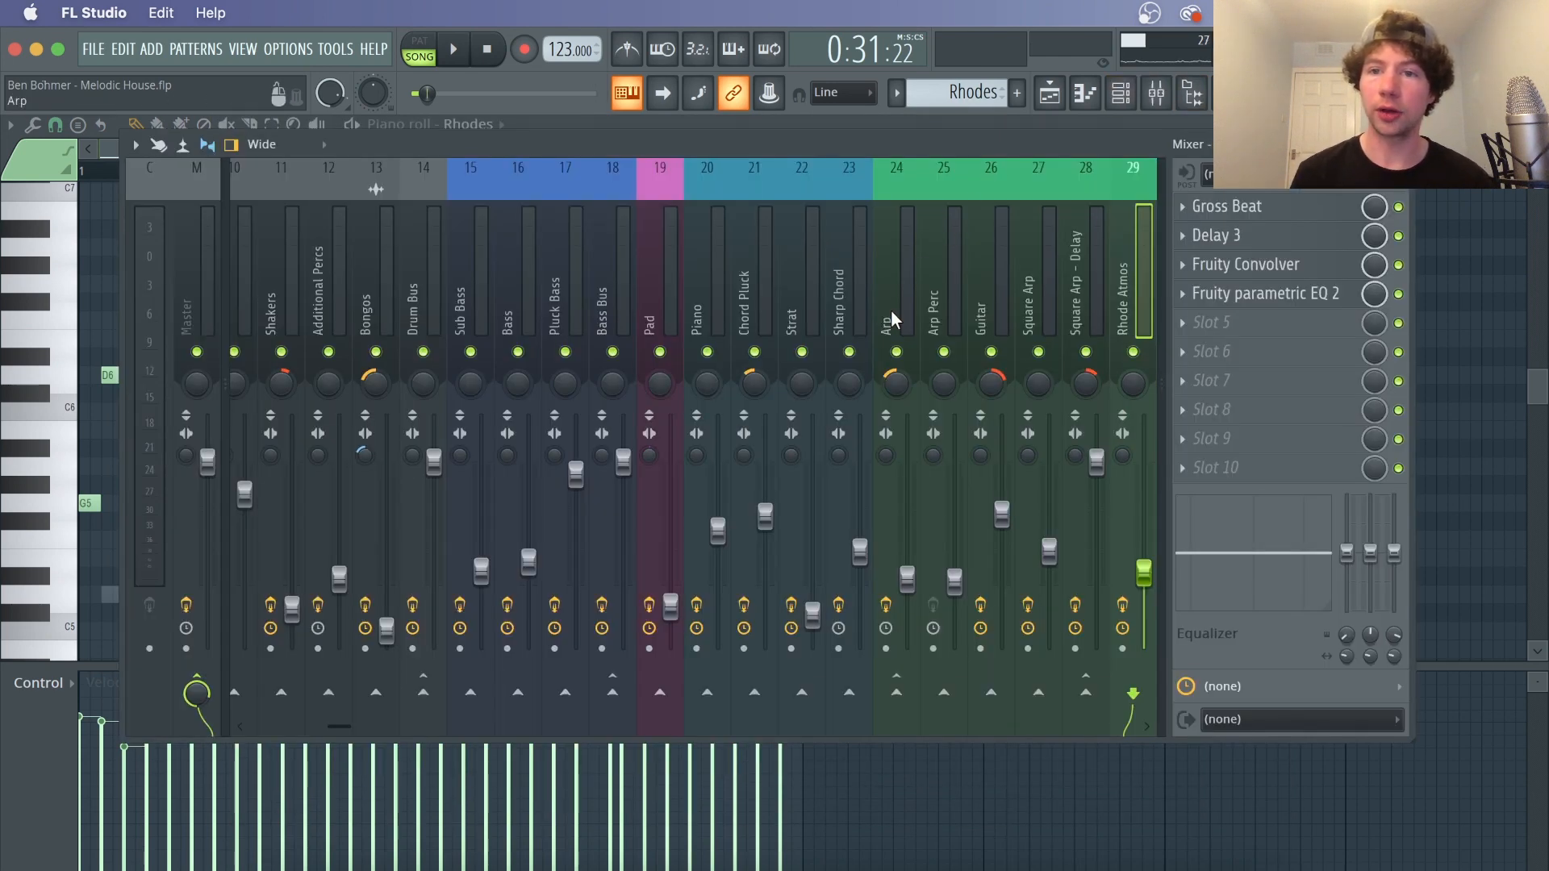
pyautogui.click(1232, 215)
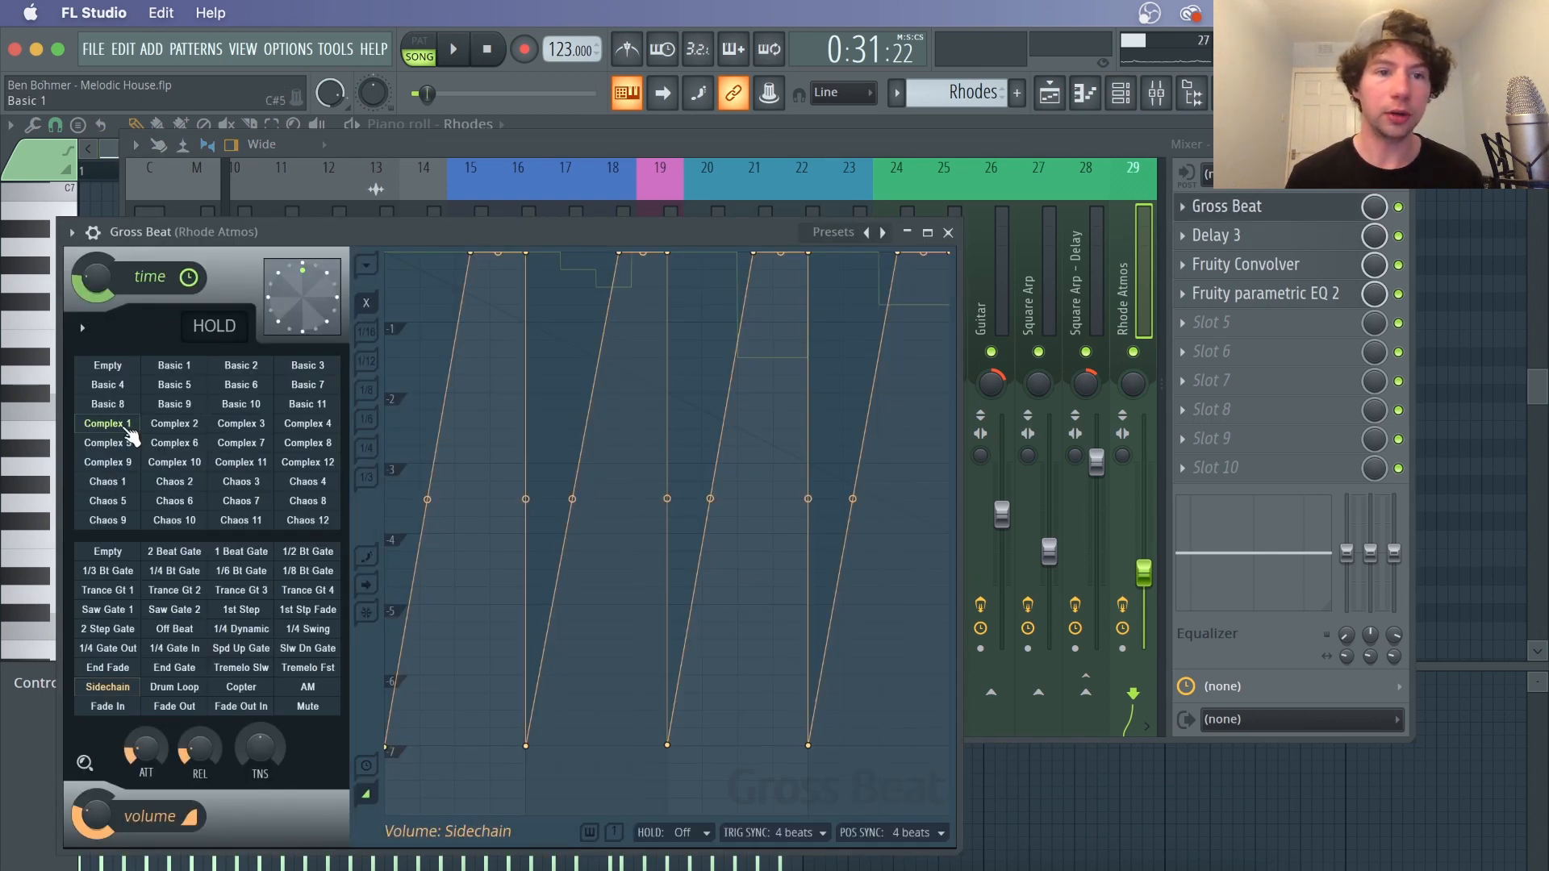
pyautogui.click(127, 427)
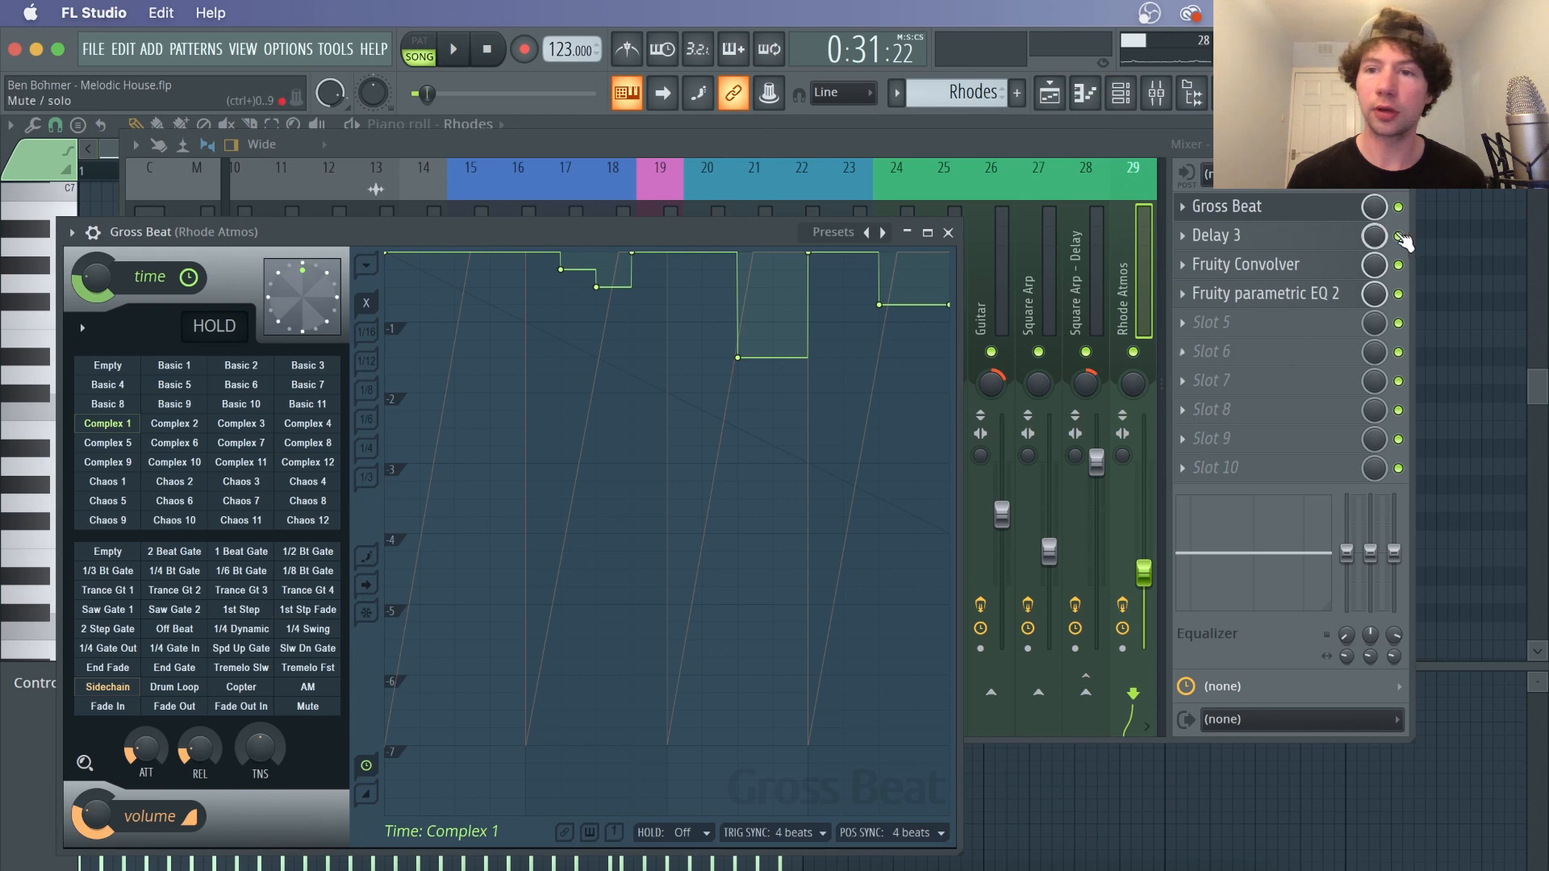
# Bypass the Delay 3 effect and play and stop the Rhodes with Gross Beat open
pyautogui.click(1398, 236)
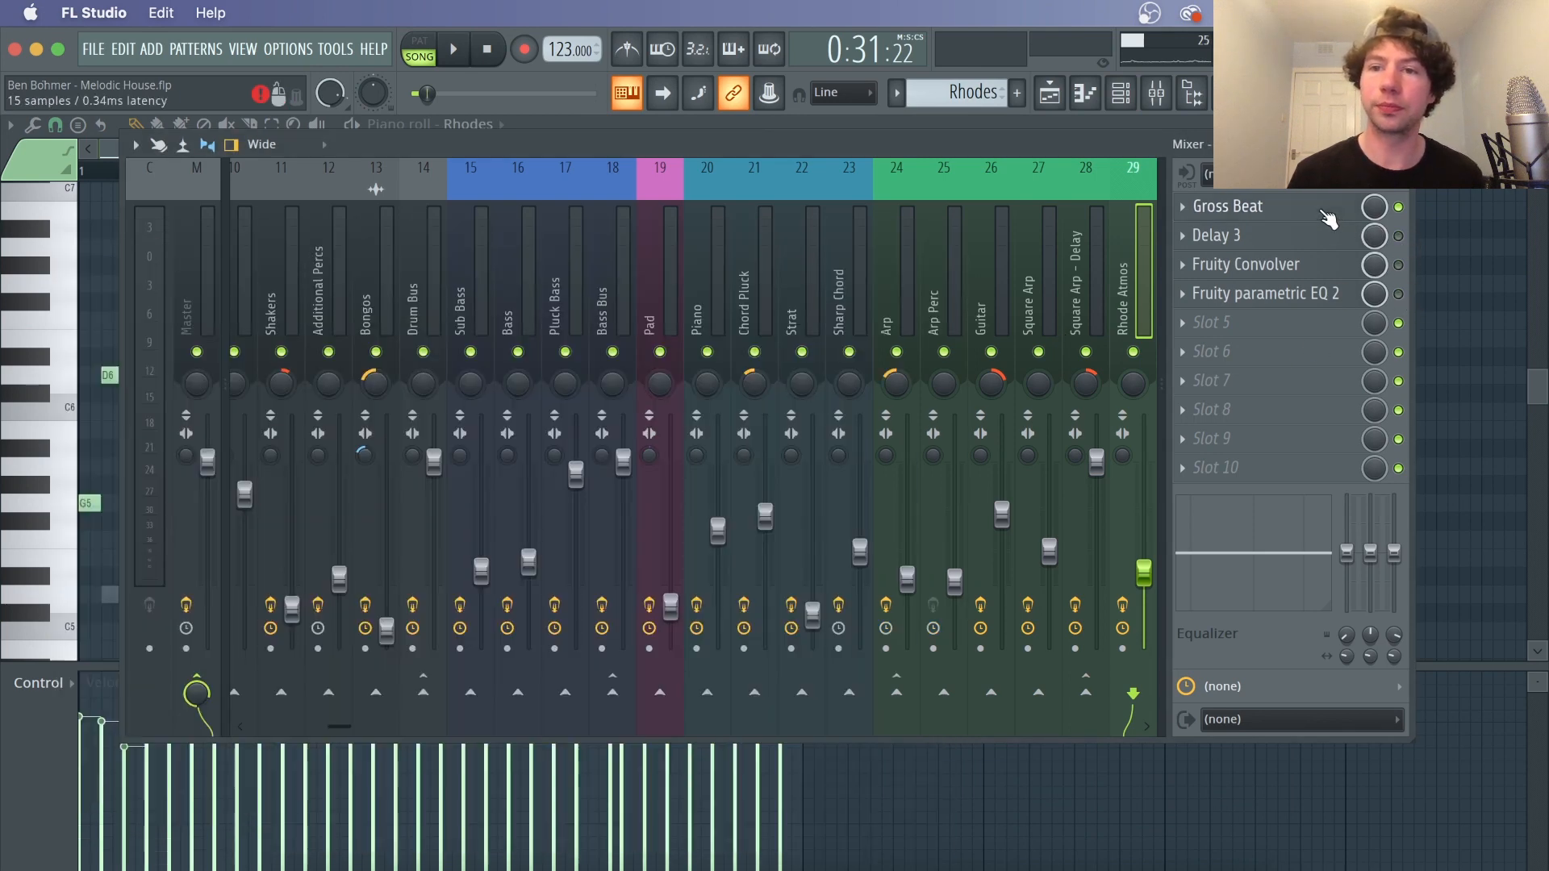
pyautogui.click(1327, 212)
pyautogui.press('space')
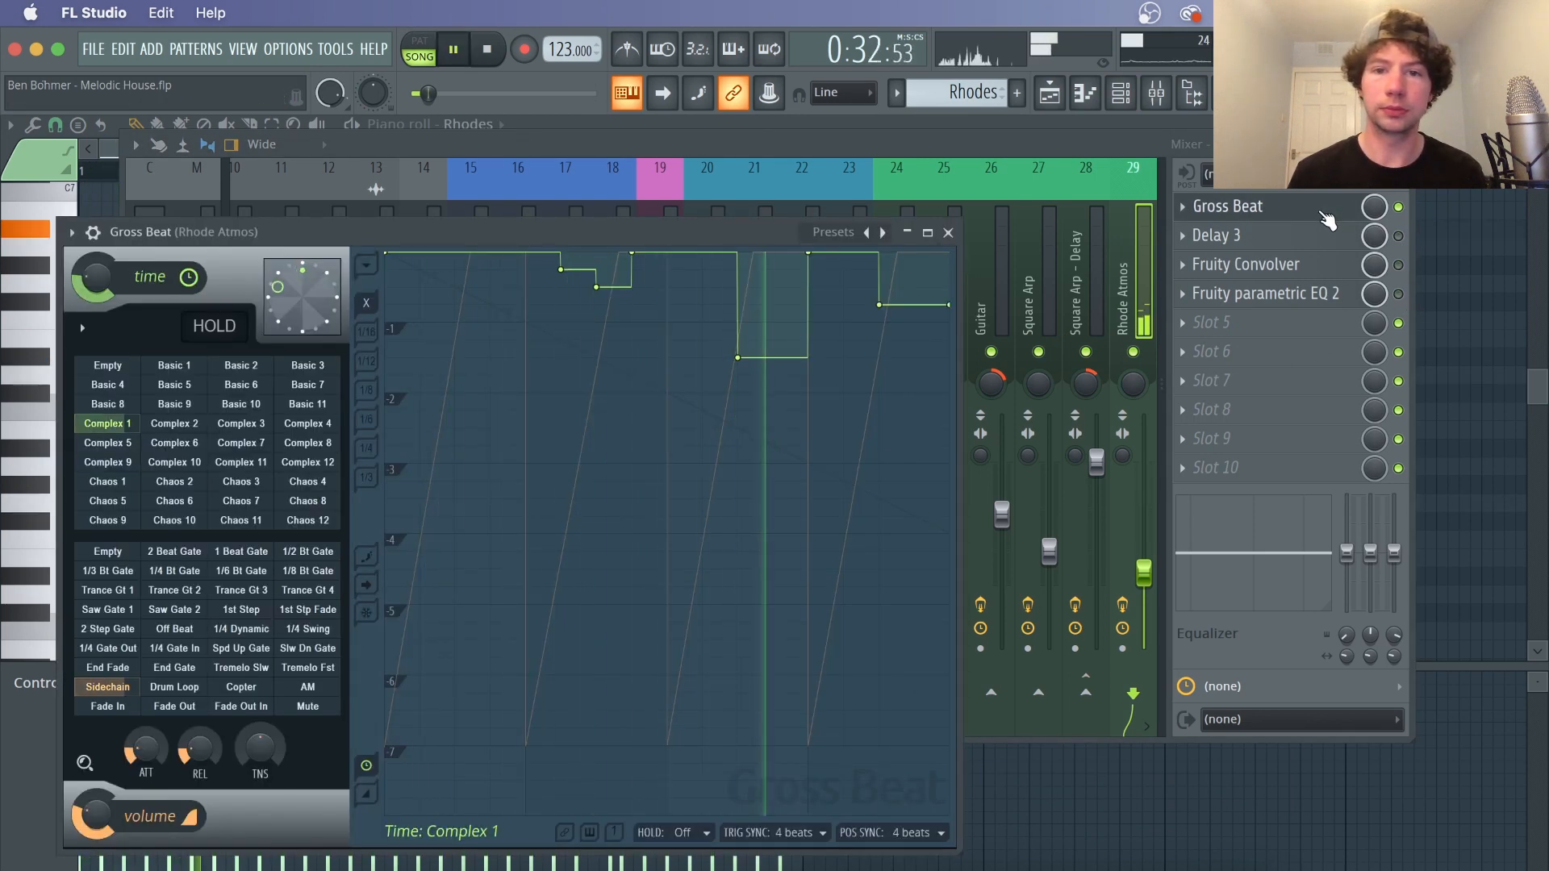
pyautogui.press('space')
# Re-enable the Delay 3 effect, open its editor, and play the Rhodes
pyautogui.click(1398, 236)
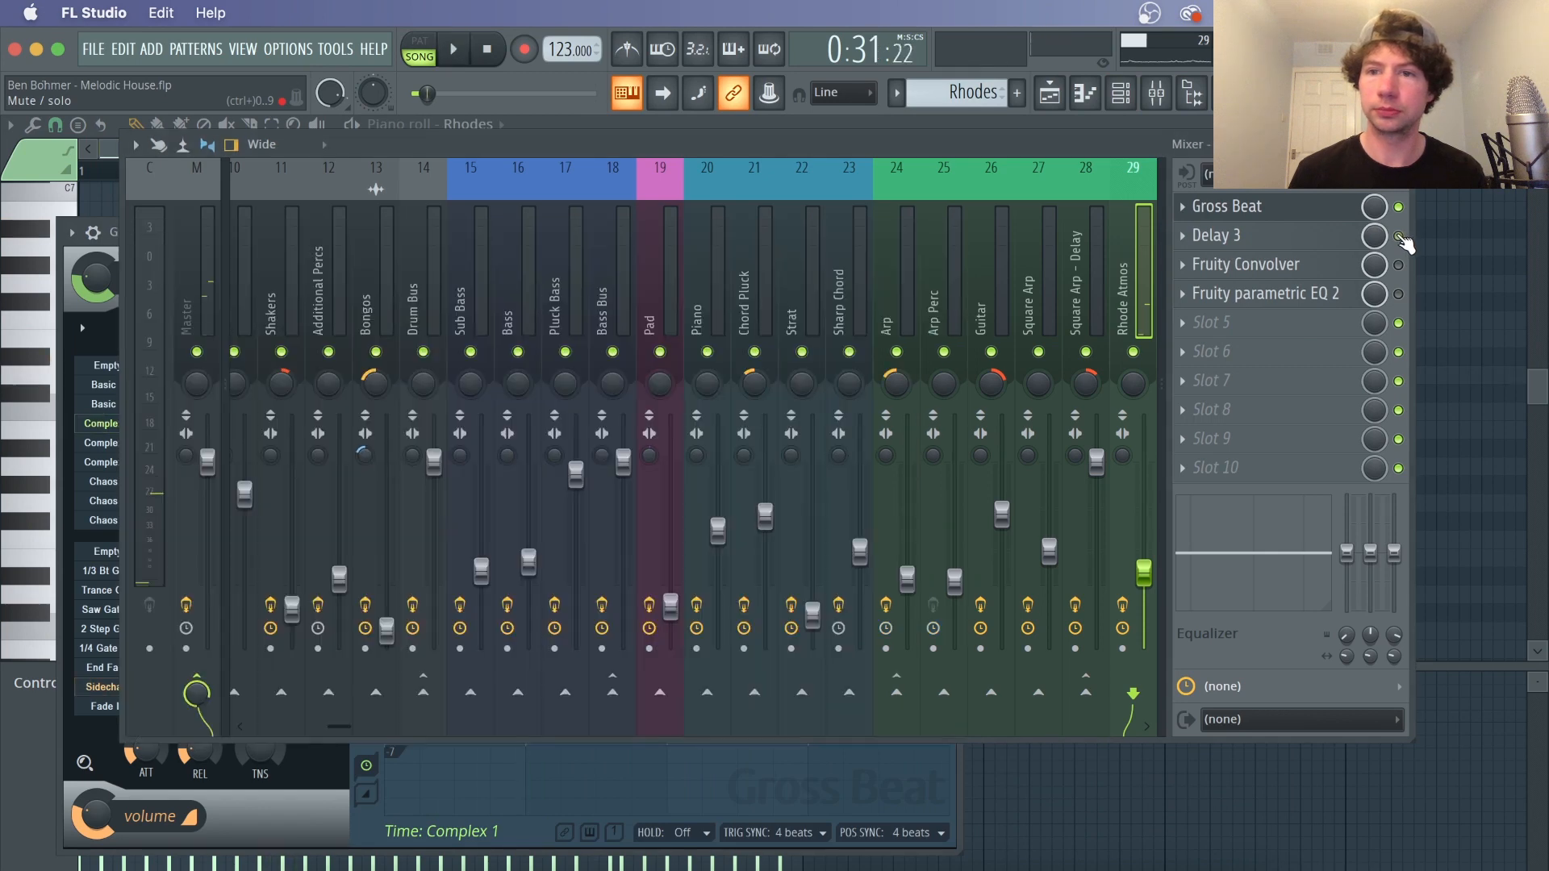
pyautogui.click(1315, 242)
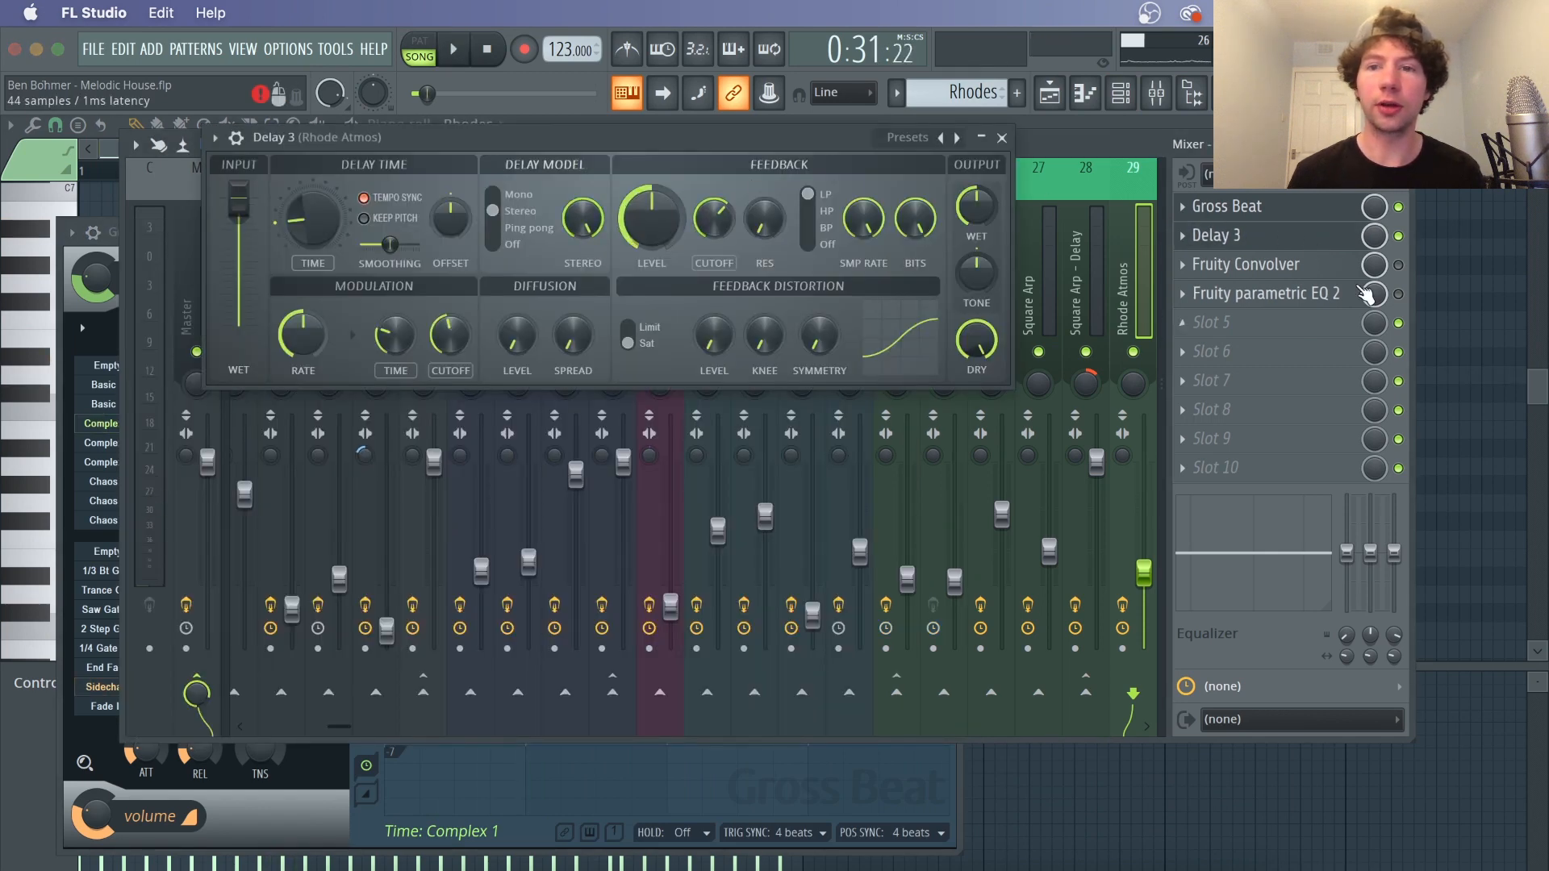
pyautogui.press('space')
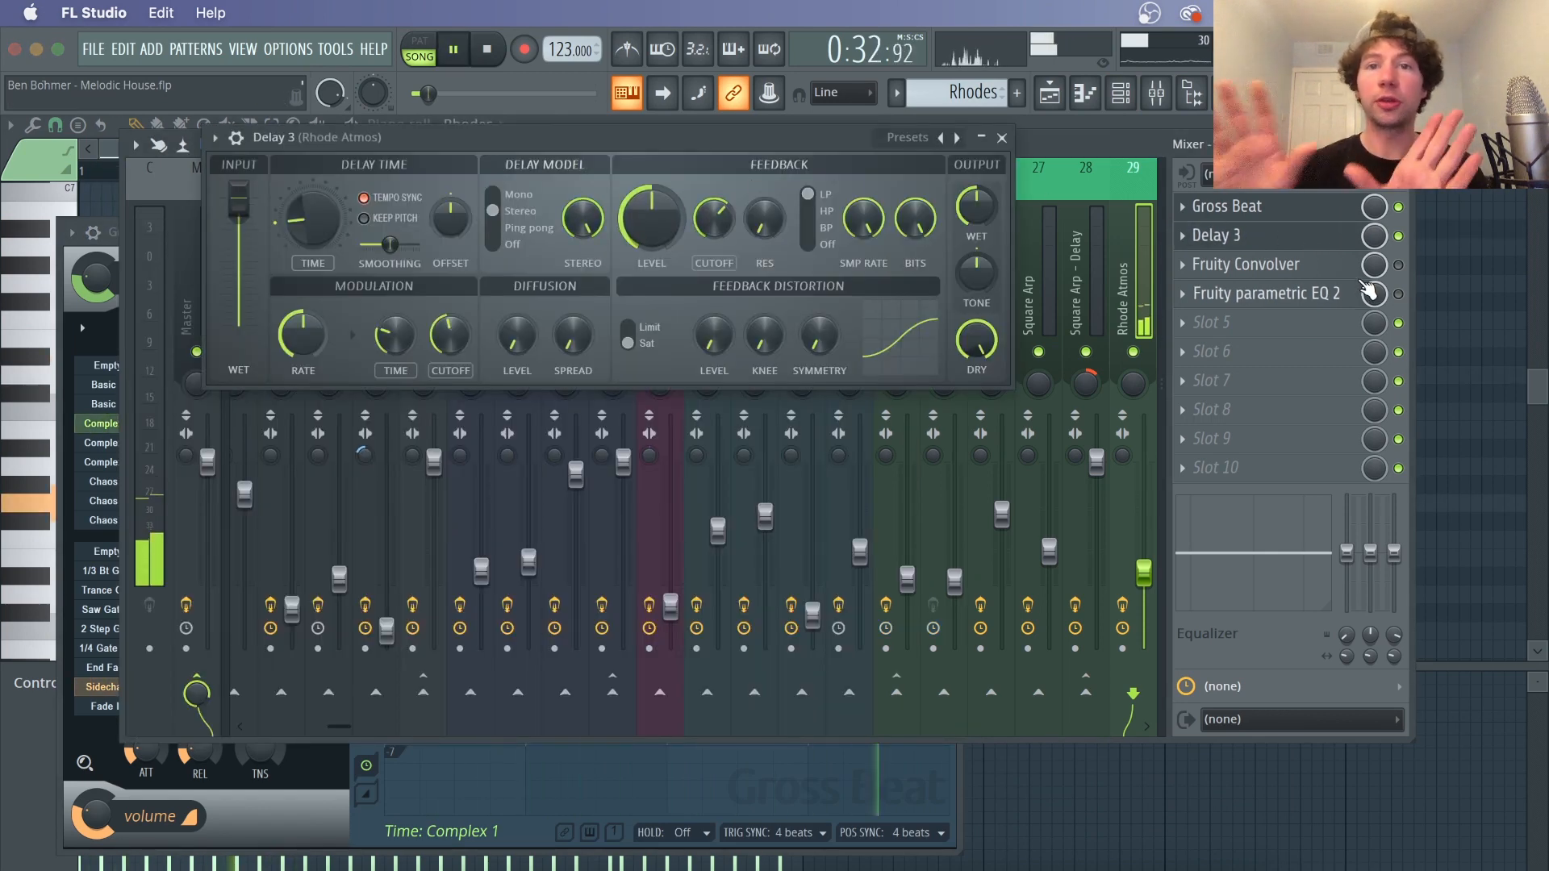
# Stop playback, enable the Rhode Atmos insert's Fruity Convolver and open its editor
pyautogui.press('space')
pyautogui.click(1398, 265)
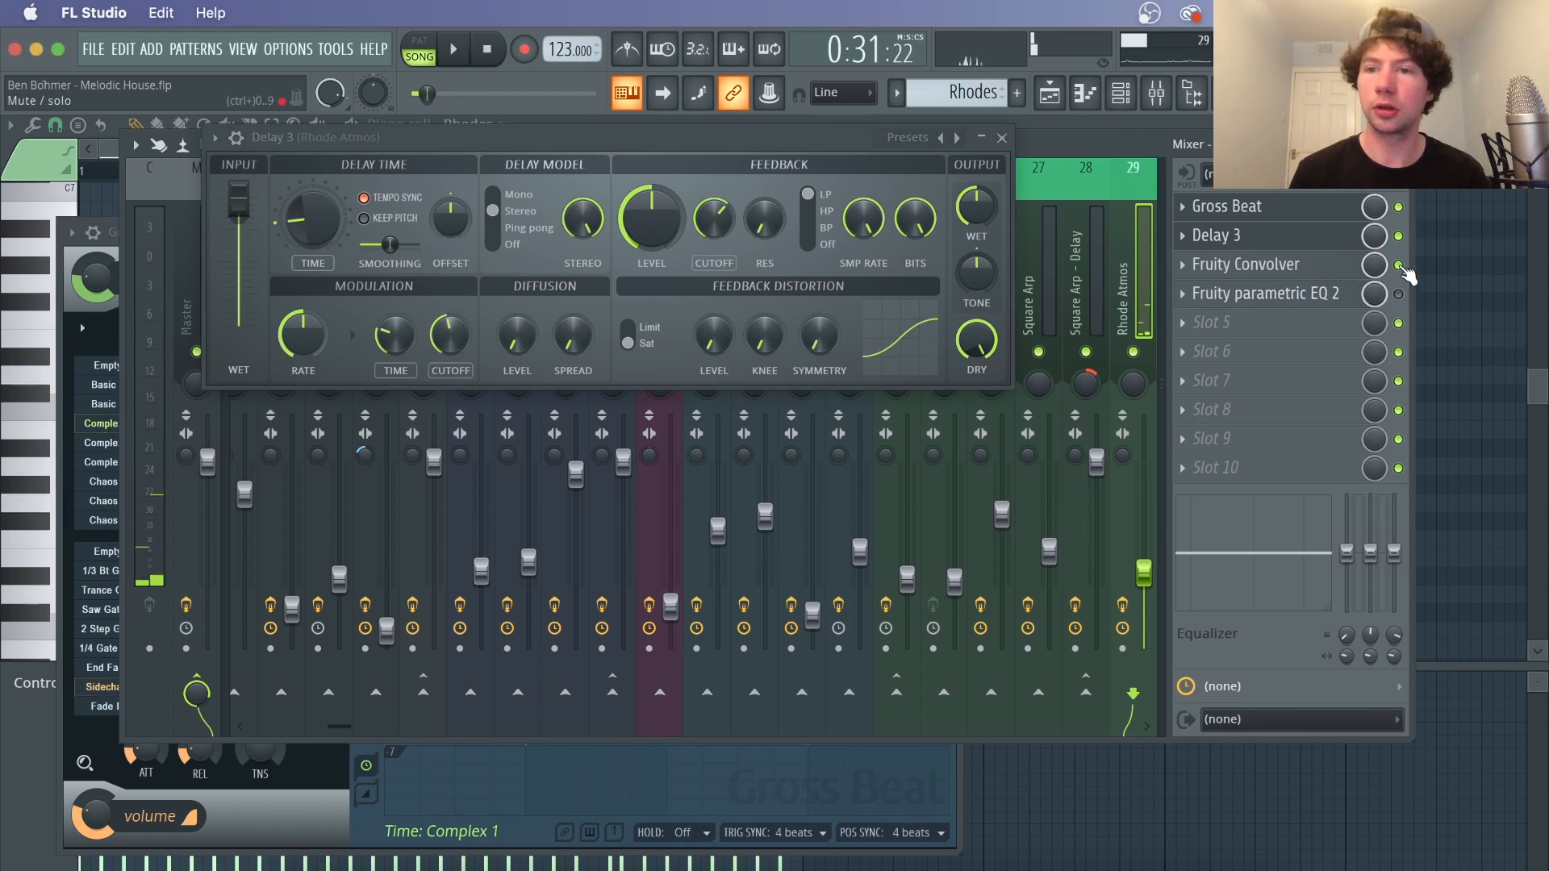
pyautogui.click(1331, 264)
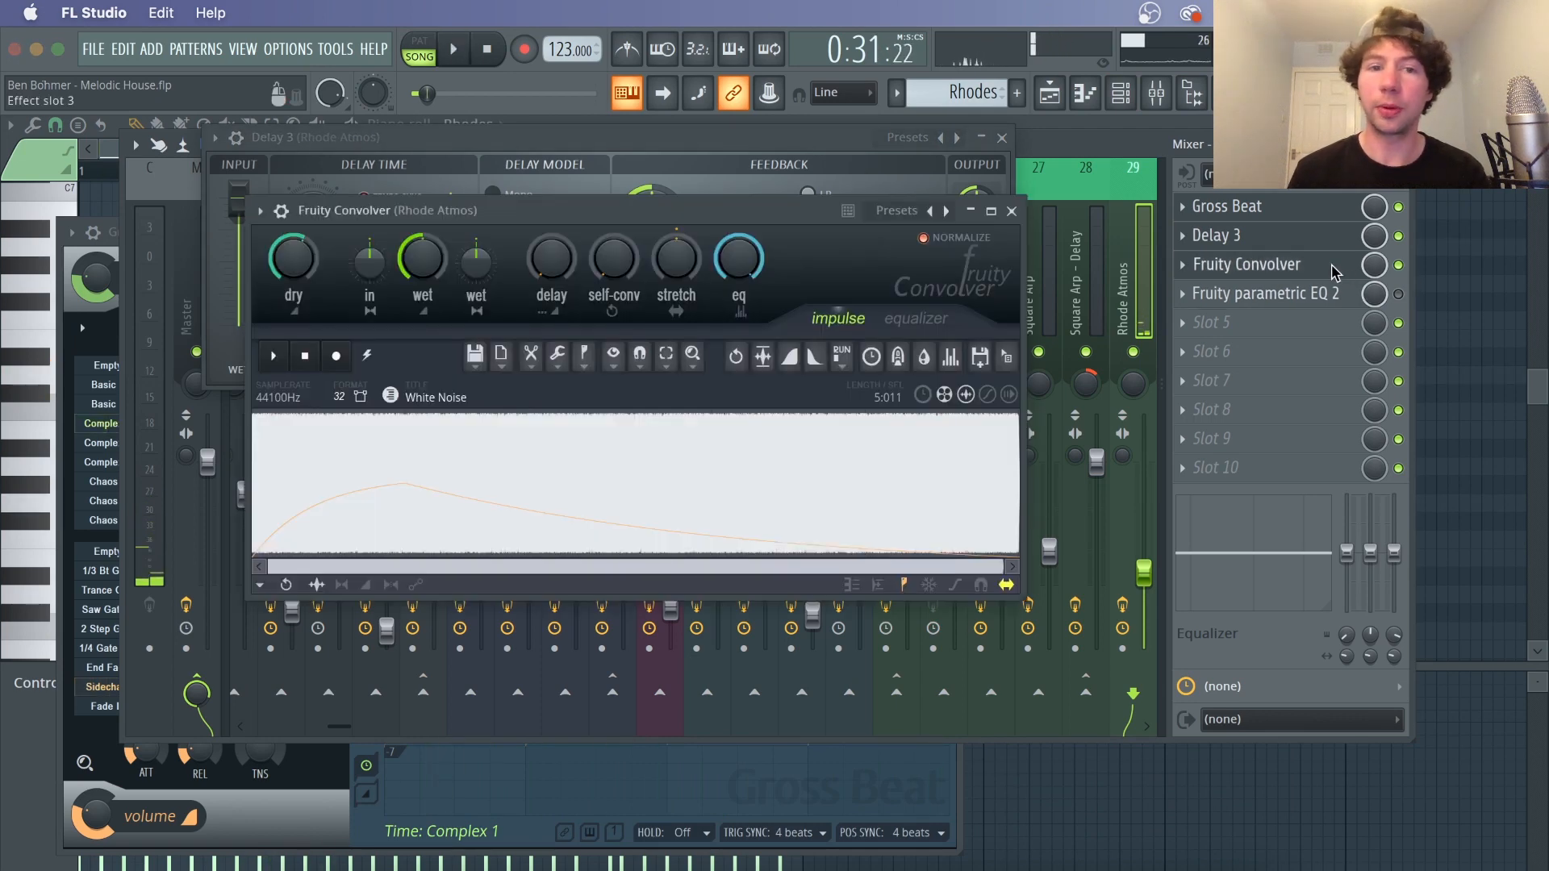
# Browse the Fruity Convolver impulse preset list, then play and stop the Rhodes
pyautogui.click(910, 210)
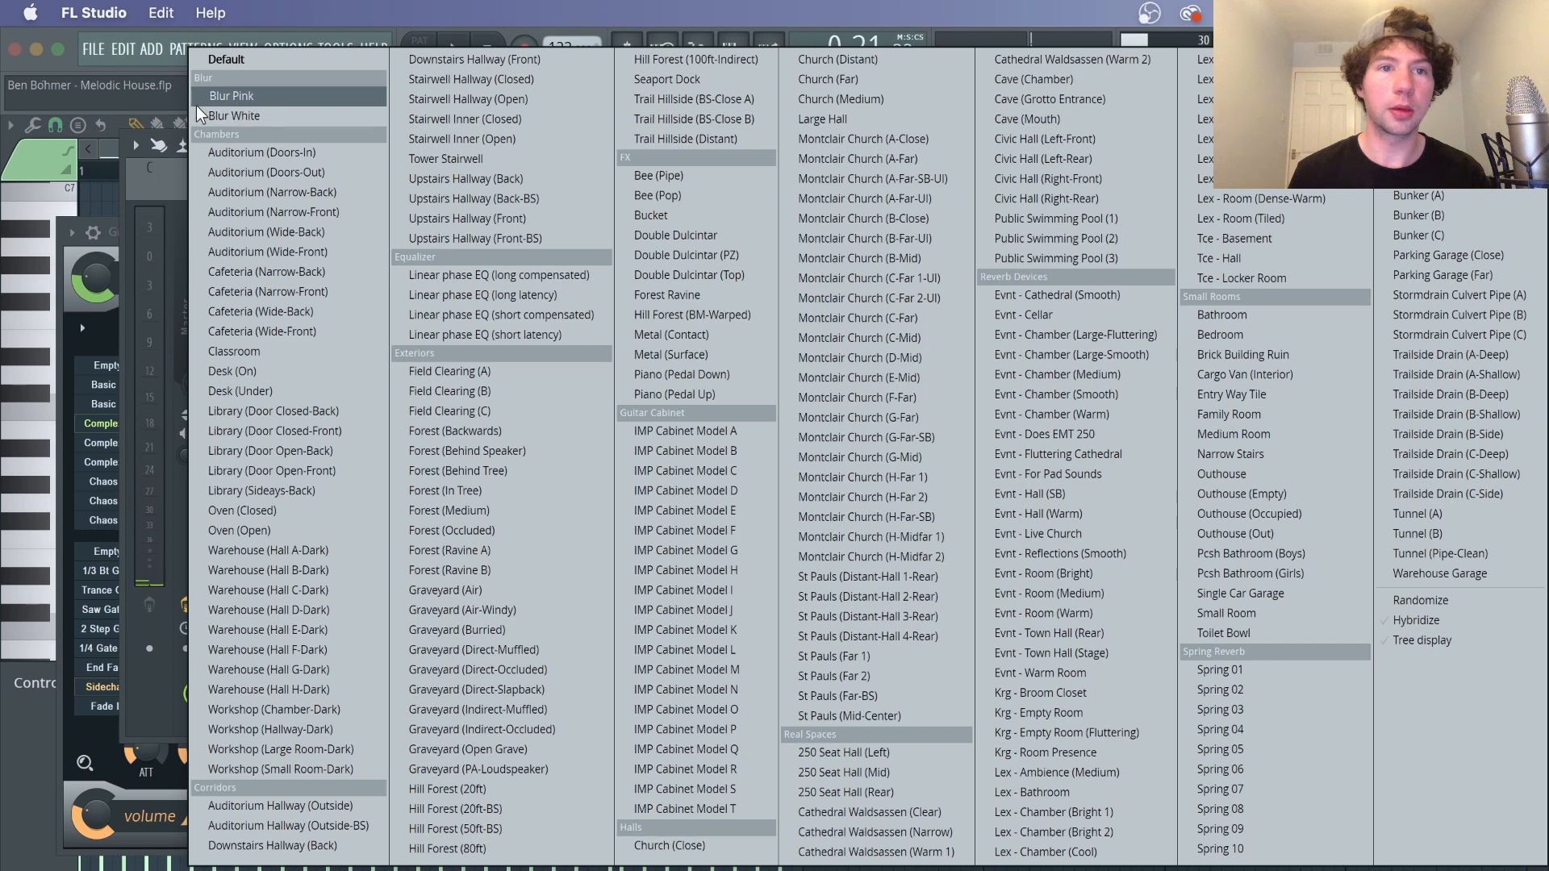
pyautogui.click(171, 188)
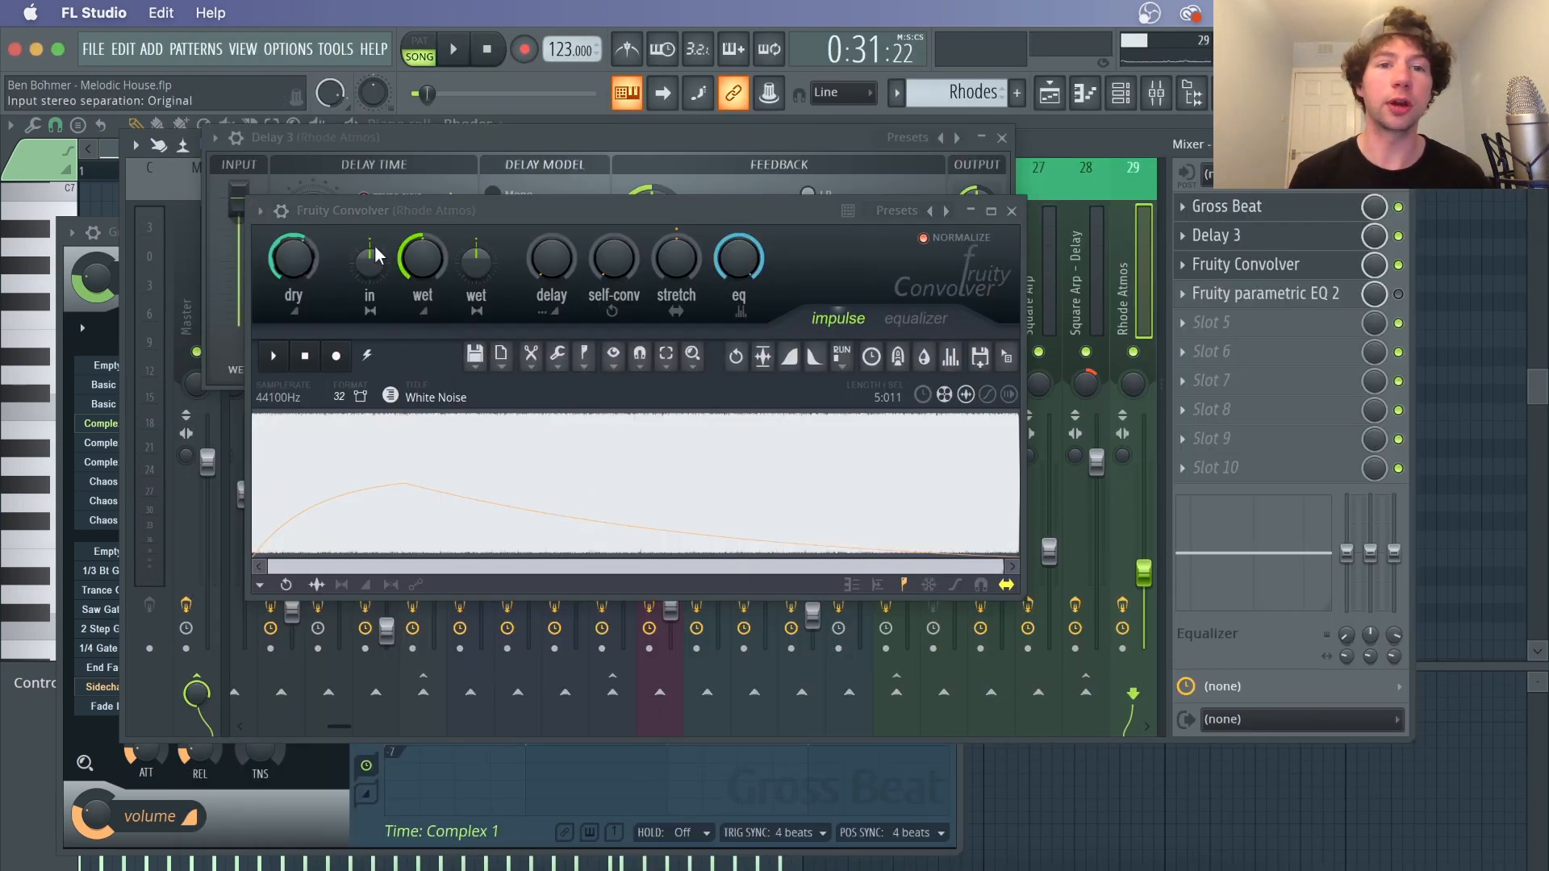
pyautogui.press('space')
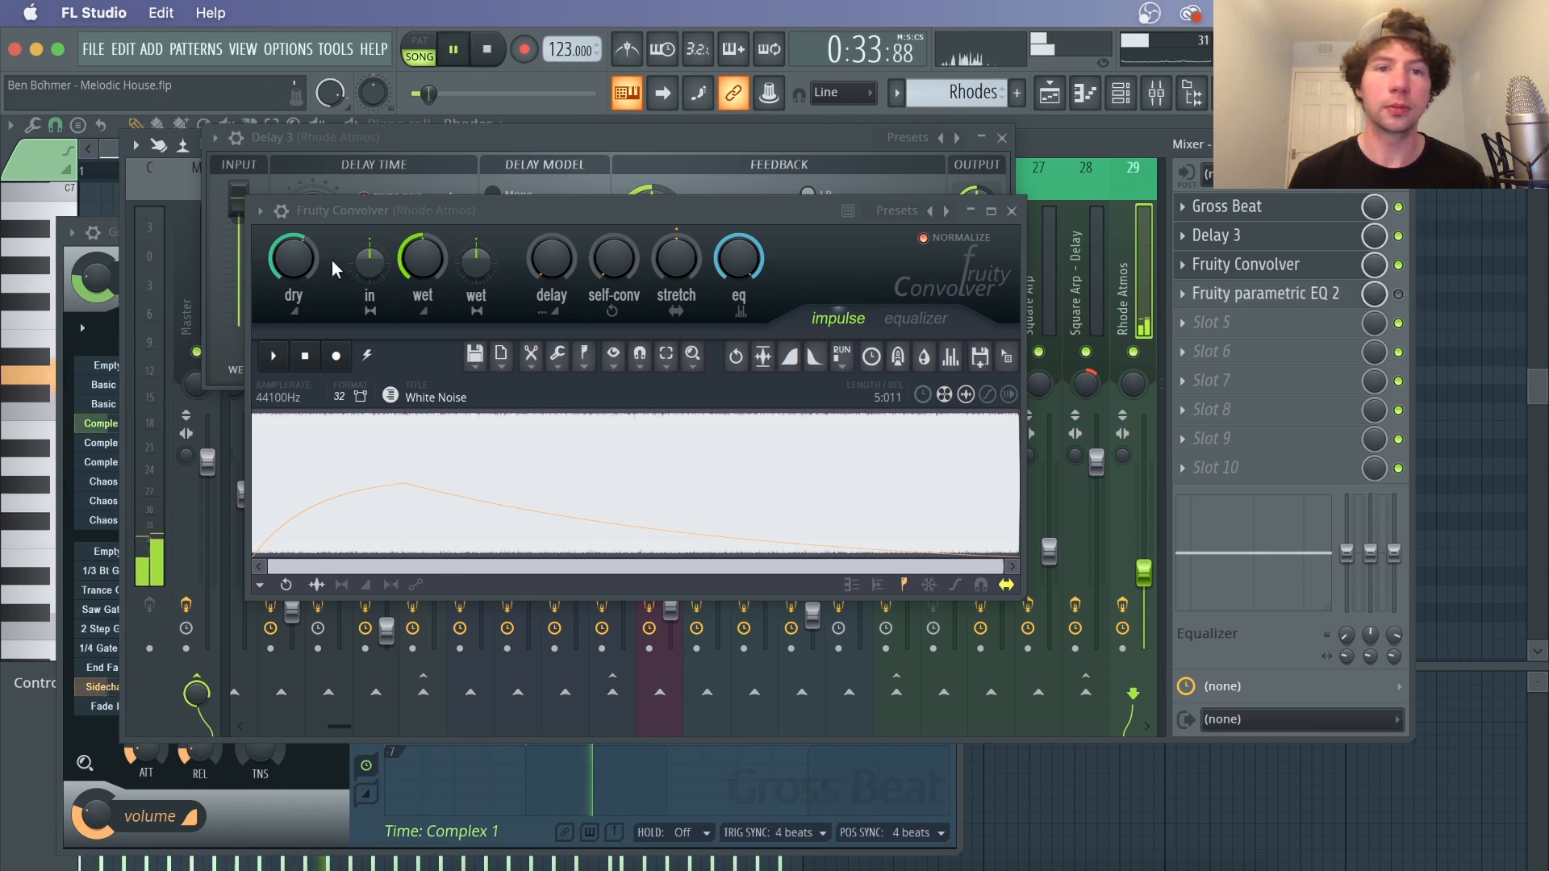
pyautogui.press('space')
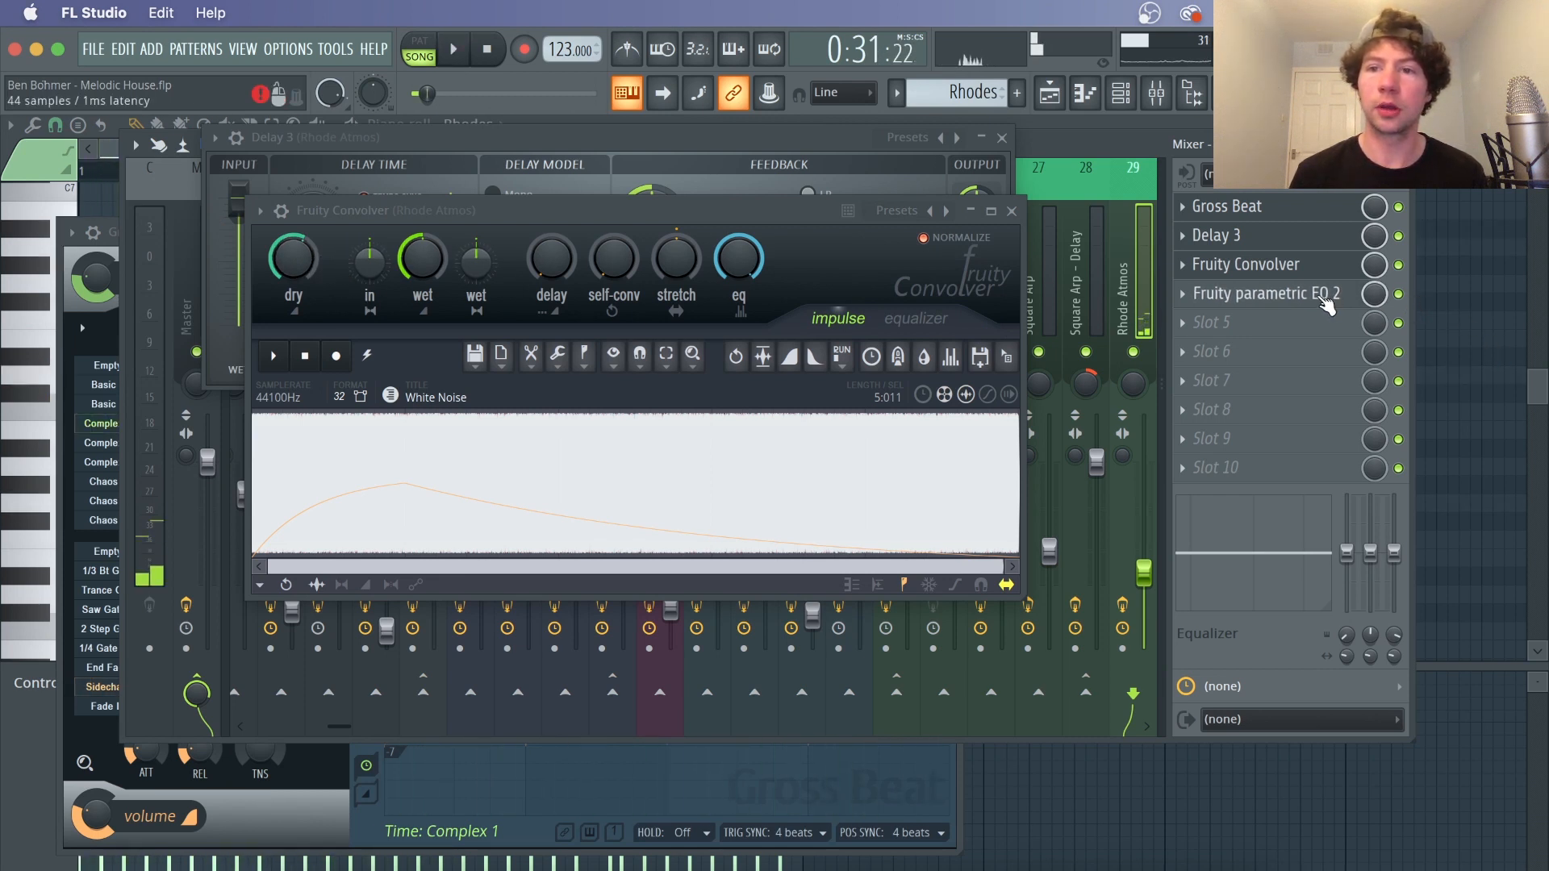
# Open and inspect the Rhode Atmos insert's Fruity parametric EQ 2, then close all plugin windows
pyautogui.click(1259, 293)
pyautogui.moveTo(163, 258); pyautogui.dragTo(706, 487)
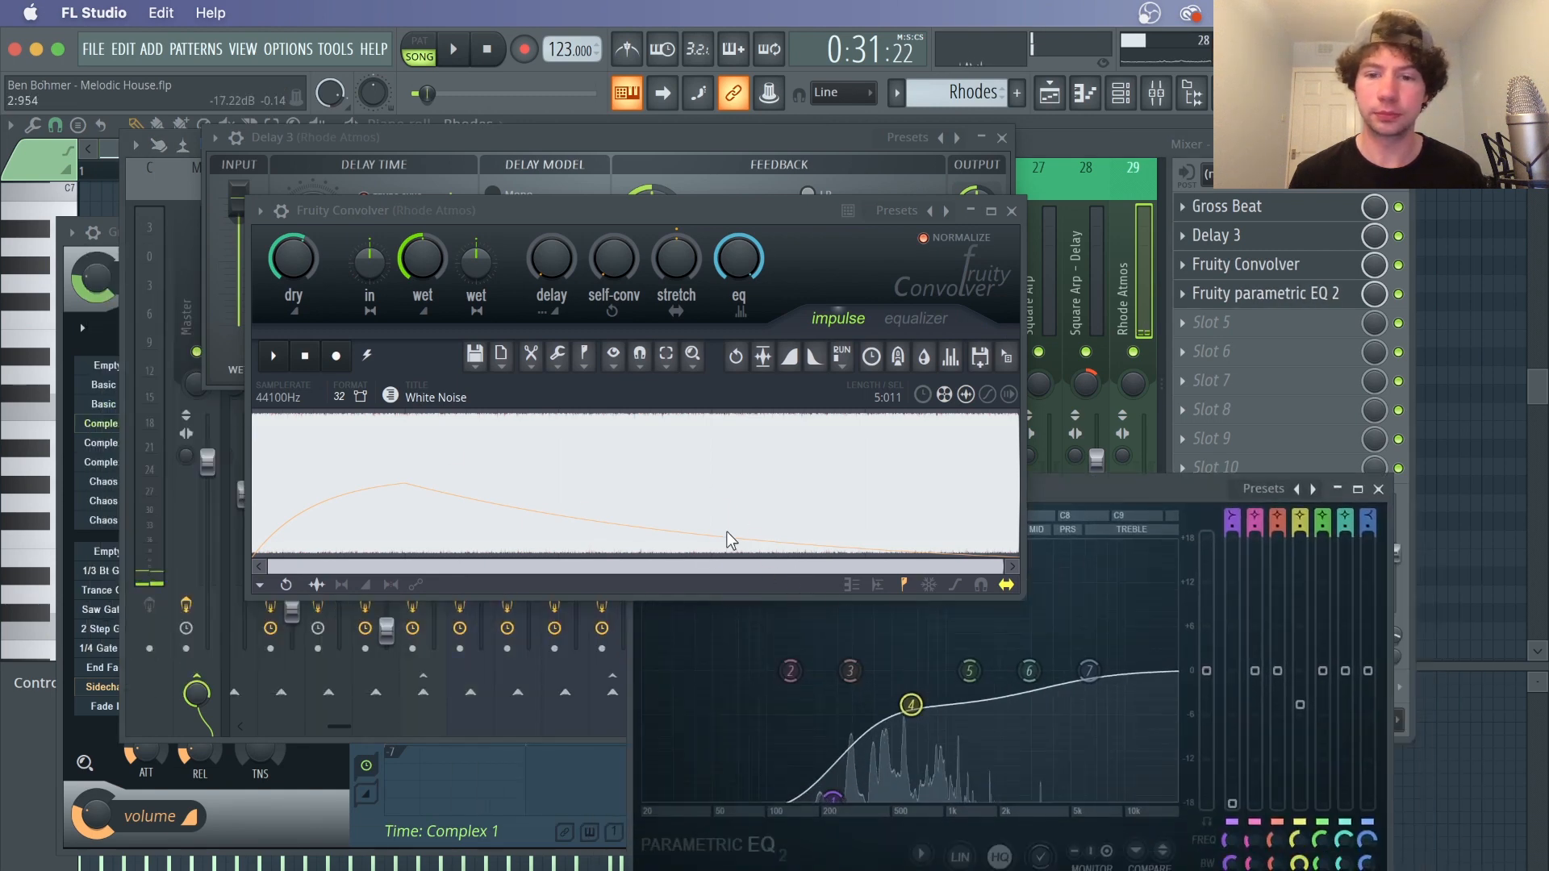
pyautogui.click(1378, 489)
pyautogui.press('F12')
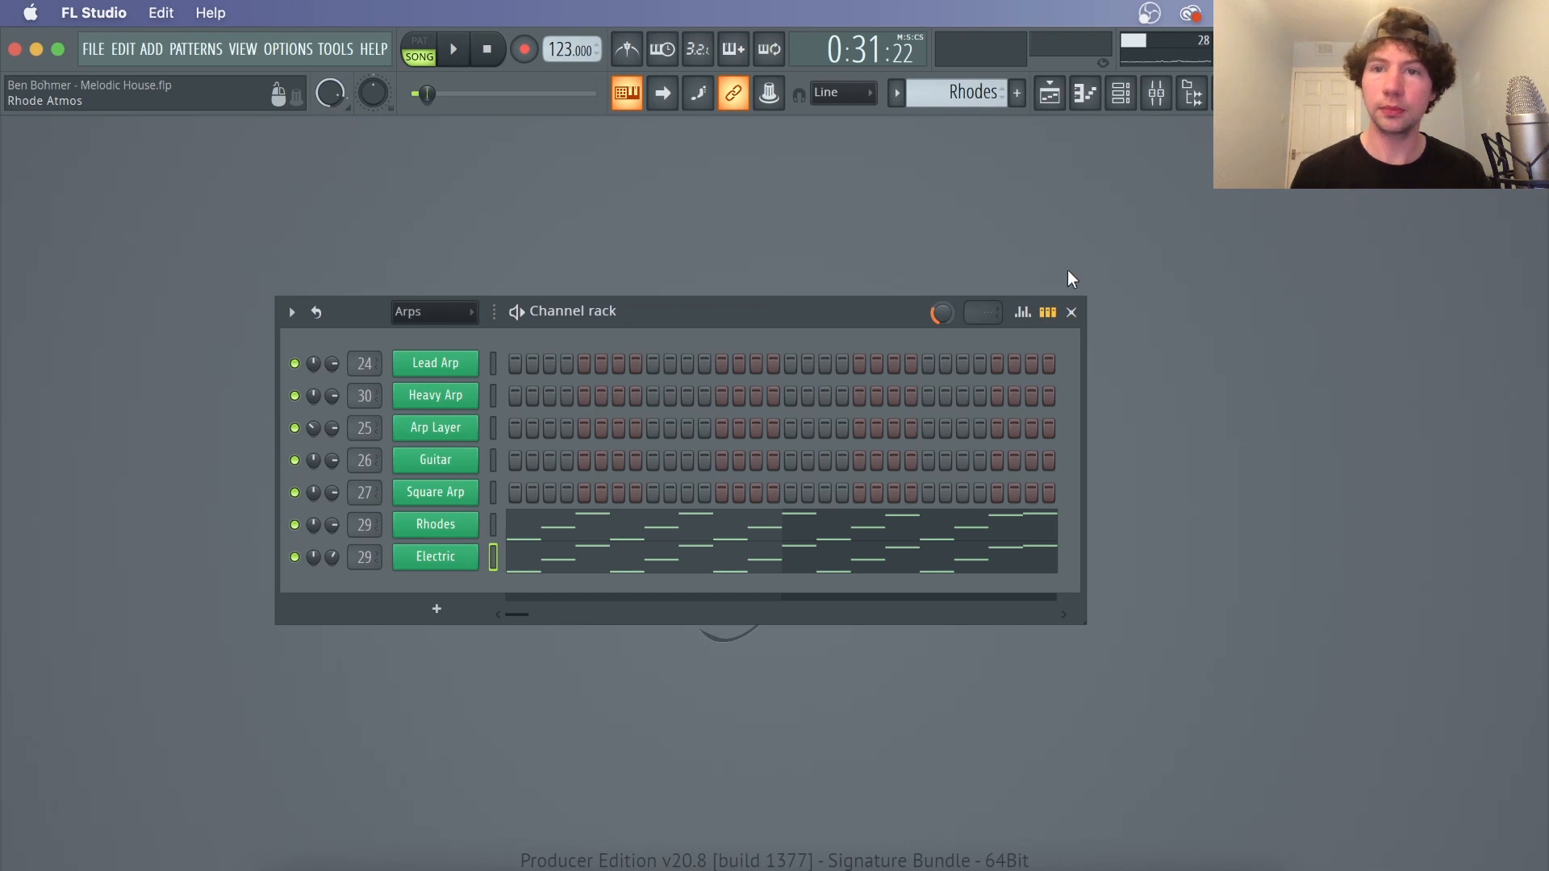
# In the playlist, place the playhead at bar 25 and open the Arp Pluck pattern in the channel rack
pyautogui.click(1049, 94)
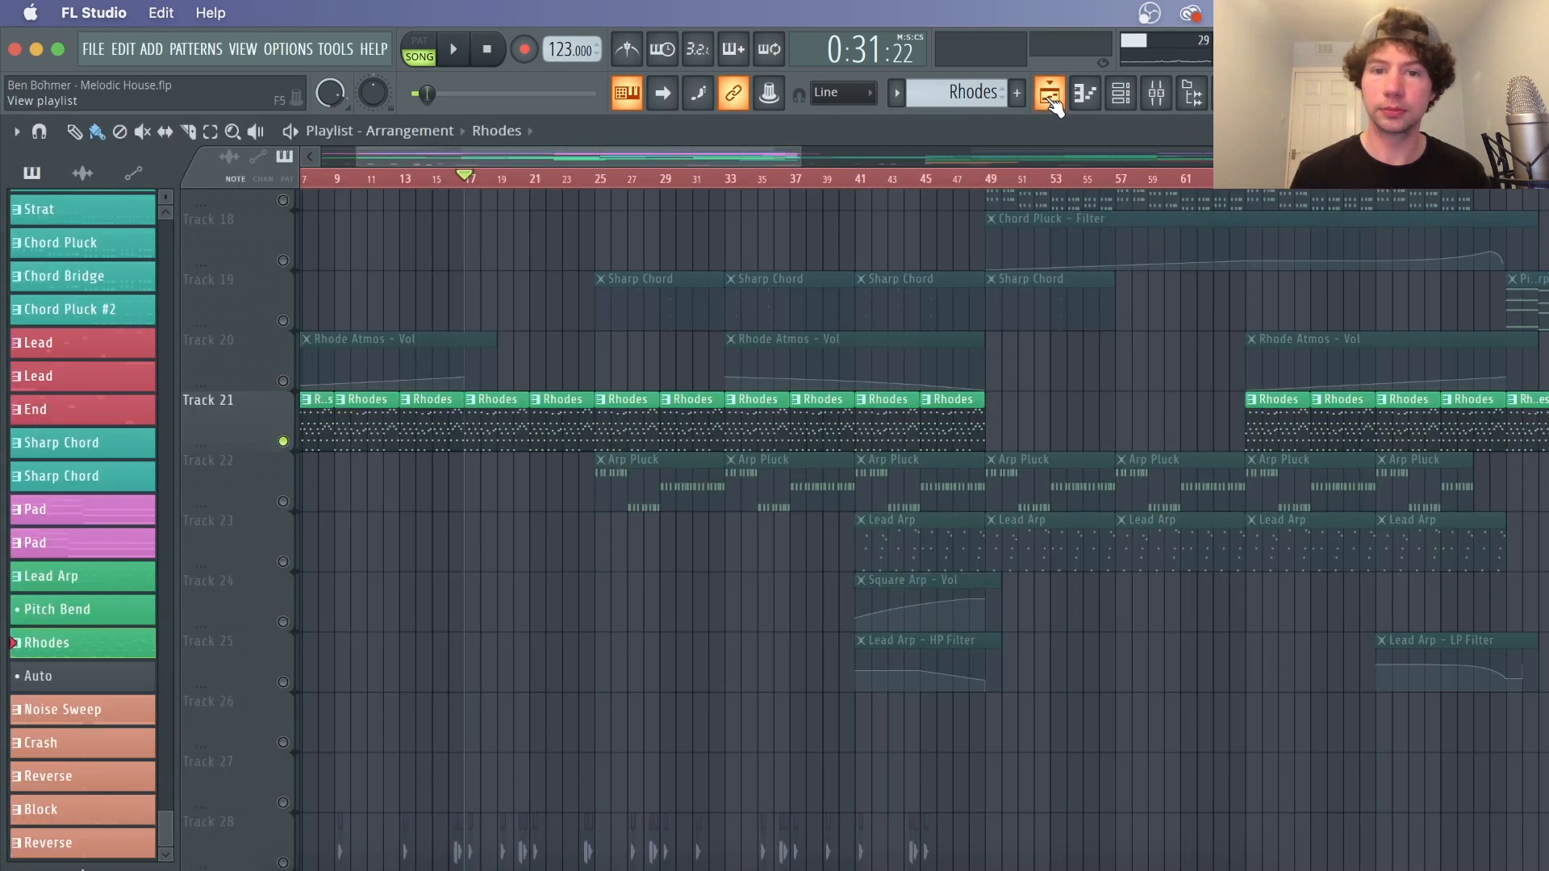
pyautogui.click(283, 502)
pyautogui.click(607, 186)
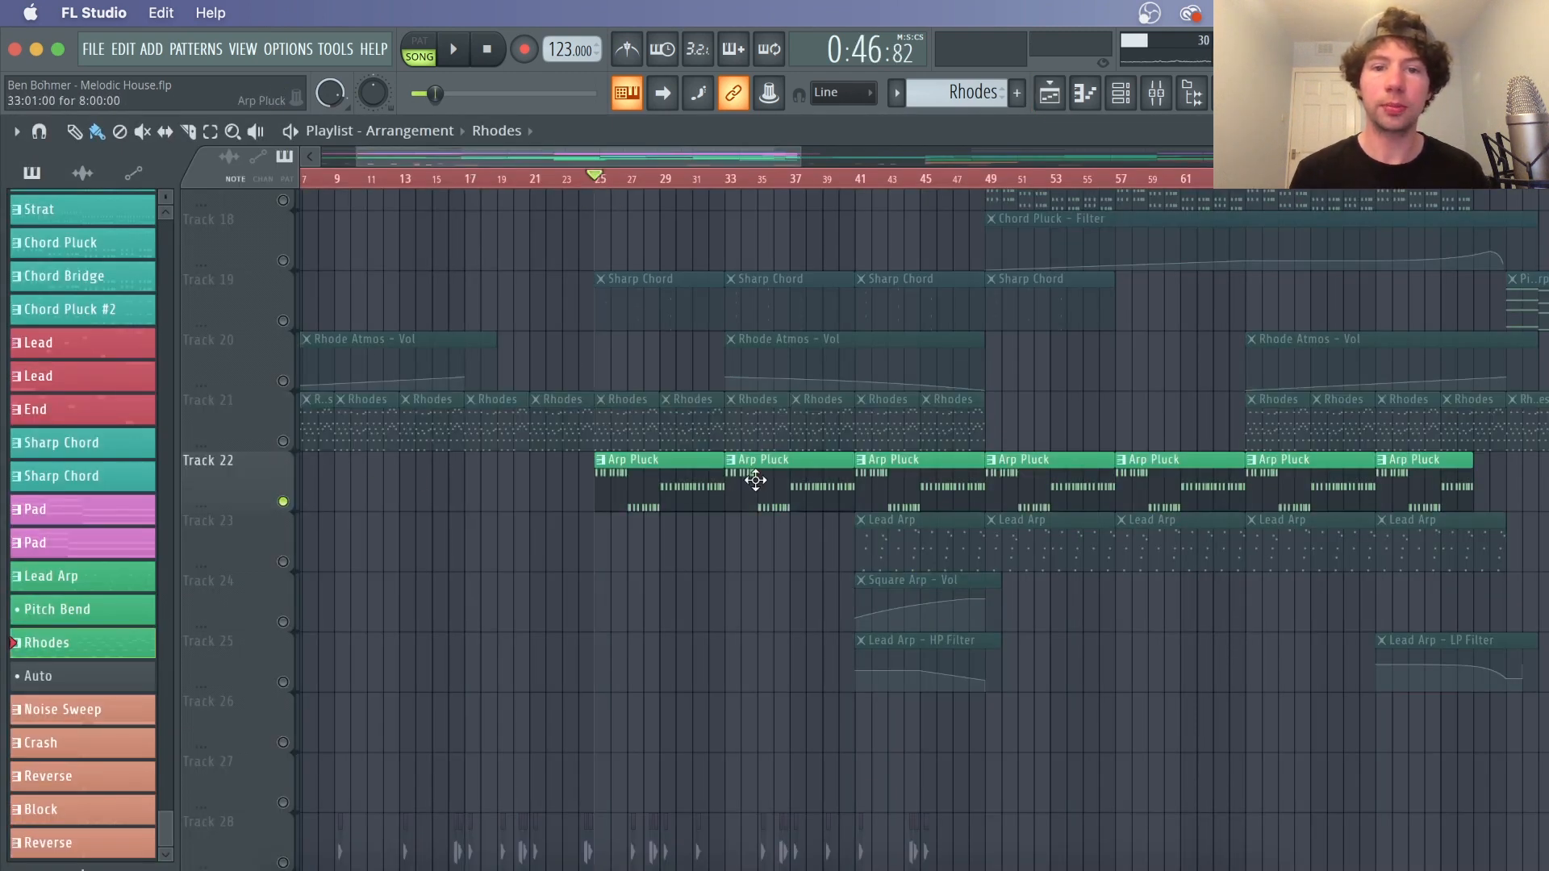
pyautogui.doubleClick(690, 474)
pyautogui.click(1050, 95)
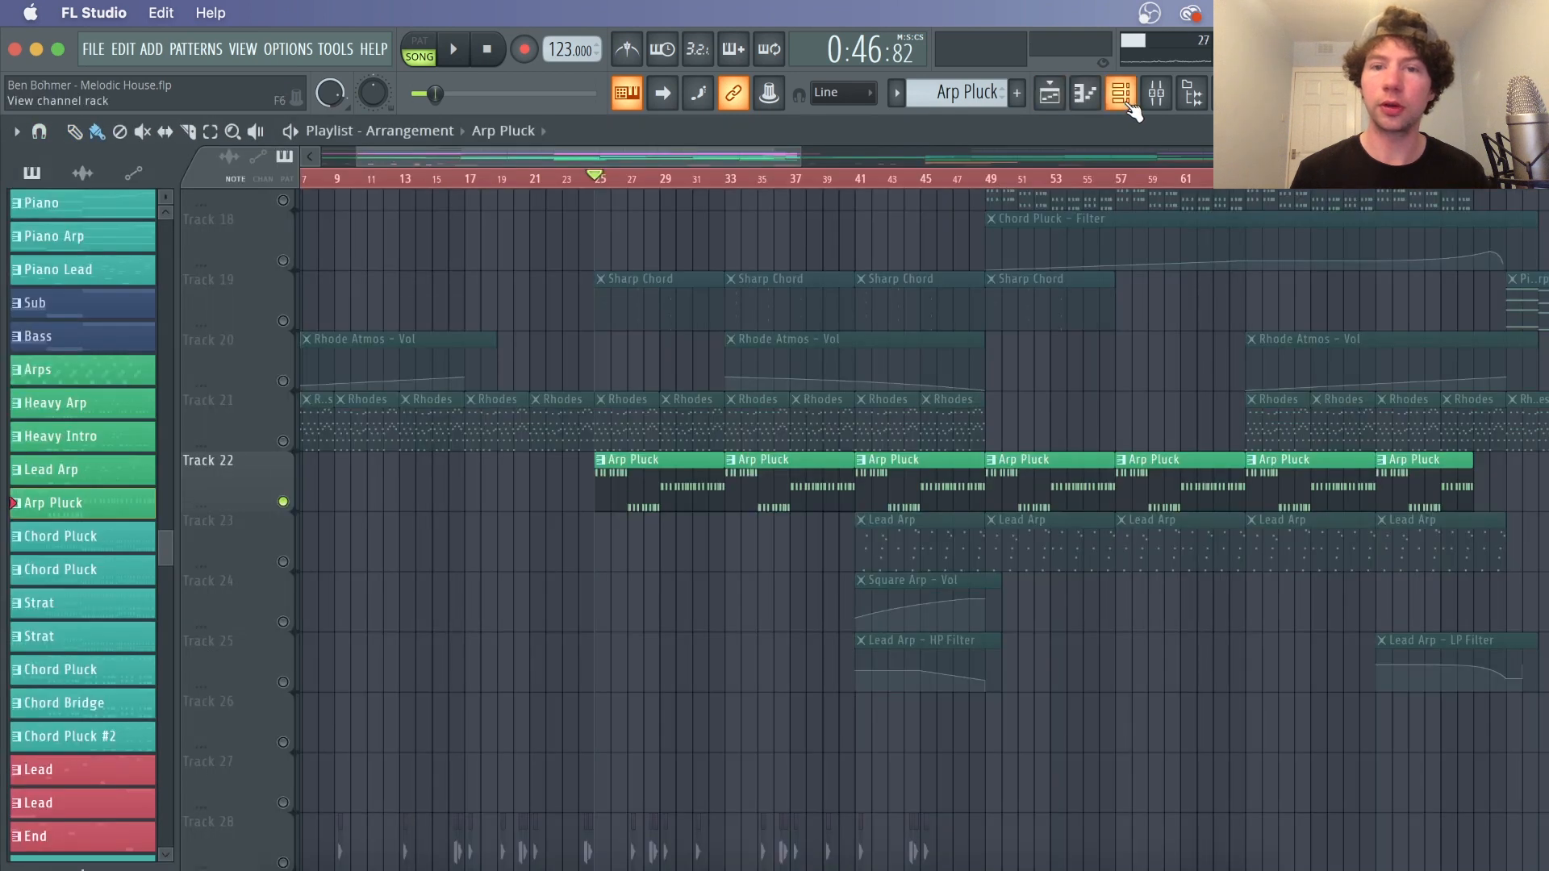
pyautogui.click(1121, 94)
# Play the Arp Pluck and inspect the Guitar channel's DirectWave Strat Mute zones, then close it
pyautogui.press('space')
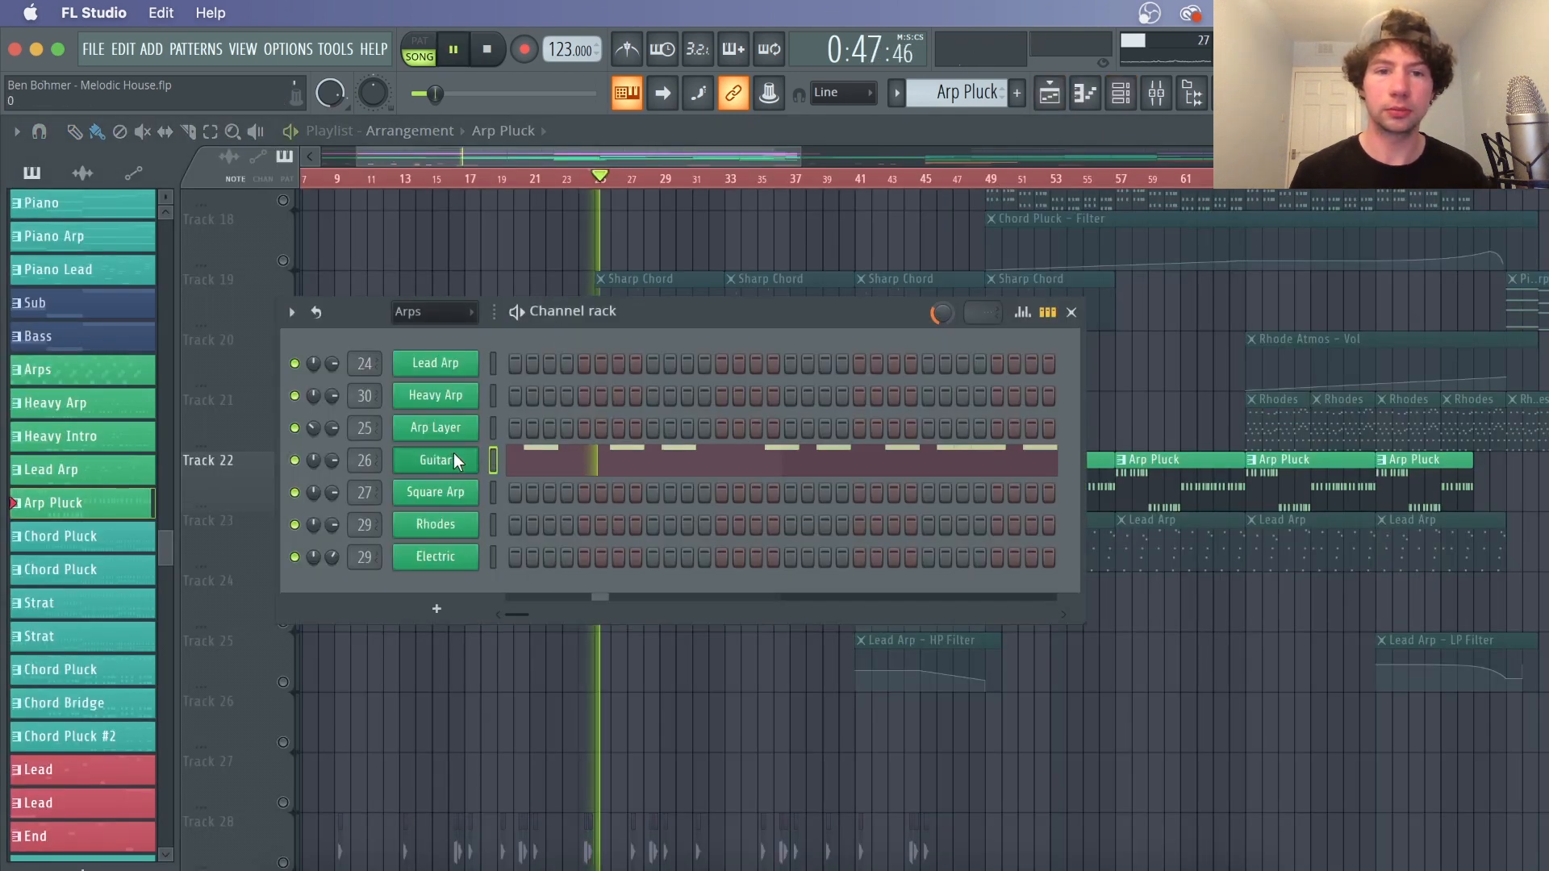
pyautogui.click(453, 458)
pyautogui.moveTo(1226, 275); pyautogui.dragTo(628, 124)
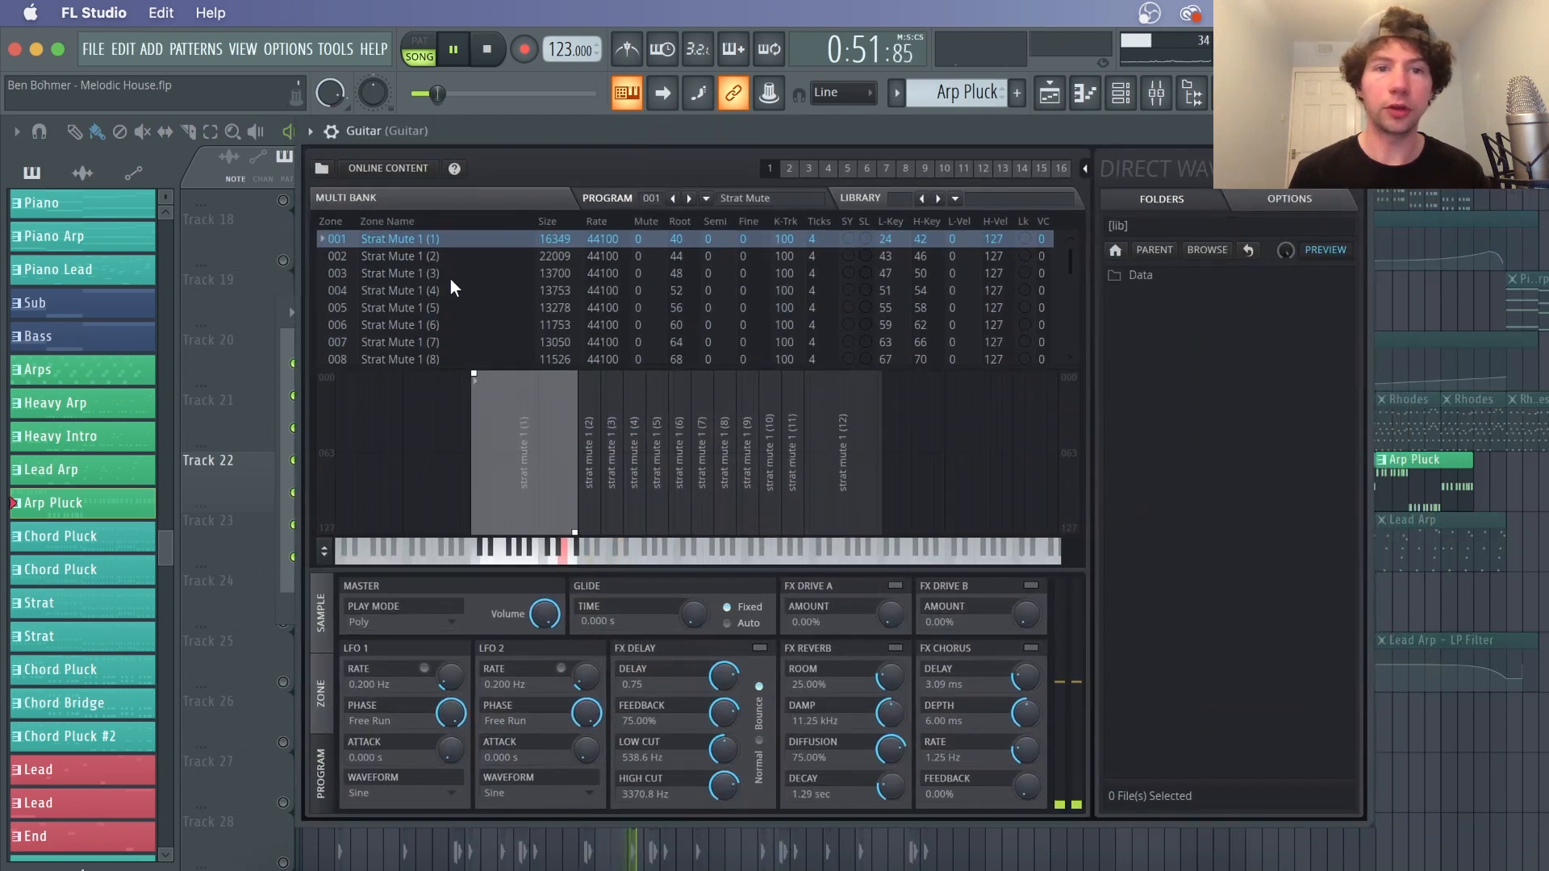
pyautogui.click(1359, 131)
# Open the mixer and inspect the Guitar insert's Fruity parametric EQ 2, Gross Beat and Fruity Convolver
pyautogui.click(1159, 102)
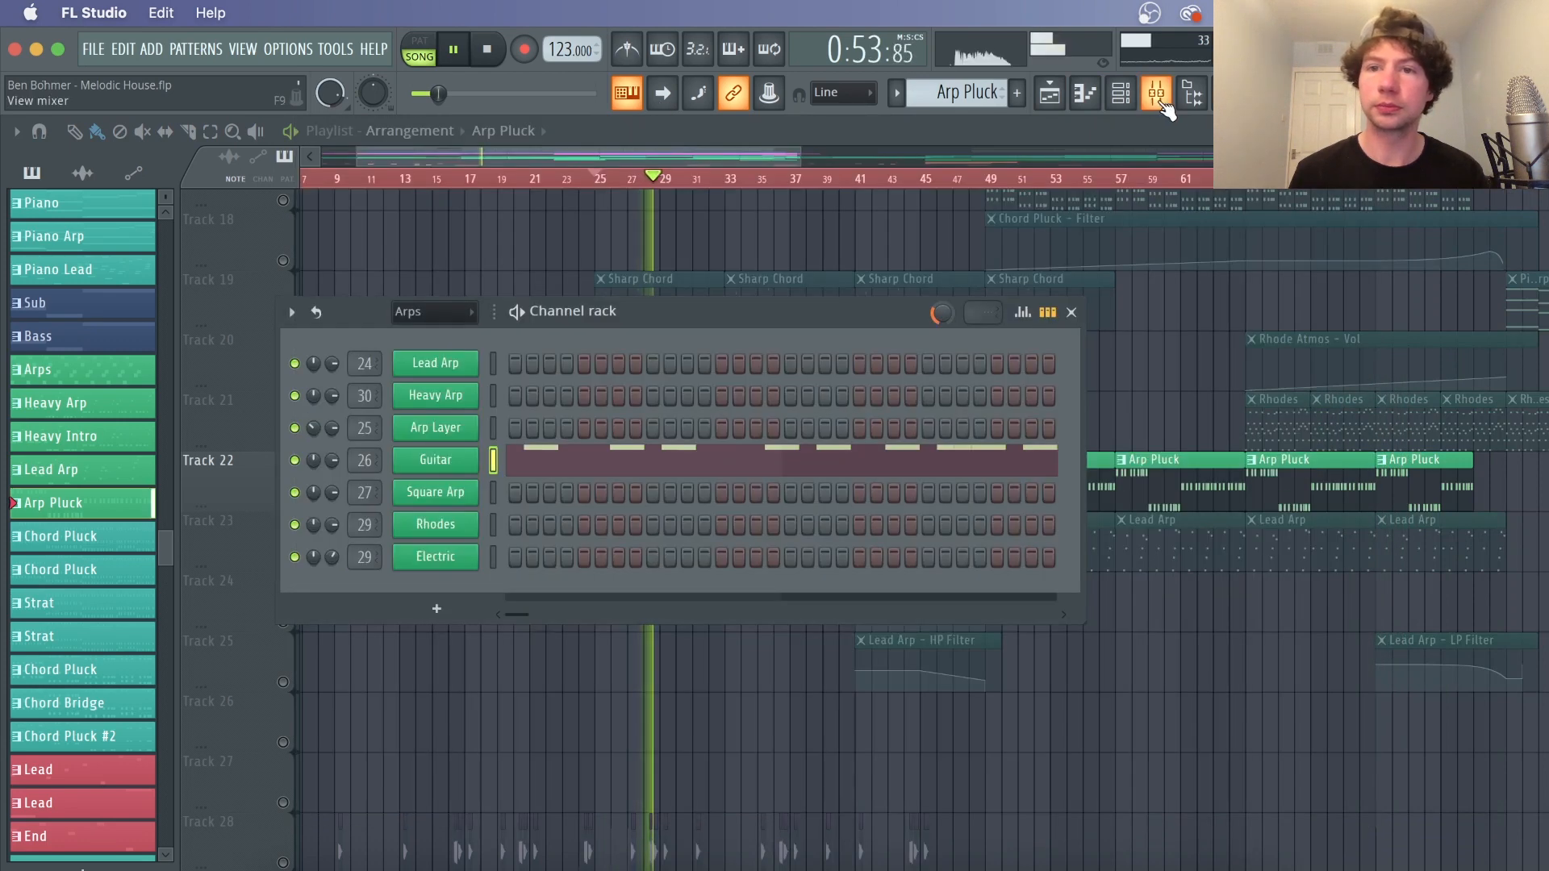
pyautogui.press('space')
pyautogui.click(1291, 207)
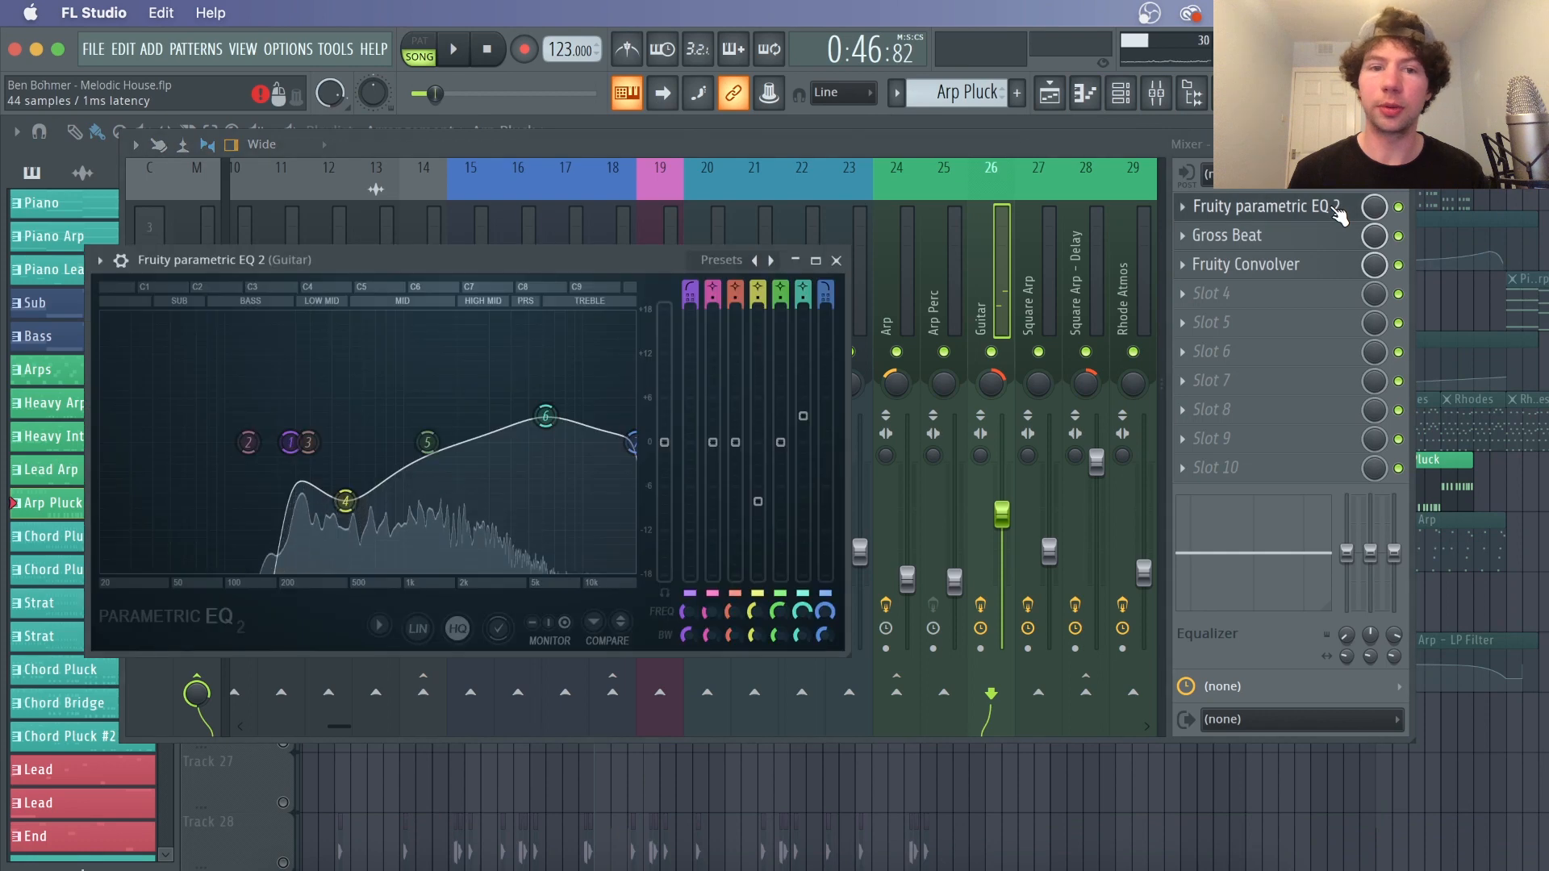
pyautogui.click(1311, 236)
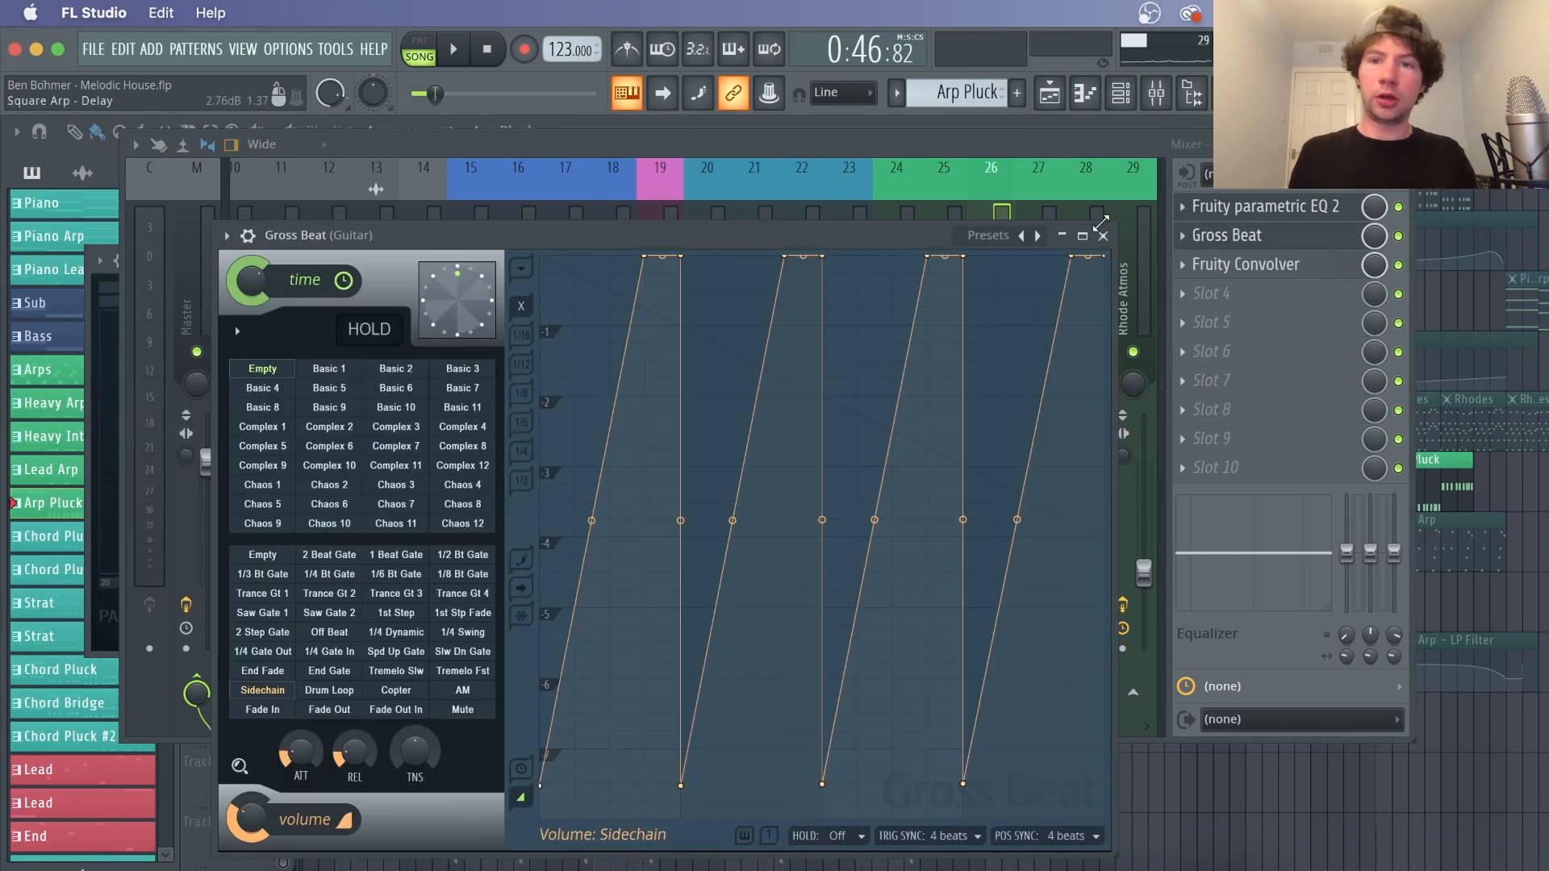
pyautogui.click(1103, 236)
pyautogui.click(1282, 272)
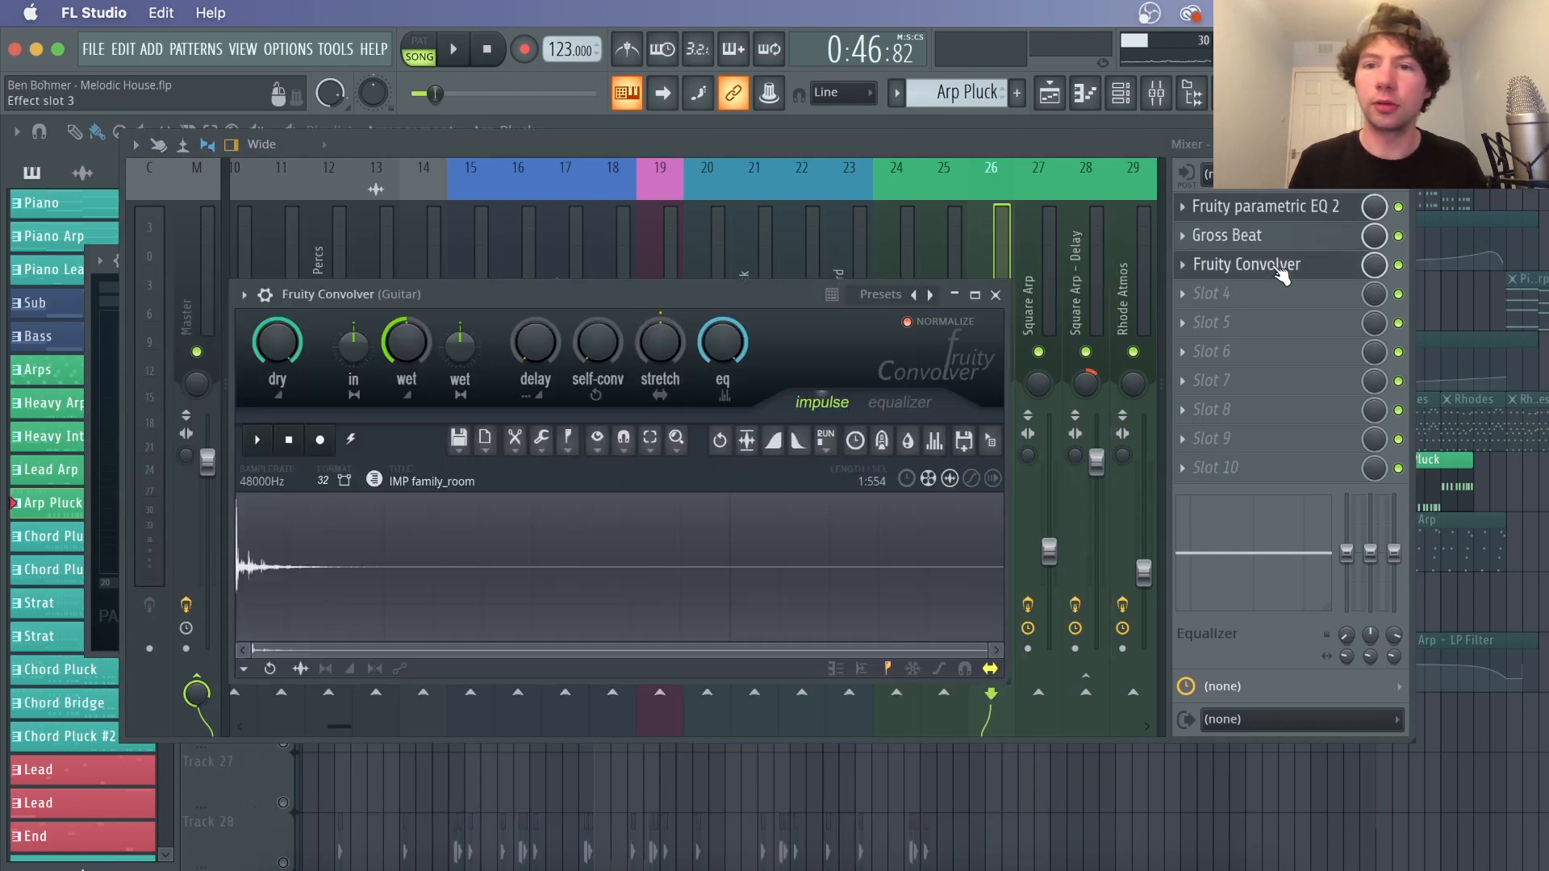
# Play the Guitar with its insert effects bypassed, then re-enable the effects and close the mixer
pyautogui.press('space')
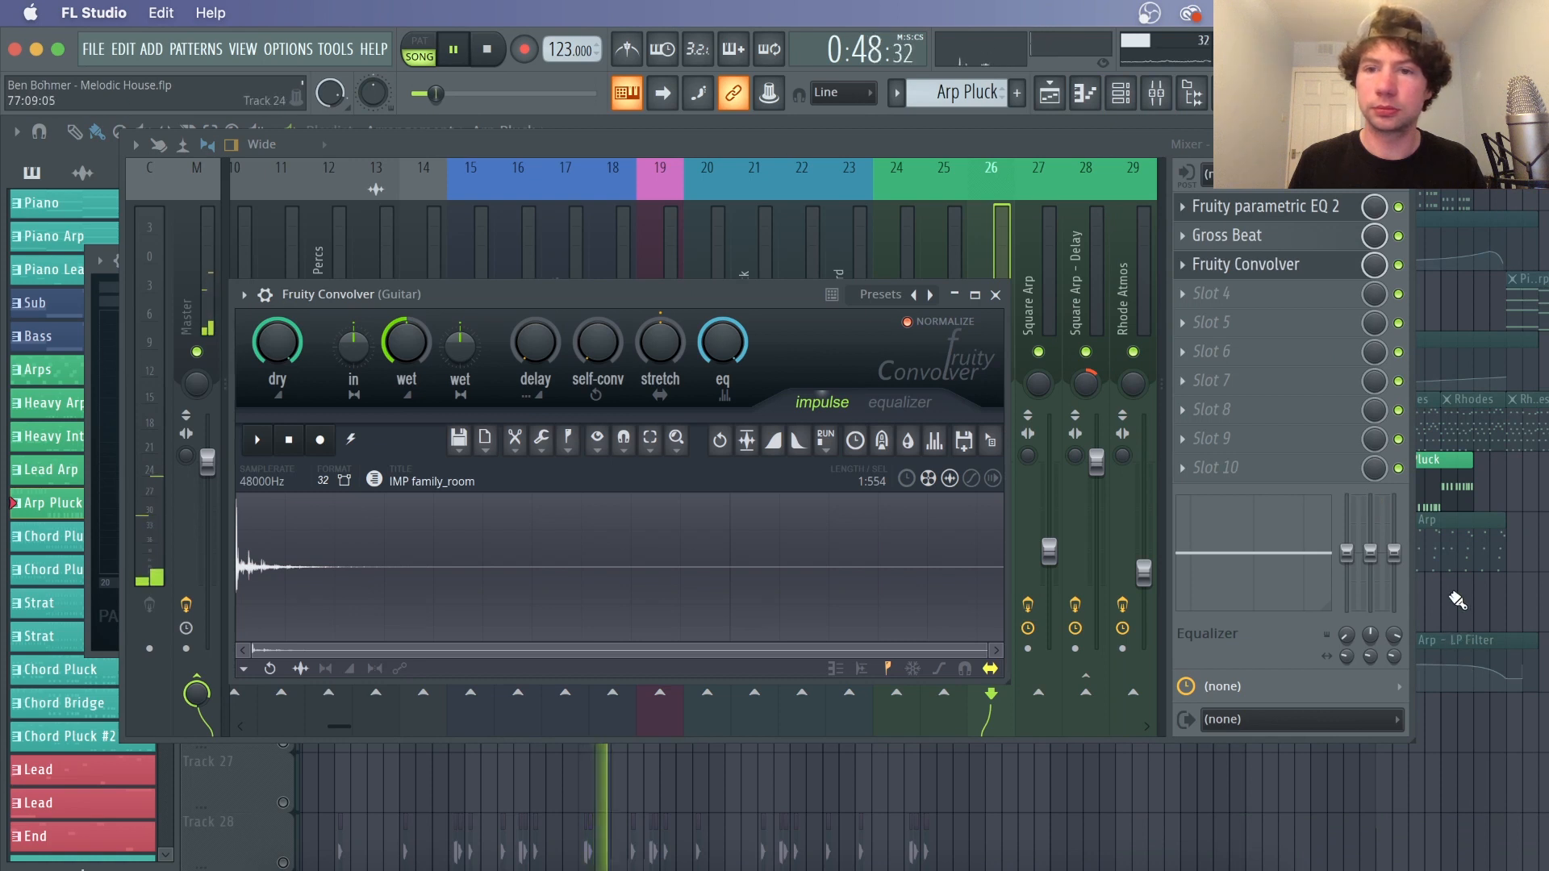
pyautogui.click(1151, 159)
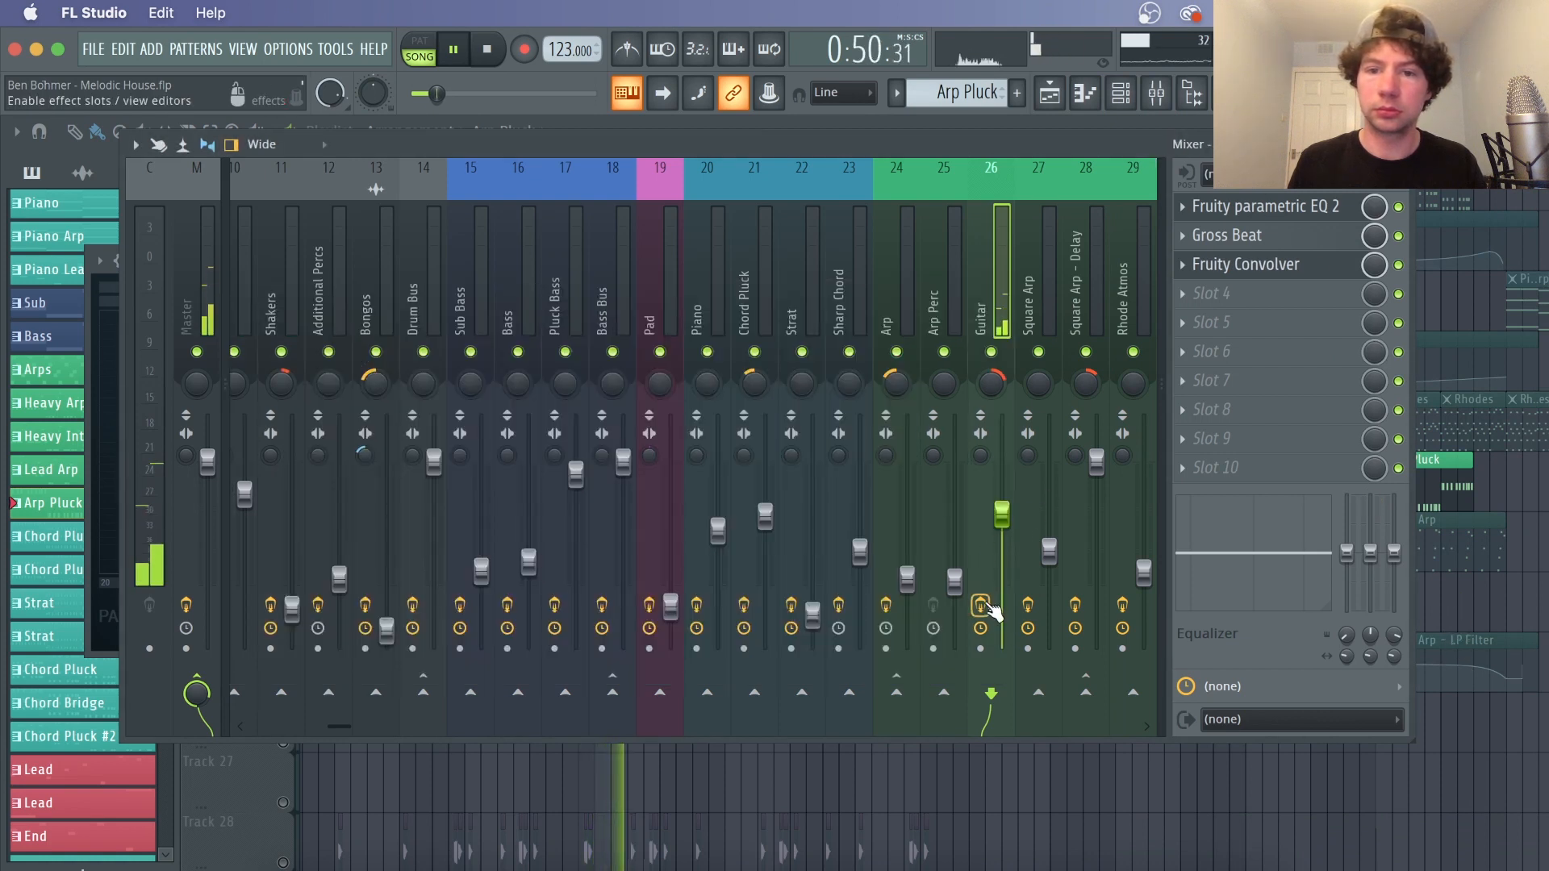
pyautogui.click(984, 606)
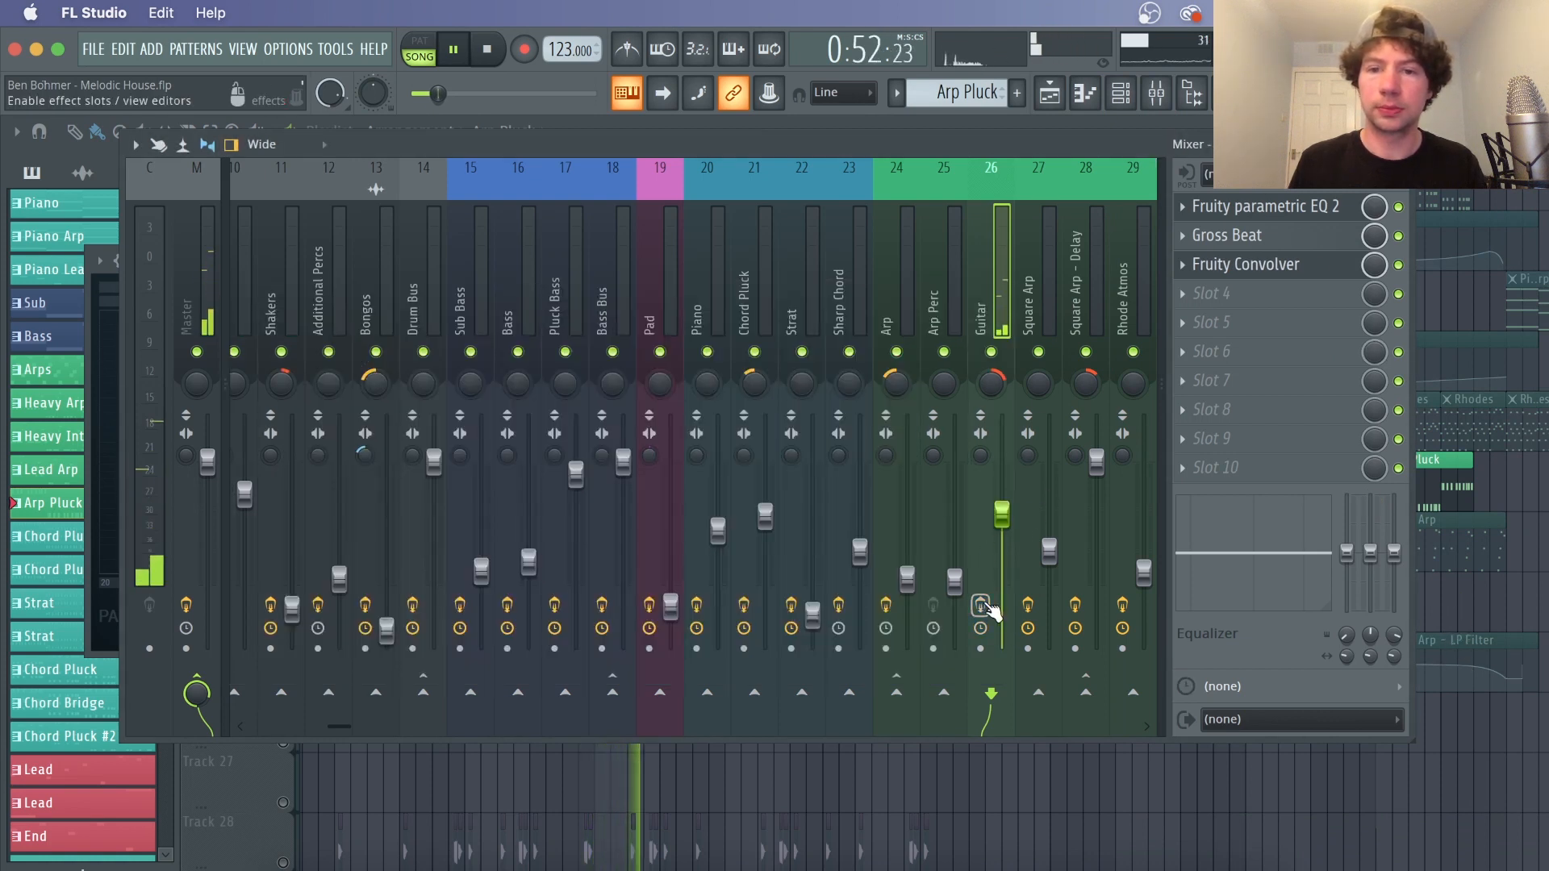
pyautogui.press('space')
pyautogui.click(982, 605)
pyautogui.press('F9')
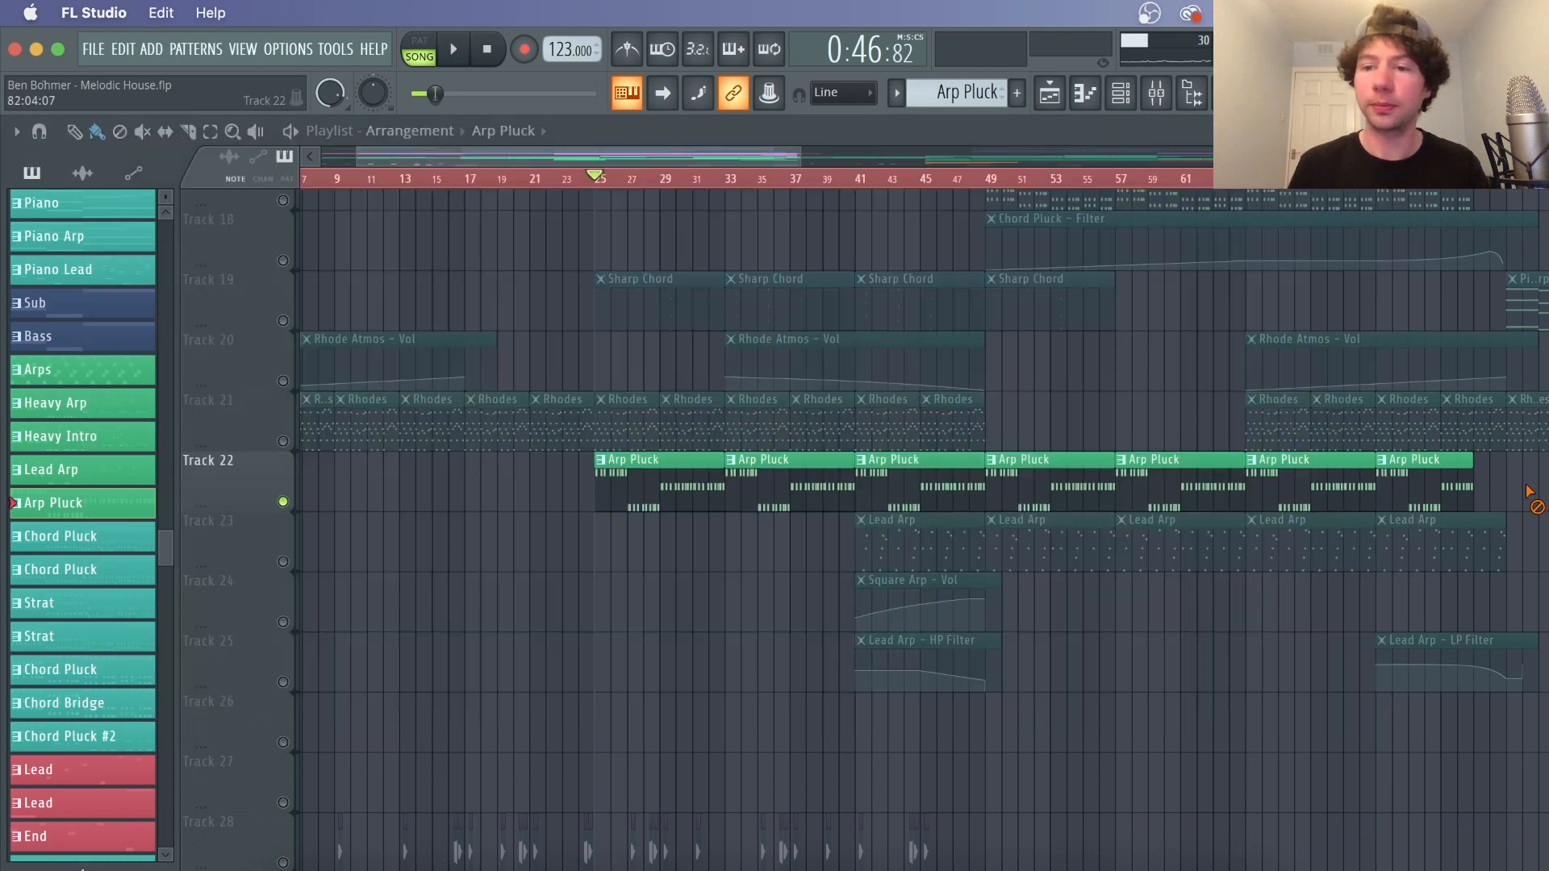
# Zoom out the playlist, play from bar 49, and open the Lead Arp pattern in the channel rack
pyautogui.scroll(-2, 1065, 182)
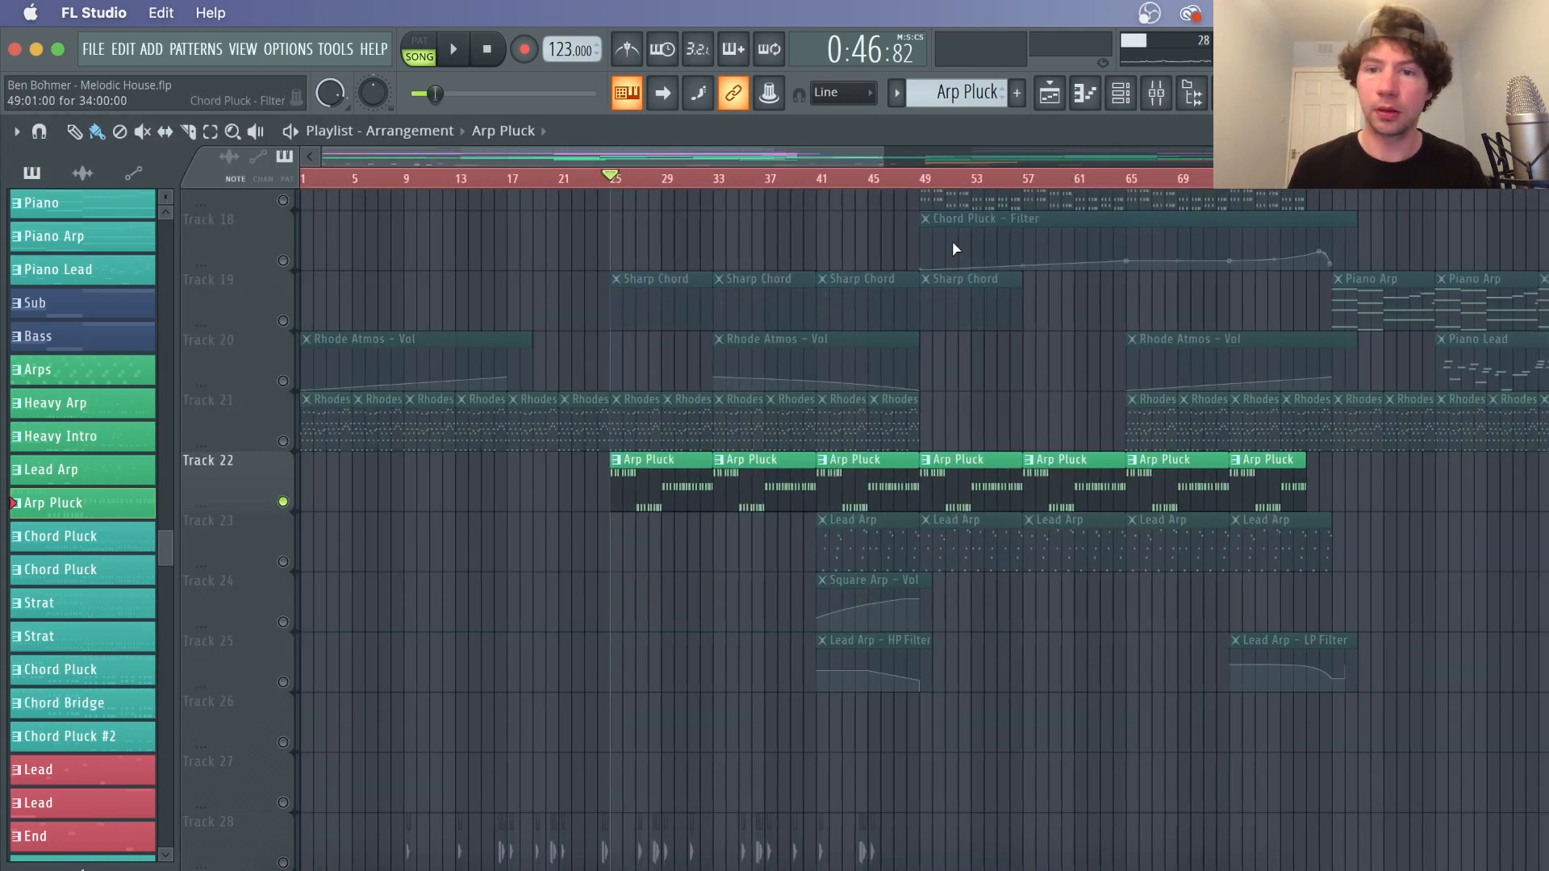
pyautogui.rightClick(284, 562)
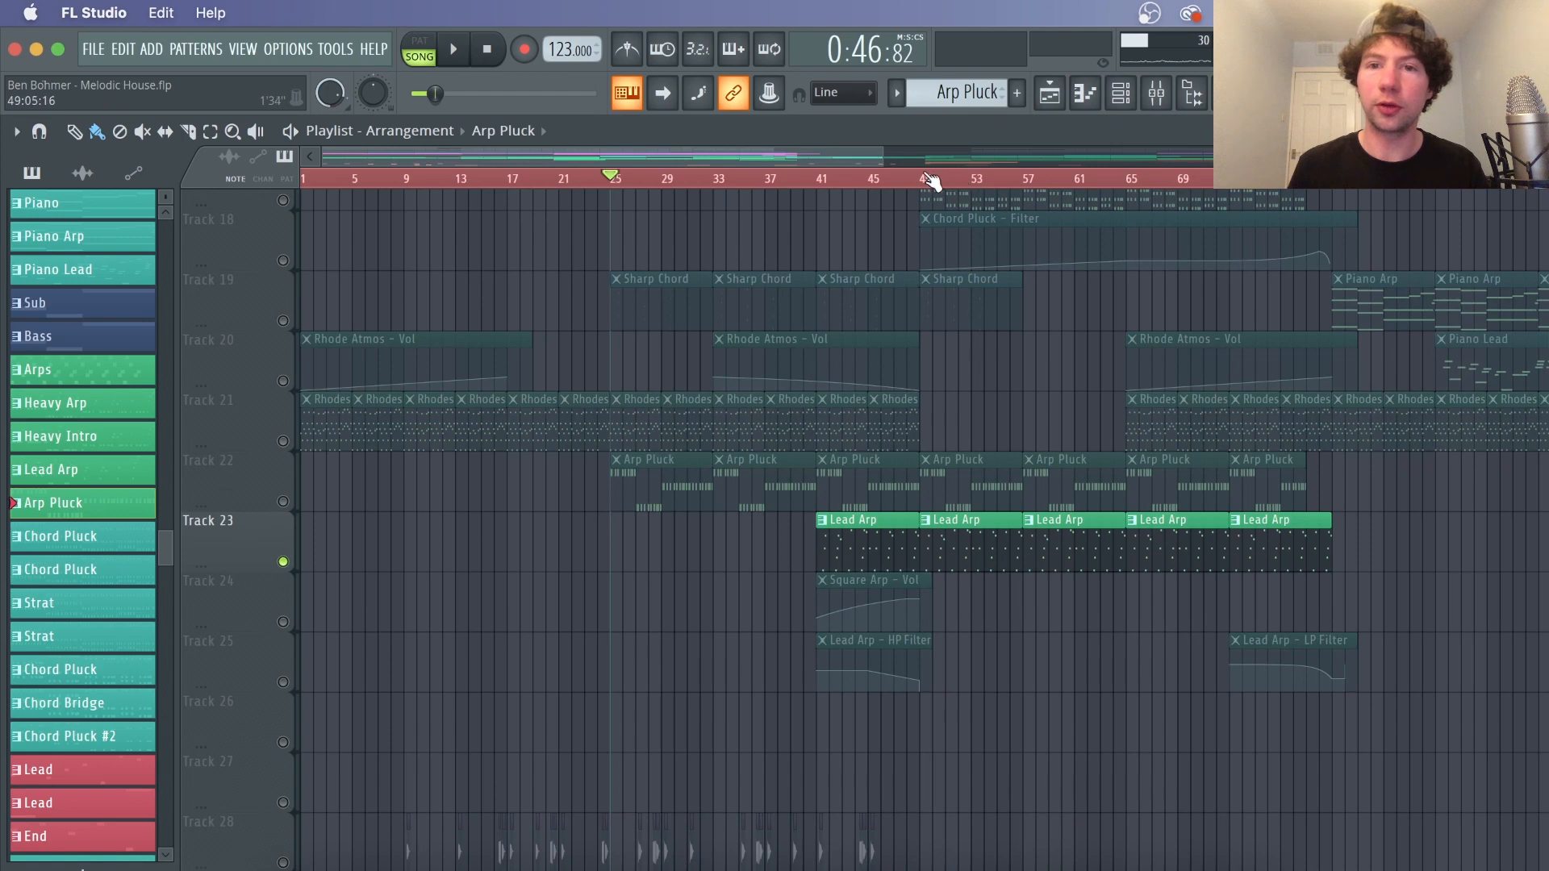
pyautogui.click(930, 182)
pyautogui.press('space')
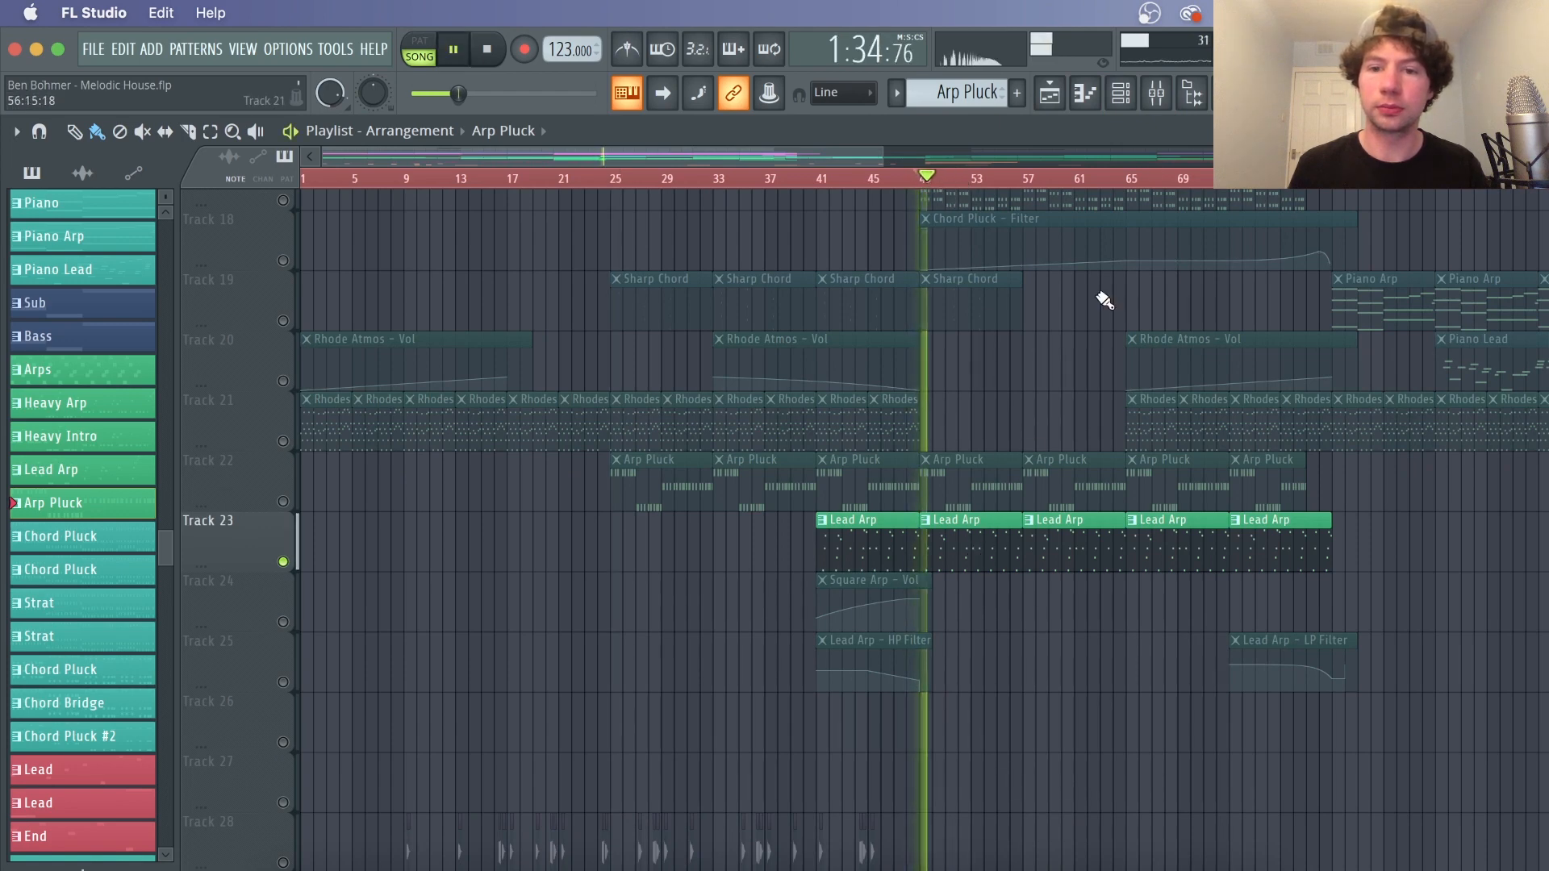
pyautogui.click(941, 543)
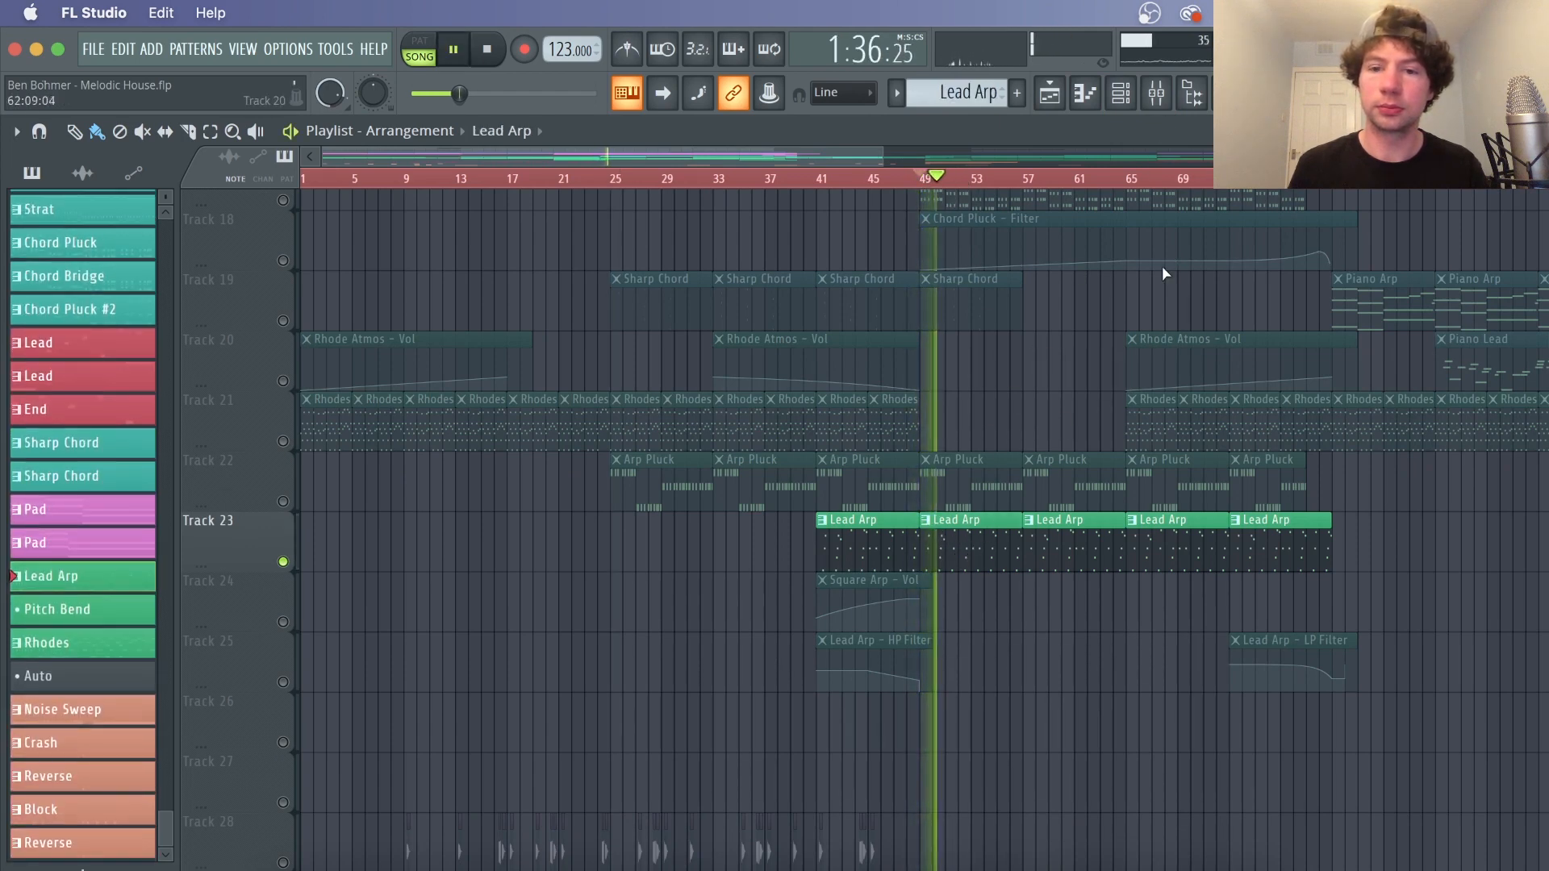
pyautogui.click(1131, 95)
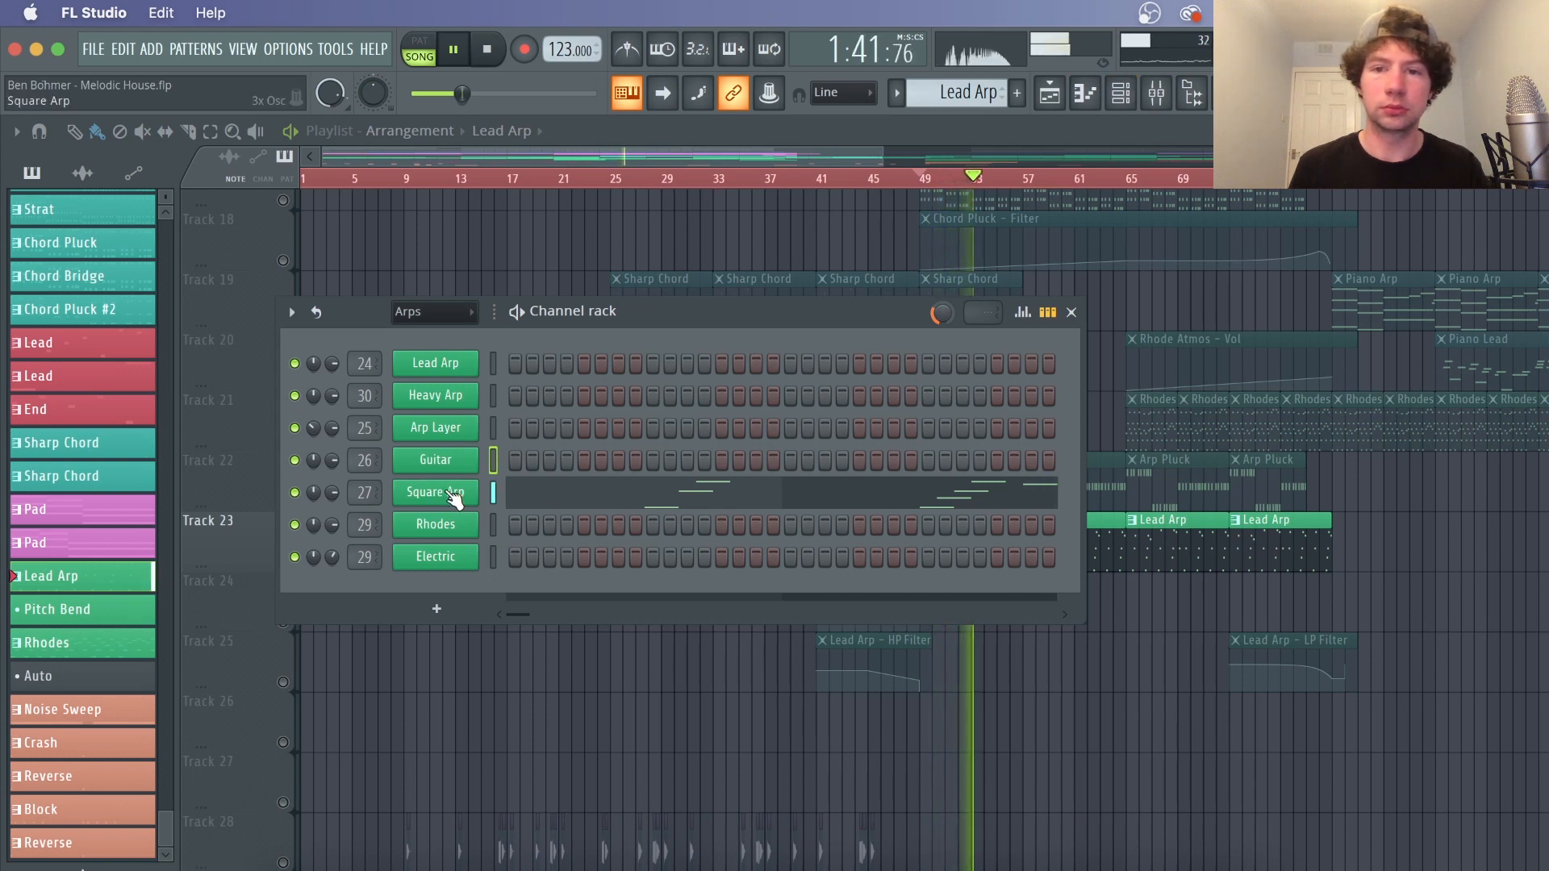
# Stop playback, open the Square Arp channel's 3x Osc oscillator settings and nudge oscillator 2's coarse pitch
pyautogui.press('space')
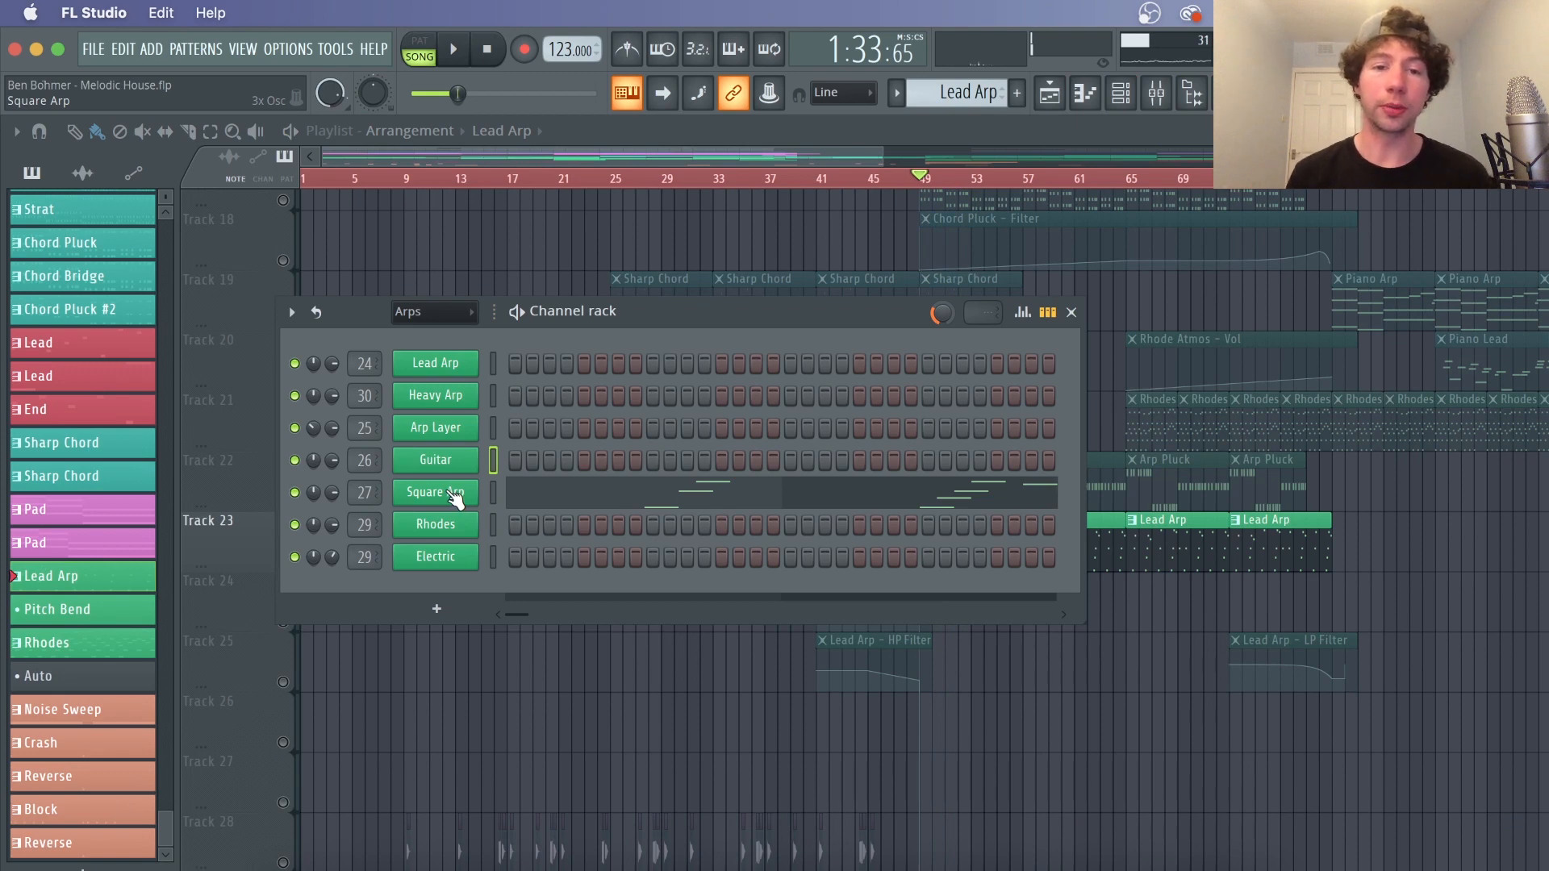
pyautogui.click(451, 493)
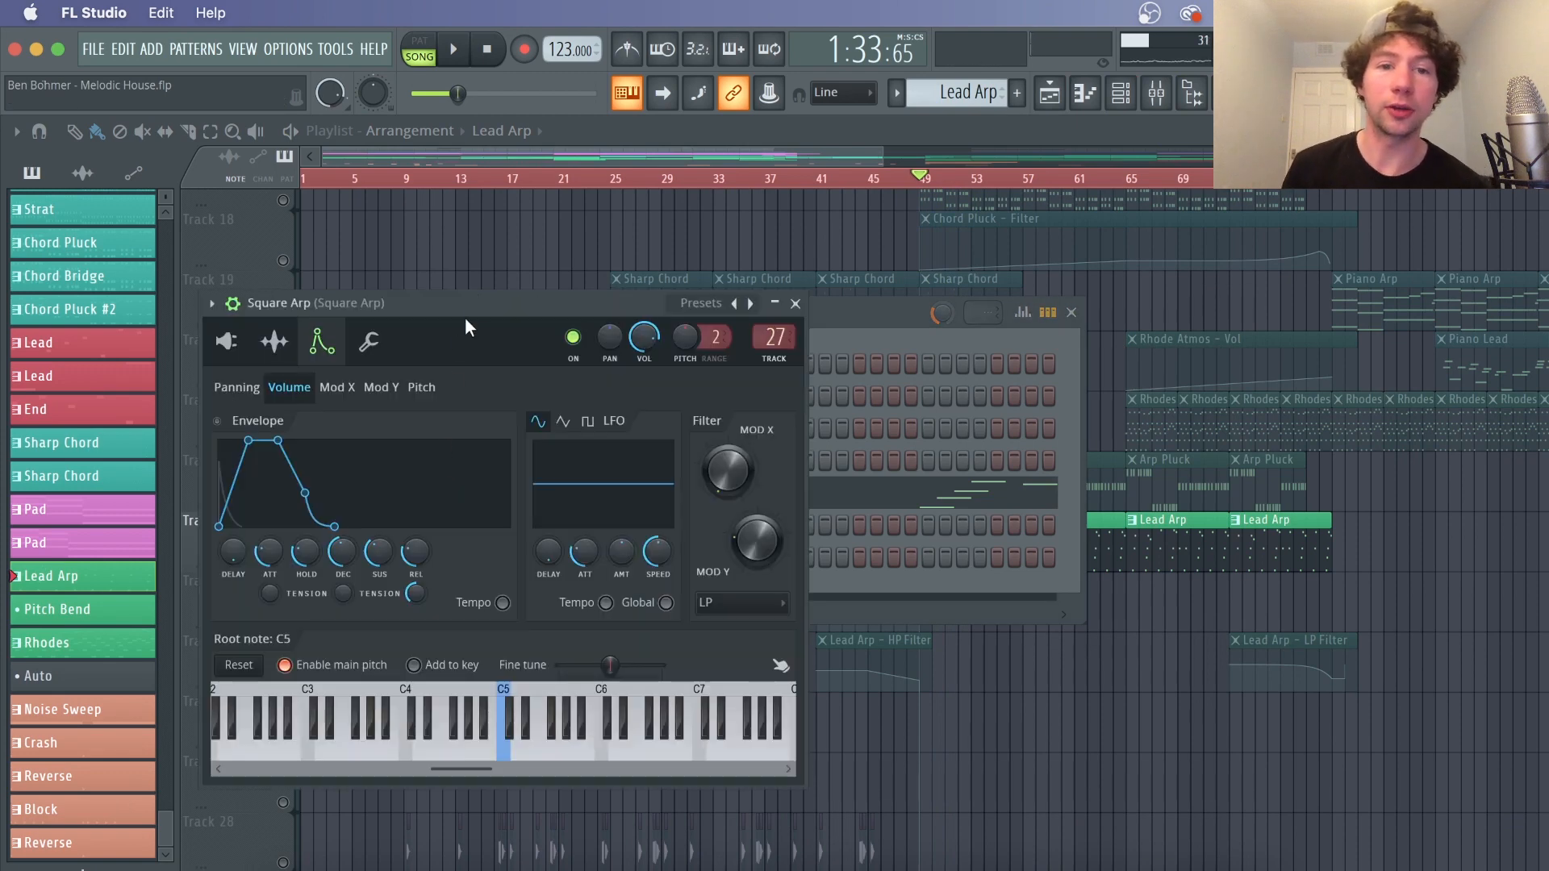
pyautogui.moveTo(465, 318); pyautogui.dragTo(746, 306)
pyautogui.click(517, 331)
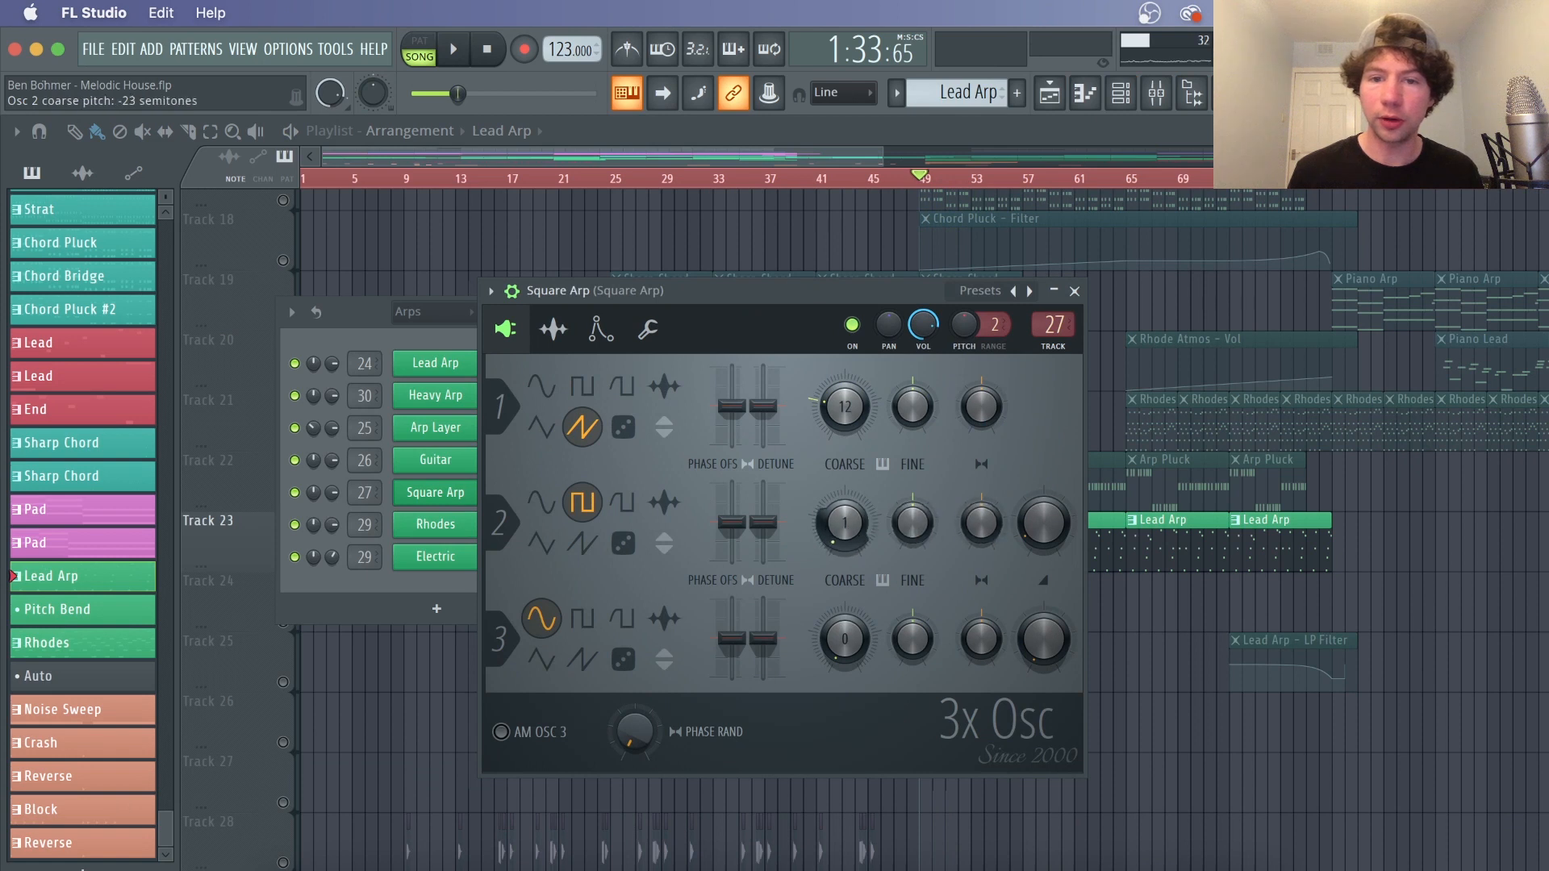
pyautogui.moveTo(845, 524); pyautogui.dragTo(844, 534)
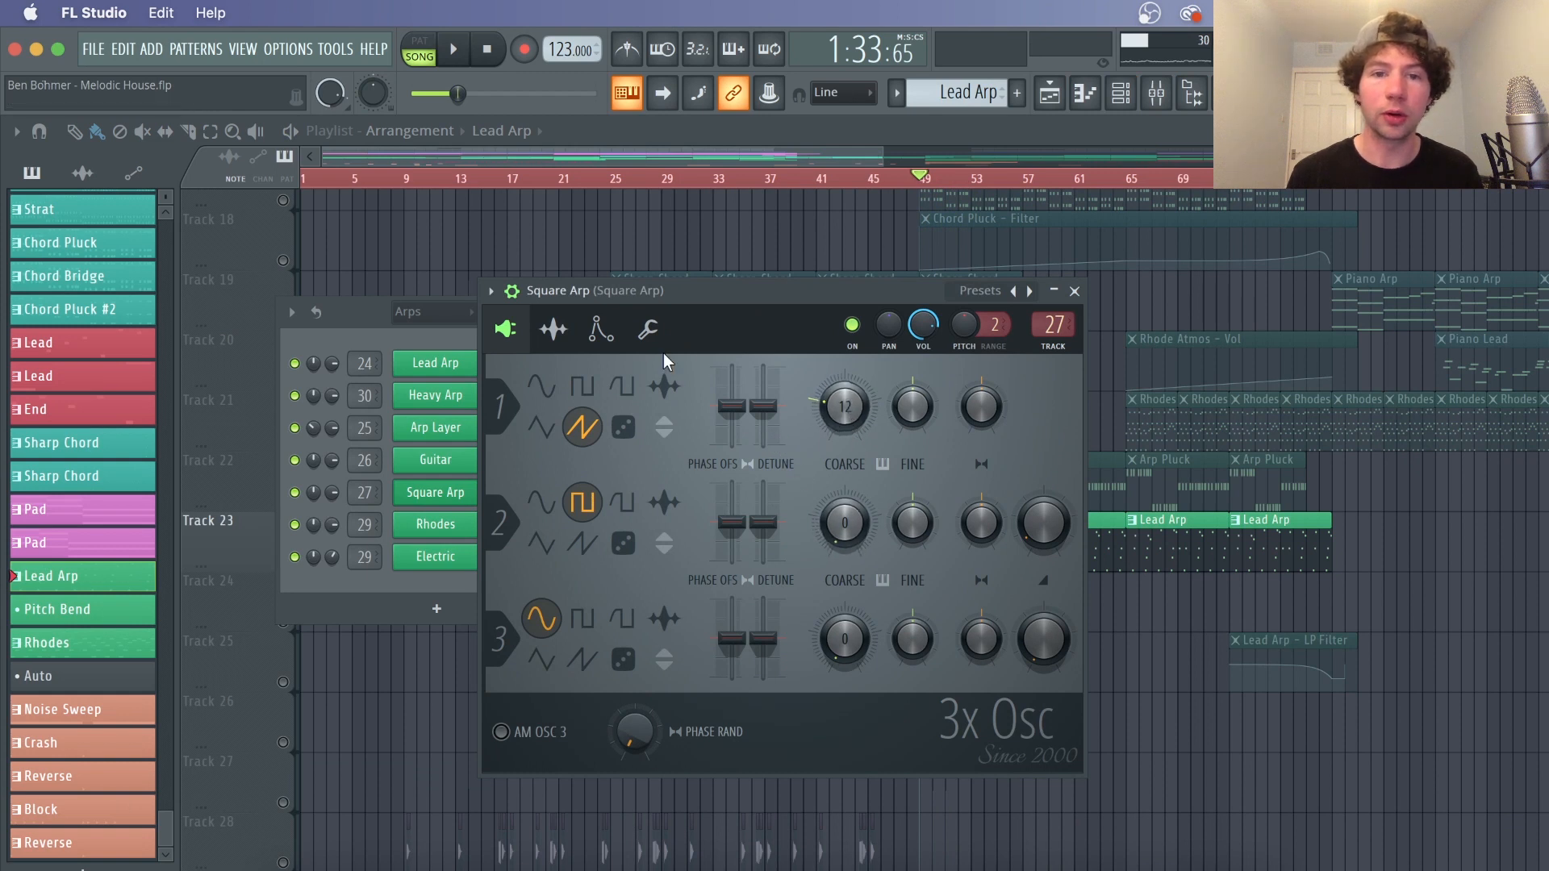
# Open the Square Arp's Mod X envelope and raise its amount to about 84% while playing
pyautogui.click(610, 337)
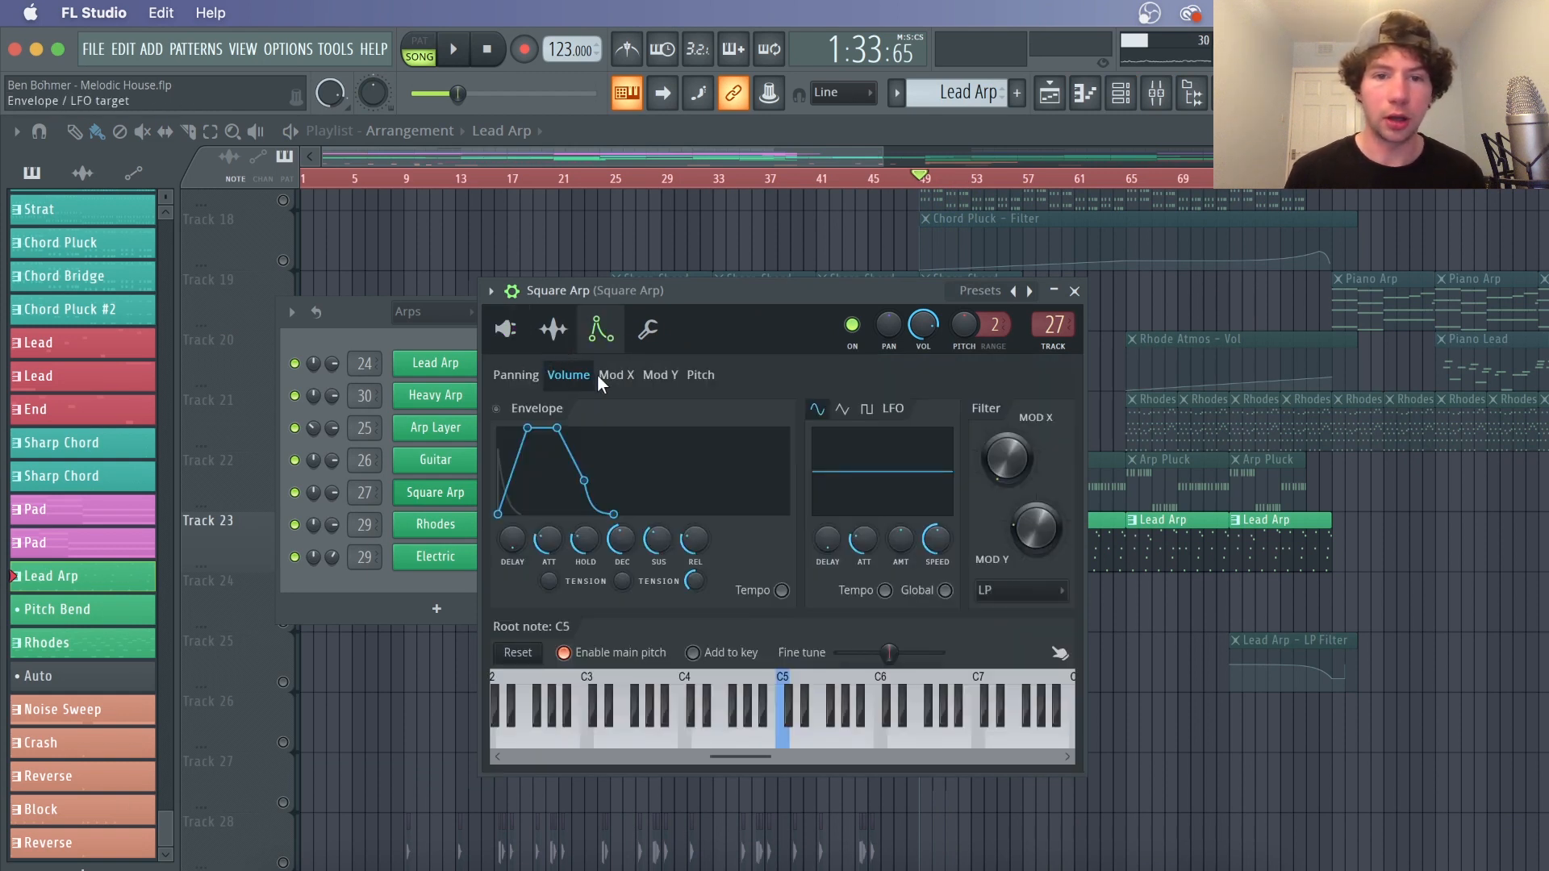
pyautogui.click(615, 376)
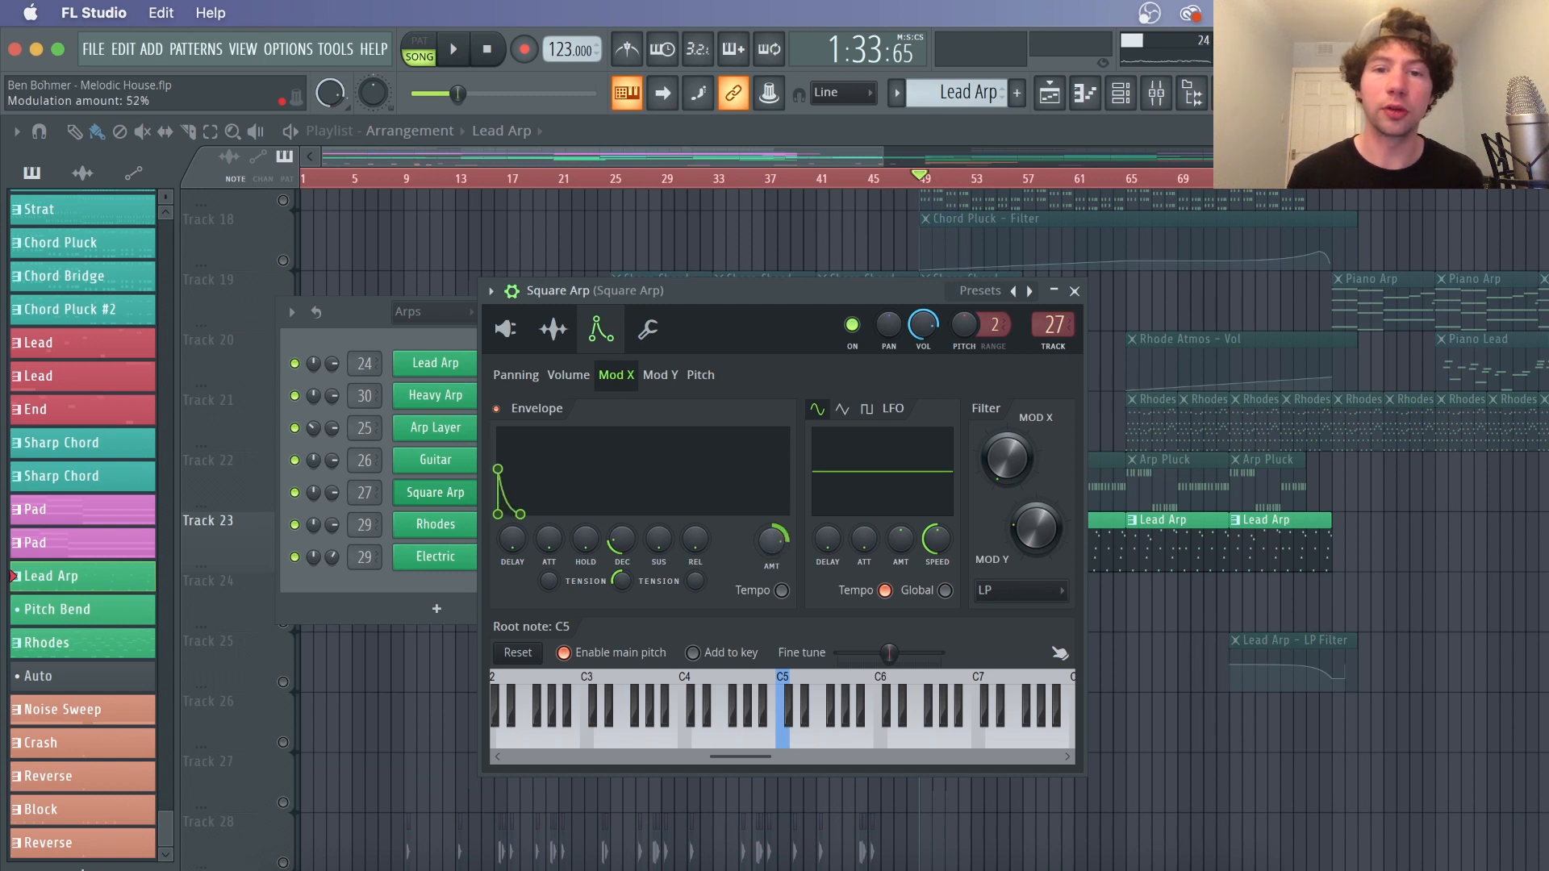
pyautogui.press('space')
pyautogui.moveTo(772, 540); pyautogui.dragTo(774, 452)
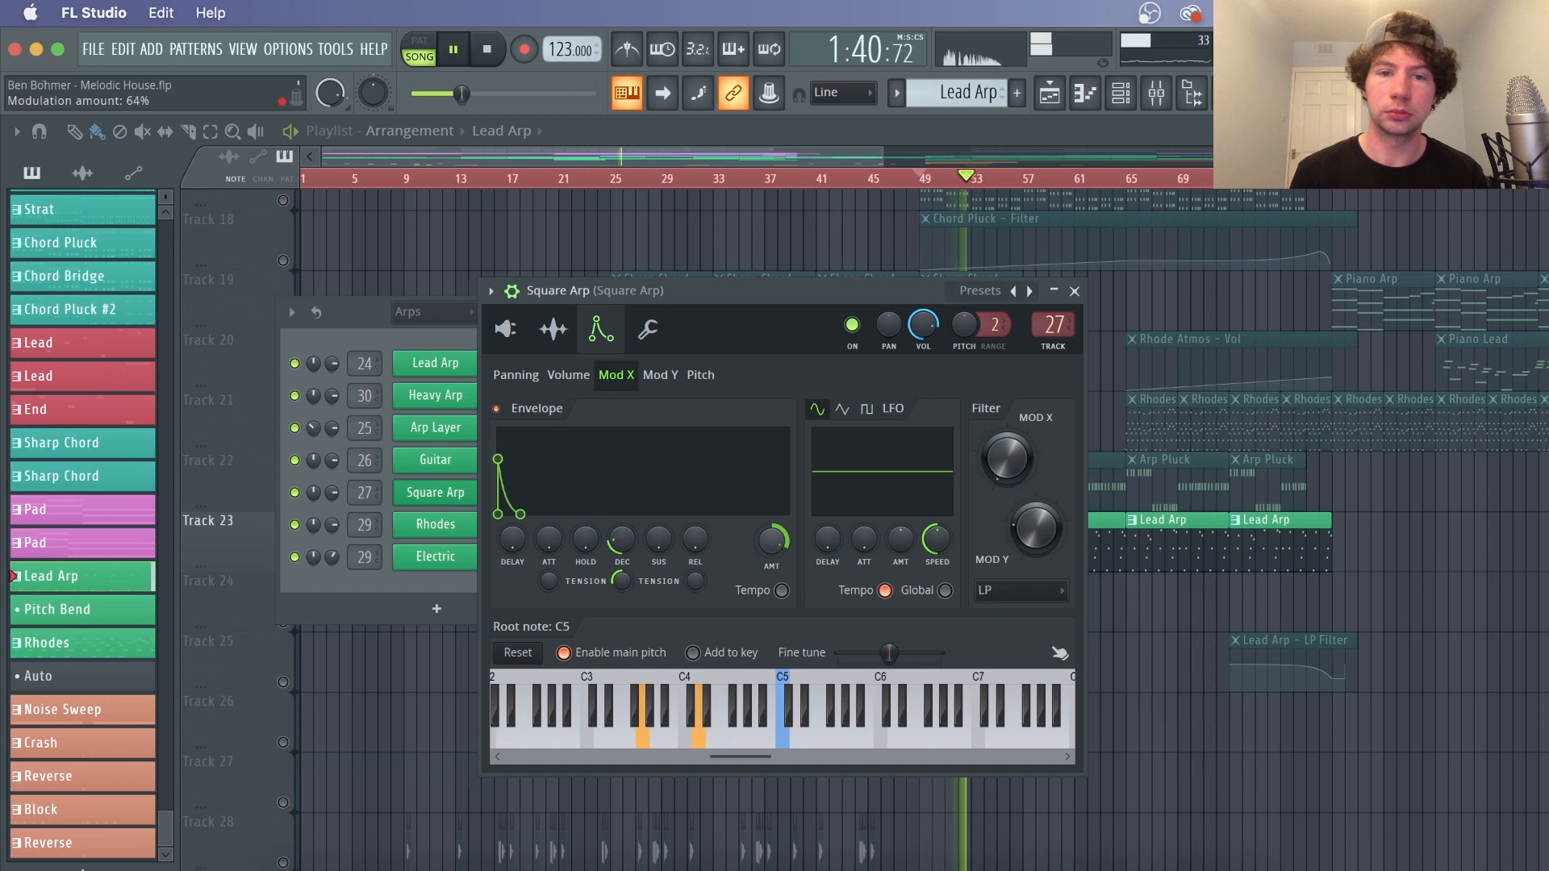
pyautogui.press('space')
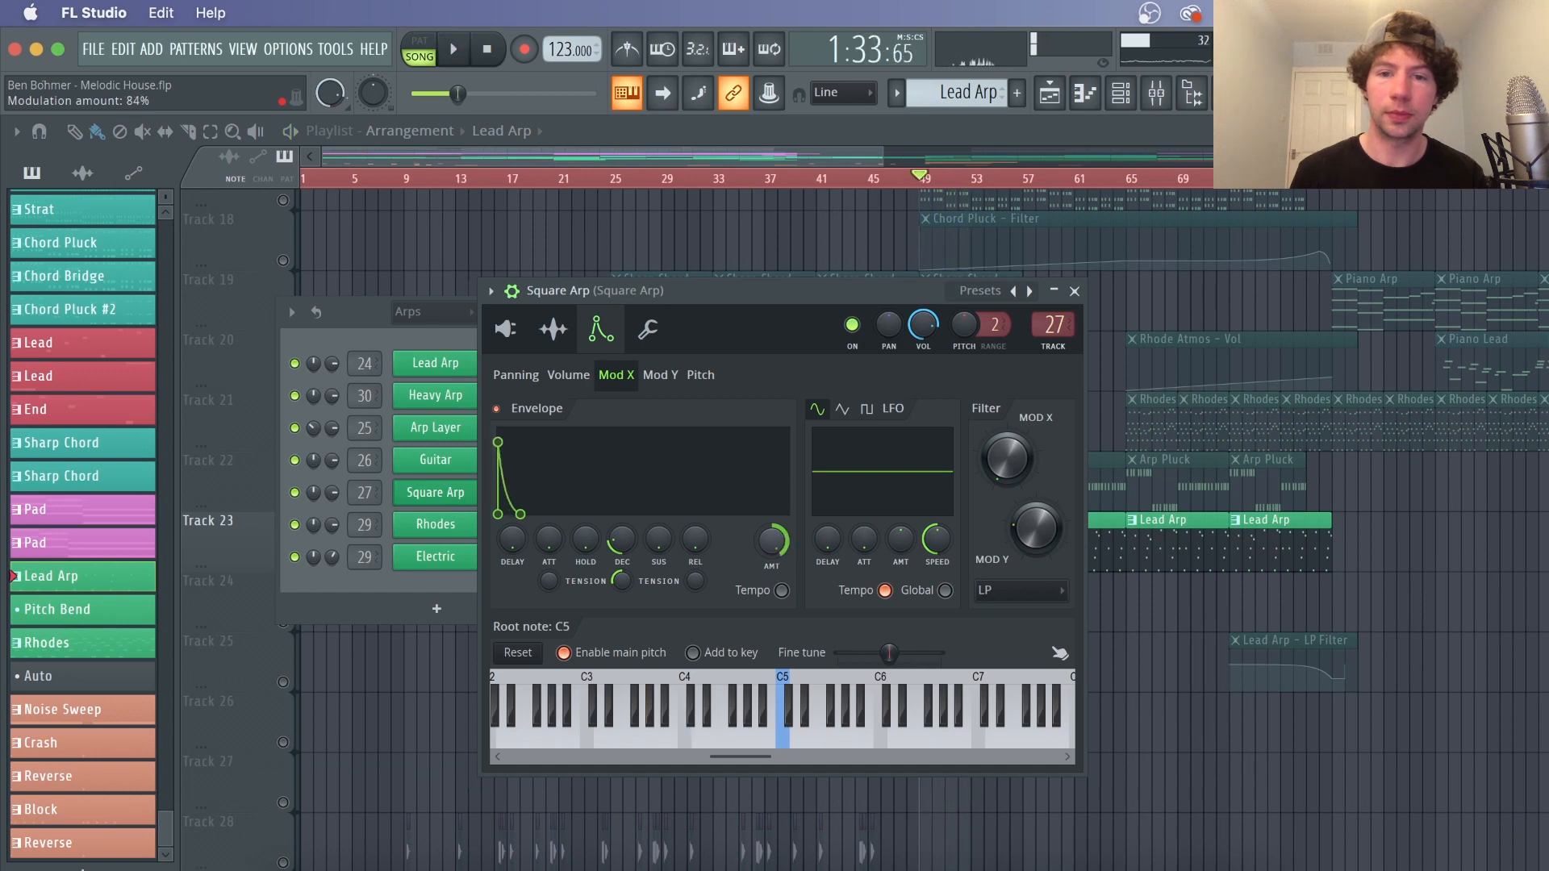
# Open the Square Arp mixer track and inspect its parametric EQ 2, Love Philter, Reeverb 2 and second Love Philter while playing
pyautogui.click(1156, 93)
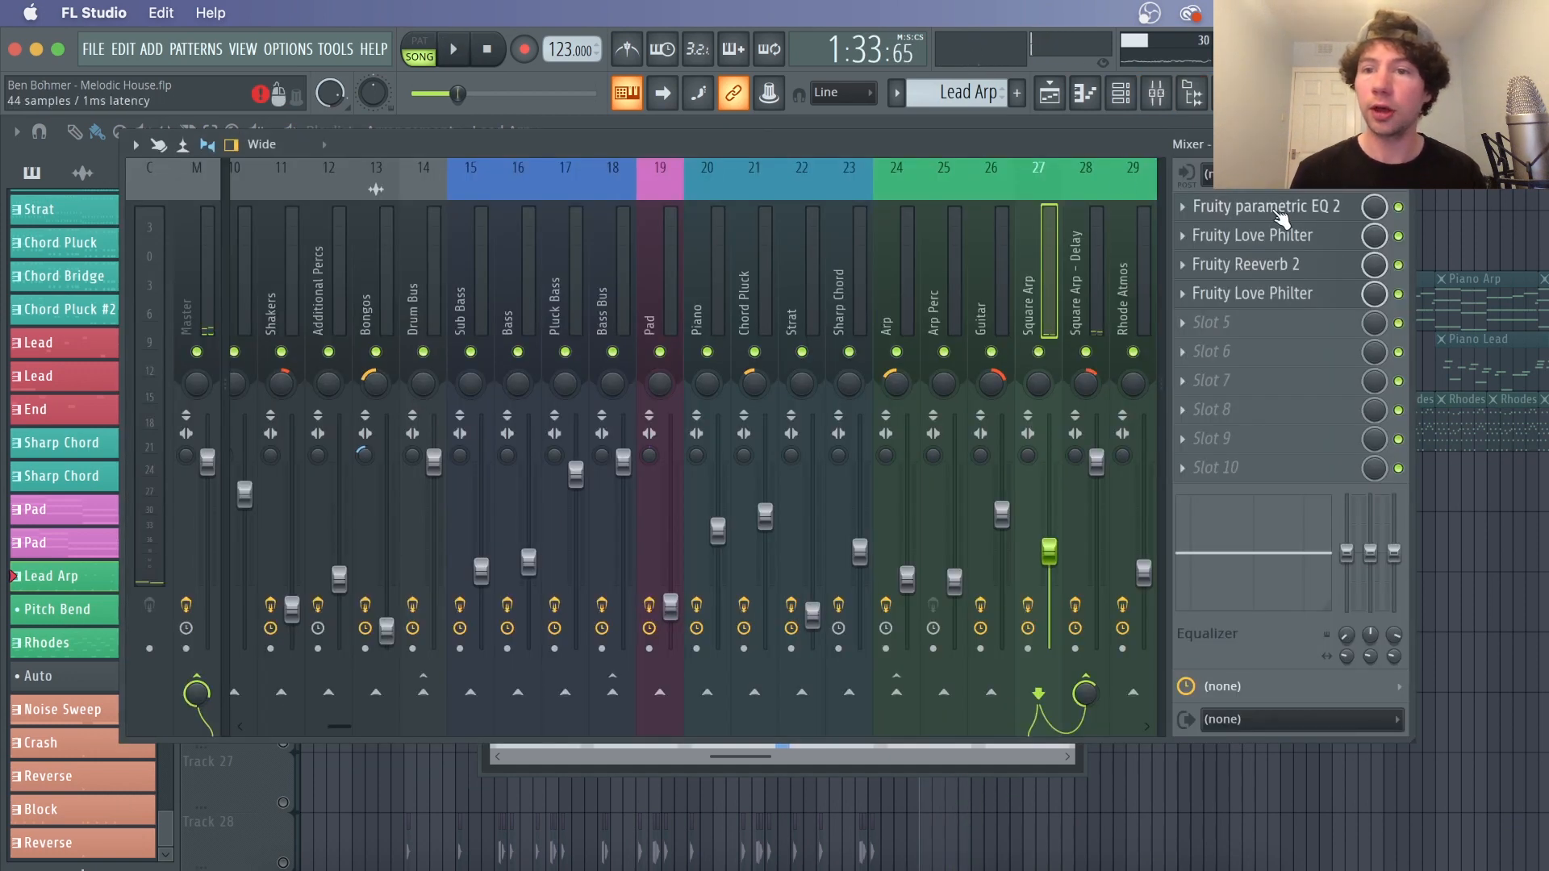
pyautogui.click(1282, 216)
pyautogui.click(1270, 236)
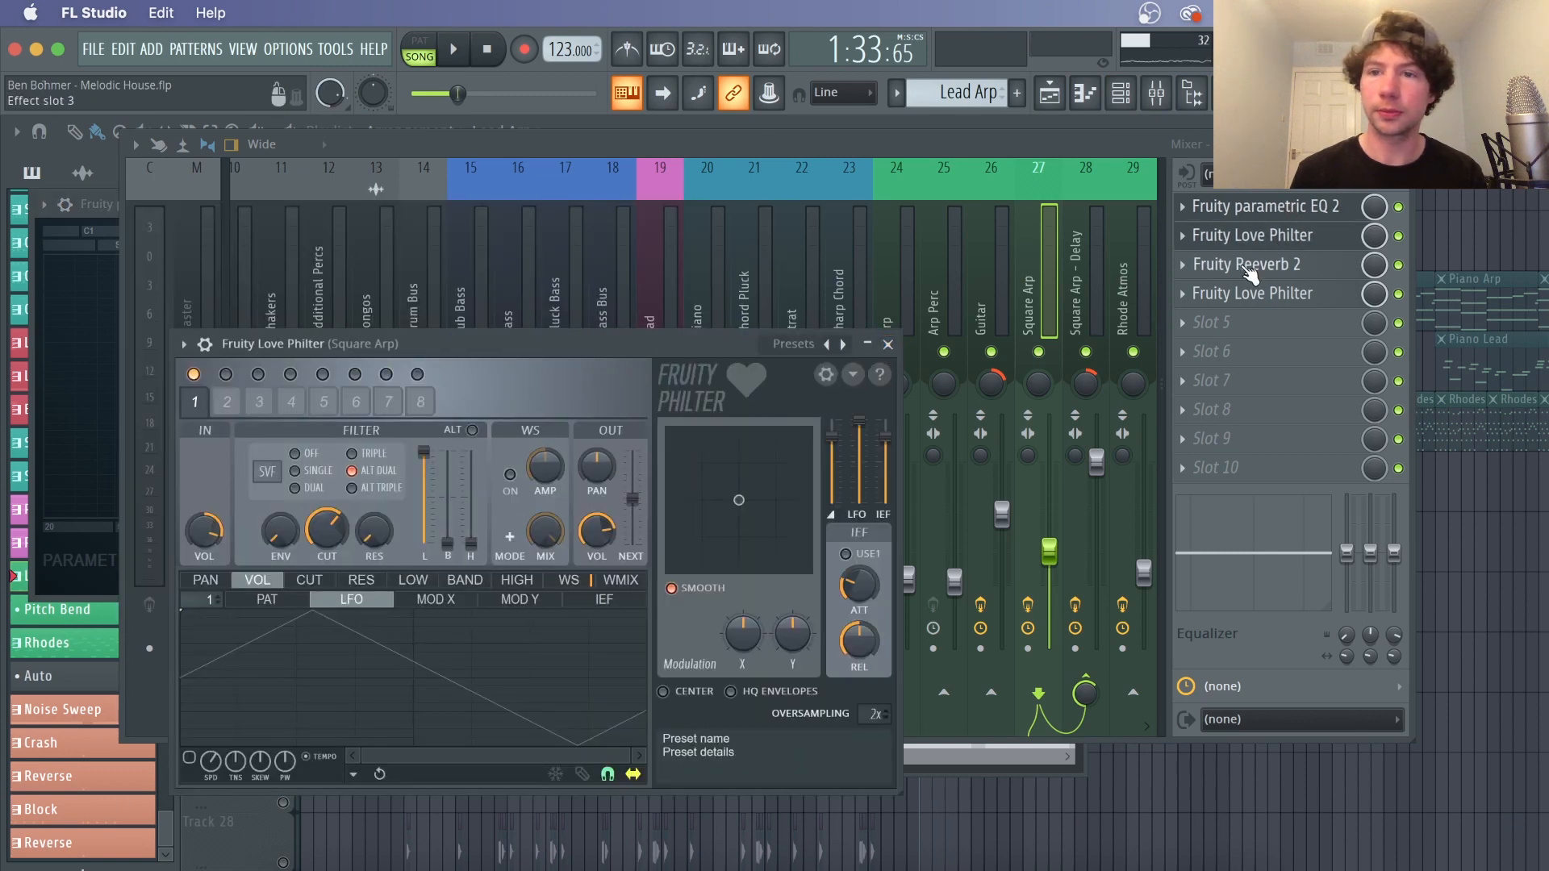
pyautogui.click(1249, 273)
pyautogui.press('space')
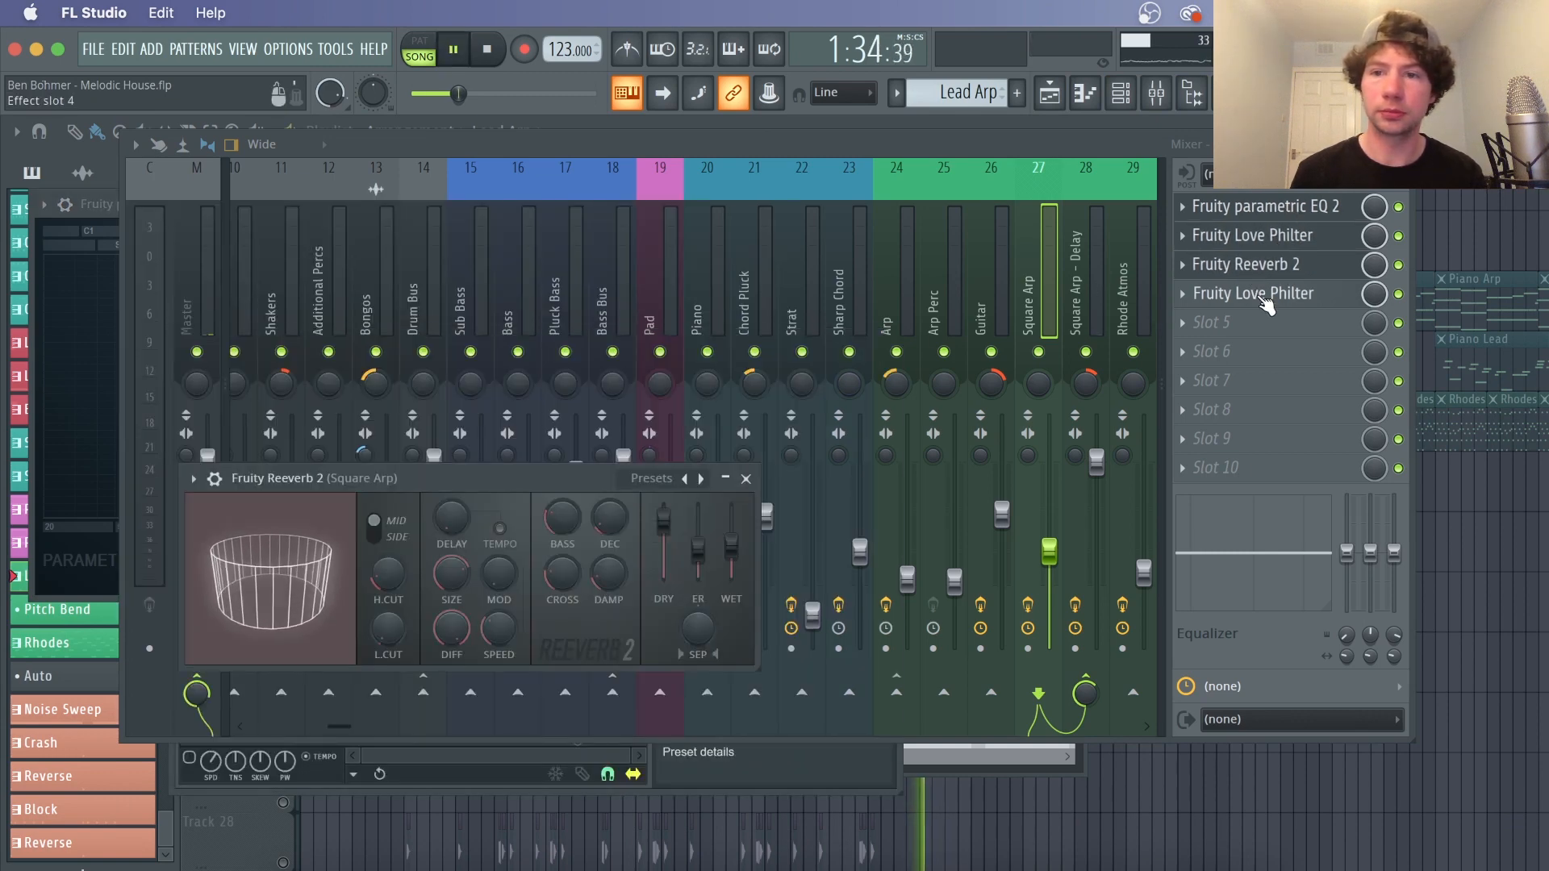
pyautogui.click(1265, 300)
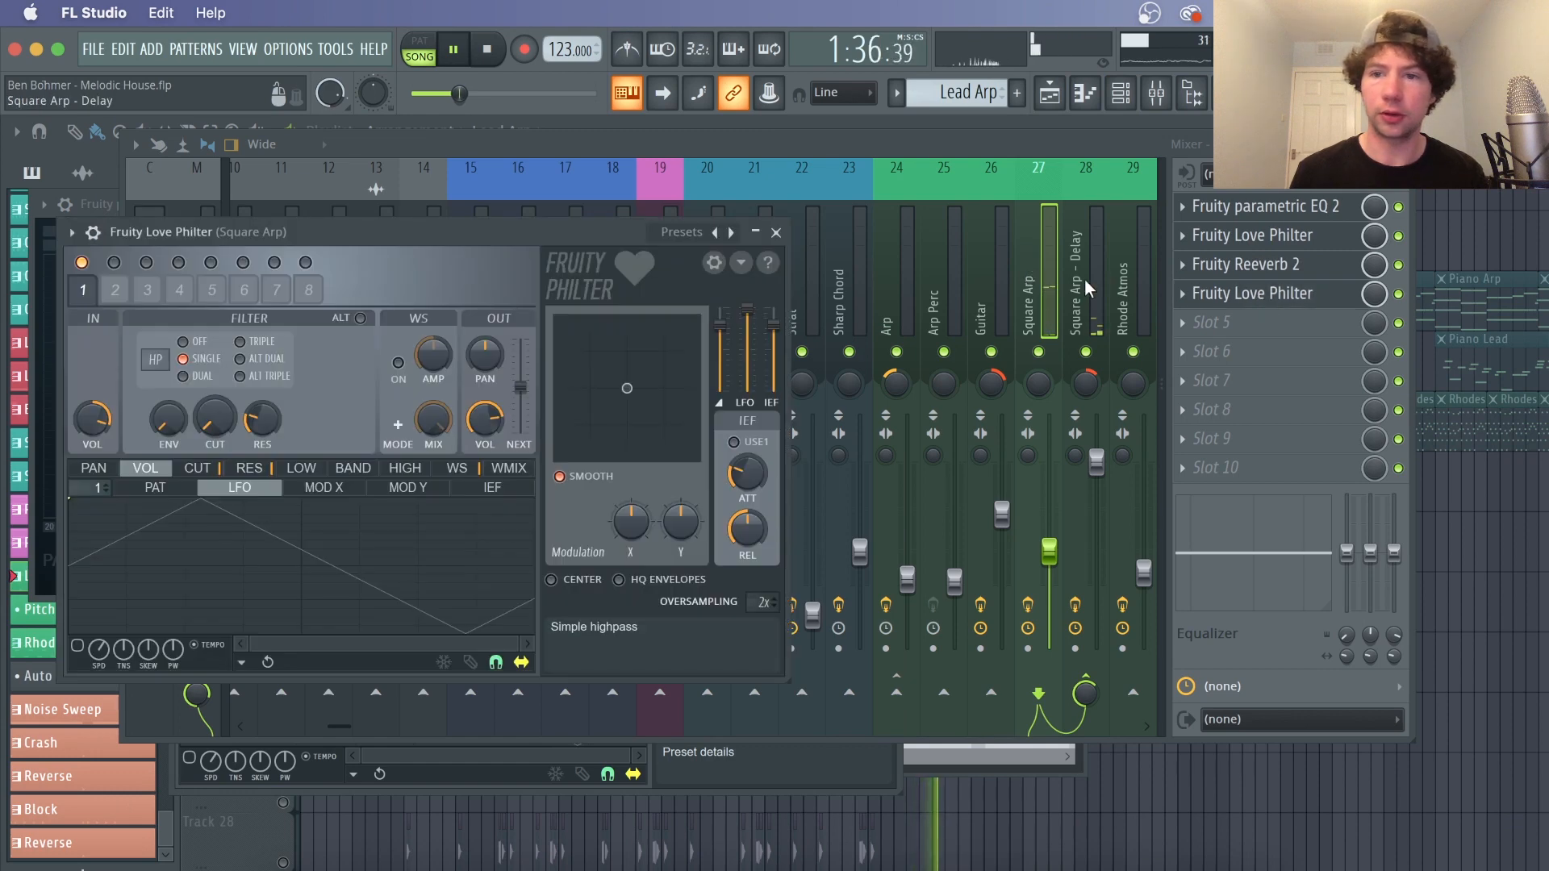
pyautogui.press('space')
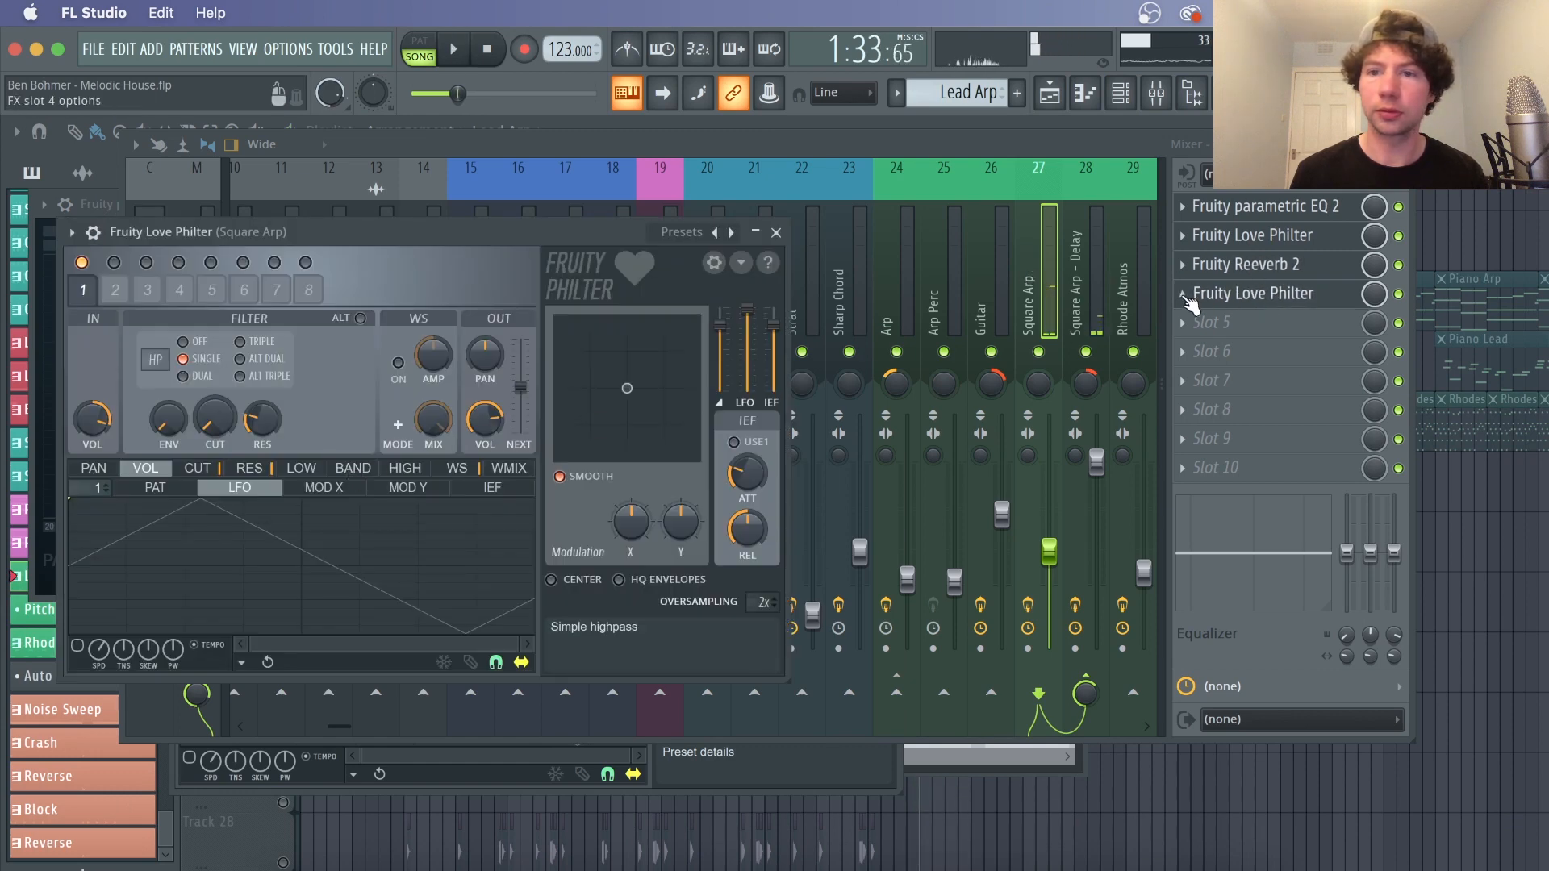
# Remove the effect from slot 4 of the Square Arp mixer track and close the mixer
pyautogui.click(1184, 293)
pyautogui.click(1215, 339)
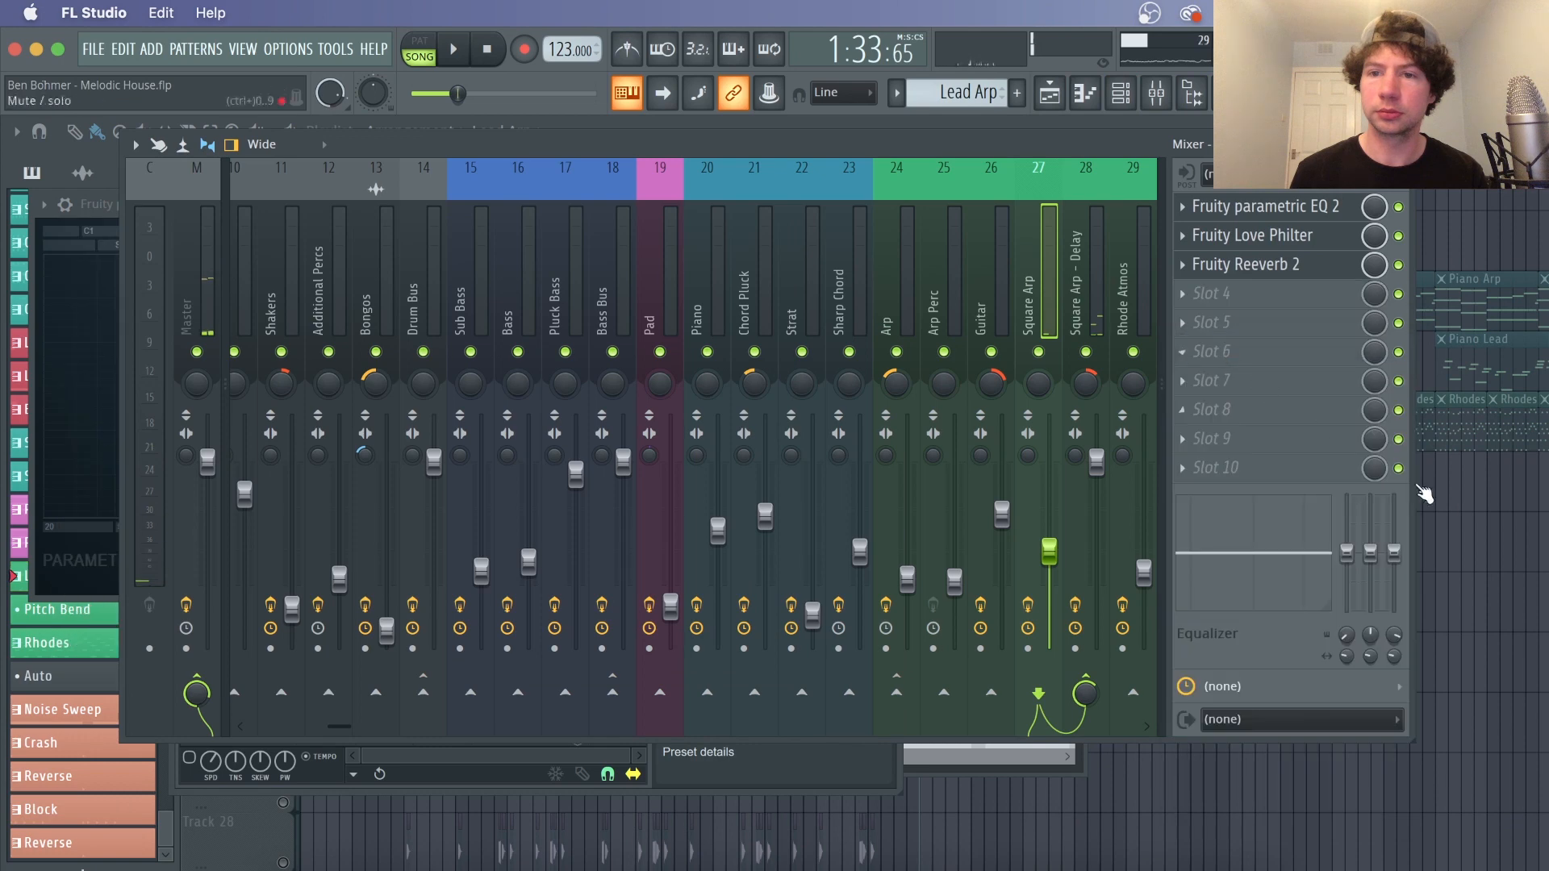
pyautogui.click(1472, 547)
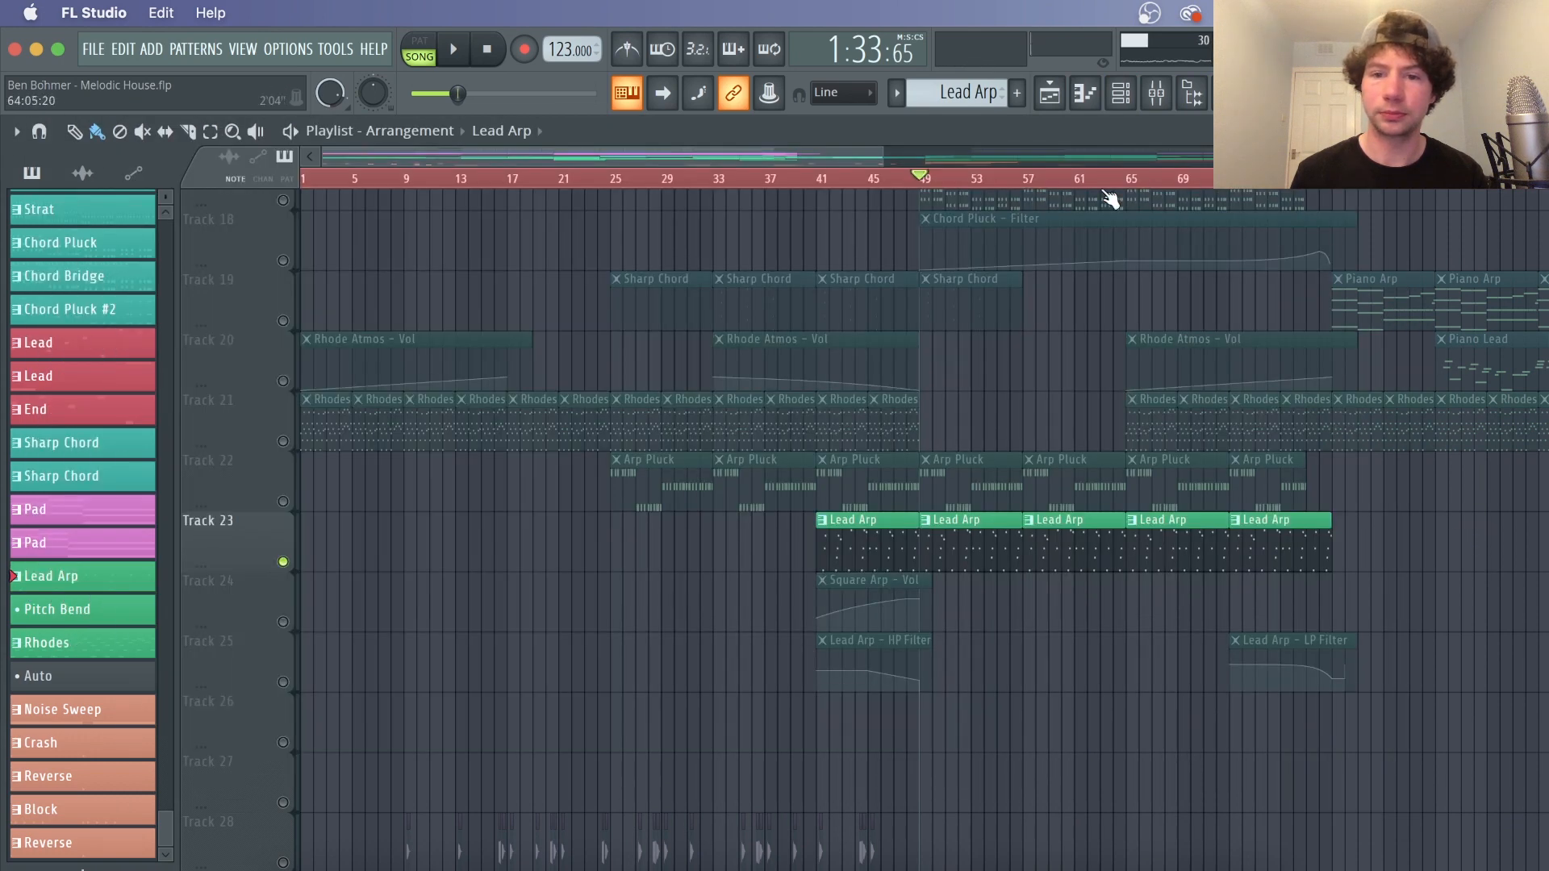
# Zoom out the playlist, select tracks 24 to 26 and play from bar 105
pyautogui.scroll(-3, 1081, 197)
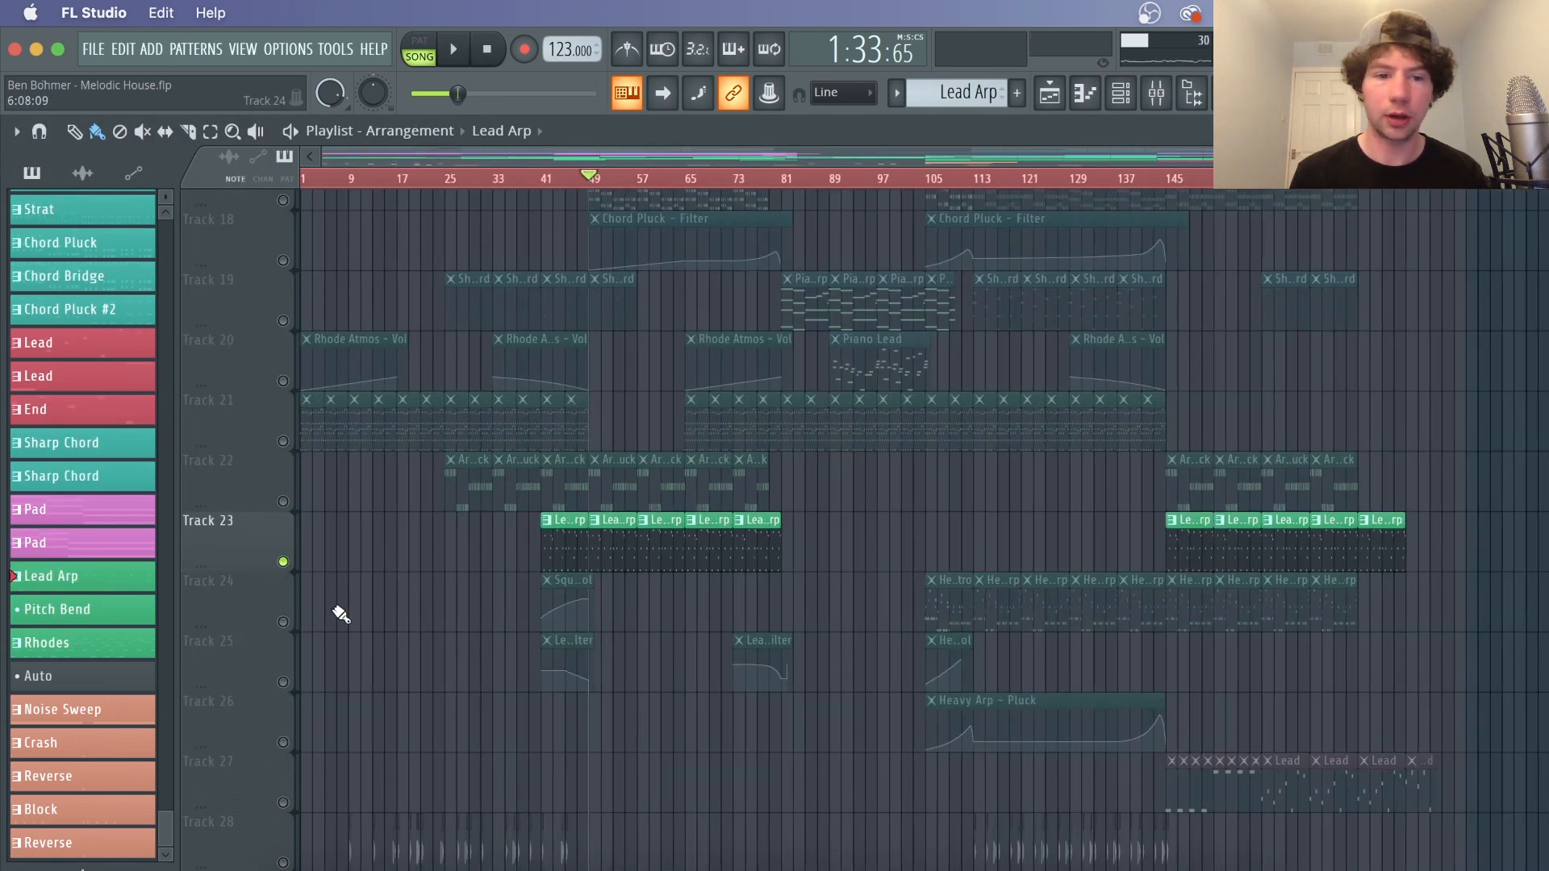
pyautogui.click(289, 628)
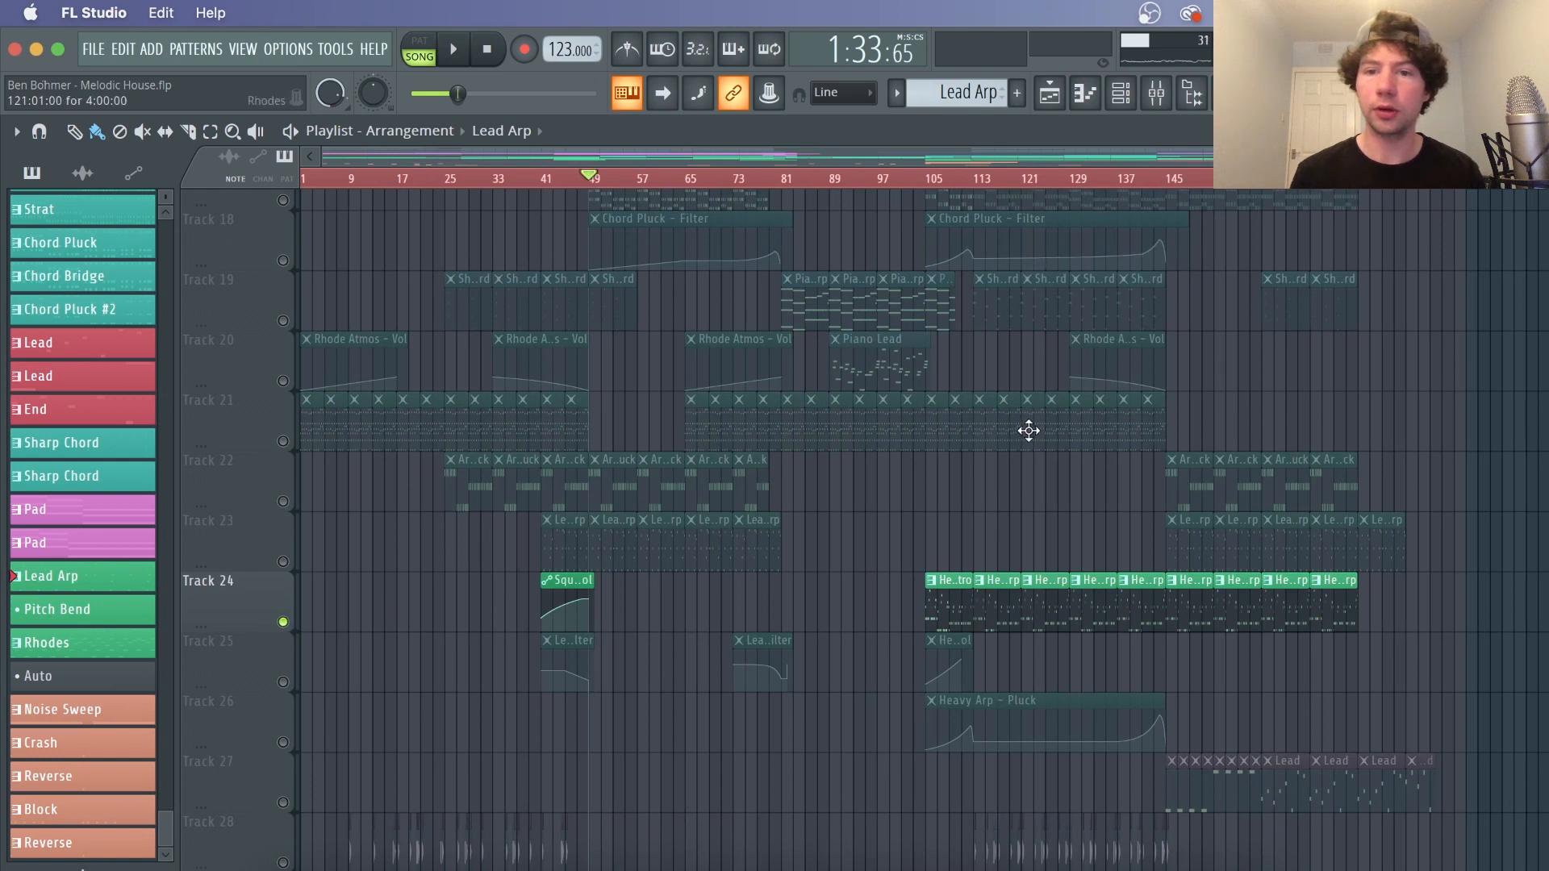
pyautogui.click(929, 182)
pyautogui.keyDown('shift'); pyautogui.click(300, 686); pyautogui.keyUp('shift')
pyautogui.keyDown('shift'); pyautogui.click(297, 742); pyautogui.keyUp('shift')
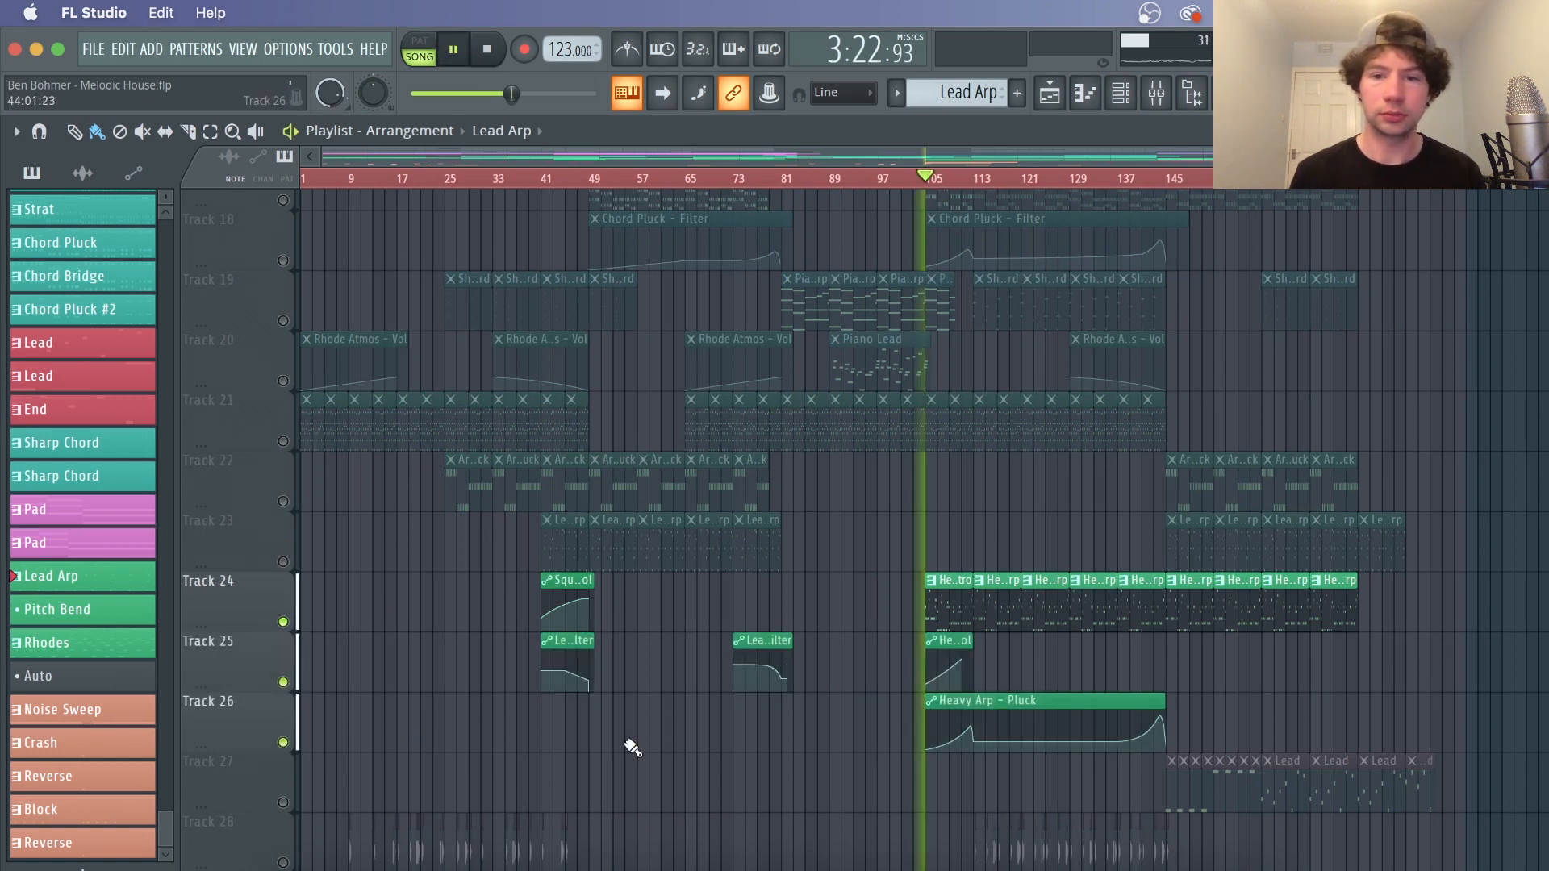
# Open the Heavy Arp channel's synth from its pattern, reposition the window, stop playback and nudge the pluck decay knob
pyautogui.scroll(3, 977, 181)
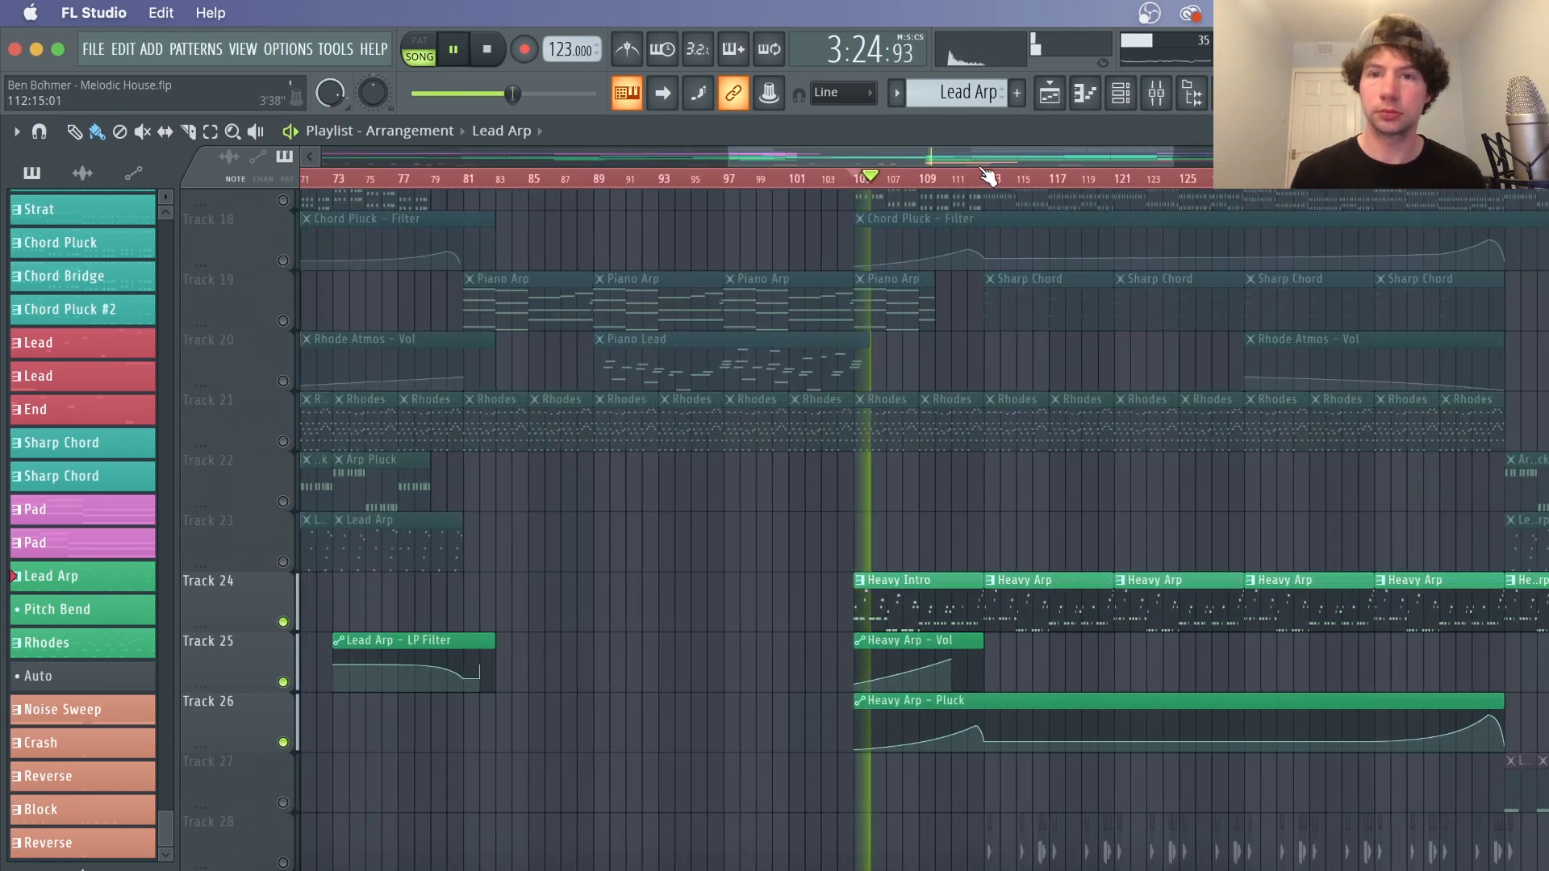
pyautogui.click(941, 612)
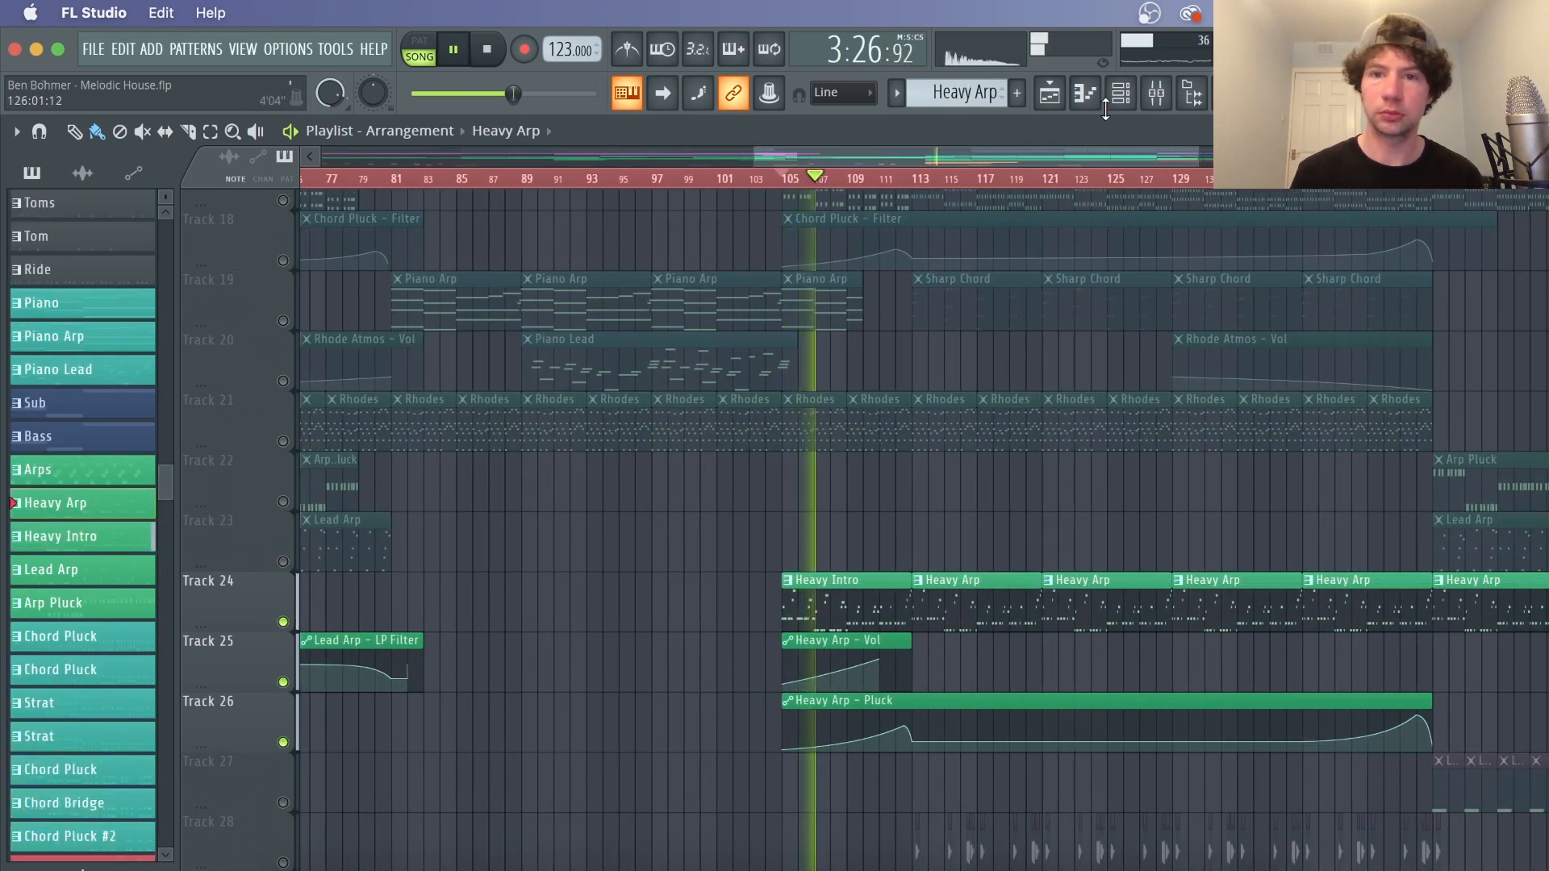
pyautogui.click(1121, 93)
pyautogui.click(453, 395)
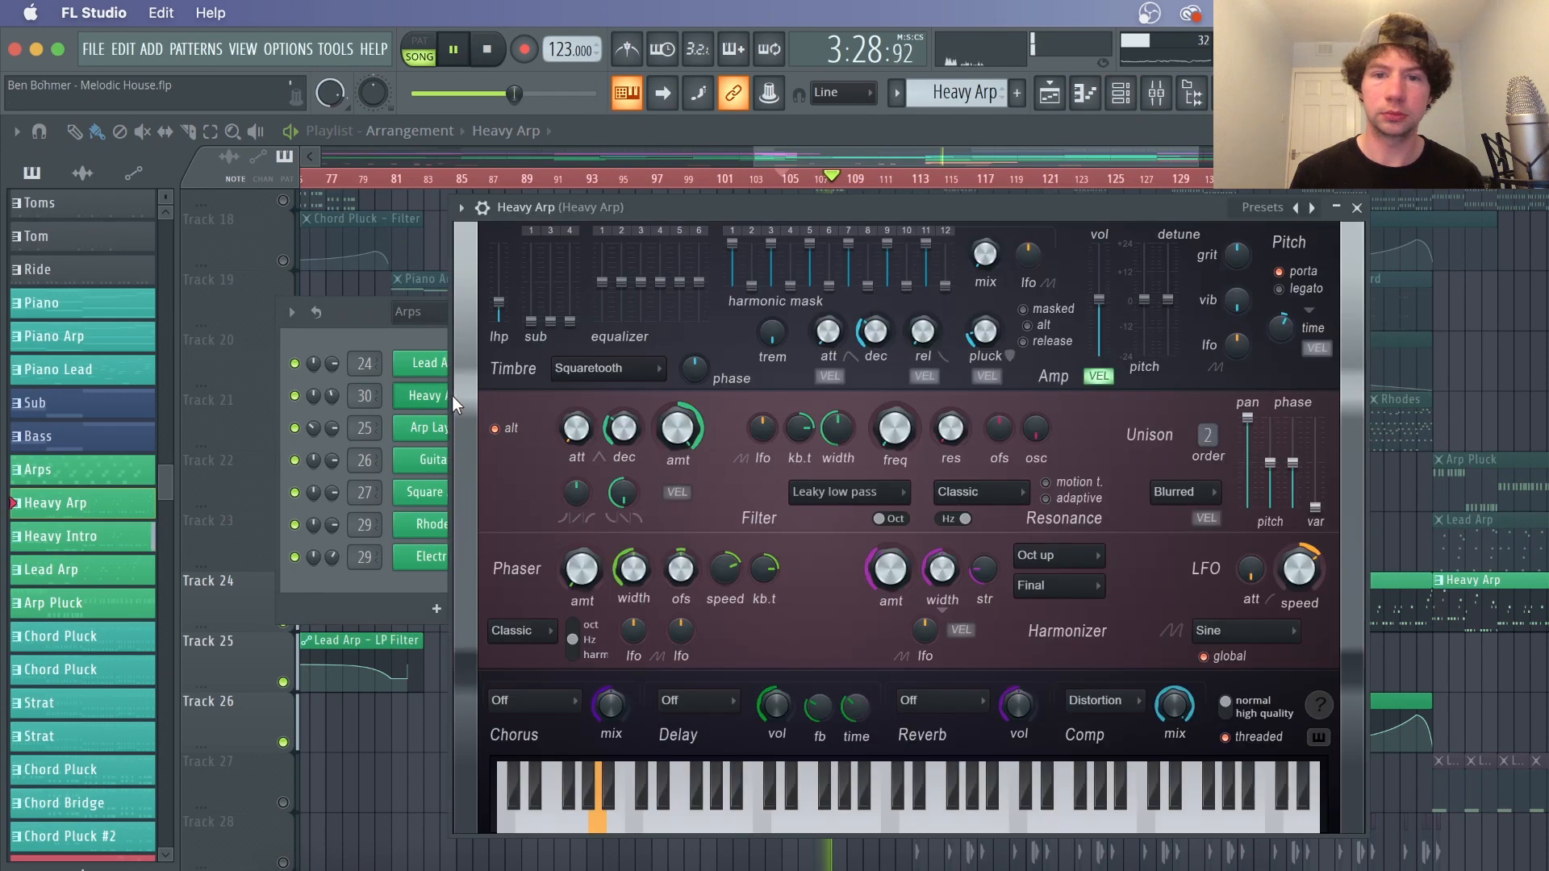
pyautogui.moveTo(819, 205); pyautogui.dragTo(497, 153)
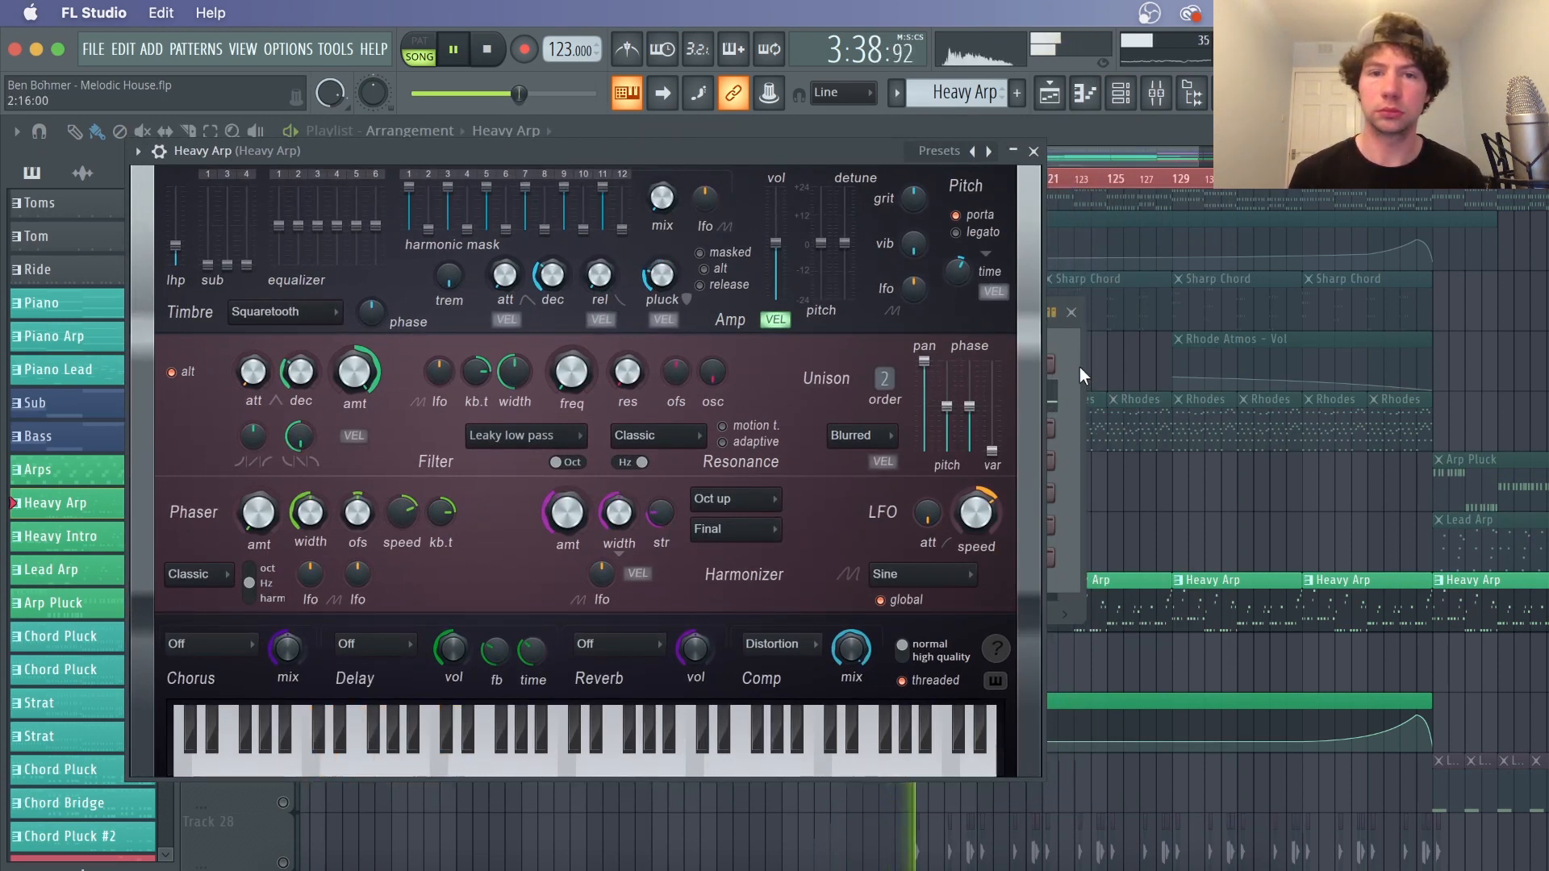
pyautogui.press('space')
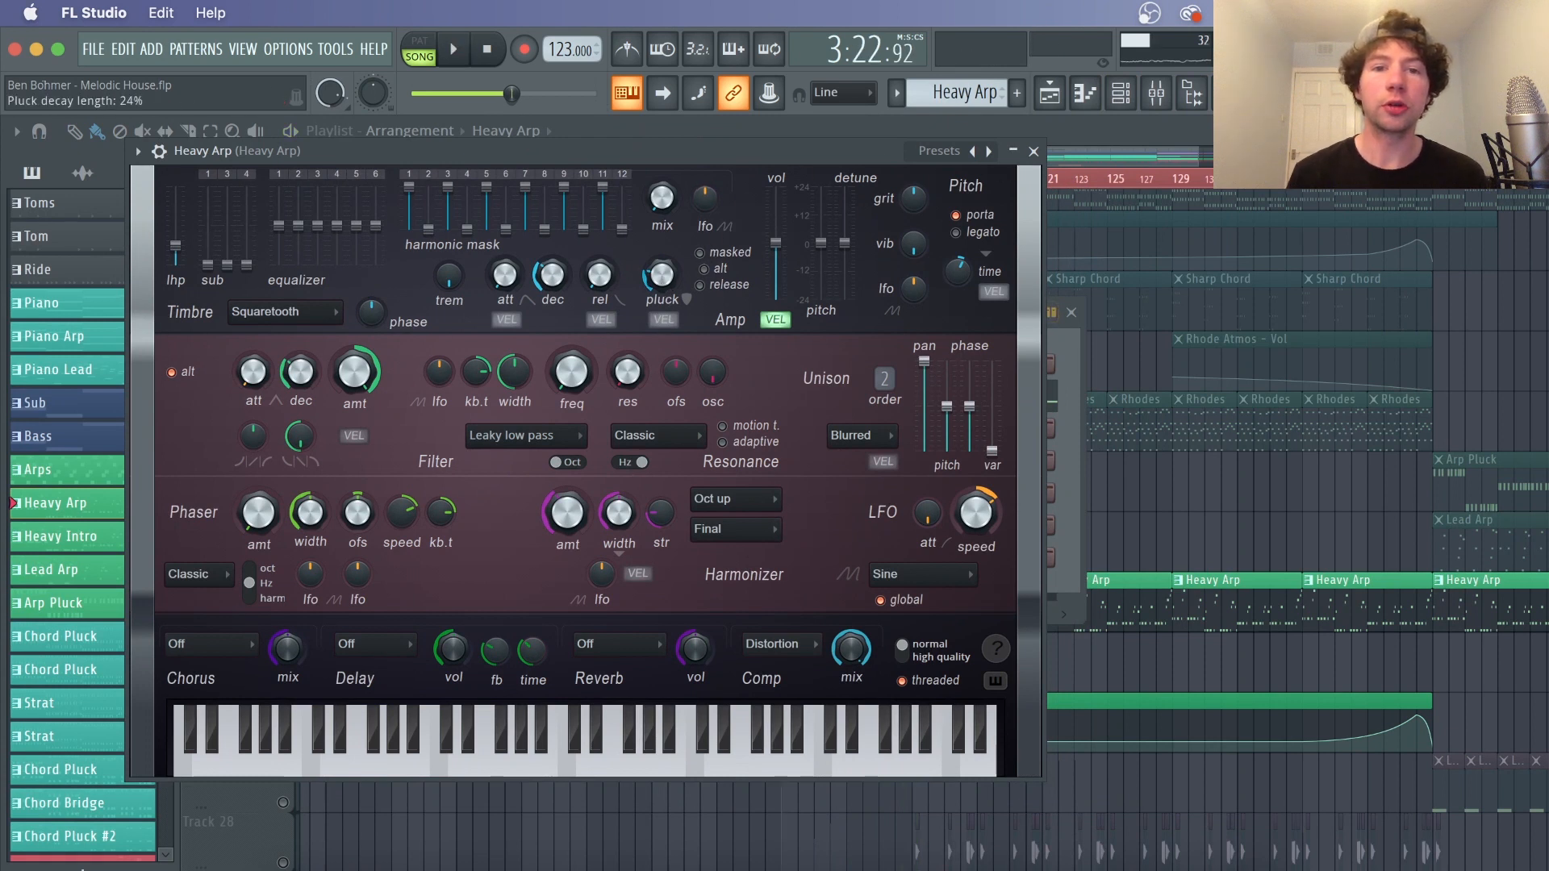
pyautogui.moveTo(662, 280); pyautogui.dragTo(662, 274)
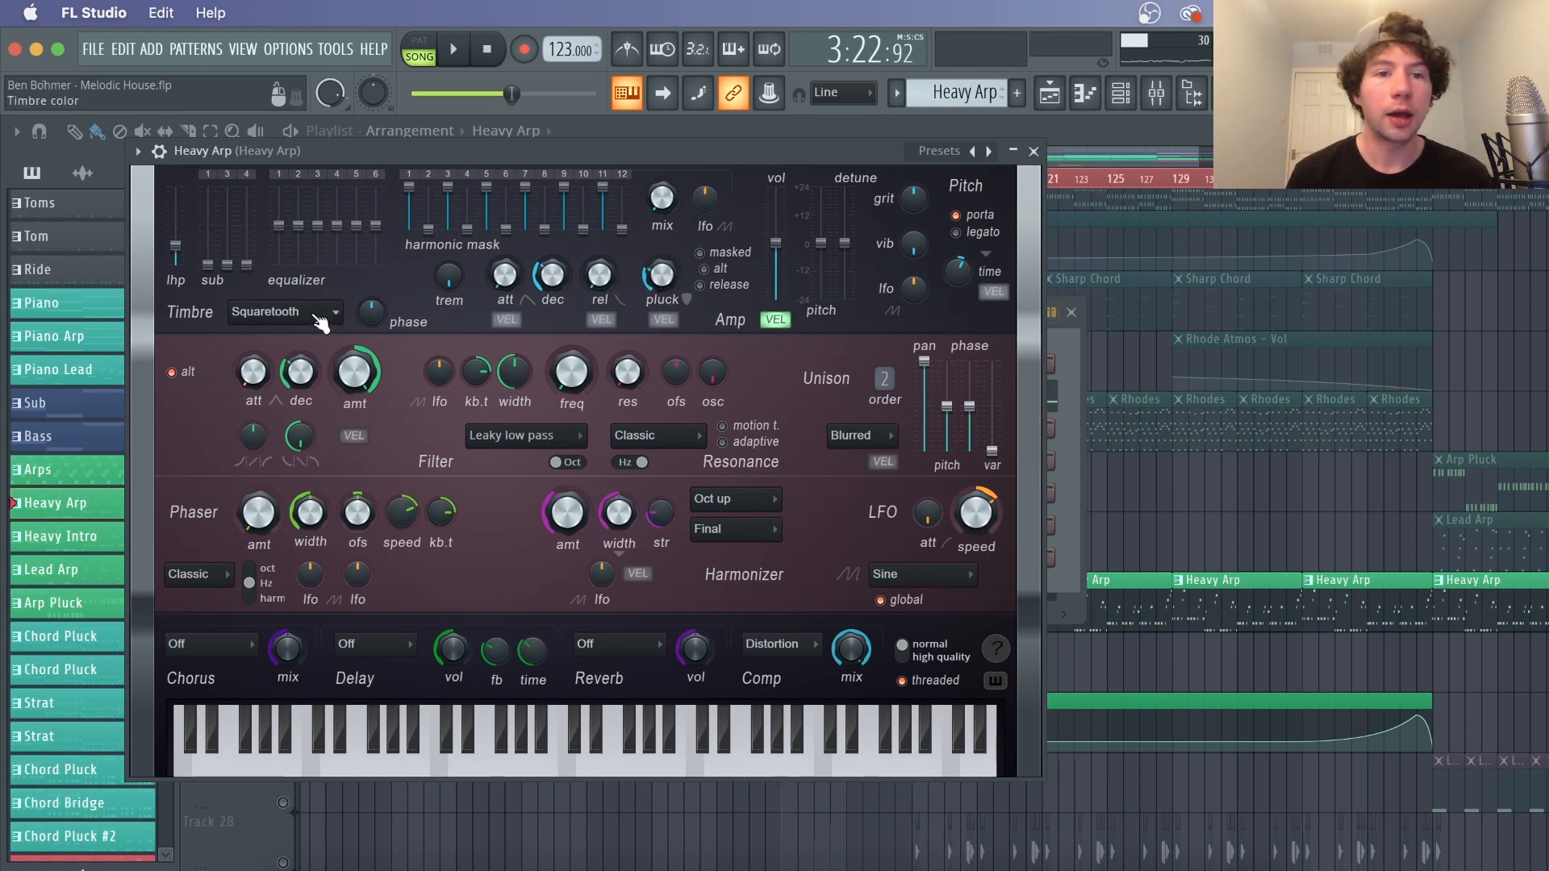
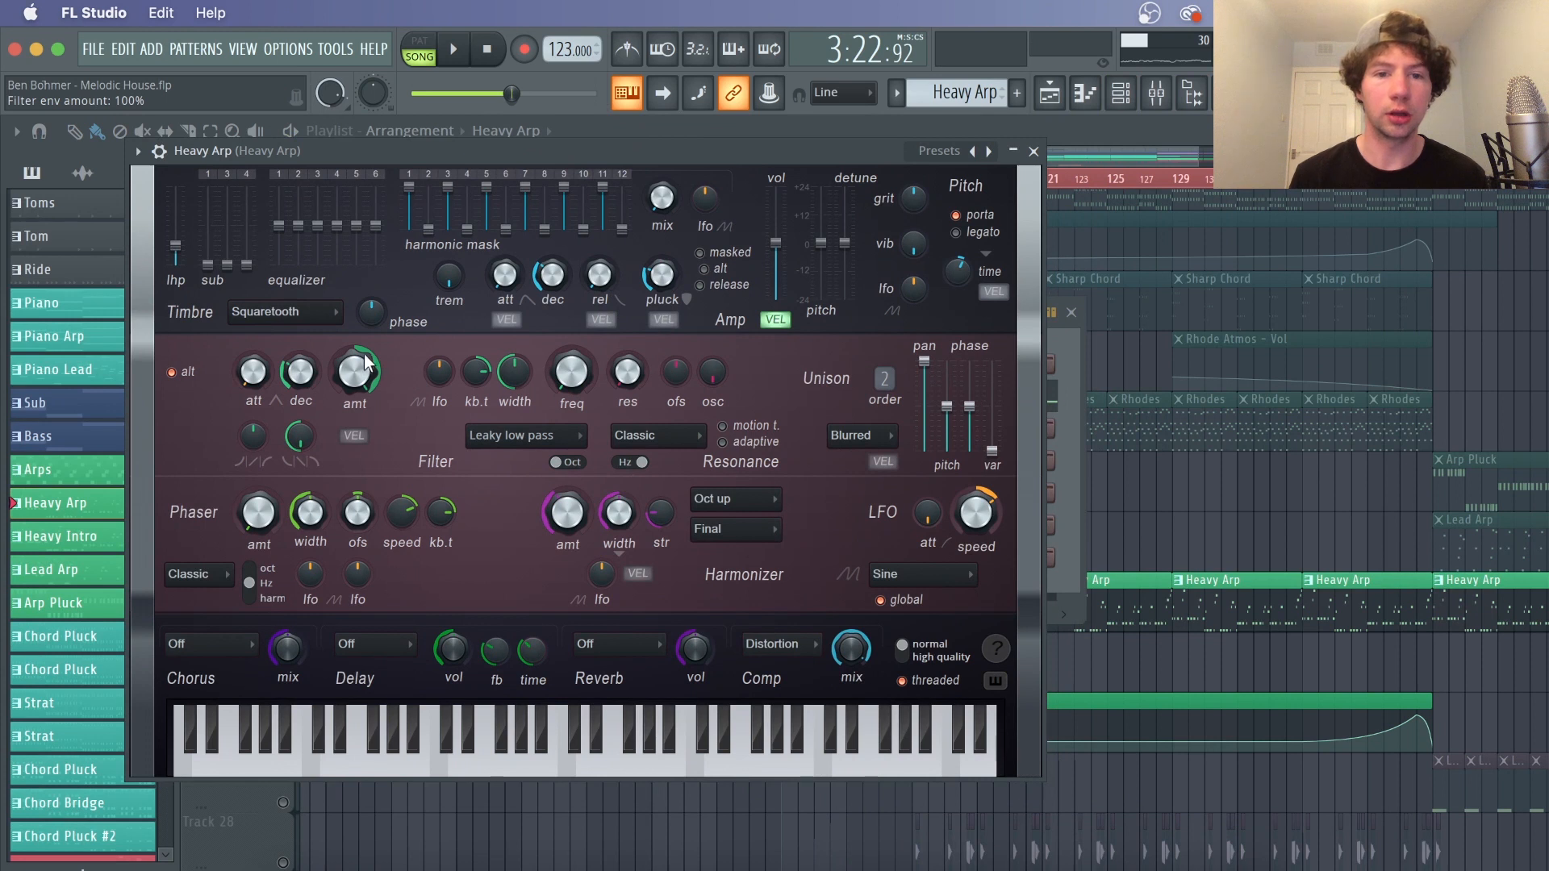
# Toggle the filter's alt envelope mode and nudge the filter frequency while previewing the Heavy Arp
pyautogui.click(187, 374)
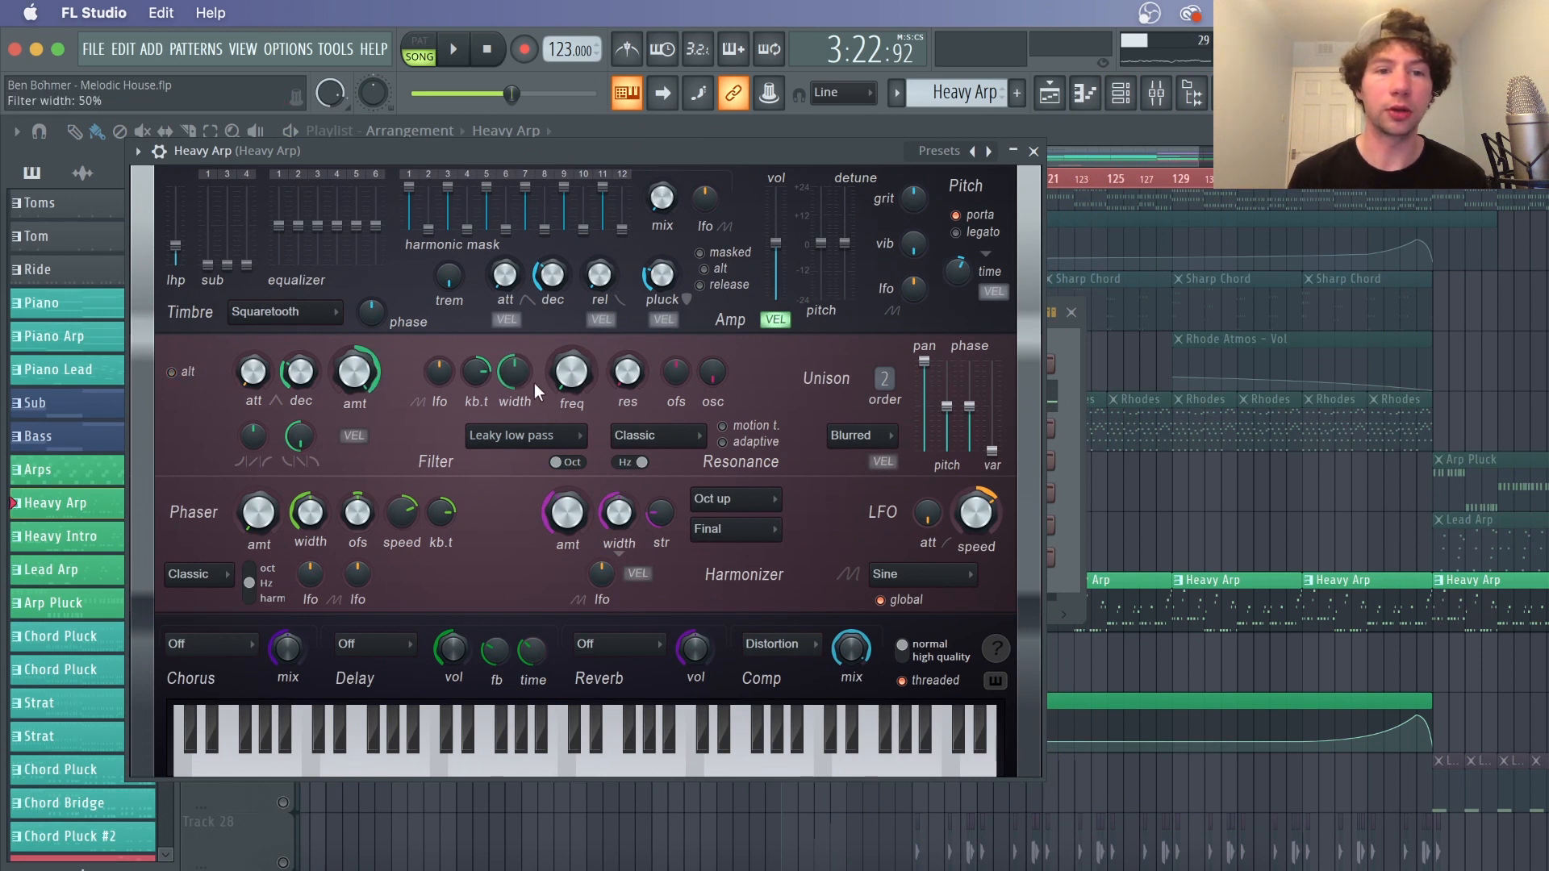
pyautogui.press('space')
pyautogui.moveTo(573, 380)
pyautogui.mouseDown()
pyautogui.moveTo(574, 311)
pyautogui.moveTo(574, 374)
pyautogui.mouseUp()
pyautogui.click(171, 372)
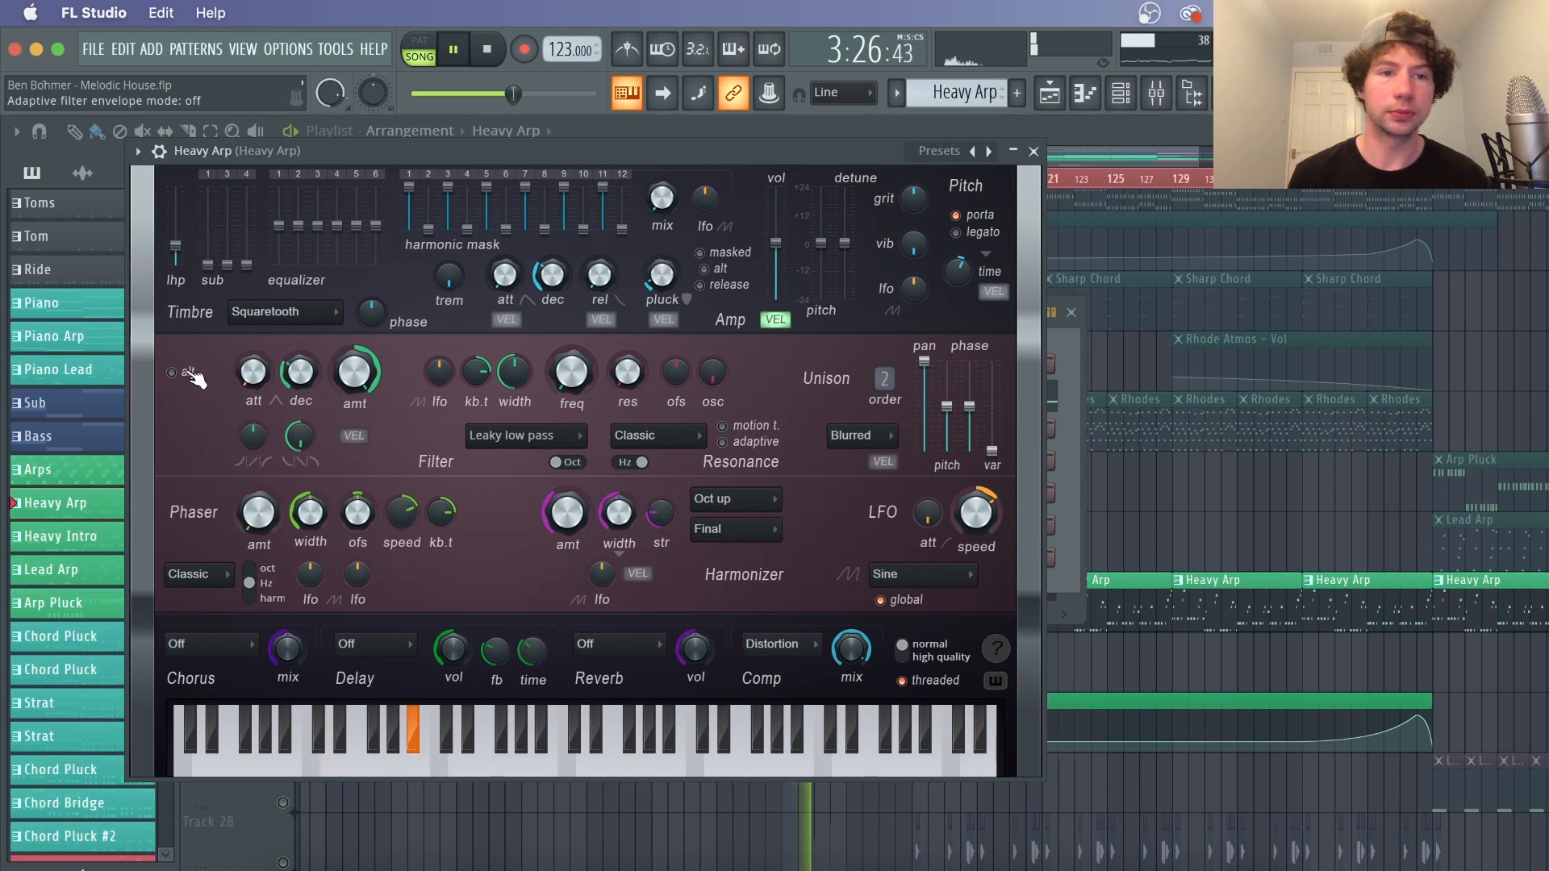
pyautogui.press('space')
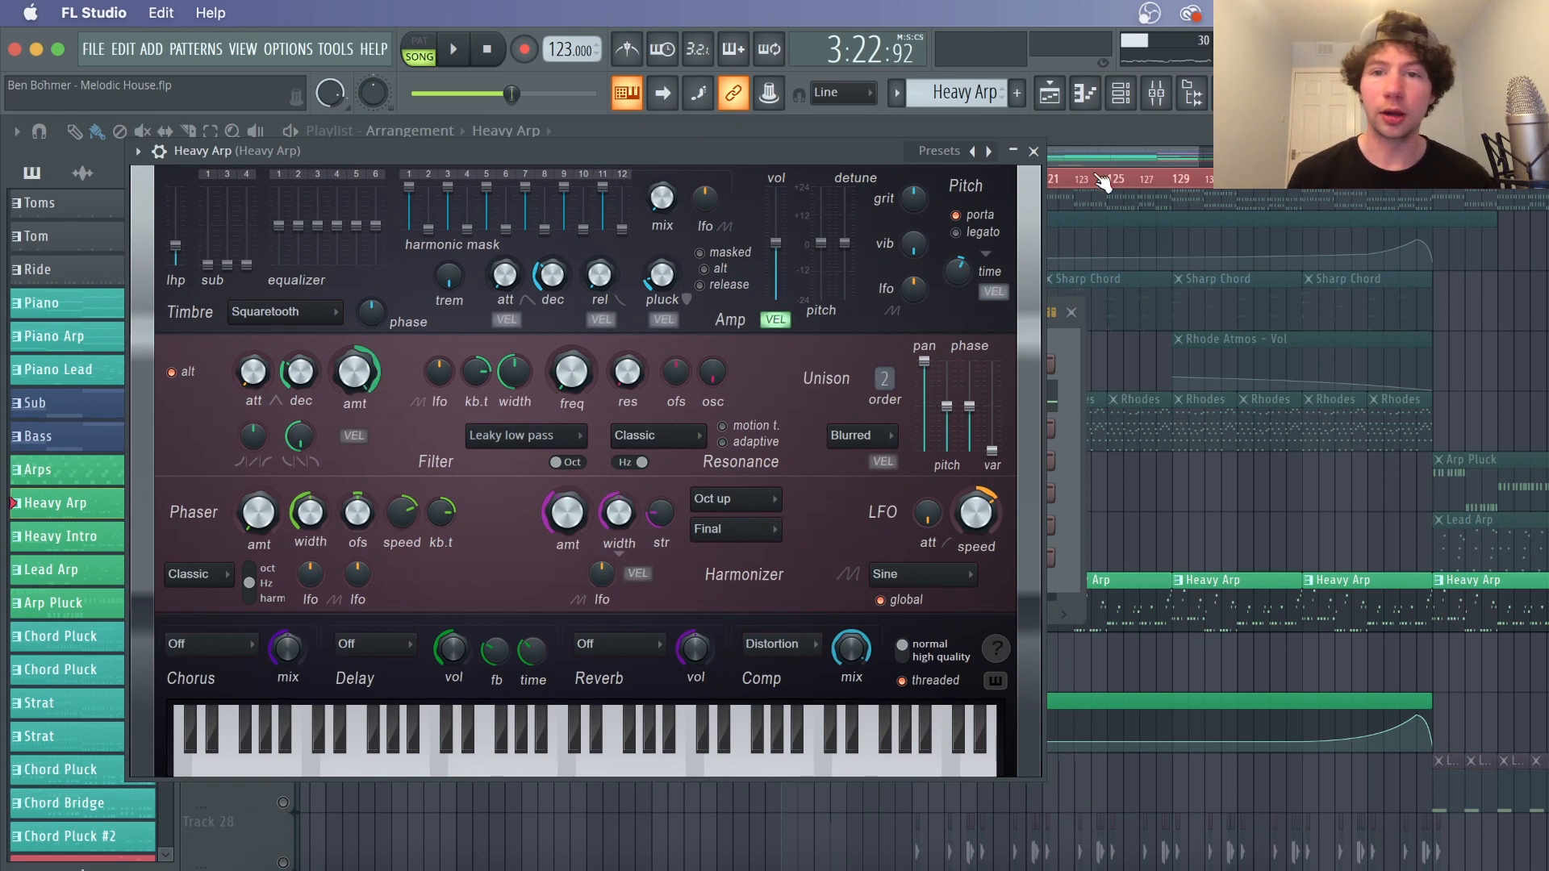
# Close the synth and open the Heavy Arp mixer track to inspect its Soundgoodizer, parametric EQ 2 and Fruity Convolver
pyautogui.click(1033, 151)
pyautogui.click(1156, 93)
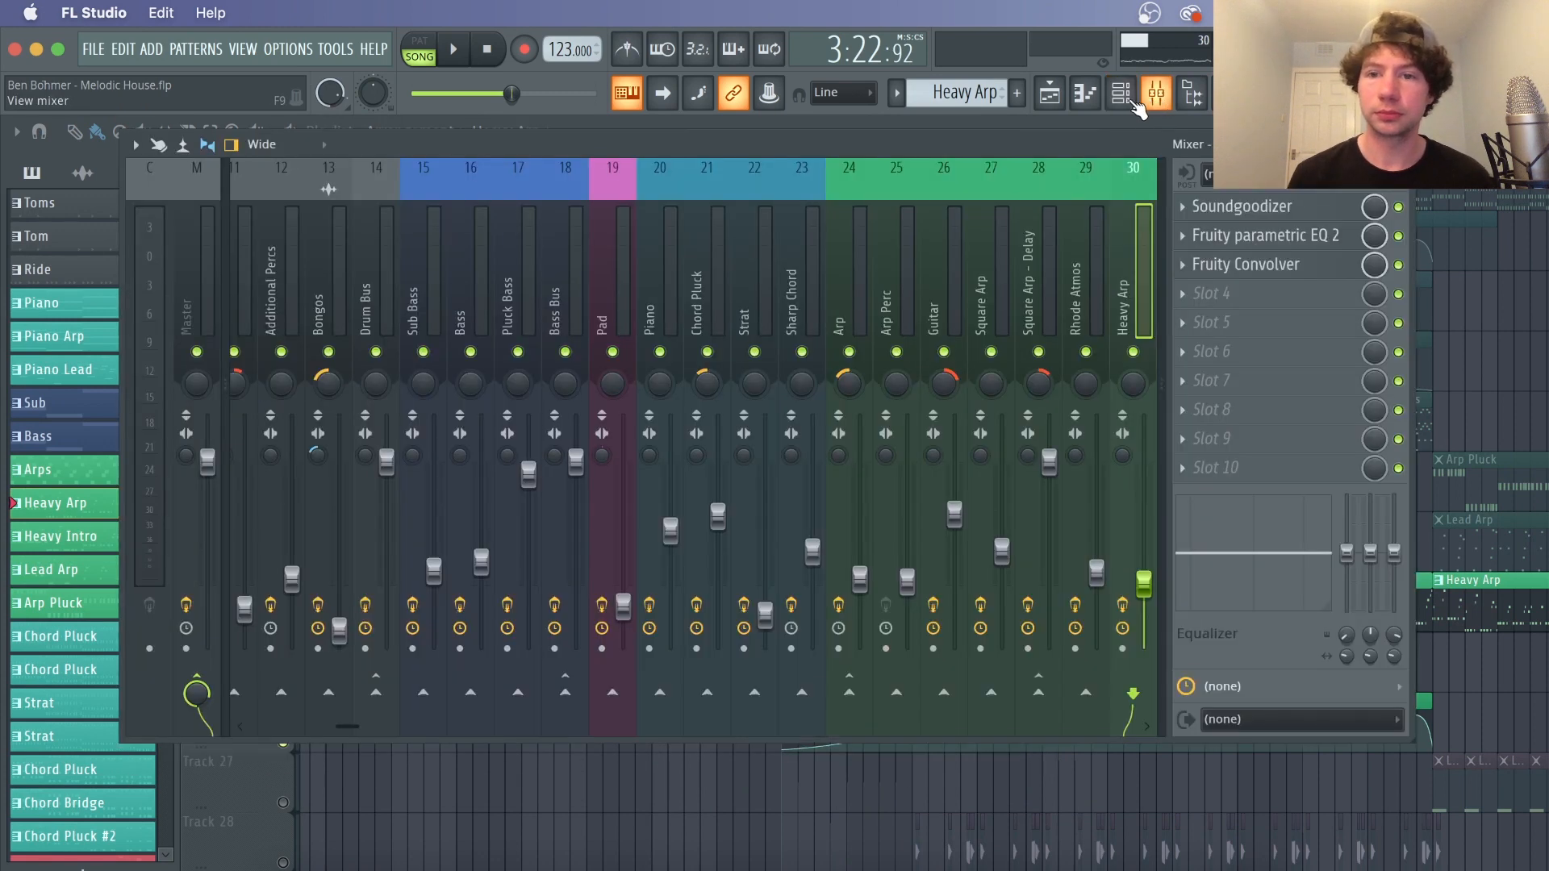
pyautogui.hscroll(4, 923, 302)
pyautogui.click(1248, 208)
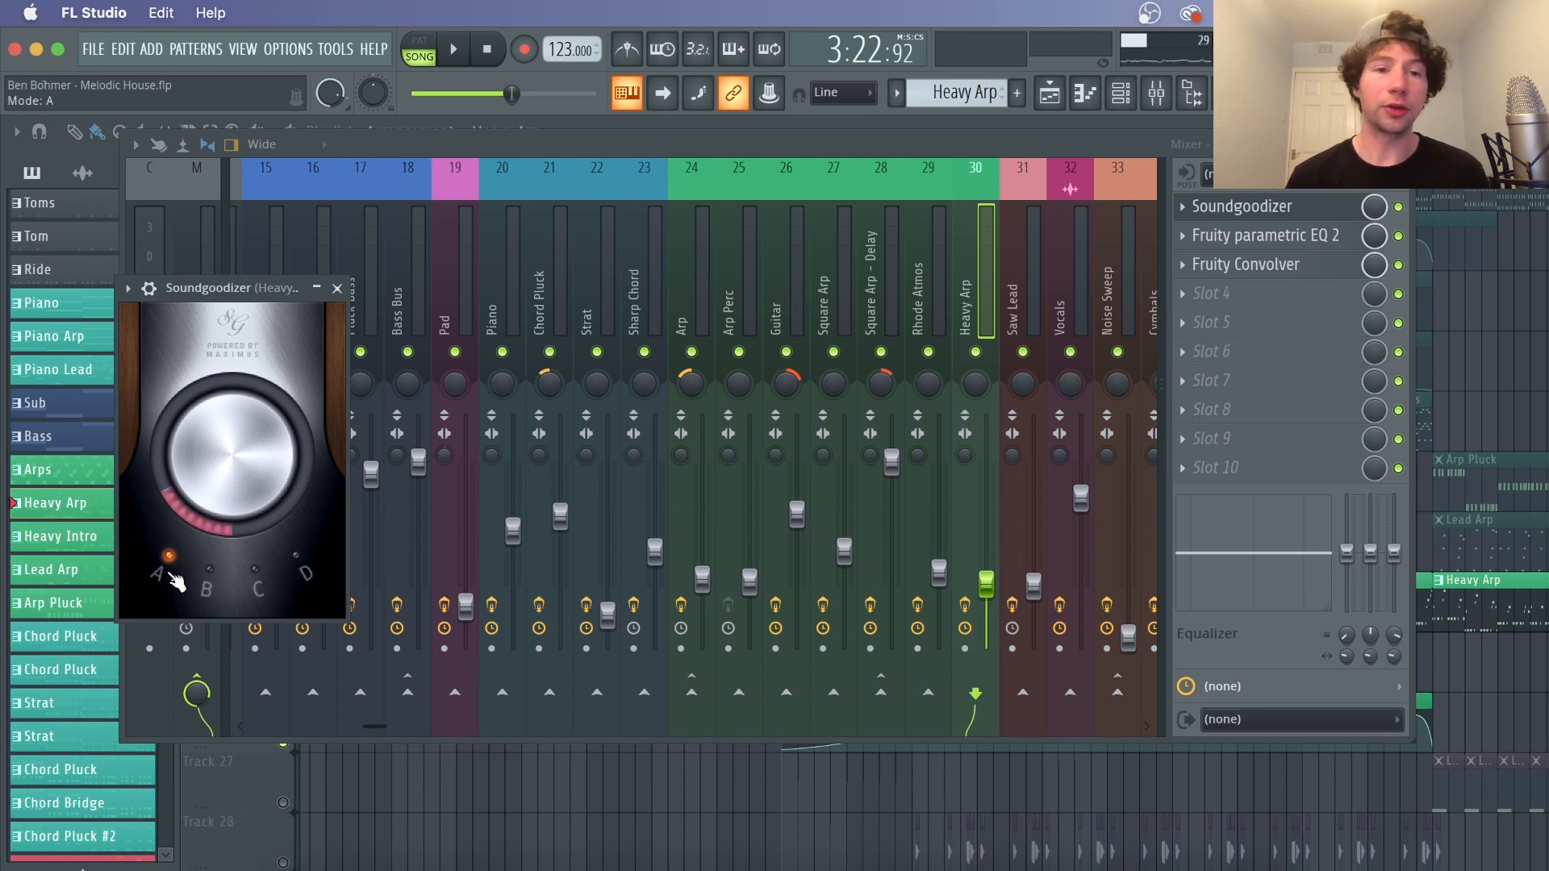
pyautogui.click(1234, 238)
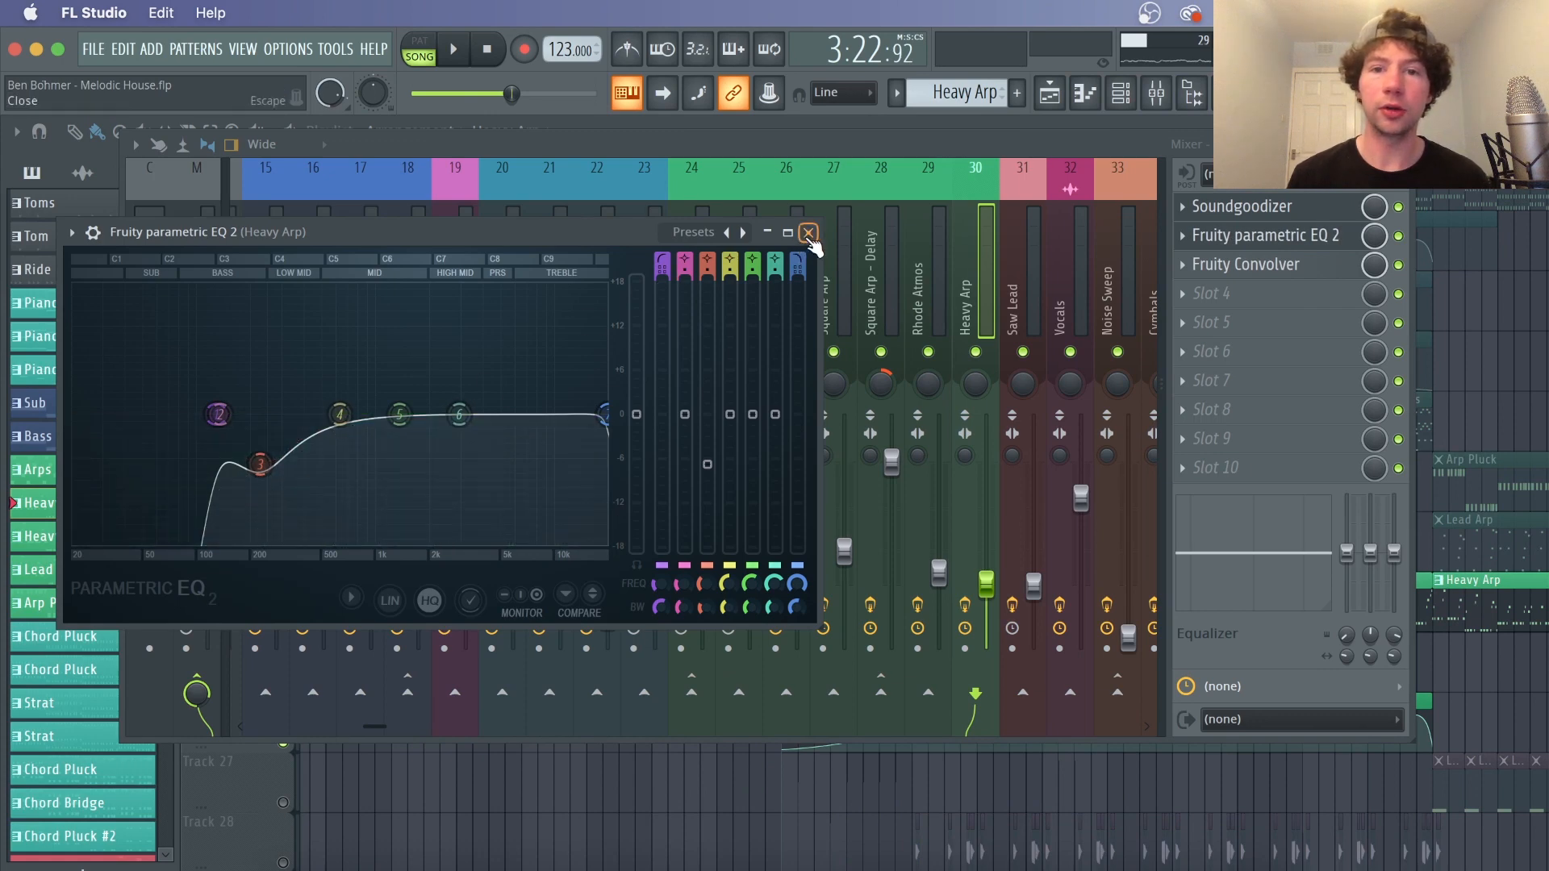
pyautogui.click(1239, 265)
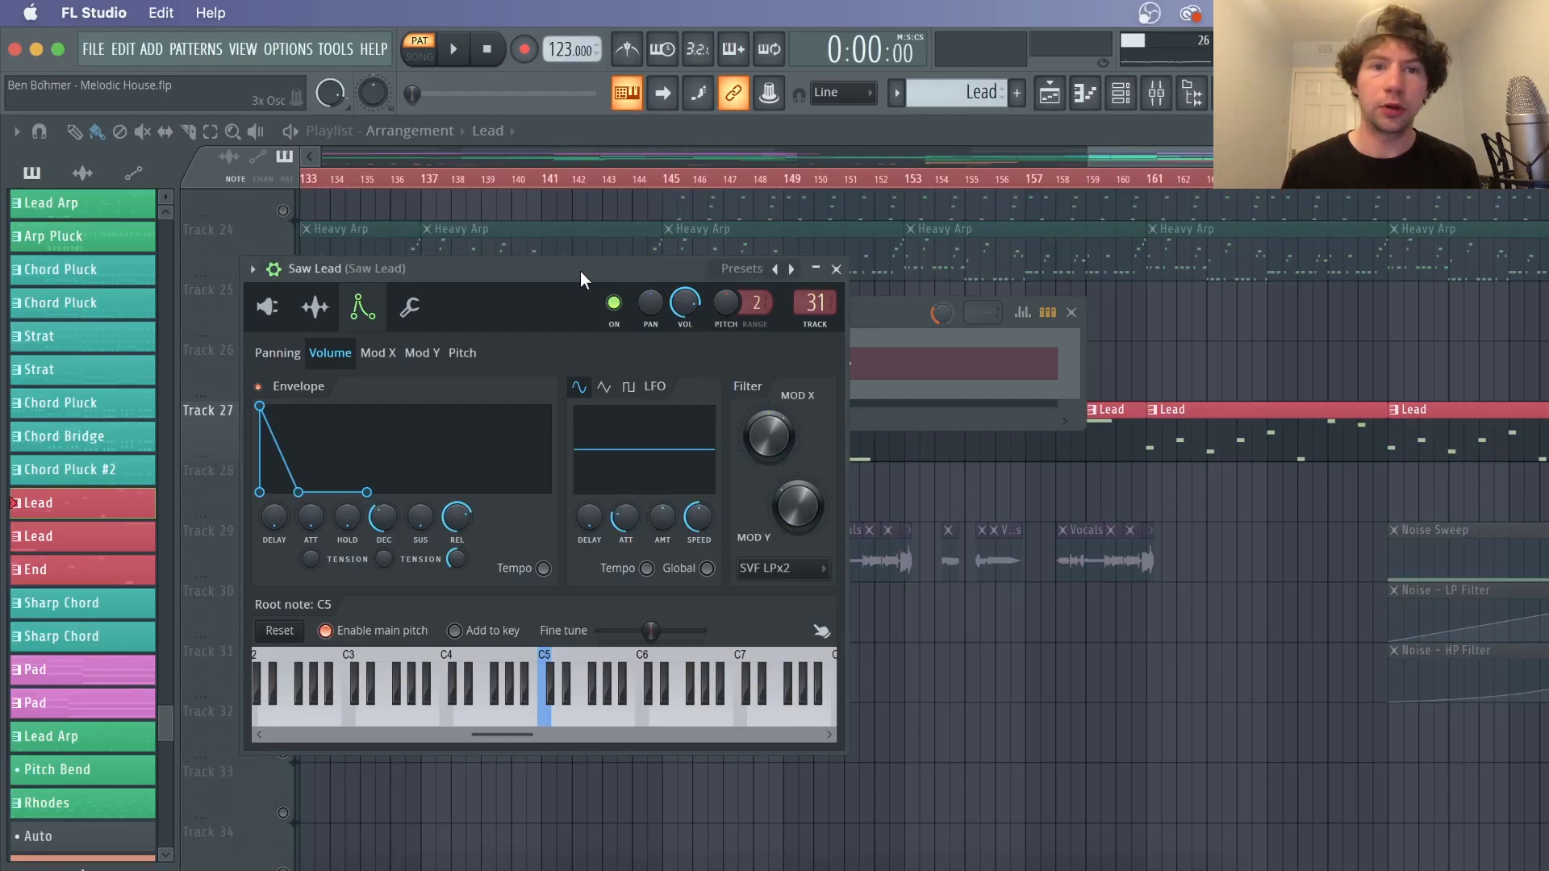
# Reposition the Saw Lead channel window and inspect its 3x Osc oscillators and volume and pitch envelopes while playing
pyautogui.moveTo(580, 271); pyautogui.dragTo(795, 270)
pyautogui.click(502, 313)
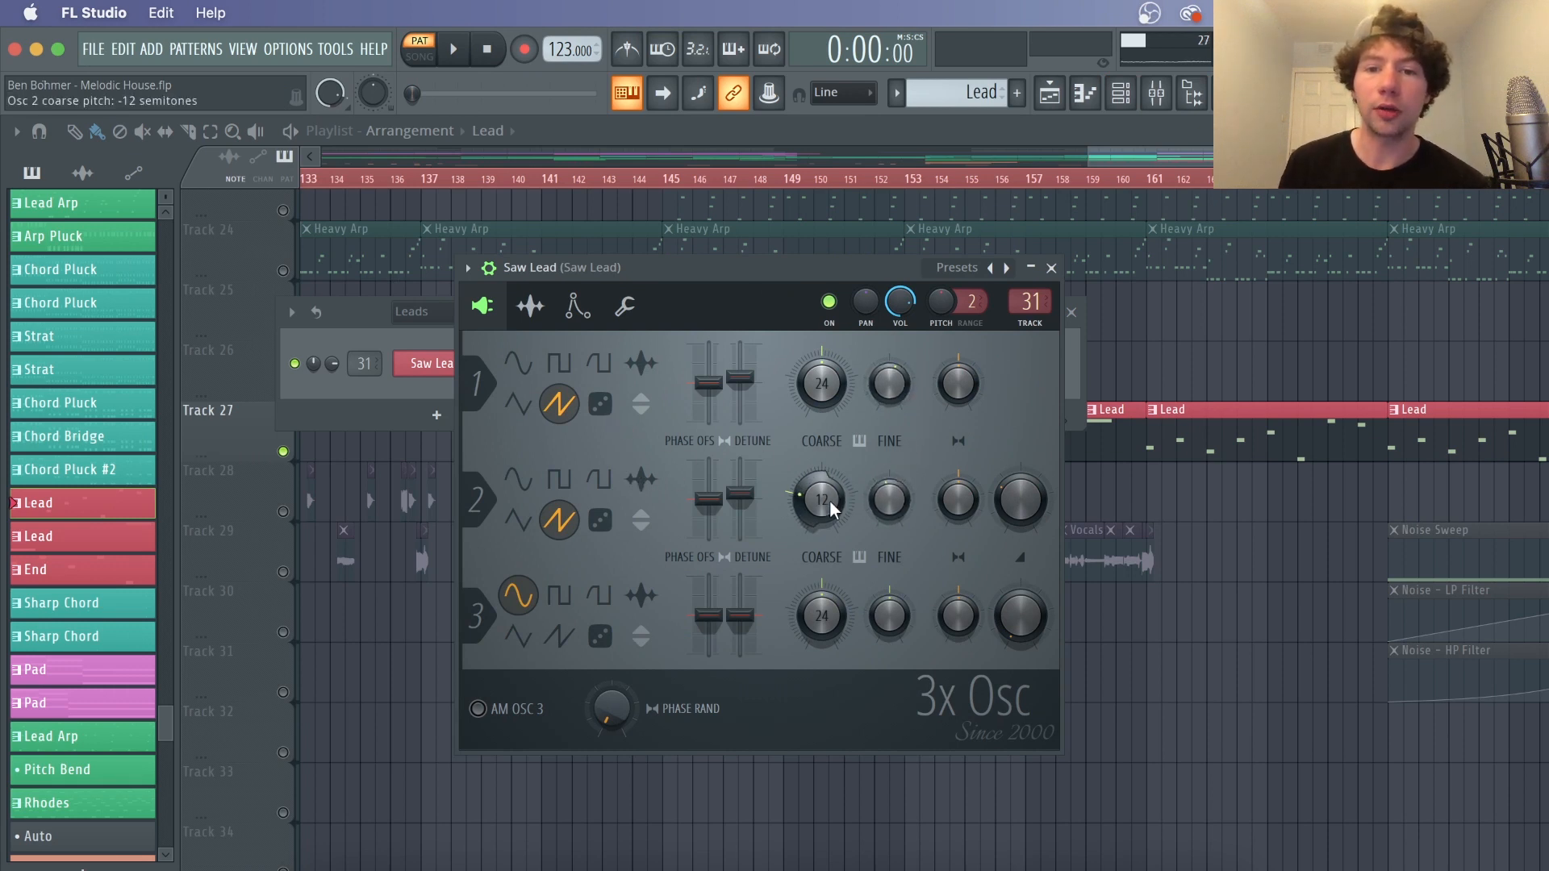
pyautogui.click(576, 310)
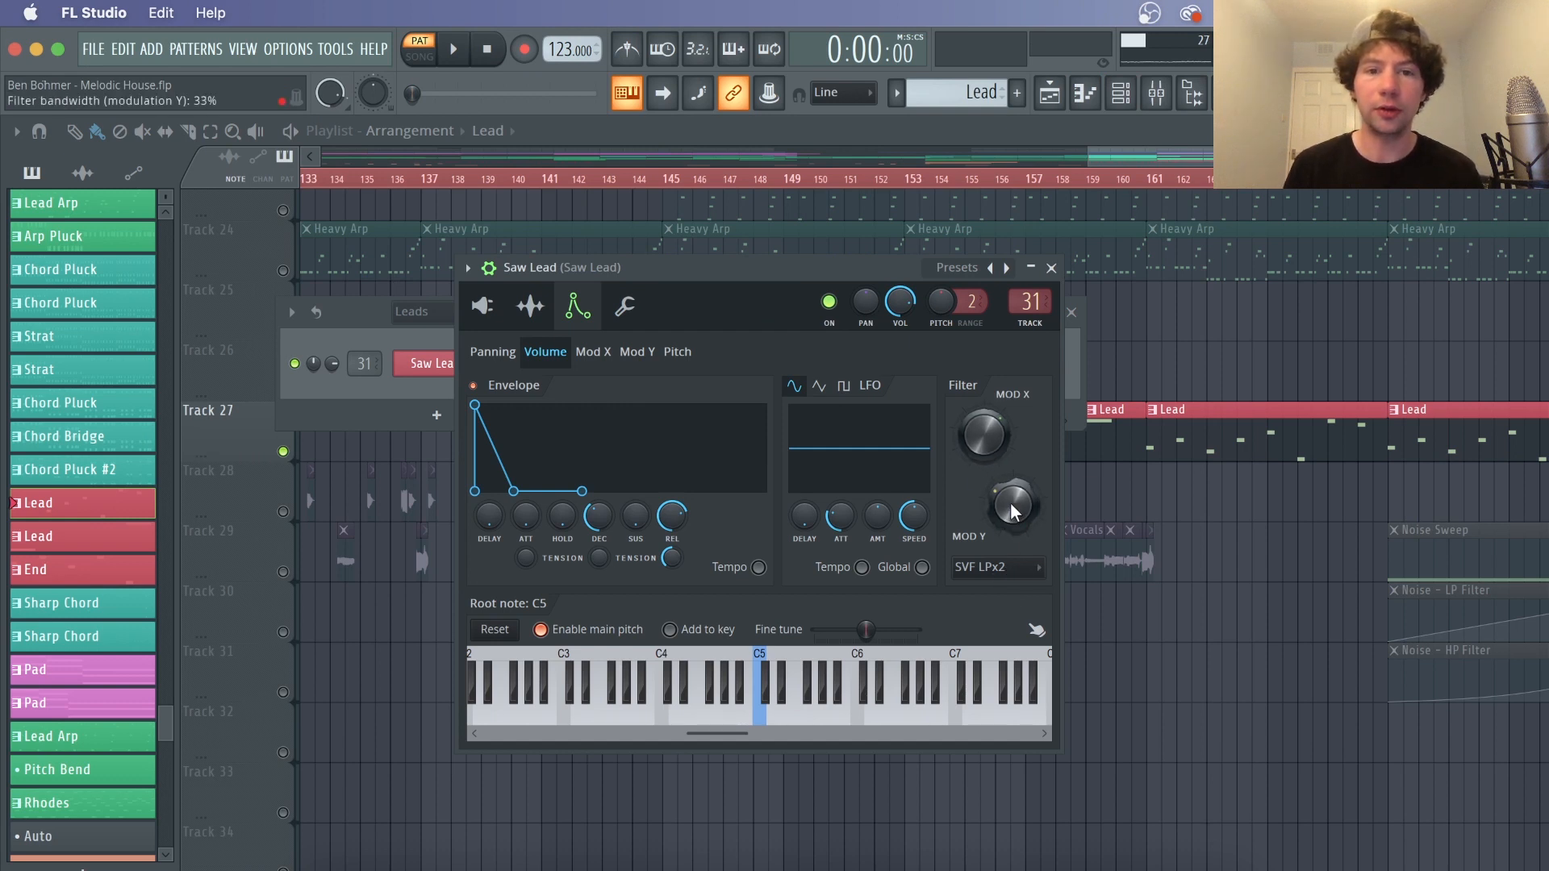
pyautogui.press('space')
pyautogui.click(678, 352)
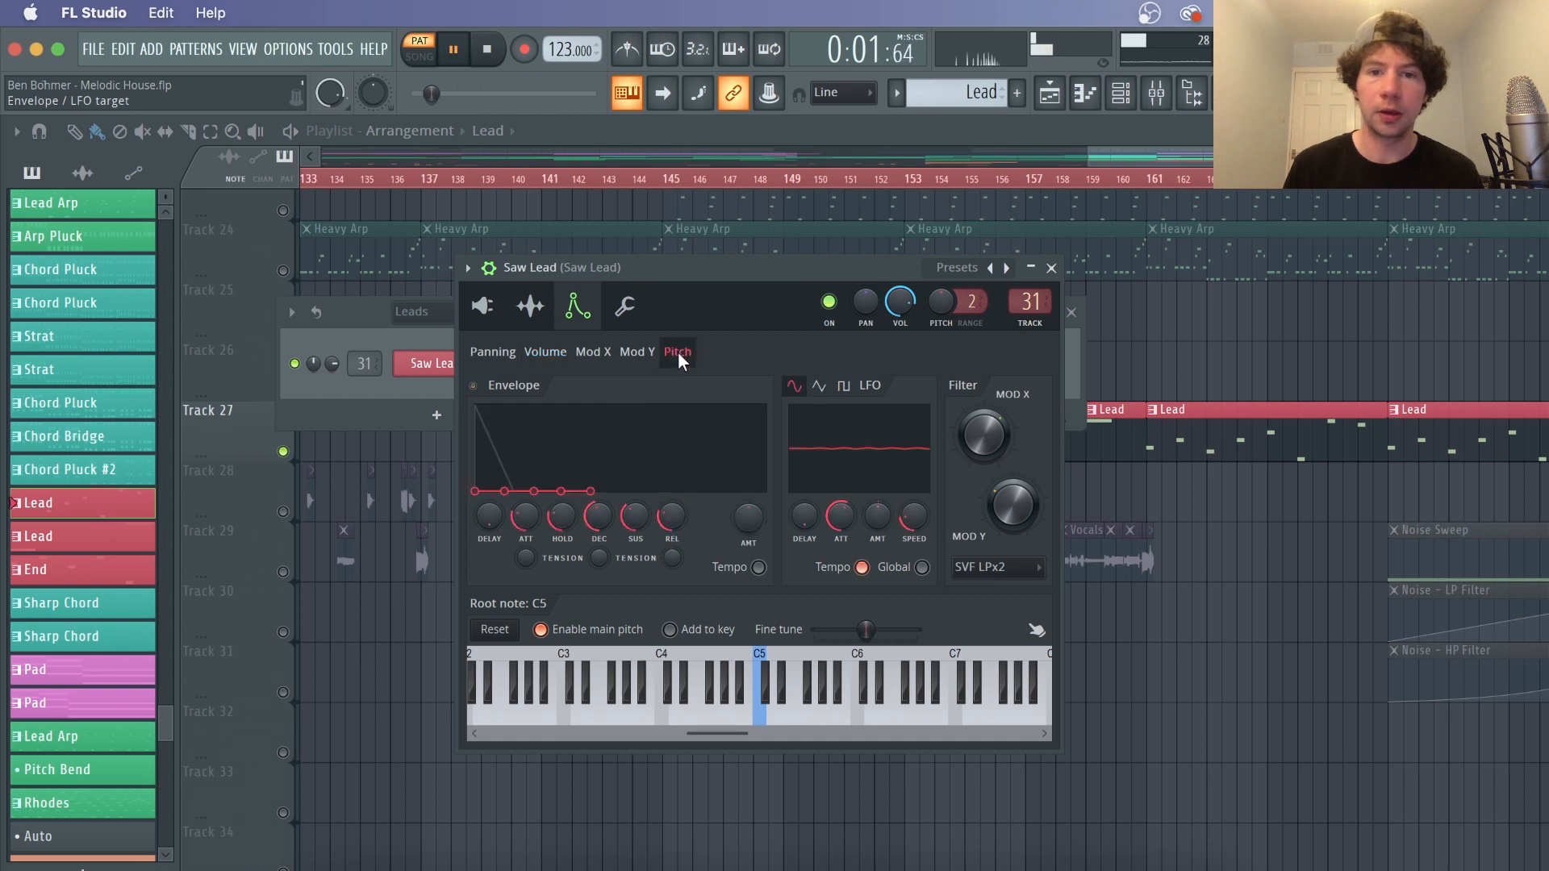
pyautogui.press('space')
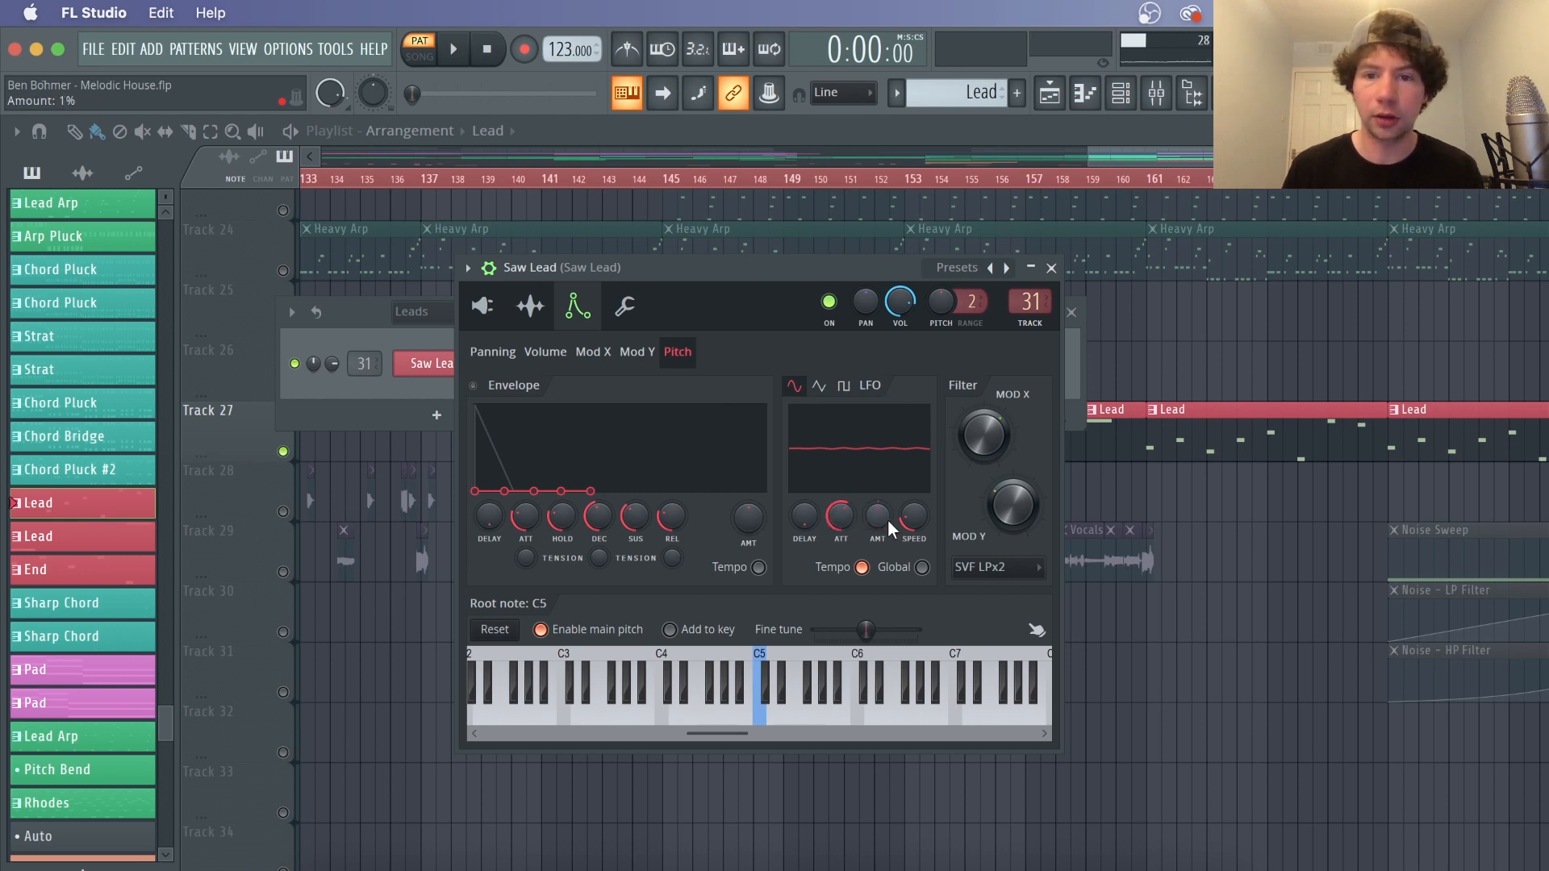
# Raise the pitch LFO amount to about 32% and set the LFO speed to 2 steps
pyautogui.moveTo(888, 524); pyautogui.dragTo(889, 504)
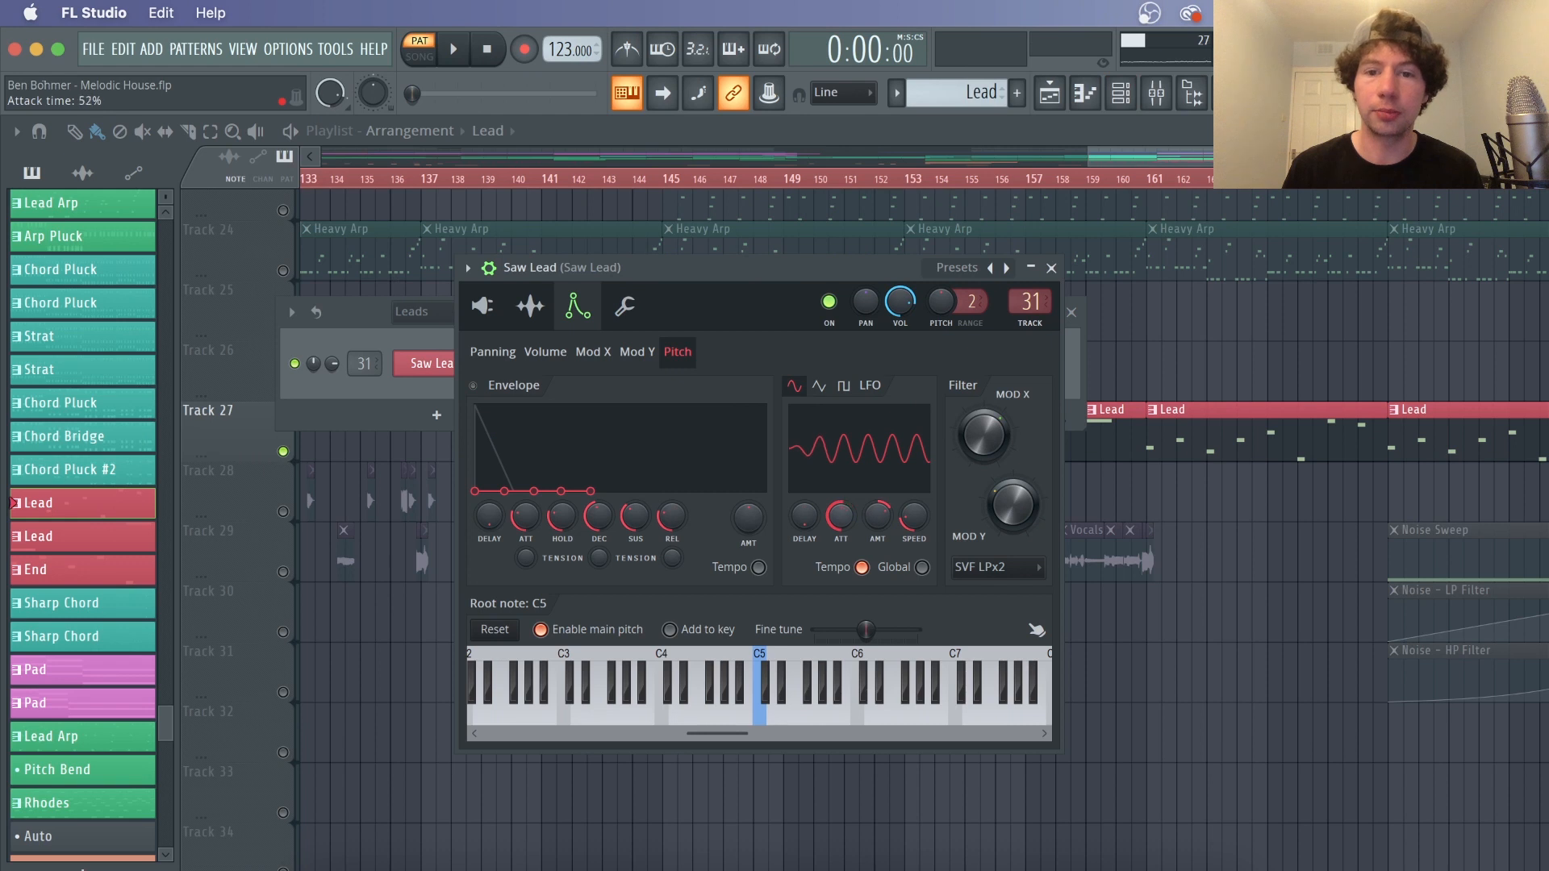
pyautogui.rightClick(916, 517)
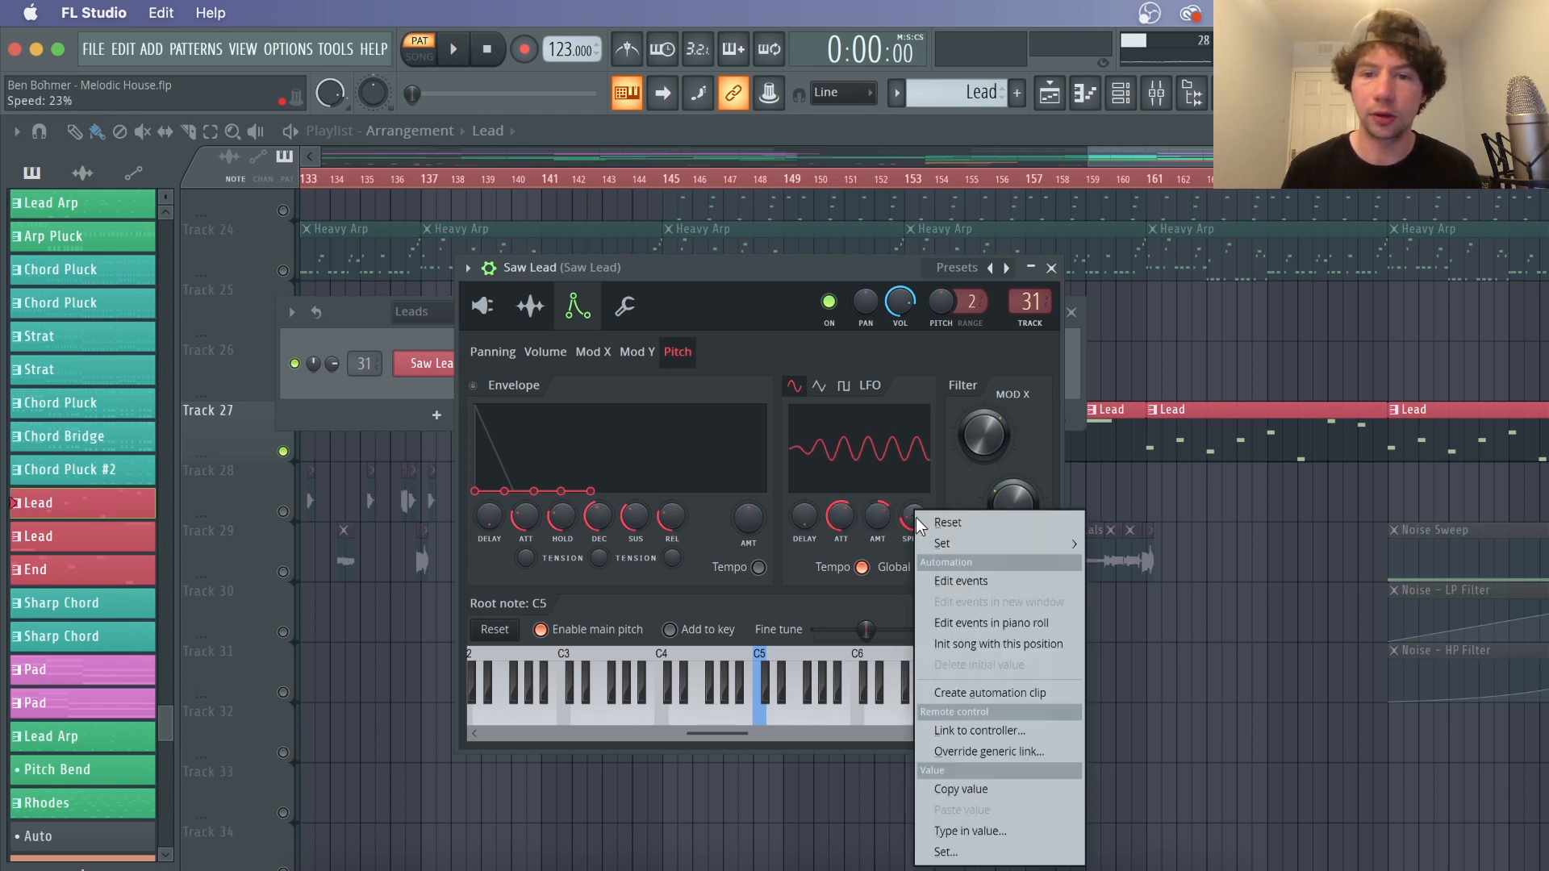
pyautogui.moveTo(950, 544)
pyautogui.click(1123, 604)
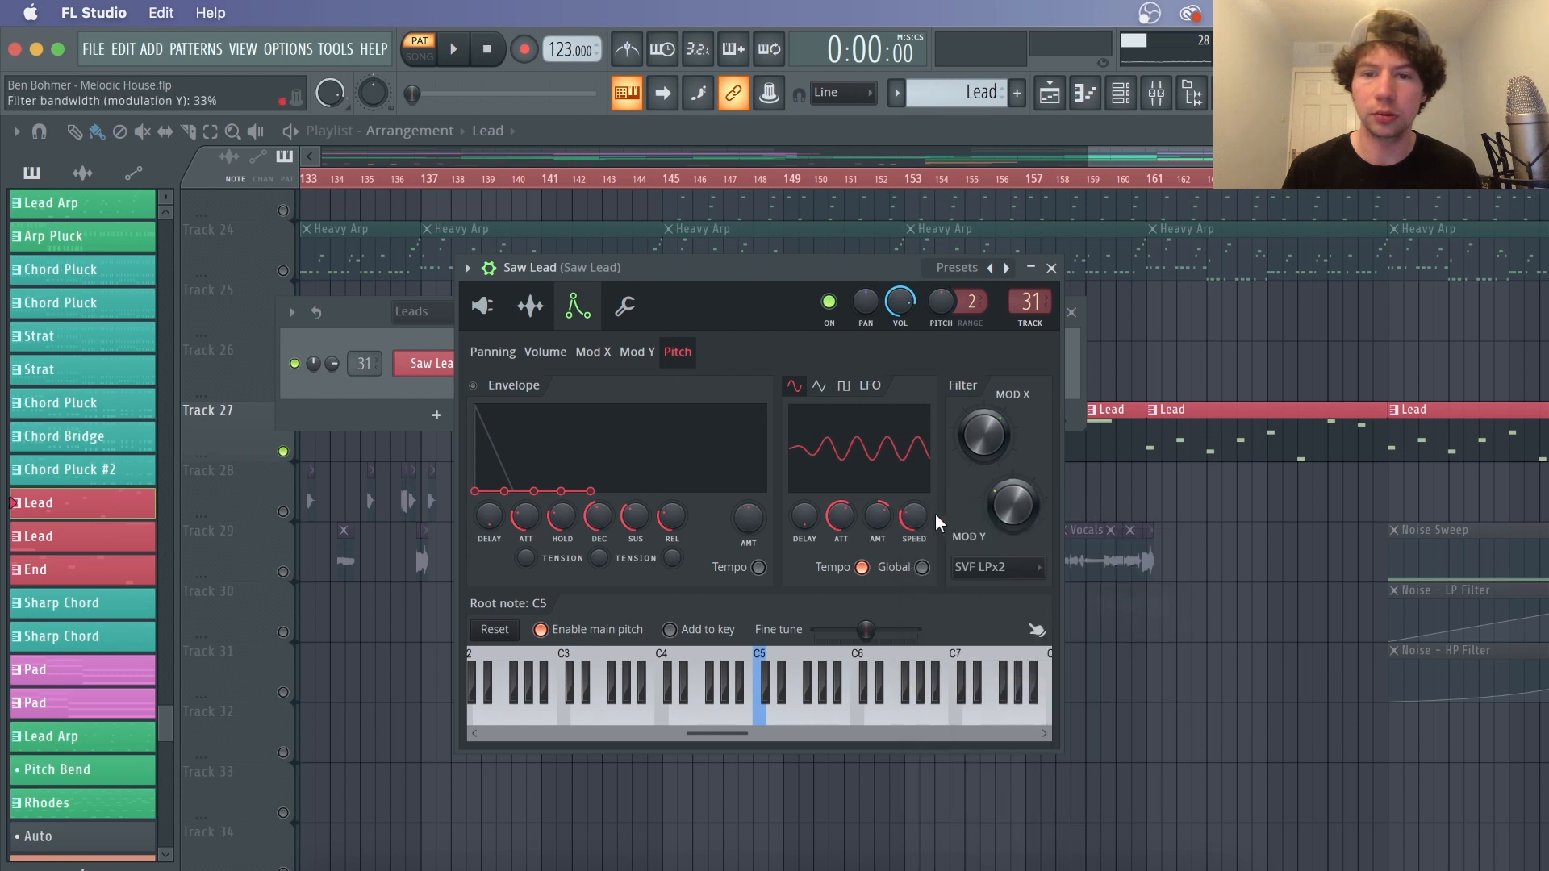
pyautogui.rightClick(916, 515)
pyautogui.click(1102, 623)
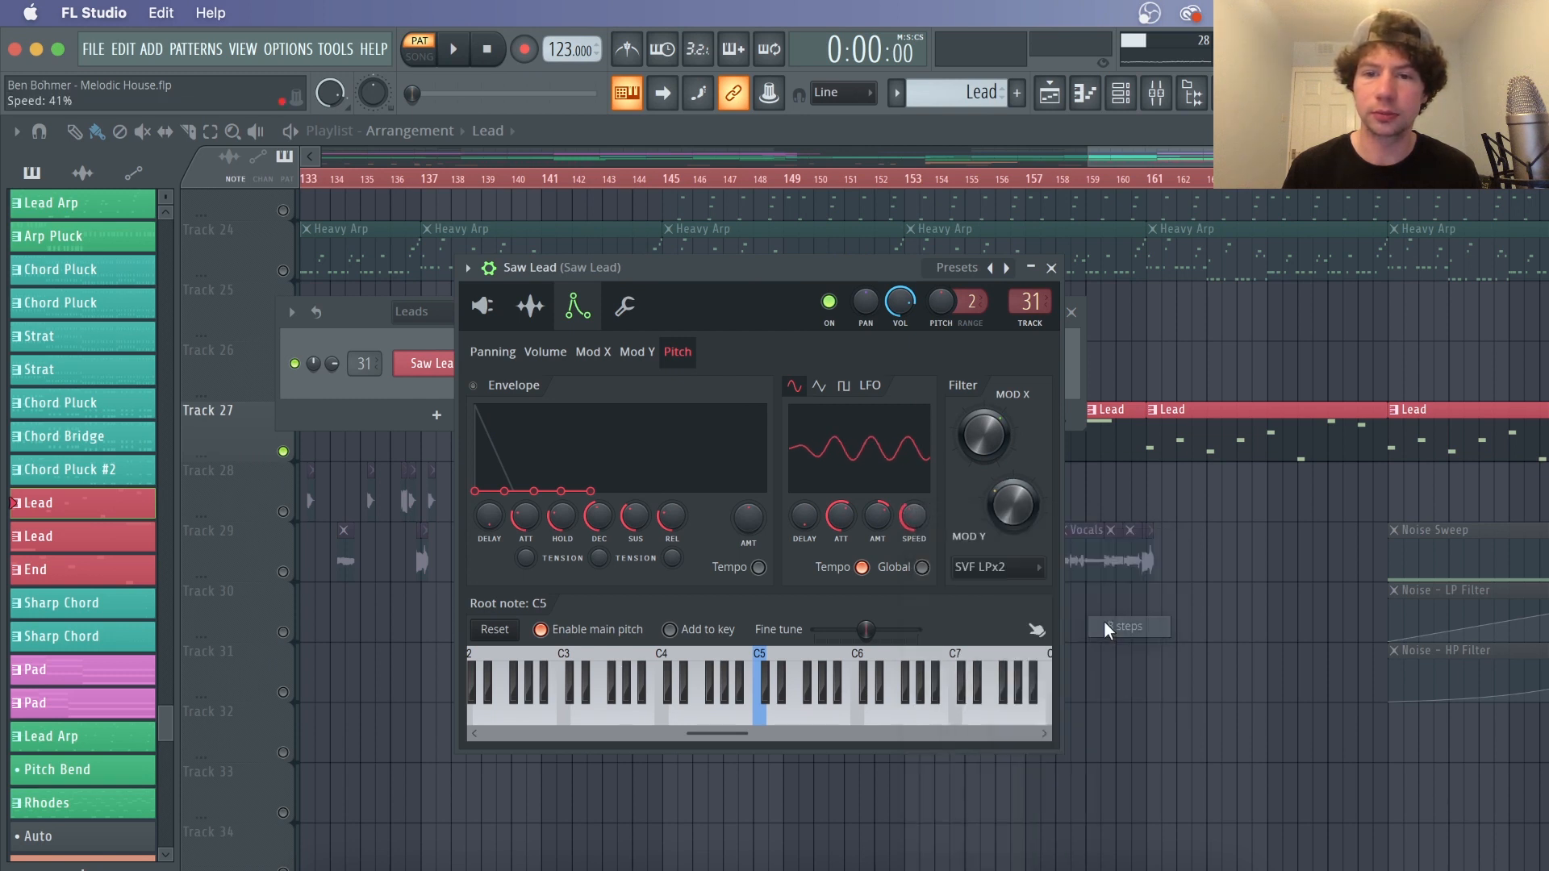
pyautogui.rightClick(917, 517)
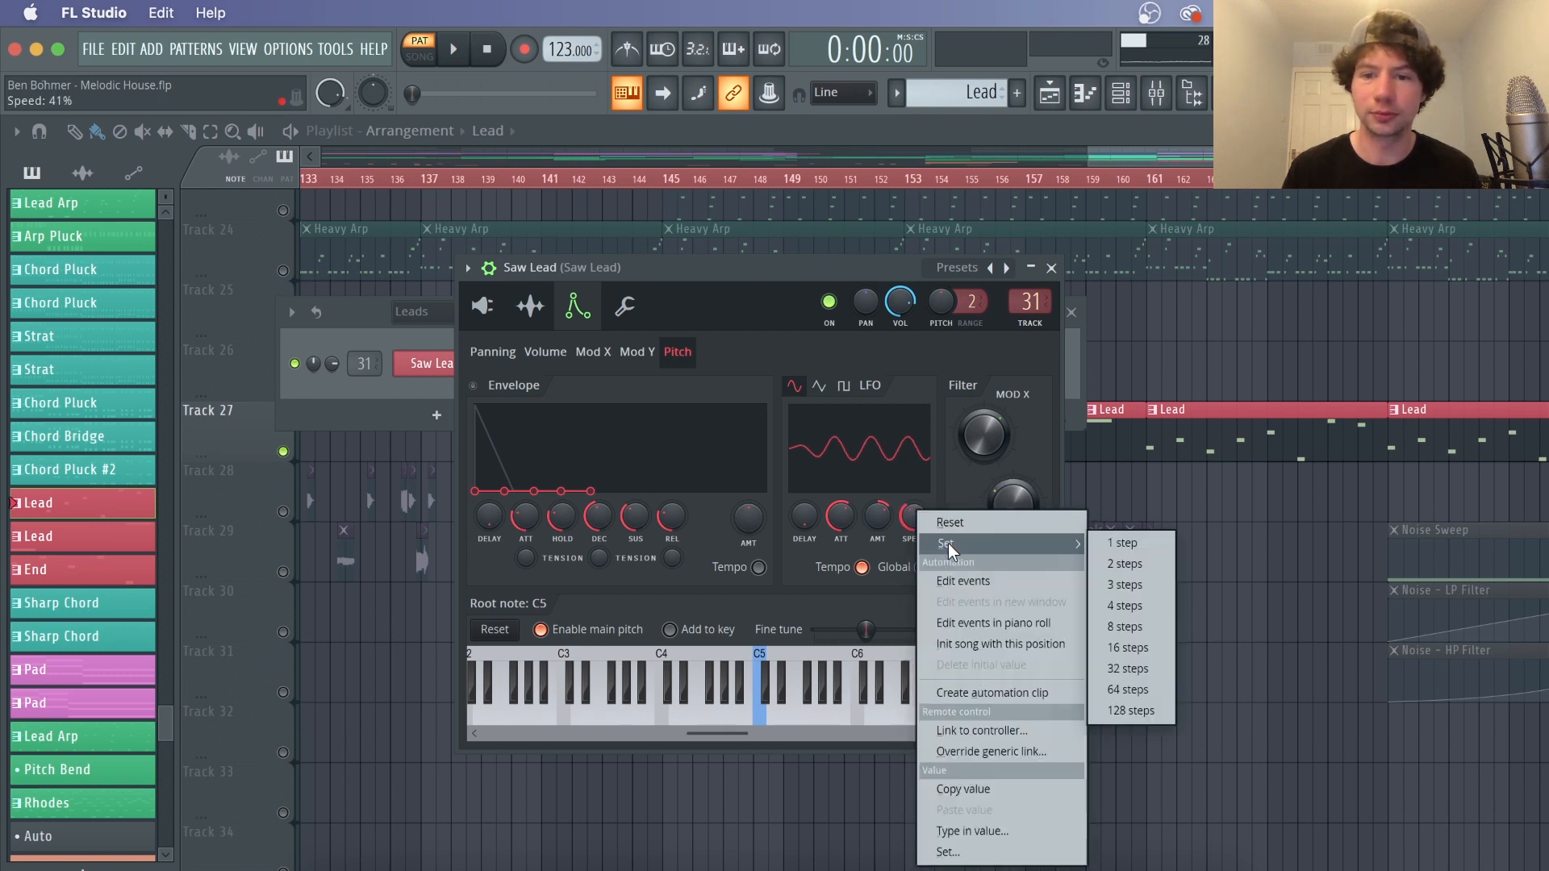
pyautogui.click(1105, 565)
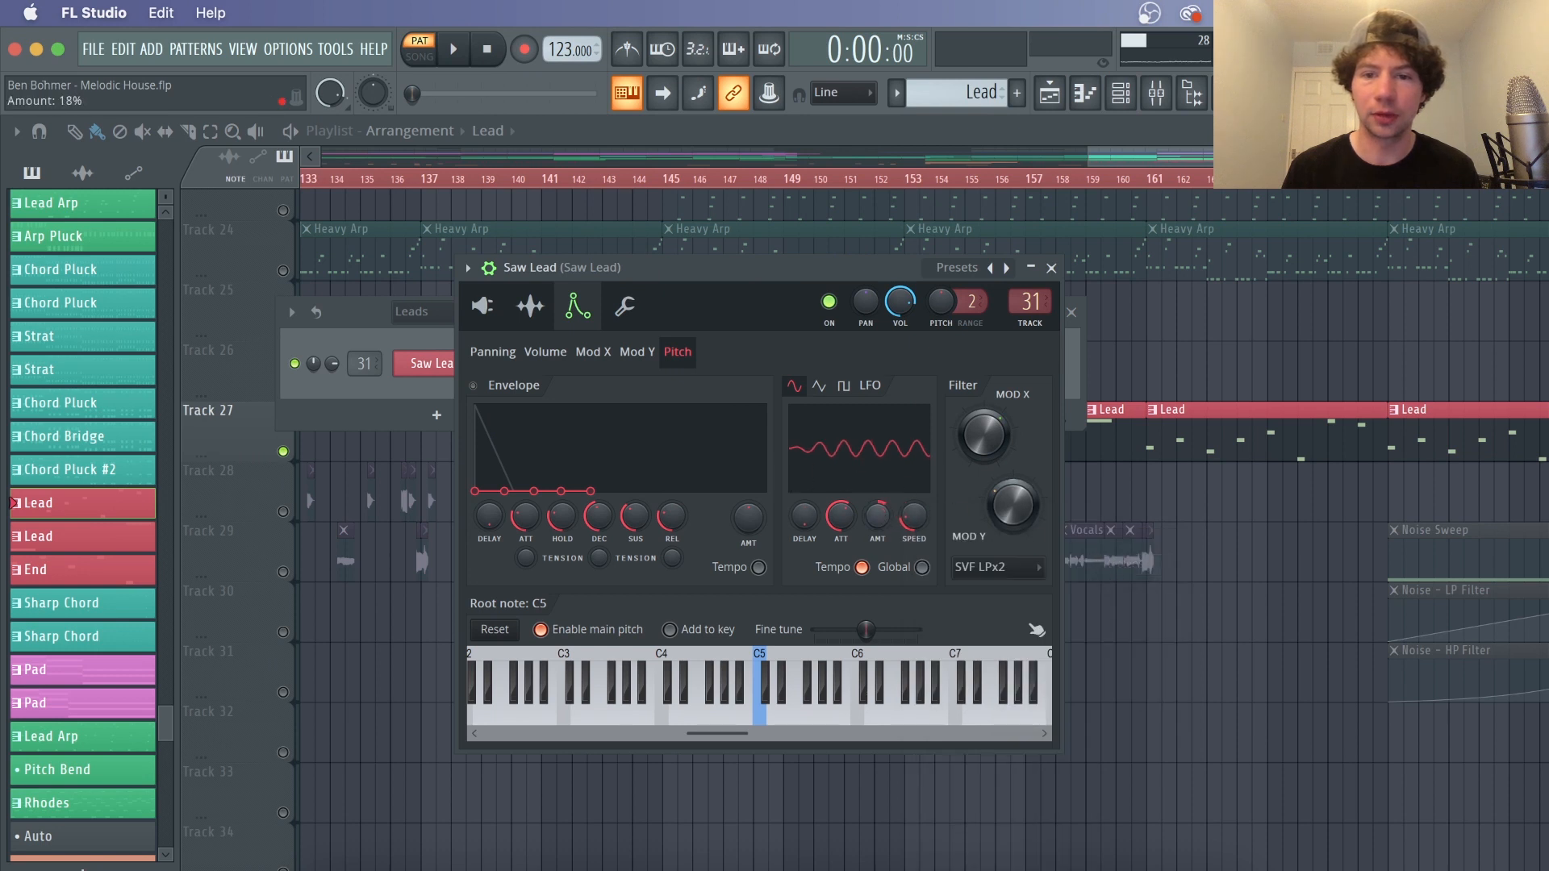
# Preview the lead and turn the pitch LFO amount back down
pyautogui.press('space')
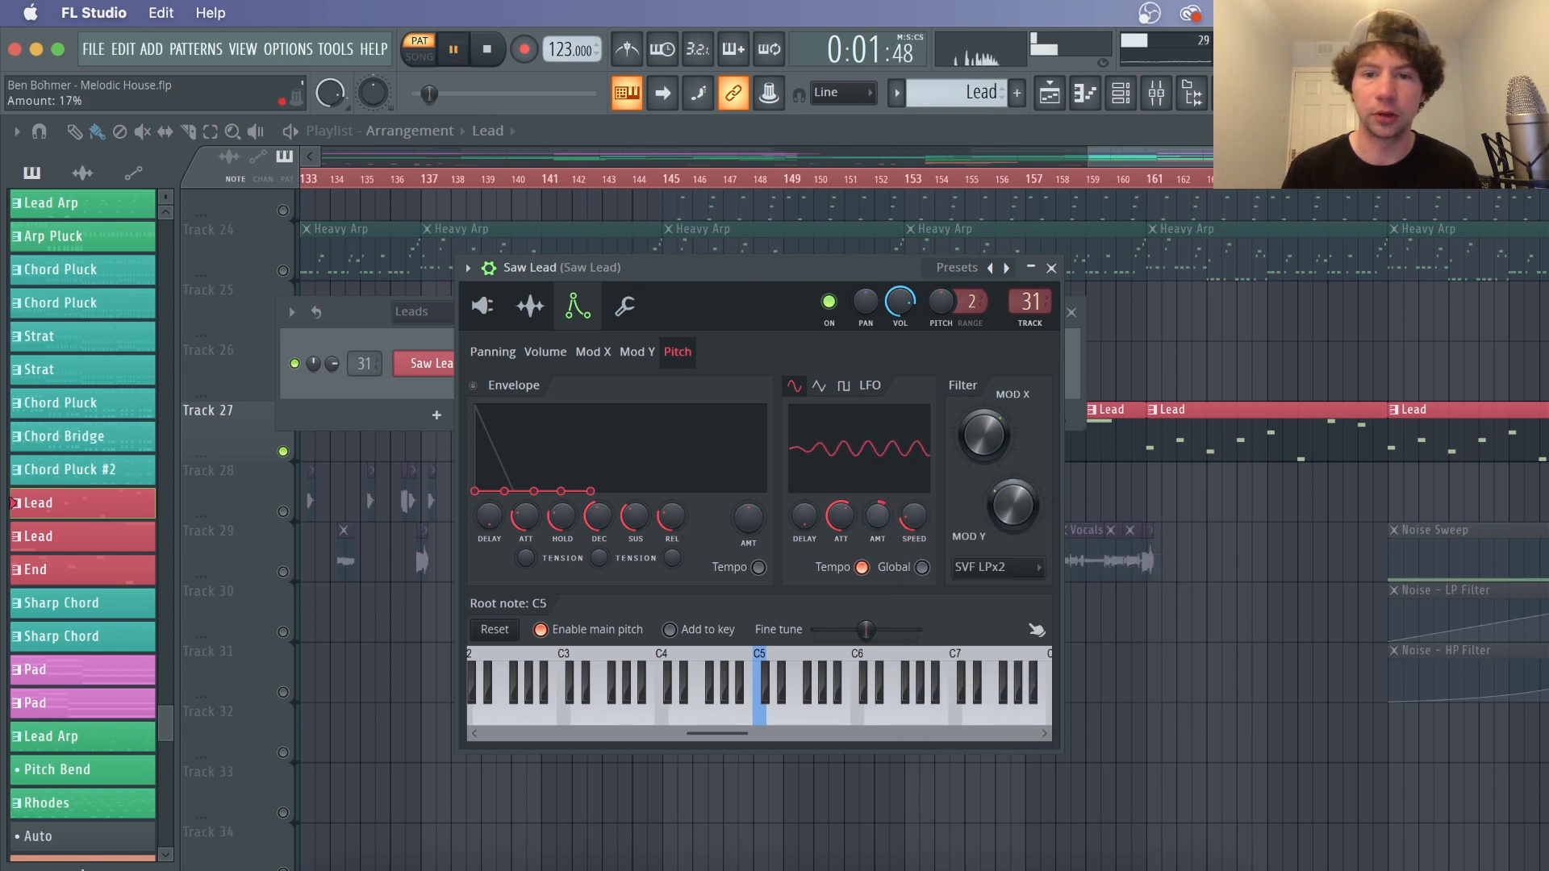
pyautogui.press('space')
pyautogui.moveTo(878, 516); pyautogui.dragTo(878, 527)
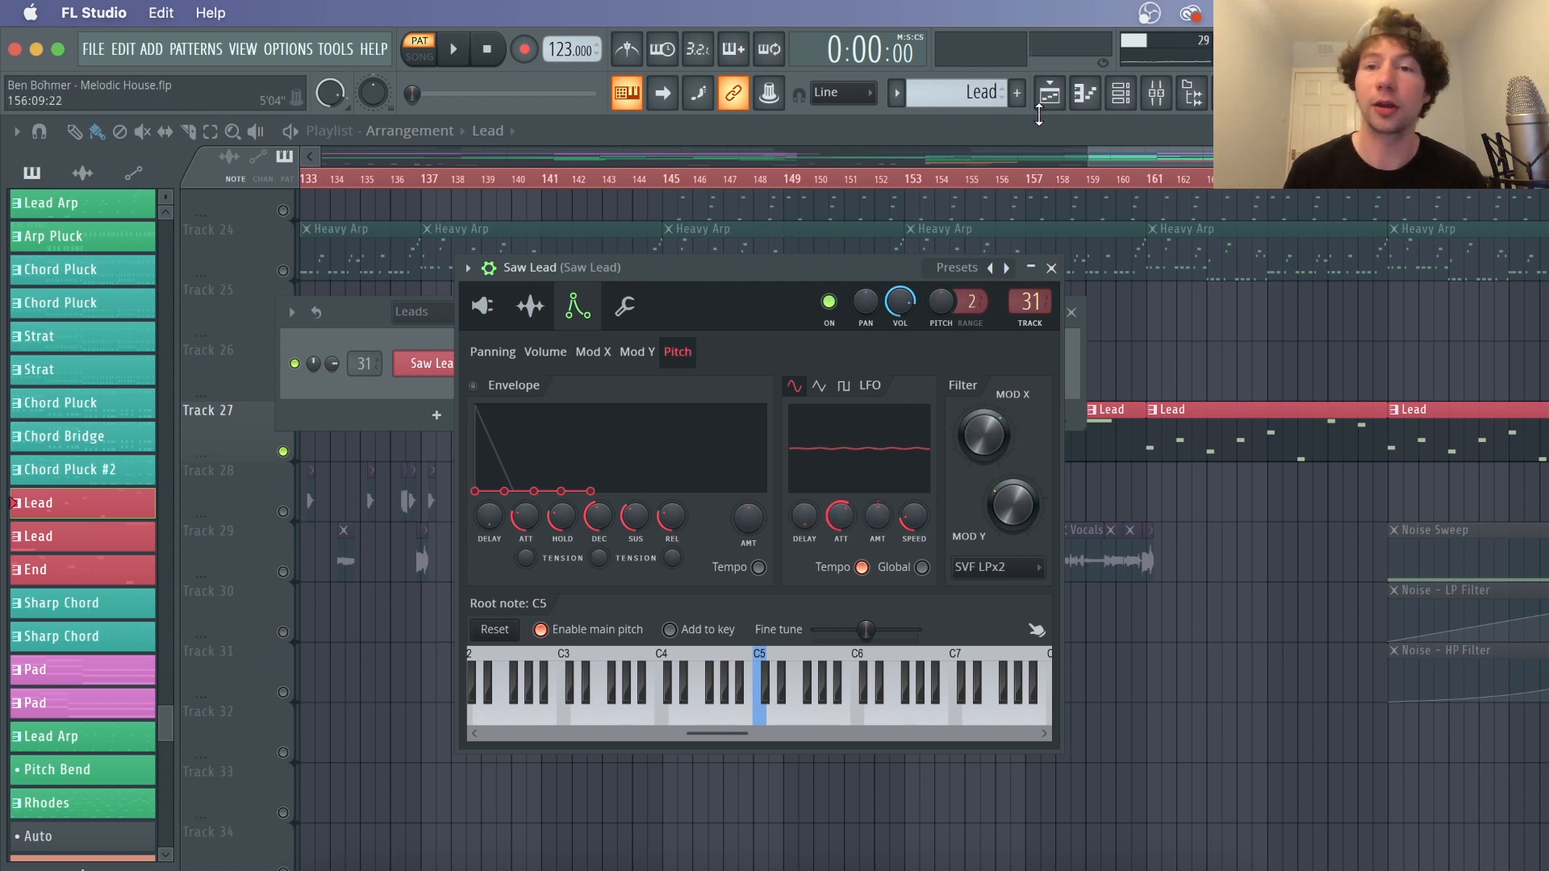
# Open the Saw Lead mixer track and inspect its Fruity Reeverb 2 while playing
pyautogui.click(1159, 93)
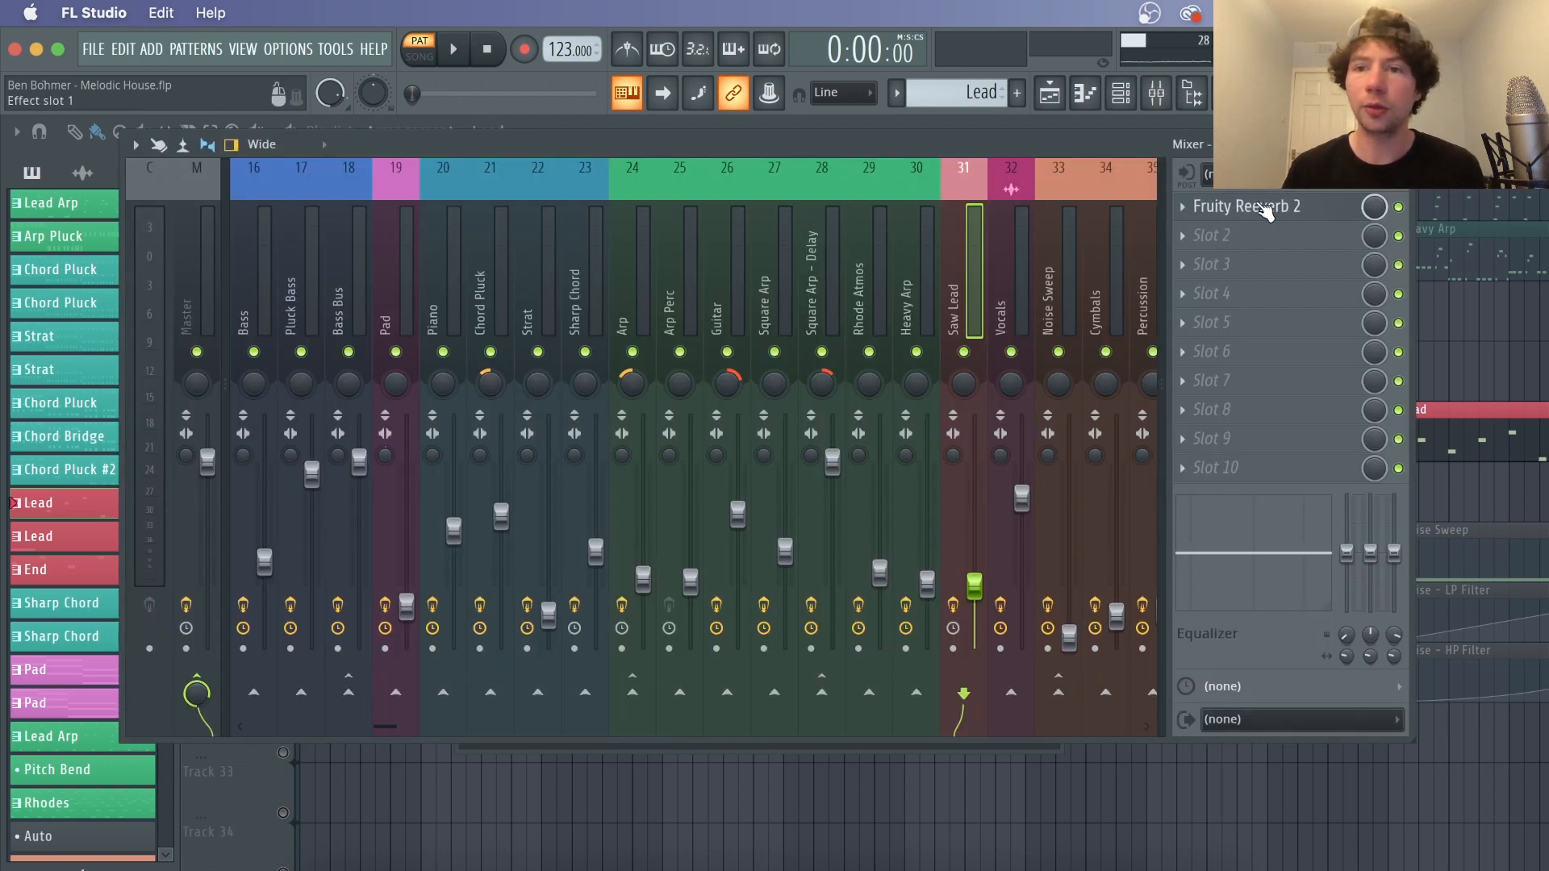
pyautogui.click(1257, 208)
pyautogui.press('space')
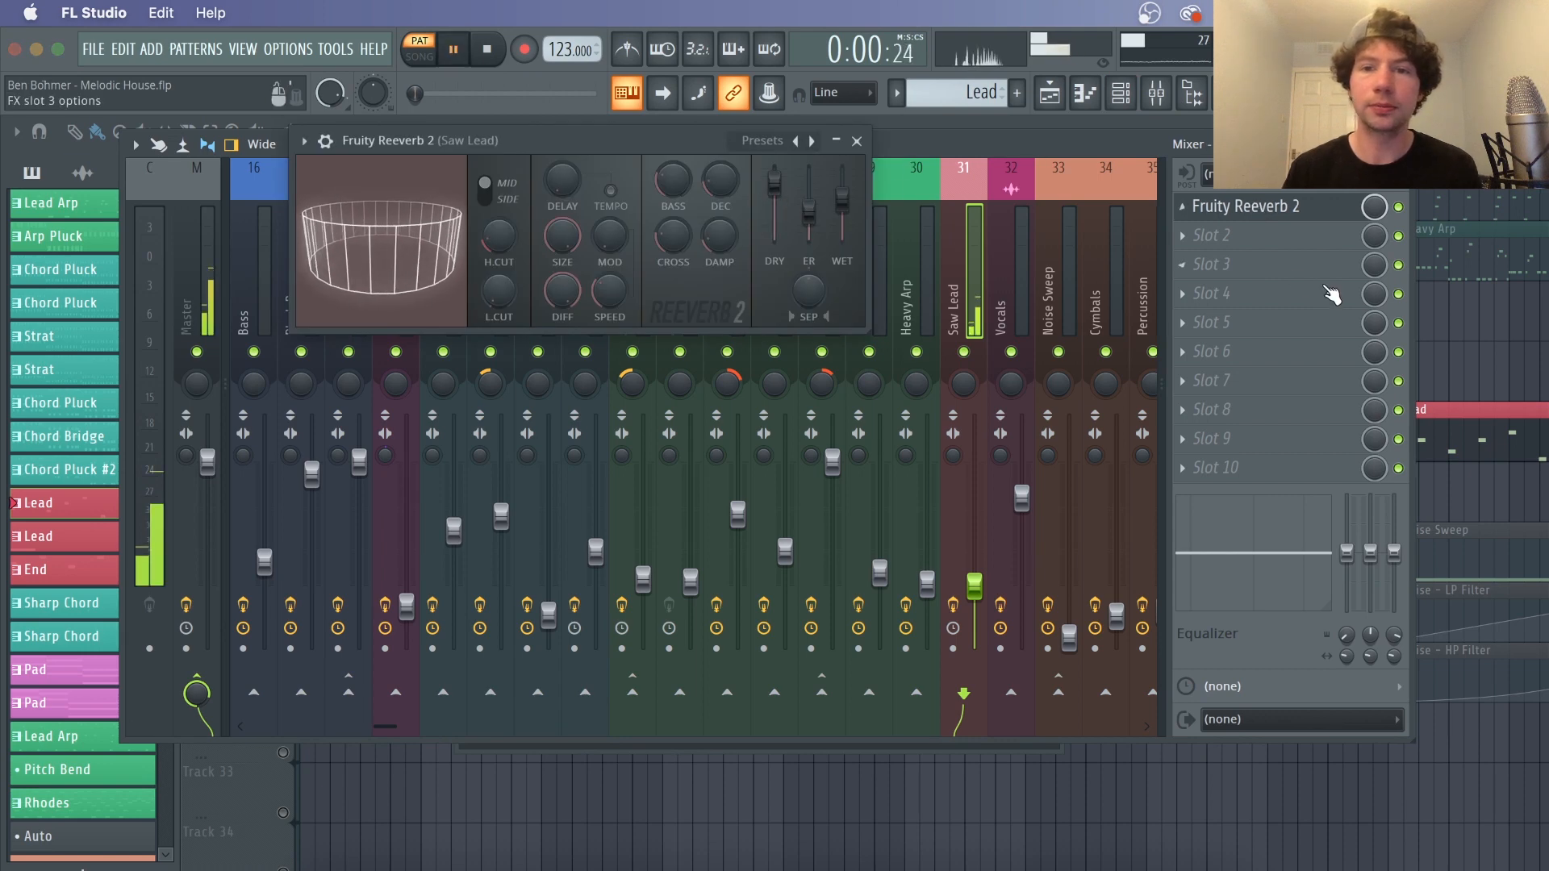
pyautogui.click(1456, 355)
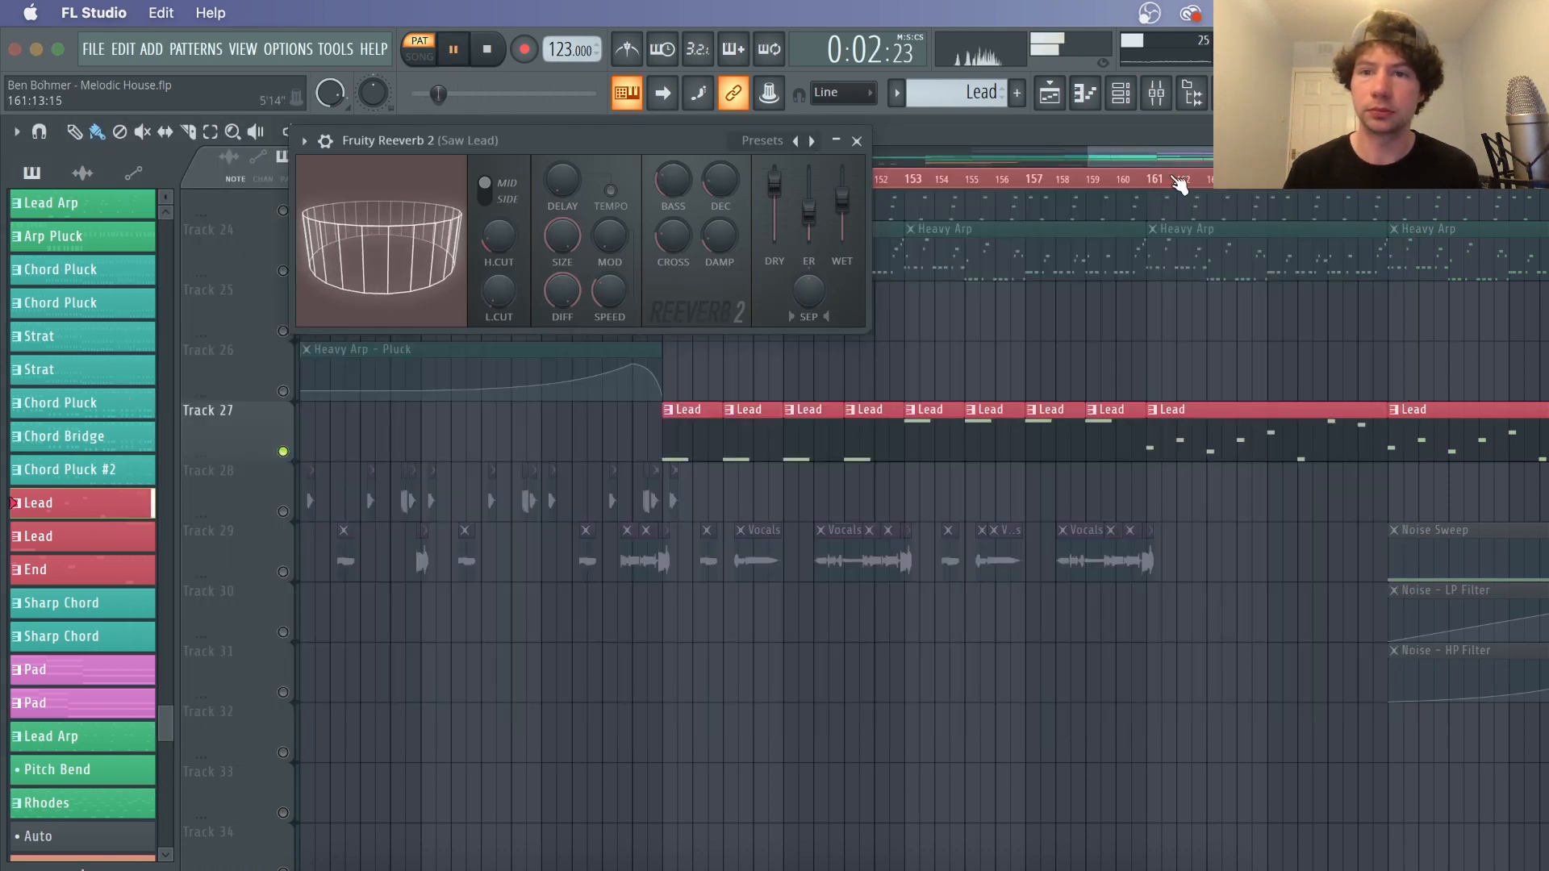
pyautogui.press('space')
# Open the Lead pattern in the piano roll and switch the control lane to note pan
pyautogui.doubleClick(1275, 443)
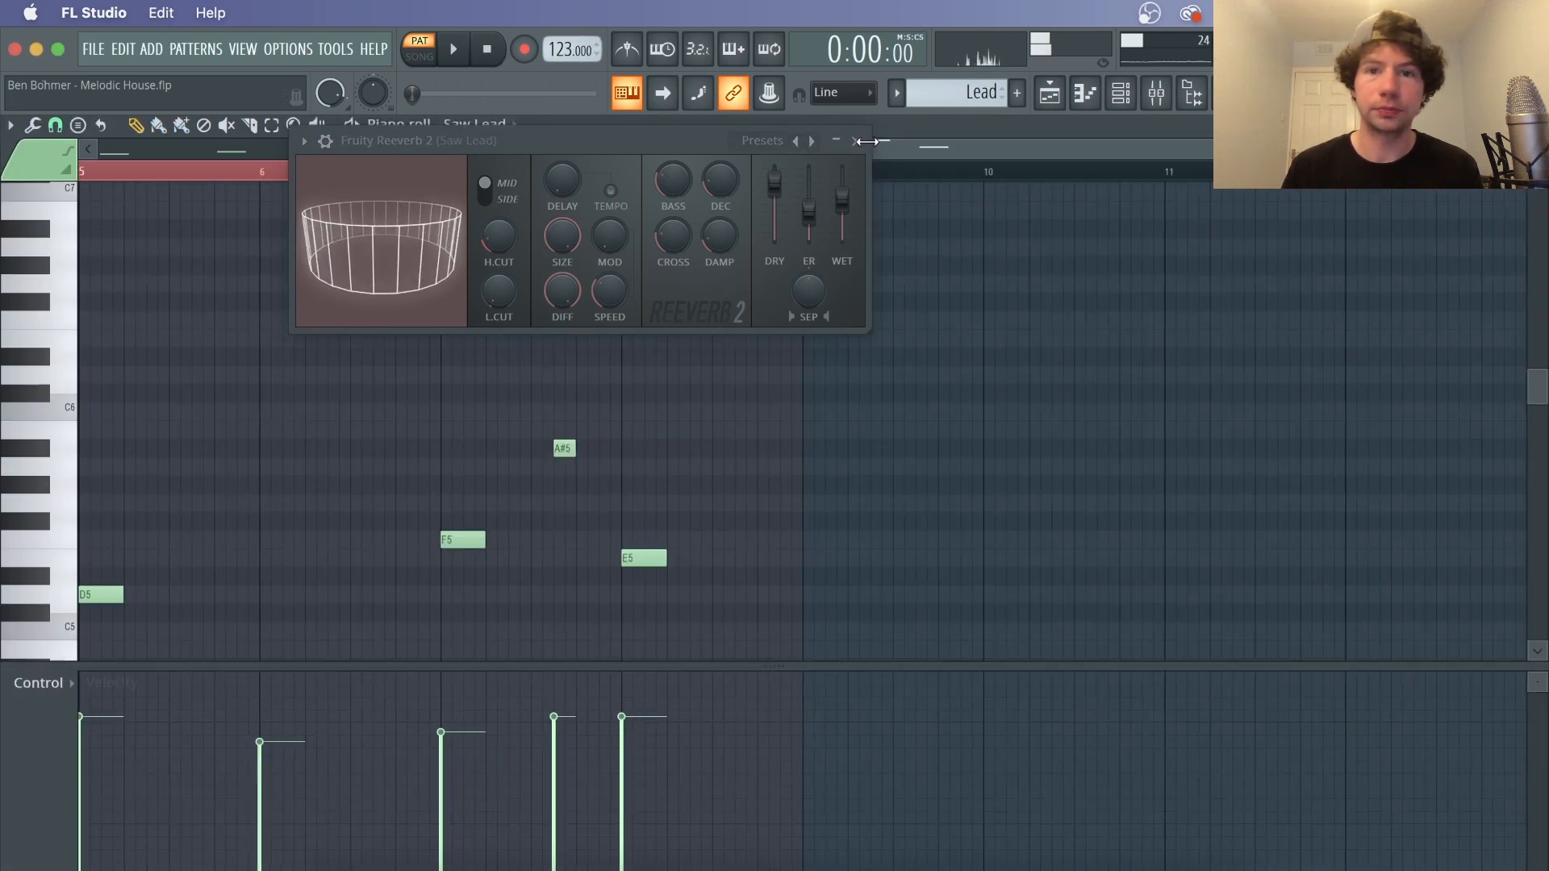
pyautogui.press('F9')
pyautogui.click(1490, 245)
pyautogui.scroll(-3, 886, 179)
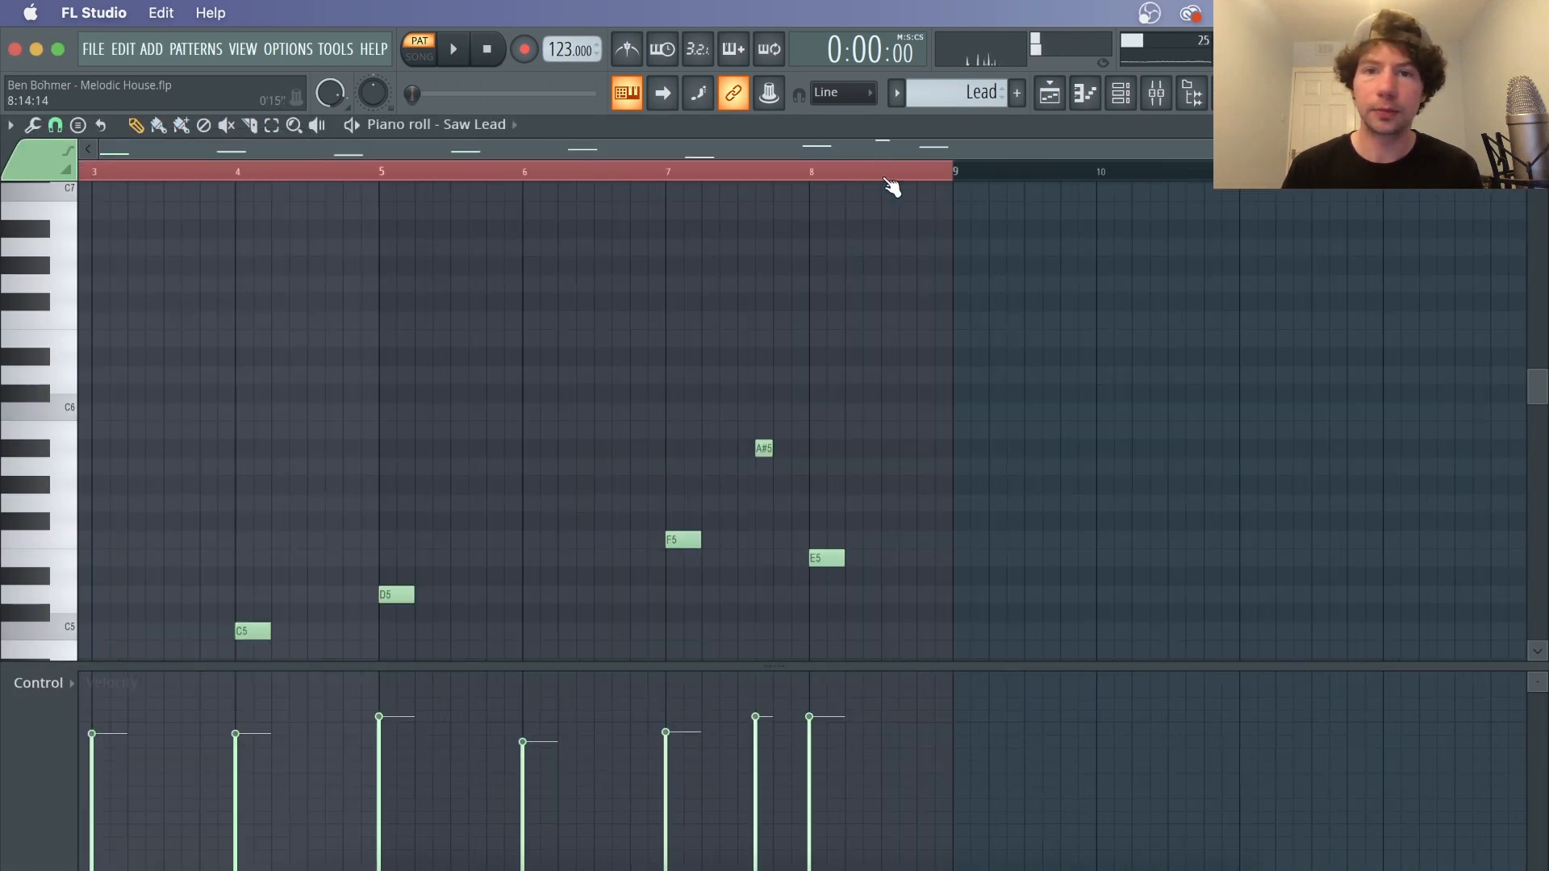
pyautogui.click(14, 762)
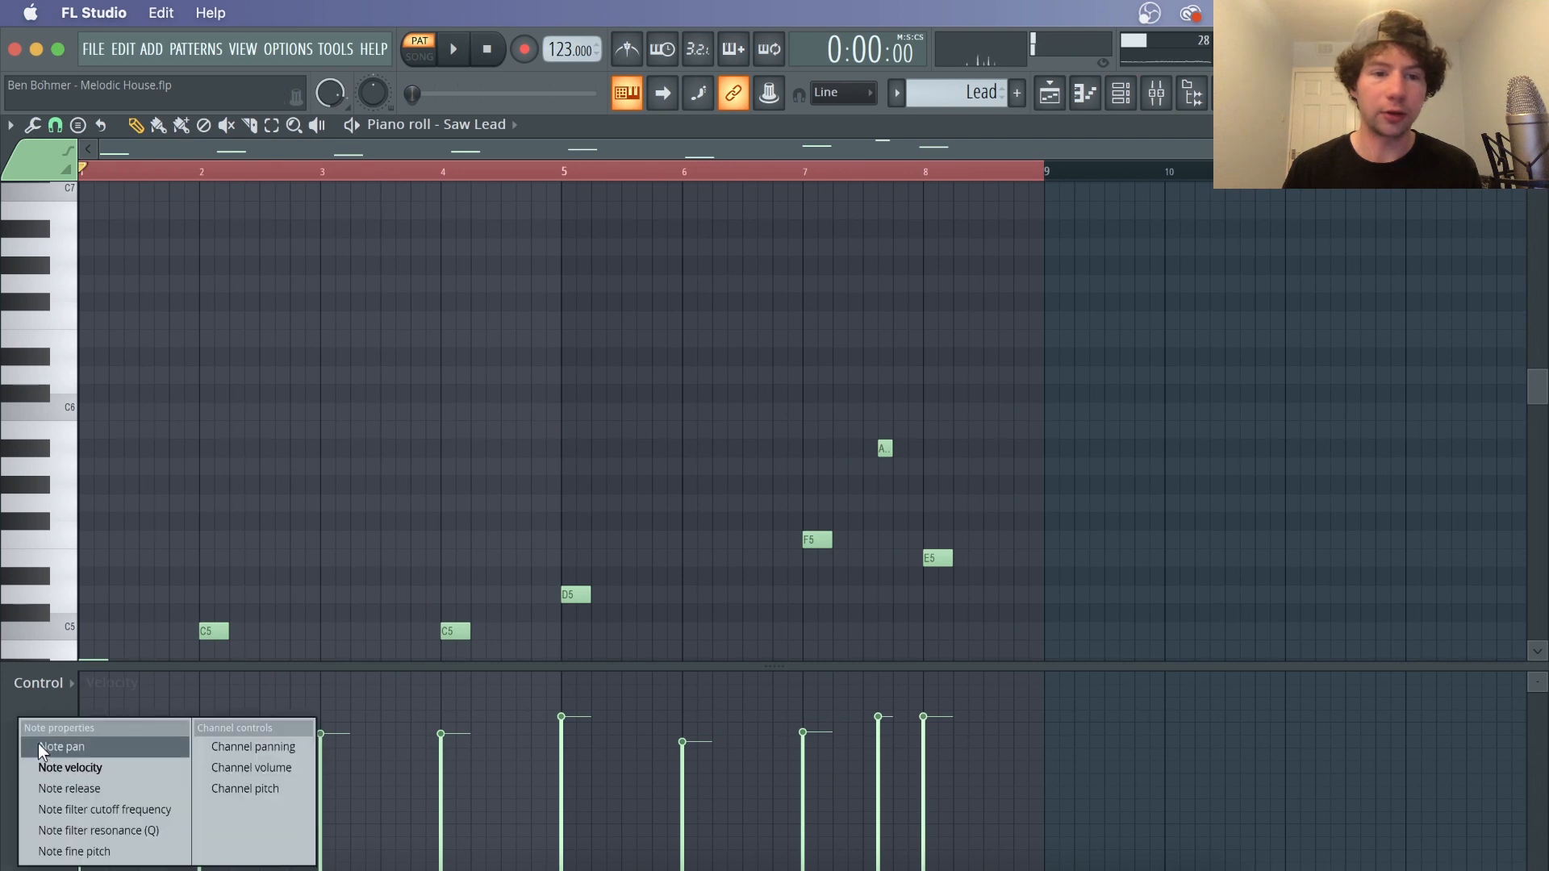
pyautogui.click(114, 744)
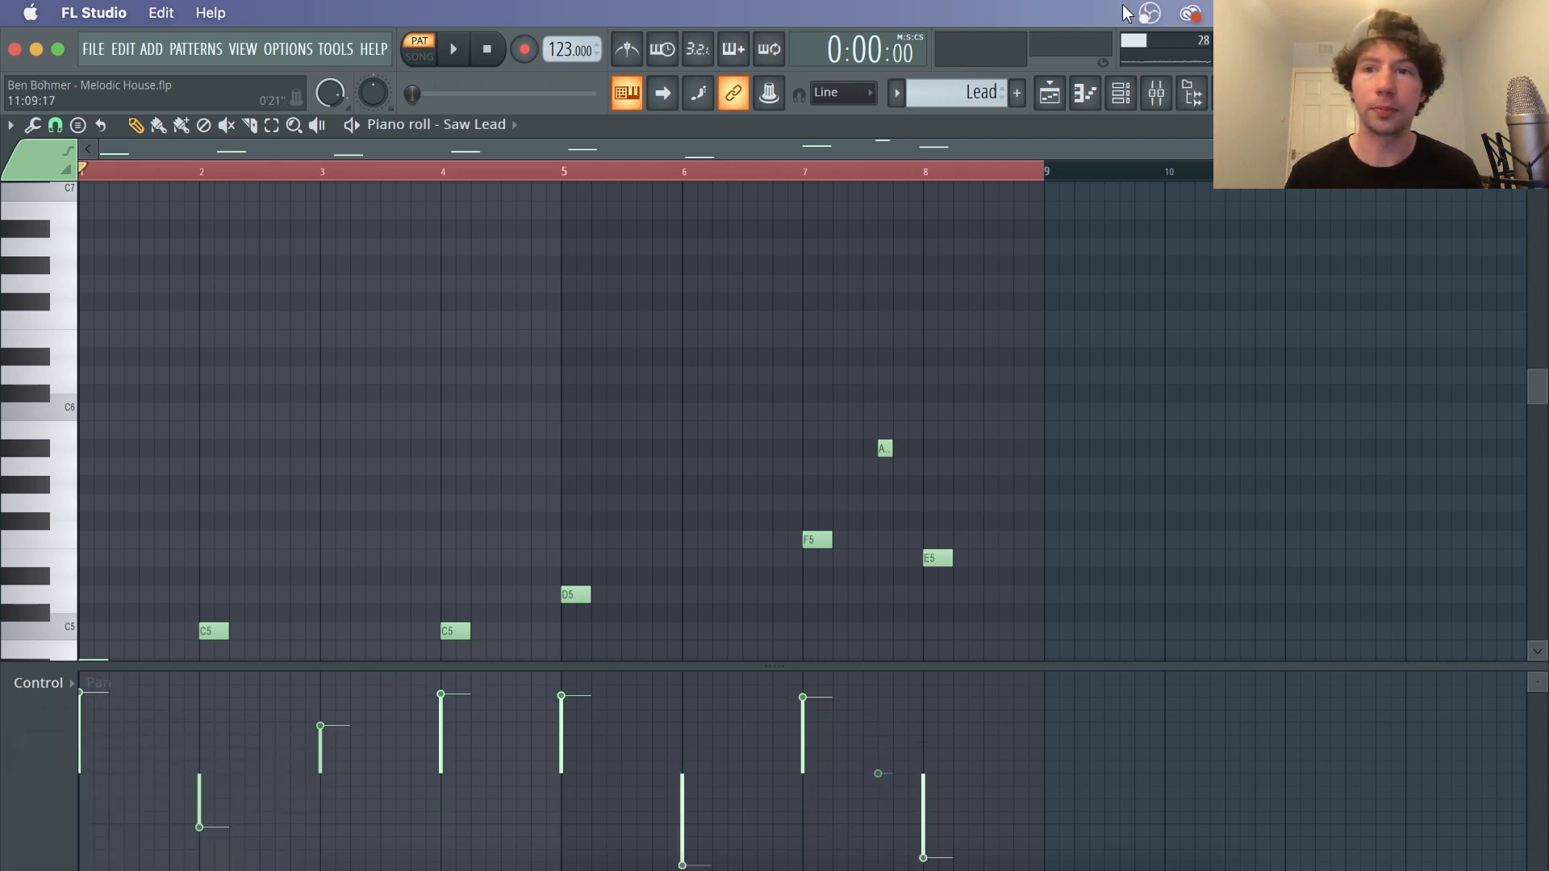
# Return to the playlist and play the vocals section from around bar 142
pyautogui.click(1058, 96)
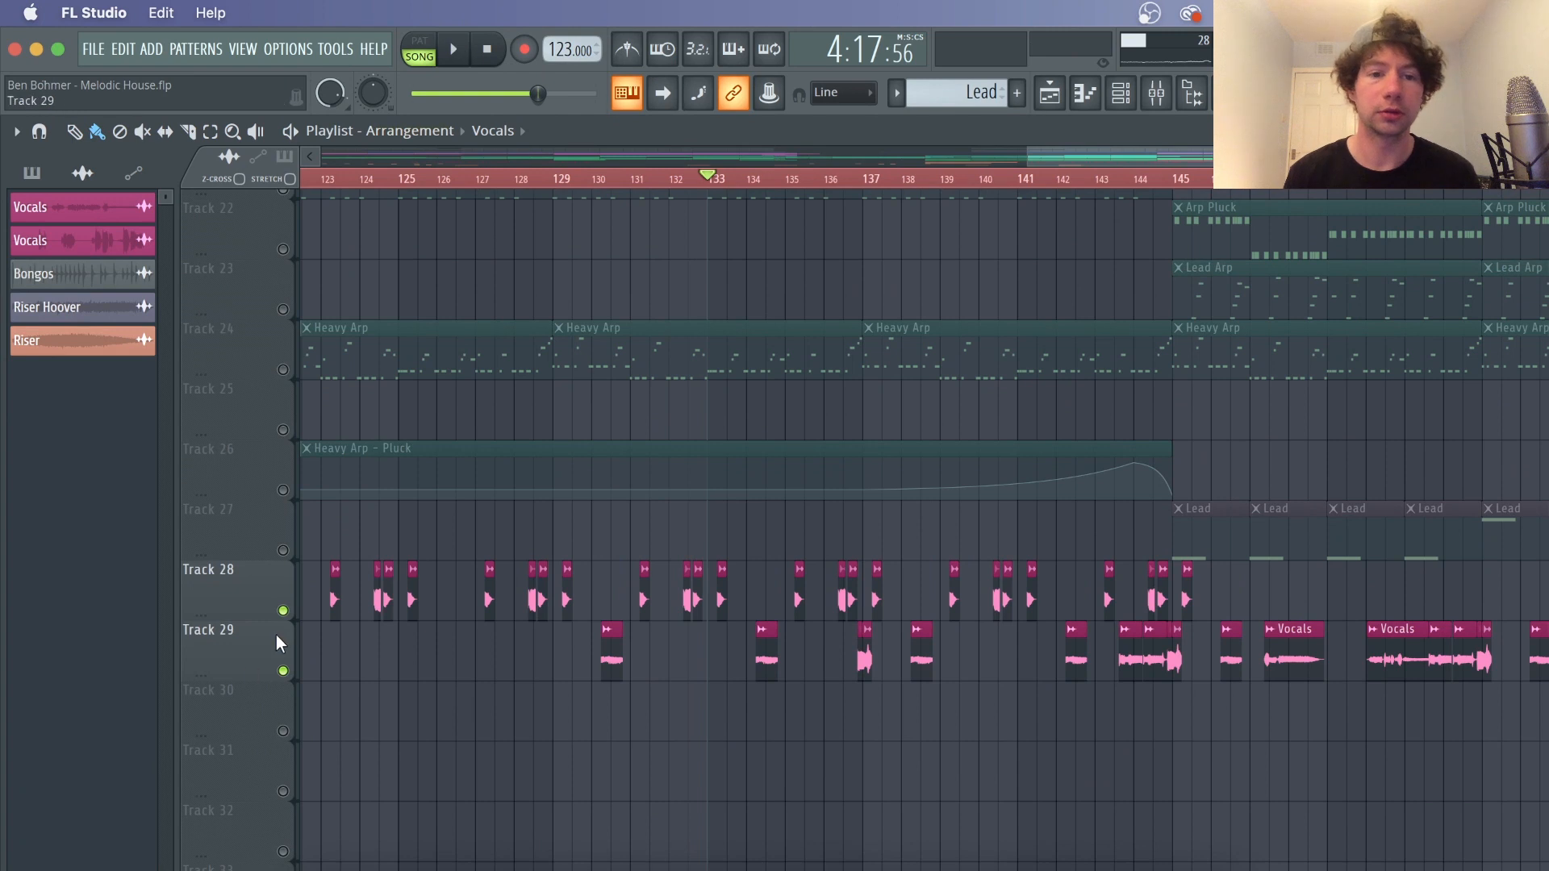
pyautogui.press('space')
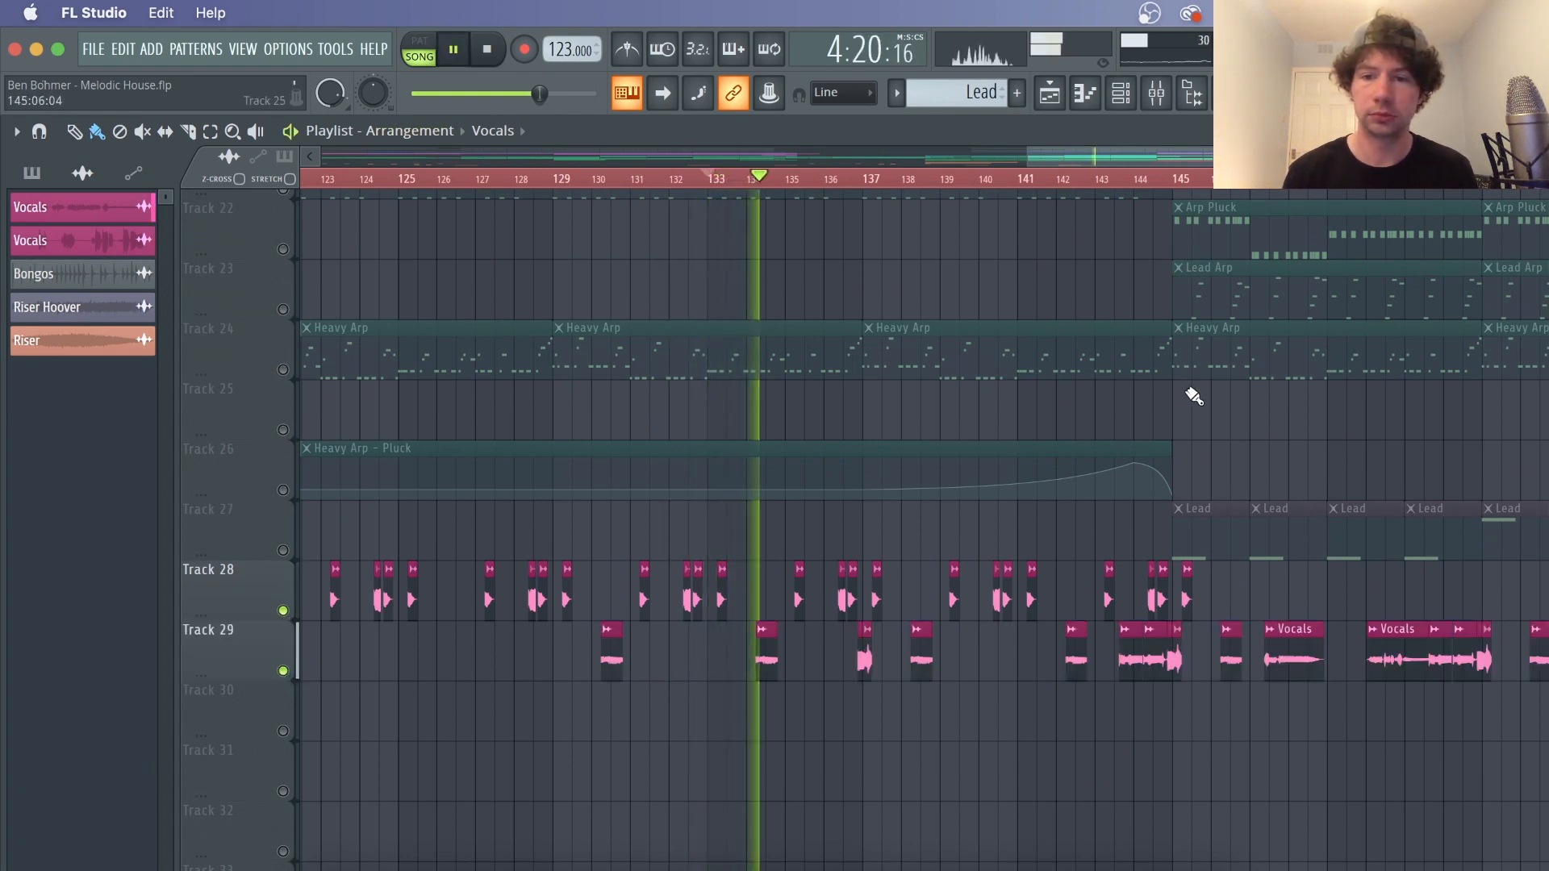
pyautogui.click(1100, 184)
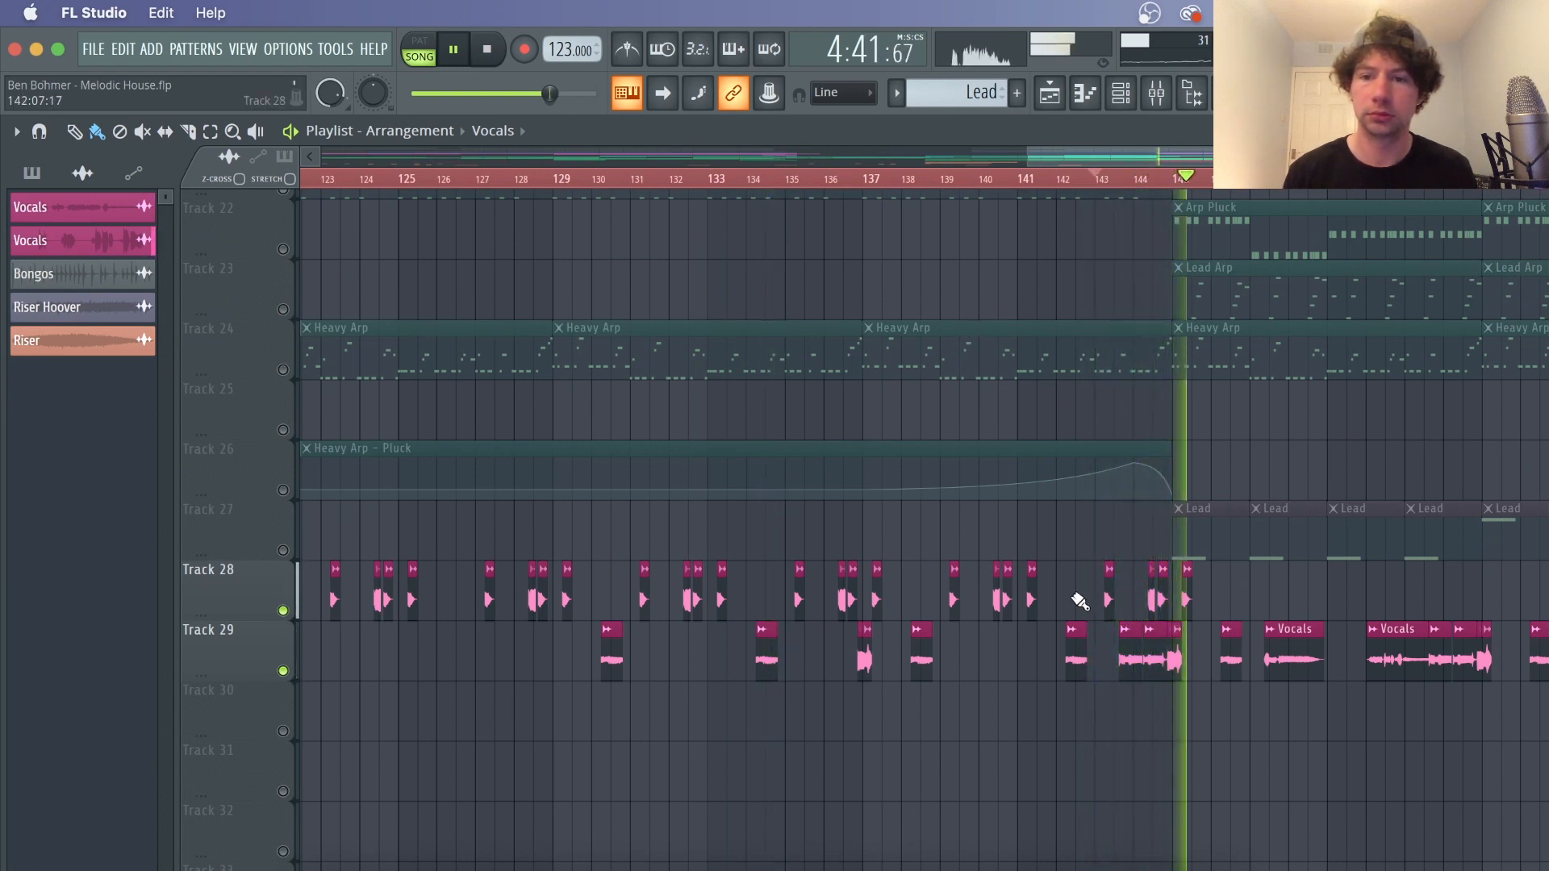
pyautogui.press('space')
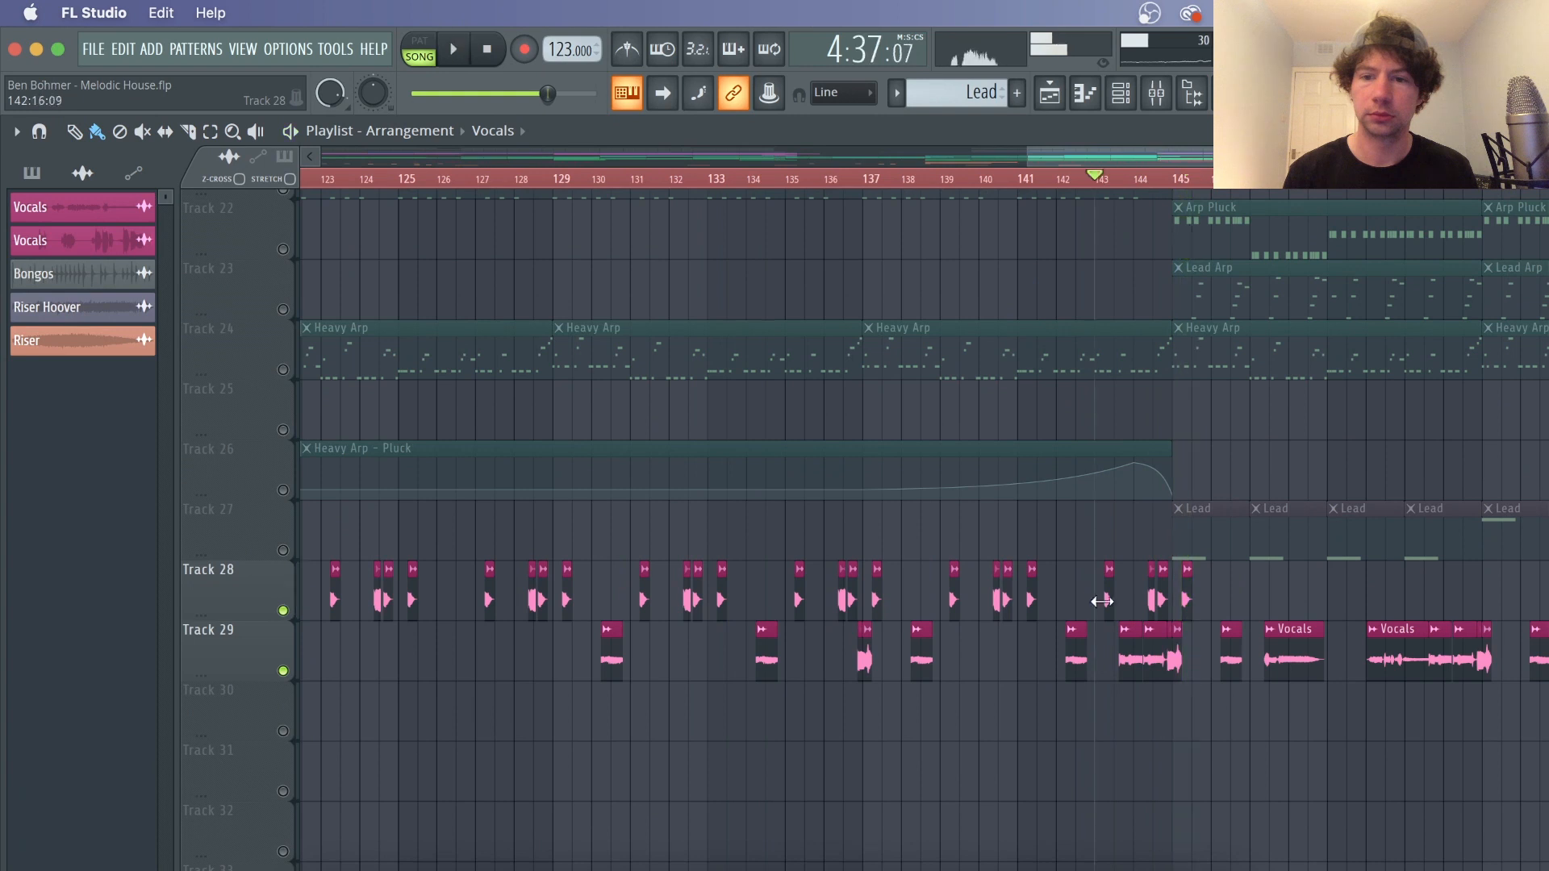
# Open the Vocals sample's channel settings, then the Vocals mixer track to inspect its effect chain
pyautogui.doubleClick(1077, 652)
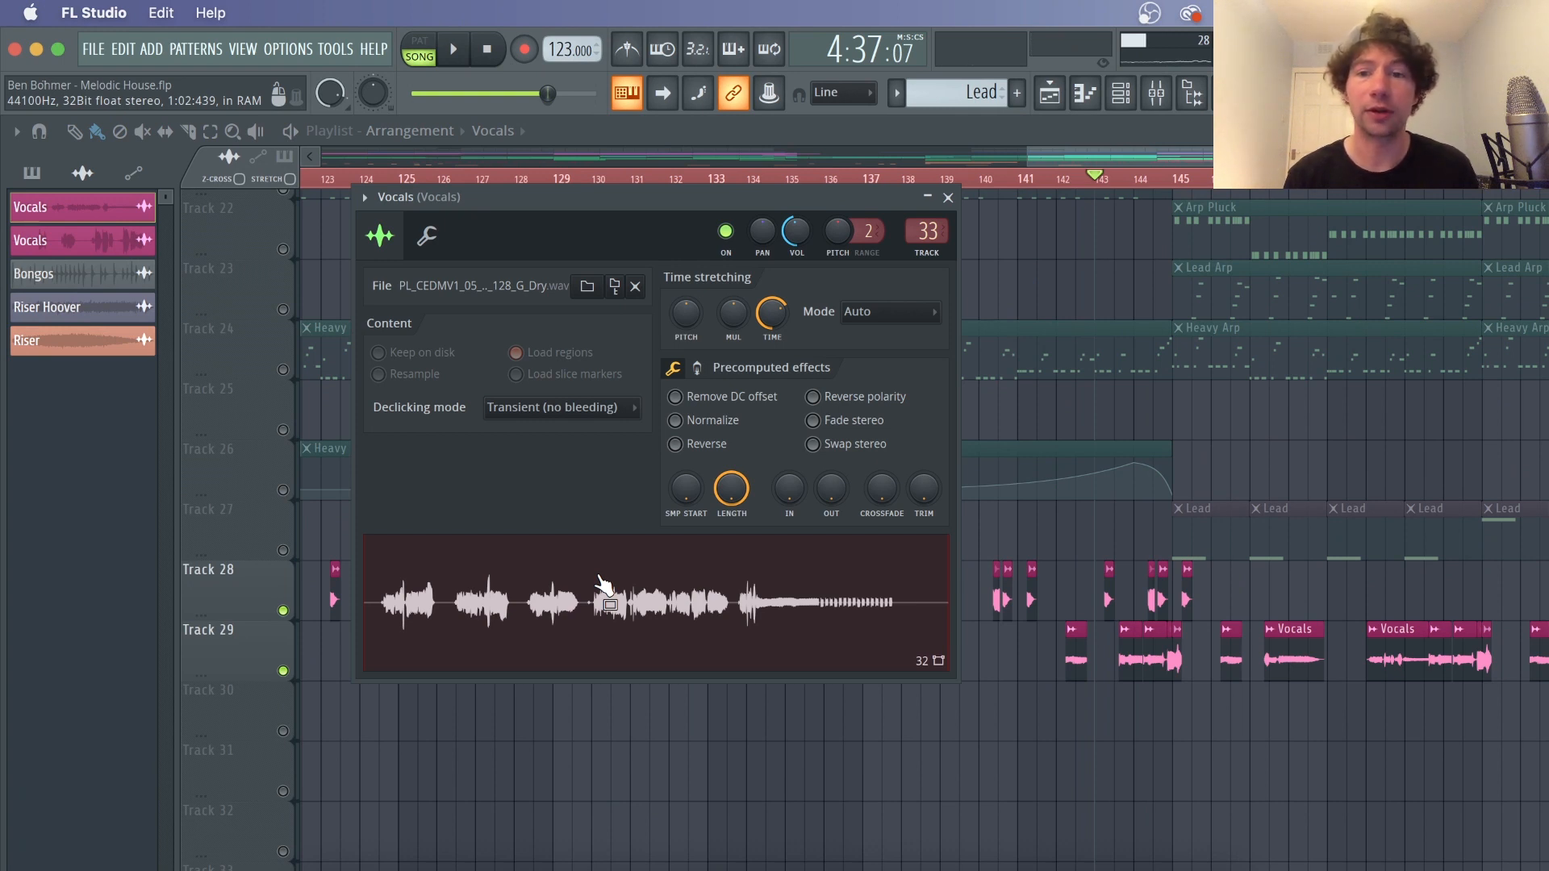
pyautogui.rightClick(1163, 834)
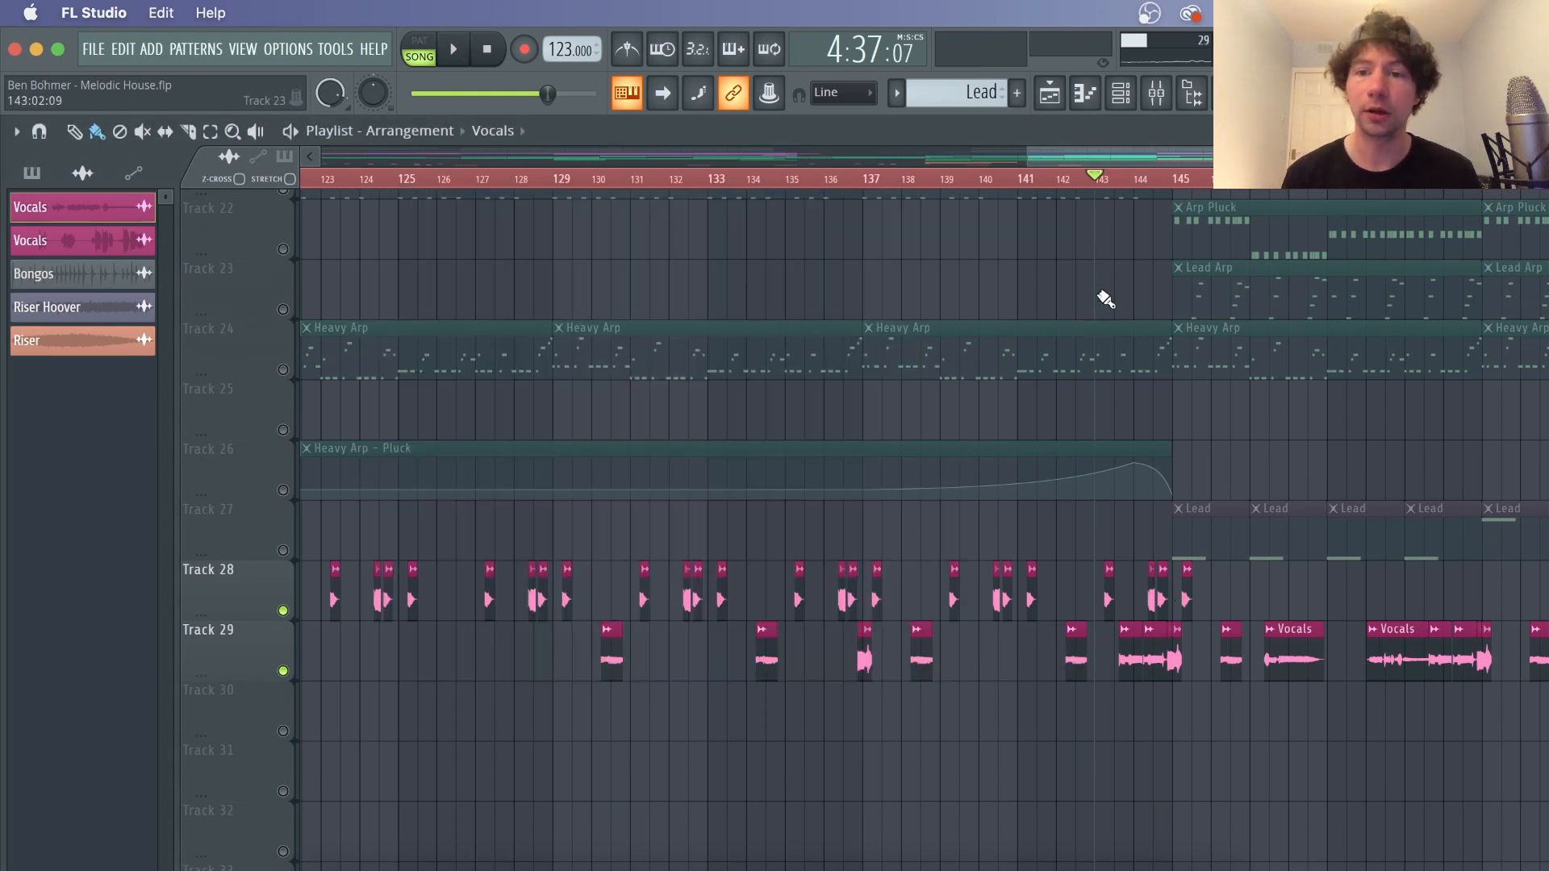
pyautogui.click(1156, 93)
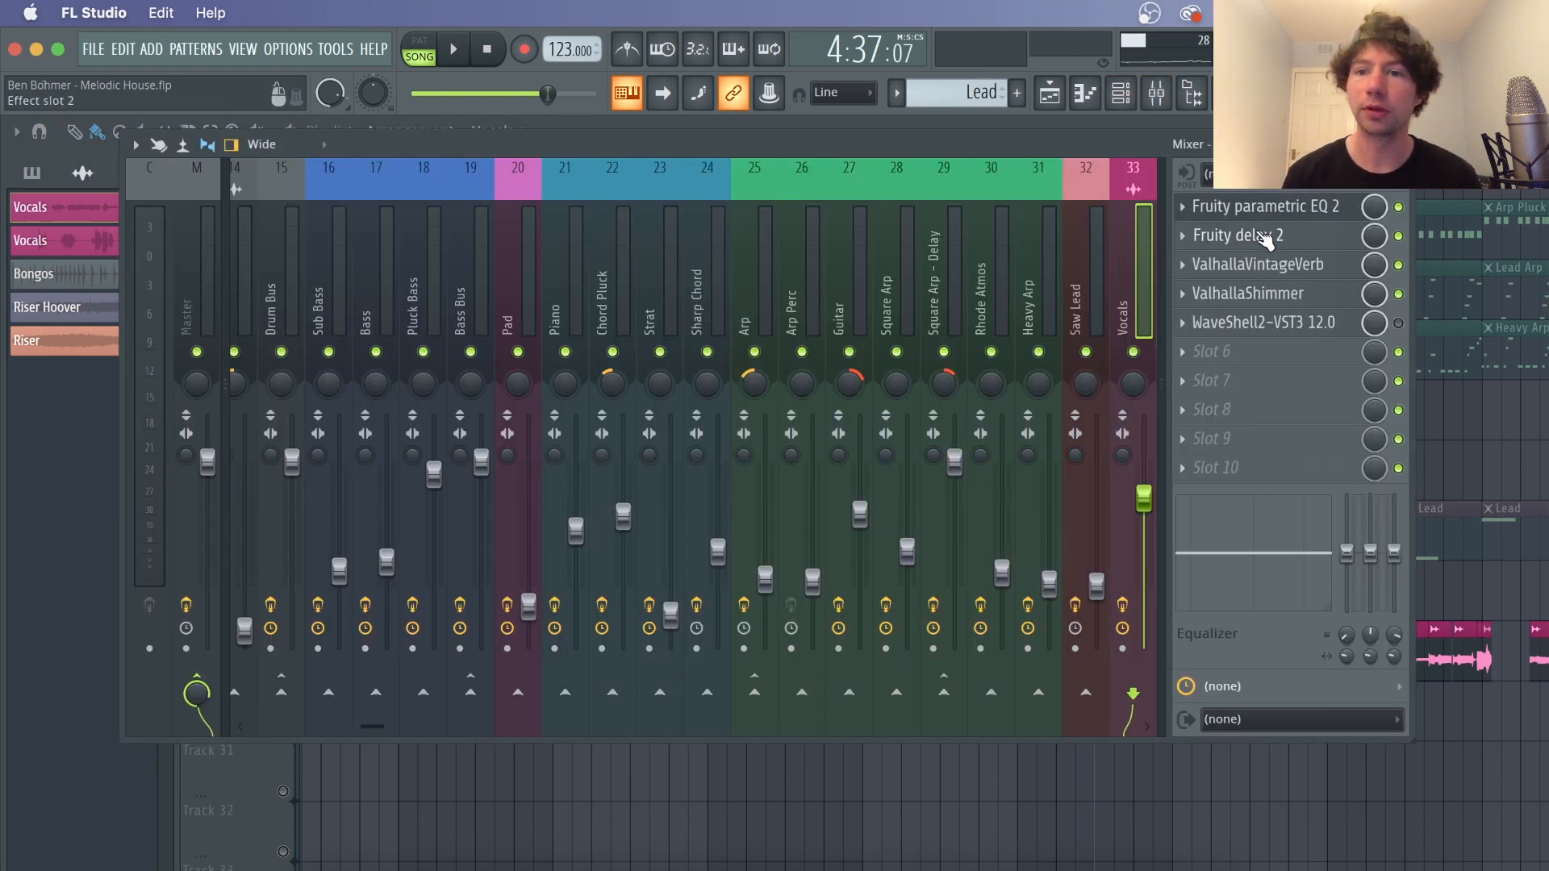
pyautogui.click(1464, 418)
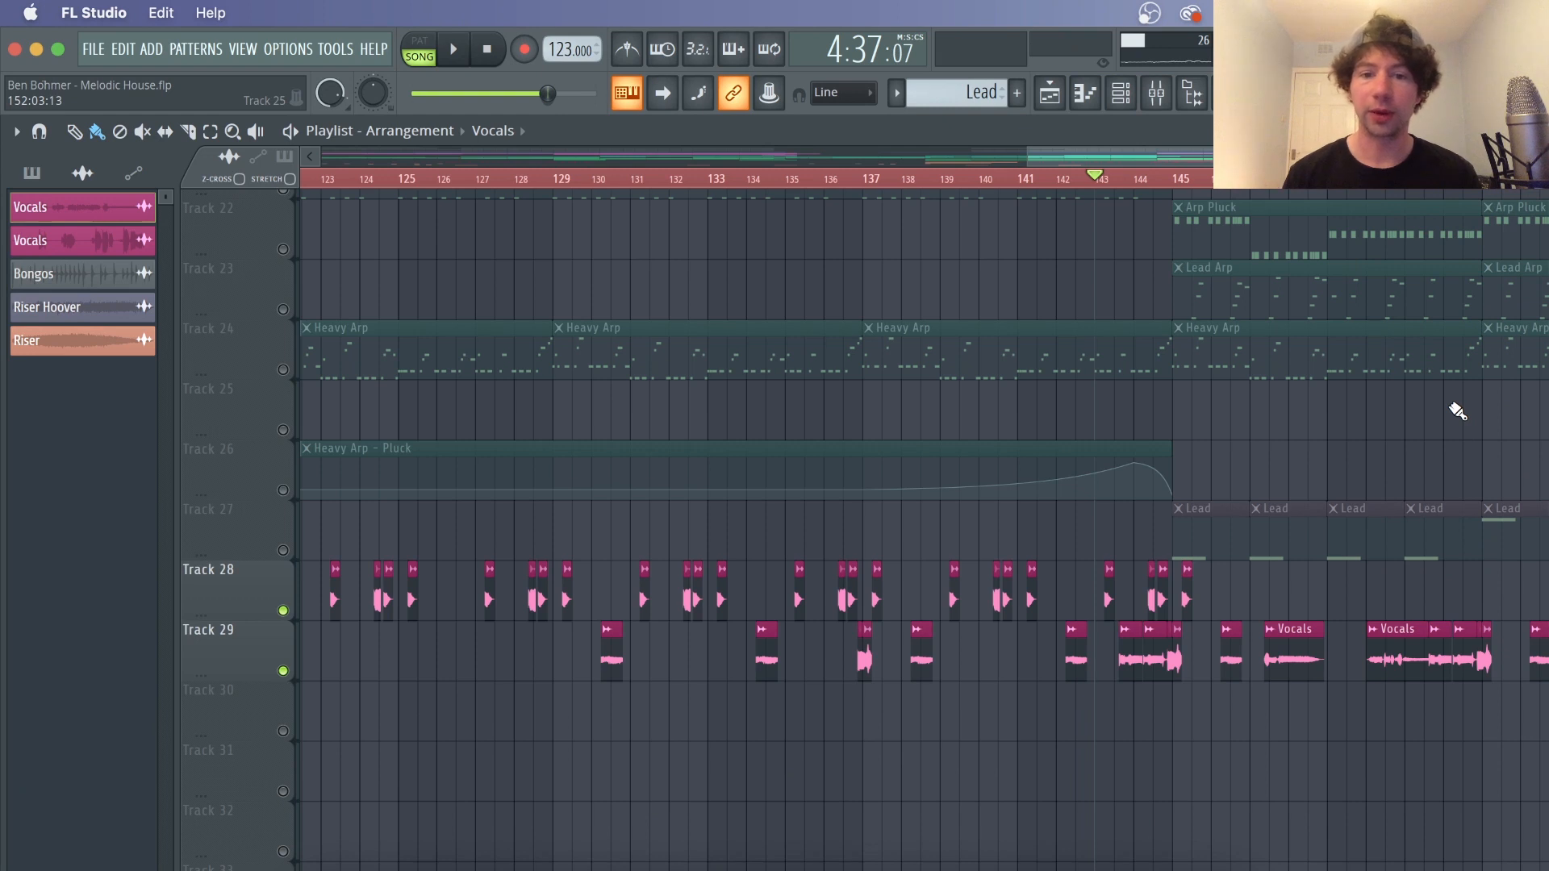
# Place a Vocals audio clip on Track 31 spanning from about bar 137 to bar 145
pyautogui.click(1032, 603)
pyautogui.moveTo(1026, 769); pyautogui.dragTo(1445, 754)
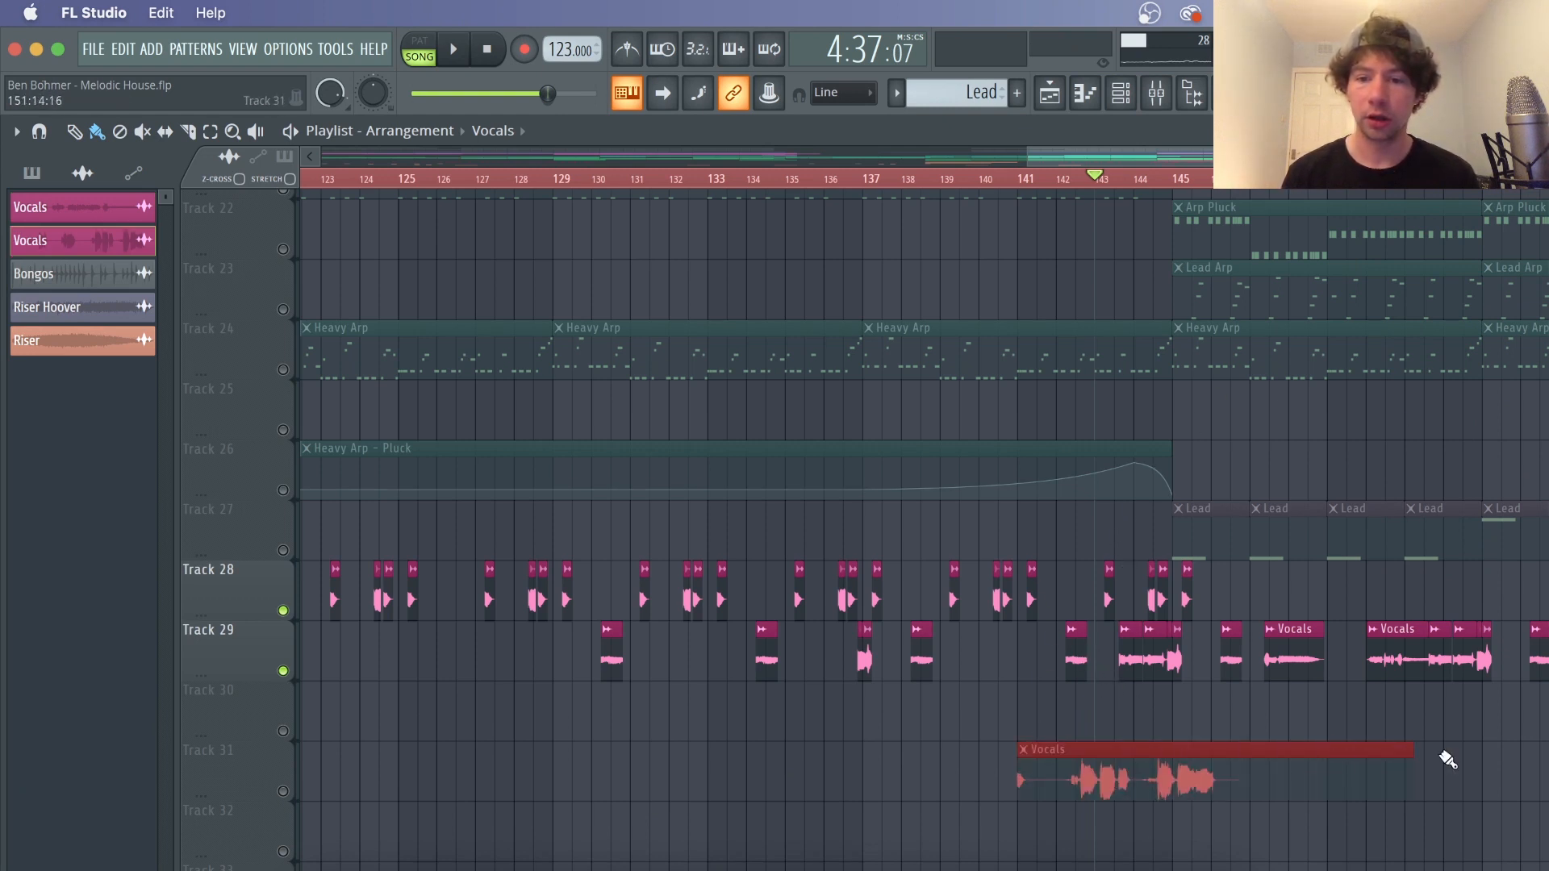
pyautogui.moveTo(1019, 776); pyautogui.dragTo(899, 772)
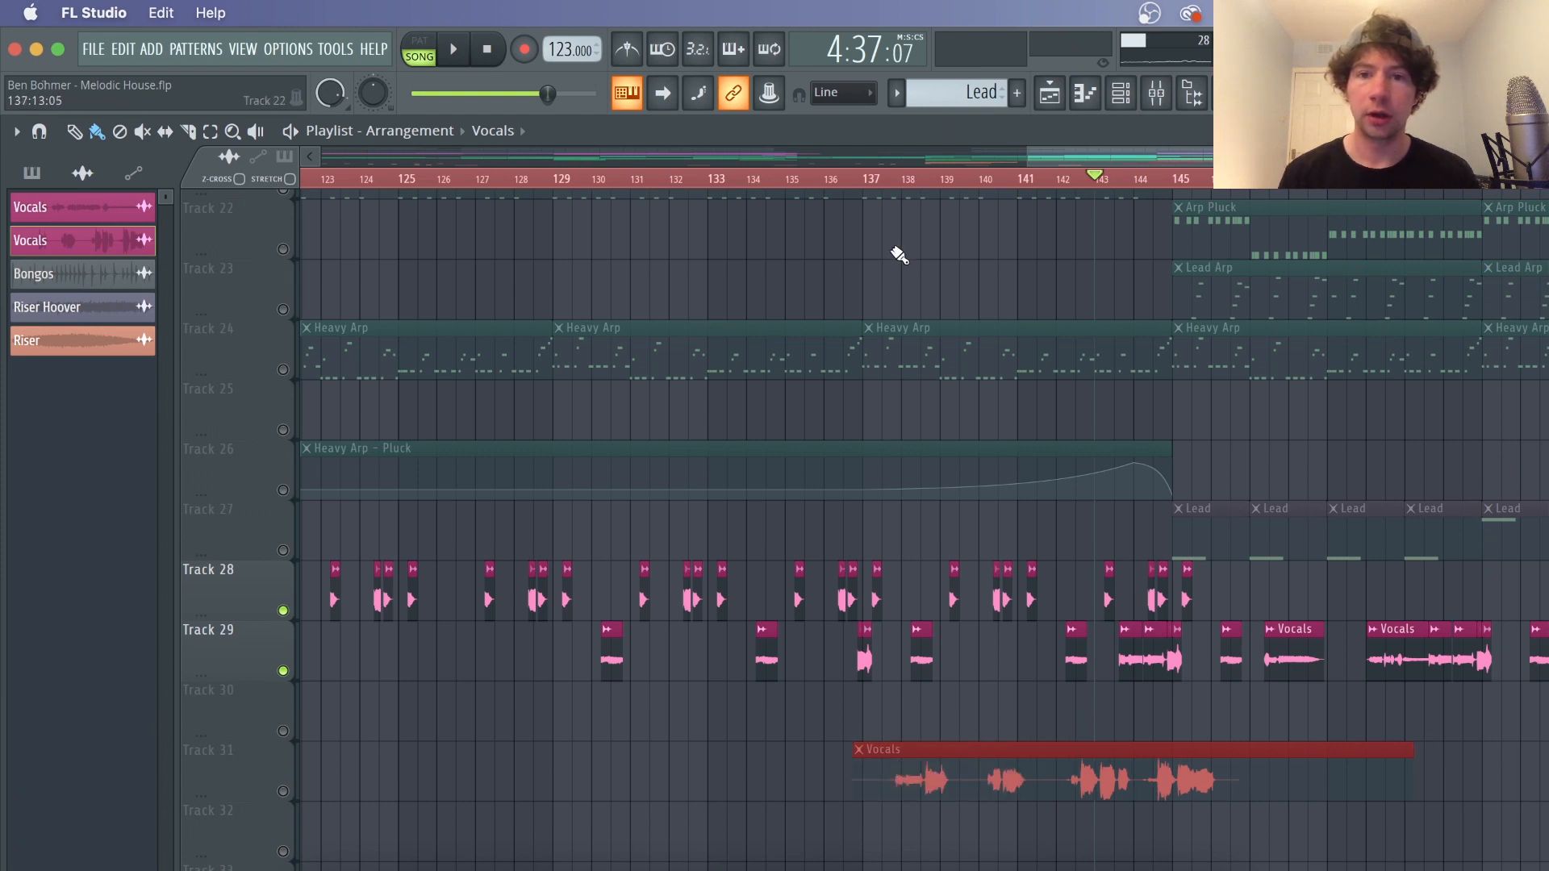
# Unmute the Snare, Toms and Hat drum tracks at the top of the playlist
pyautogui.scroll(3, 888, 190)
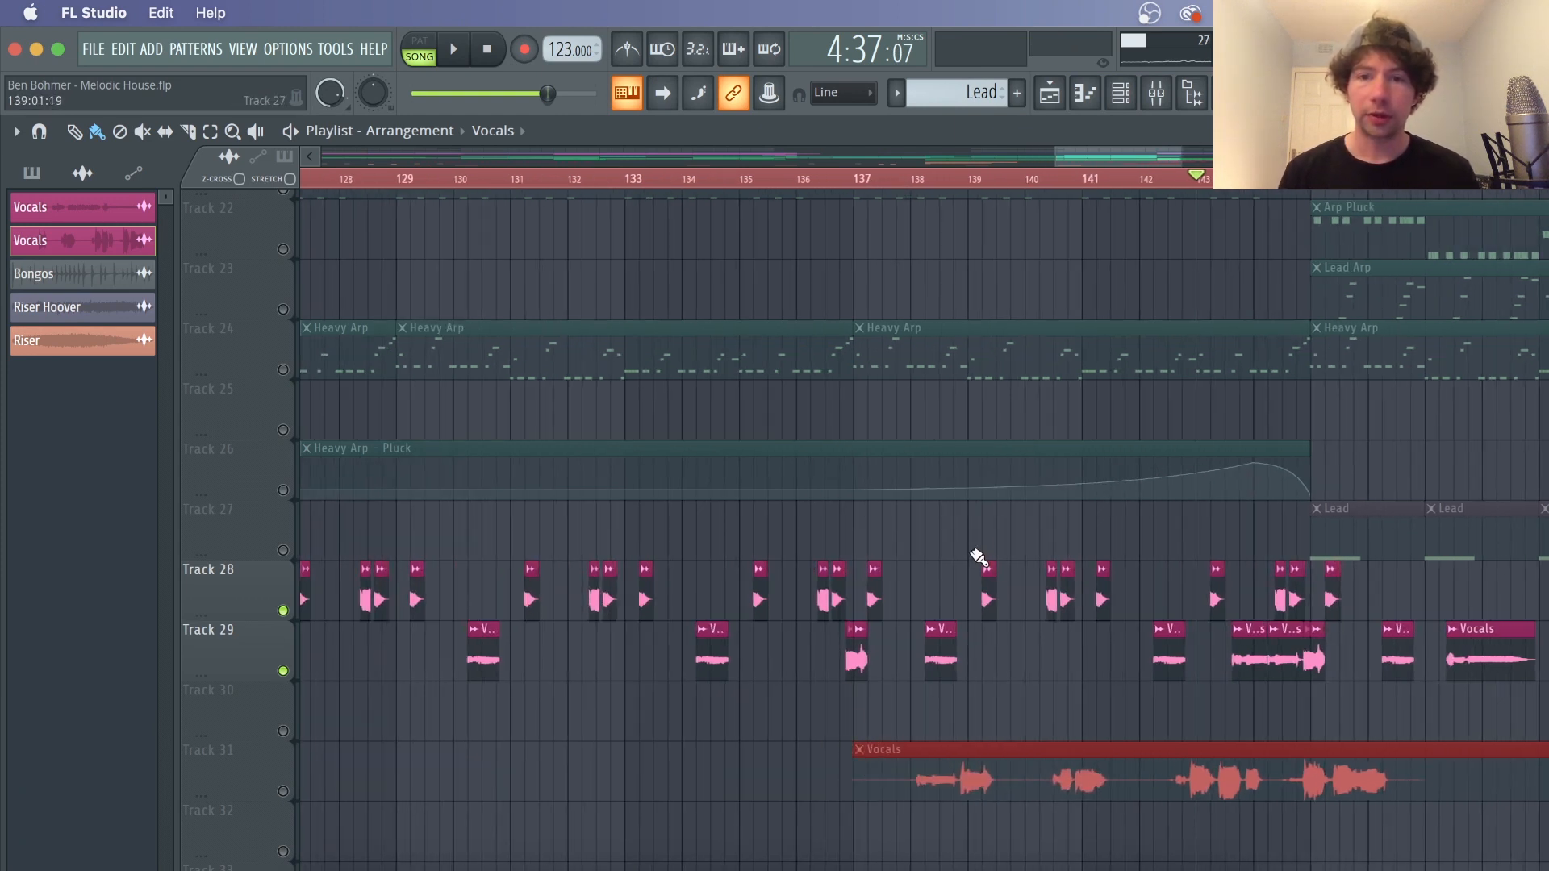
pyautogui.scroll(10, 975, 501)
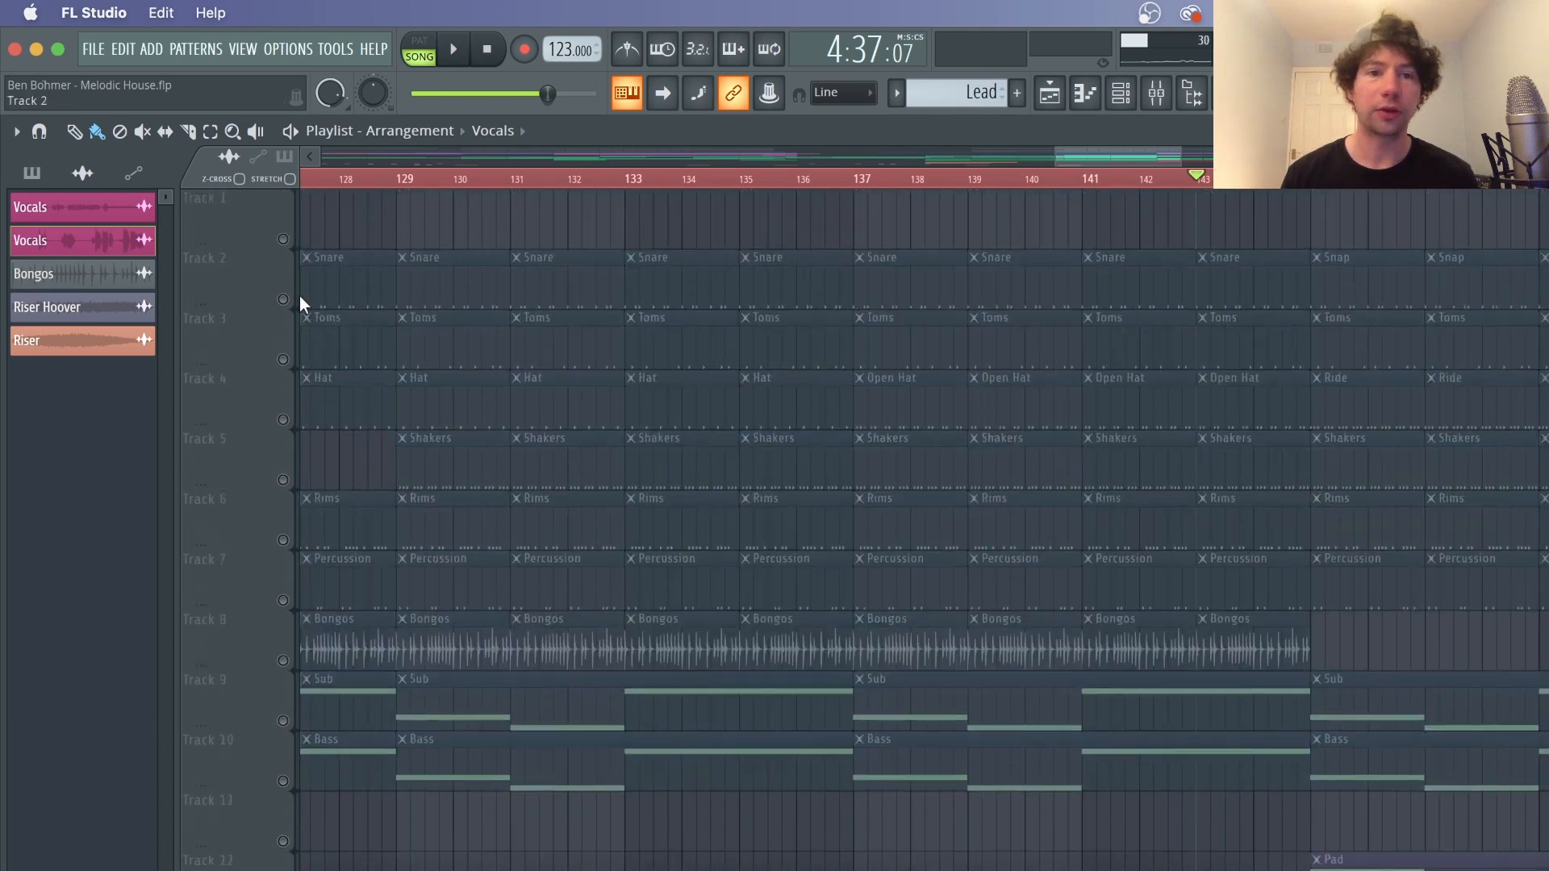
pyautogui.click(289, 300)
pyautogui.click(284, 359)
pyautogui.click(284, 420)
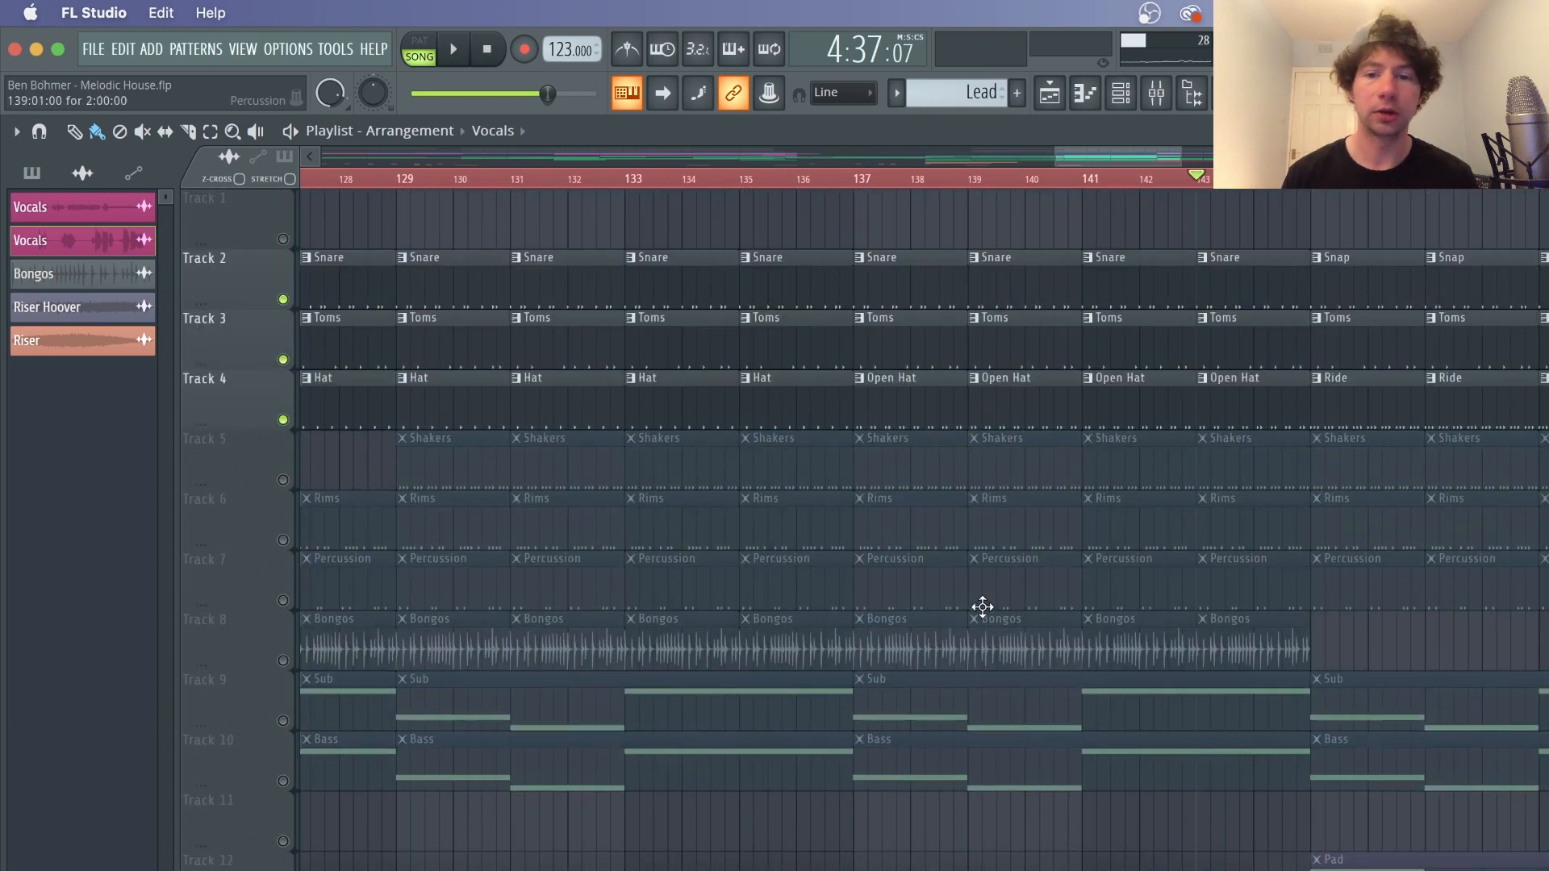
# Unmute the Chord Pluck and Rhodes tracks, leaving the Strat track muted
pyautogui.scroll(-3, 960, 589)
pyautogui.scroll(-8, 468, 530)
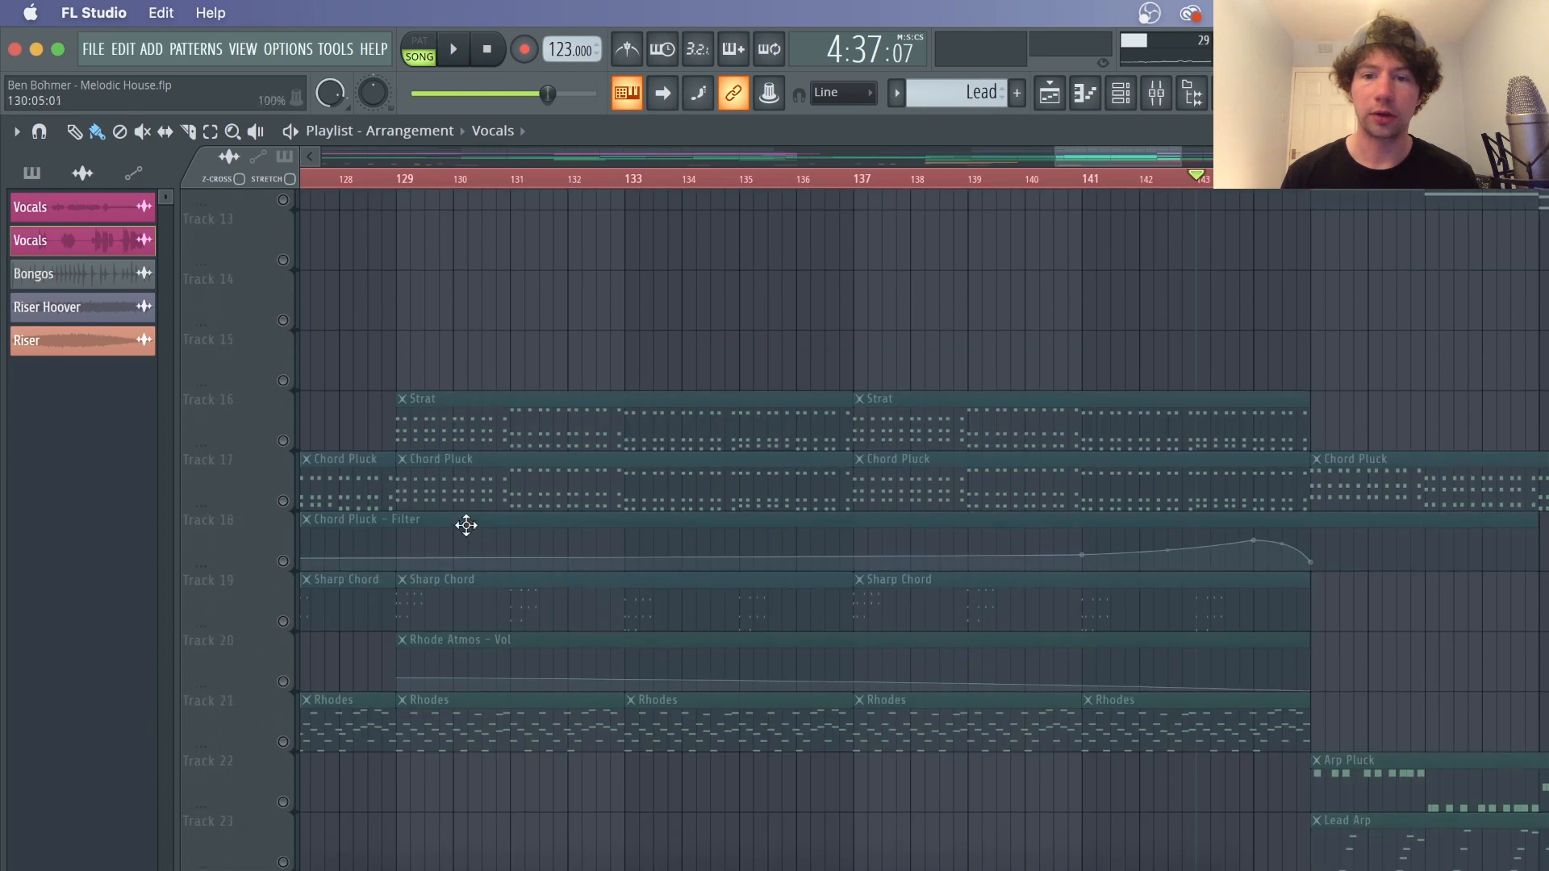
pyautogui.click(283, 441)
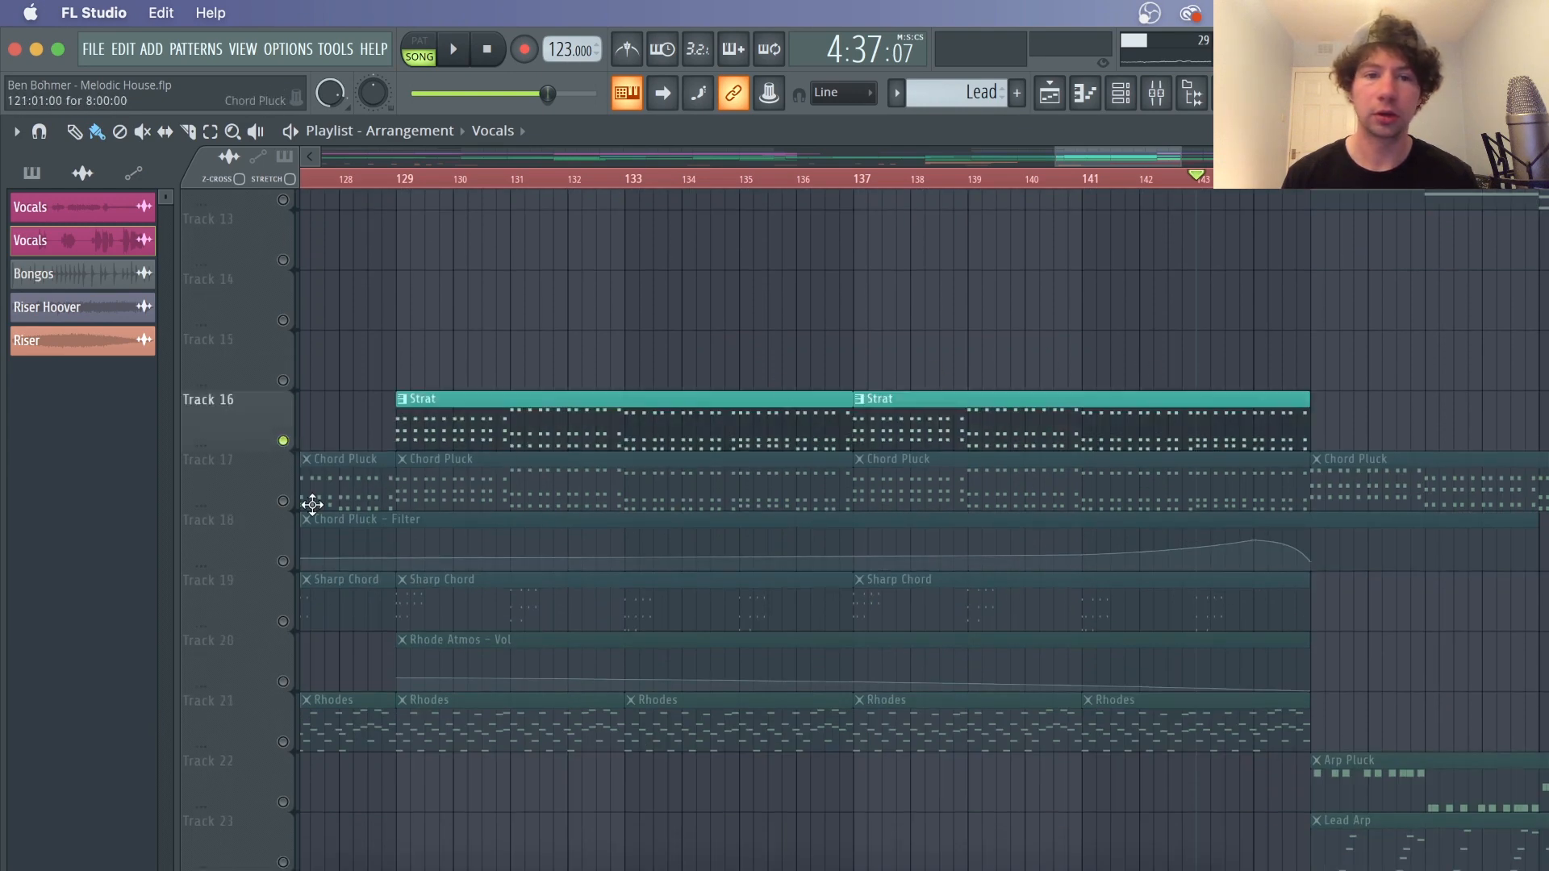
pyautogui.click(283, 501)
pyautogui.click(283, 441)
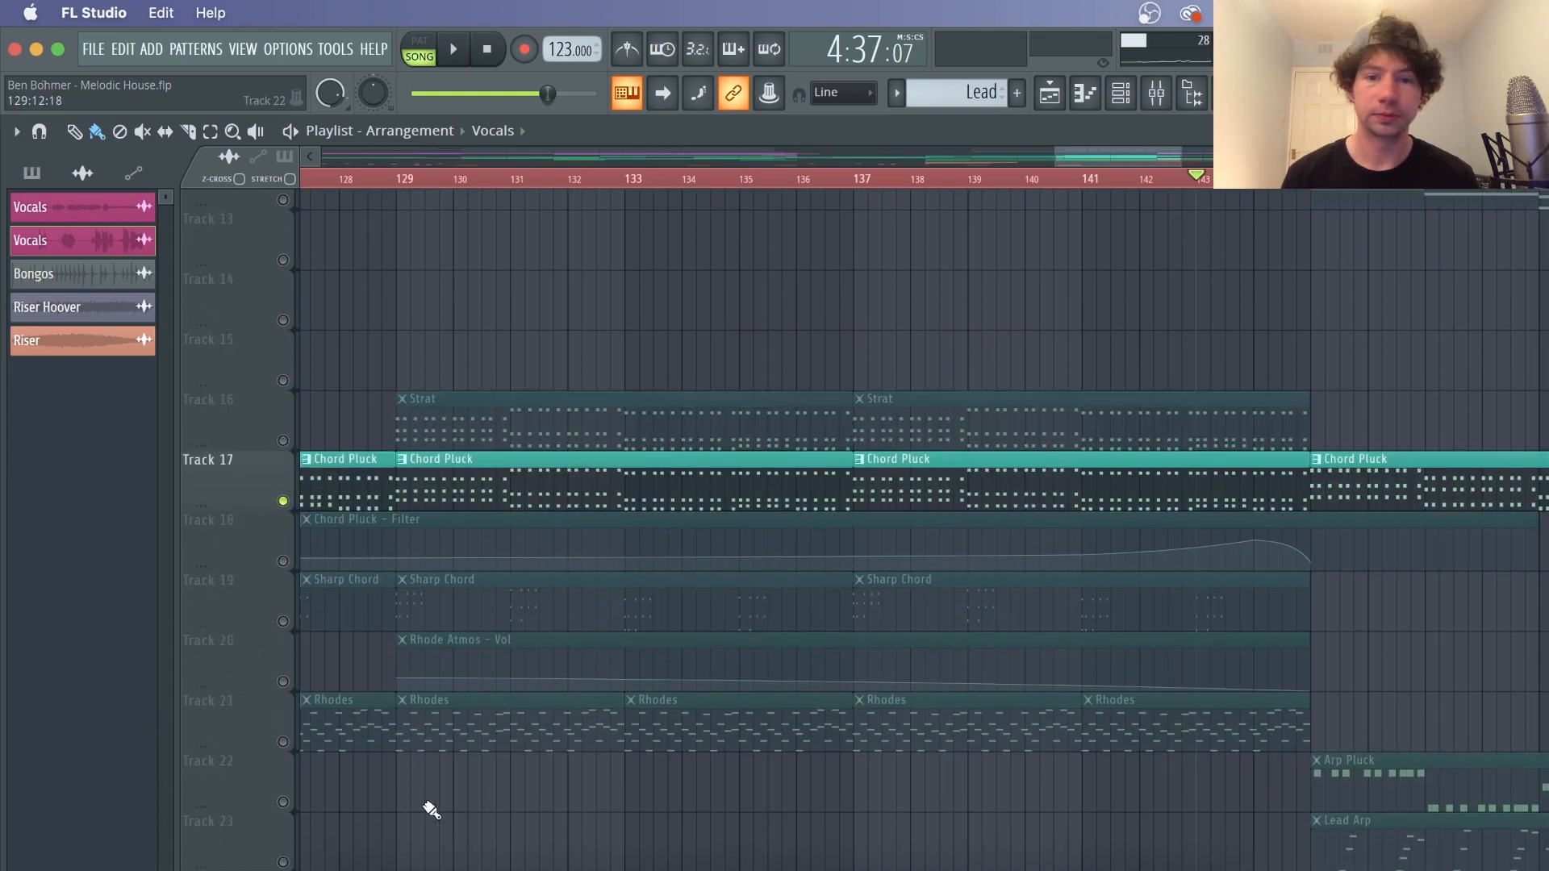
pyautogui.click(284, 742)
# Switch monitoring from Track 28 to Track 31 and briefly play the song from bar 137
pyautogui.scroll(-4, 892, 408)
pyautogui.click(855, 177)
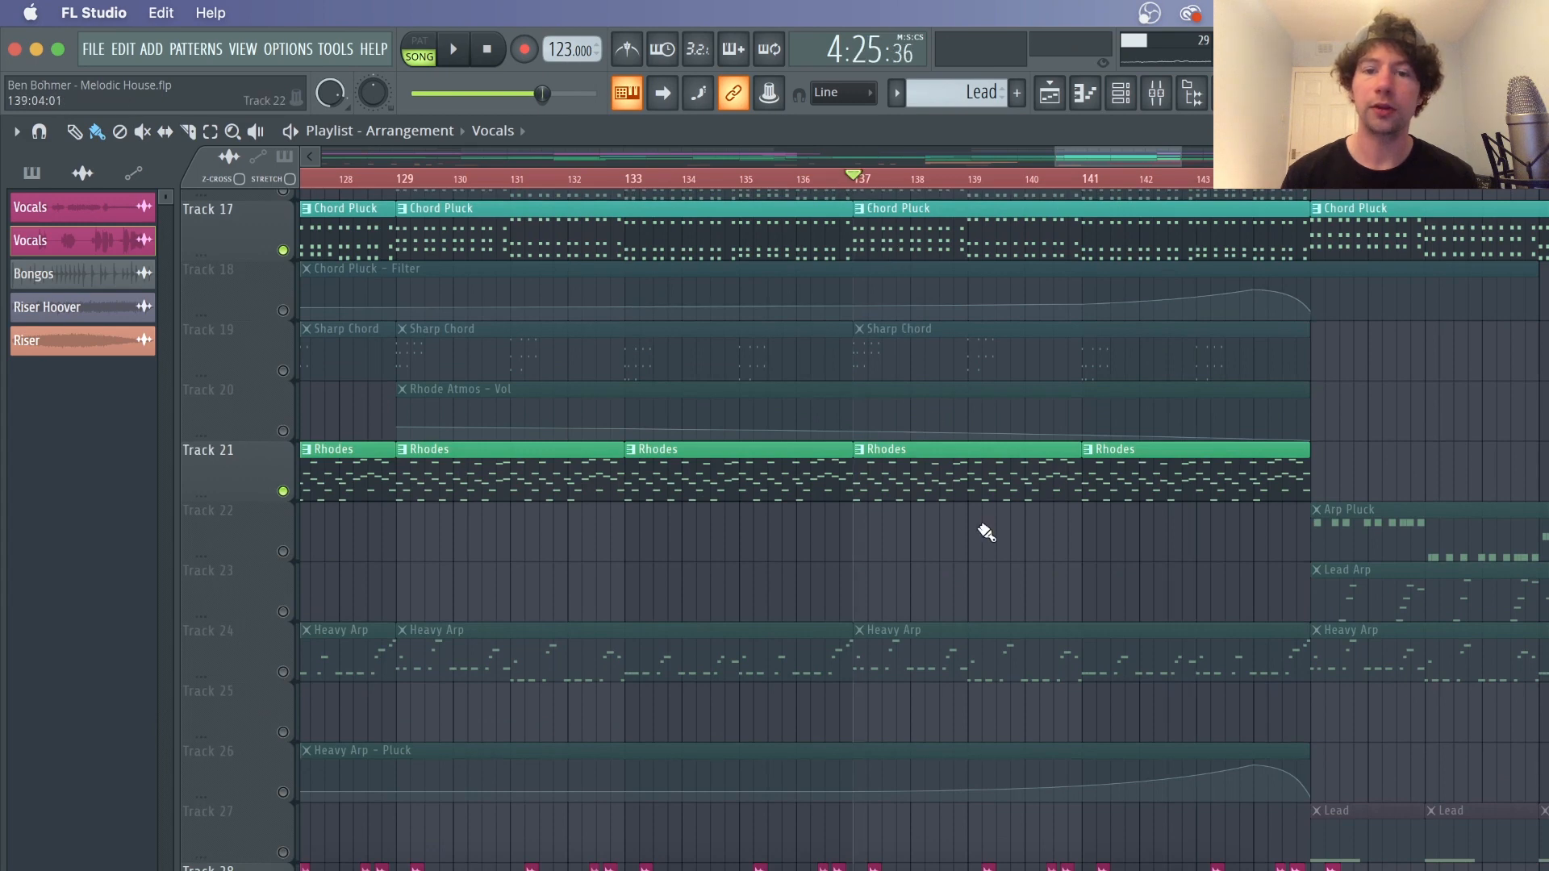
pyautogui.scroll(-7, 986, 532)
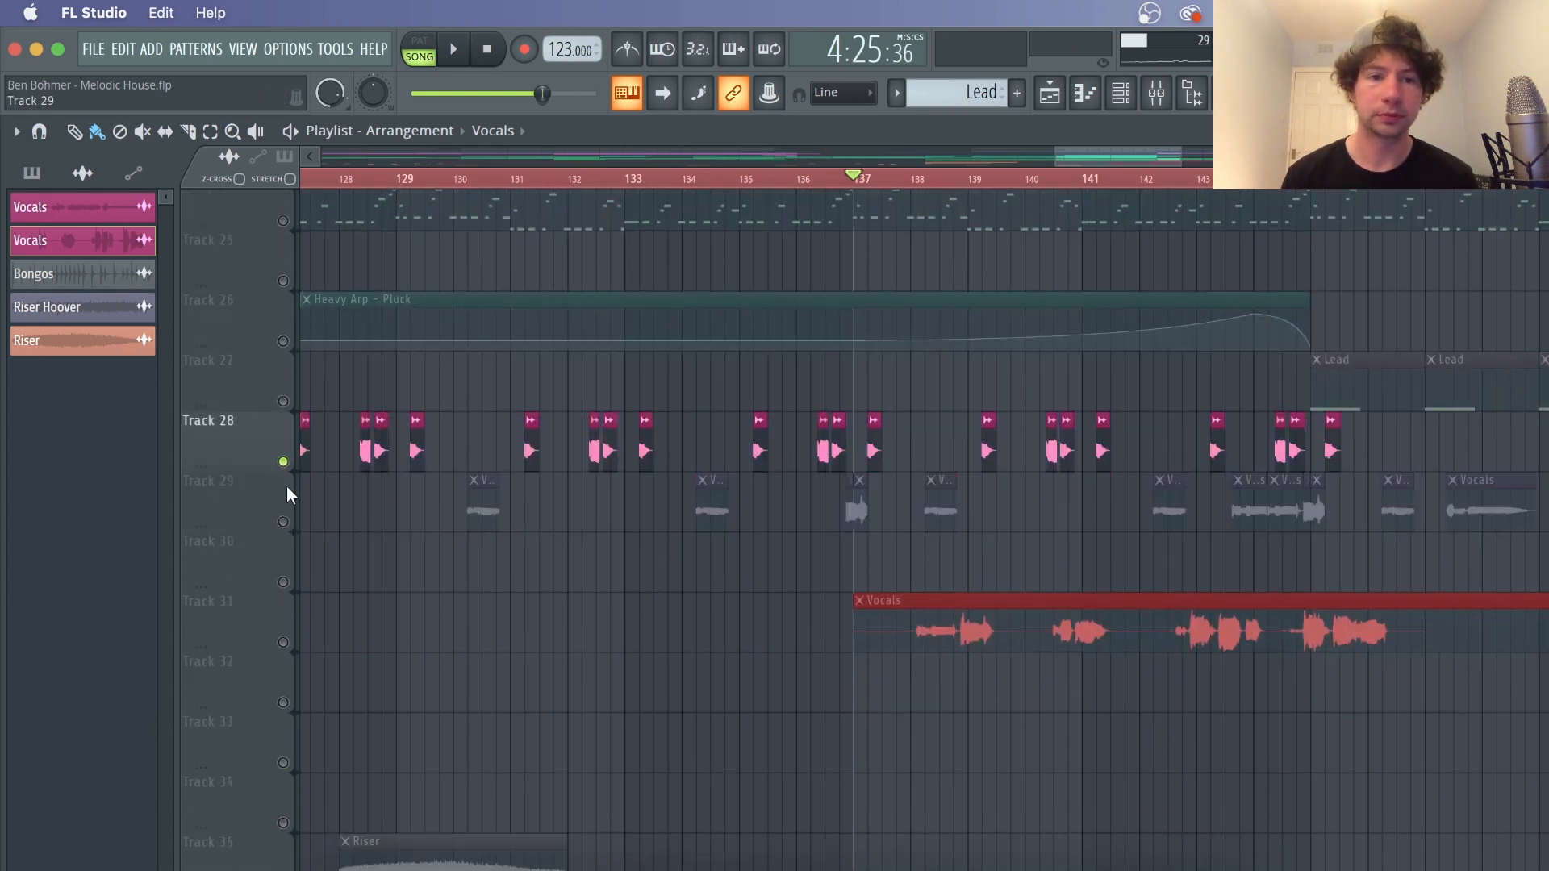
pyautogui.click(283, 463)
pyautogui.click(284, 642)
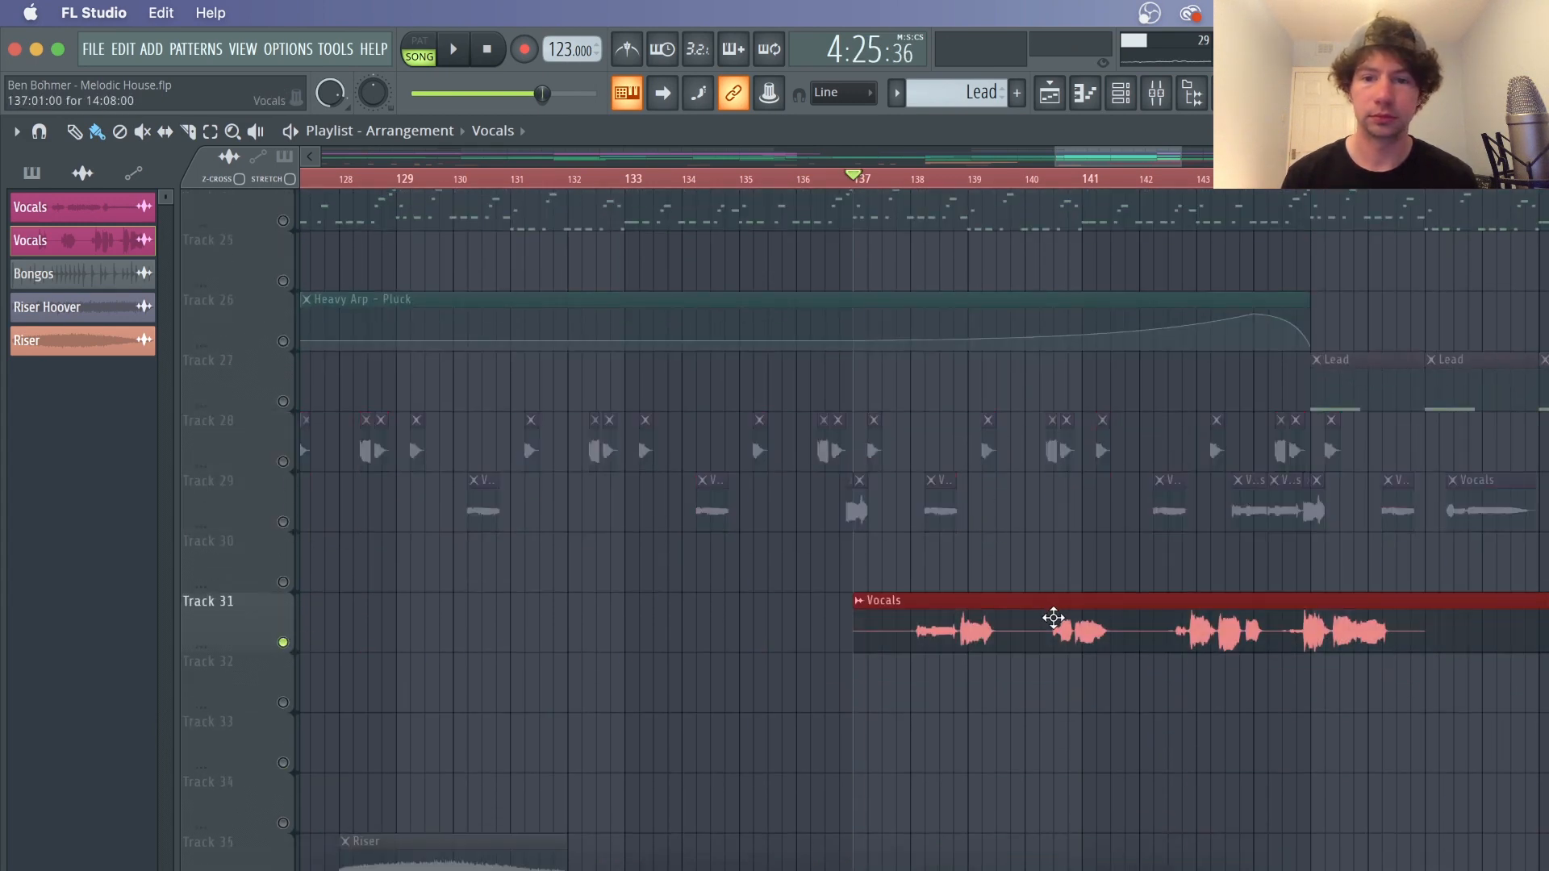
pyautogui.press('space')
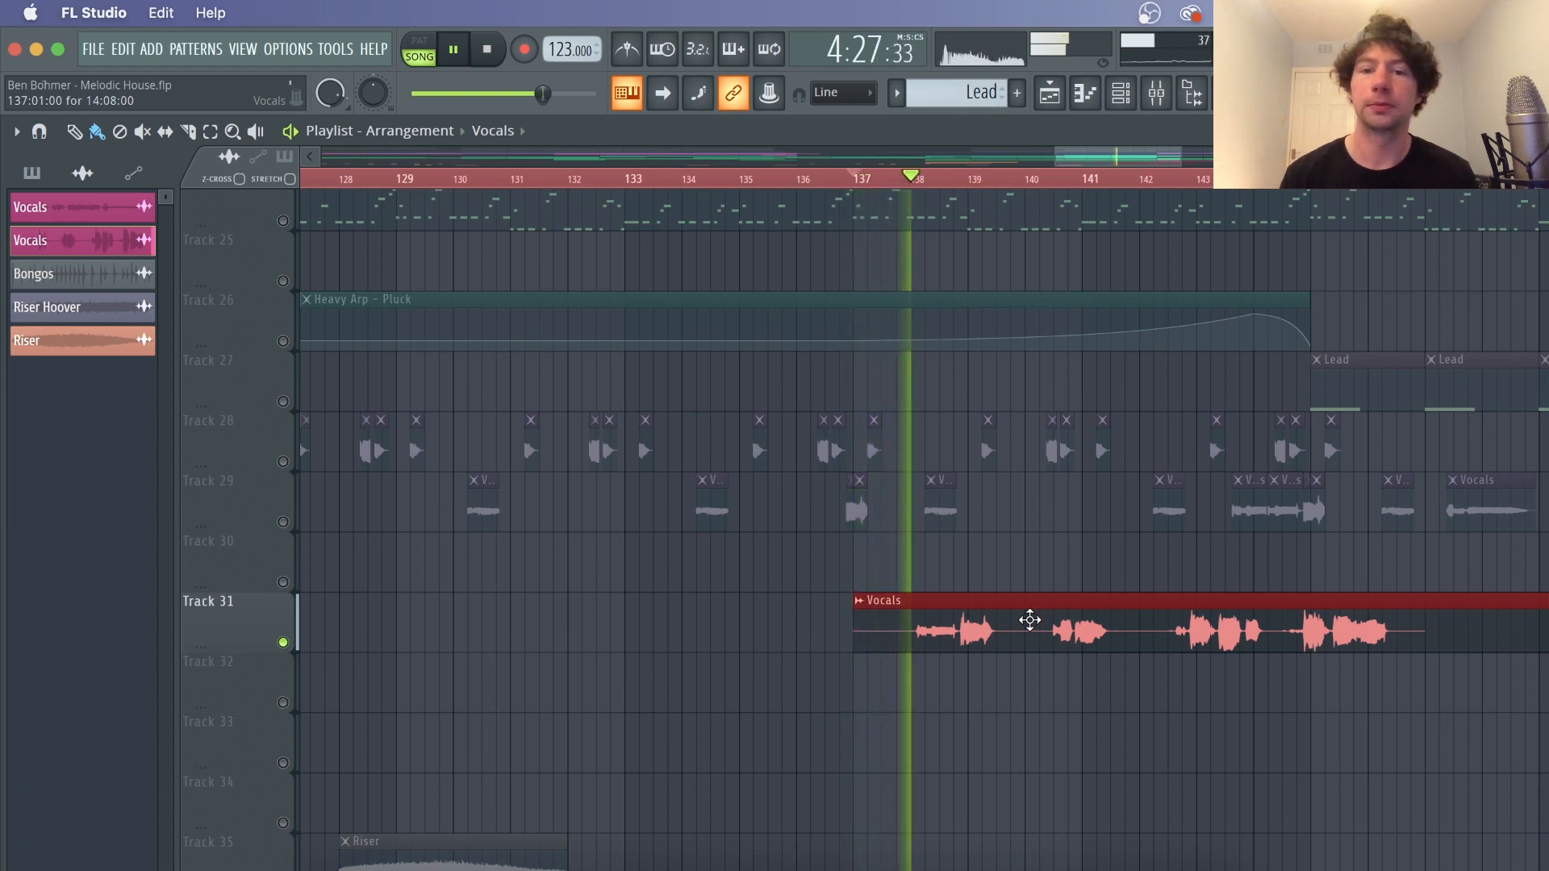
pyautogui.press('space')
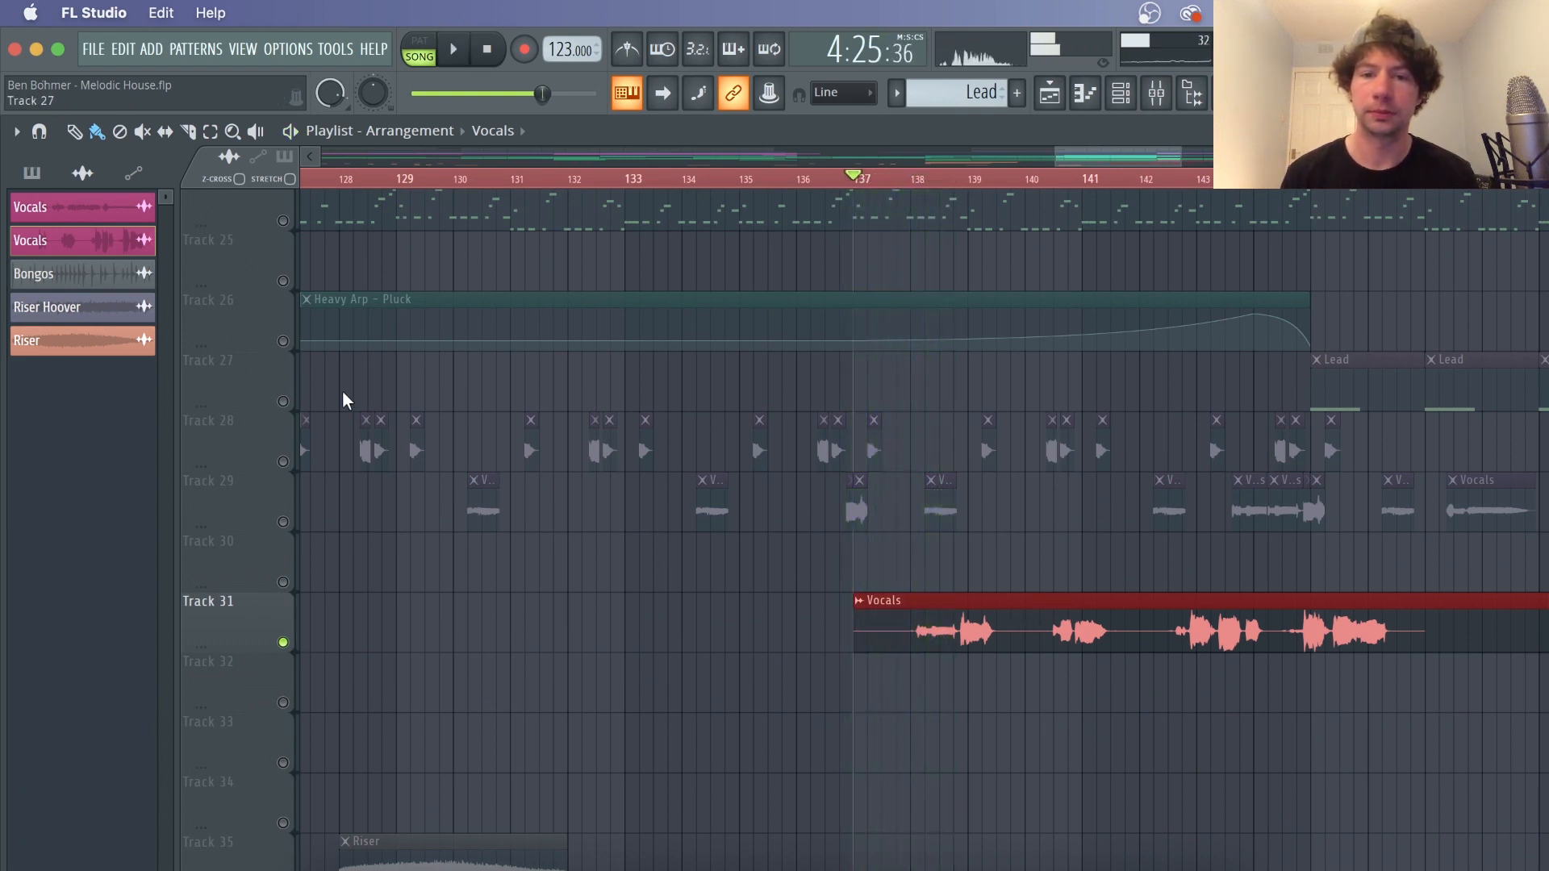
# Slice the Track 31 vocal clip at three points around bar 138 with the Slice tool
pyautogui.click(188, 131)
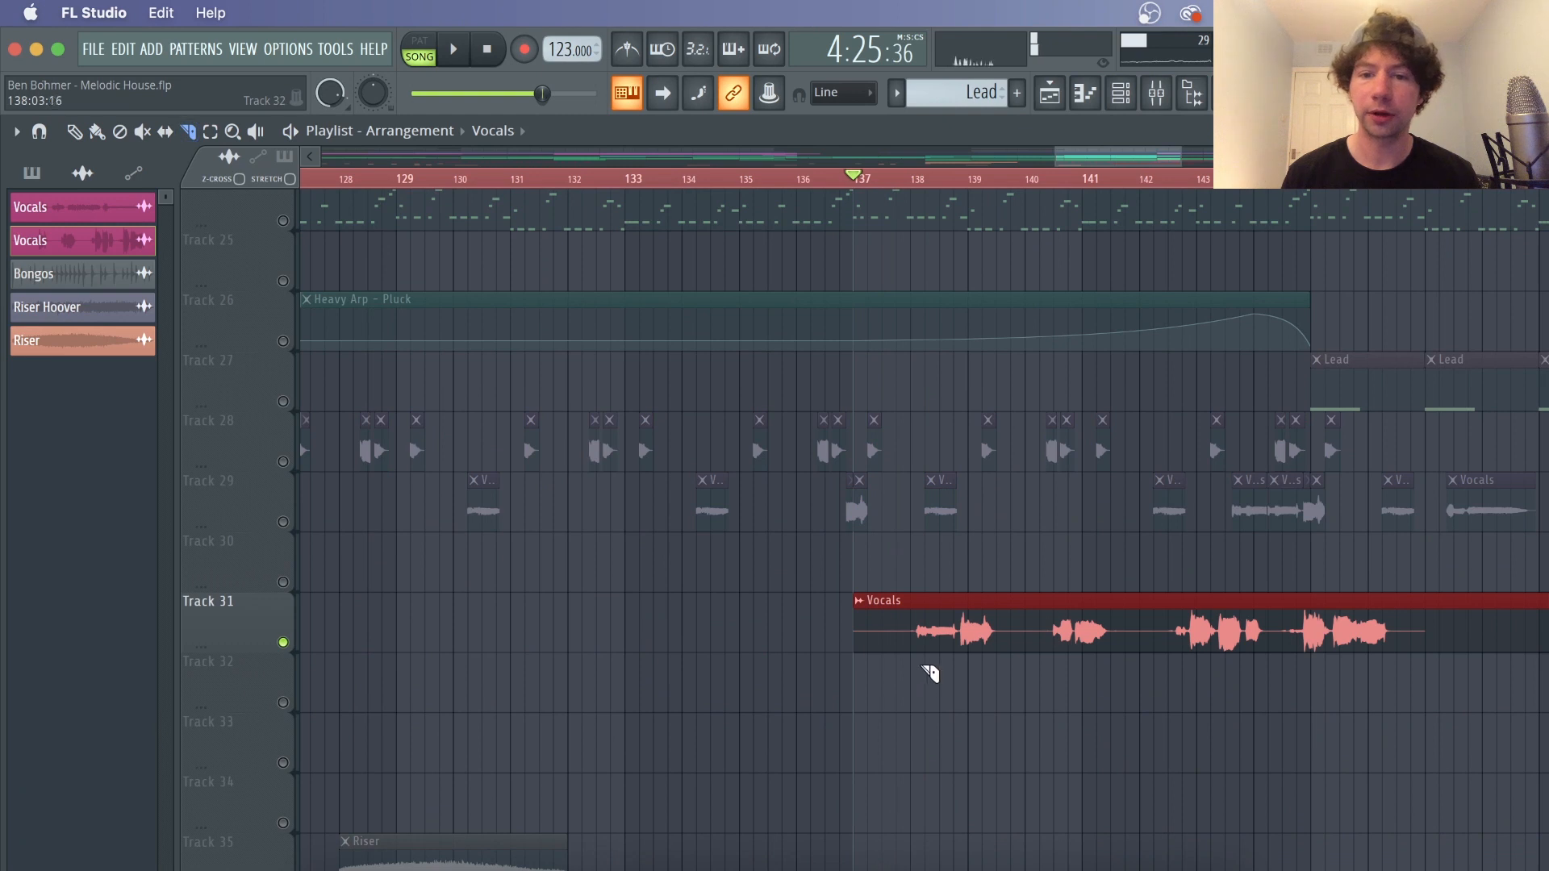
pyautogui.click(928, 594)
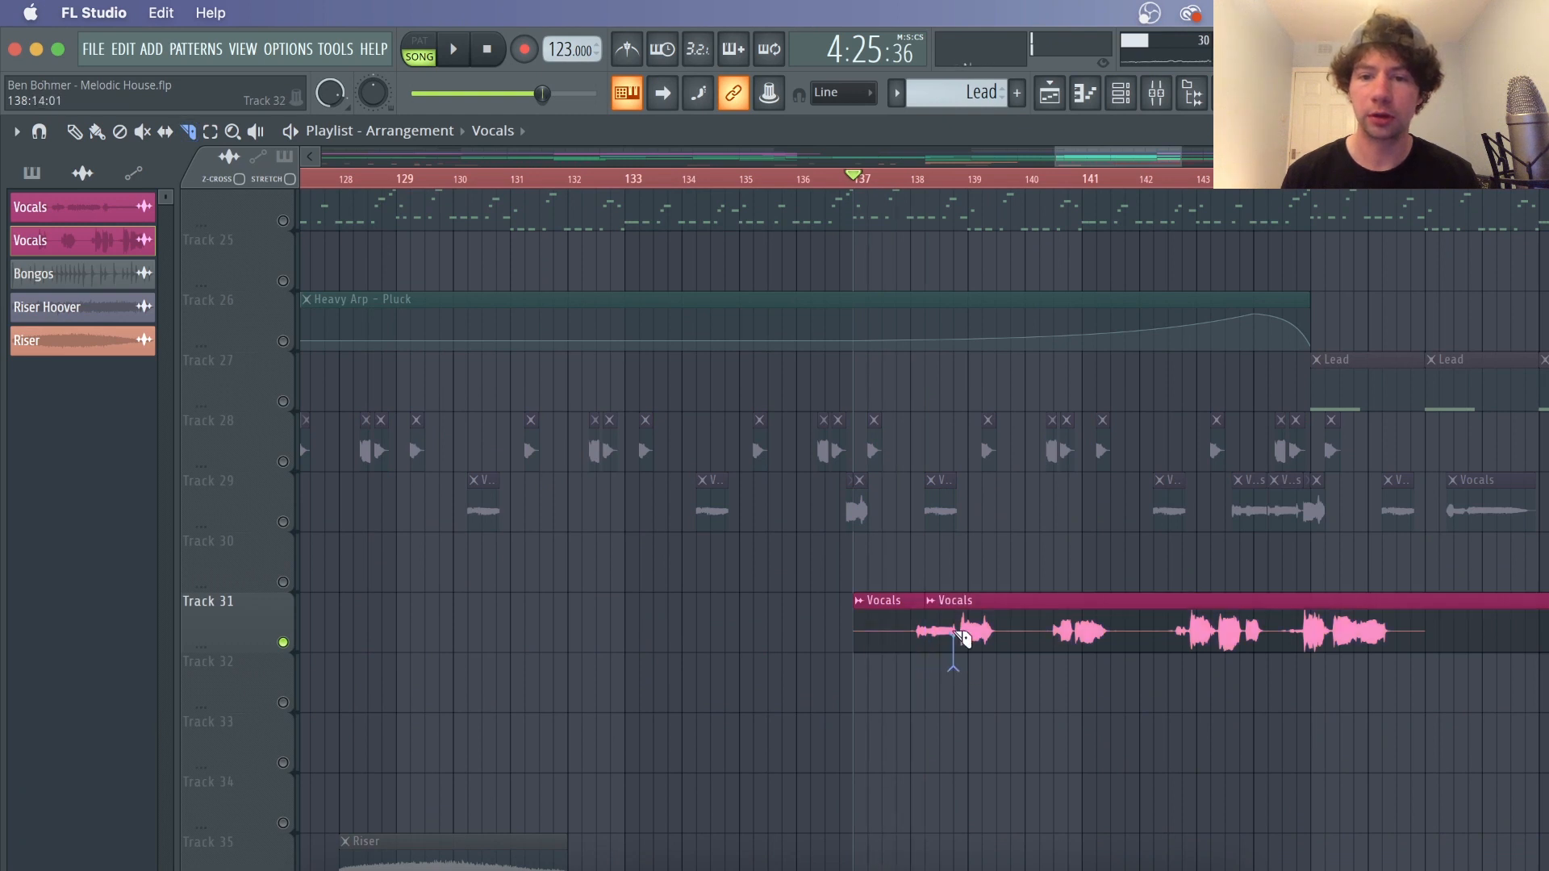
pyautogui.click(964, 639)
pyautogui.click(970, 587)
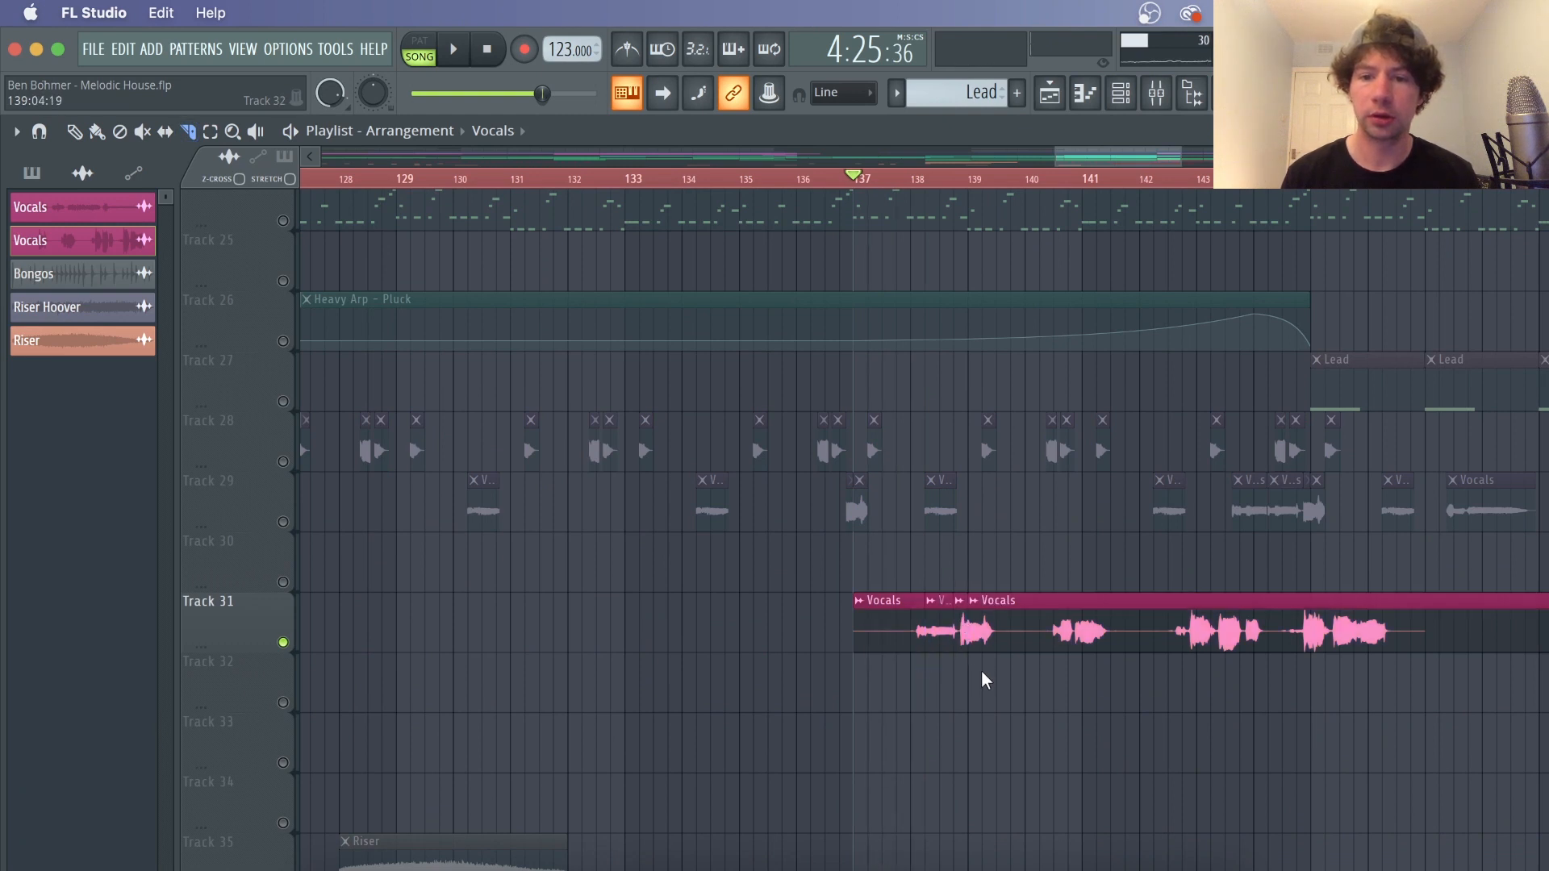
# Move a short vocal slice down to Track 32 near bar 137, unmute that track and audition it
pyautogui.press('b')
pyautogui.moveTo(976, 629); pyautogui.dragTo(869, 693)
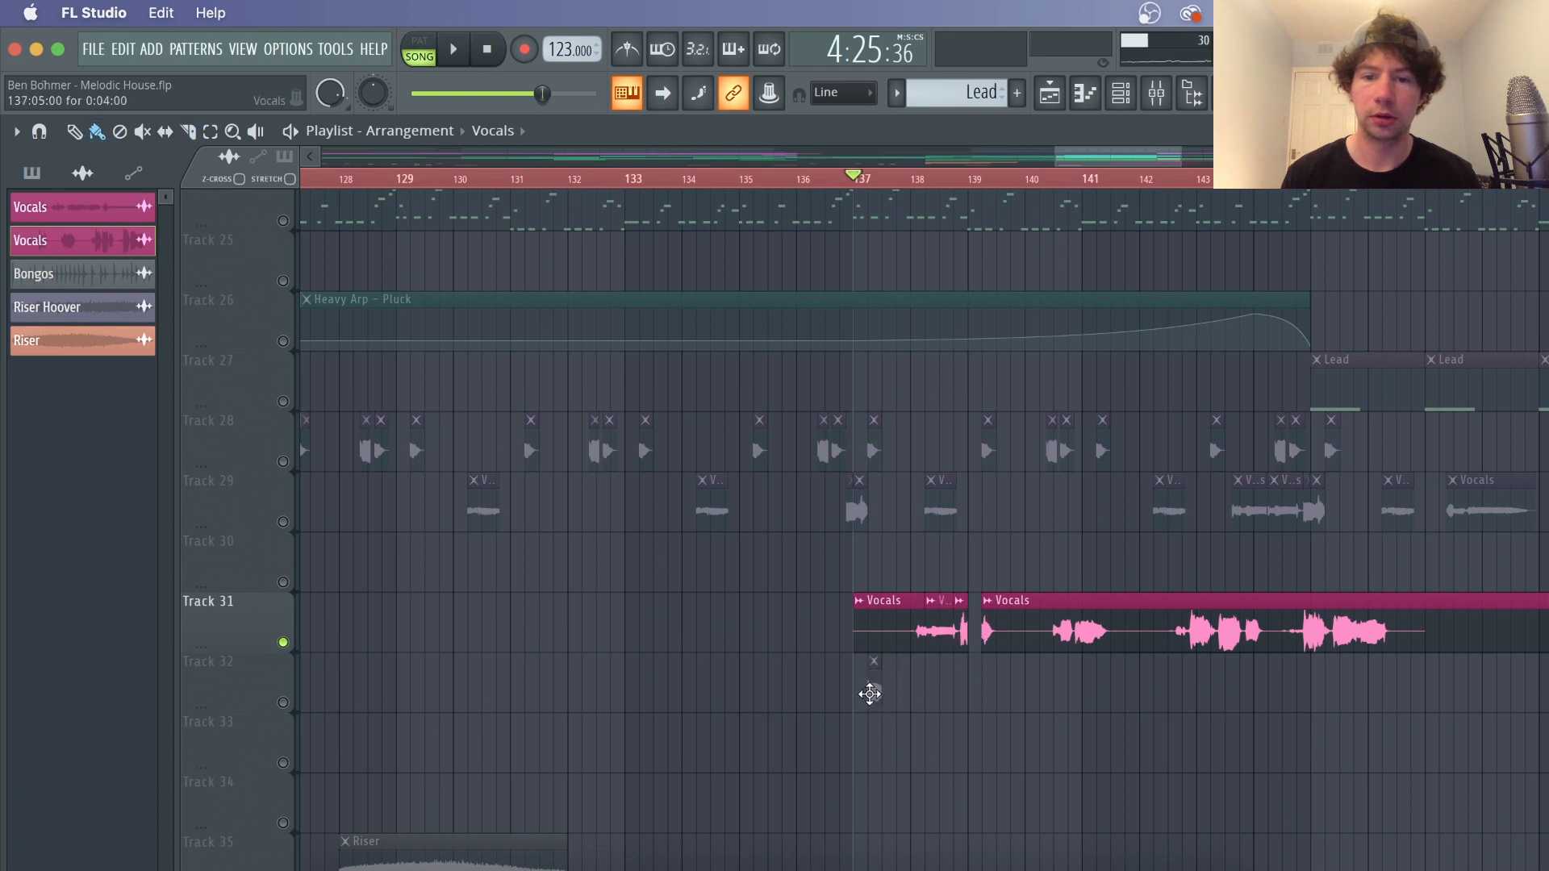
pyautogui.click(289, 708)
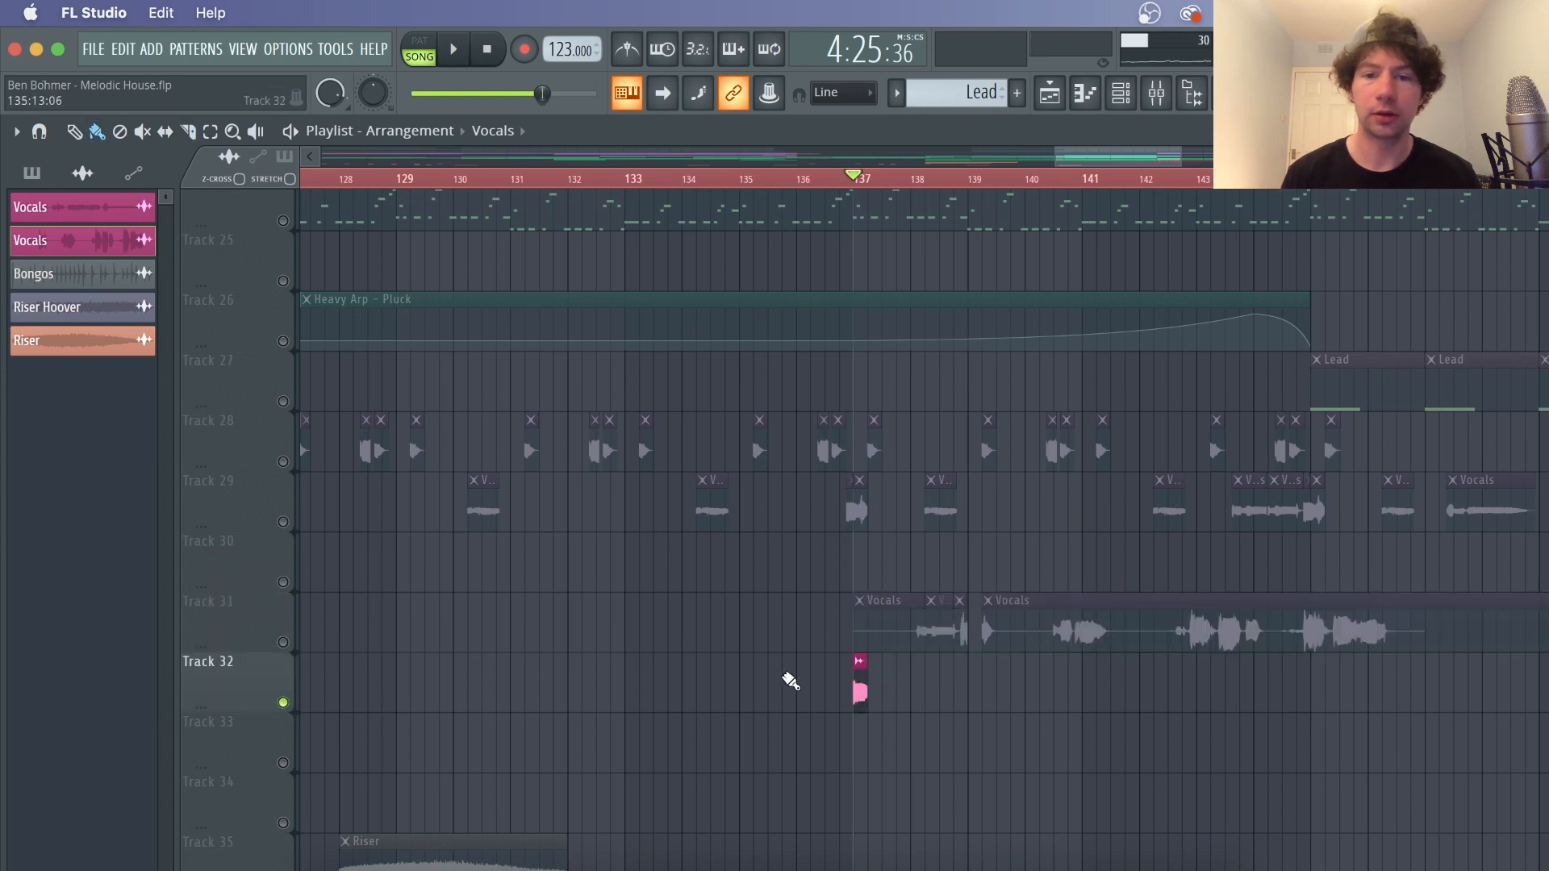
pyautogui.press('space')
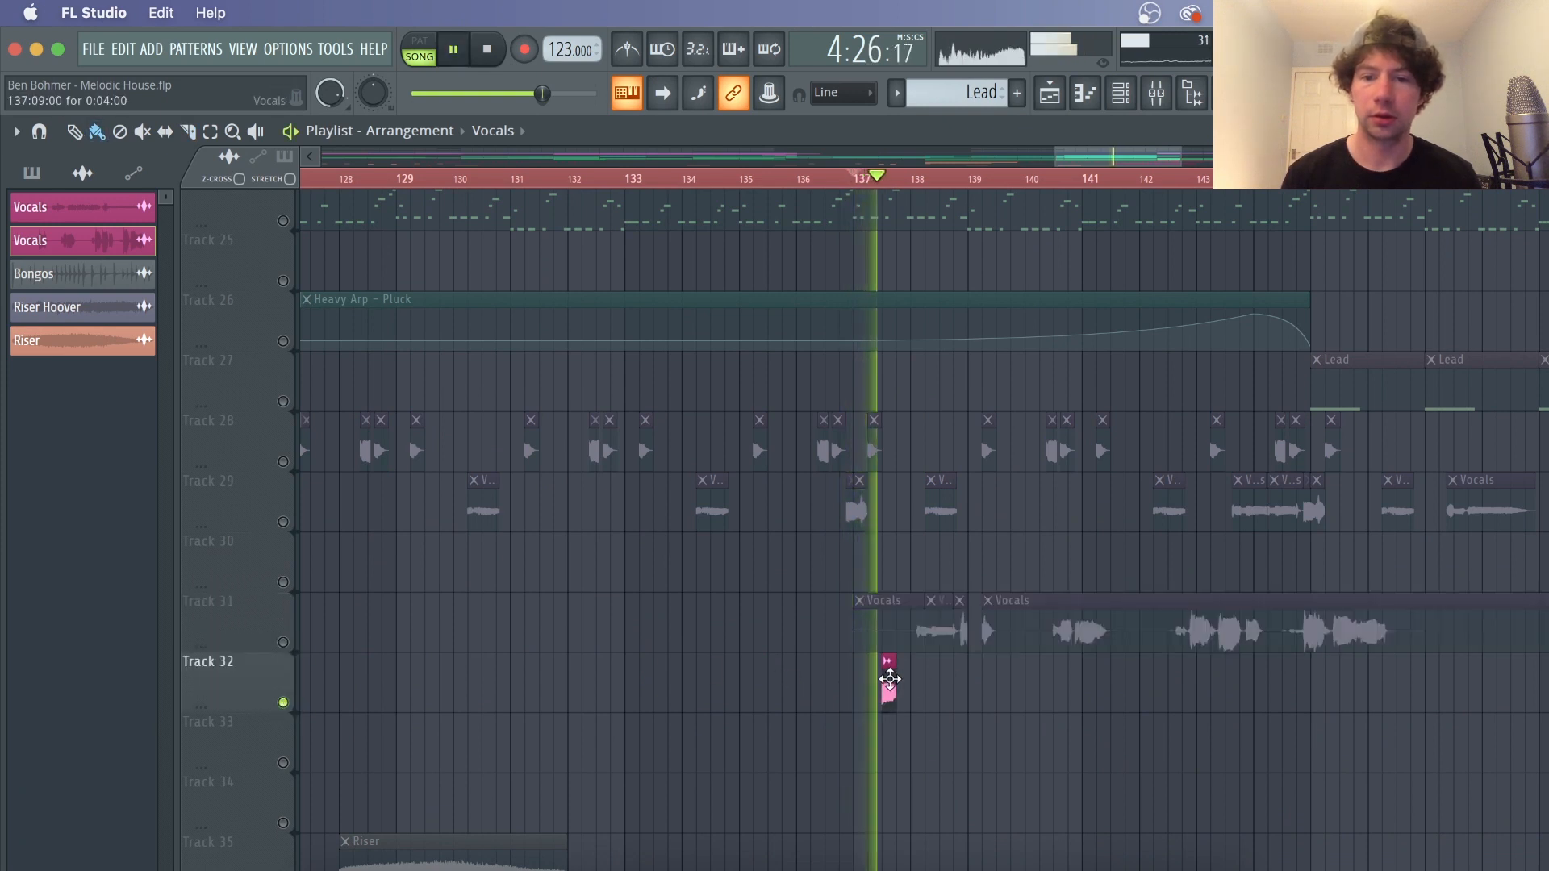
pyautogui.press('space')
pyautogui.moveTo(886, 680); pyautogui.dragTo(872, 680)
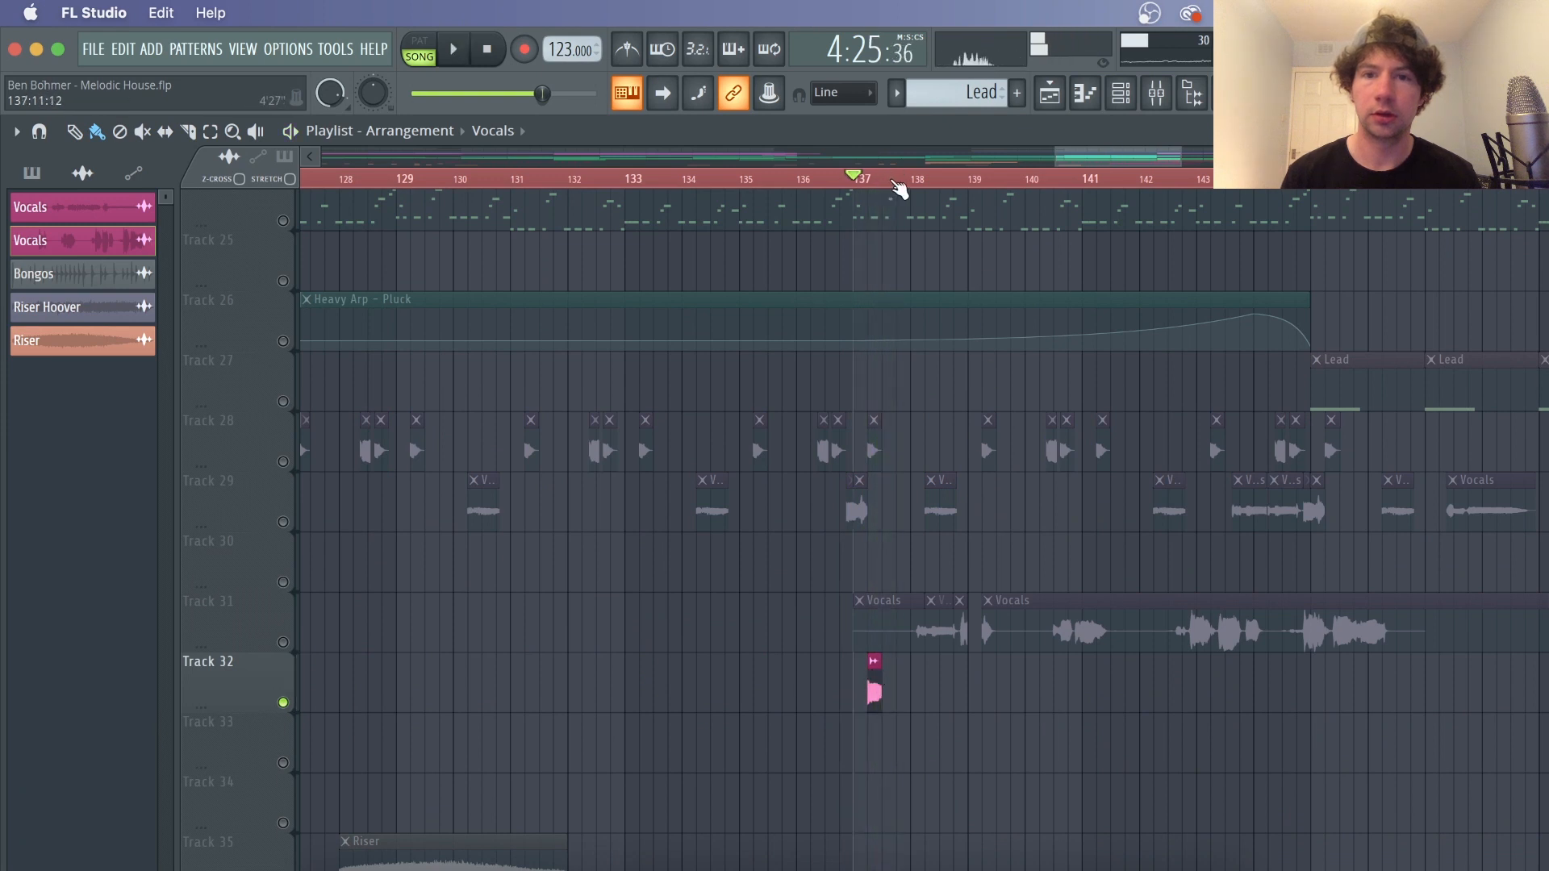
# Stretch the Track 32 vocal slice out to about bar 140, audition it, then delete it
pyautogui.scroll(3, 899, 188)
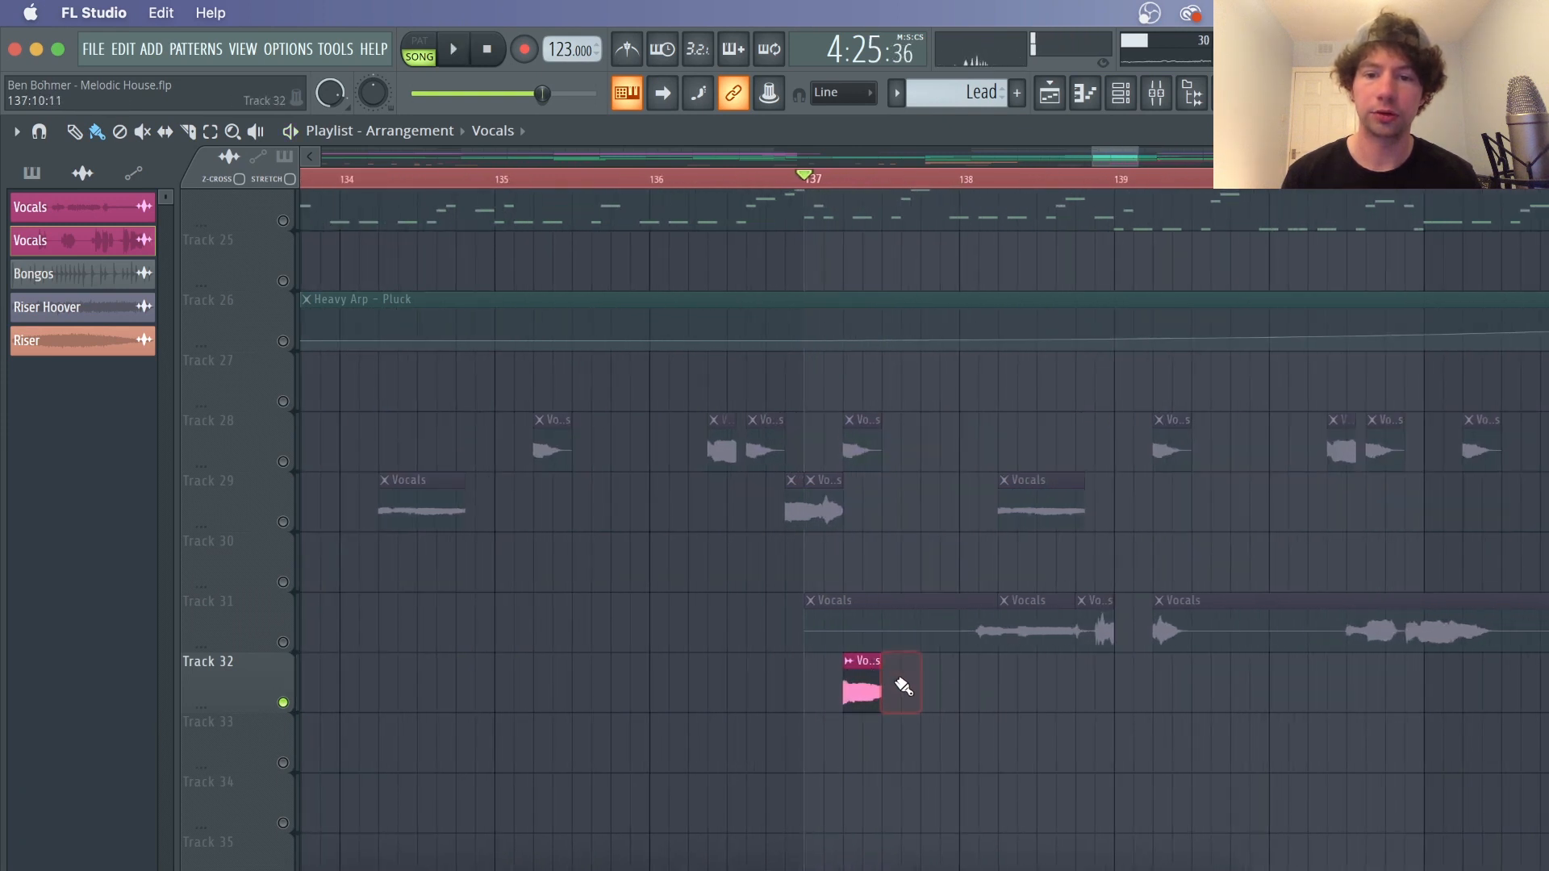
pyautogui.moveTo(903, 686)
pyautogui.mouseDown()
pyautogui.moveTo(873, 681)
pyautogui.moveTo(1025, 686)
pyautogui.mouseUp()
pyautogui.press('space')
pyautogui.press('space')
pyautogui.rightClick(1025, 686)
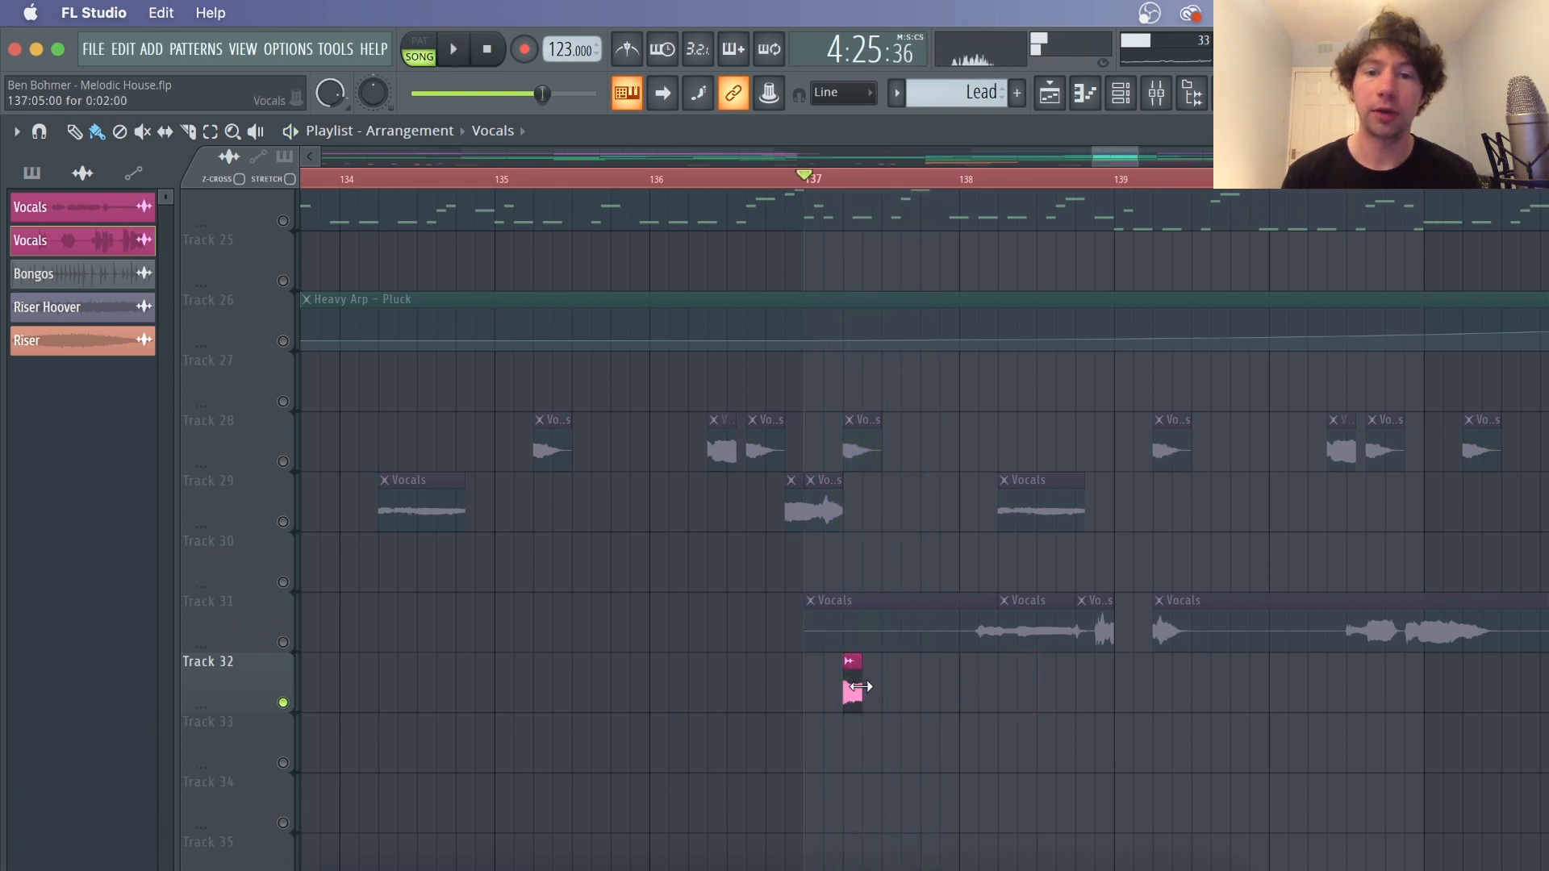
pyautogui.moveTo(860, 686); pyautogui.dragTo(1074, 674)
pyautogui.moveTo(845, 686); pyautogui.dragTo(888, 681)
pyautogui.press('space')
pyautogui.press('space')
pyautogui.press('space')
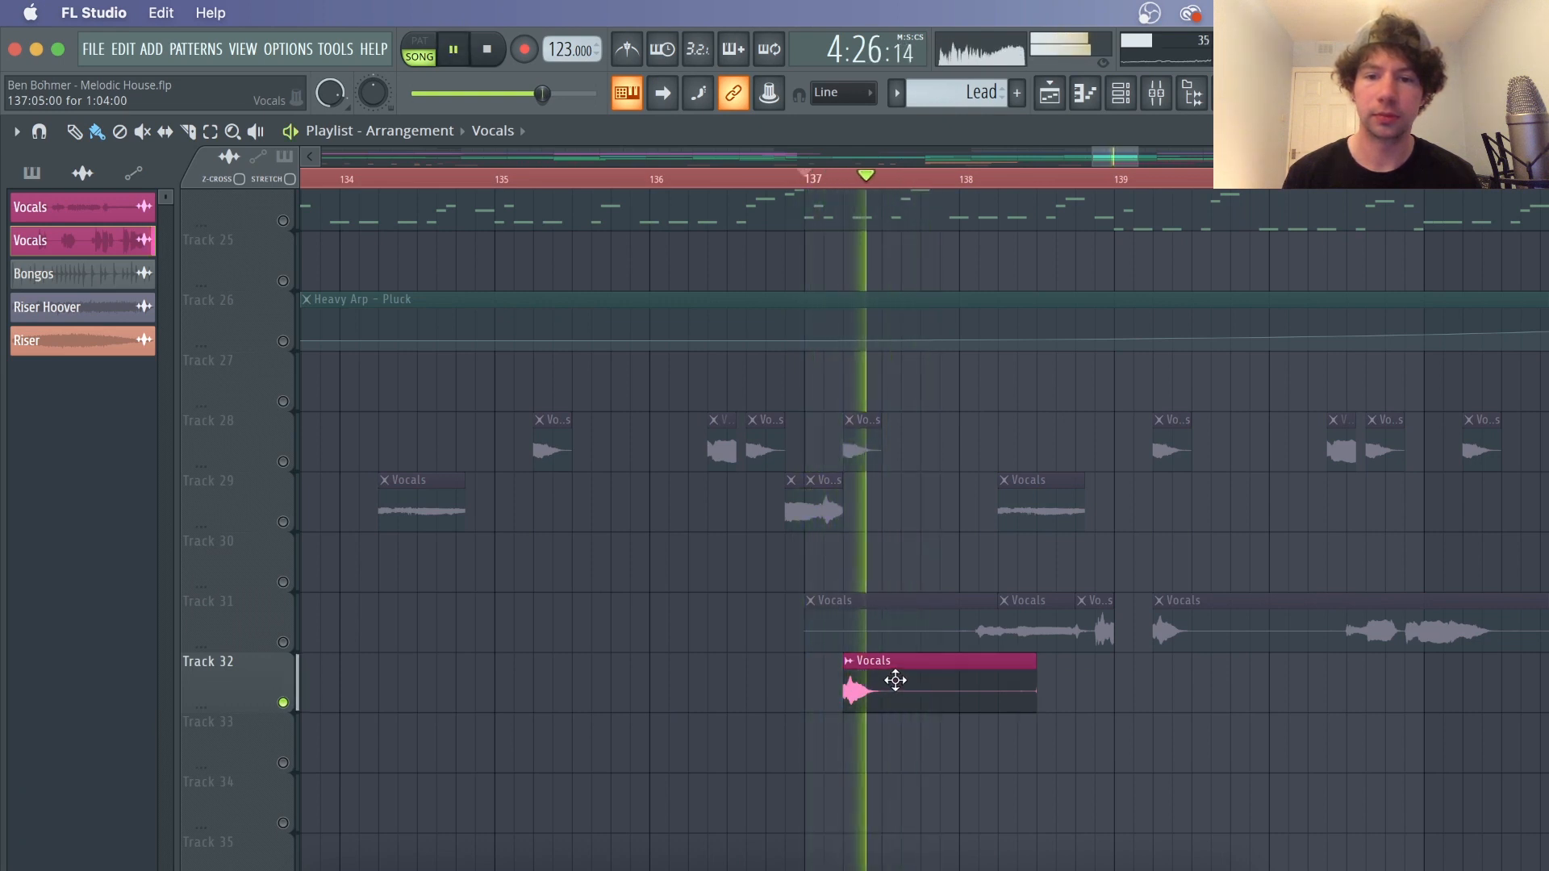
pyautogui.press('space')
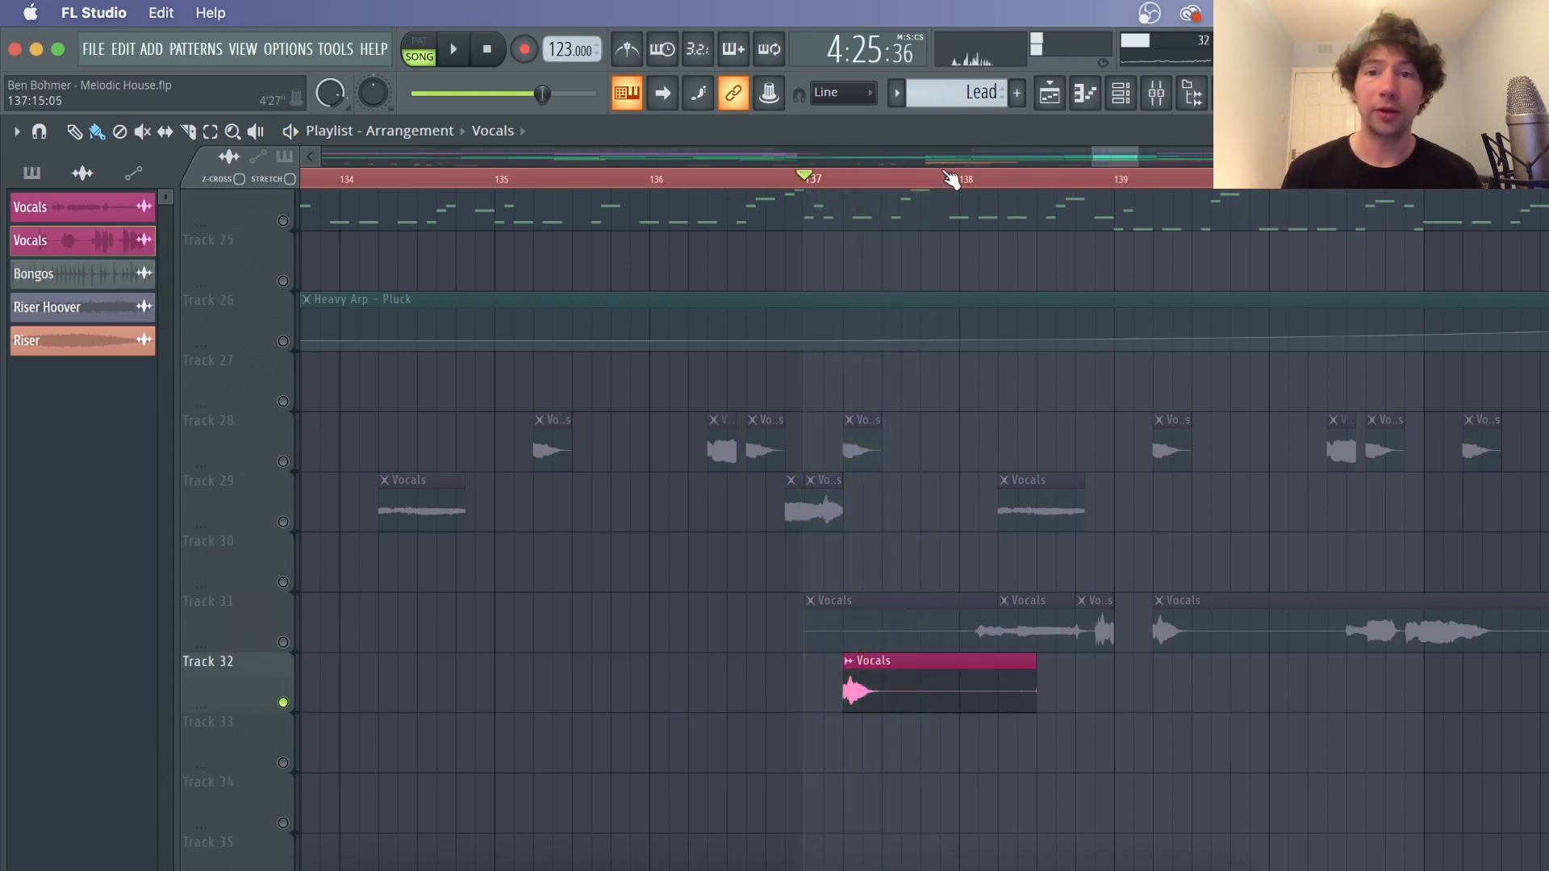
pyautogui.moveTo(1037, 689); pyautogui.dragTo(1333, 687)
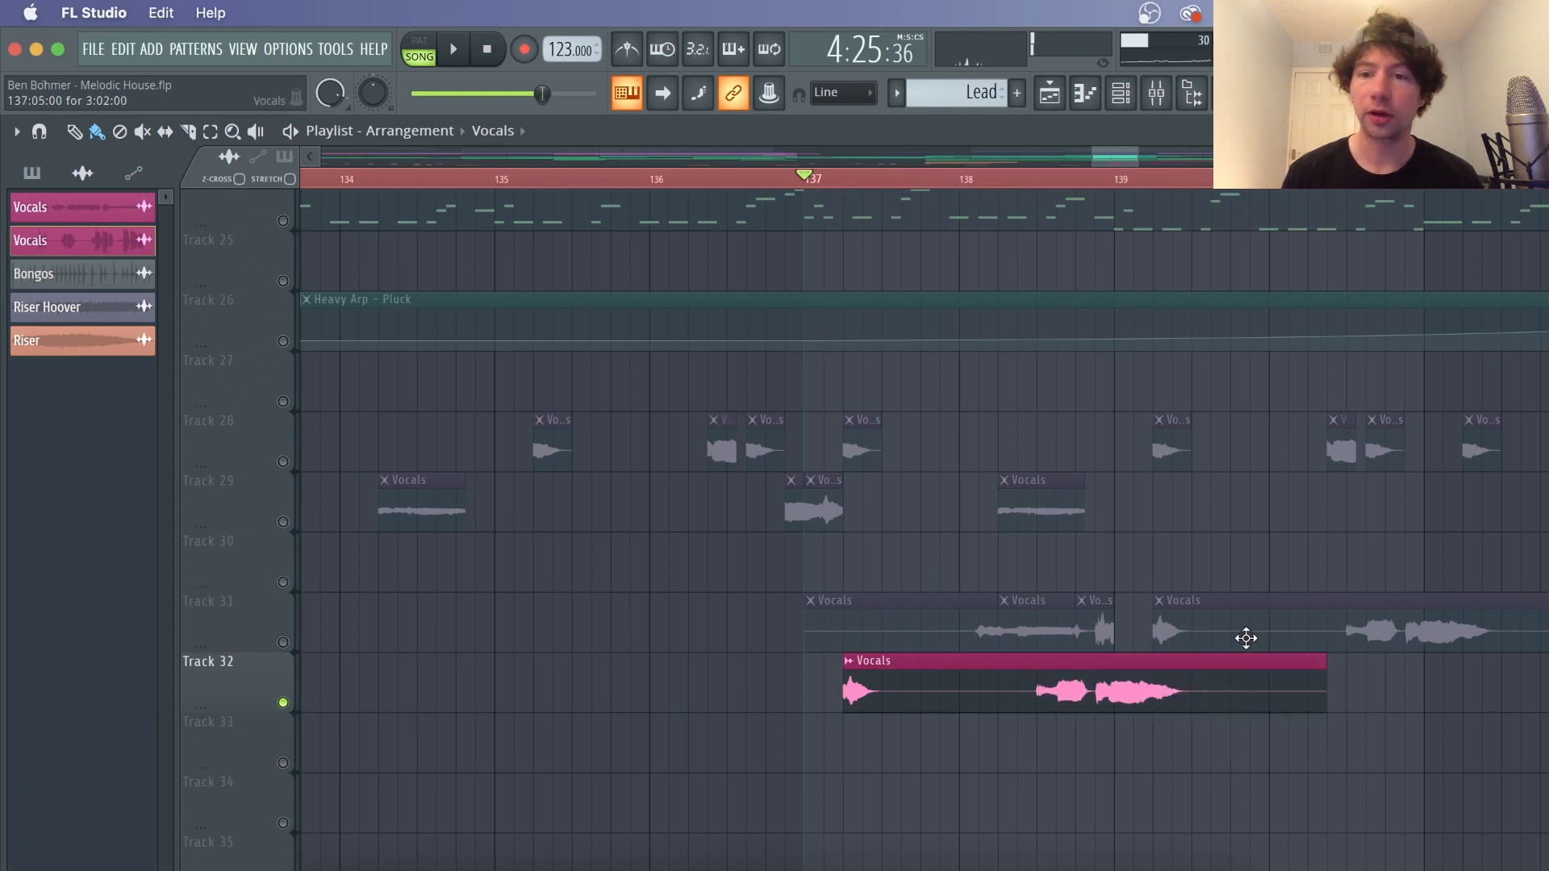
pyautogui.rightClick(1049, 666)
# Unmute Track 28 and play the vocal chops from bar 137
pyautogui.click(284, 462)
pyautogui.press('space')
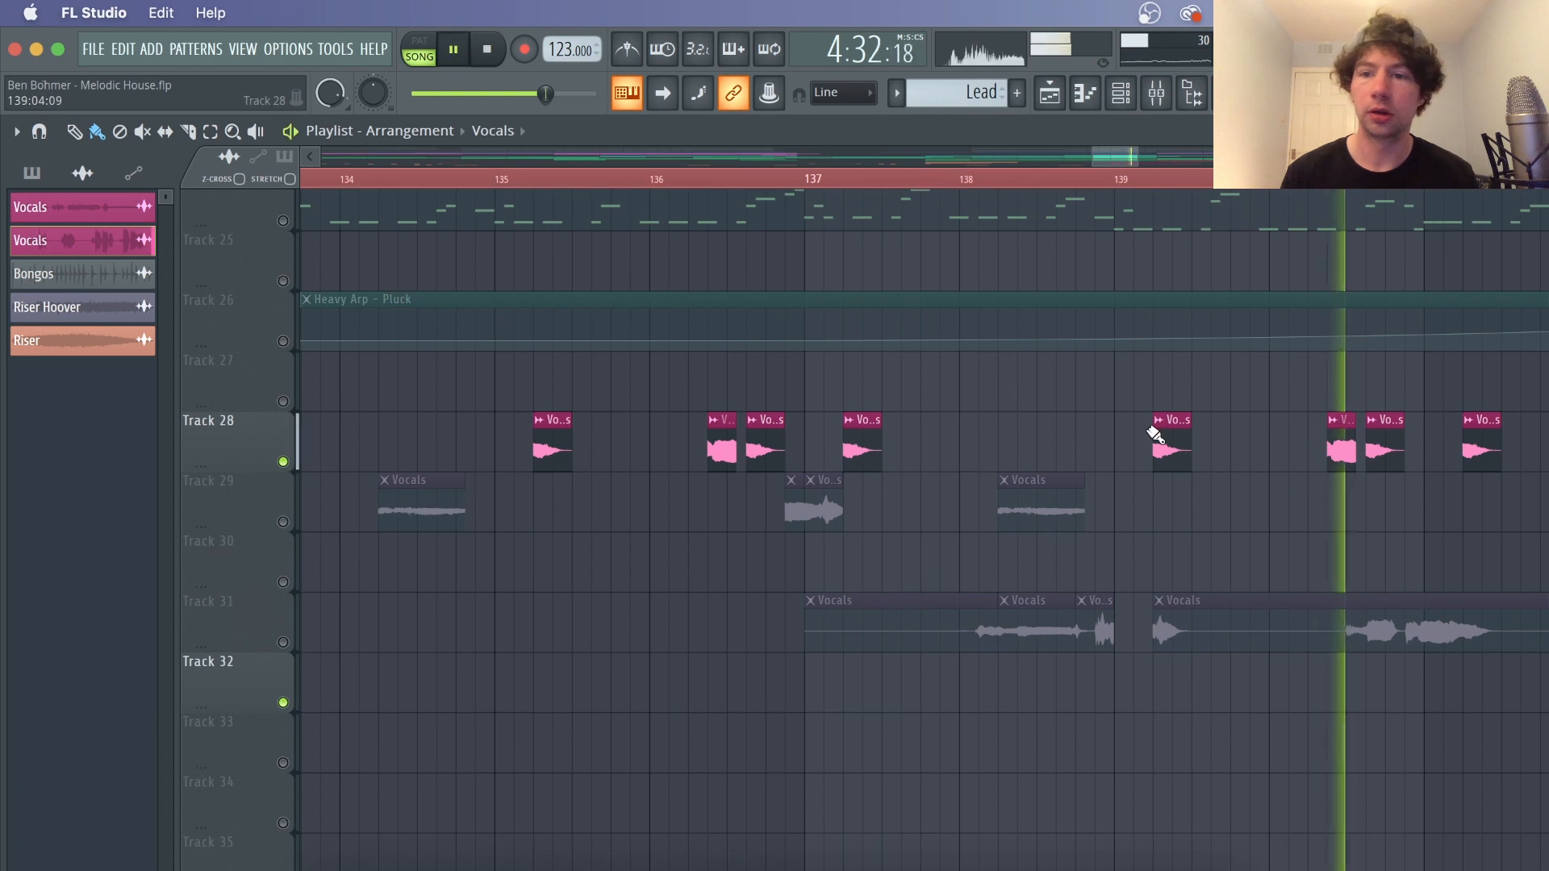
pyautogui.press('space')
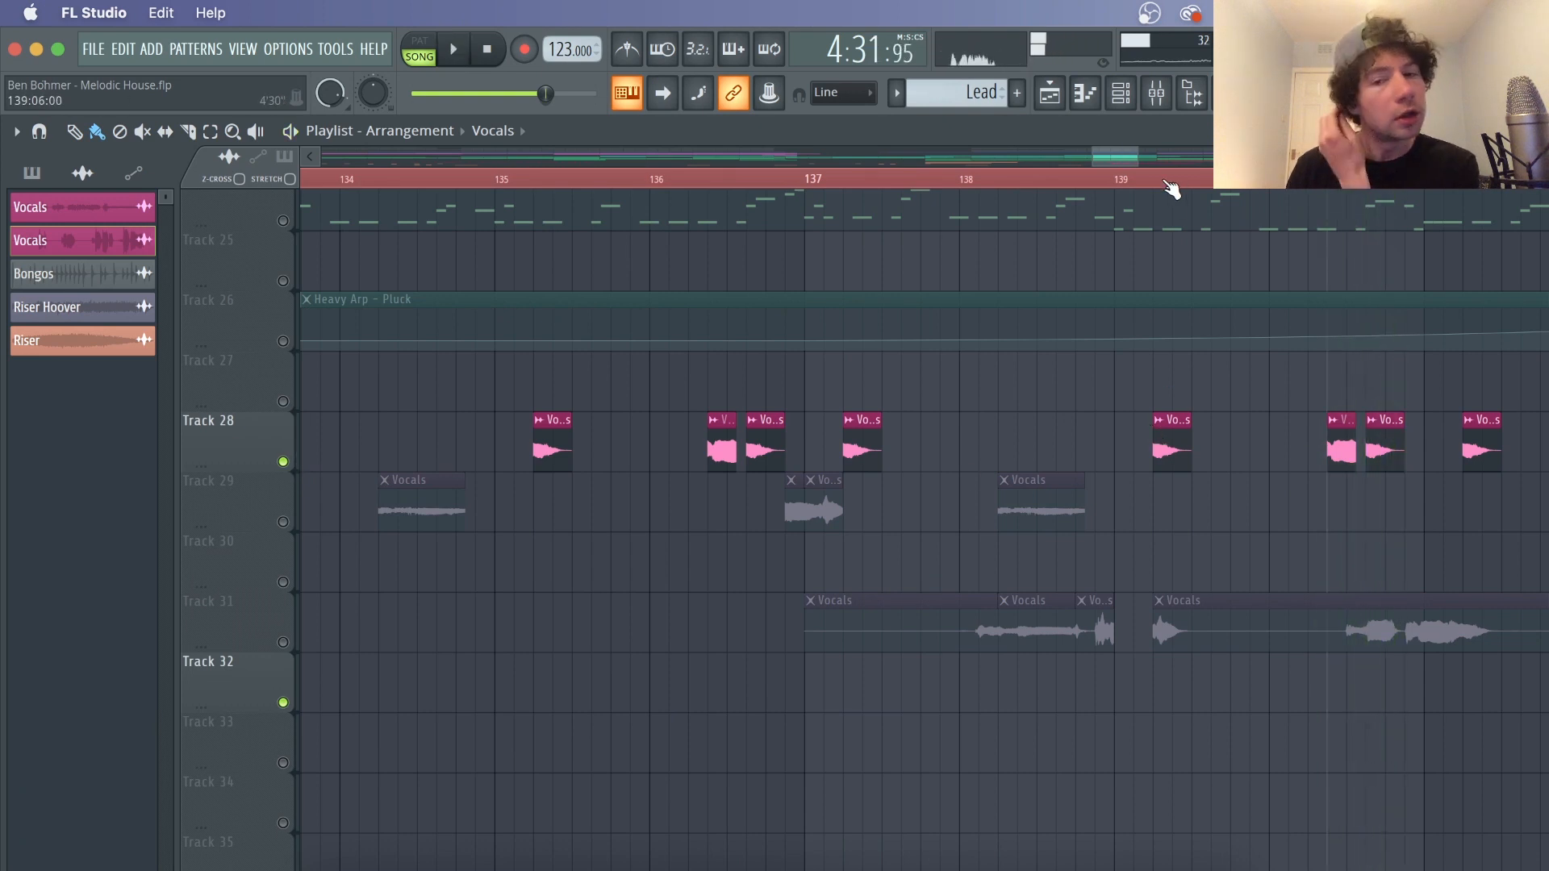
# Delete the added Vocals clip from Track 31
pyautogui.scroll(-2, 1171, 189)
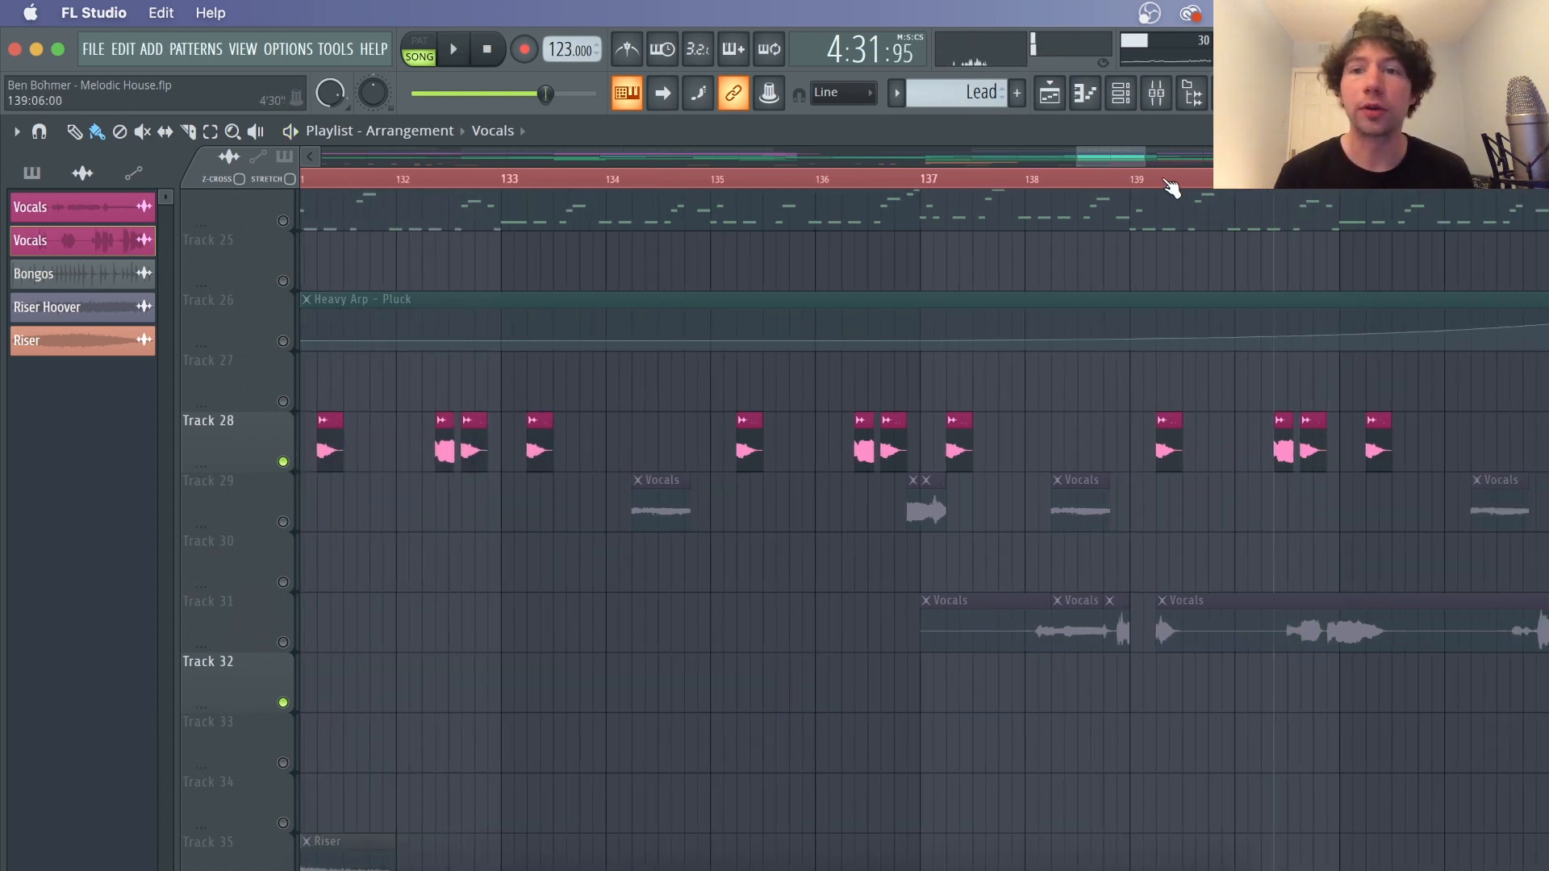
pyautogui.moveTo(1121, 161); pyautogui.dragTo(1135, 162)
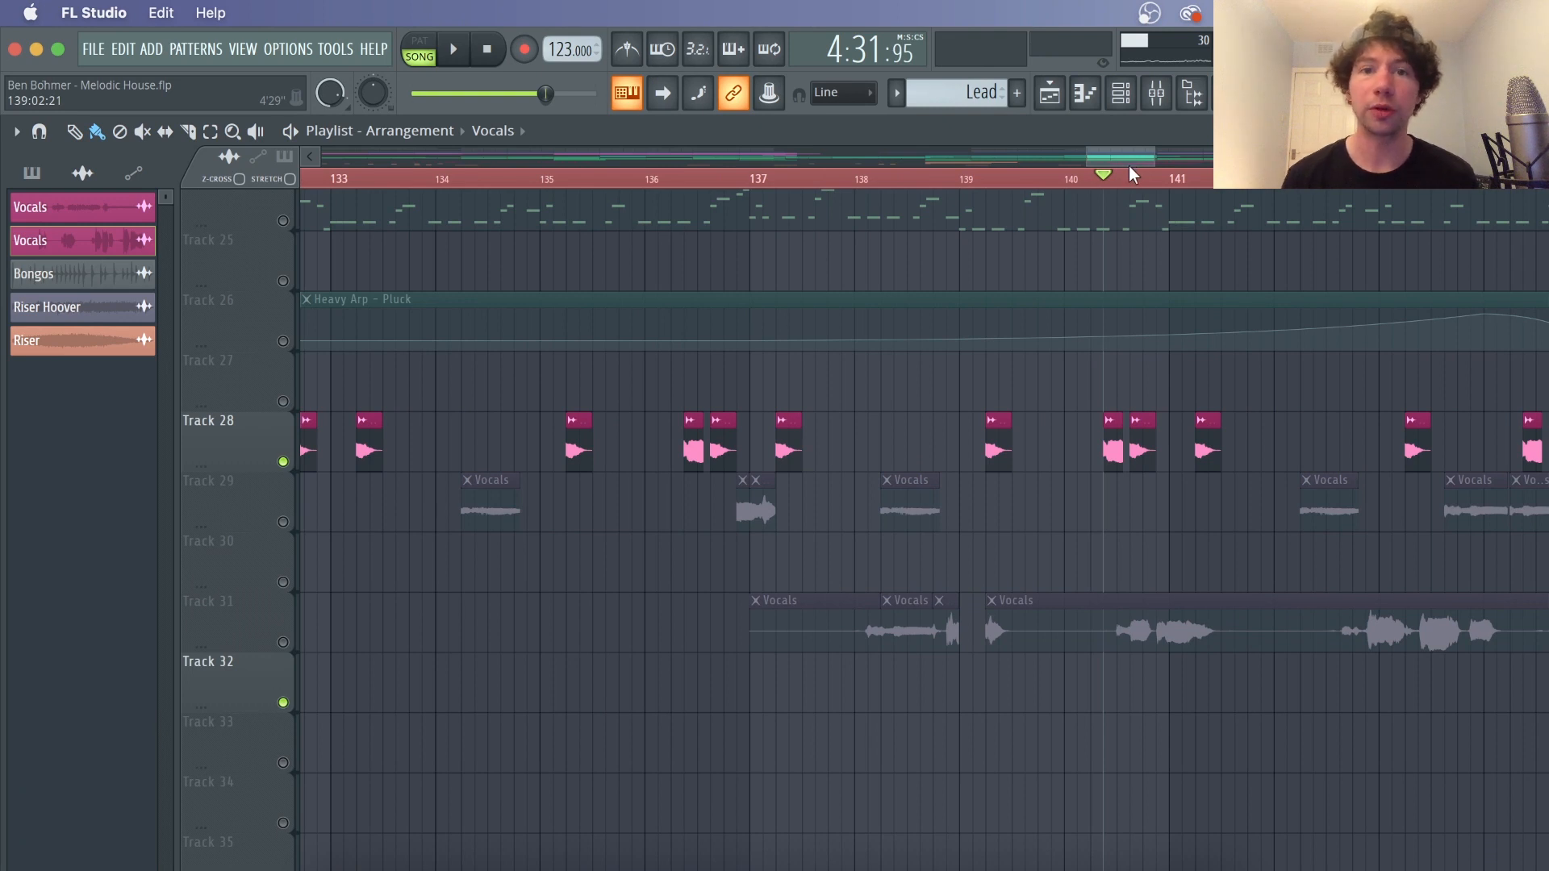
pyautogui.scroll(-1, 1127, 182)
pyautogui.moveTo(1120, 147); pyautogui.dragTo(1144, 149)
pyautogui.rightClick(974, 619)
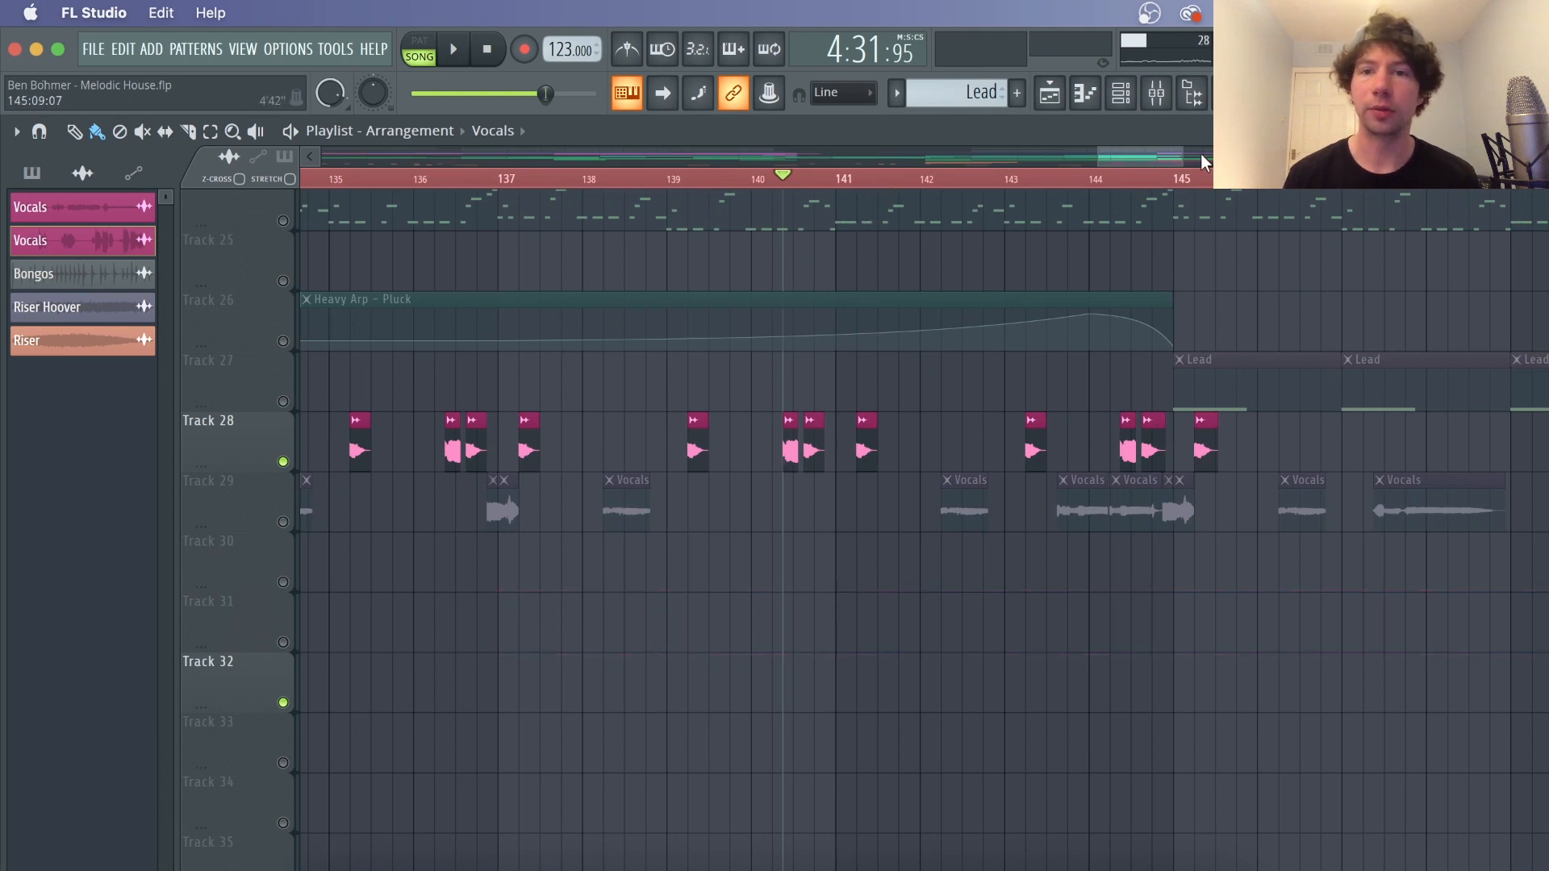
pyautogui.scroll(-5, 1202, 181)
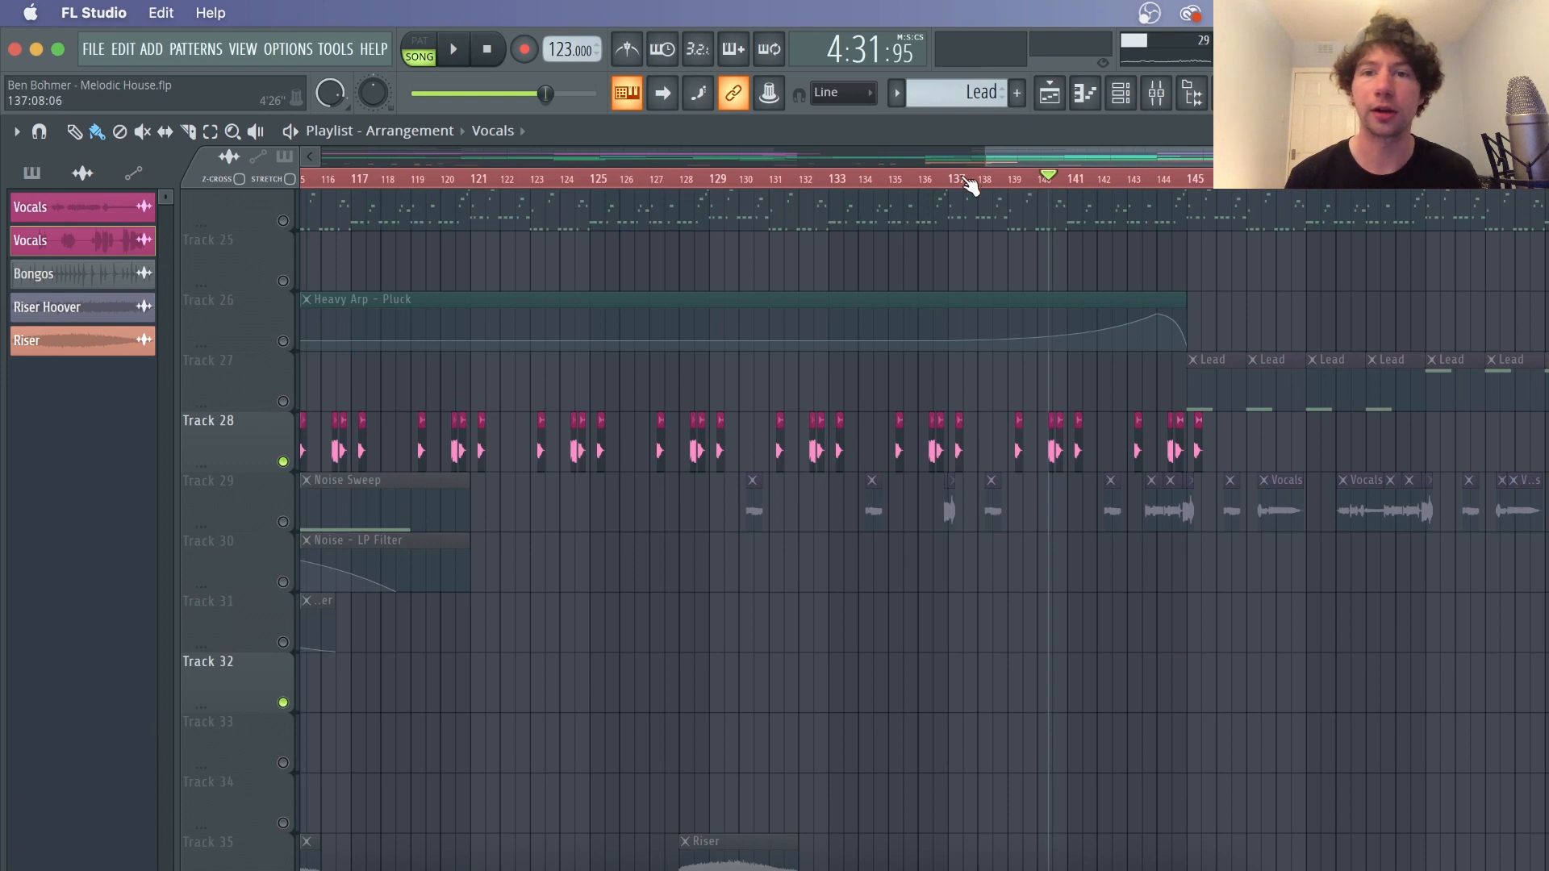
# Set the playback position to bar 105 at the start of the Noise Sweep section
pyautogui.scroll(-3, 968, 184)
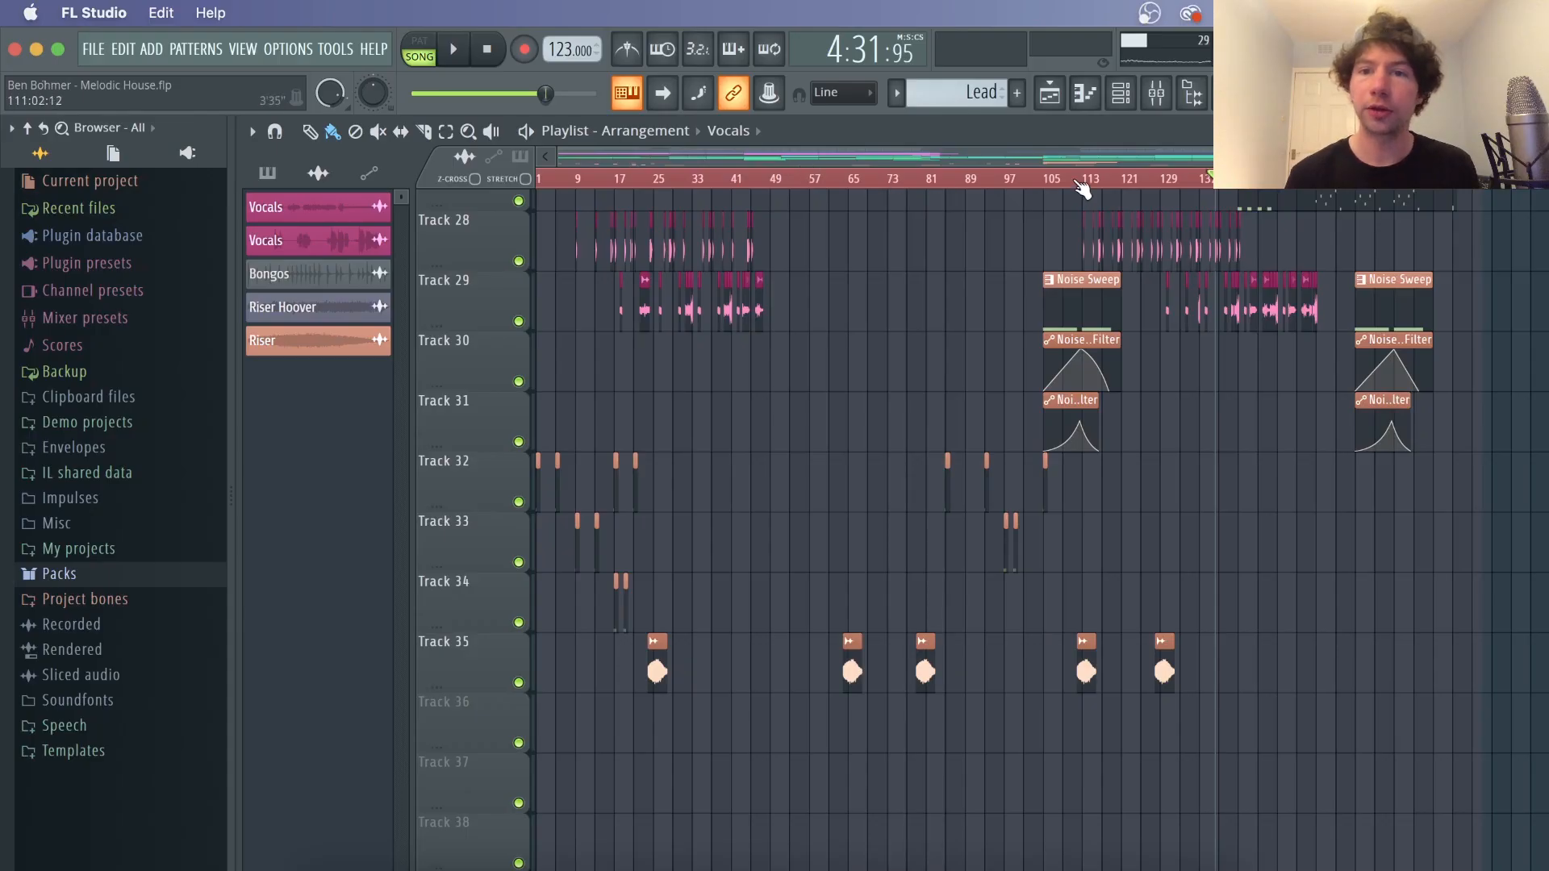
pyautogui.scroll(4, 1097, 184)
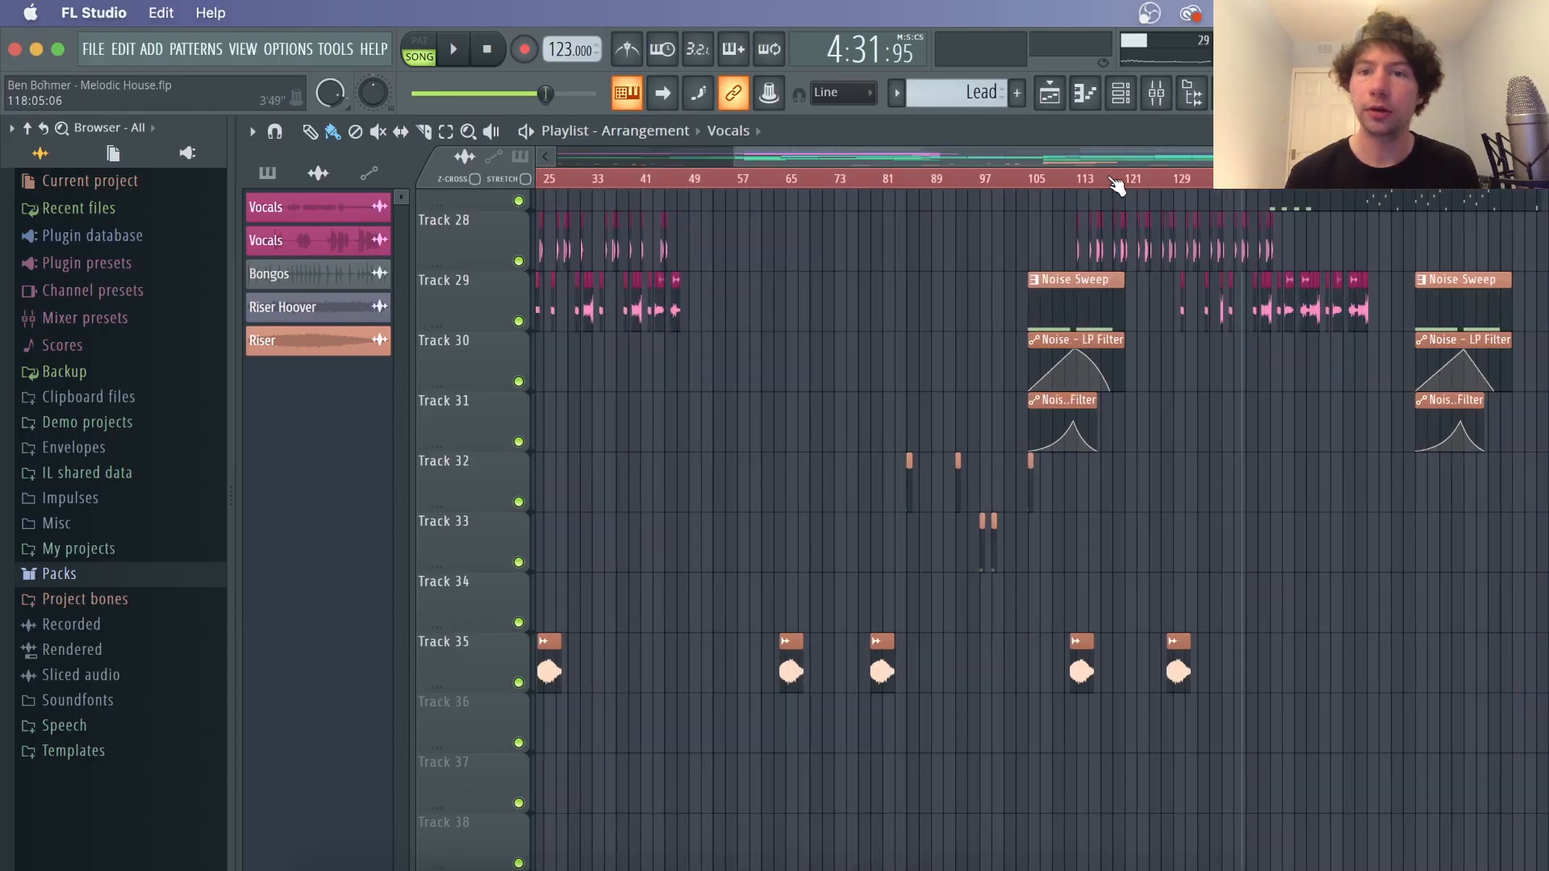
pyautogui.scroll(-3, 1116, 185)
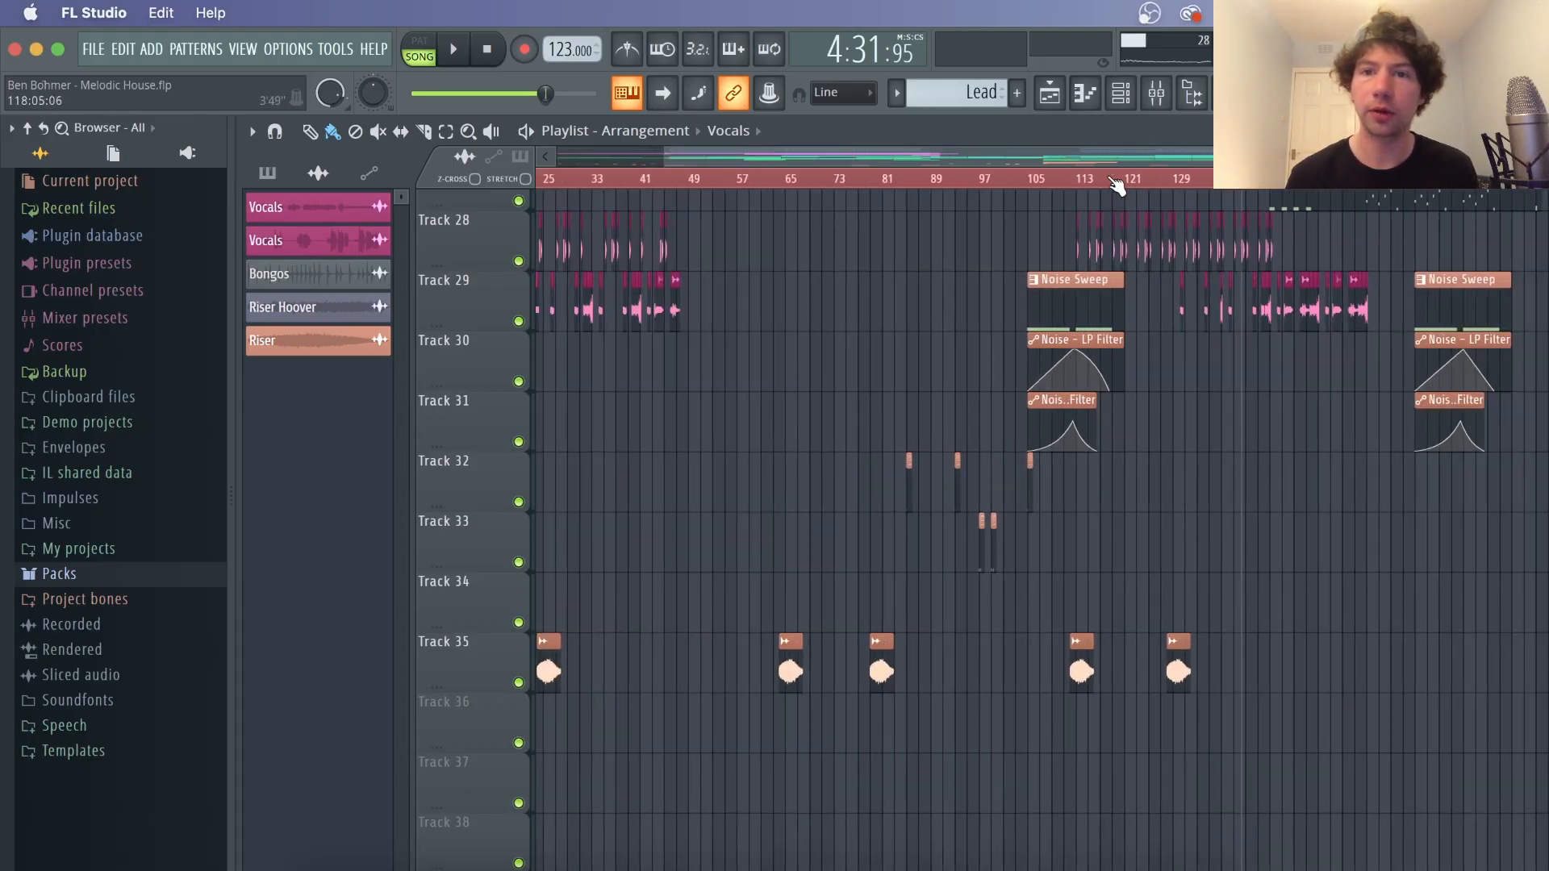
pyautogui.click(1037, 184)
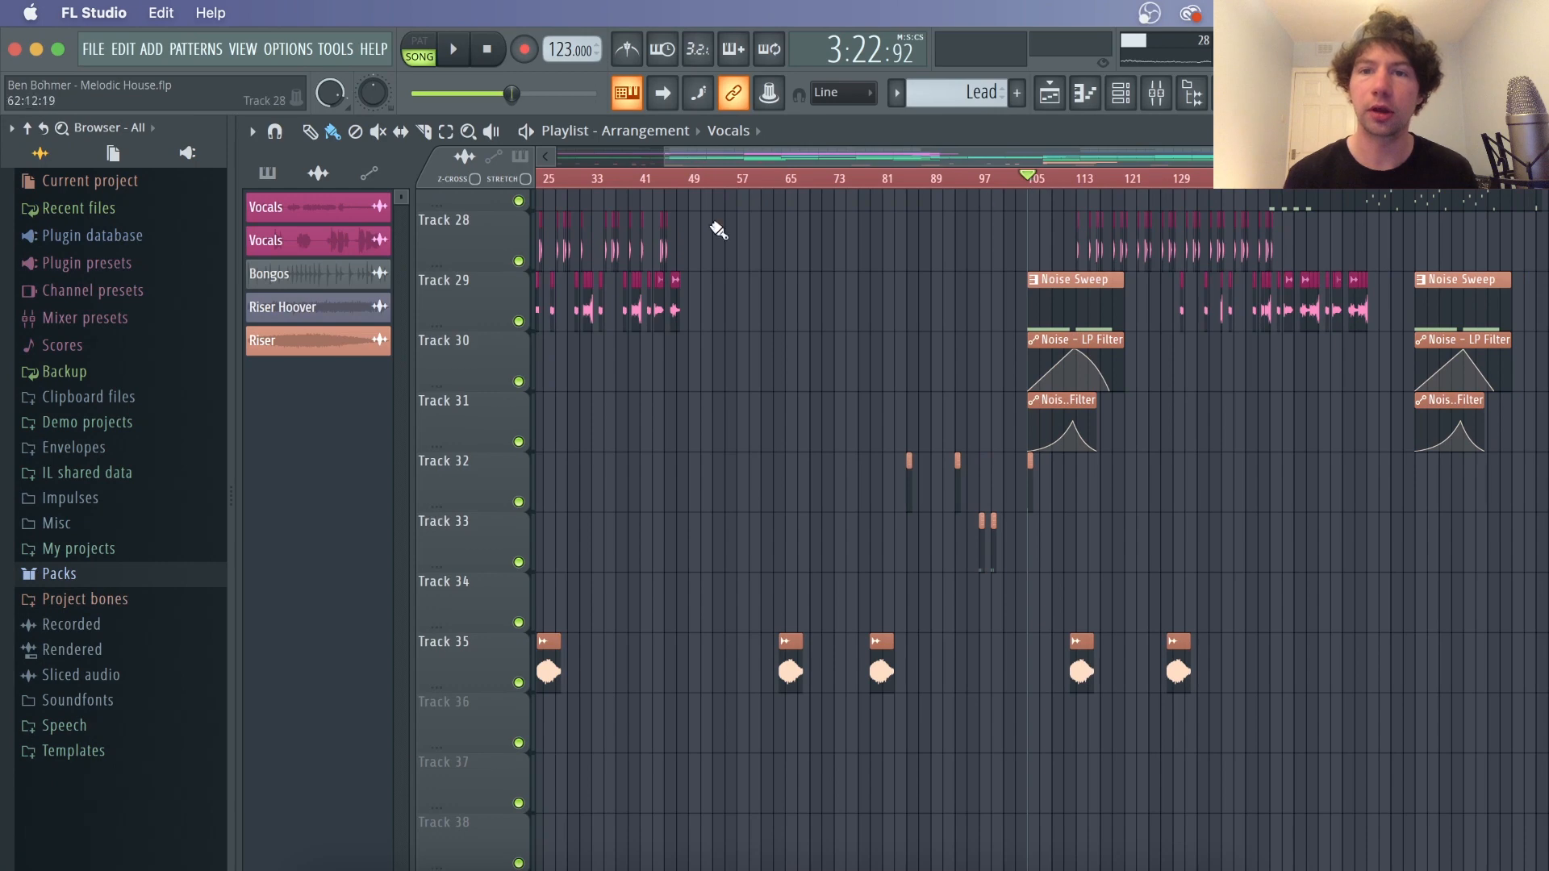
# Open the Noise Sweep channel from its playlist clip, view its 3x Osc settings, and close the plugin
pyautogui.doubleClick(1072, 304)
pyautogui.click(1050, 92)
pyautogui.click(1120, 92)
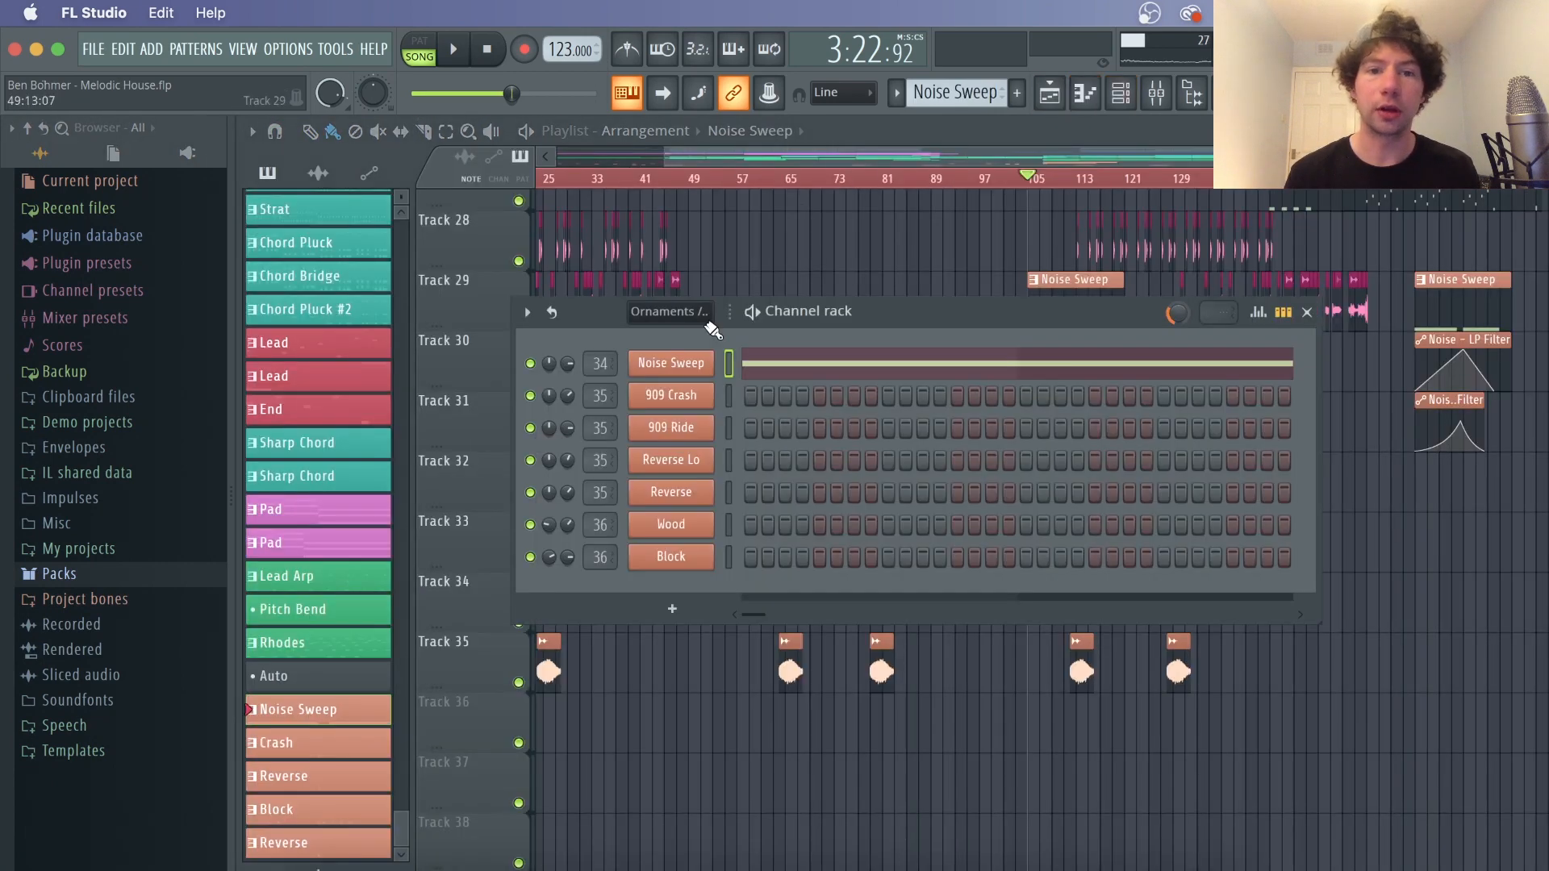
pyautogui.click(694, 367)
pyautogui.click(440, 382)
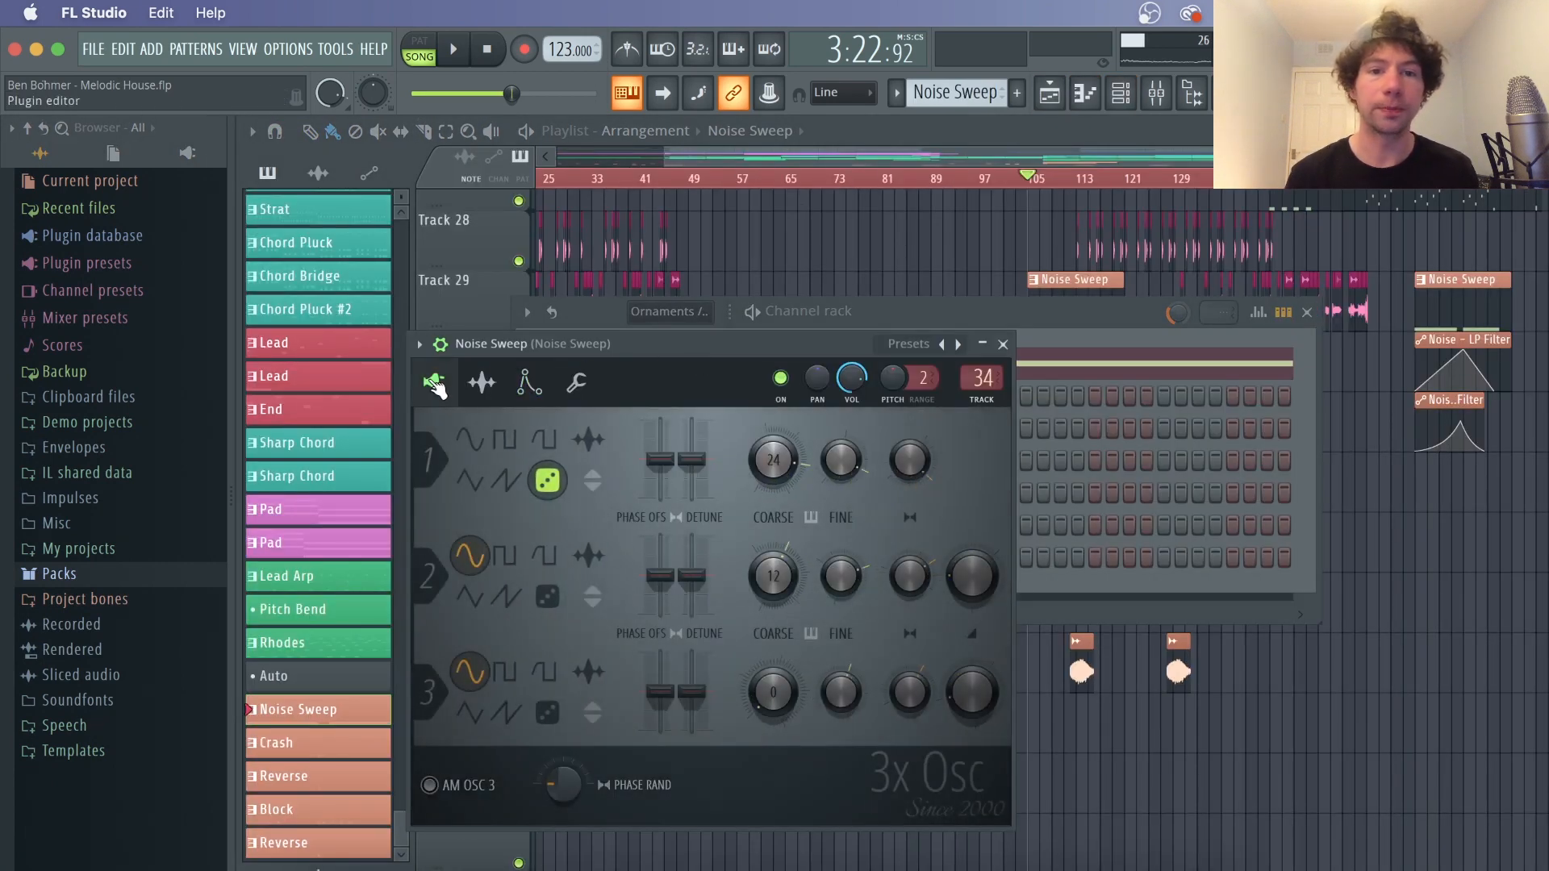
pyautogui.click(1002, 345)
# Open the mixer on the Noise Sweep track and view its Fruity Love Philter effect
pyautogui.click(1156, 93)
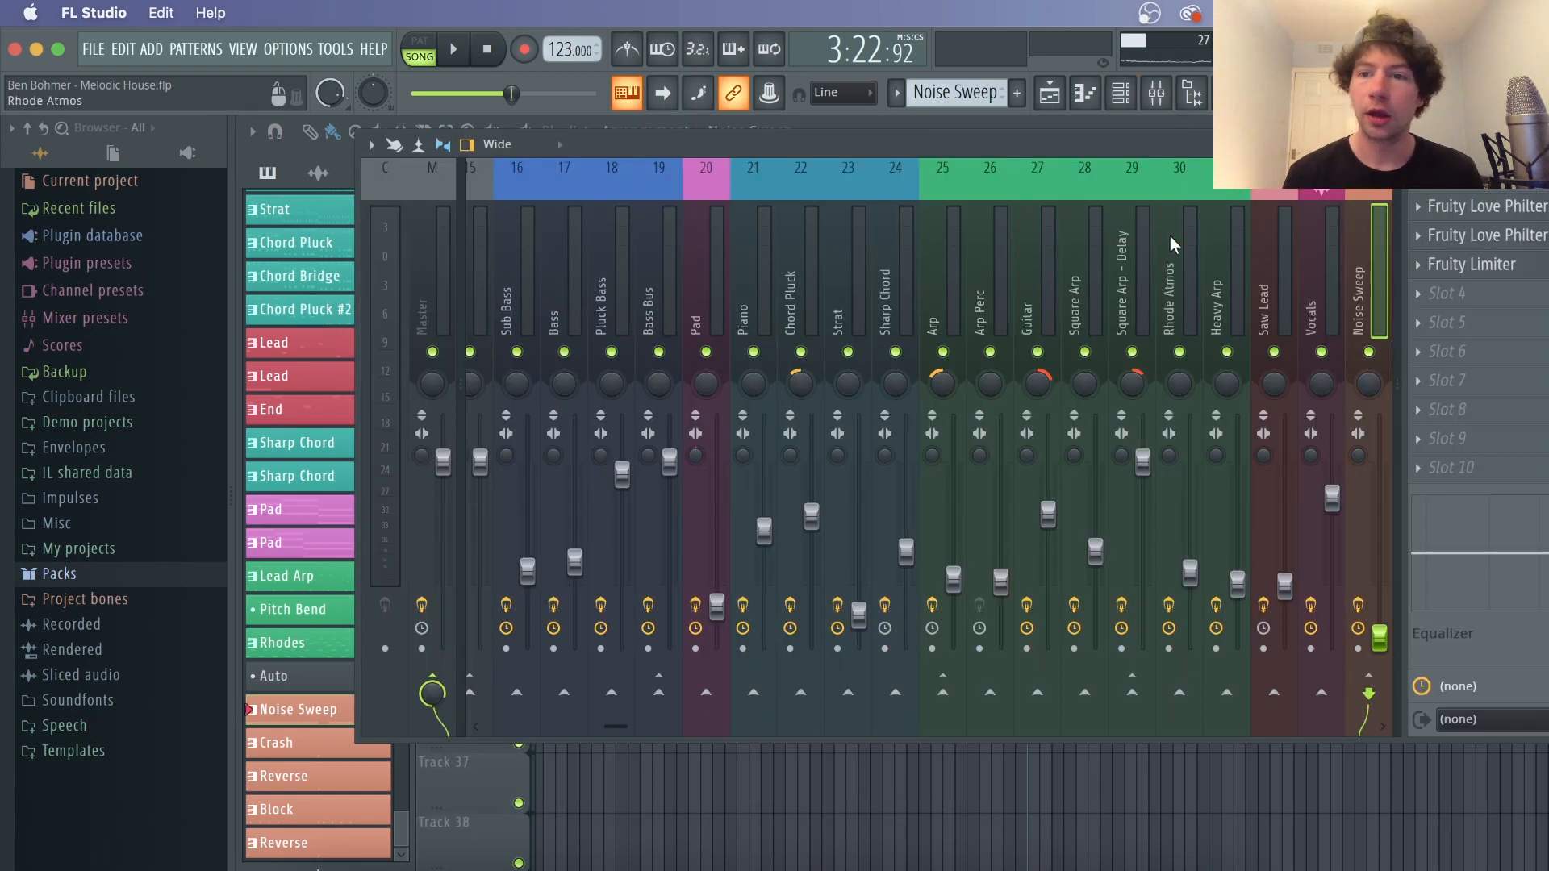
pyautogui.moveTo(1223, 141); pyautogui.dragTo(772, 159)
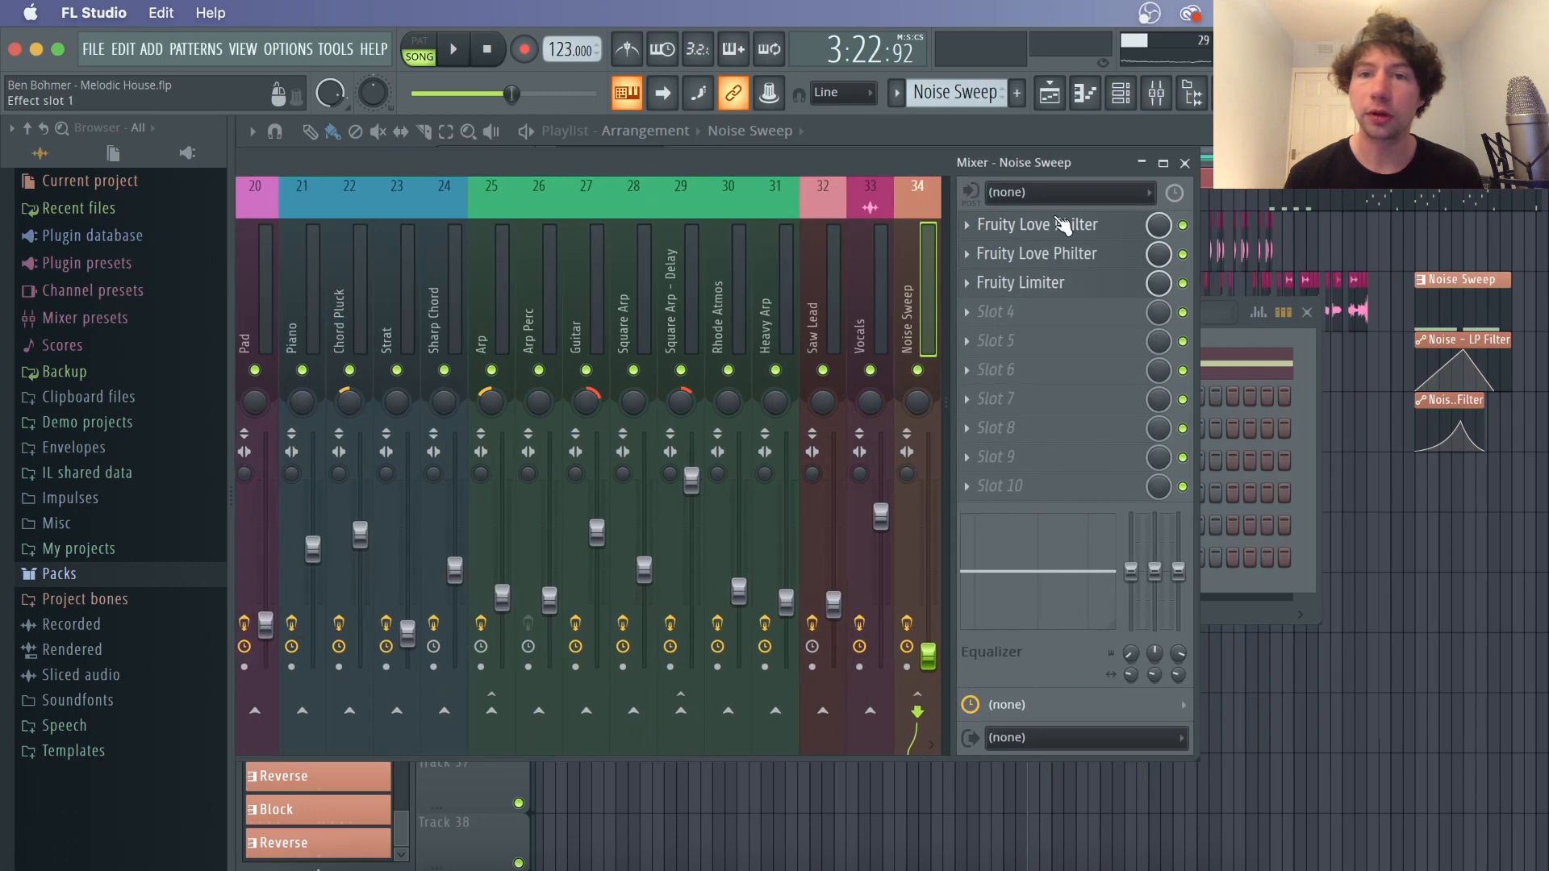
pyautogui.click(1054, 218)
pyautogui.click(1091, 162)
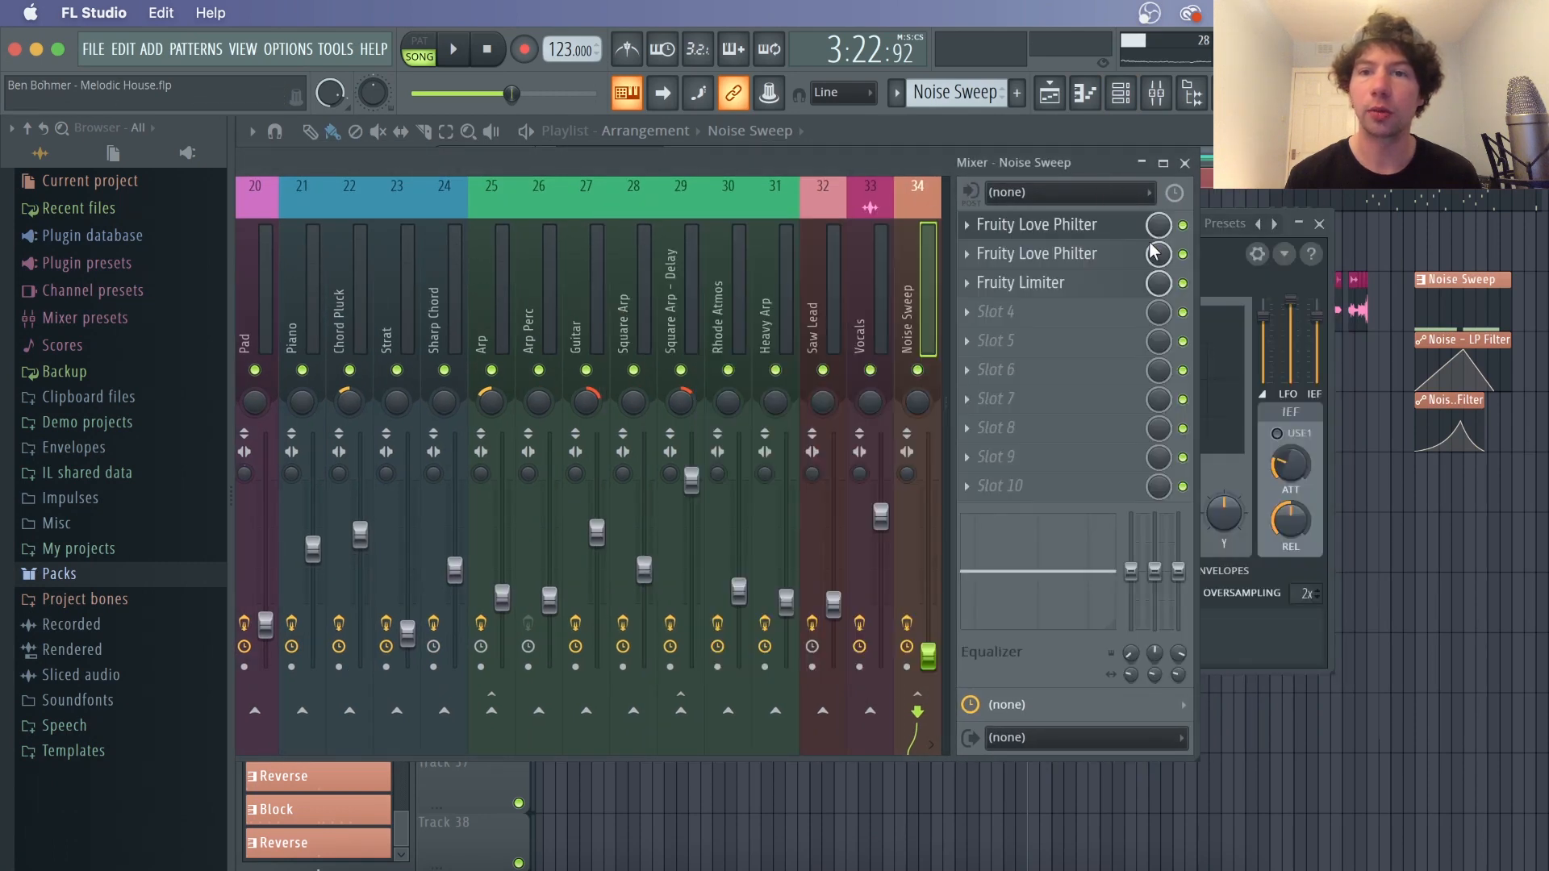
# Solo the Noise Sweep tracks 29 to 31 and play the sweep section from around bars 109 and 113
pyautogui.rightClick(1417, 575)
pyautogui.scroll(4, 1112, 192)
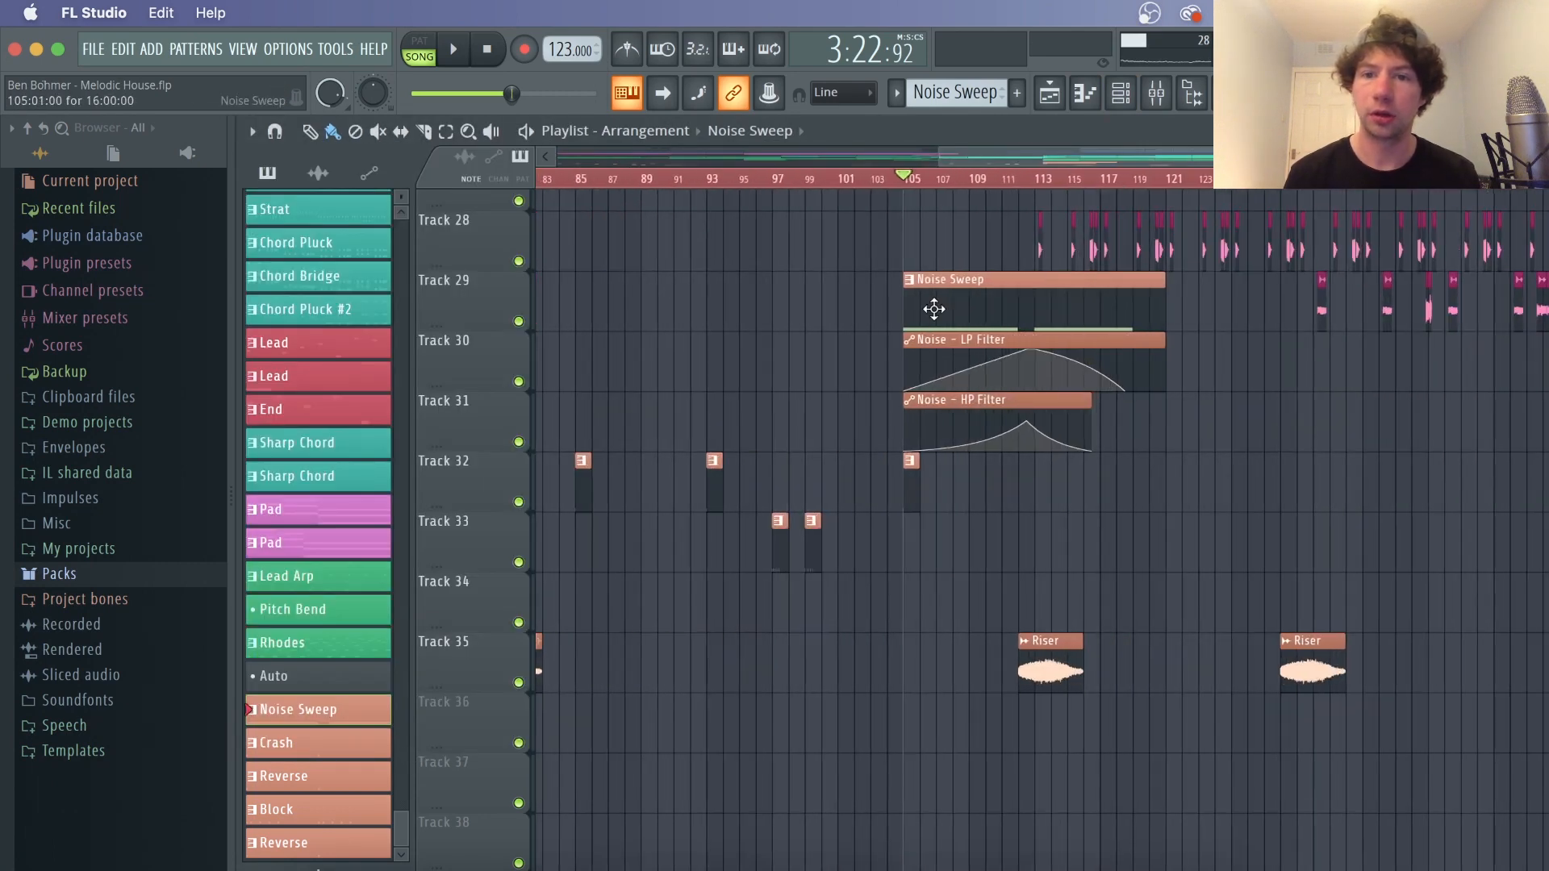
pyautogui.rightClick(519, 322)
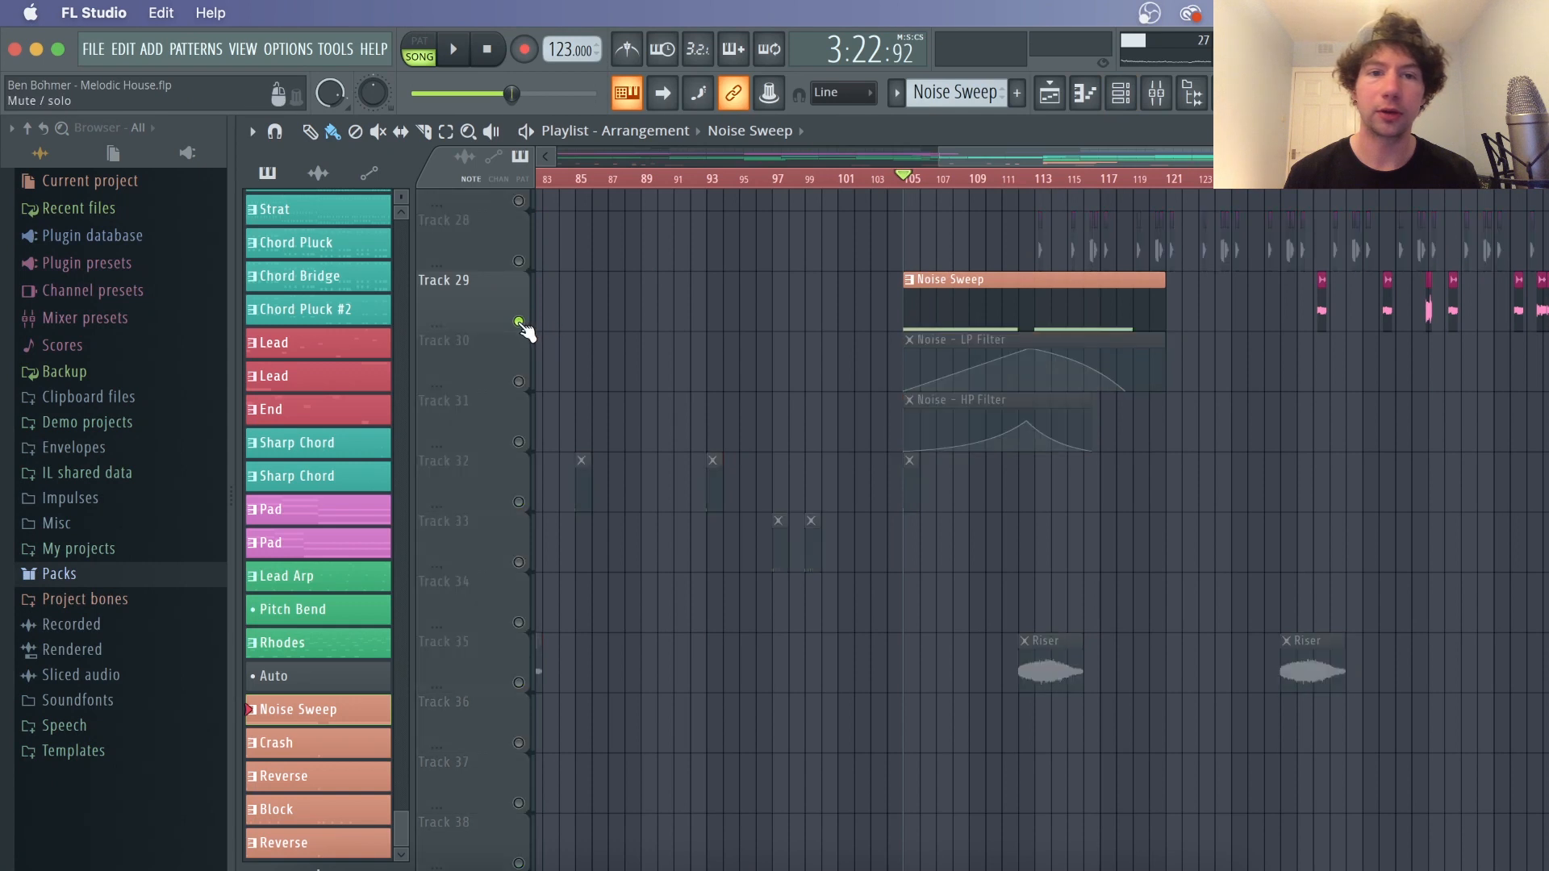
pyautogui.click(520, 382)
pyautogui.click(521, 443)
pyautogui.press('space')
pyautogui.click(974, 179)
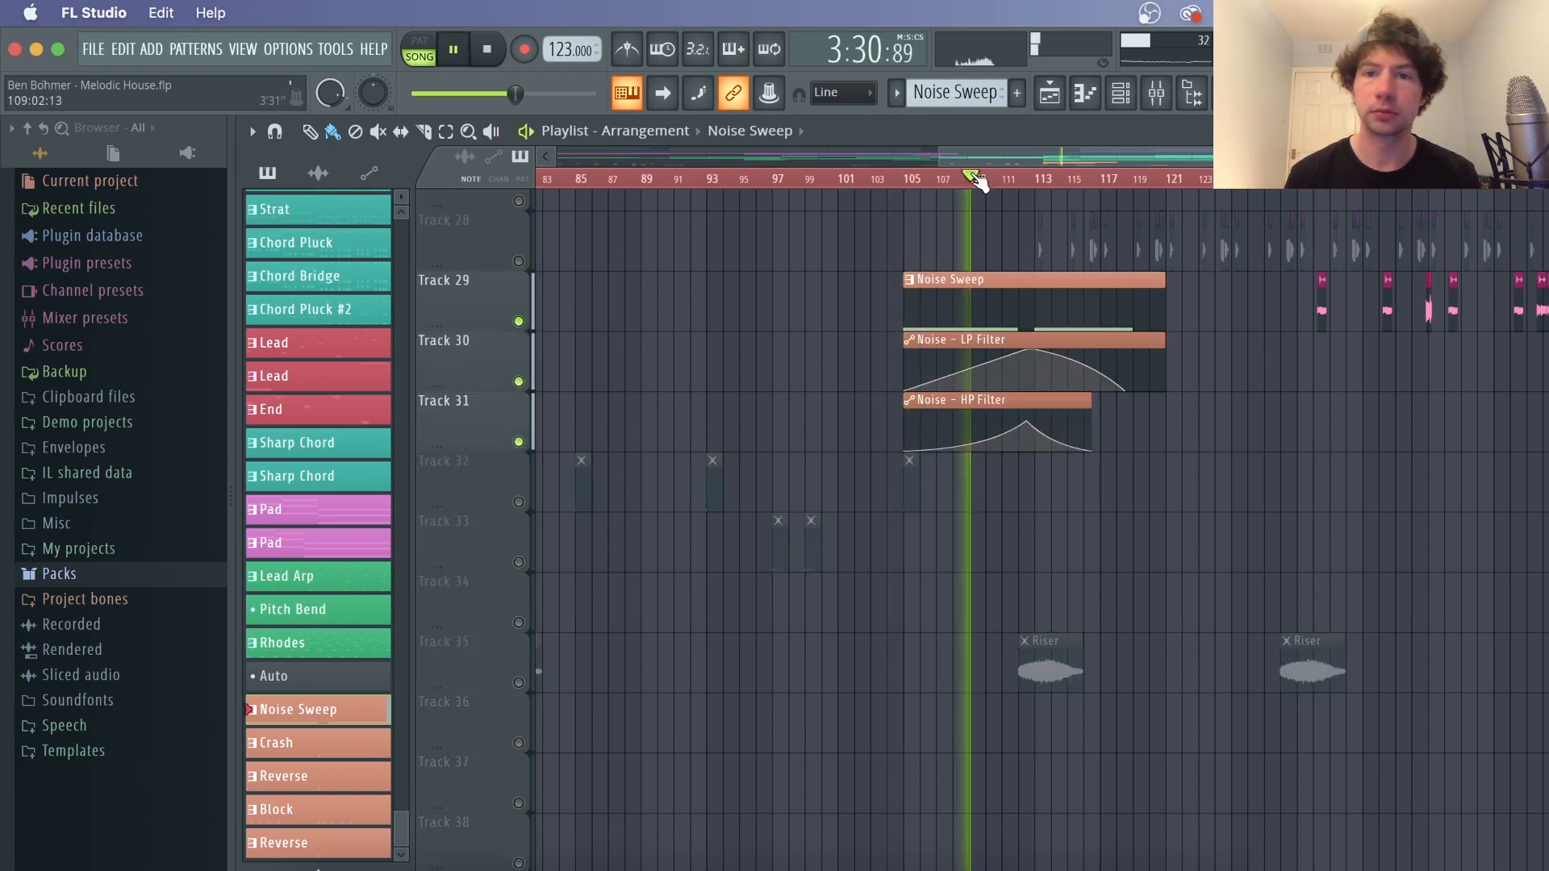
pyautogui.press('space')
pyautogui.click(1037, 178)
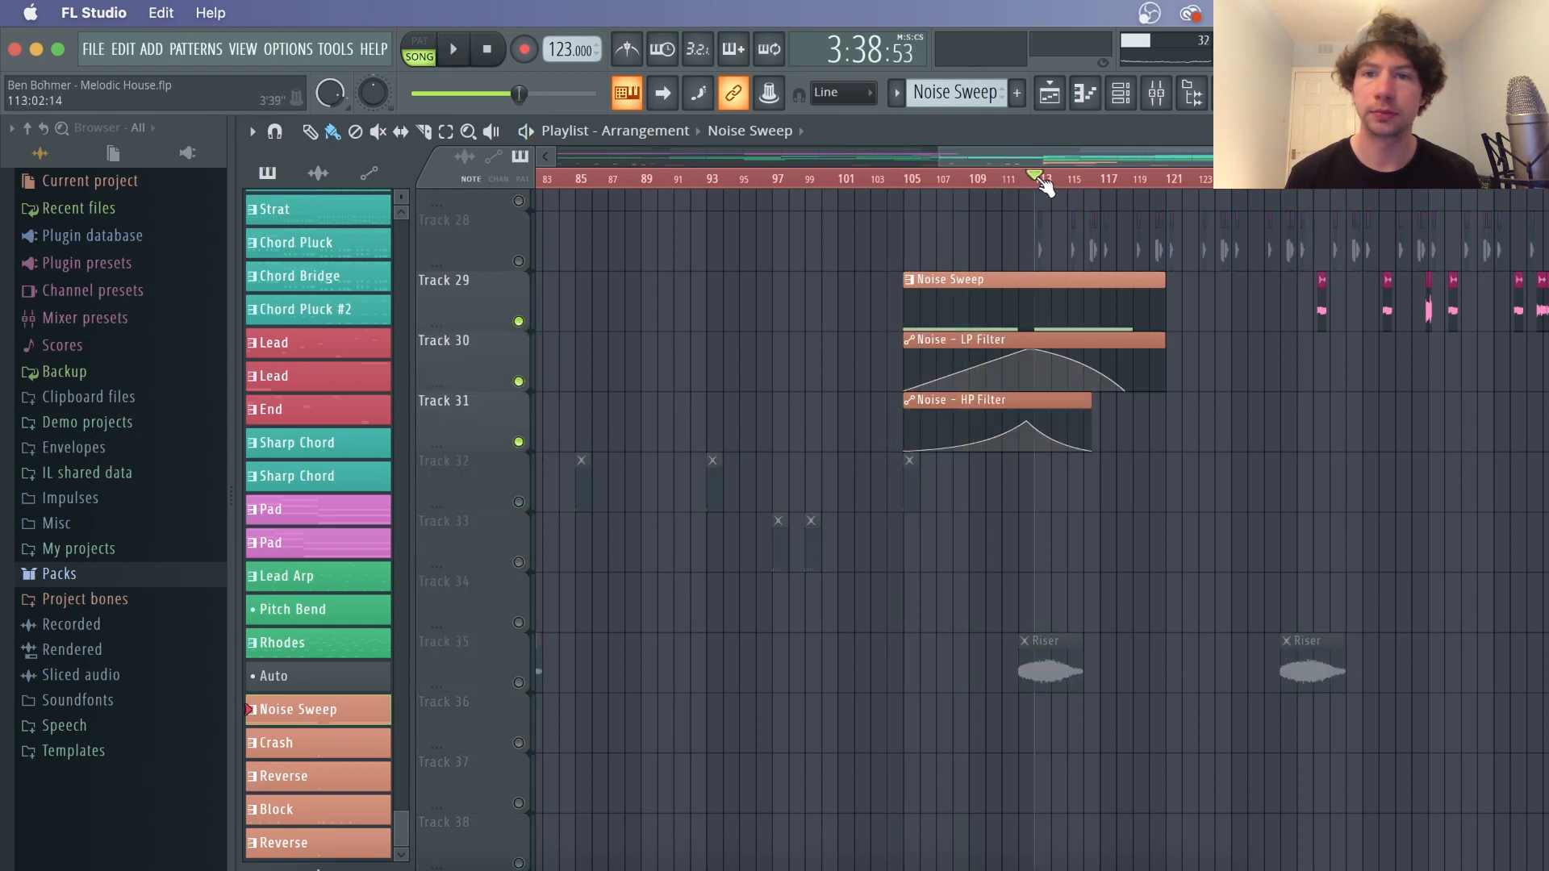
pyautogui.press('space')
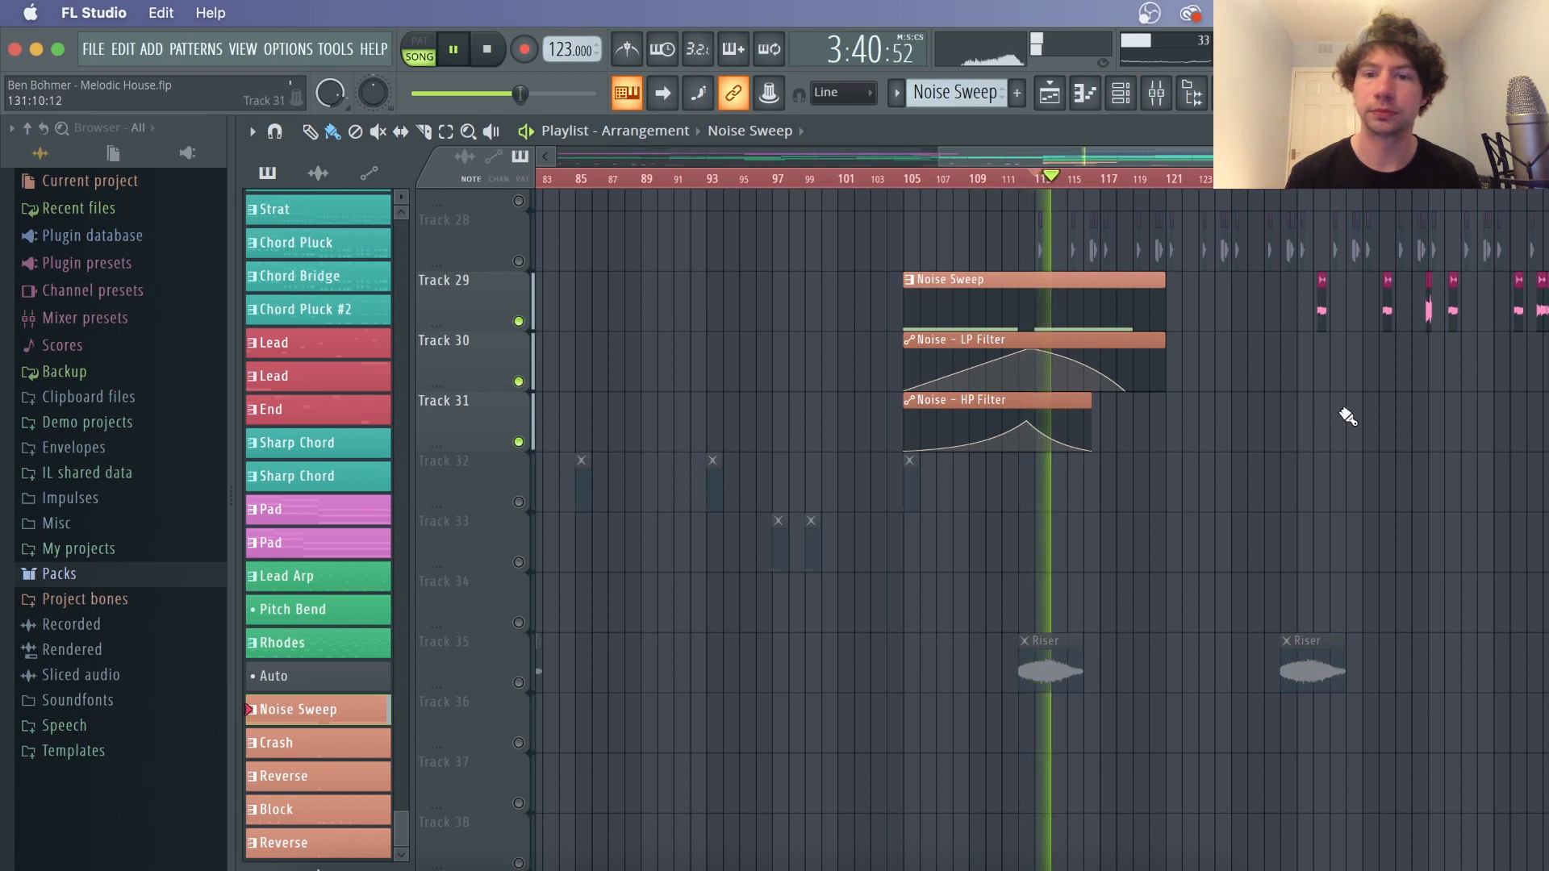
pyautogui.press('space')
# Solo the Riser track 35 and open the Risers folder in the Packs browser
pyautogui.keyDown('ctrl'); pyautogui.click(519, 683); pyautogui.keyUp('ctrl')
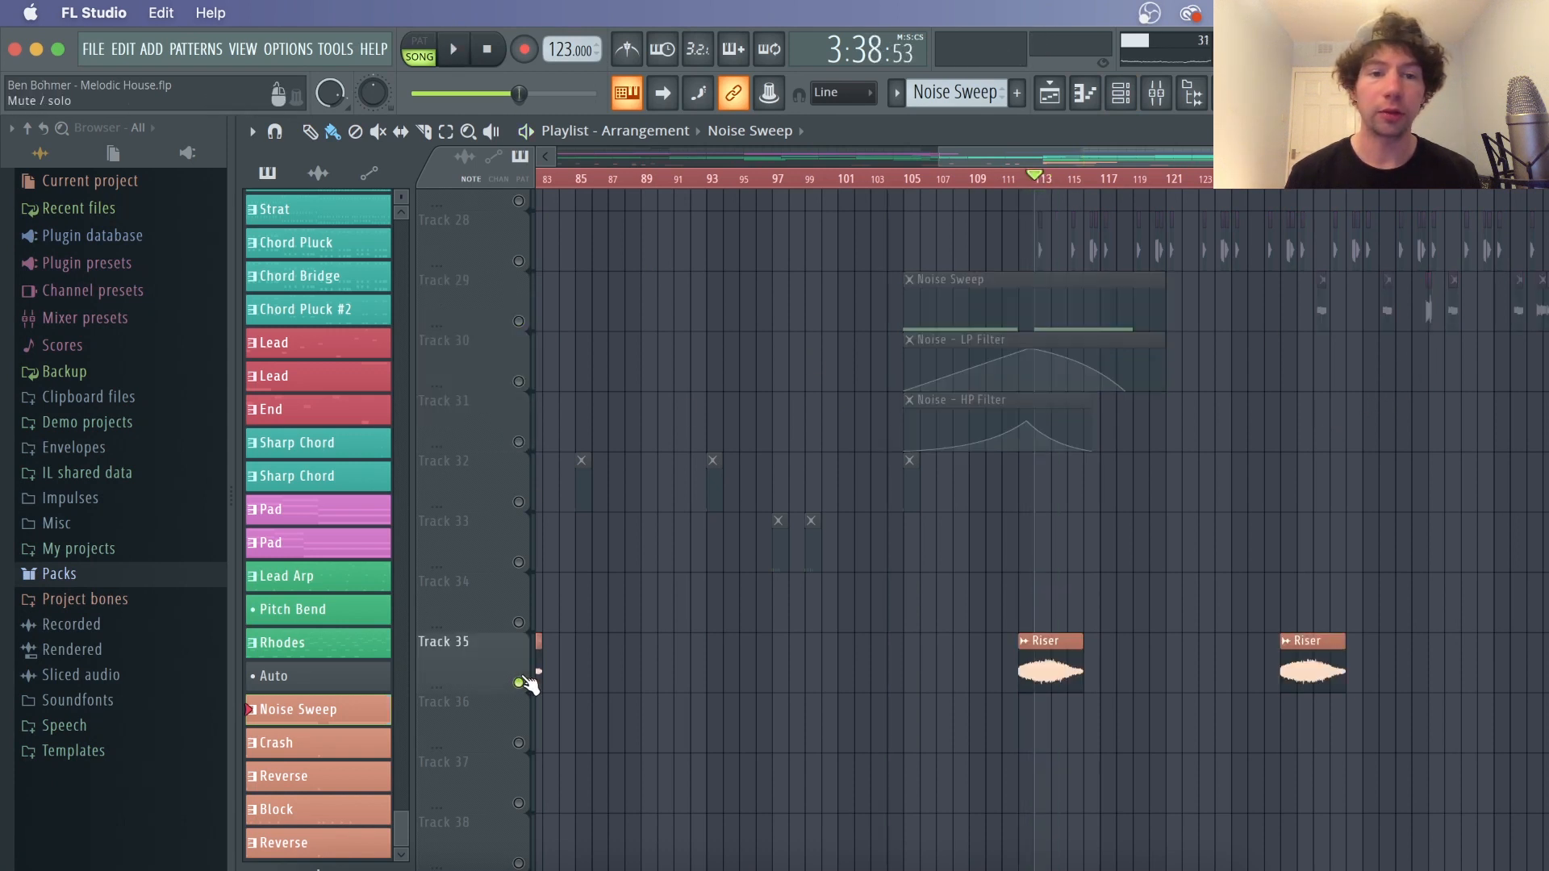
pyautogui.click(114, 574)
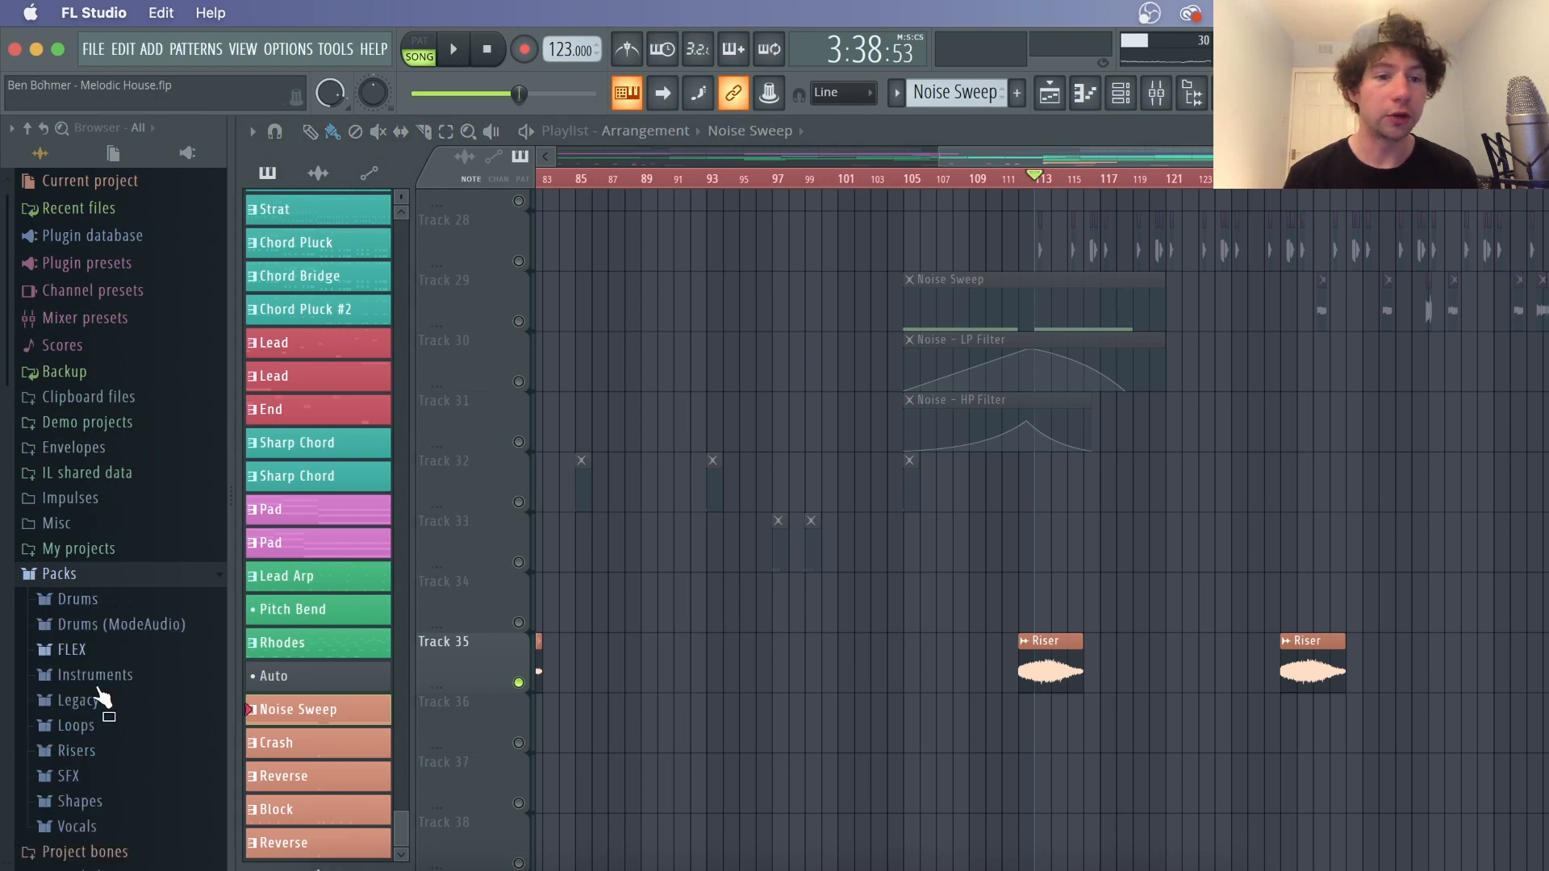
pyautogui.click(124, 751)
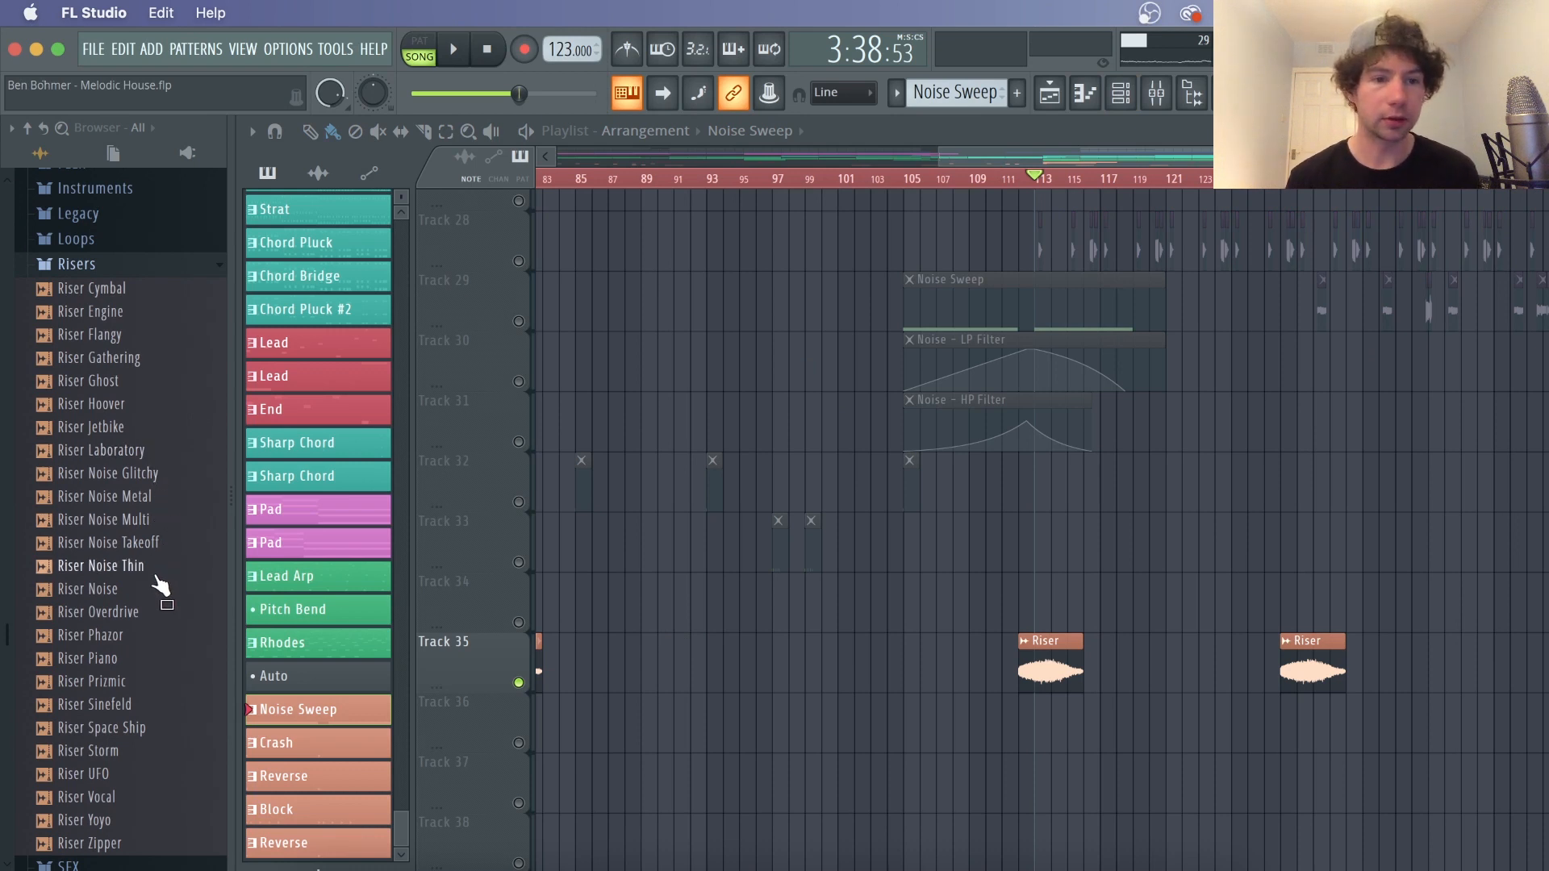
# Open the Riser clip's sample settings, close them, and play the riser
pyautogui.doubleClick(1042, 665)
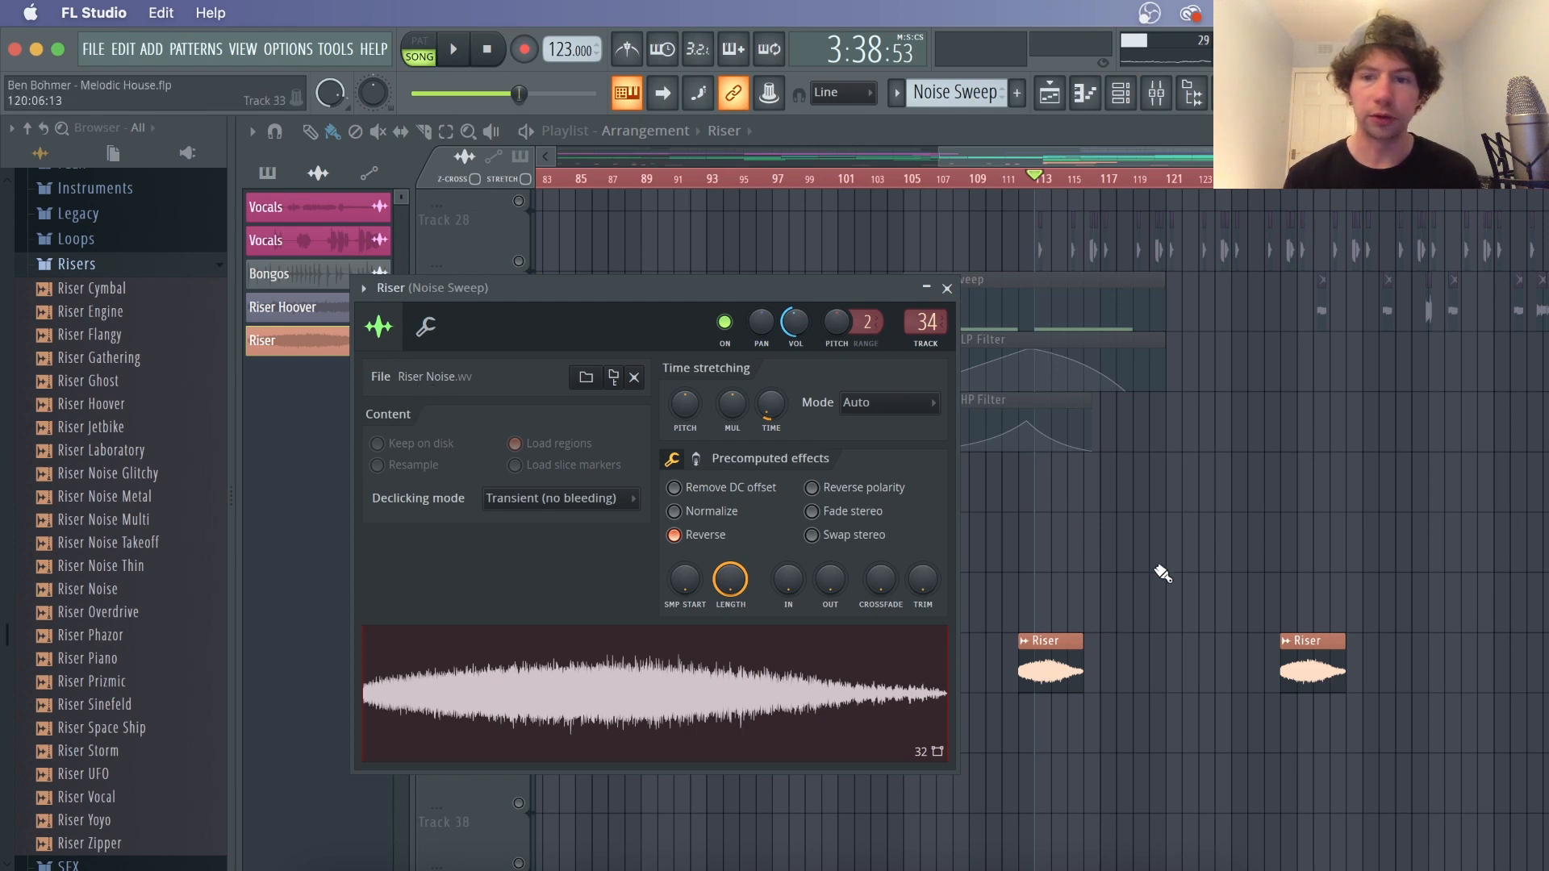
pyautogui.press('Escape')
pyautogui.press('space')
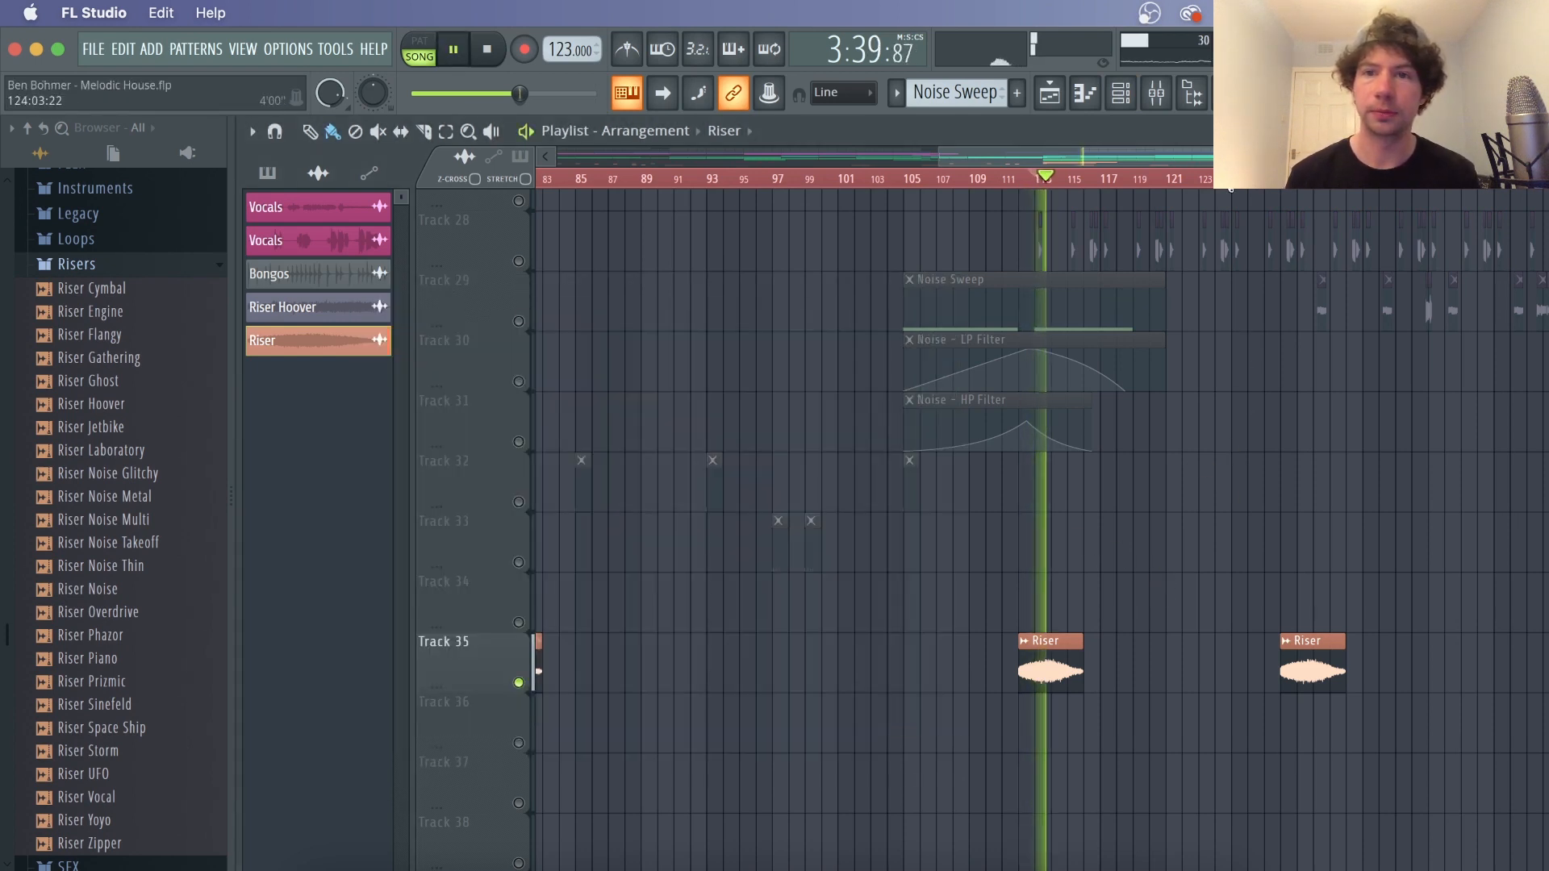
pyautogui.press('space')
# Open the Fruity Limiter on the Noise Sweep mixer track to inspect its settings
pyautogui.click(1157, 93)
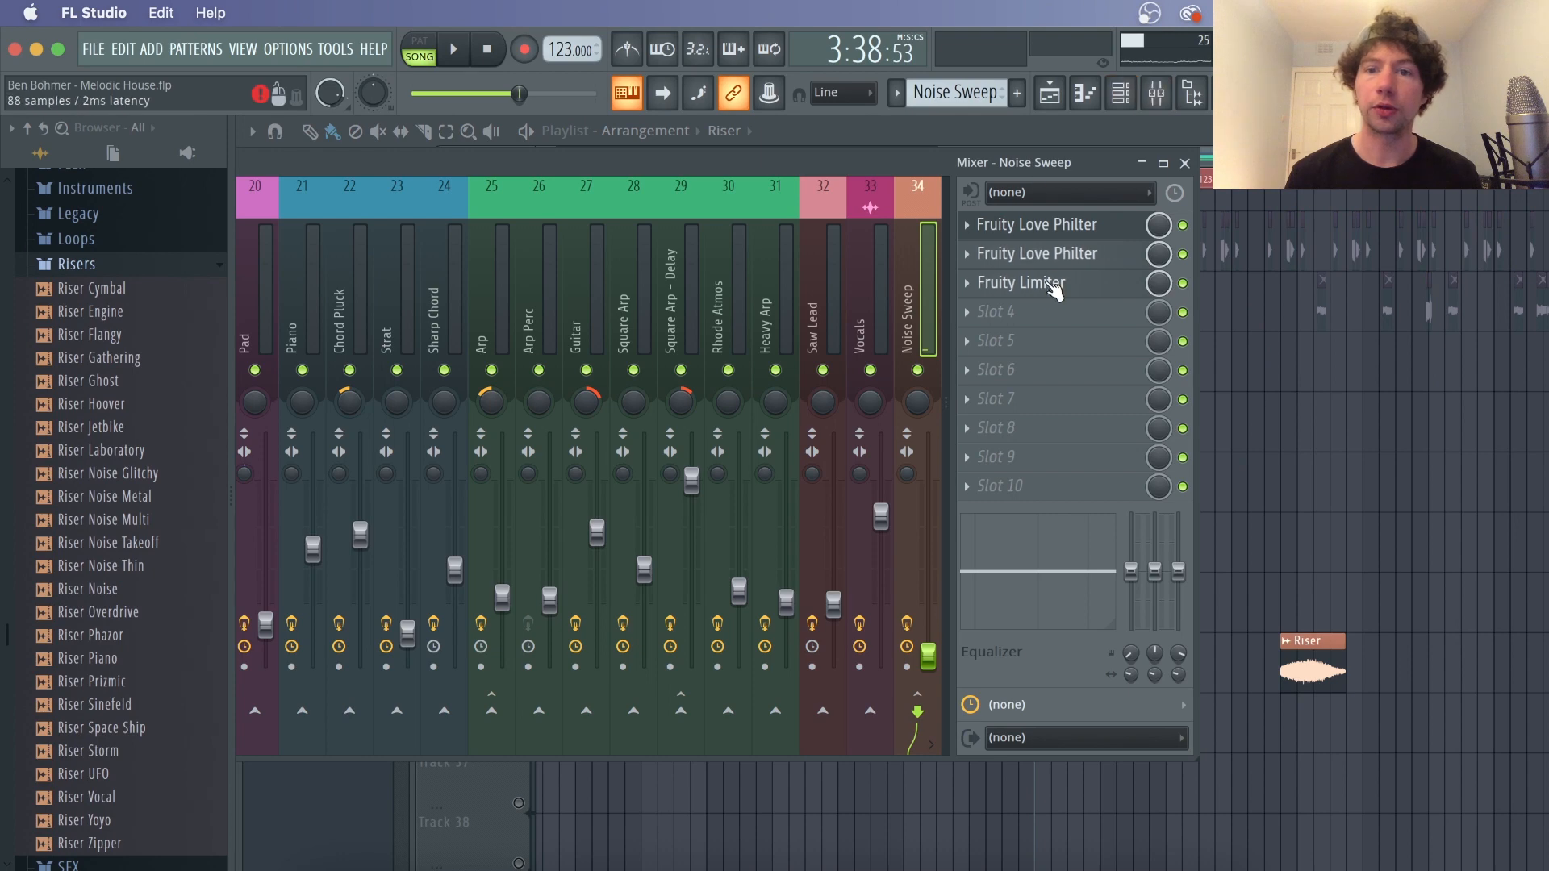
pyautogui.click(1041, 283)
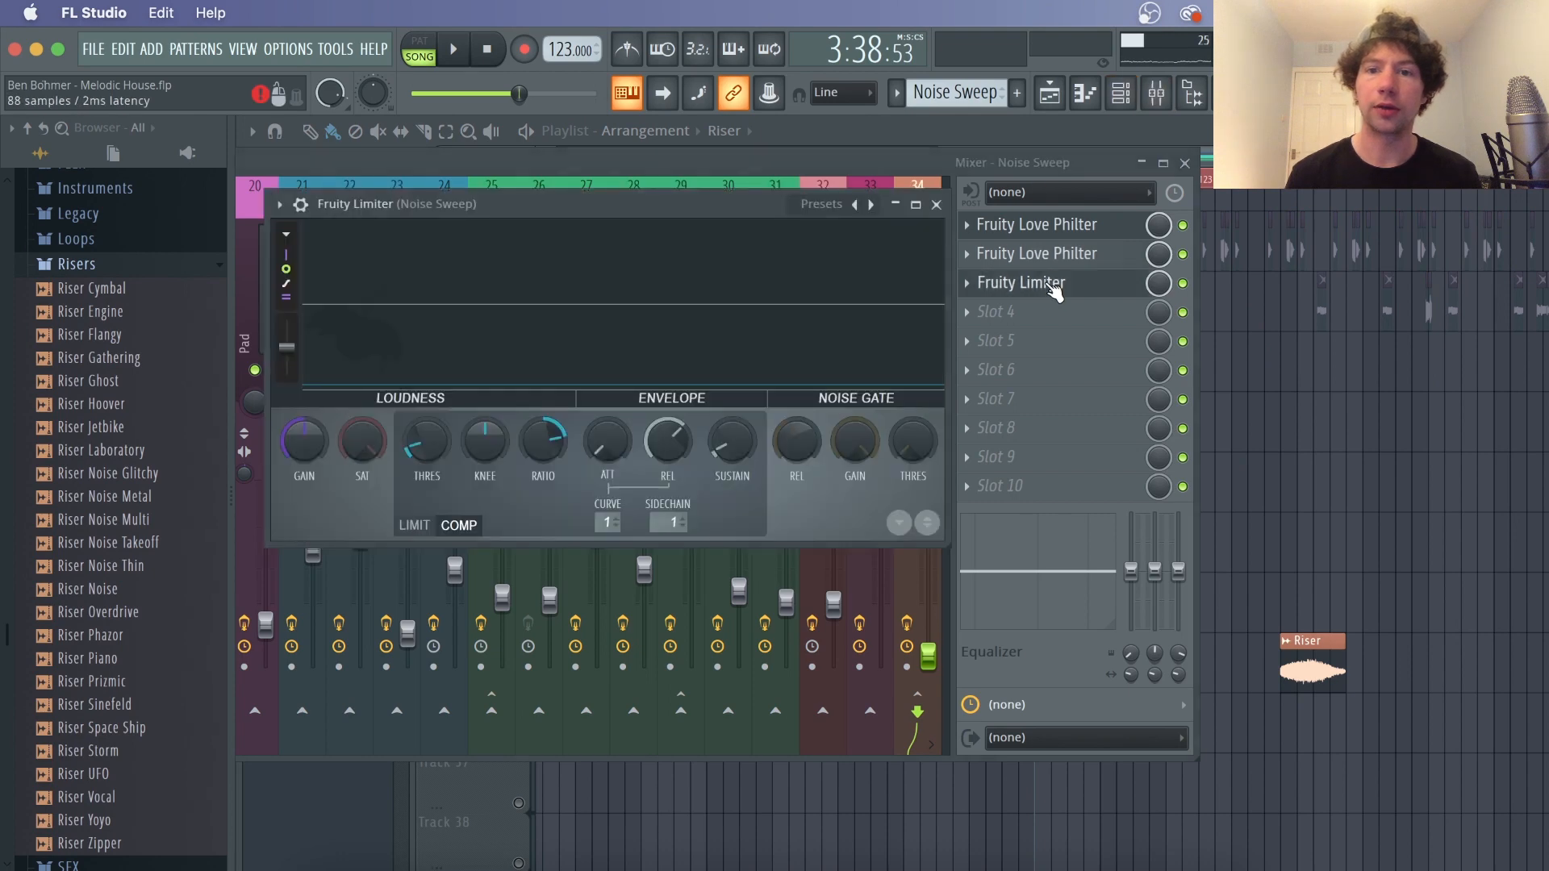
pyautogui.click(789, 167)
# Enable Track 2, play the section, then unmute all the playlist tracks again
pyautogui.rightClick(1420, 464)
pyautogui.scroll(20, 1414, 463)
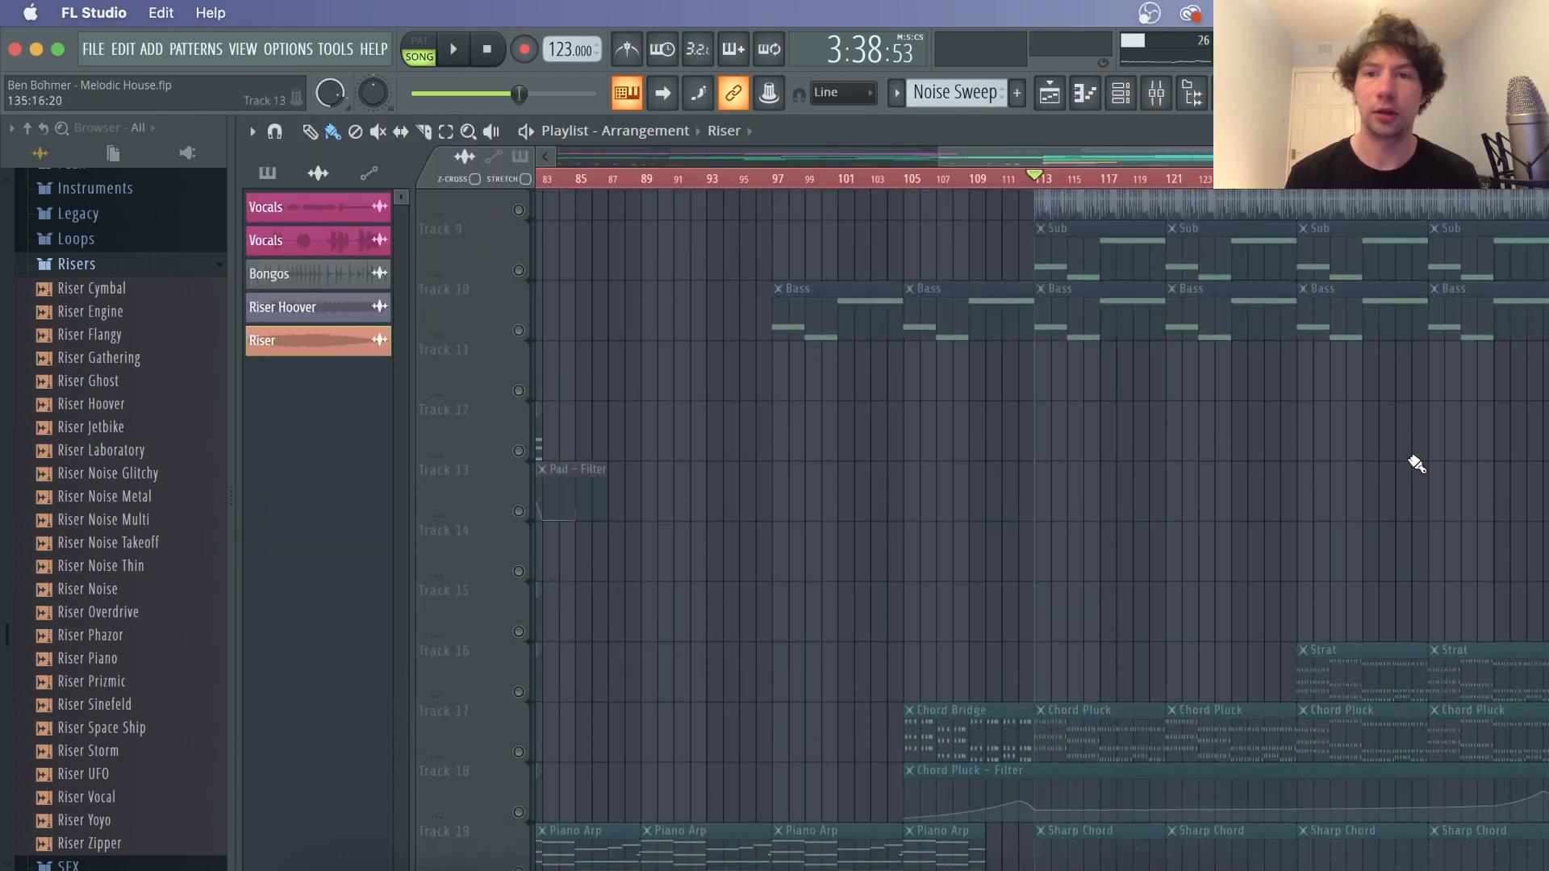
pyautogui.click(521, 300)
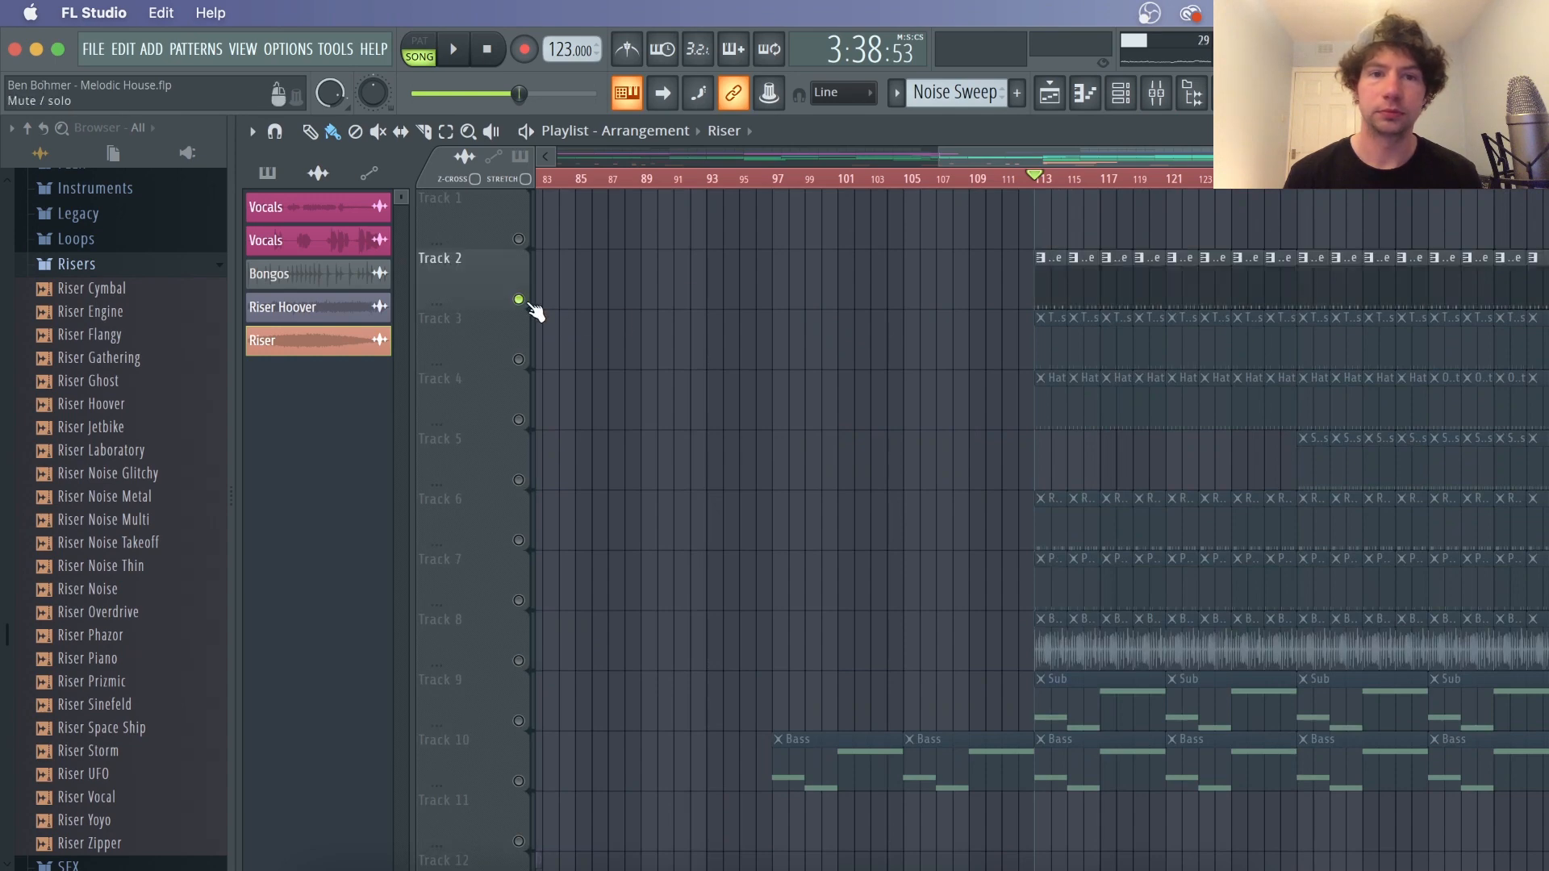
pyautogui.press('space')
pyautogui.scroll(-11, 789, 365)
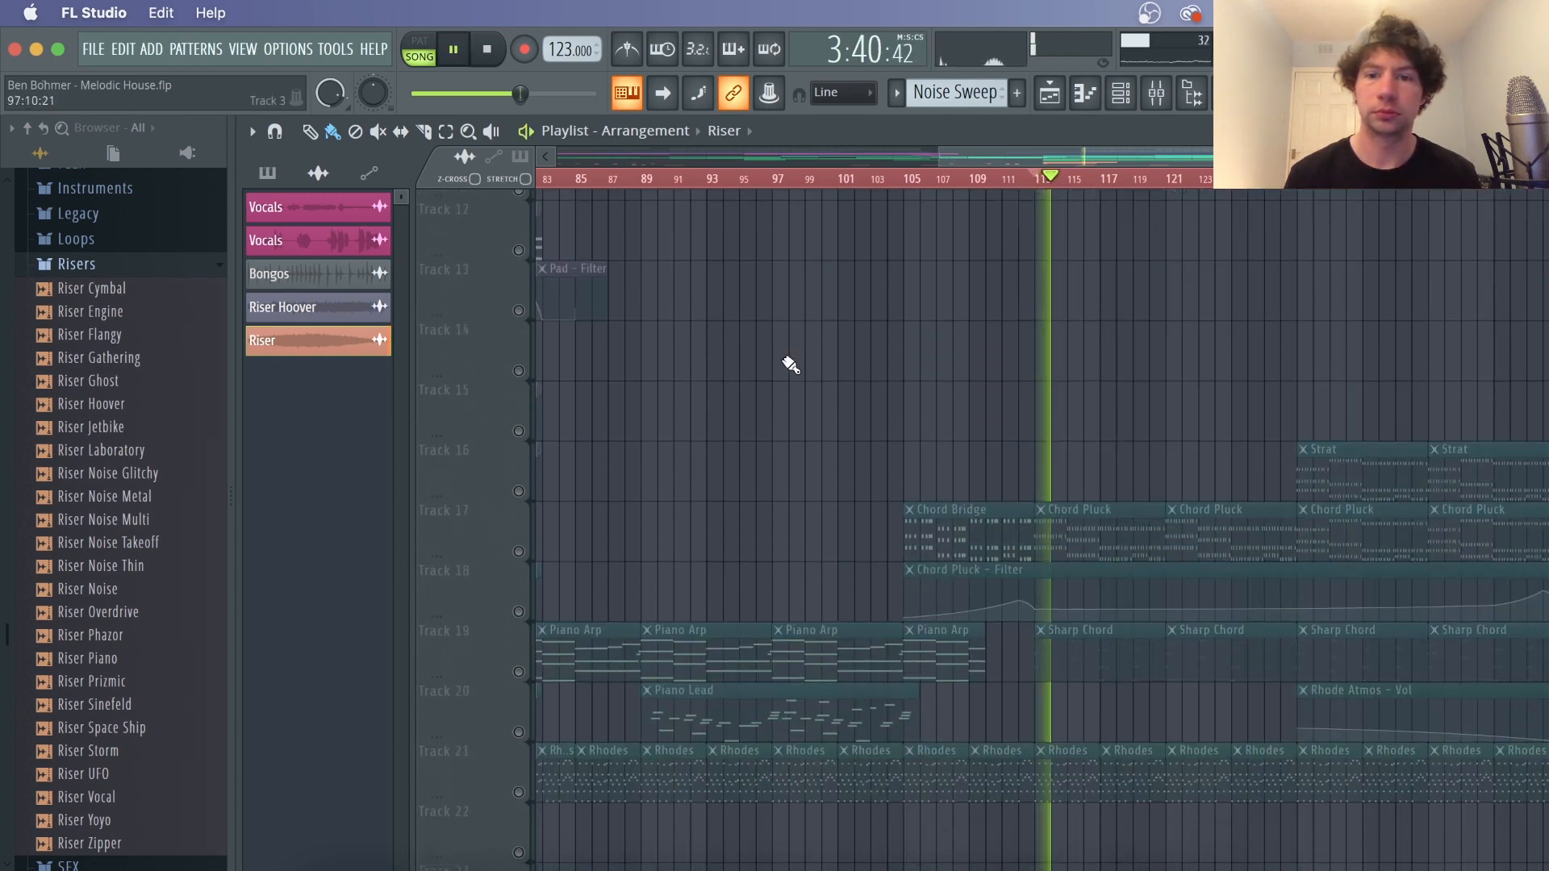
pyautogui.scroll(-2, 790, 365)
pyautogui.press('space')
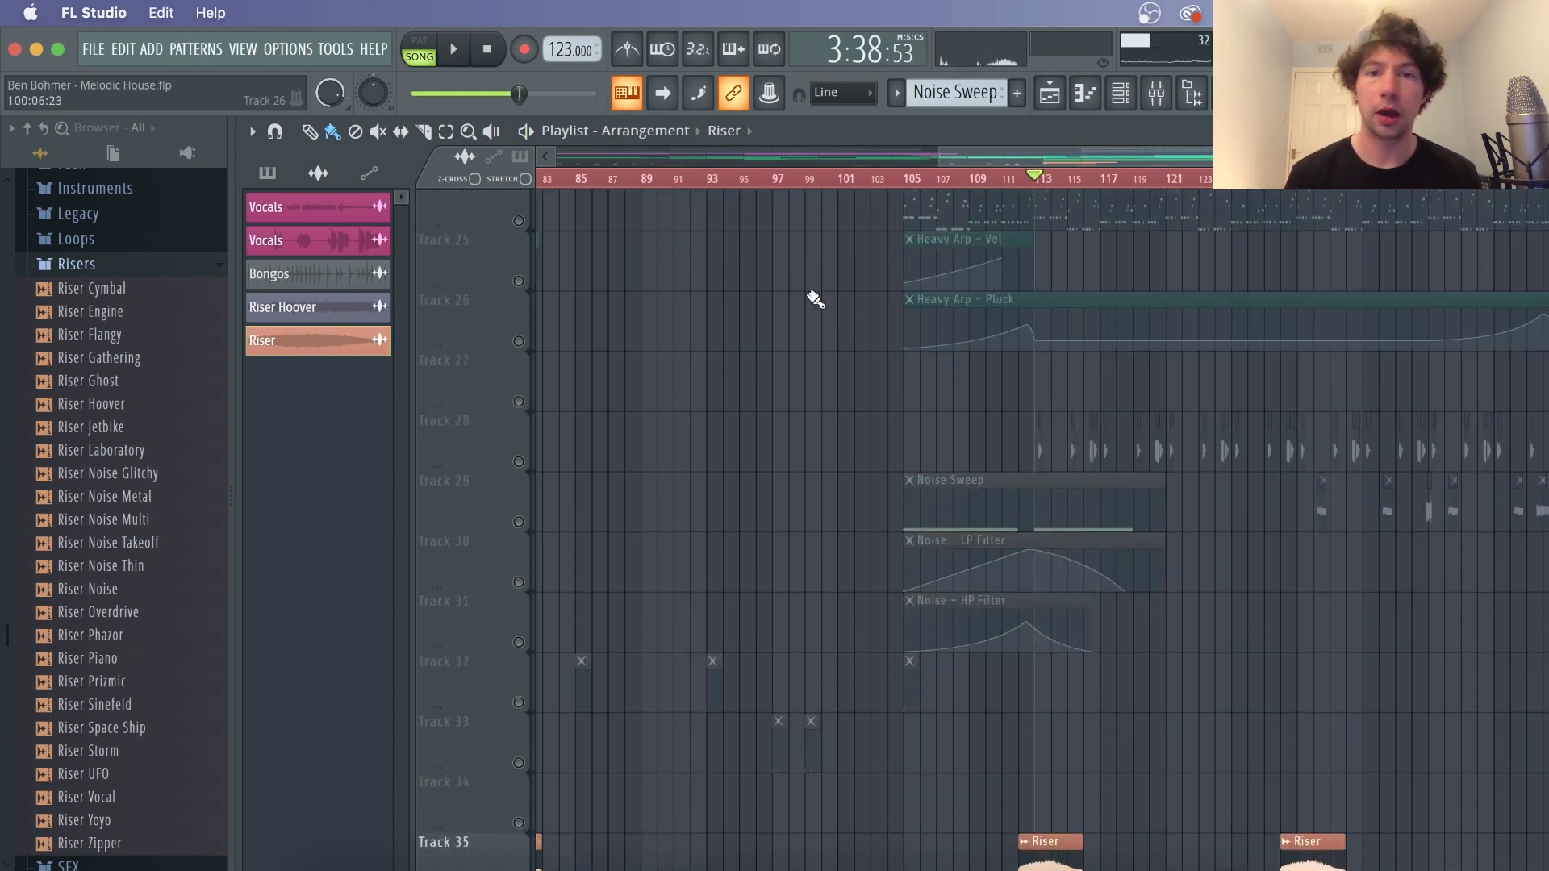
pyautogui.click(520, 282)
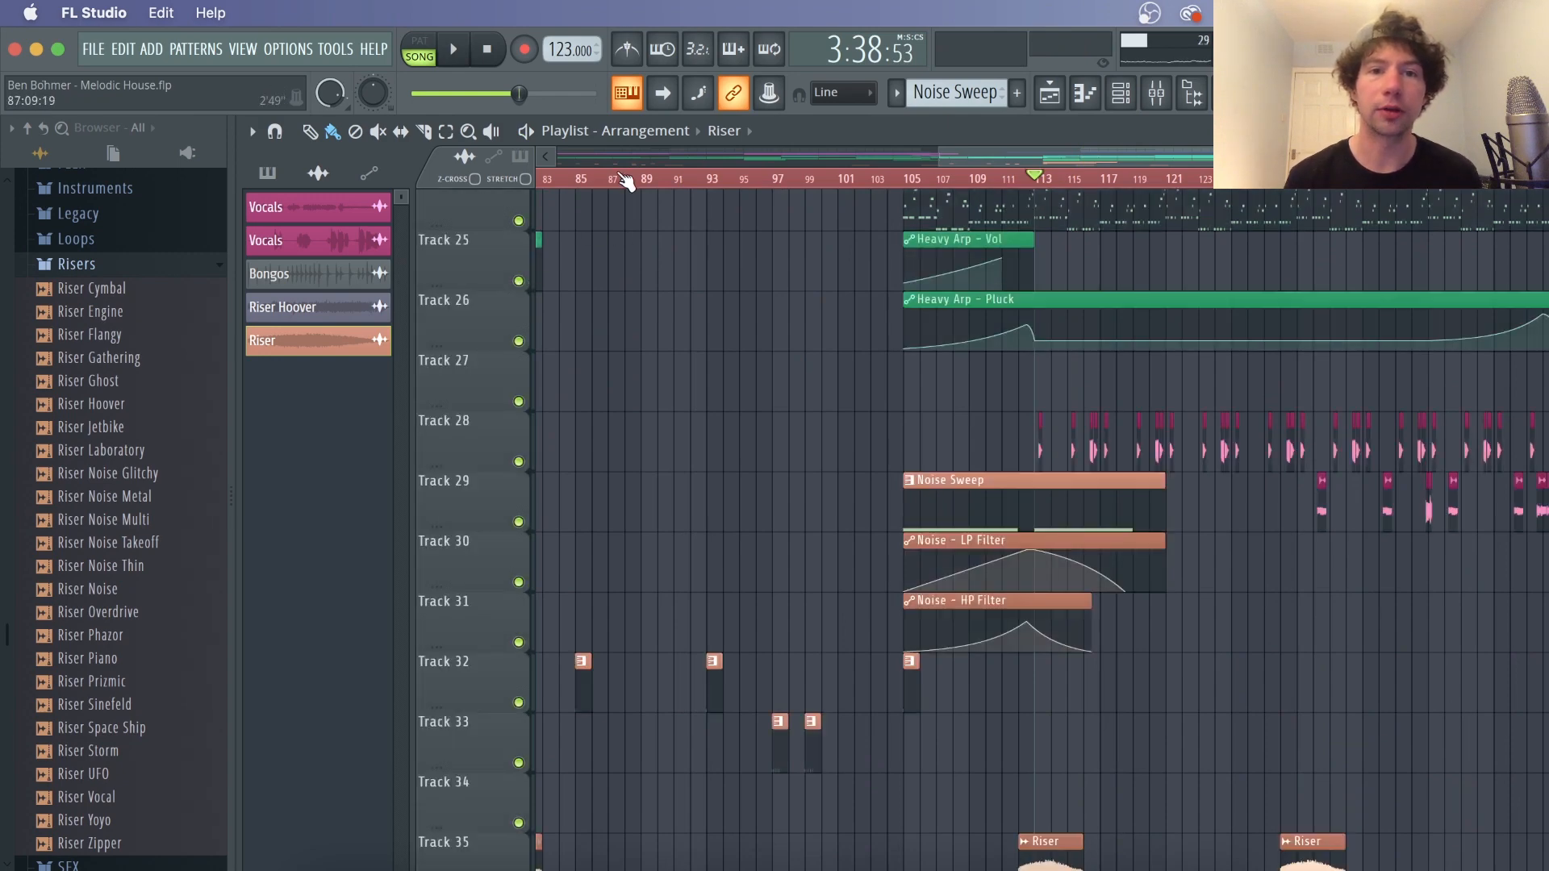
# Solo the cymbal tracks 32 to 34 and play the arrangement from the start
pyautogui.scroll(-4, 625, 182)
pyautogui.scroll(-2, 904, 480)
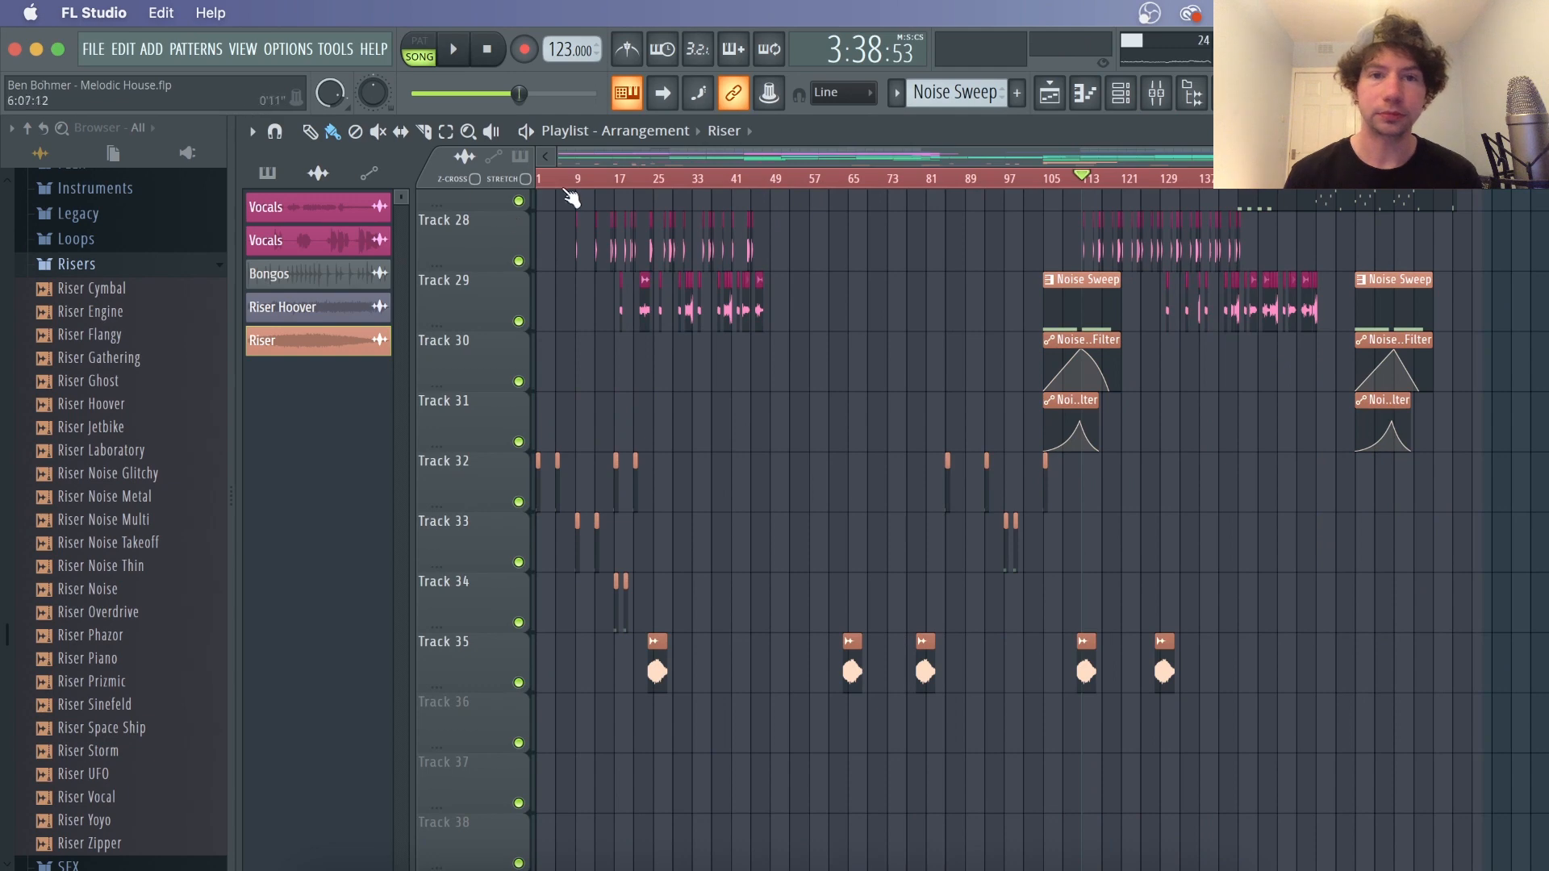
pyautogui.scroll(6, 571, 198)
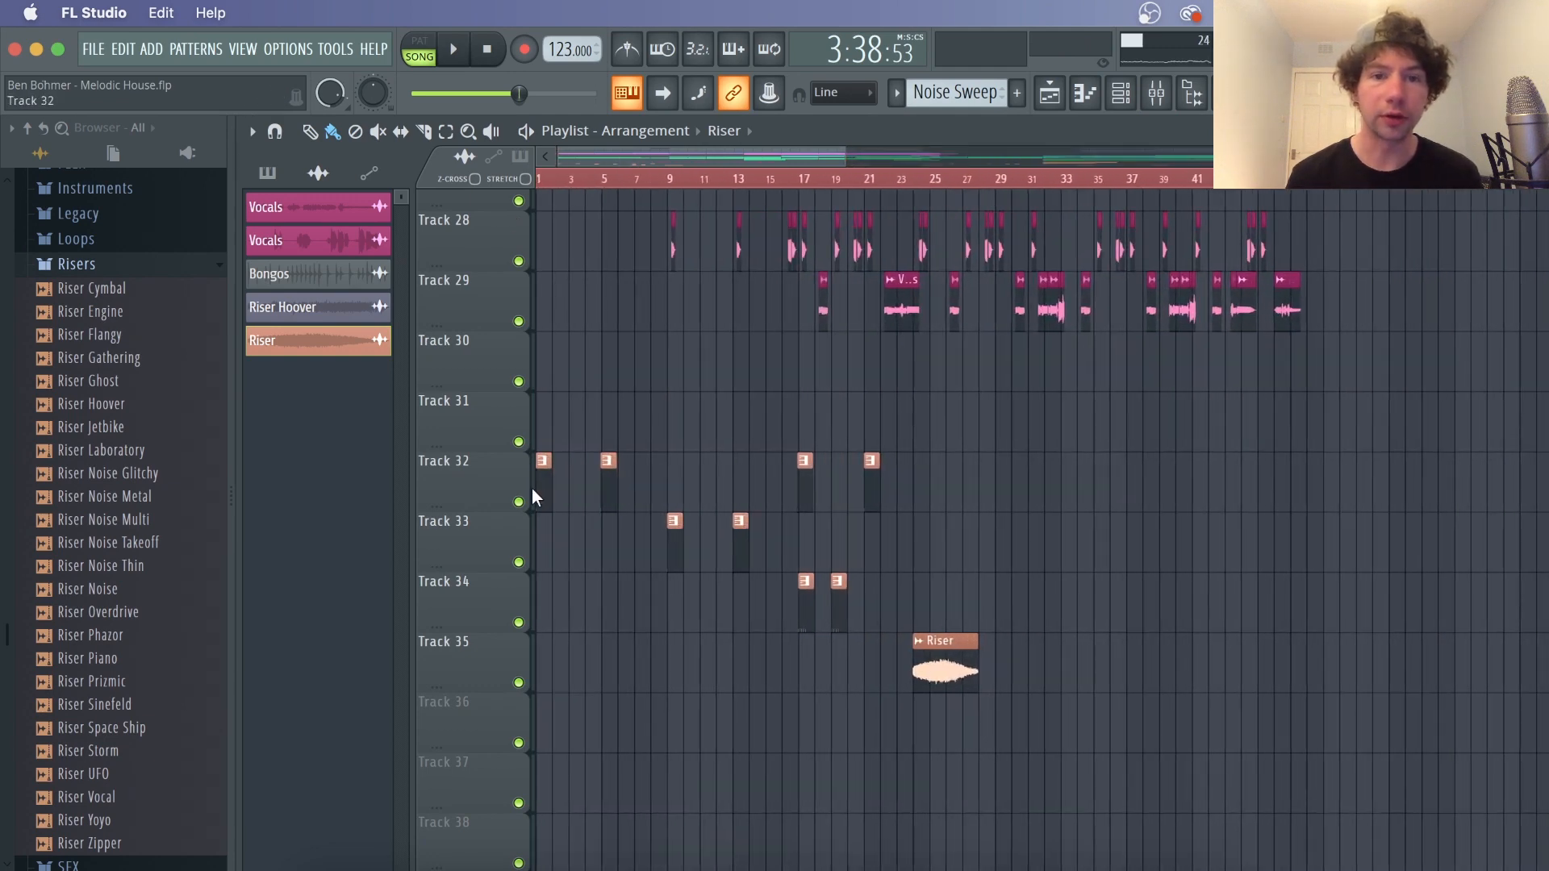
pyautogui.rightClick(520, 502)
pyautogui.click(520, 562)
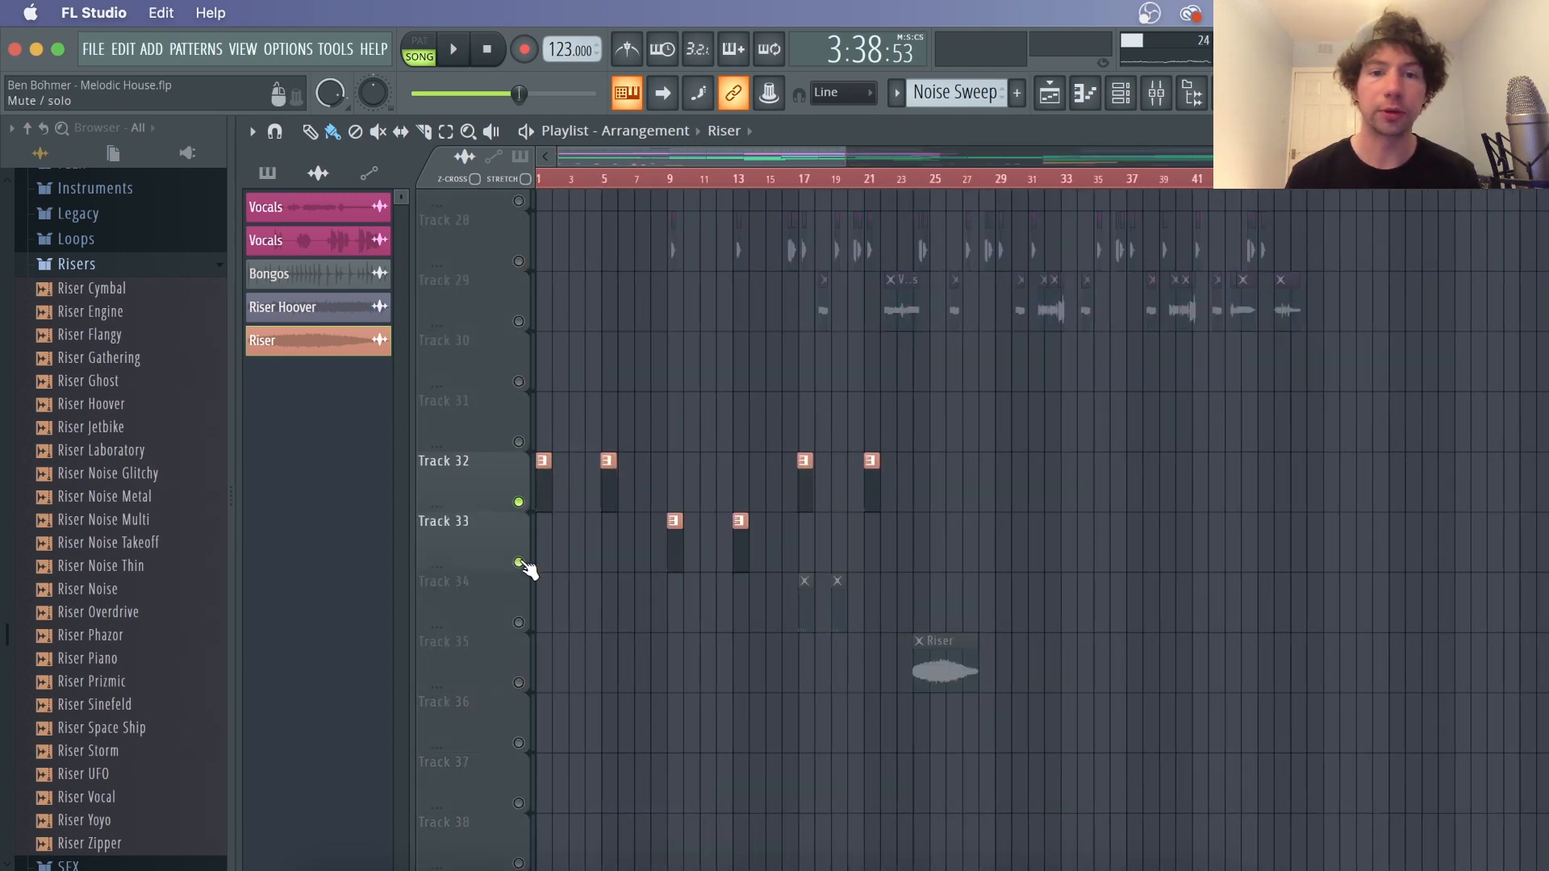
pyautogui.click(519, 623)
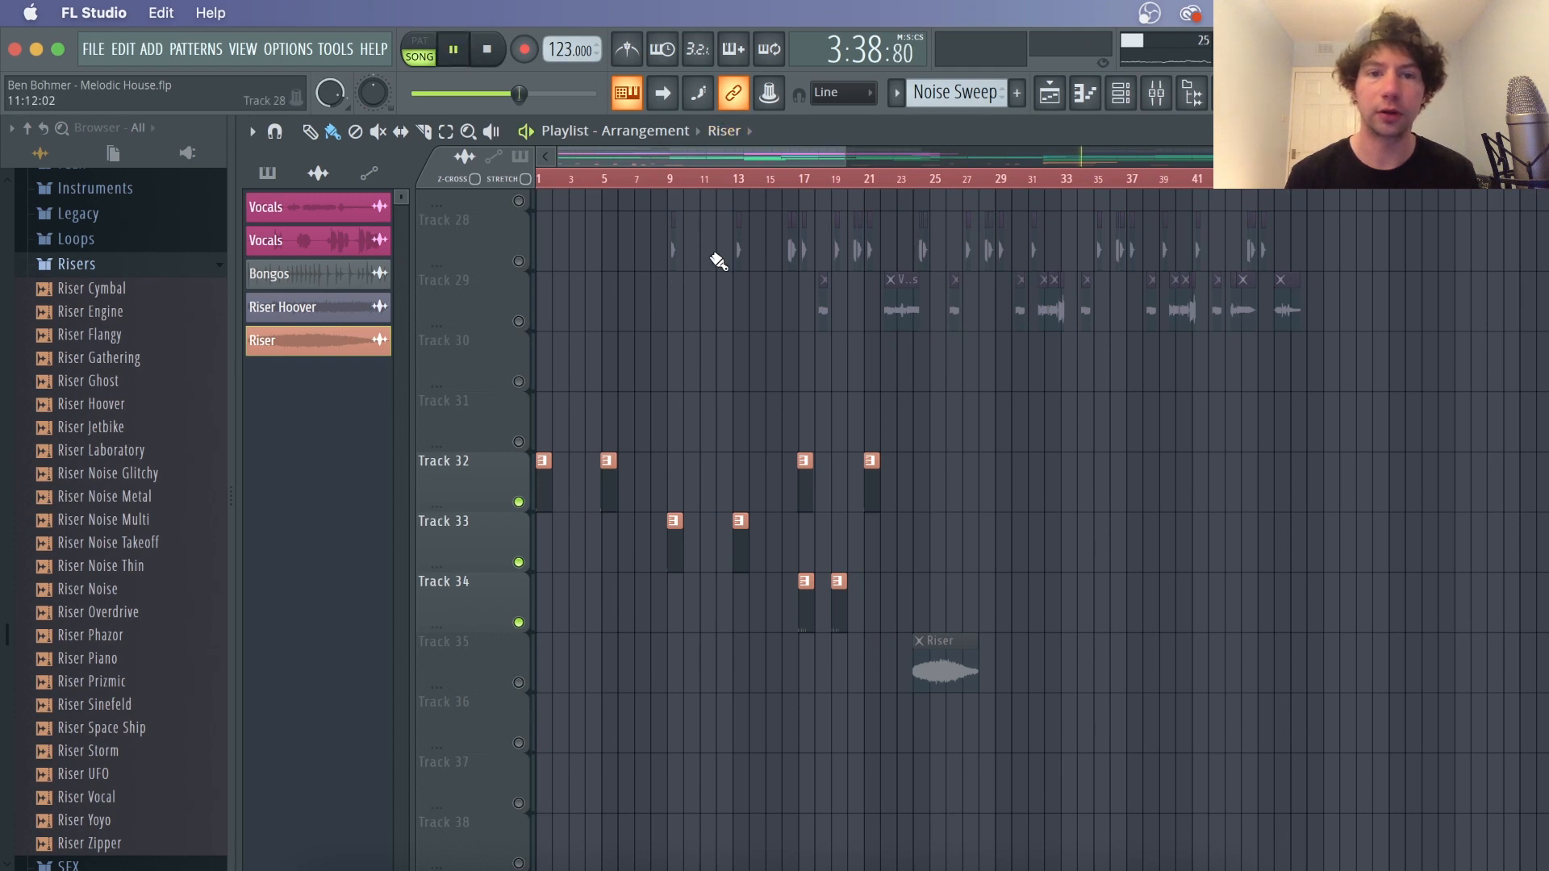
pyautogui.press('space')
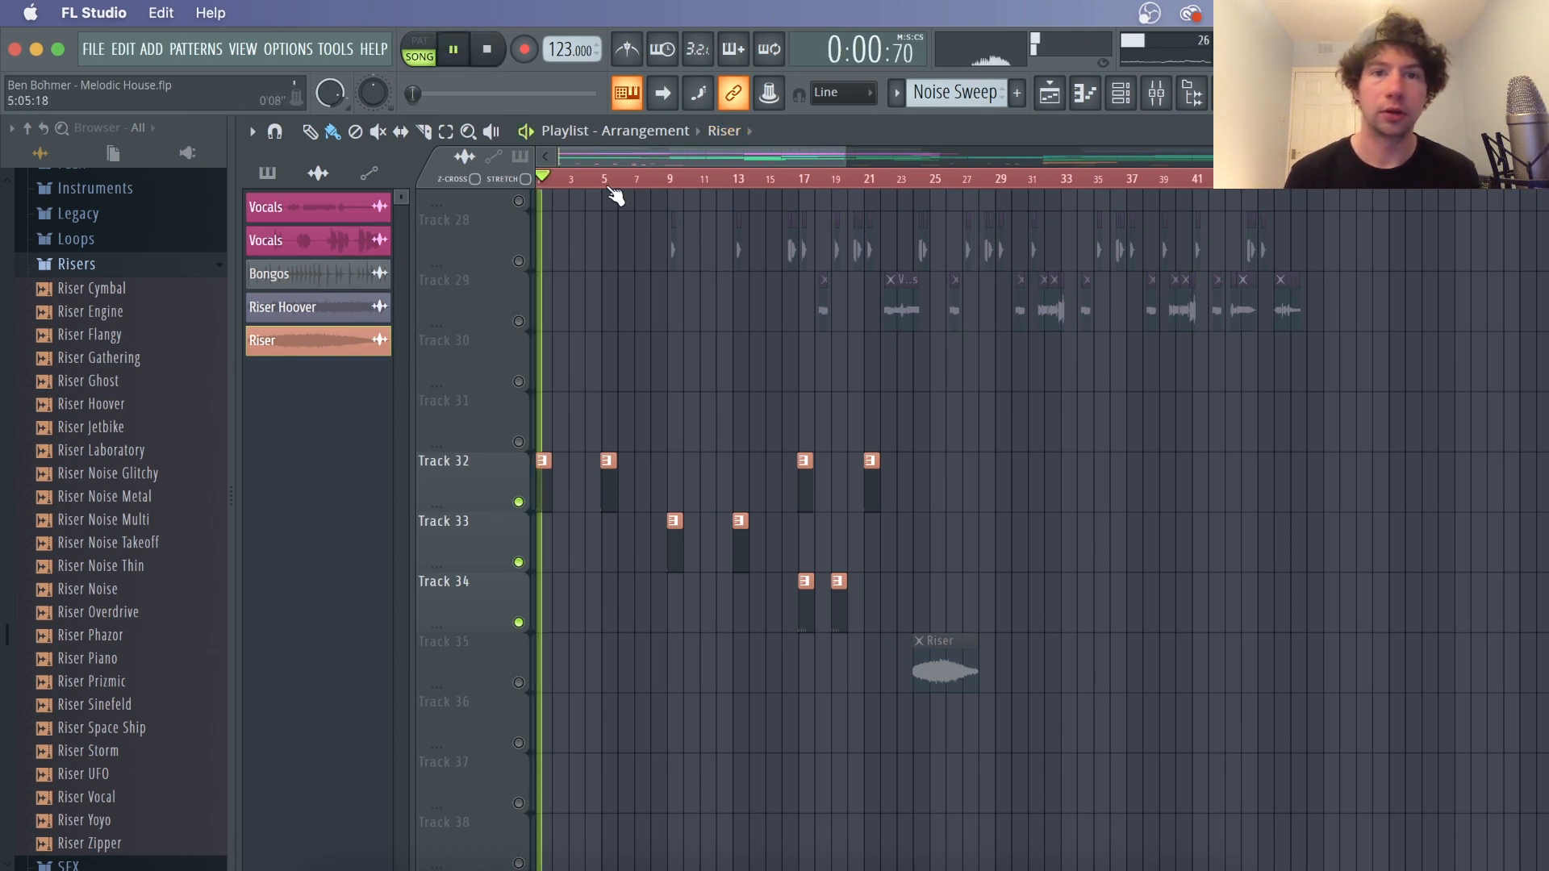
pyautogui.press('space')
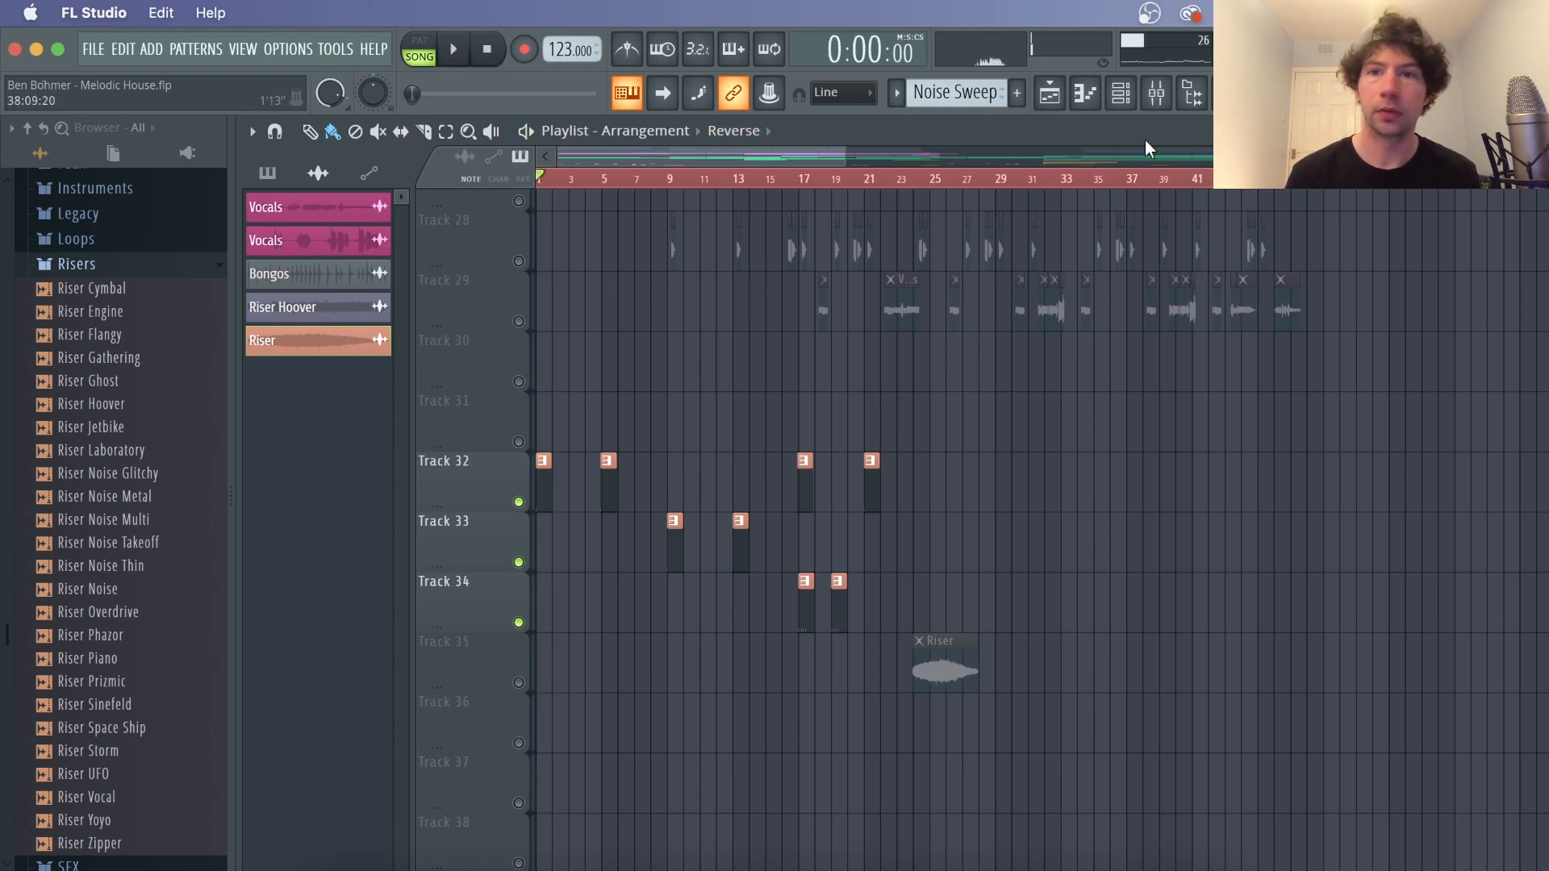
# Open the channel rack and inspect the Reverse Lo and Reverse cymbal samples
pyautogui.click(1120, 93)
pyautogui.press('F6')
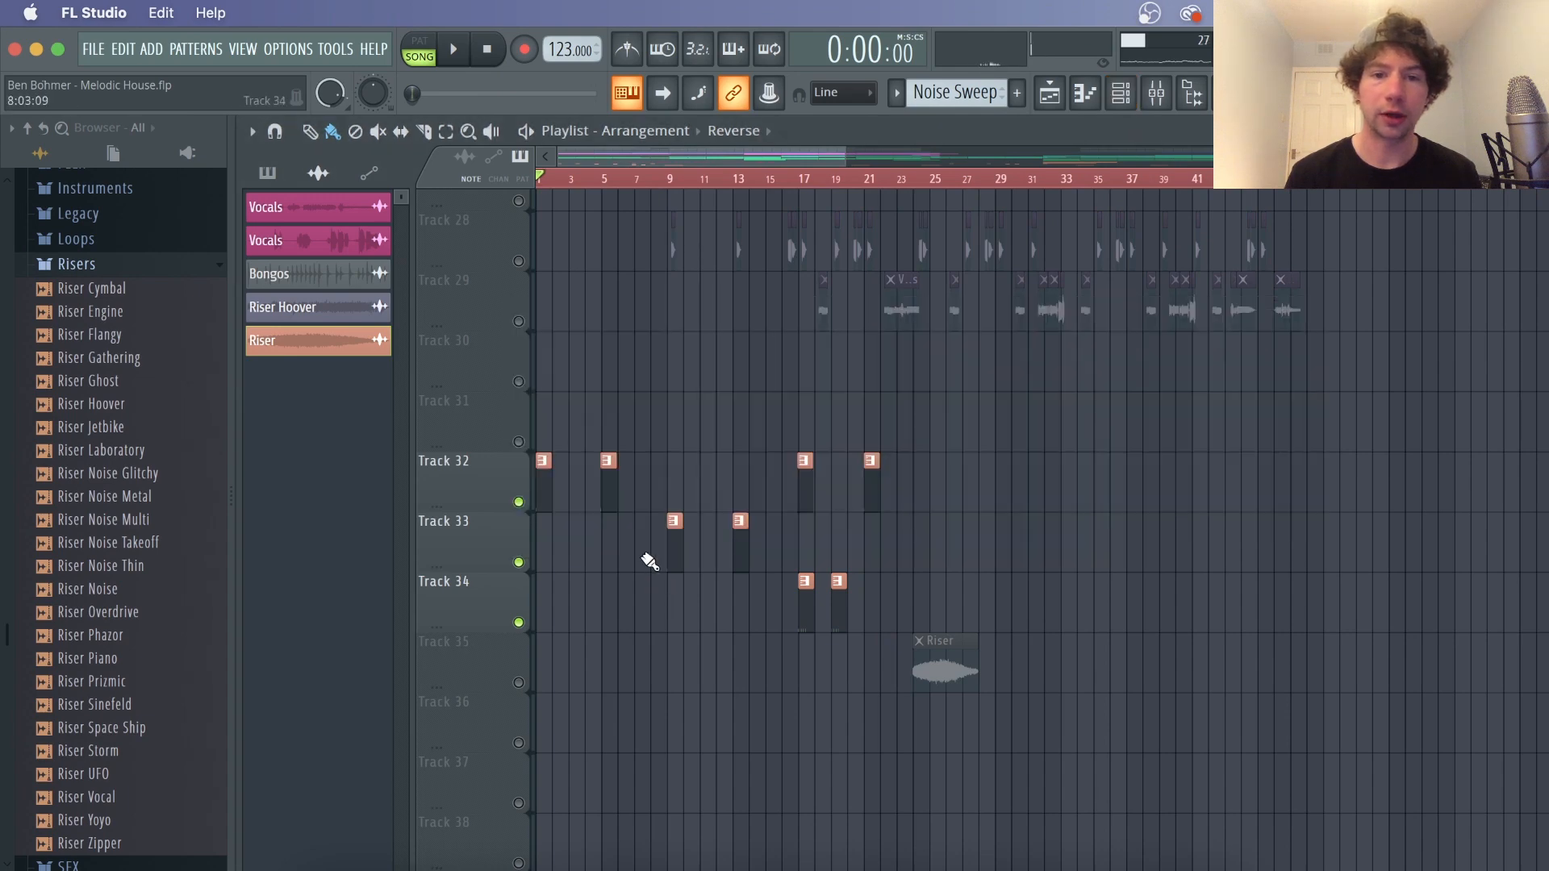
pyautogui.doubleClick(547, 485)
pyautogui.click(1055, 93)
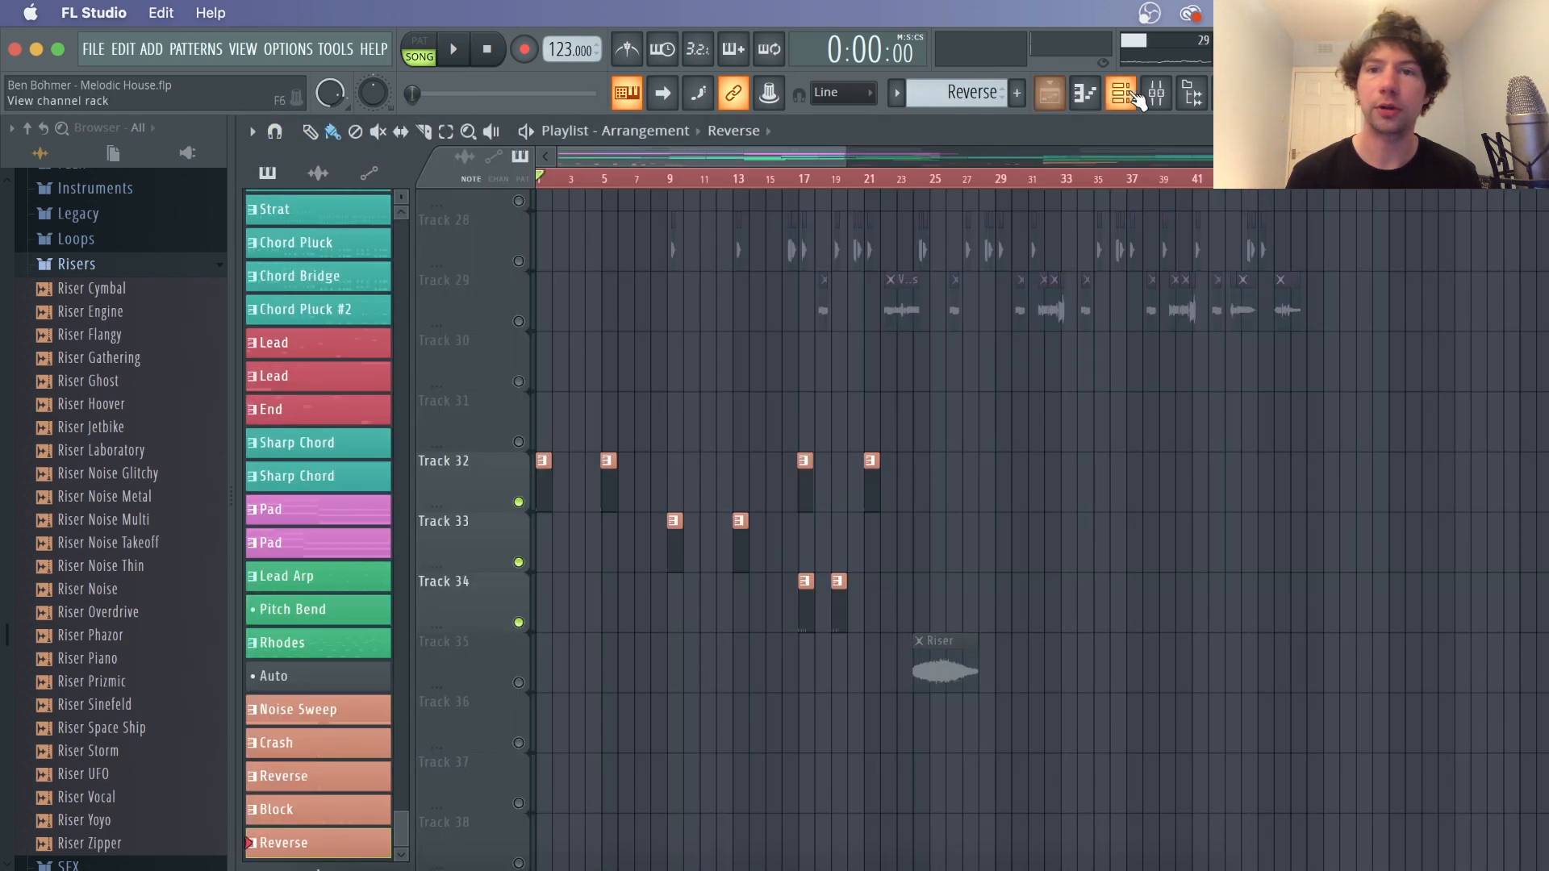
pyautogui.click(1126, 95)
pyautogui.click(669, 460)
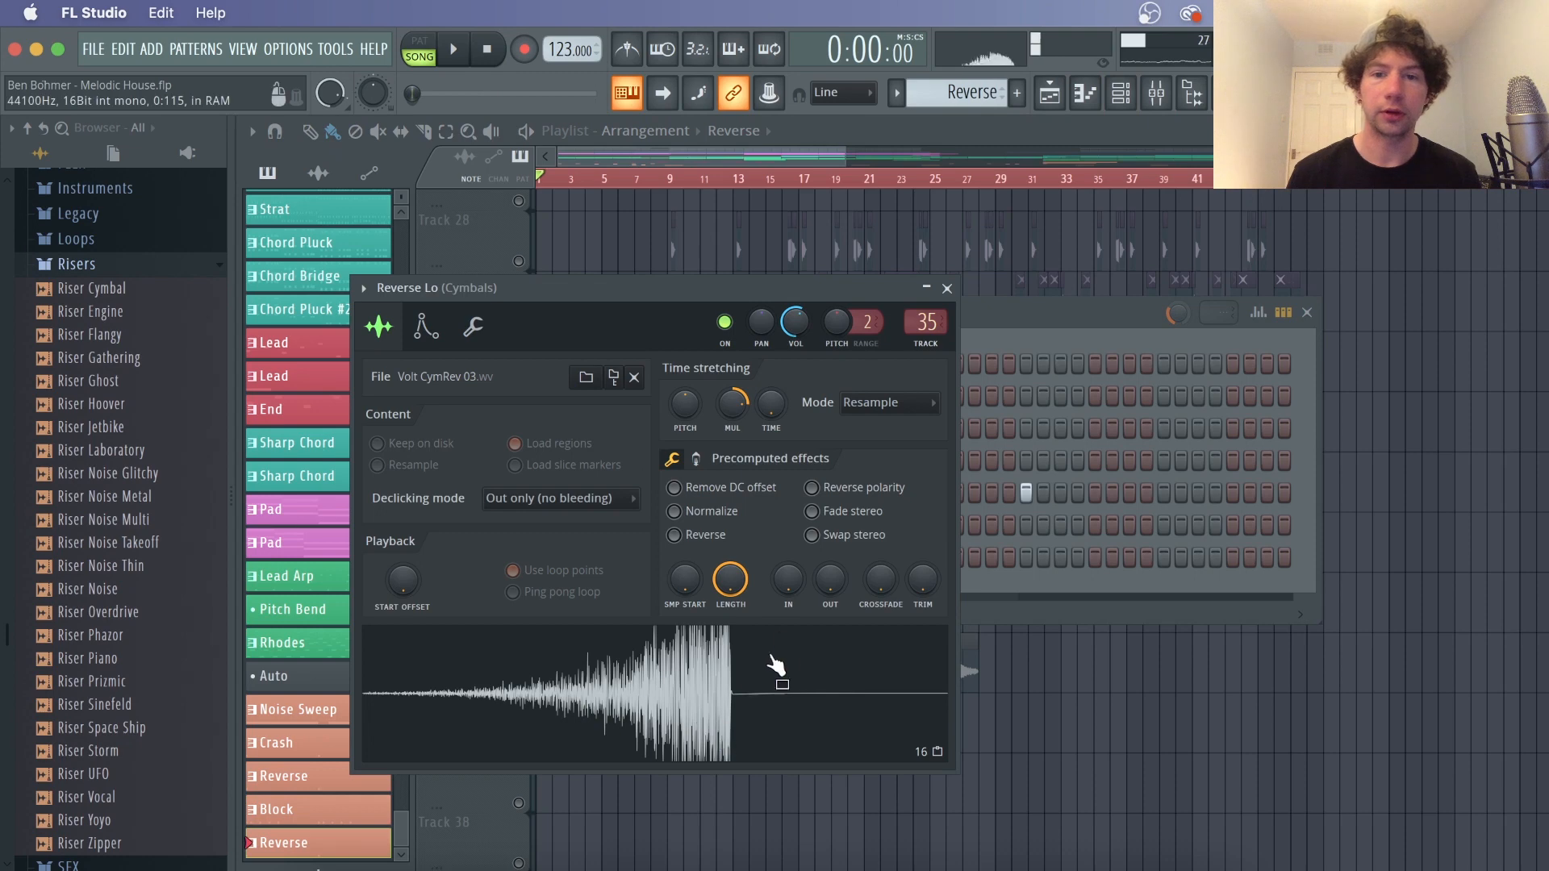
pyautogui.click(983, 347)
pyautogui.click(685, 489)
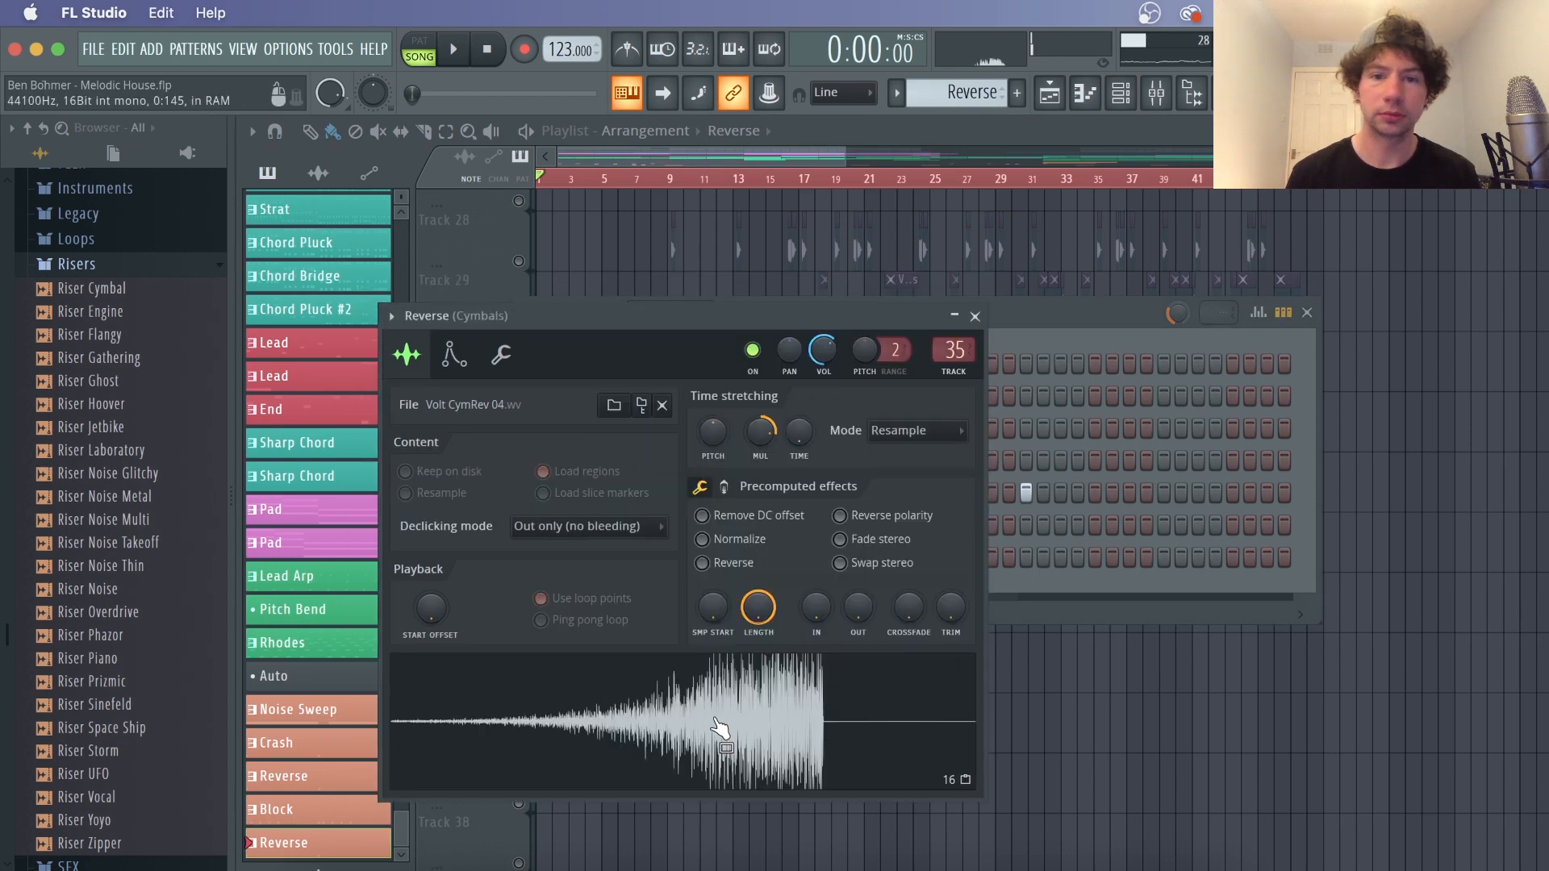
# Inspect the 909 Crash and 909 Ride cymbal samples from the channel rack
pyautogui.click(1018, 331)
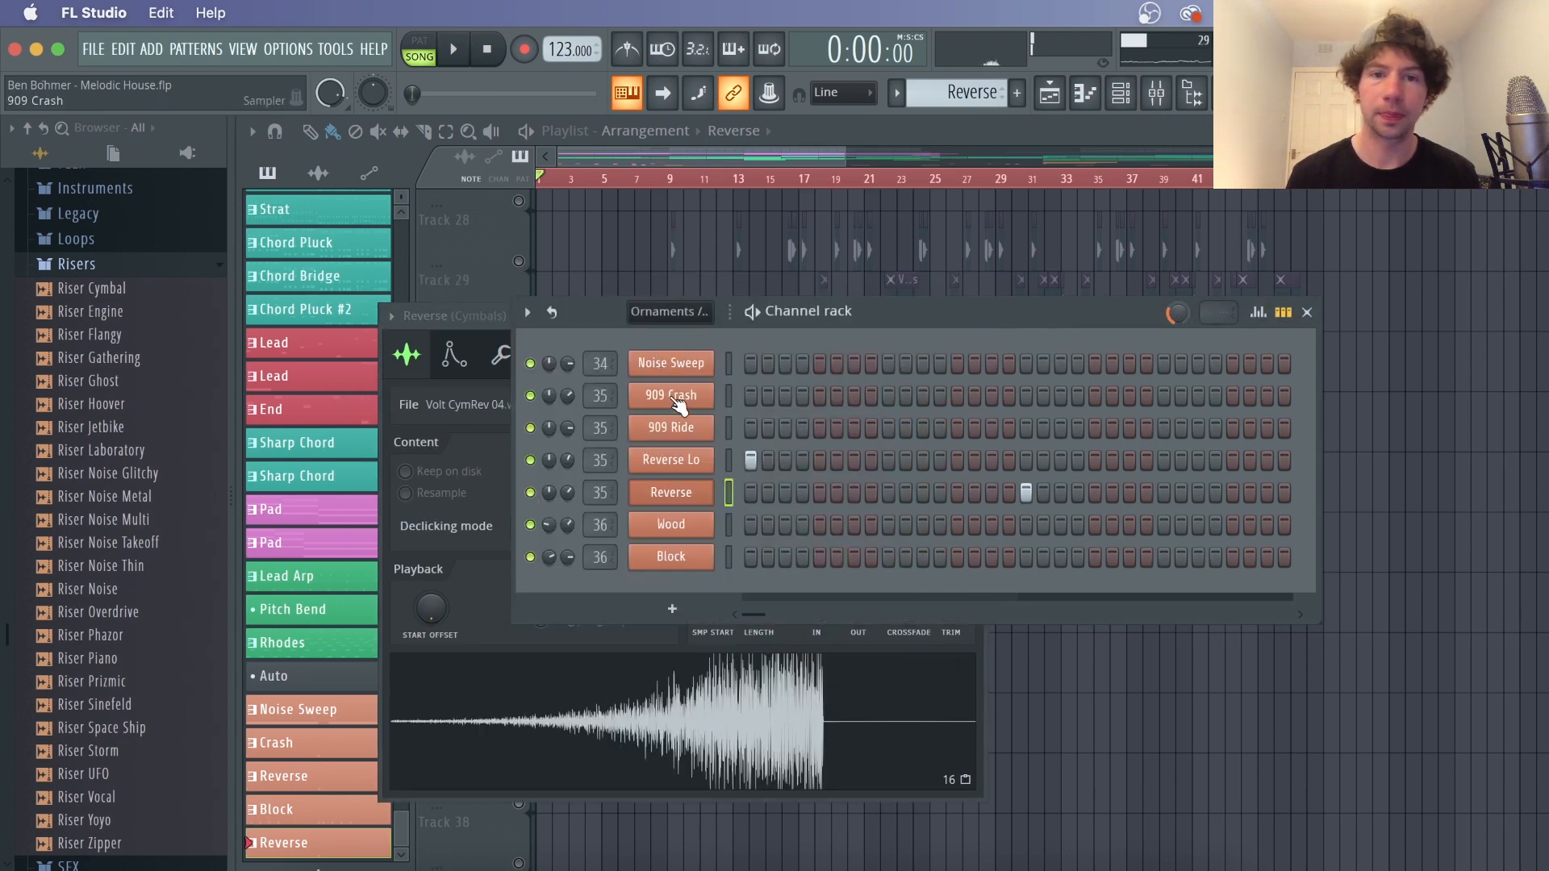
pyautogui.click(678, 400)
pyautogui.click(925, 347)
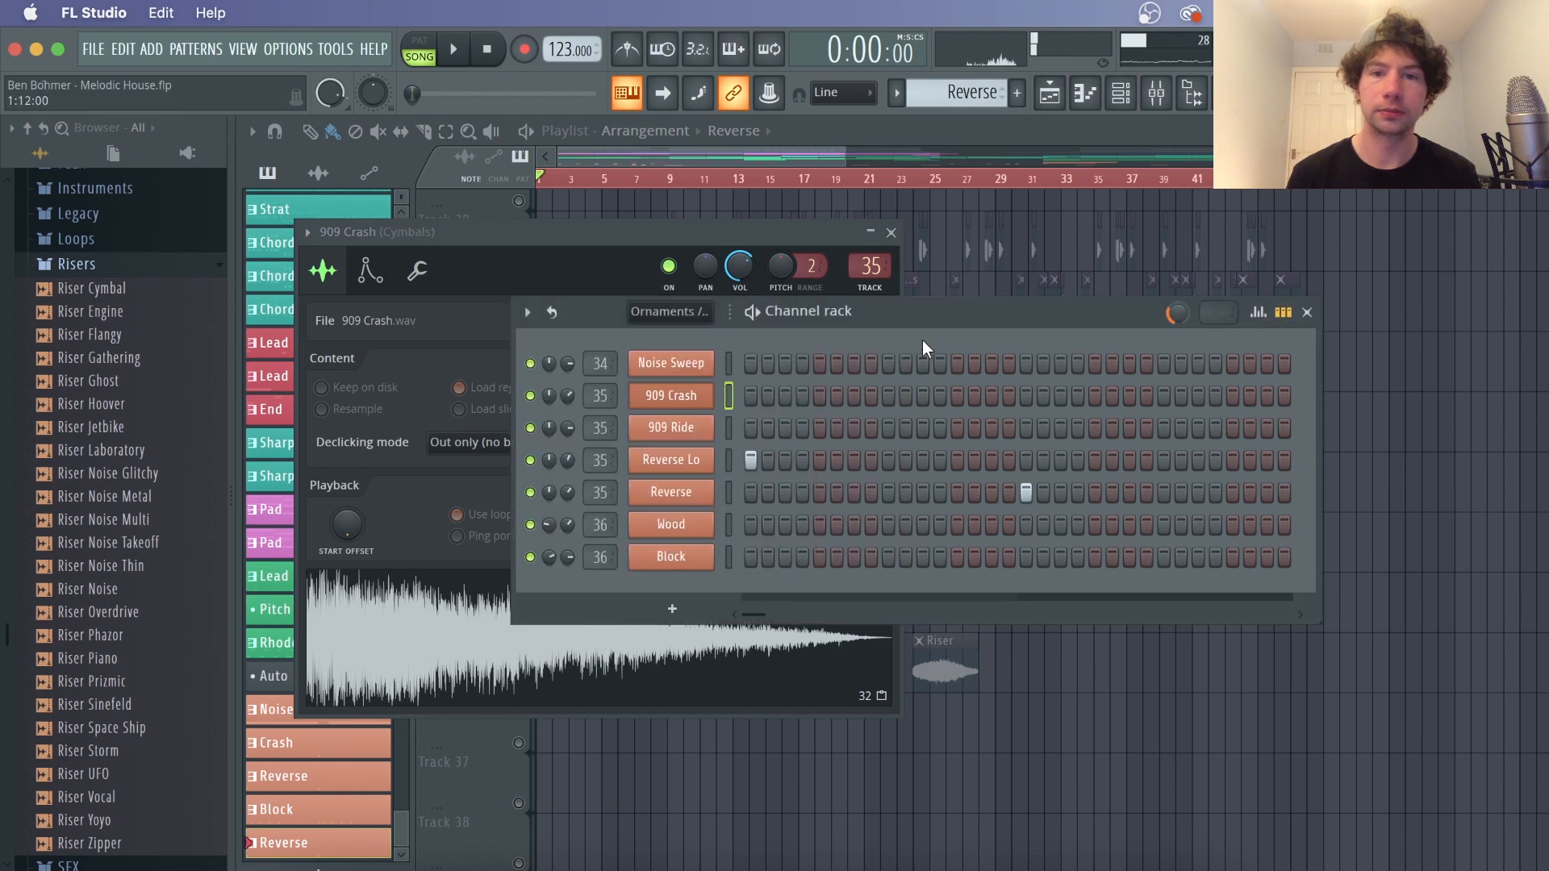
pyautogui.click(694, 429)
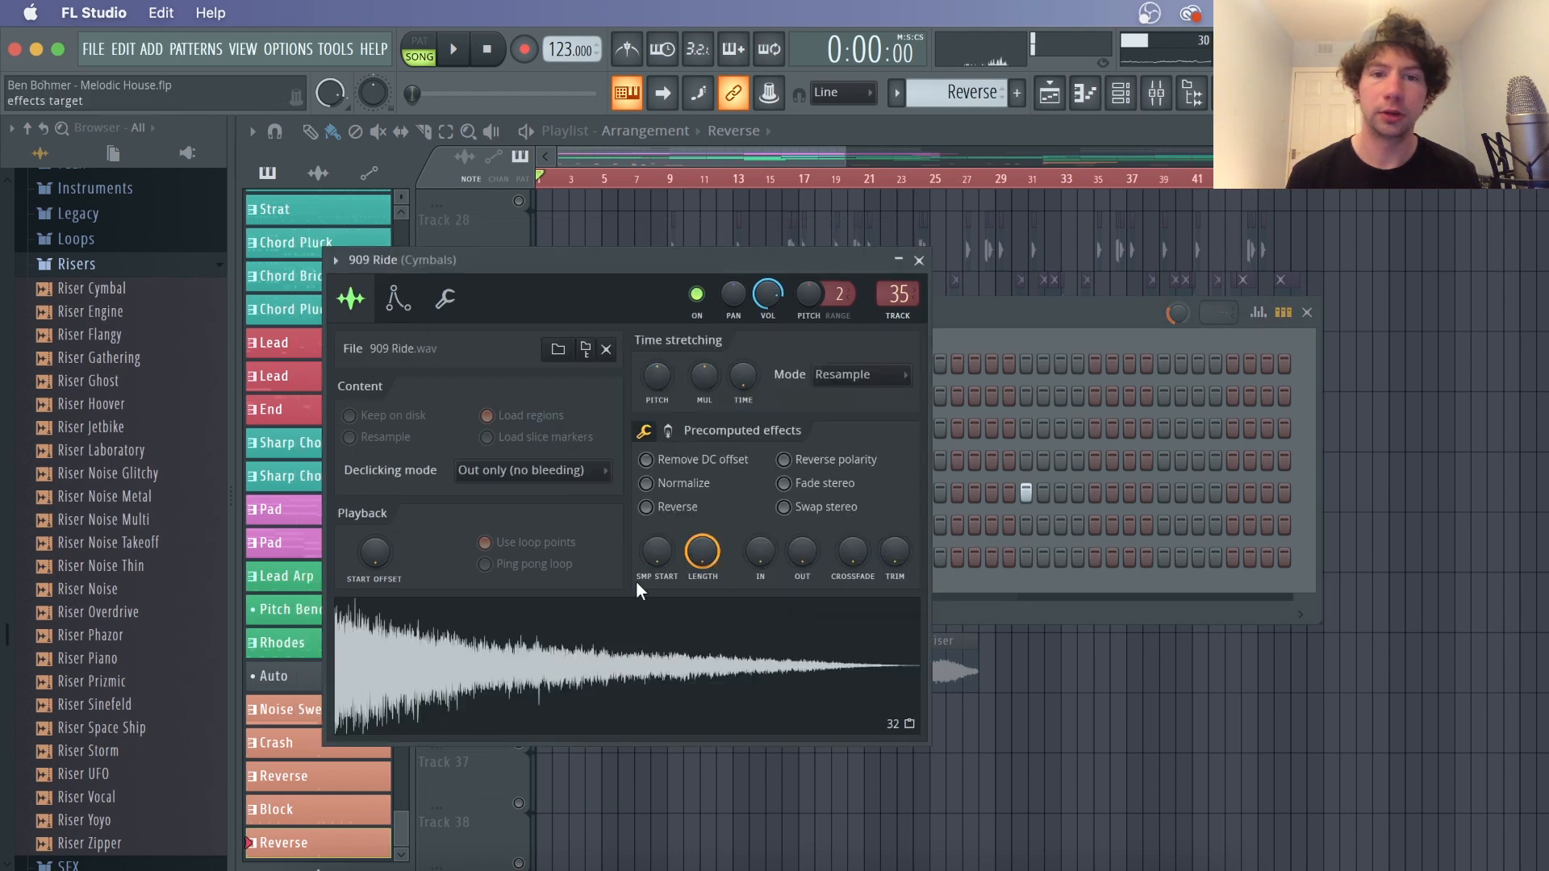
# Inspect the Wood and Block percussion samples from the channel rack, then close the channel rack
pyautogui.click(996, 335)
pyautogui.click(672, 524)
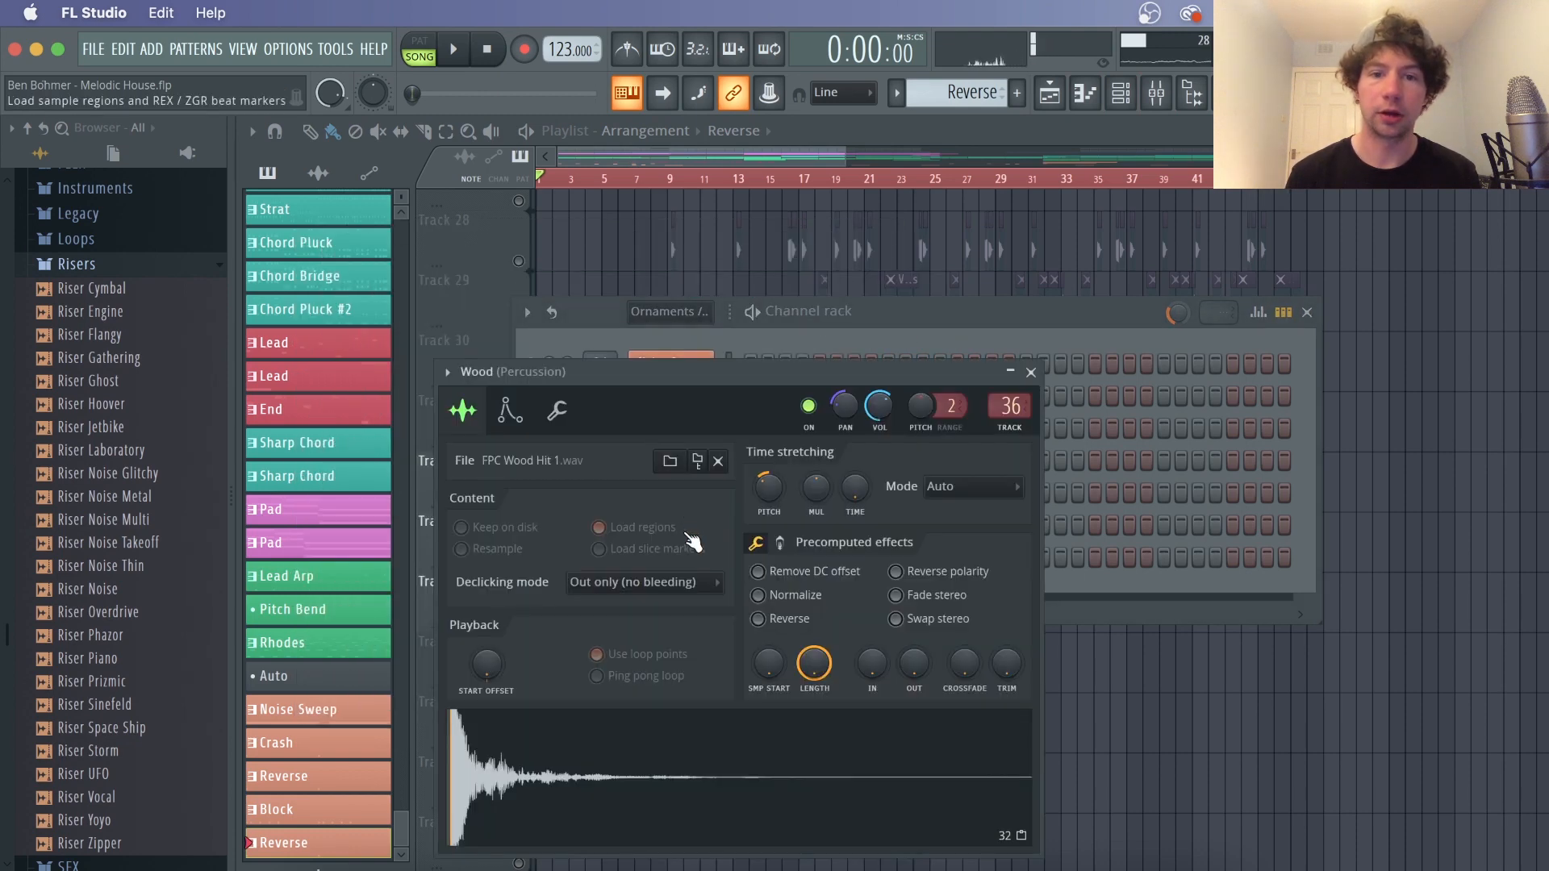
pyautogui.click(969, 338)
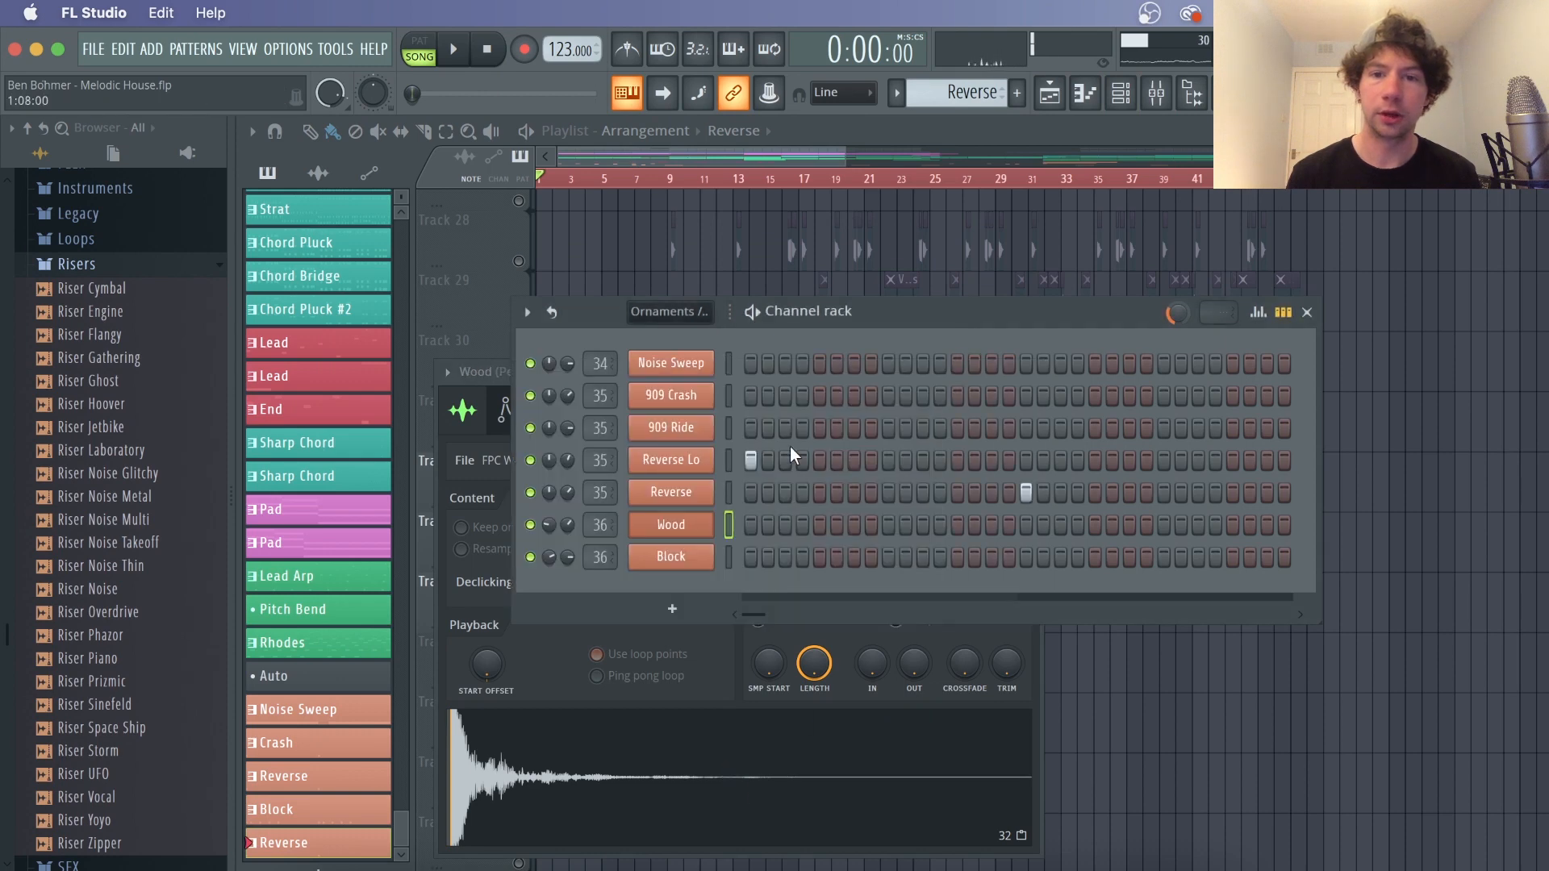
pyautogui.click(672, 556)
pyautogui.click(1222, 633)
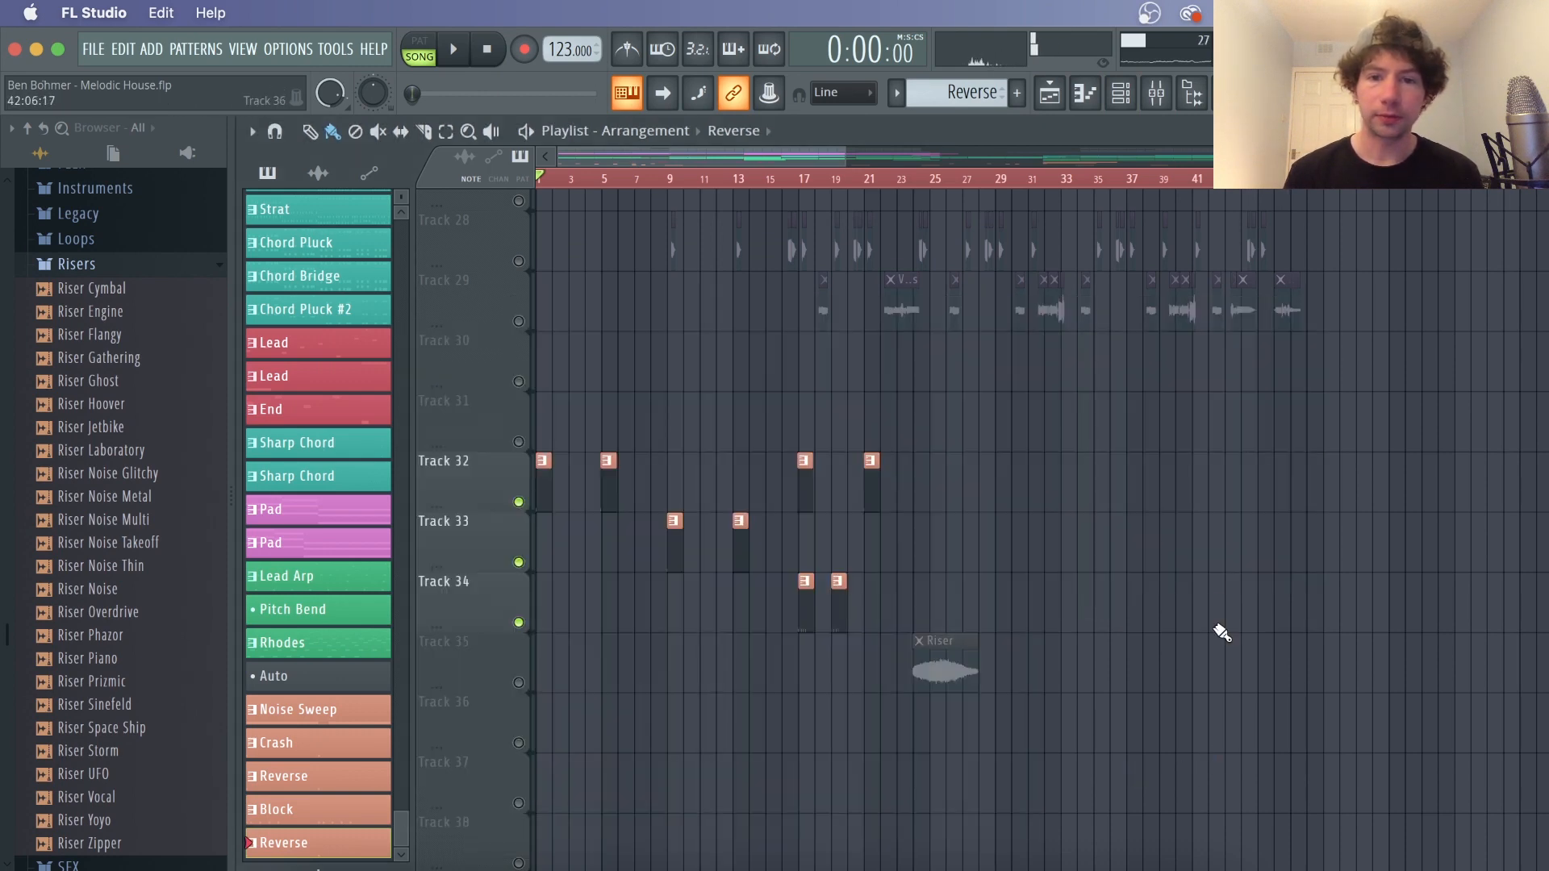
# Play the arrangement from around bar 17, unsolo the cymbal tracks to hear them in the full mix, and stop playback
pyautogui.click(803, 182)
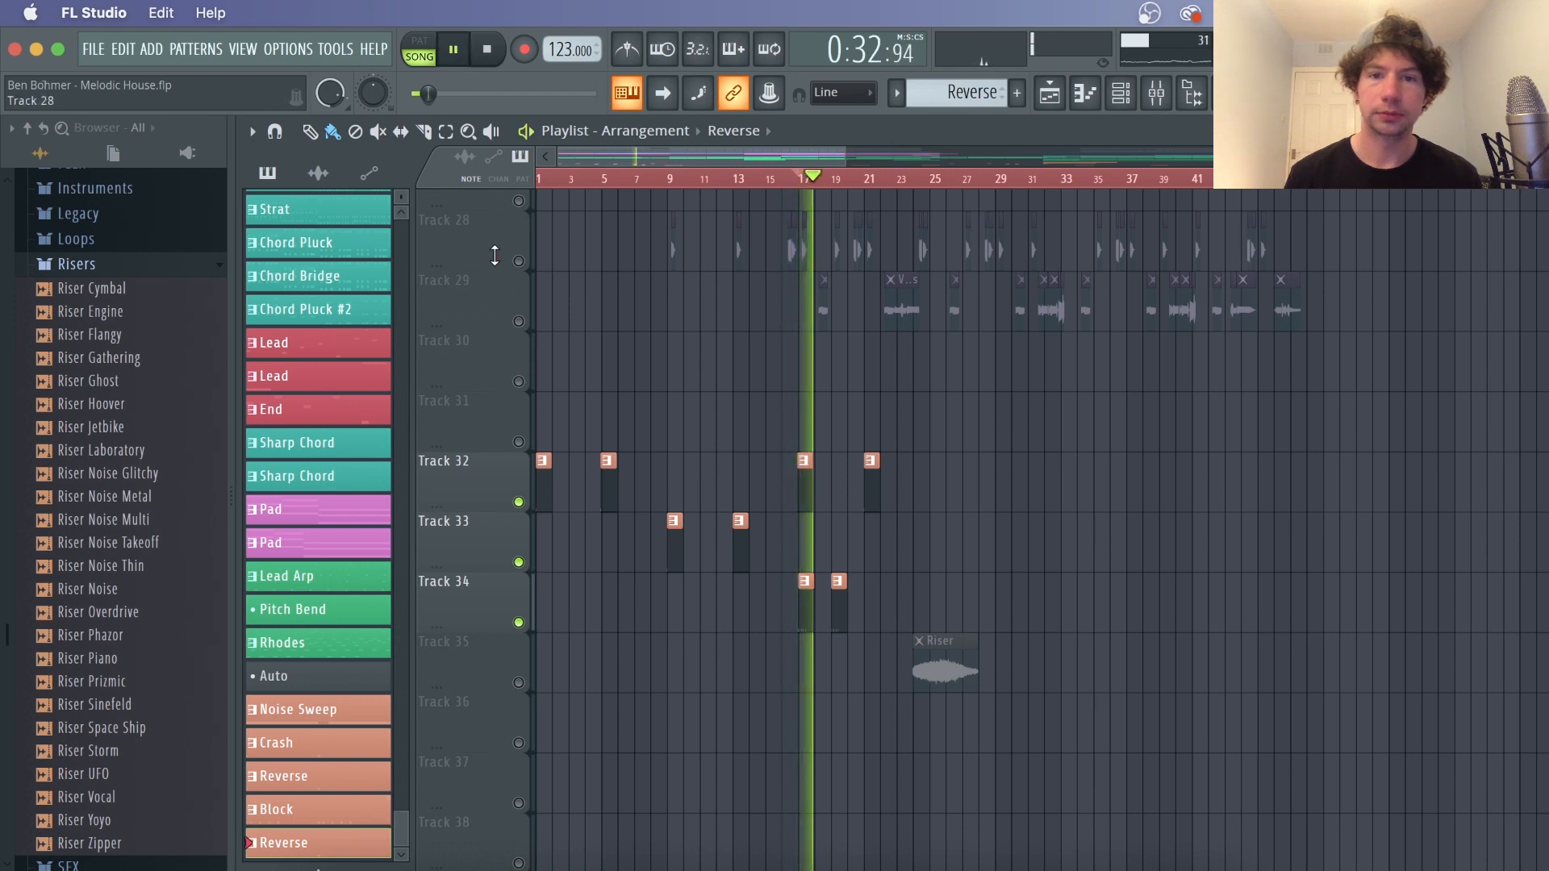
pyautogui.keyDown('ctrl'); pyautogui.click(519, 562); pyautogui.keyUp('ctrl')
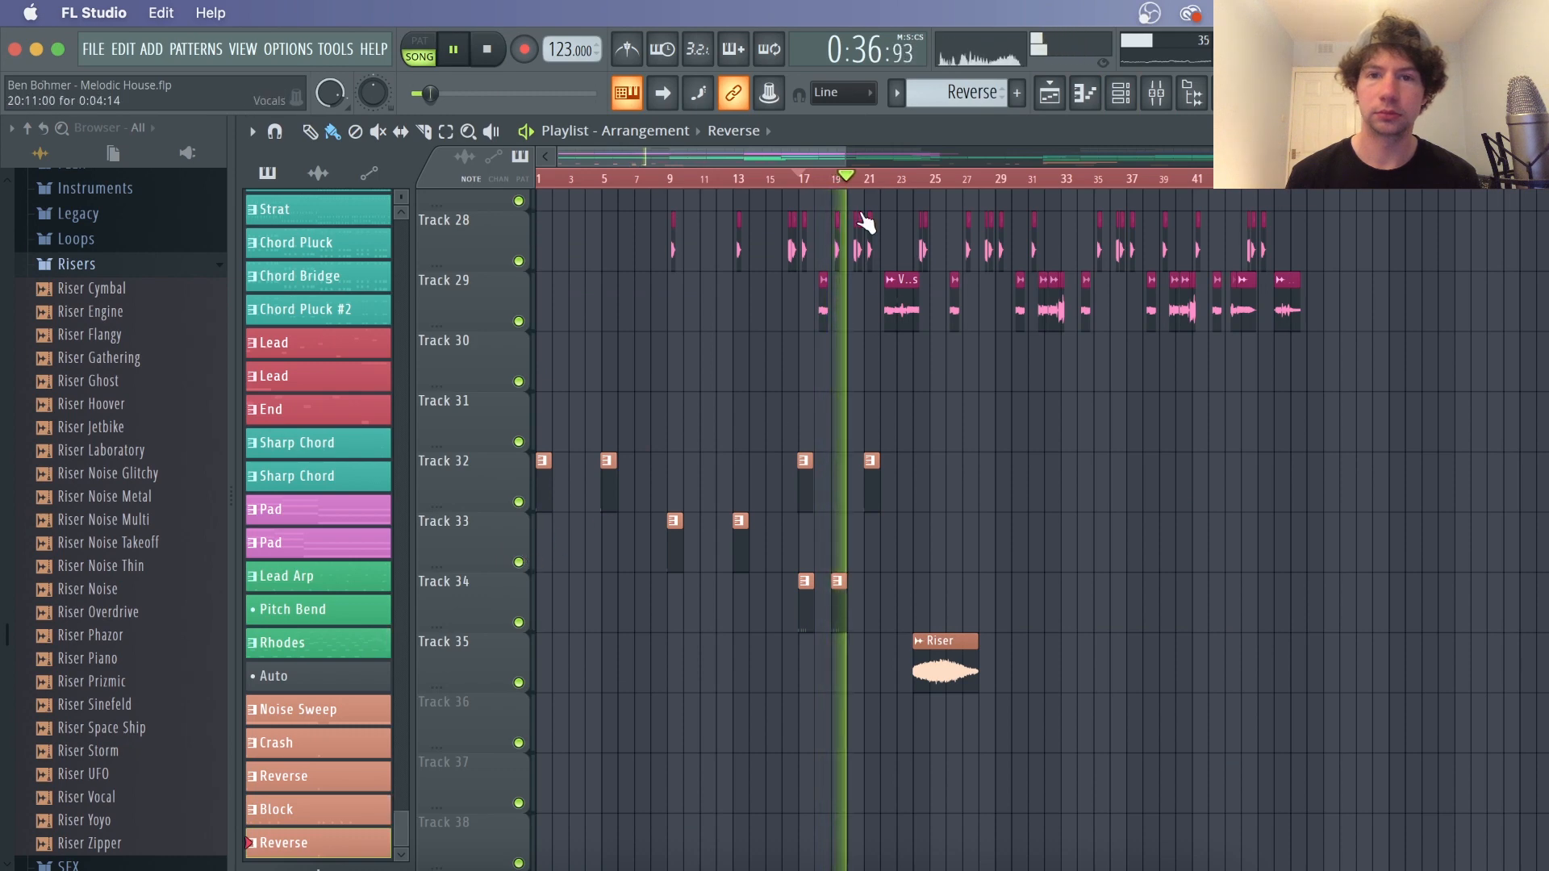
pyautogui.click(831, 182)
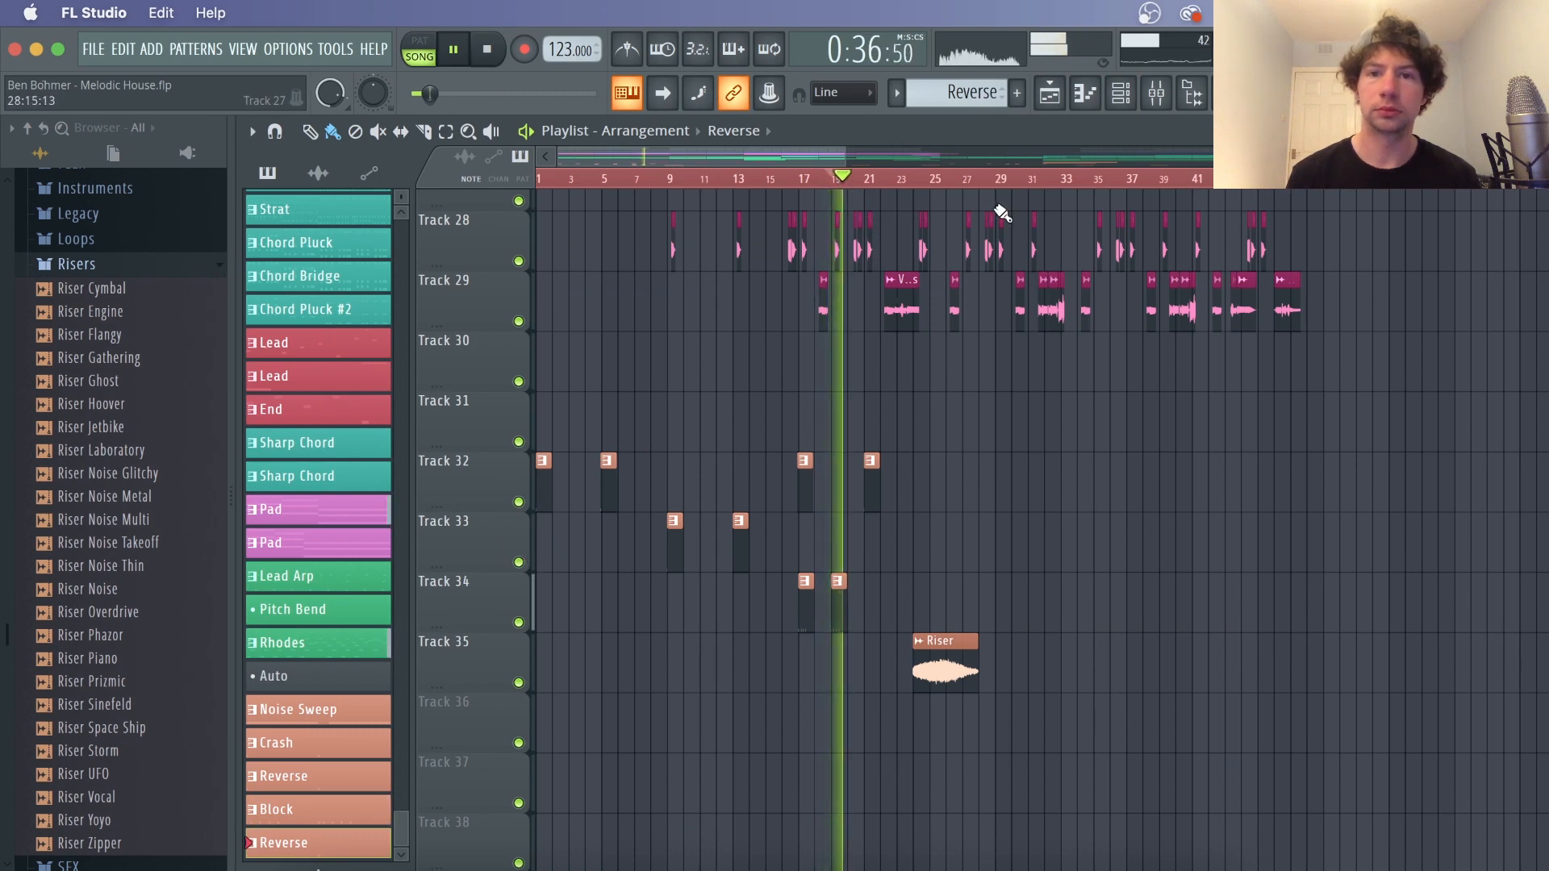
pyautogui.press('space')
# Collapse the Risers folder in the browser and scroll through the browser's folder list
pyautogui.click(77, 264)
pyautogui.scroll(-5, 1192, 406)
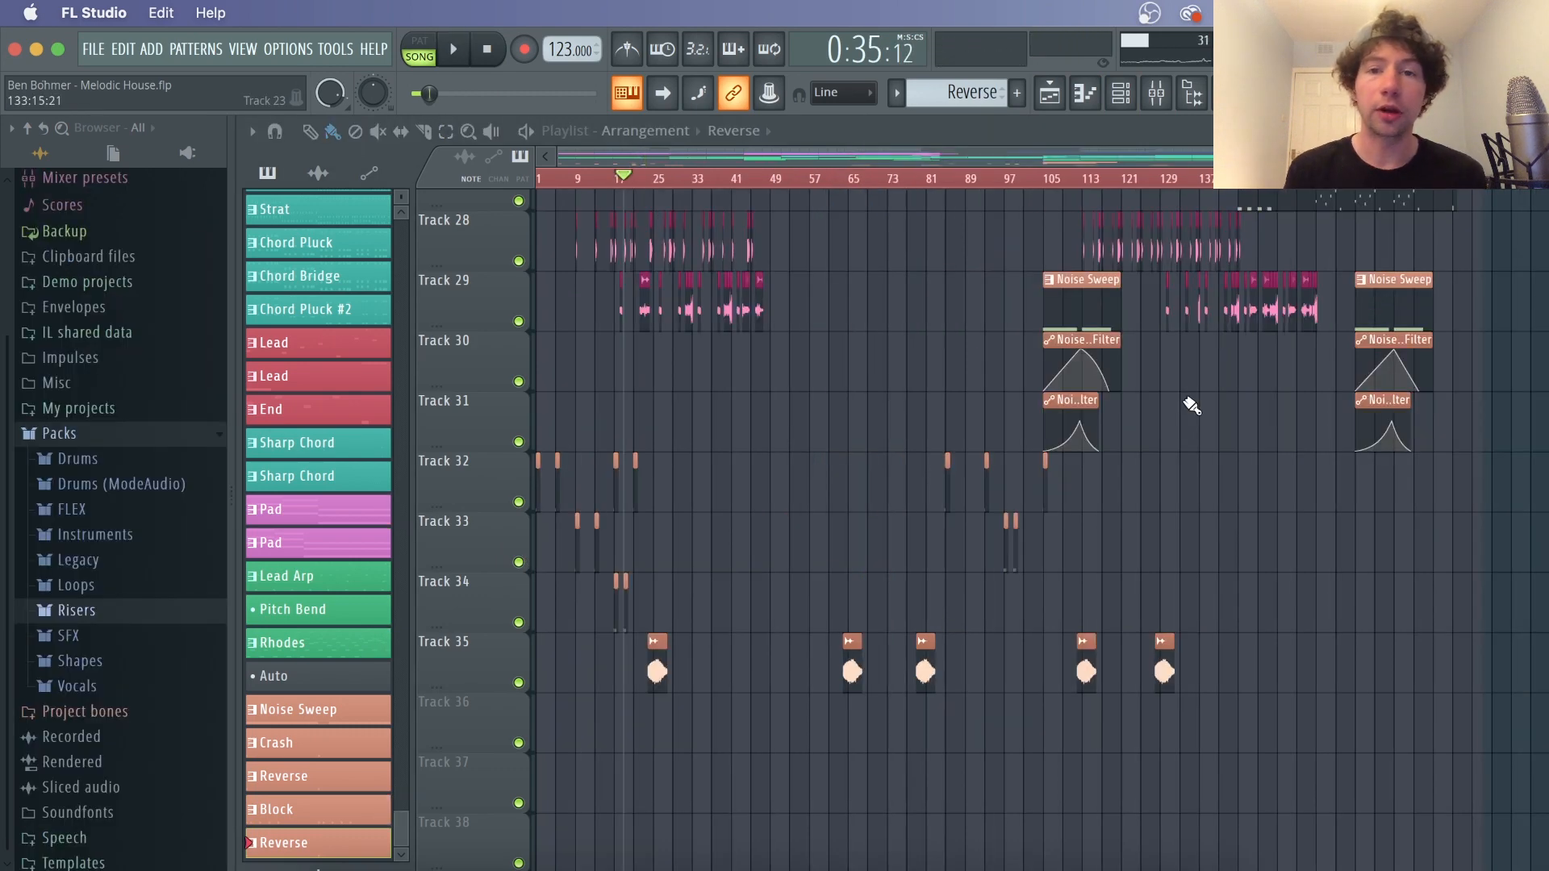